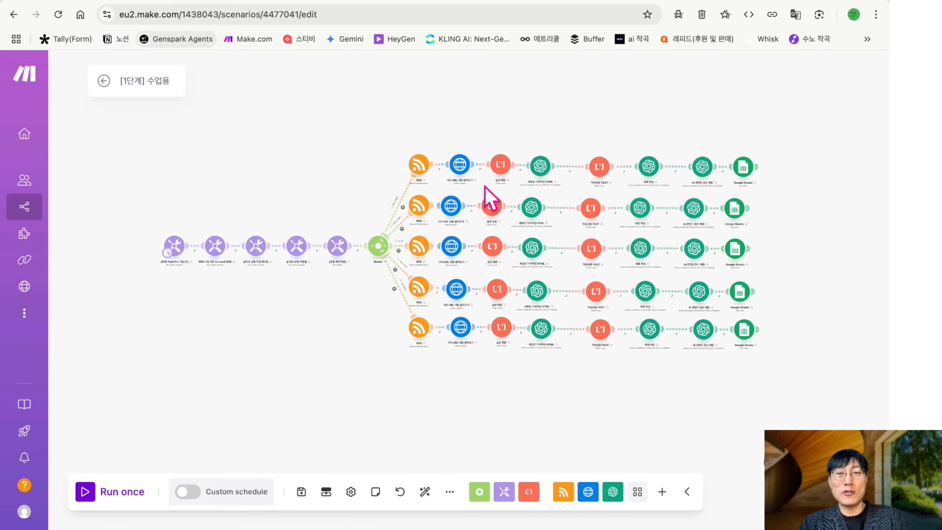
Examine the first branch of the [1단계] 수업용 scenario from its RSS module through to Google Sheets
scroll(477, 188, "down", 3)
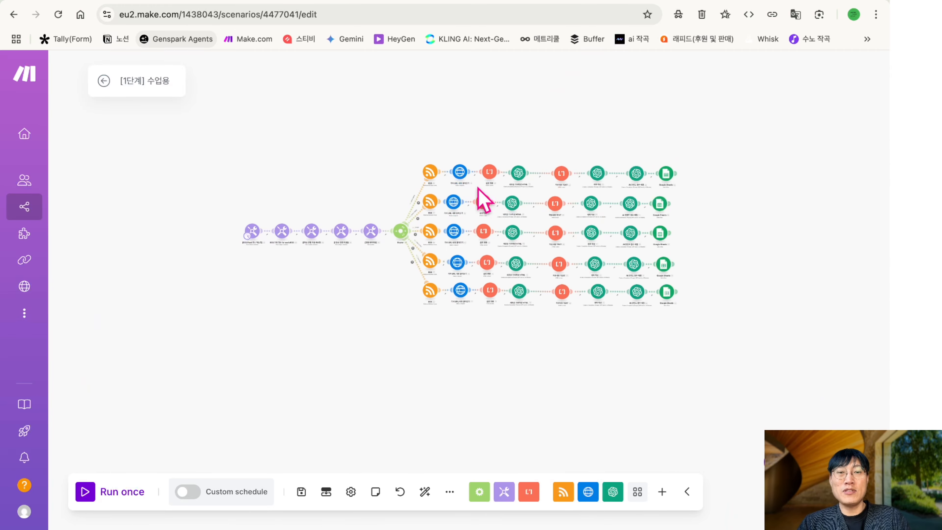
scroll(477, 189, "up", 5)
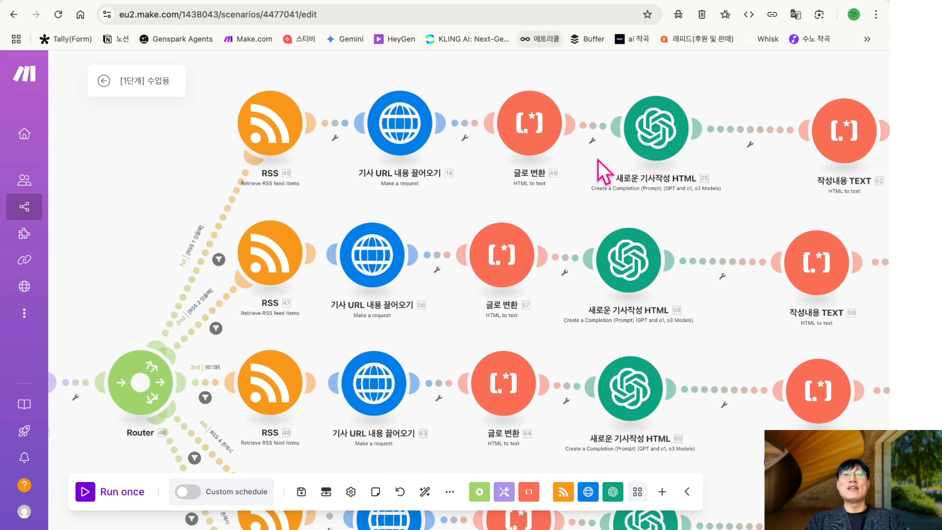
scroll(612, 206, "right", 4)
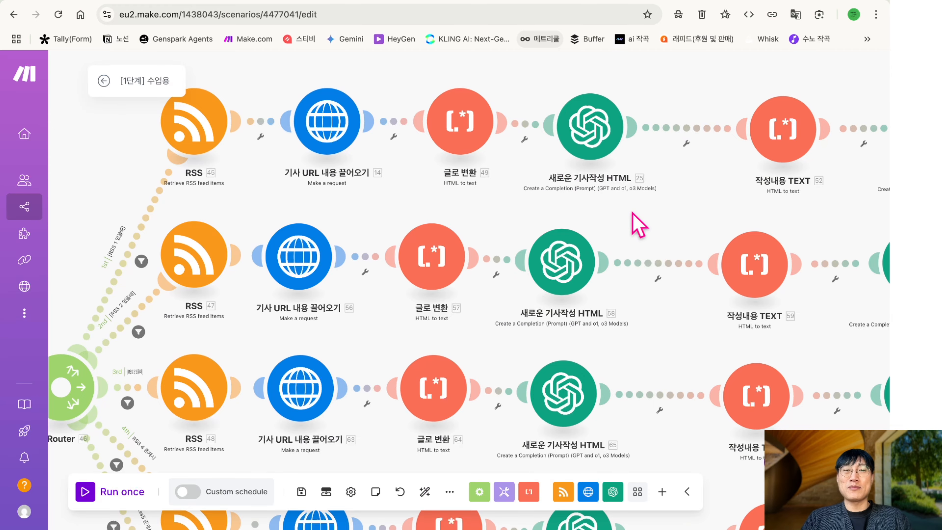
scroll(638, 224, "right", 3)
scroll(634, 224, "right", 9)
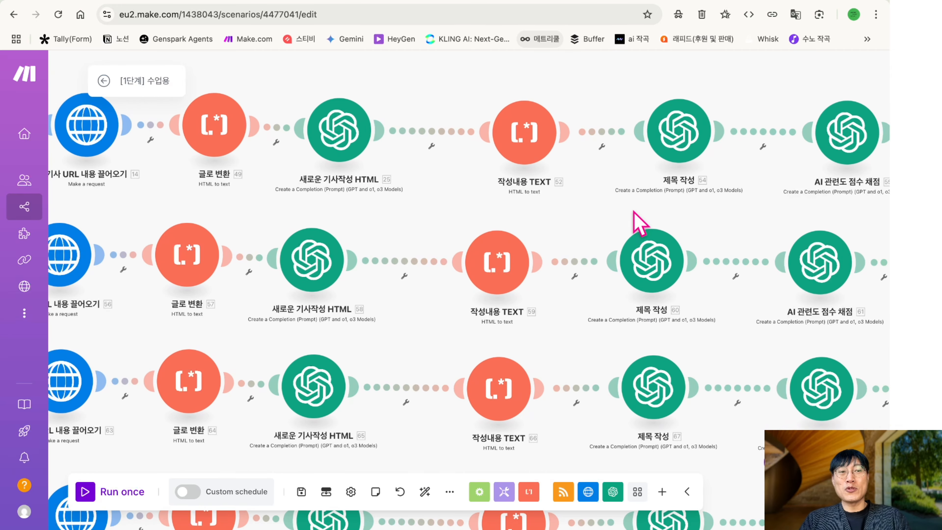
scroll(637, 222, "right", 5)
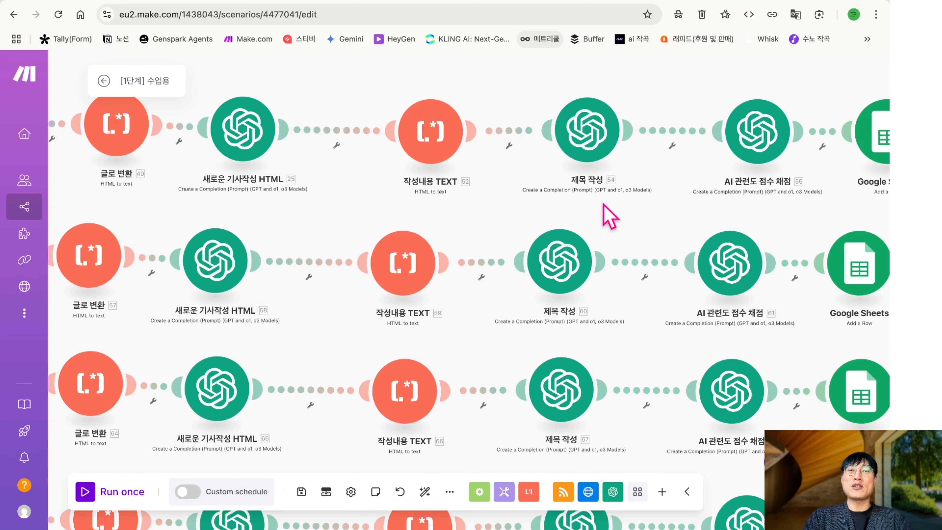
scroll(668, 210, "right", 5)
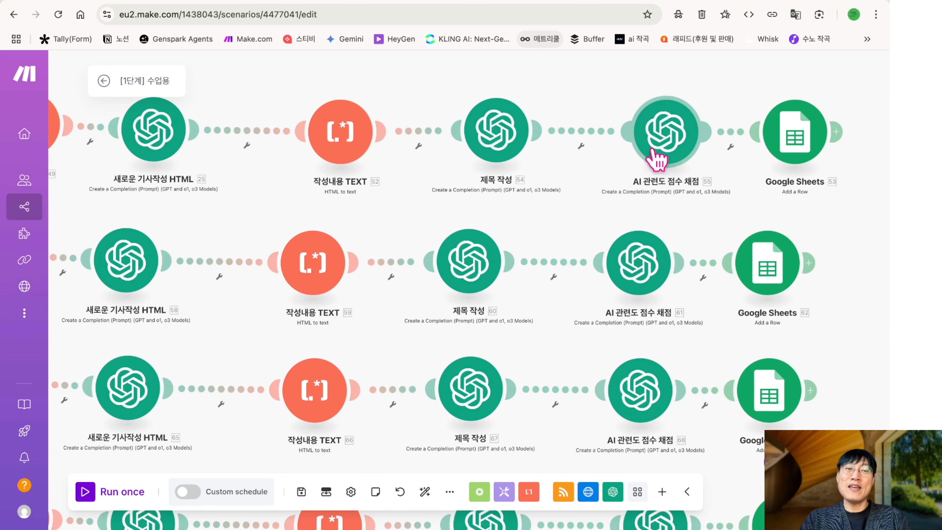
View the settings of the first branch's AI 관련도 점수 채점 module and close them without changes
left_click(664, 157)
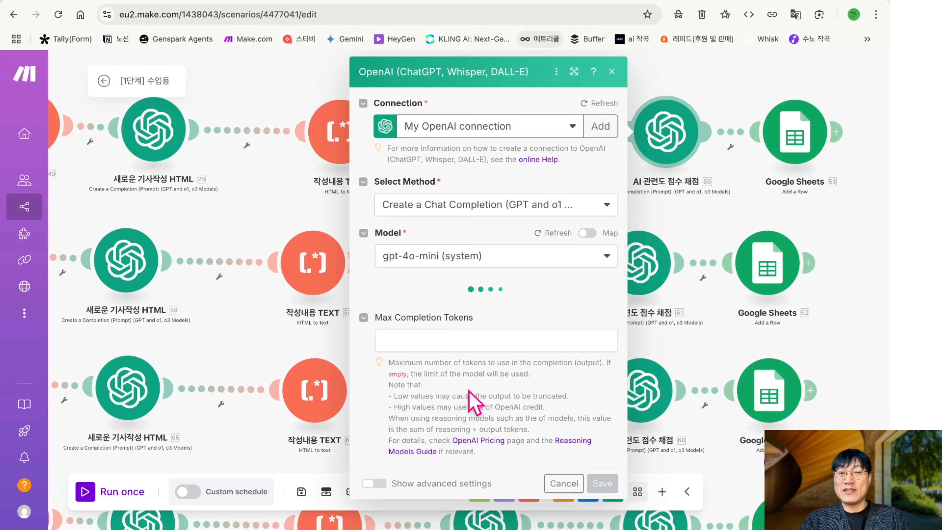
left_click(611, 72)
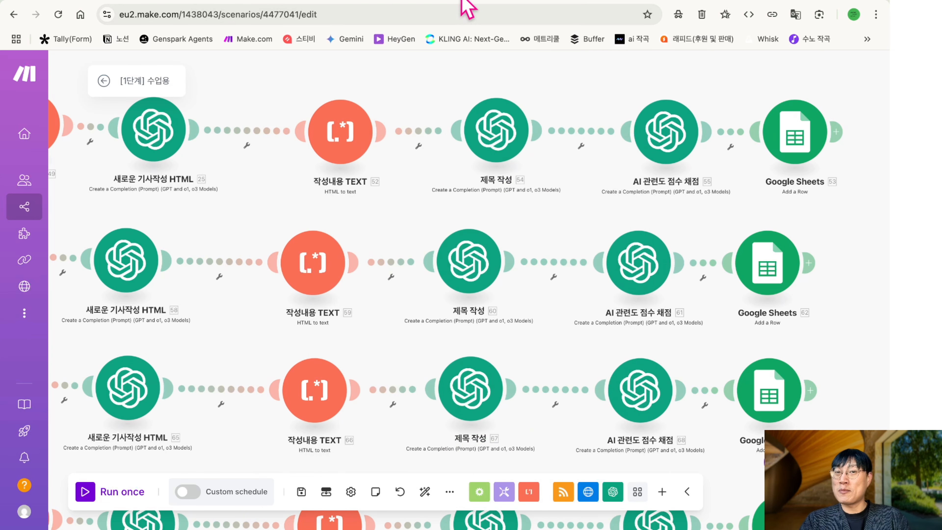
left_click_drag(394, 239, 491, 227)
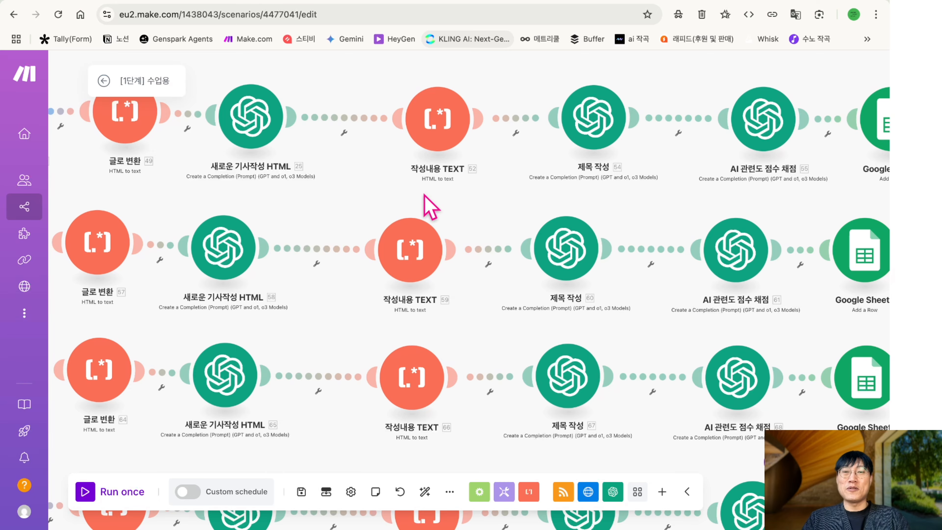
Switch to the 블로그 발행 관련 spreadsheet and read the full article text in cell F3
left_click(479, 1)
left_click(453, 1)
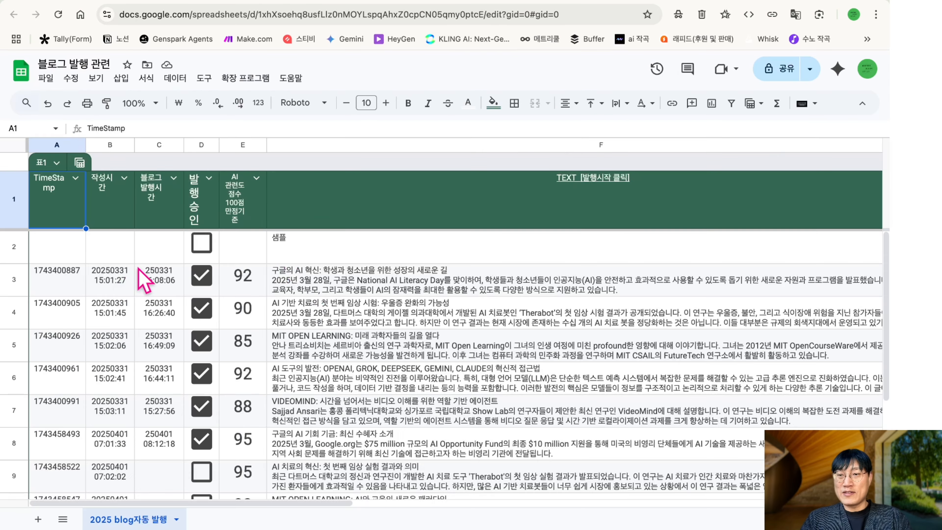
left_click(85, 279)
left_click(308, 293)
double_click(308, 292)
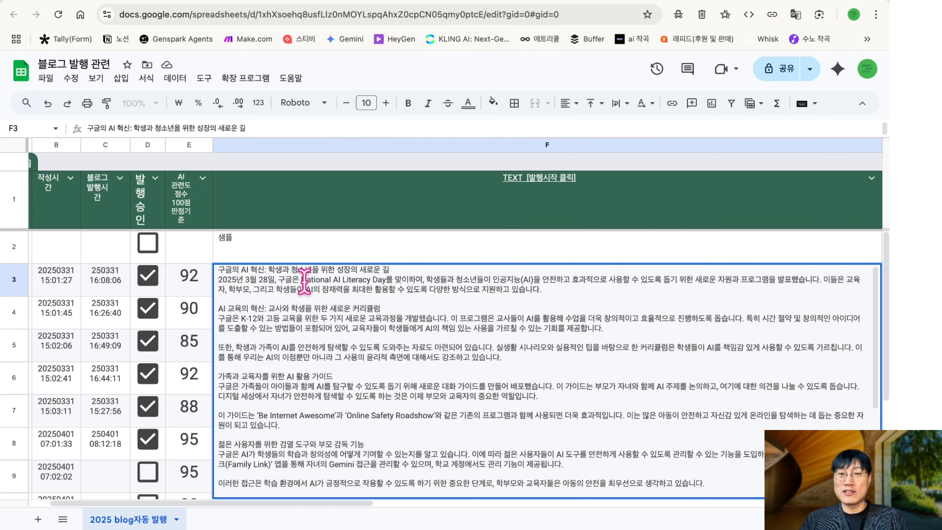
key("Escape")
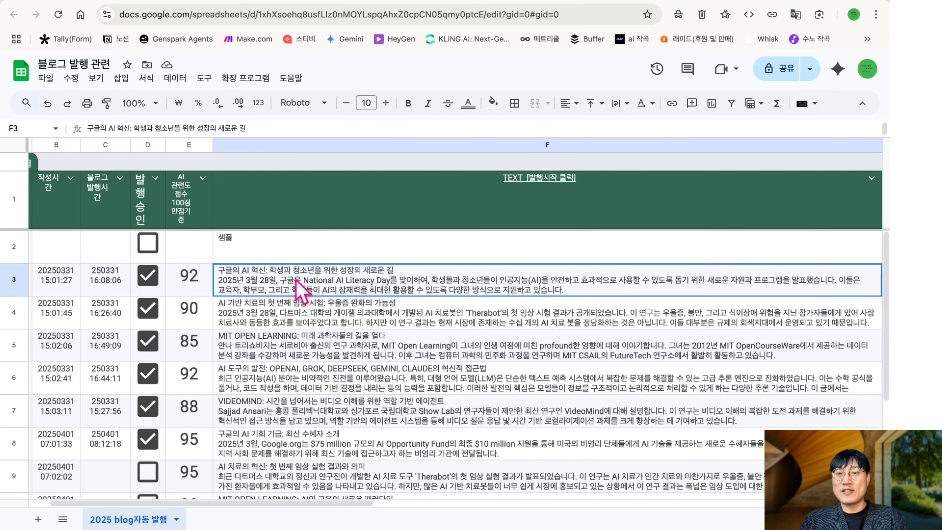
Review row 3's blog title in cell H3 and the full HTML version of the article in cell I3
scroll(297, 282, "right", 10)
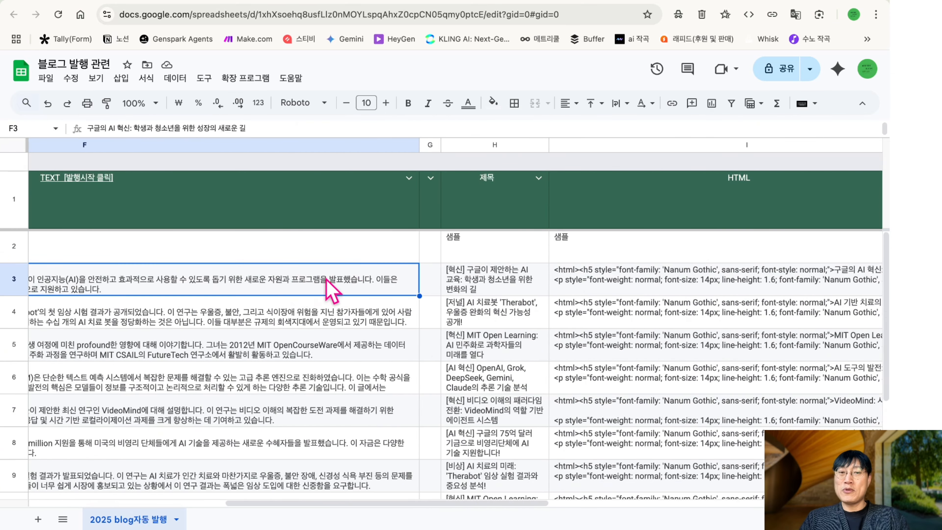
left_click(479, 277)
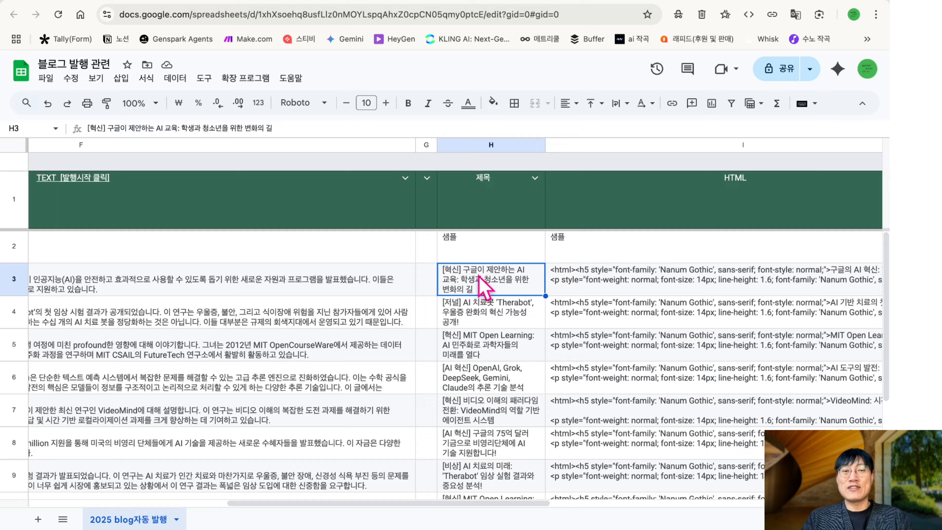
scroll(483, 286, "right", 5)
left_click(482, 286)
scroll(482, 285, "right", 6)
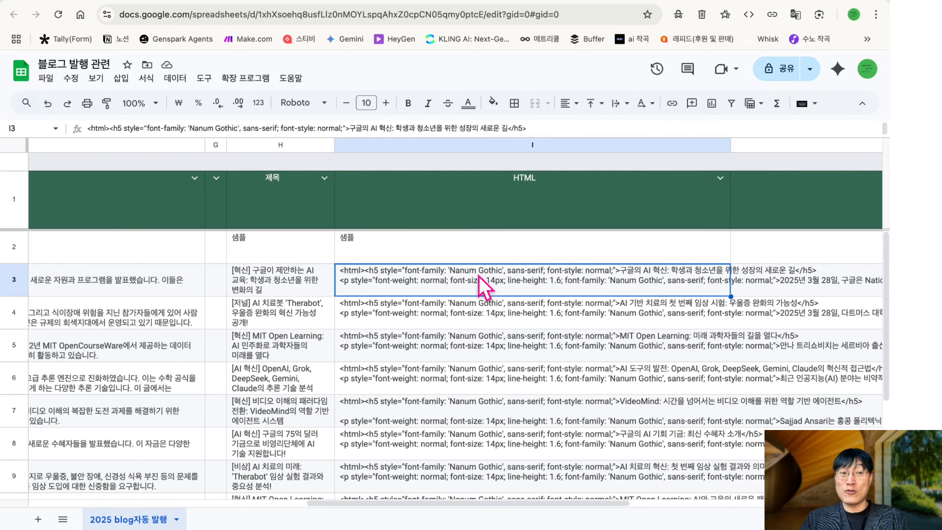
double_click(478, 277)
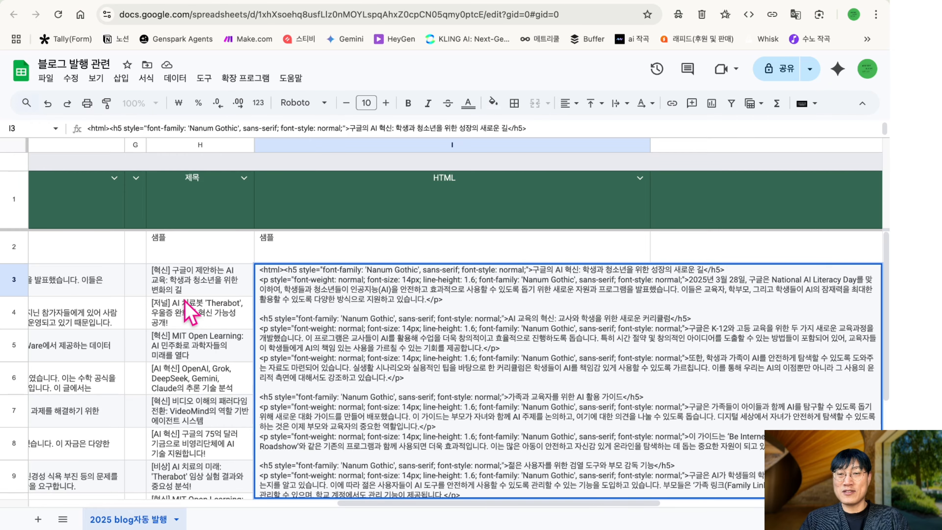
left_click(183, 285)
Go back to the sheet's first columns and check the TimeStamp and 작성시간 cells of row 3
scroll(422, 312, "left", 15)
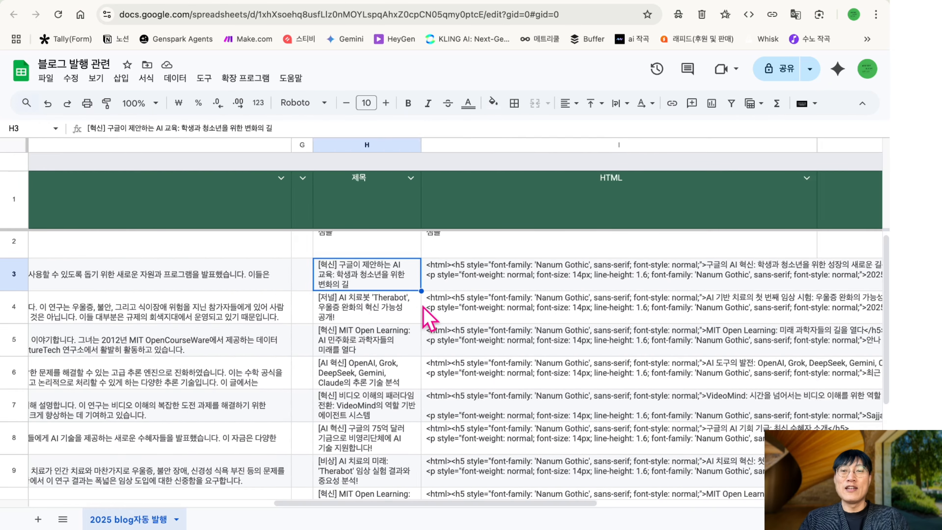
scroll(427, 318, "left", 10)
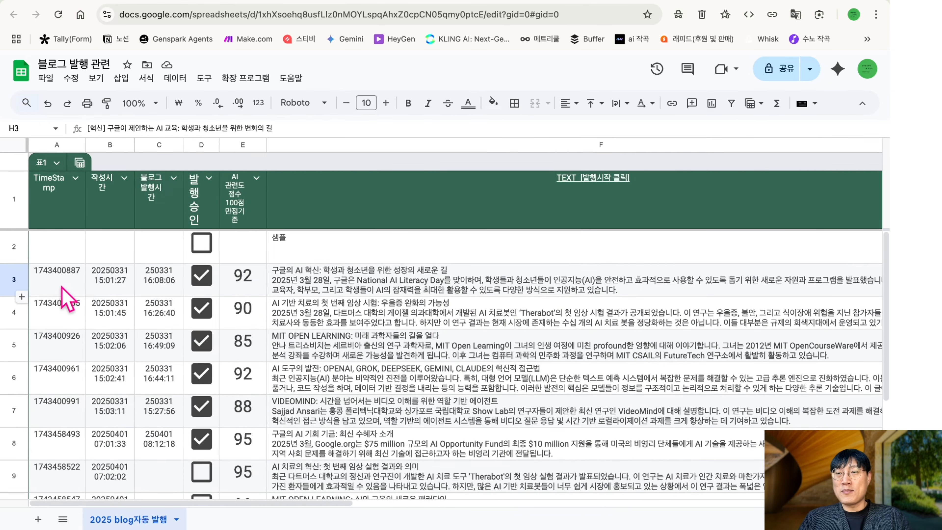
left_click(63, 295)
left_click(105, 293)
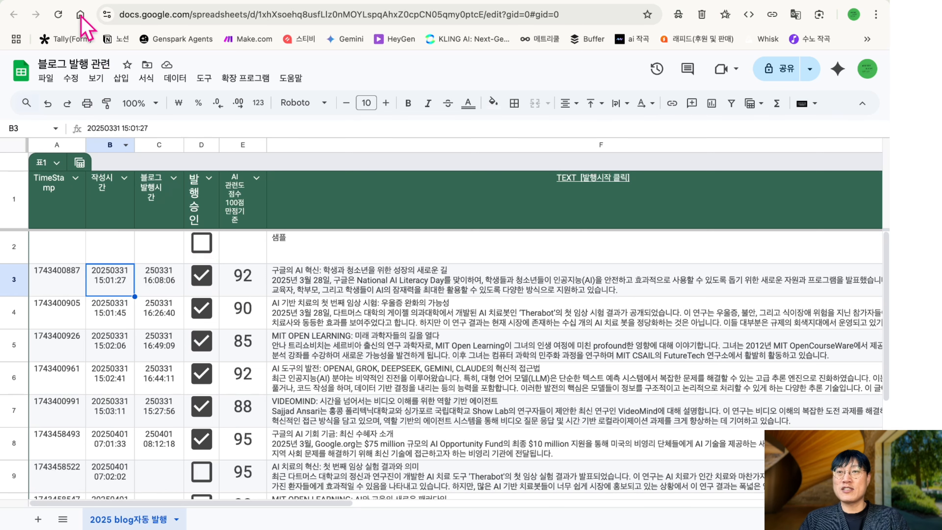
Glance at the [2단계] 수업용 scenario, then check the sheet's 블로그 발행시간 and AI relevance score cells in rows 3 and 9
left_click(256, 2)
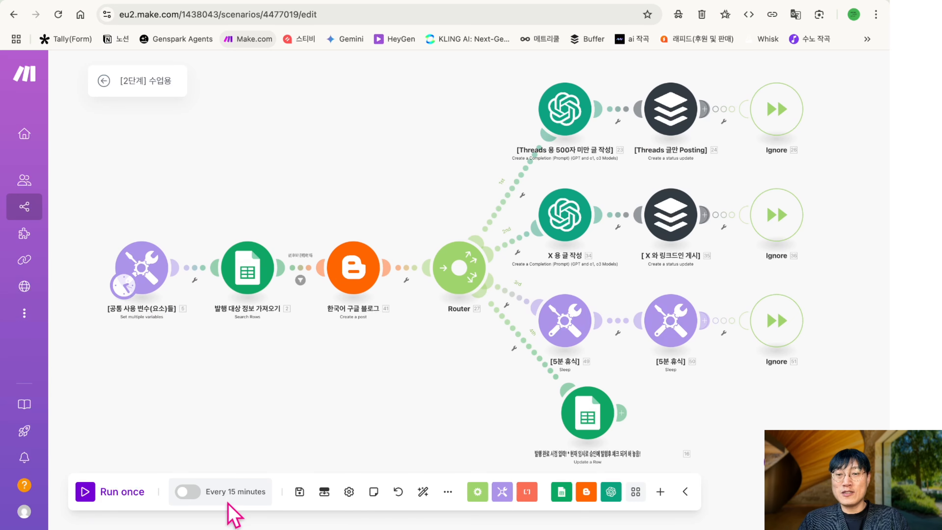
left_click(185, 2)
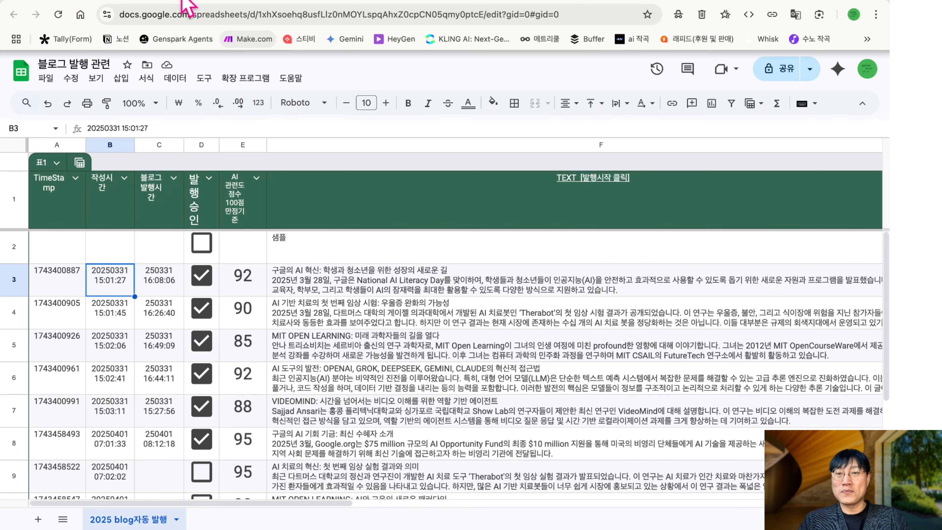
left_click(244, 278)
left_click(164, 280)
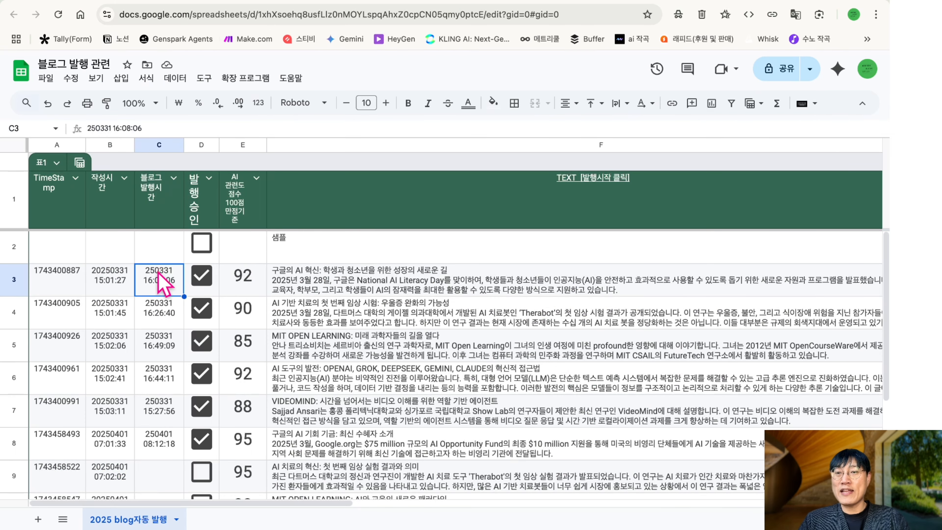
scroll(162, 451, "down", 1)
left_click(158, 445)
scroll(158, 445, "down", 2)
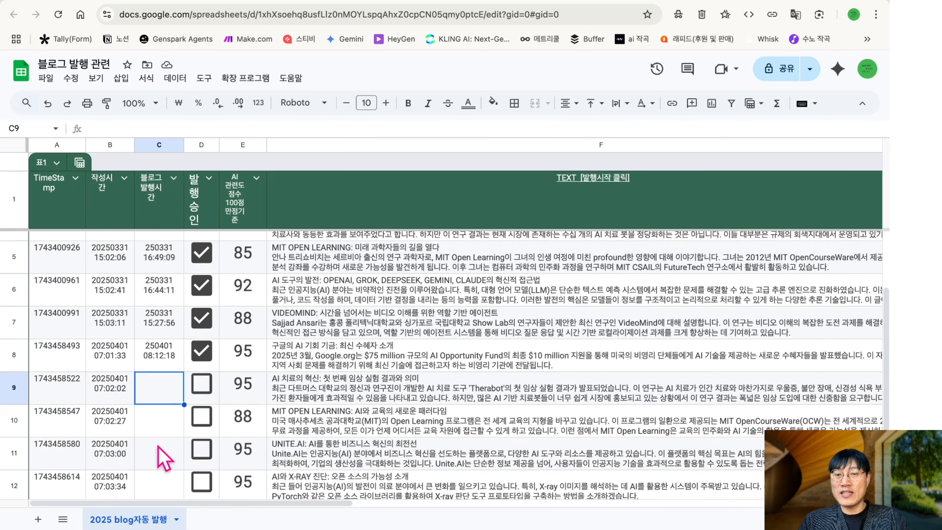
left_click(245, 388)
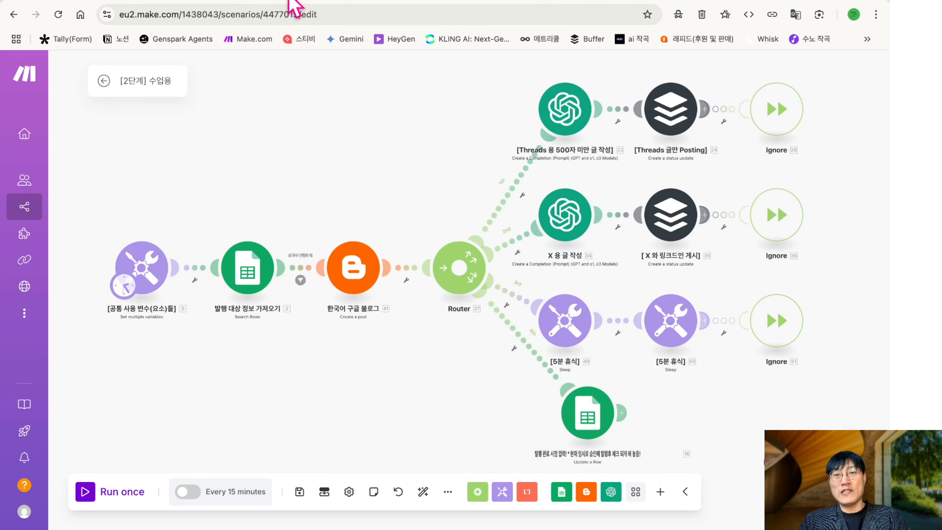
View the published article on the kaiworldnews Blogger site and return to the 블로그 발행 관련 spreadsheet
left_click(293, 9)
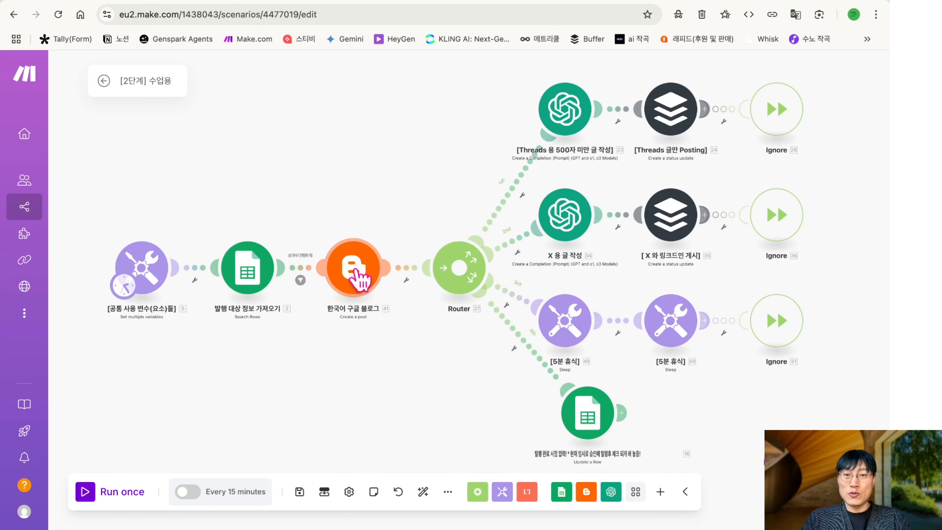
left_click(590, 4)
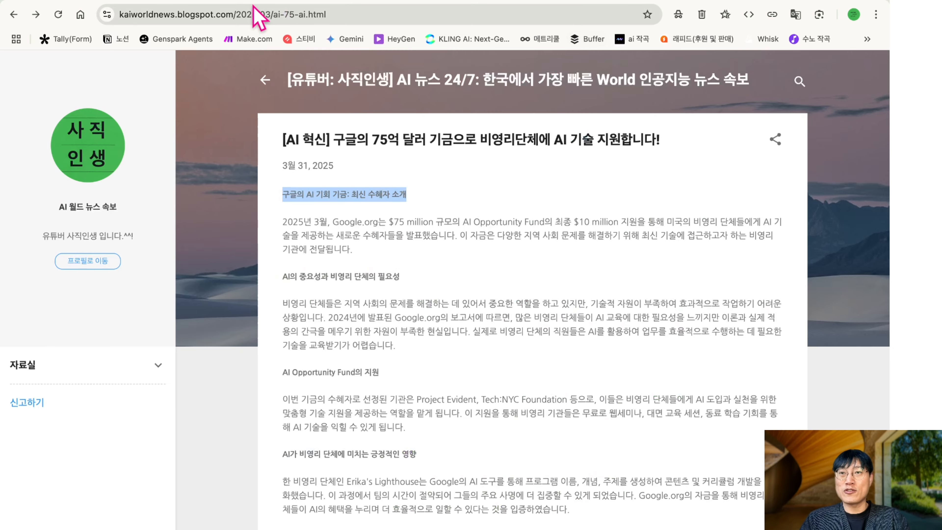
left_click(201, 3)
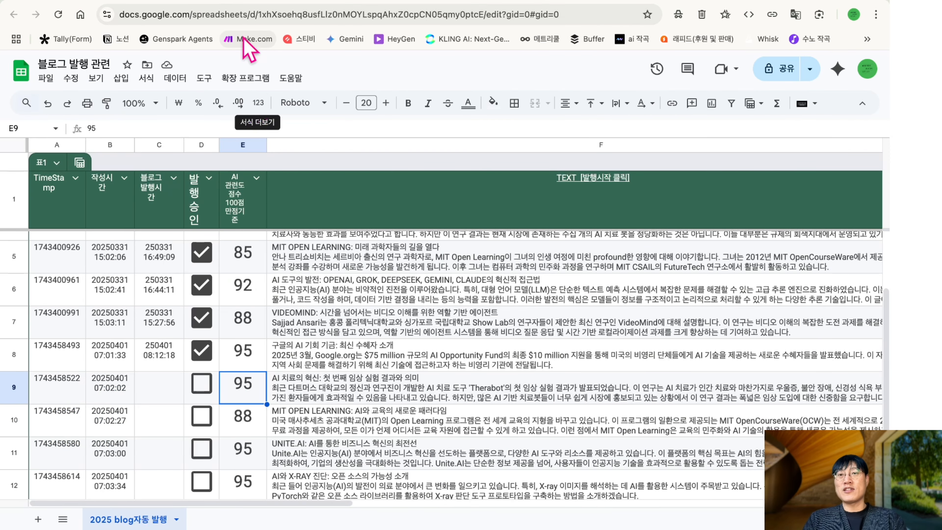
Switch to the [2단계] 수업용 scenario and examine its flow from the sheet search through Blogger to the router's branches
left_click(276, 3)
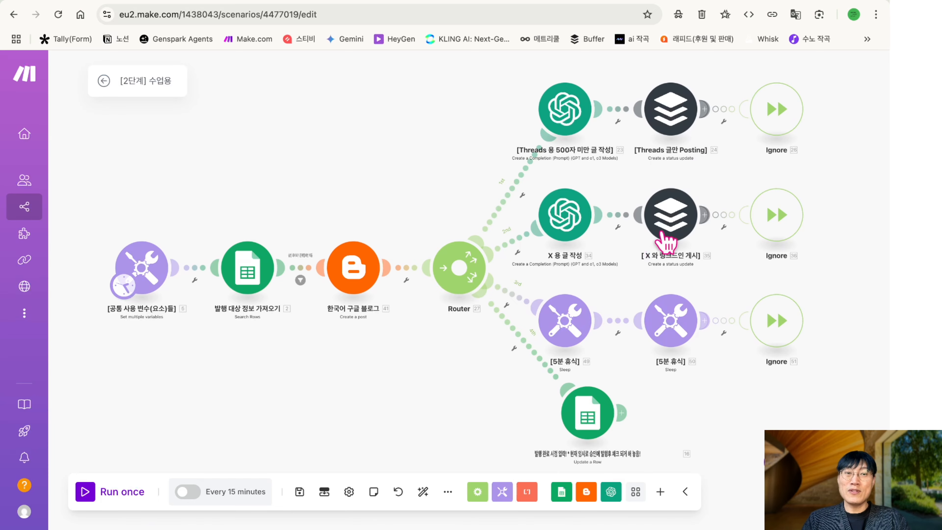
scroll(678, 231, "down", 3)
scroll(679, 231, "up", 3)
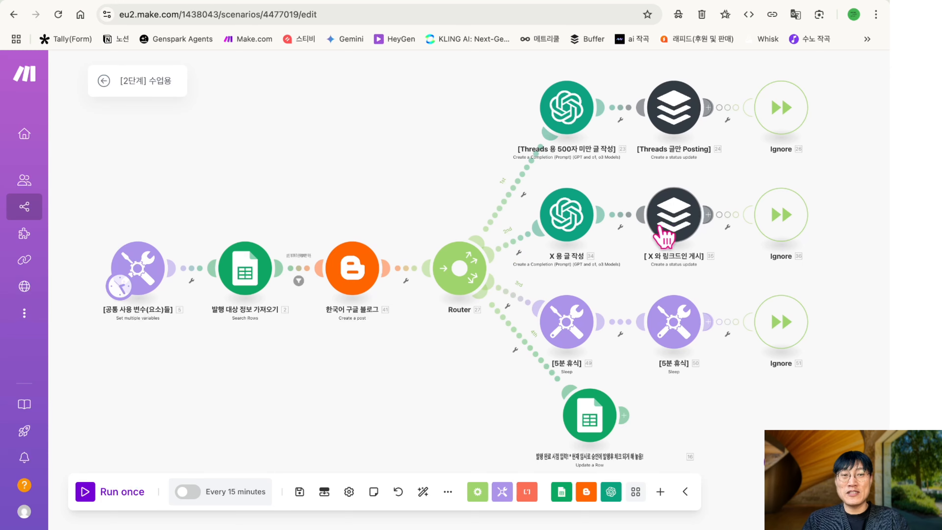
scroll(631, 290, "up", 2)
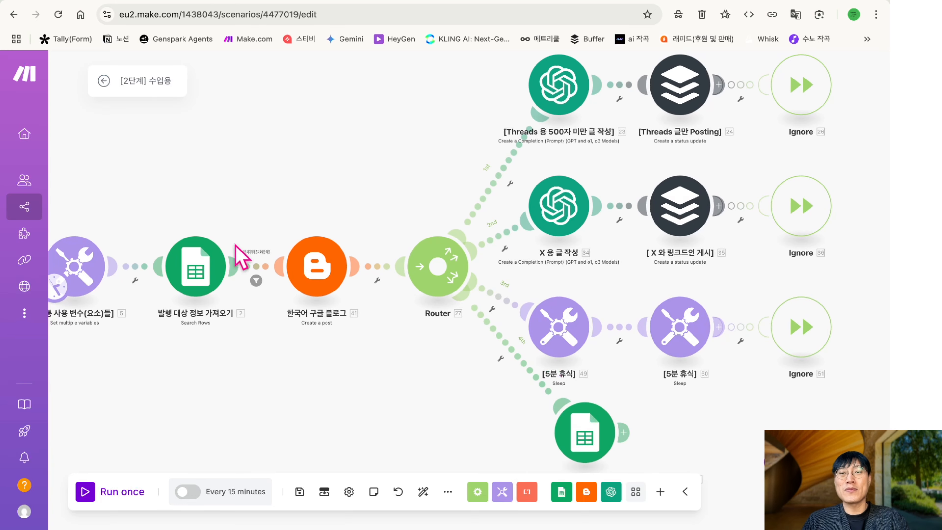
scroll(599, 286, "down", 2)
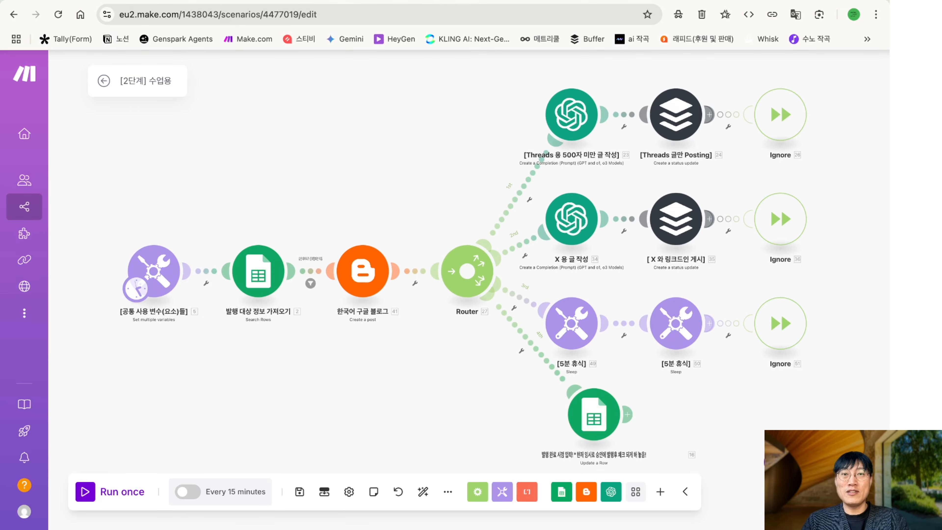
Switch to the 완전 자동 수익형 블로그 만들기 Miro board and examine its screenshot of the first scenario's RSS branches
left_click(180, 1)
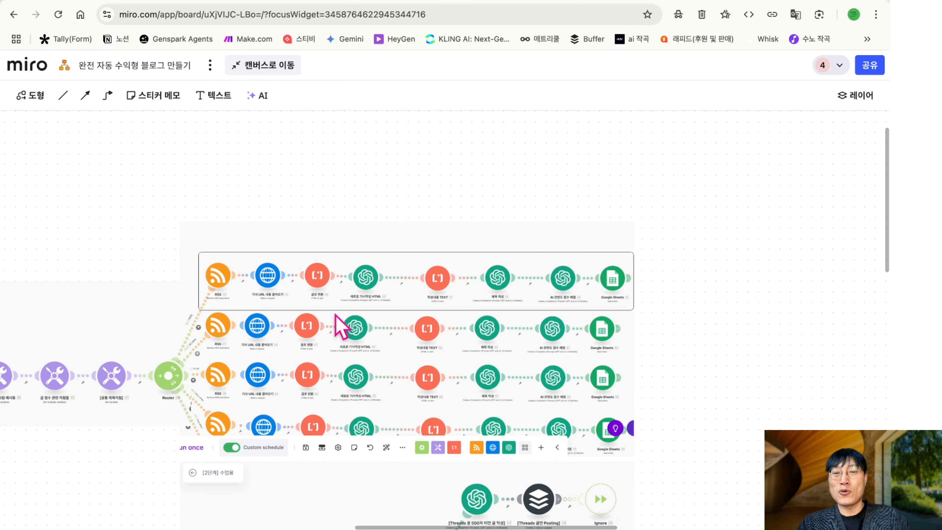
mouse_move(336, 336)
left_mouse_down()
mouse_move(362, 311)
mouse_move(343, 336)
left_mouse_up()
scroll(342, 336, "up", 5)
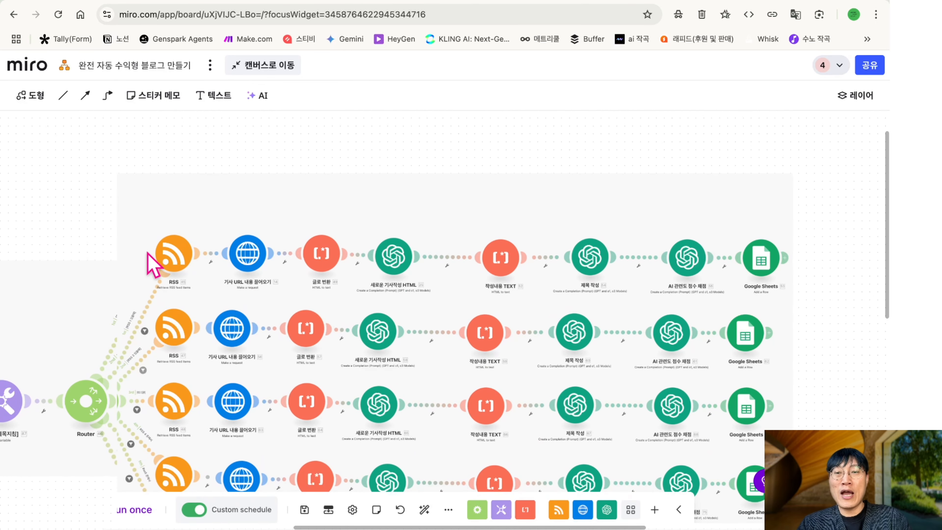
left_click(592, 246)
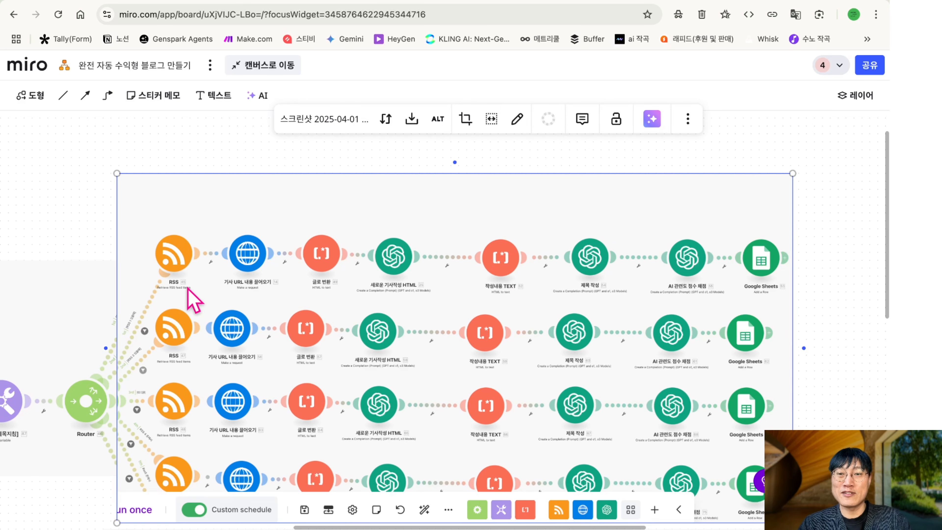
scroll(693, 290, "down", 3)
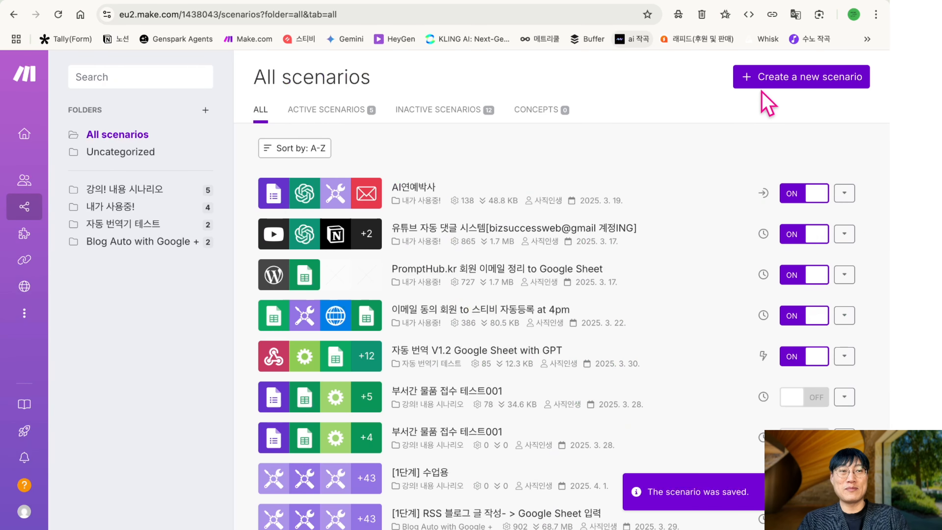
Create a new Make.com scenario and glance at the Gemini chat recommending AI news RSS feeds
left_click(785, 78)
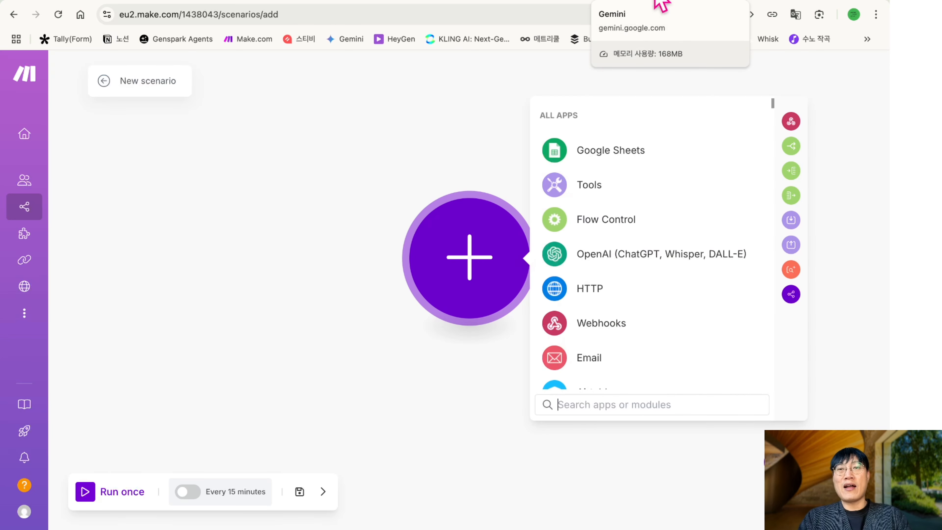
left_click(662, 5)
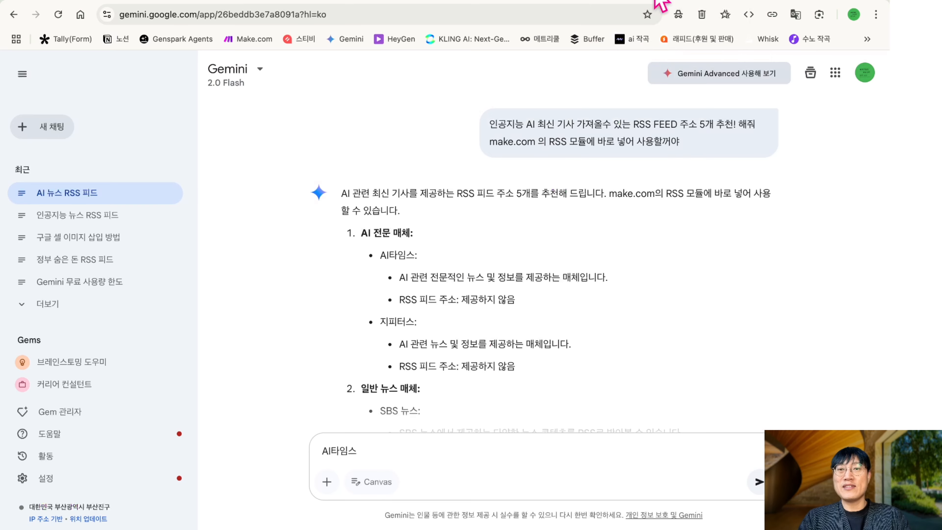
scroll(410, 389, "down", 2)
Search Google for "인공지능 관련 RSS FEED 주소 제공 하는곳" and skim the results
left_click(747, 2)
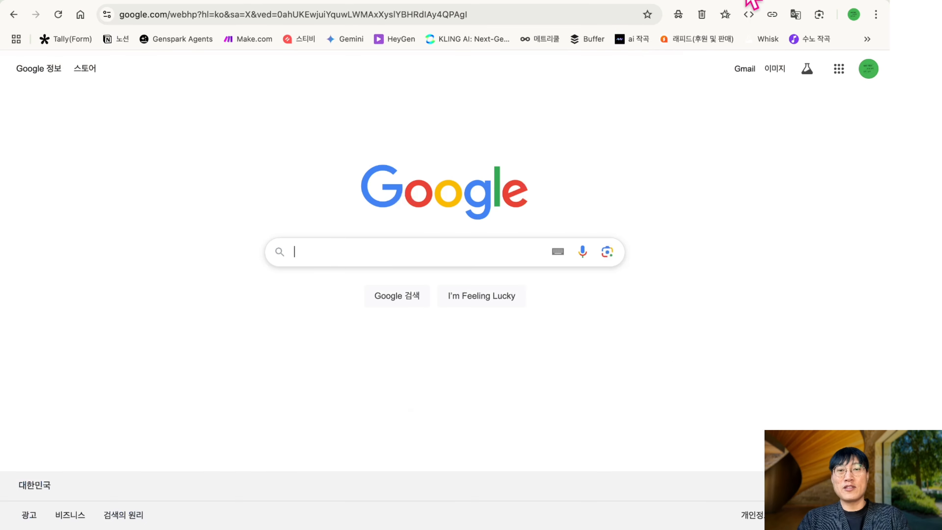
left_click(381, 260)
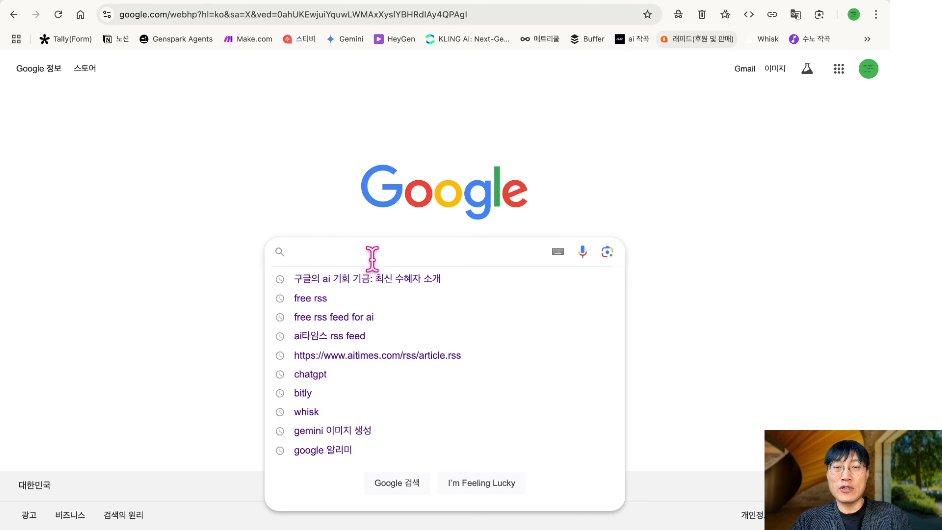
type("인공지능 관련")
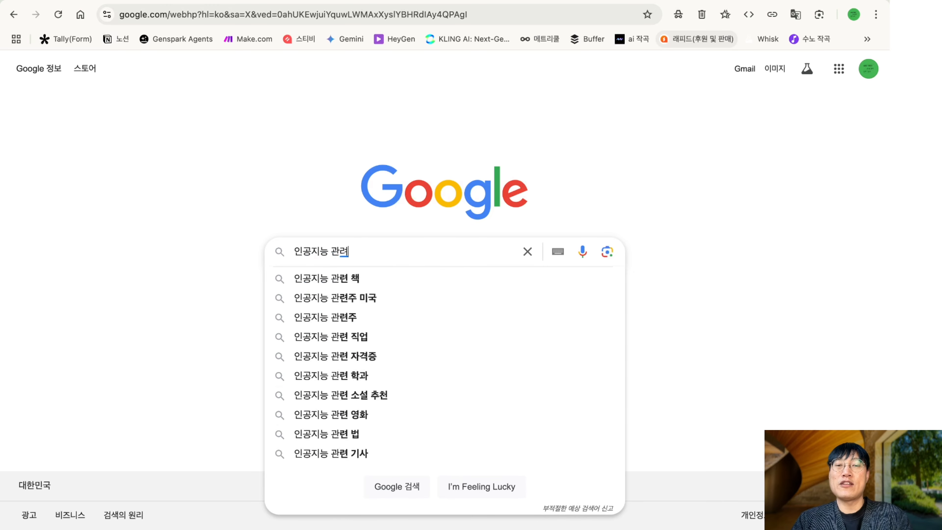
type(" RSS FEED 주소 제공 하는곳")
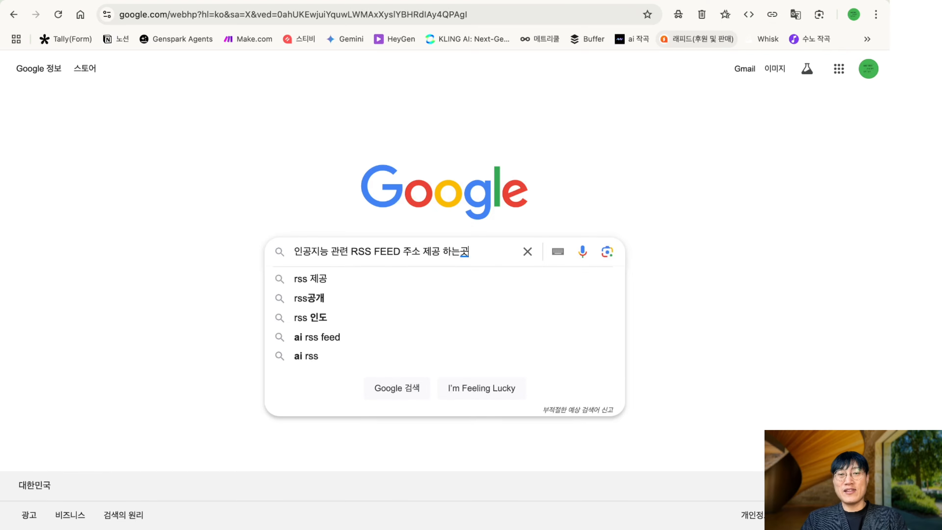
key("Return")
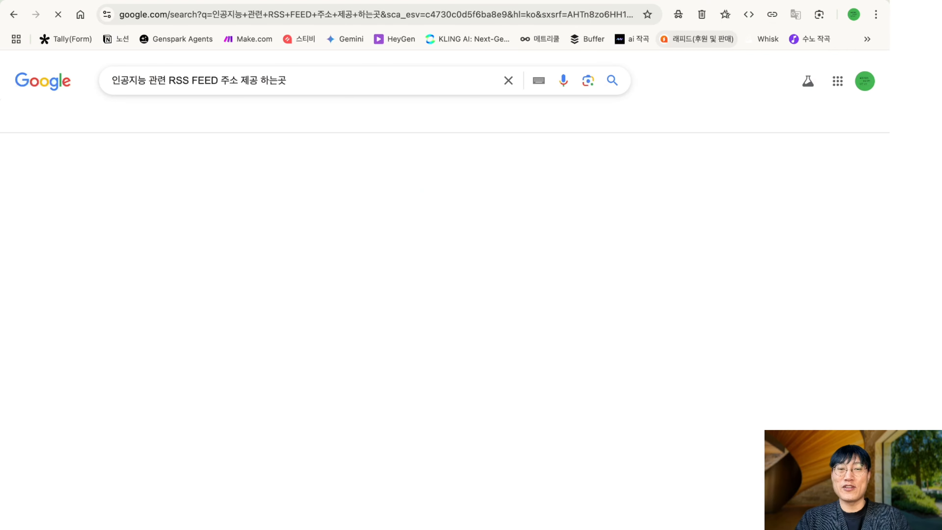
scroll(185, 271, "down", 8)
scroll(185, 270, "down", 5)
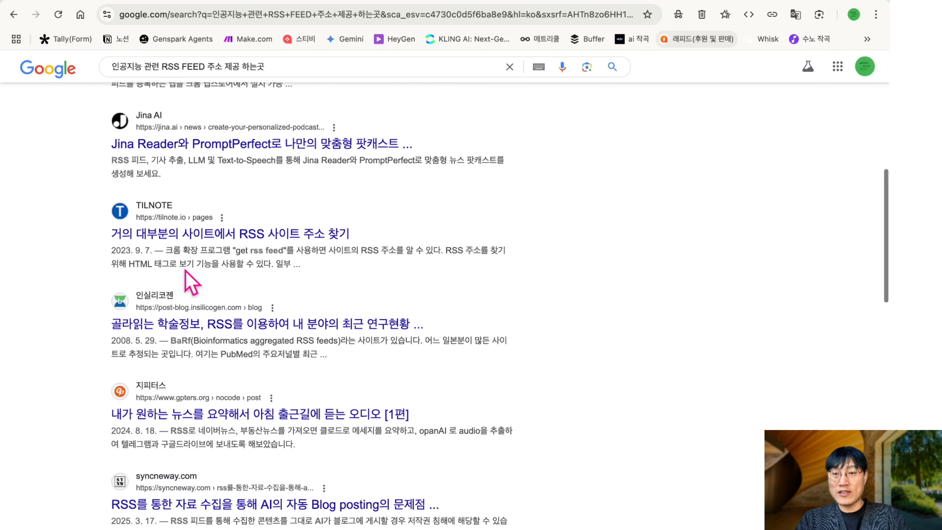
Shorten the search query to "인공지능 관련 RSS FEED" and run it again
scroll(330, 88, "up", 12)
left_click(328, 88)
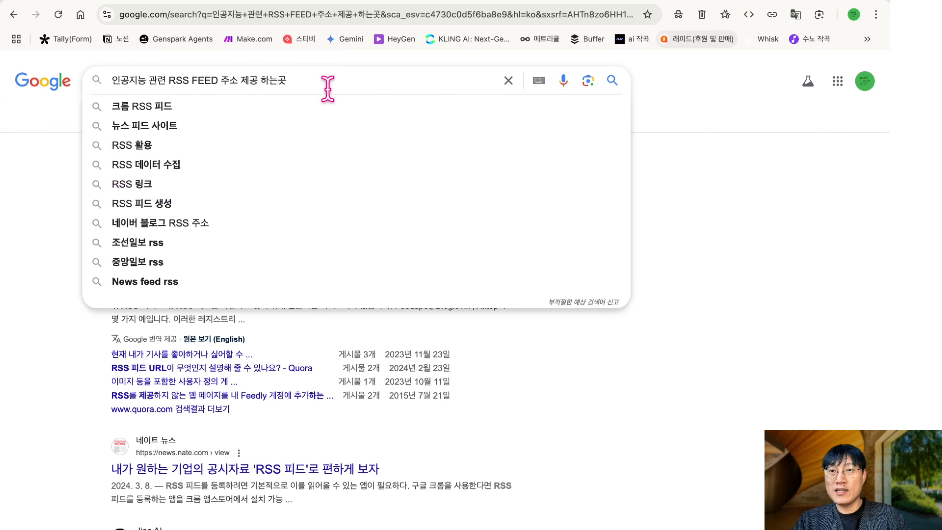
key("BackSpace")
key("BackSpace")
key("BackSpace")
key("BackSpace")
key("BackSpace")
key("BackSpace")
key("BackSpace")
key("BackSpace")
key("BackSpace")
key("BackSpace")
key("Return")
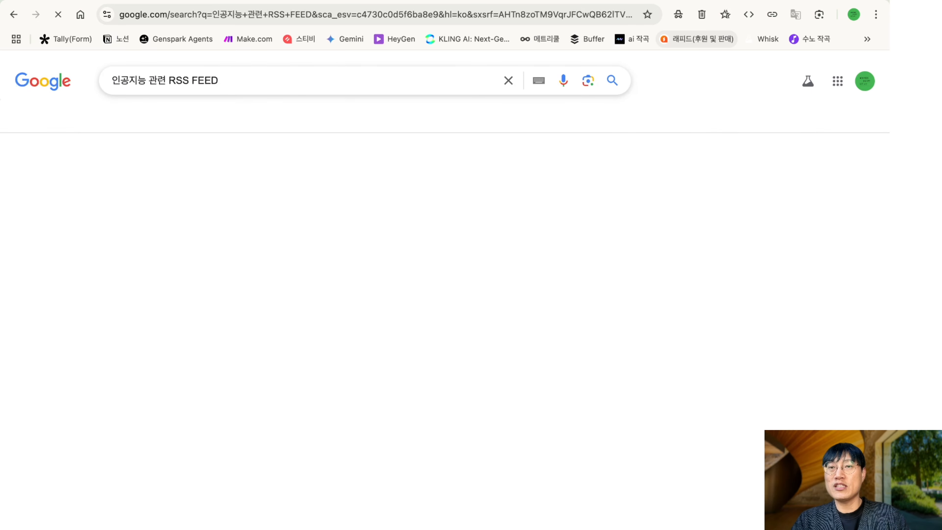
Remove the word 관련 from the query and search for "인공지능RSS FEED"
left_click(187, 78)
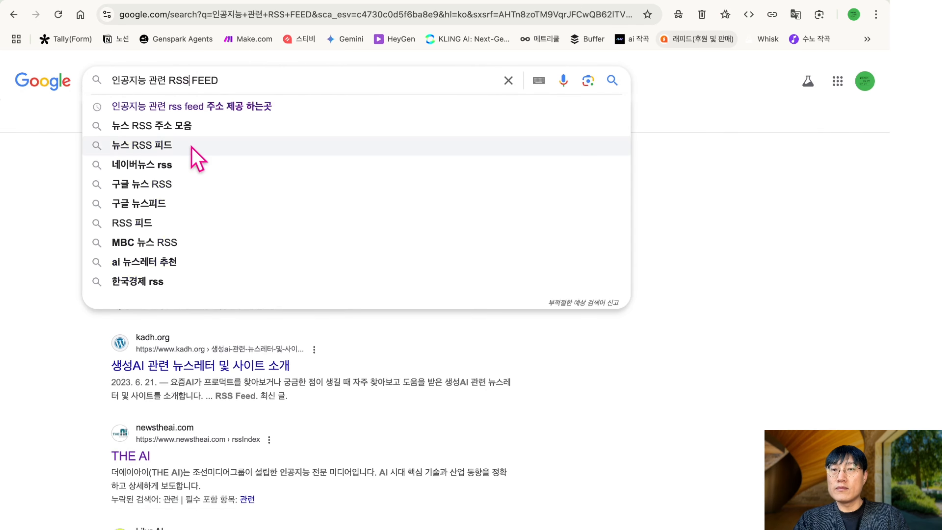
key("BackSpace")
key("BackSpace")
key("BackSpace")
key("BackSpace")
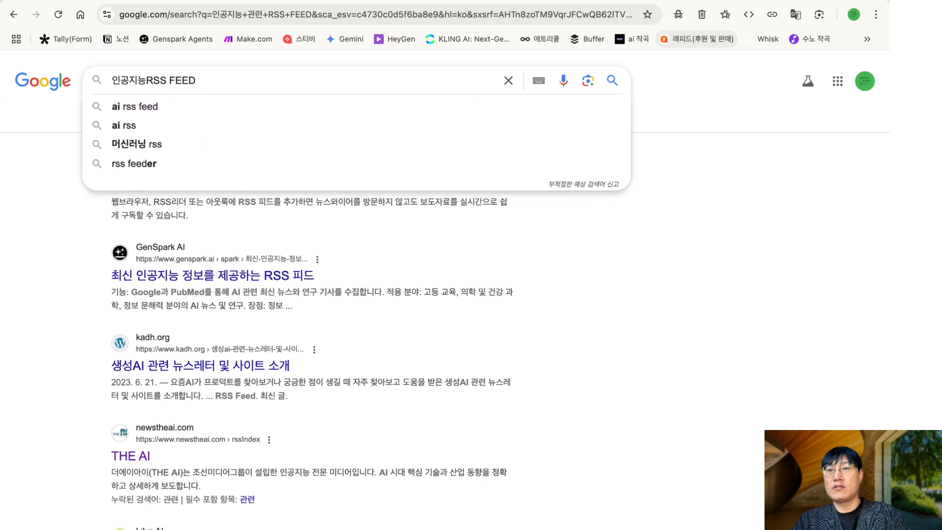
key("Return")
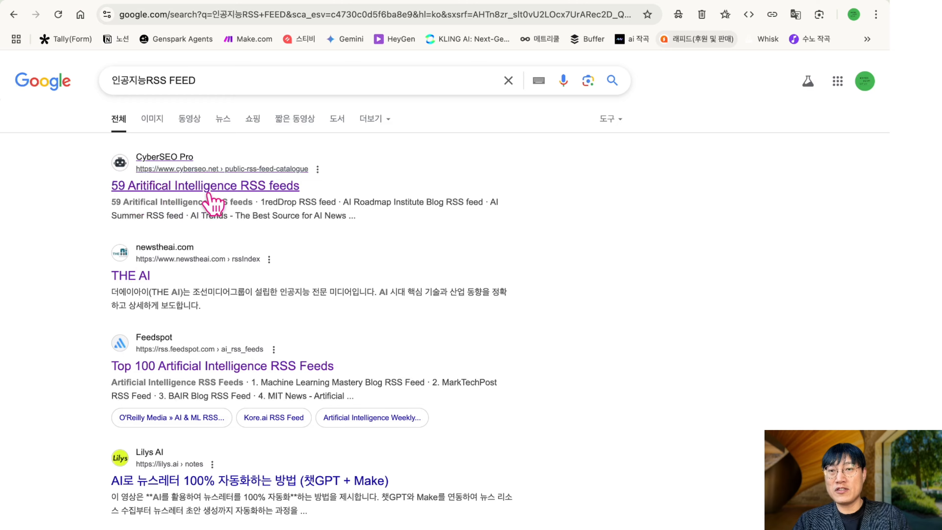
Open CyberSEO's "59 Aritifical Intelligence RSS feeds" catalogue and copy the 1redDrop feed URL
left_click(222, 192)
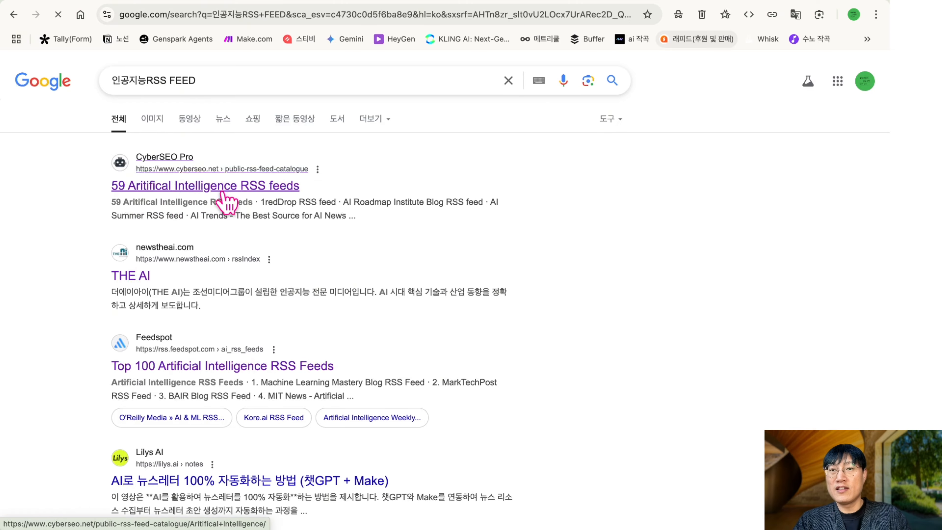
scroll(344, 288, "down", 3)
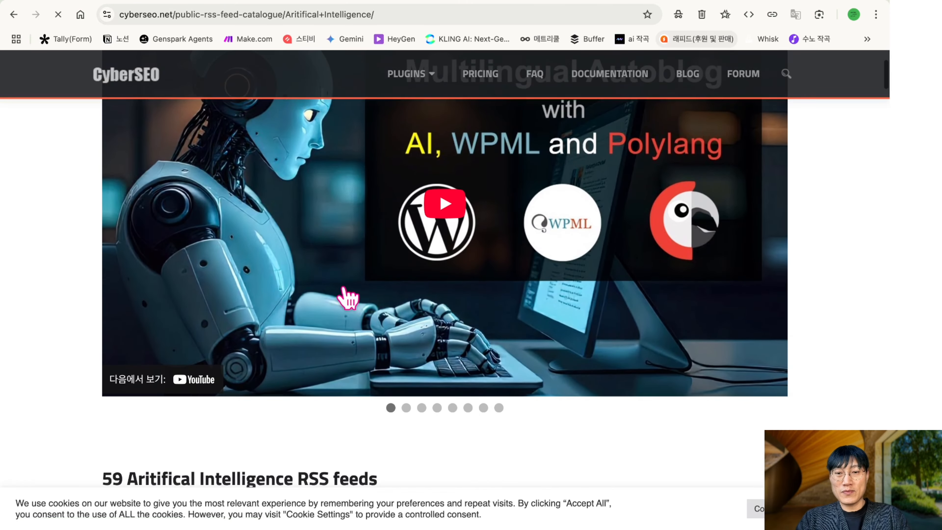
scroll(347, 297, "down", 10)
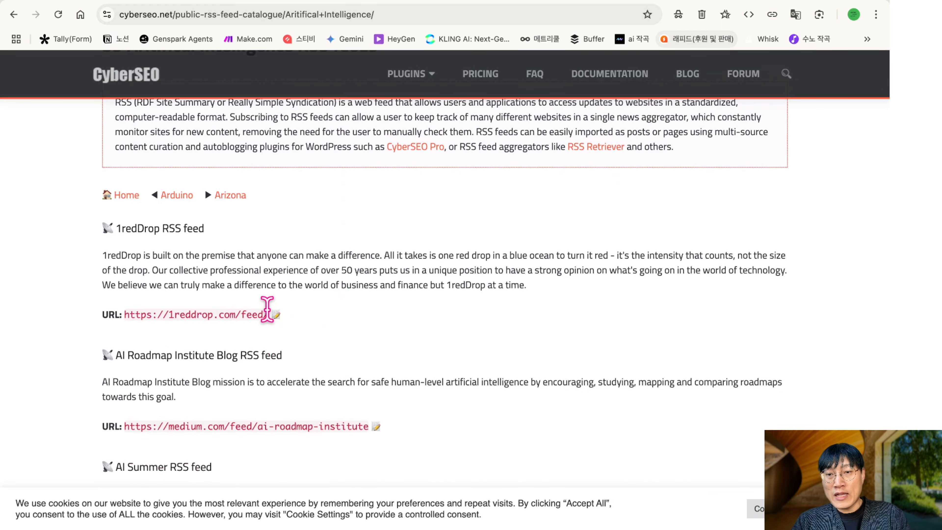
left_click_drag(261, 312, 124, 314)
key("super+c")
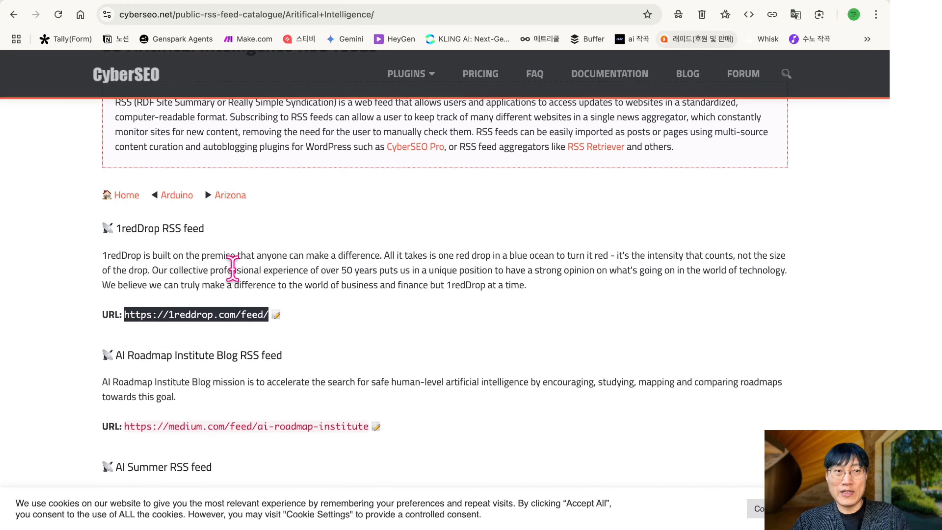
Load the copied 1redDrop feed URL in a new browser tab and examine the article items in its XML
key("super+t")
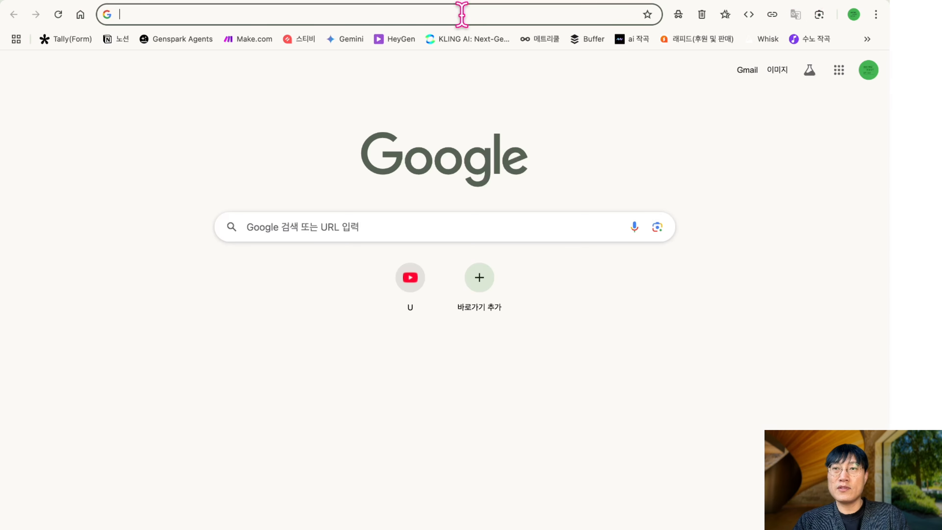
left_click(462, 14)
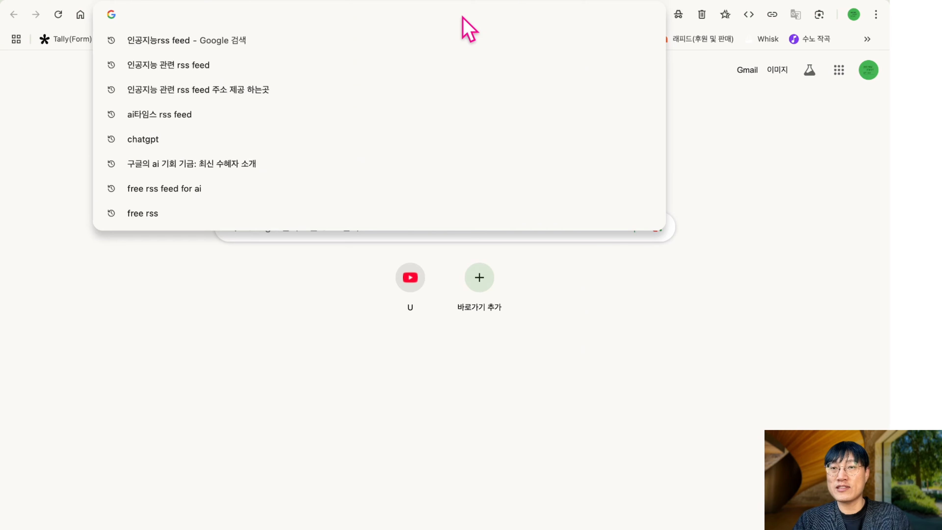
key("super+v")
key("Return")
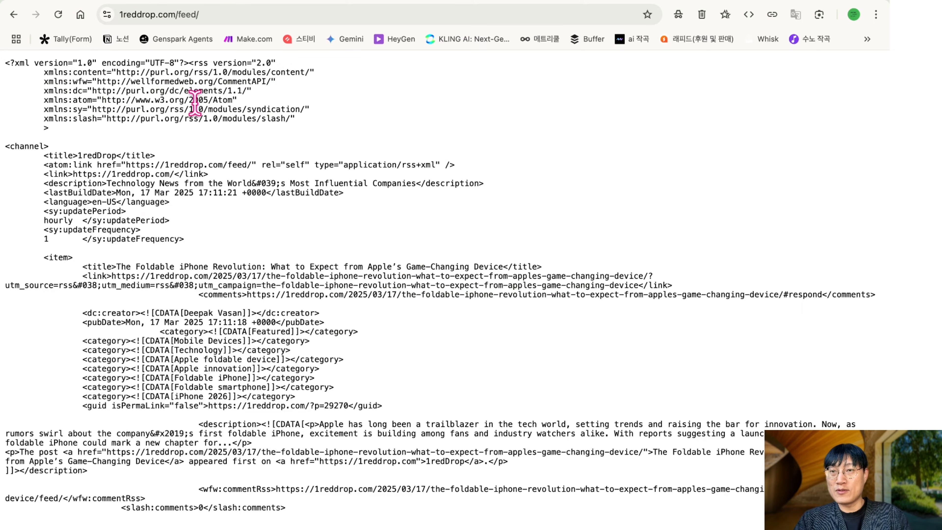
scroll(192, 277, "down", 10)
scroll(193, 278, "down", 5)
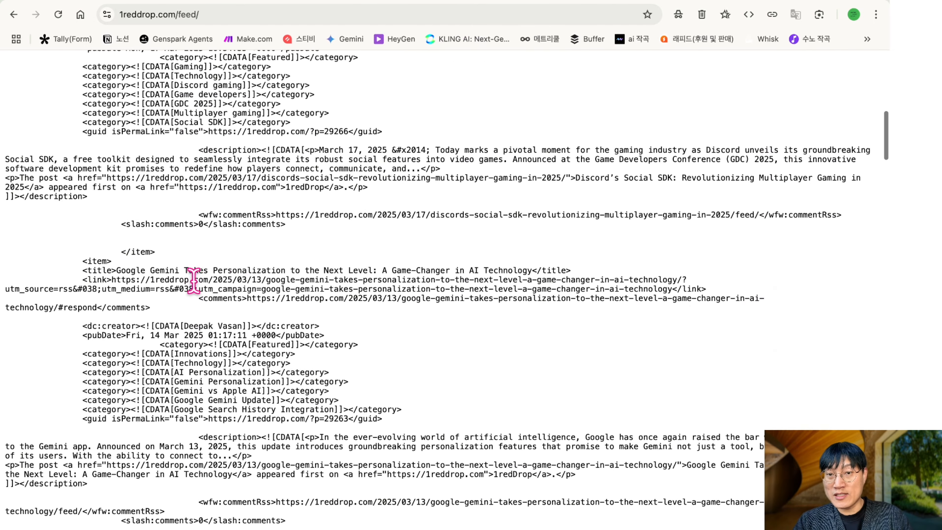
scroll(347, 279, "down", 4)
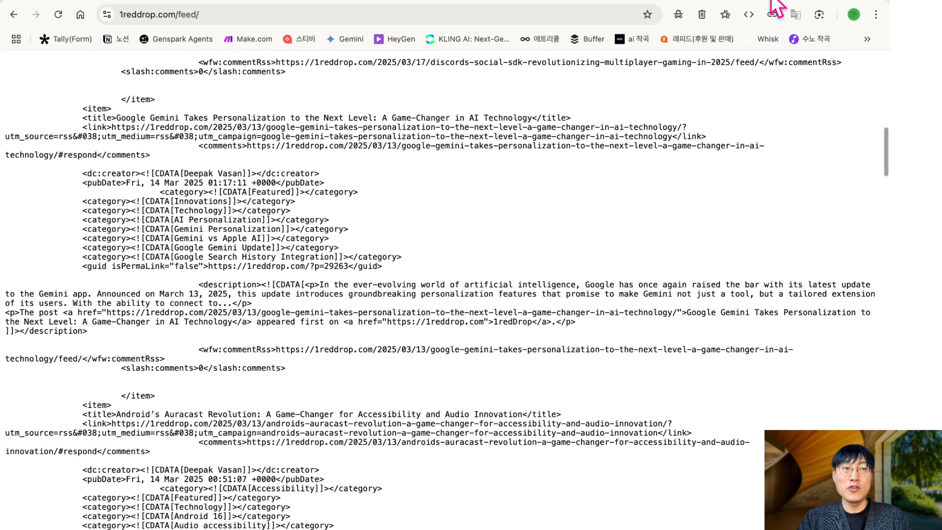
Return to the CyberSEO catalogue and load the AI Roadmap Institute Blog feed URL in a new tab
left_click(825, 1)
left_click(183, 1)
left_click(189, 2)
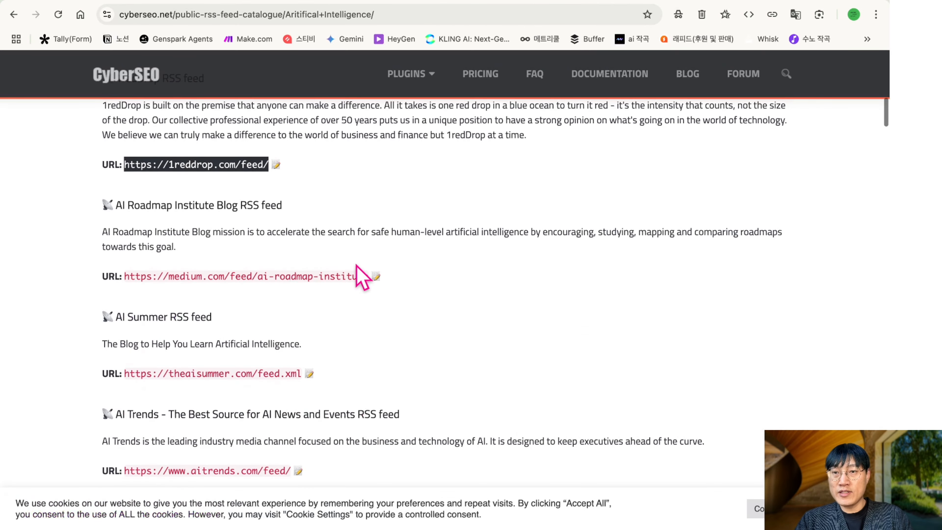
left_click_drag(368, 276, 157, 276)
key("super+c")
left_click(516, 2)
key("super+v")
key("Return")
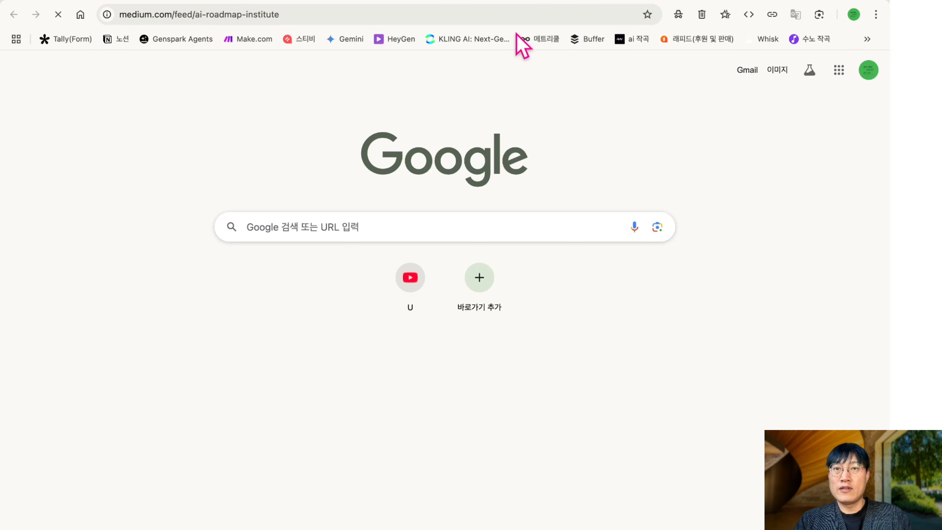
Switch to ChatGPT and ask "인공지능 관련 RSS Feed 가장 기사 신뢰도 높은 것으로 5개 추천해줘"
left_click(822, 1)
left_click(389, 23)
type("c")
type("d이")
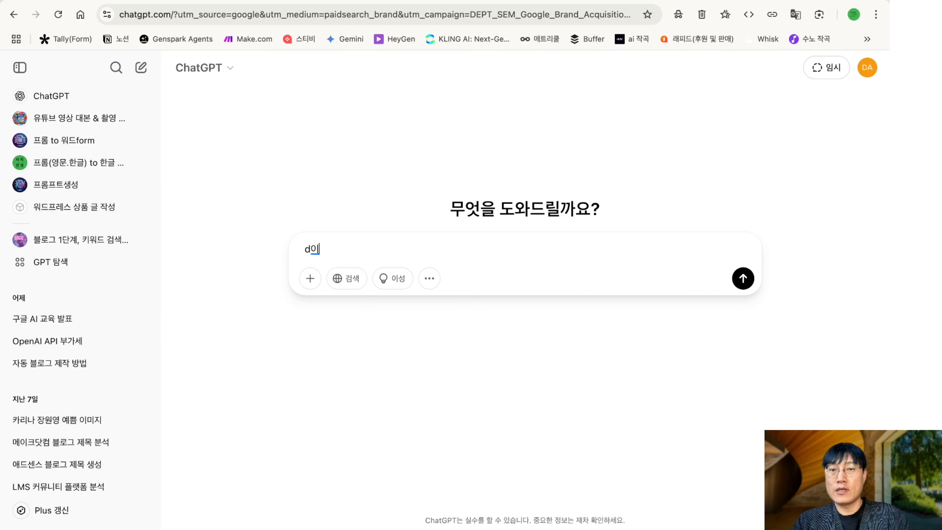
type("인기")
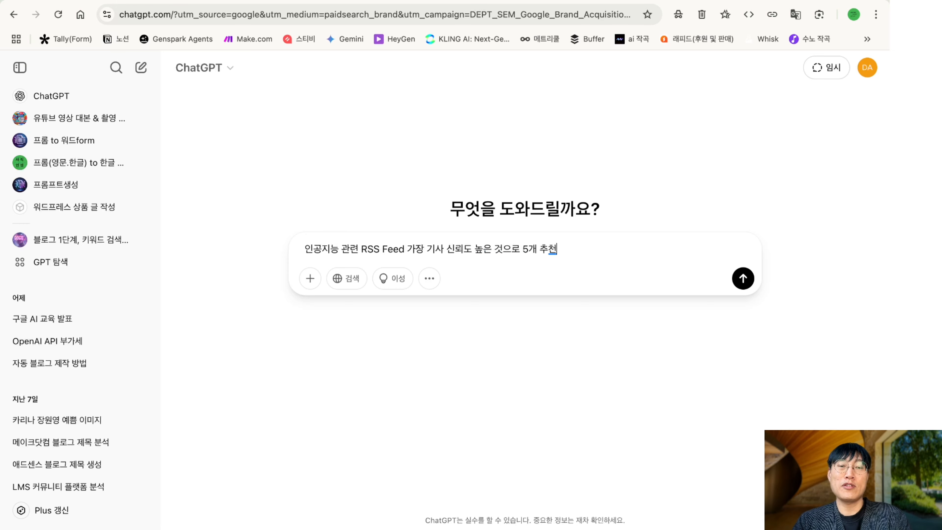
key("Return")
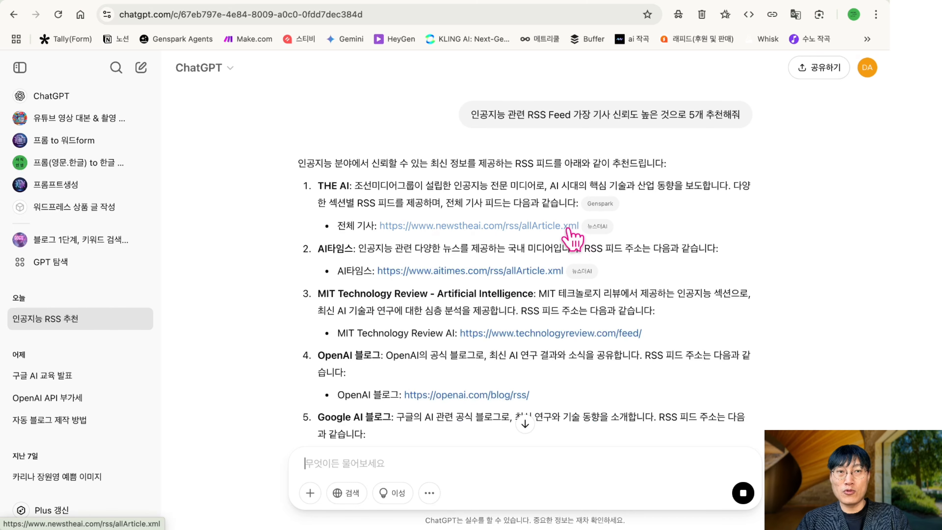
Check the THE AI and AI타임스 feed links from ChatGPT's answer, closing each feed page after viewing
left_click(570, 226)
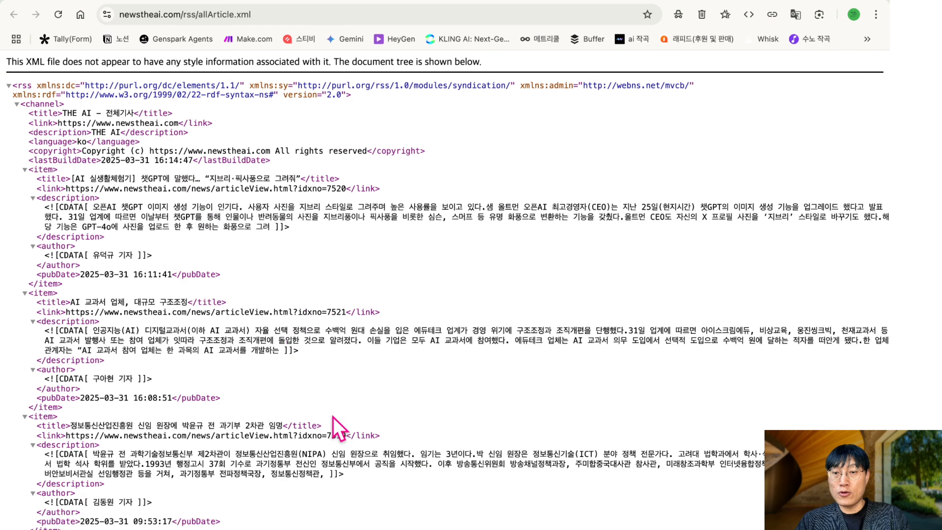
left_click(804, 0)
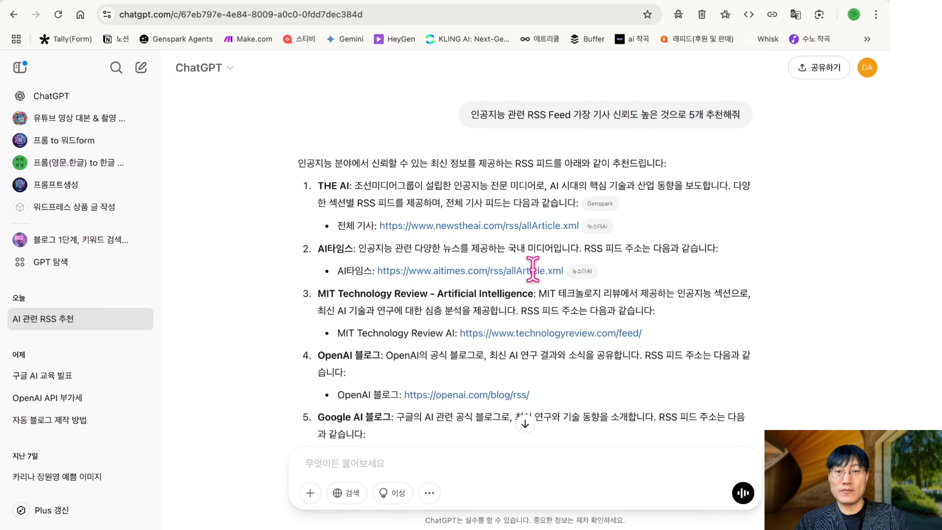
left_click(491, 271)
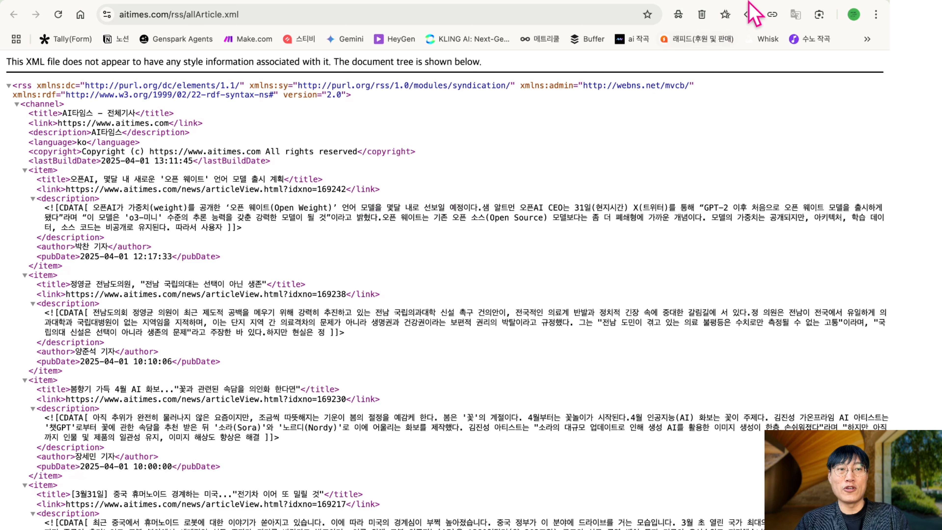
left_click(812, 2)
Check the OpenAI 블로그 and Google AI 블로그 feed links, returning to the ChatGPT answer after each
scroll(501, 289, "down", 3)
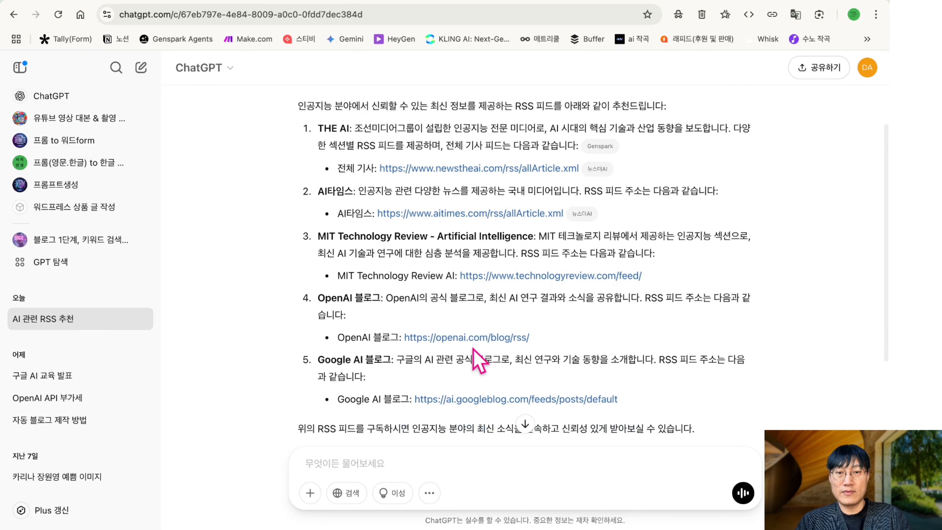
left_click(481, 341)
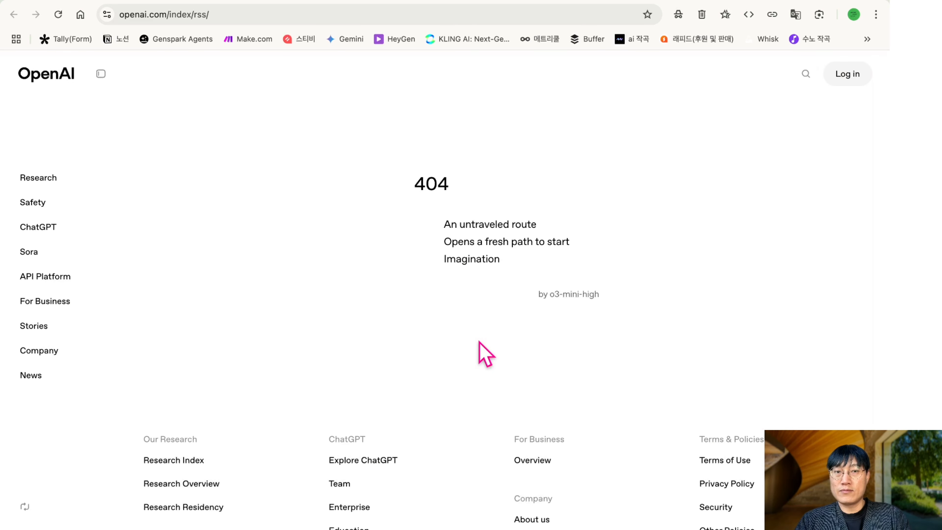
left_click(803, 1)
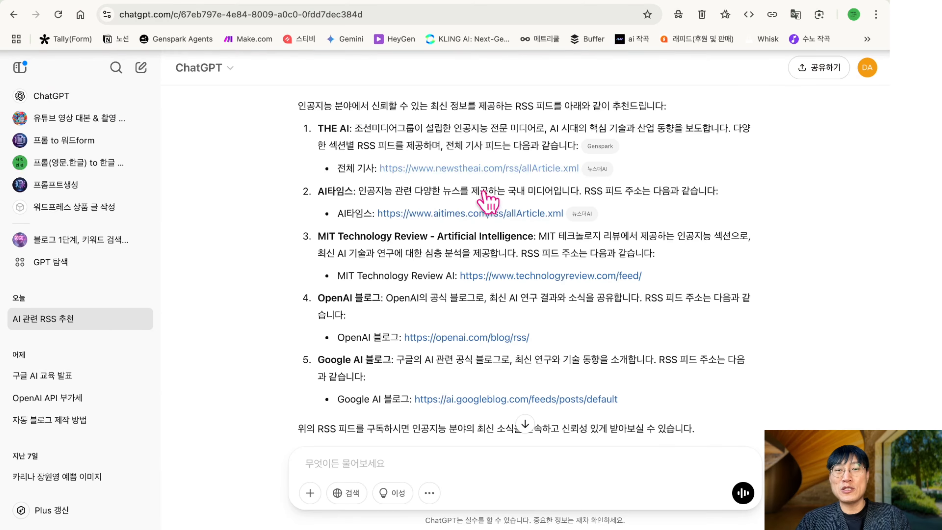
scroll(463, 241, "down", 5)
left_click(475, 291)
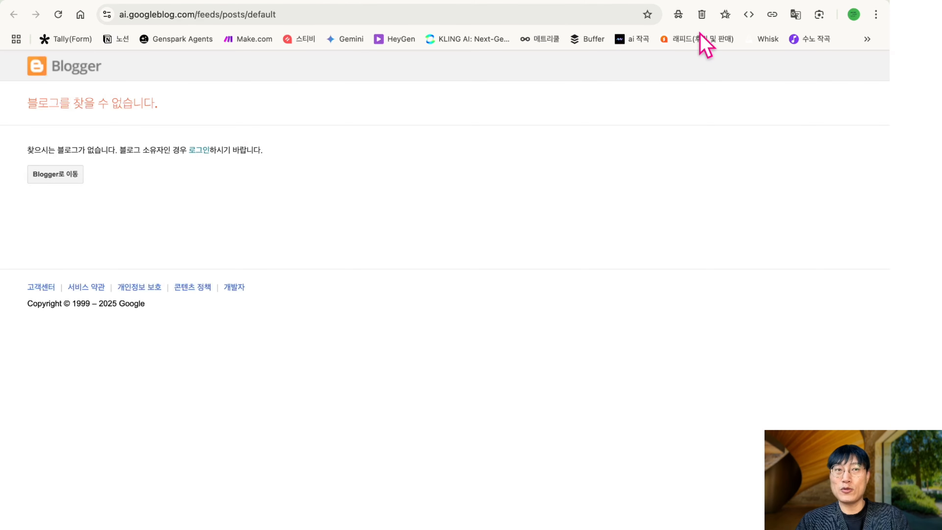
left_click(806, 0)
left_click_drag(620, 287, 421, 288)
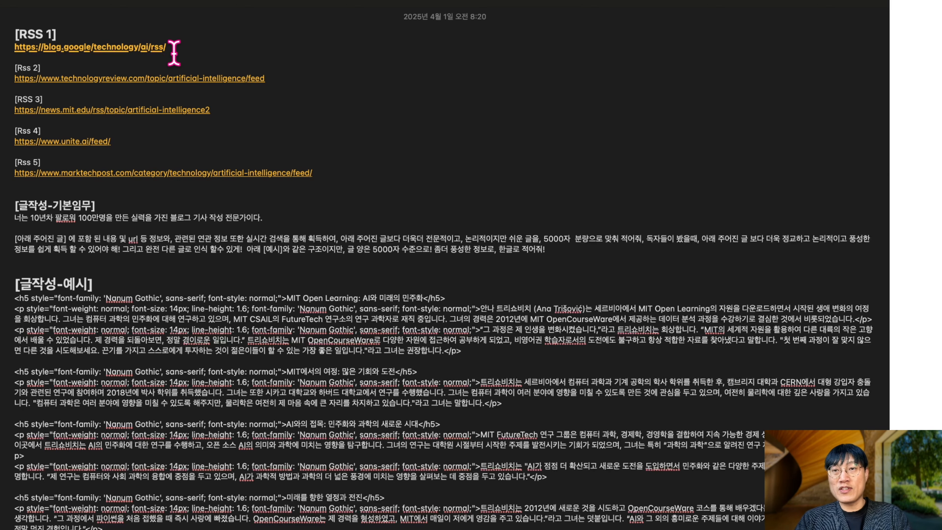
Copy the RSS 1 address from the notes and add the Retrieve RSS feed items module to the new Make.com scenario
left_click_drag(174, 53, 39, 48)
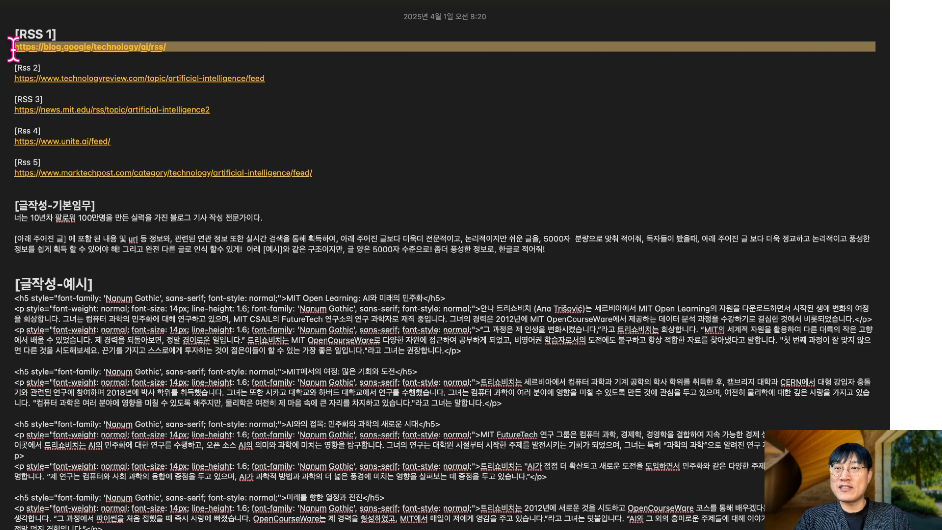
key("ctrl+Left")
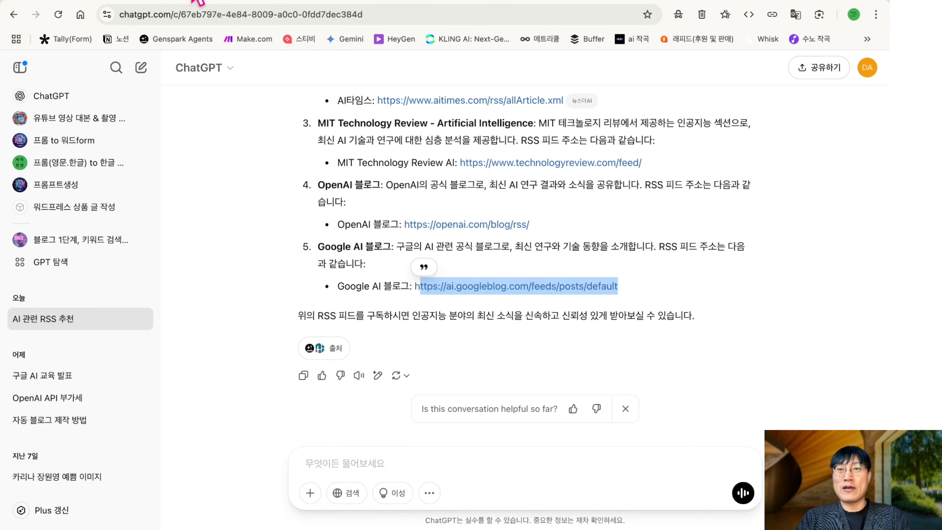
left_click(200, 1)
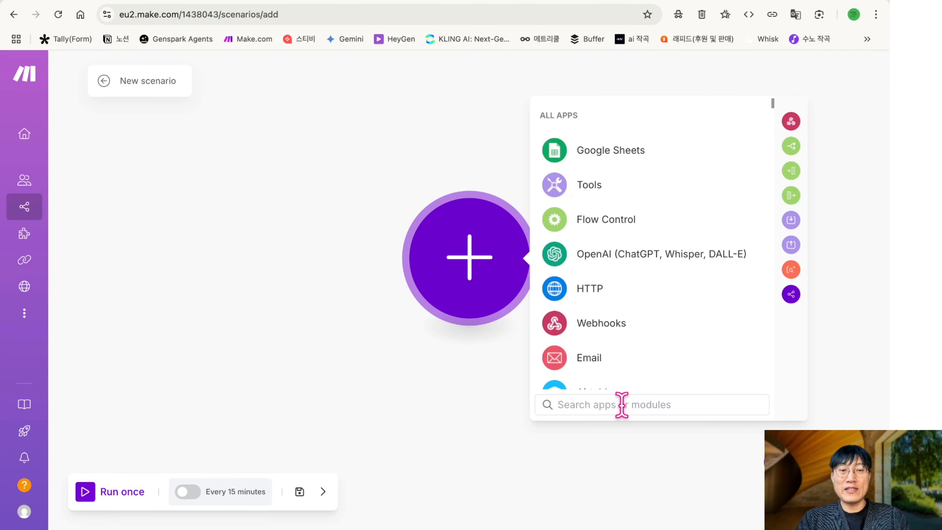
type("RSS")
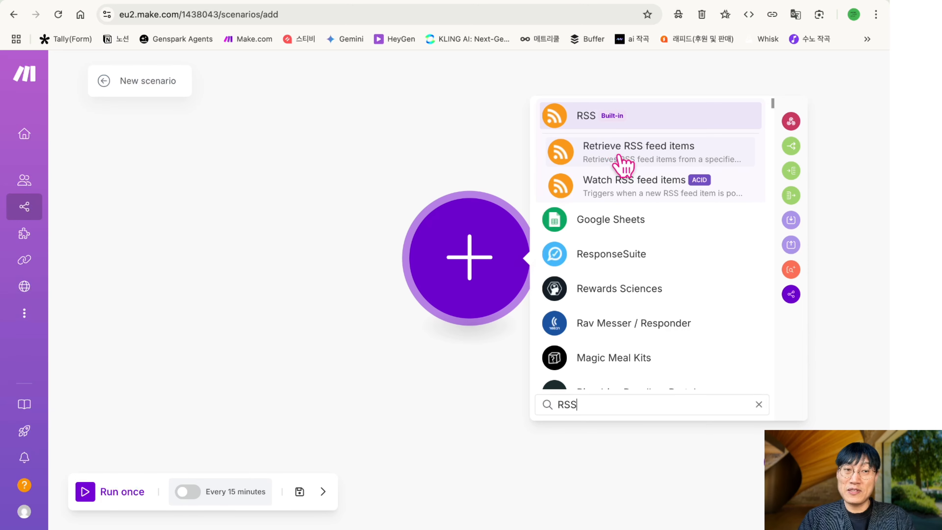
left_click(658, 159)
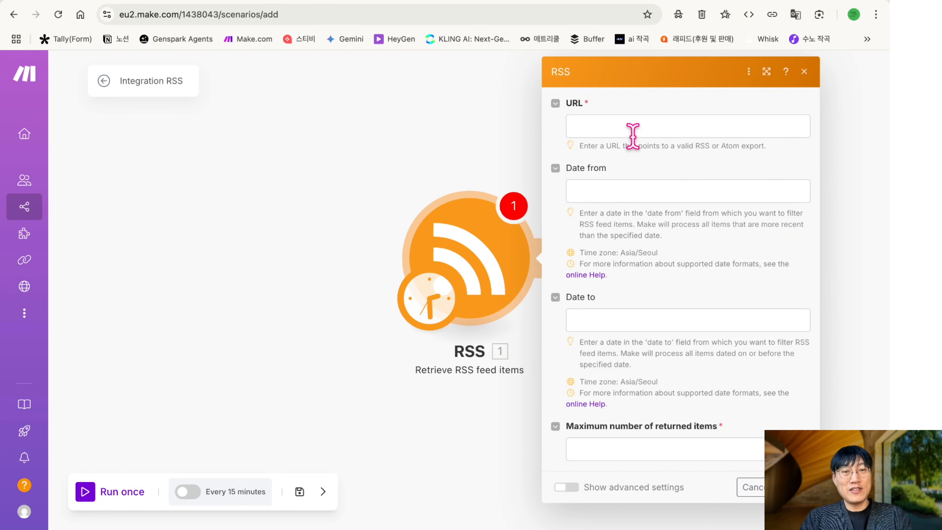
left_click(633, 130)
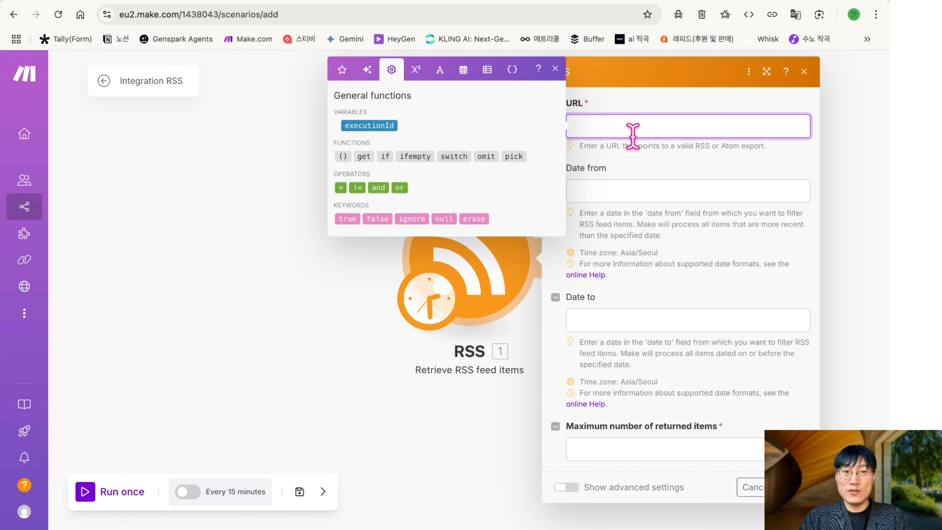
type("https://blog.google/technology/ai/rss/")
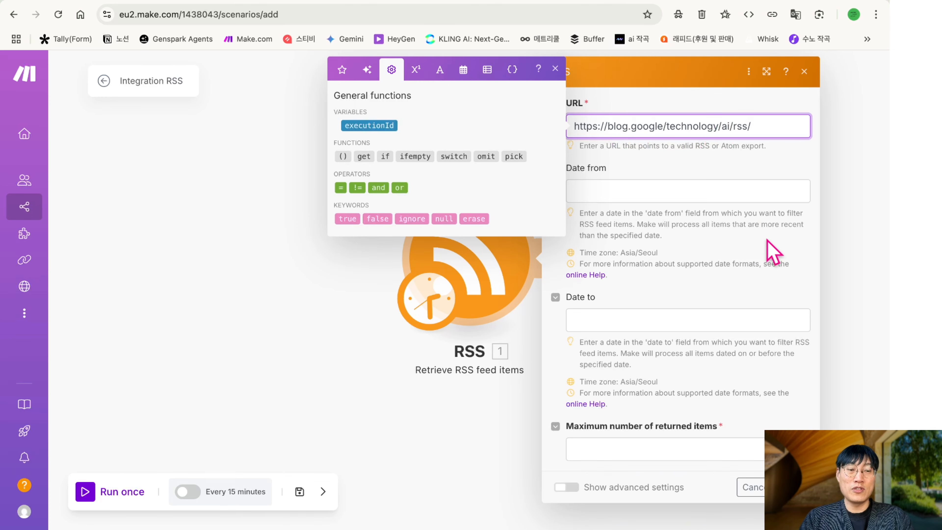
left_click(795, 487)
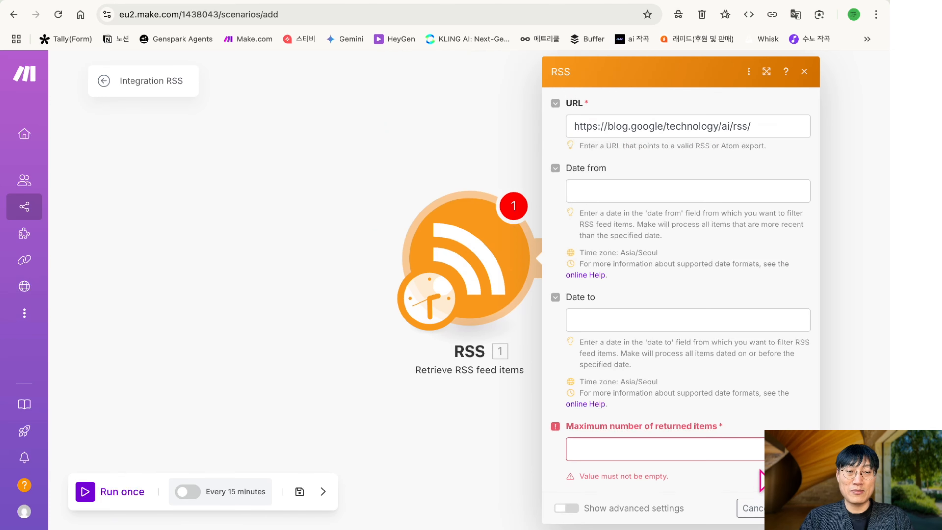
left_click(746, 452)
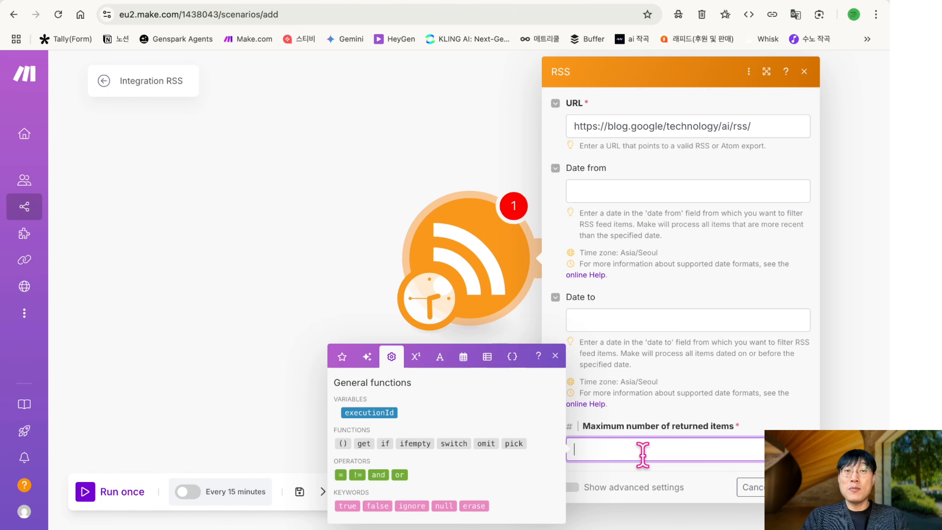
Copy the feed URL from the RSS module and load it in the browser tab holding the ChatGPT conversation
triple_click(659, 128)
key("ctrl+c")
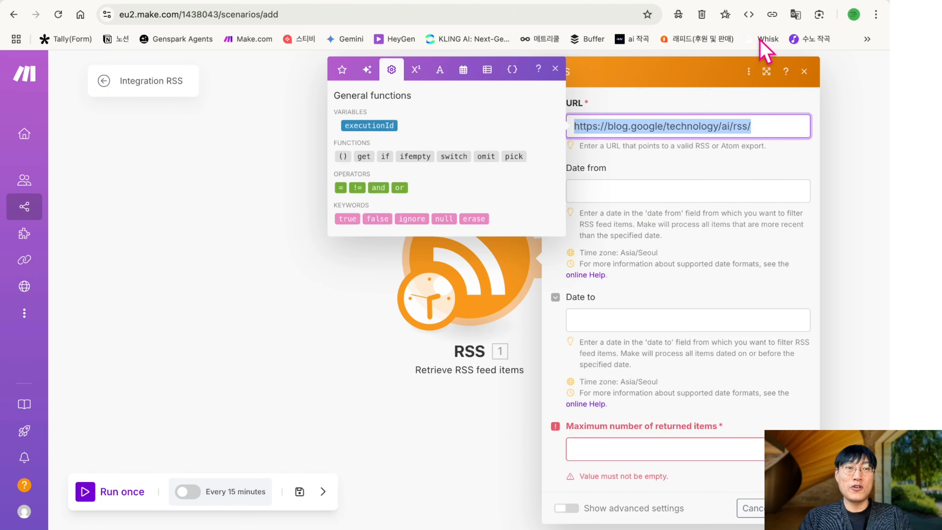
left_click(747, 0)
left_click(572, 13)
key("ctrl+v")
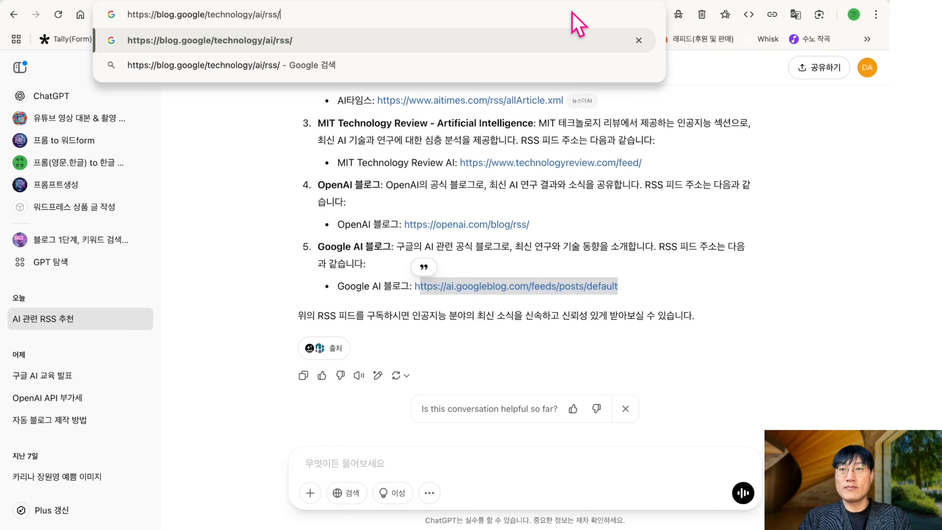
key("Return")
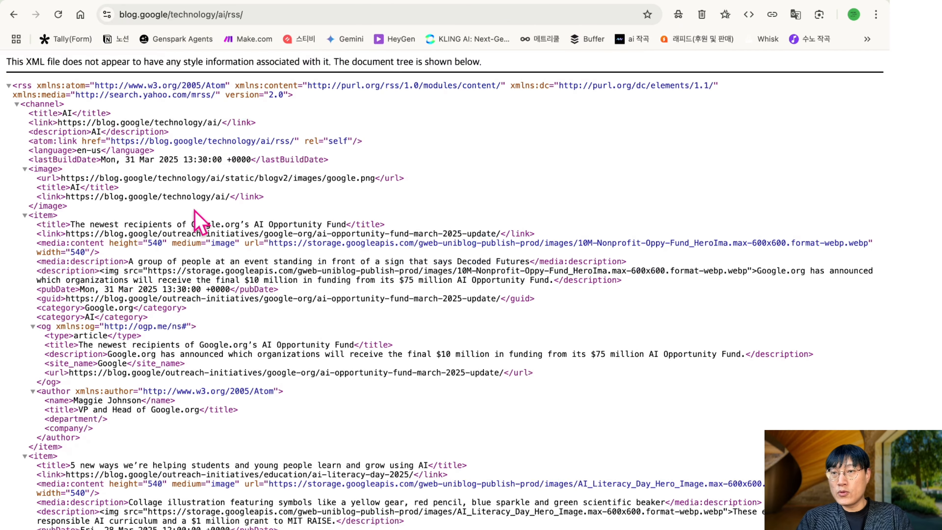
Examine the titles, links and descriptions of the first three items in the Google AI feed
scroll(193, 220, "up", 2)
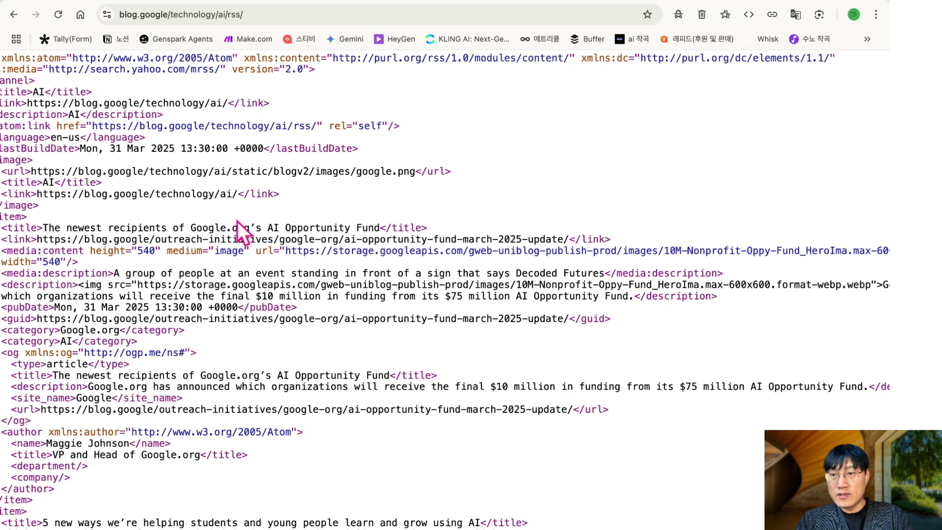
scroll(238, 226, "down", 3)
scroll(237, 217, "down", 2)
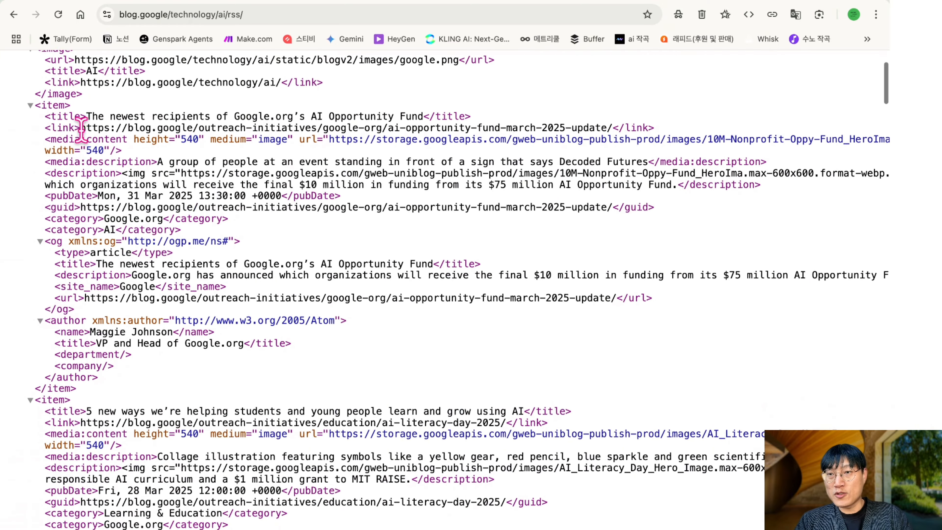
left_click_drag(88, 117, 322, 117)
scroll(221, 207, "down", 4)
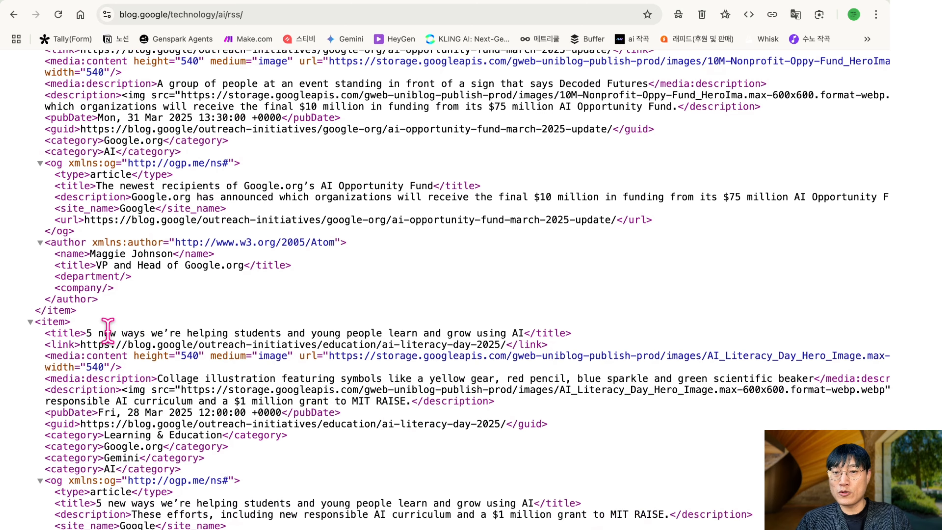
left_click_drag(111, 333, 392, 333)
scroll(399, 342, "down", 8)
scroll(394, 332, "down", 7)
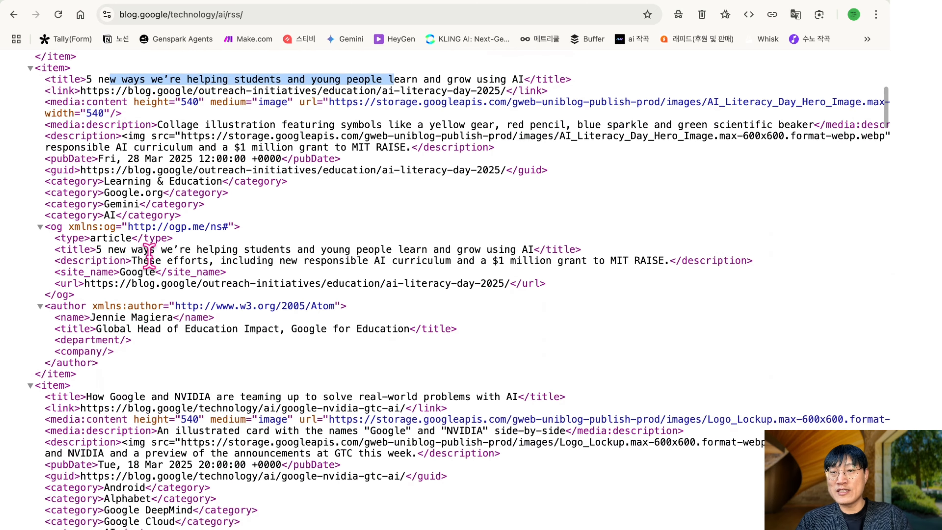
left_click_drag(149, 261, 322, 262)
scroll(321, 262, "down", 12)
left_click_drag(170, 198, 282, 199)
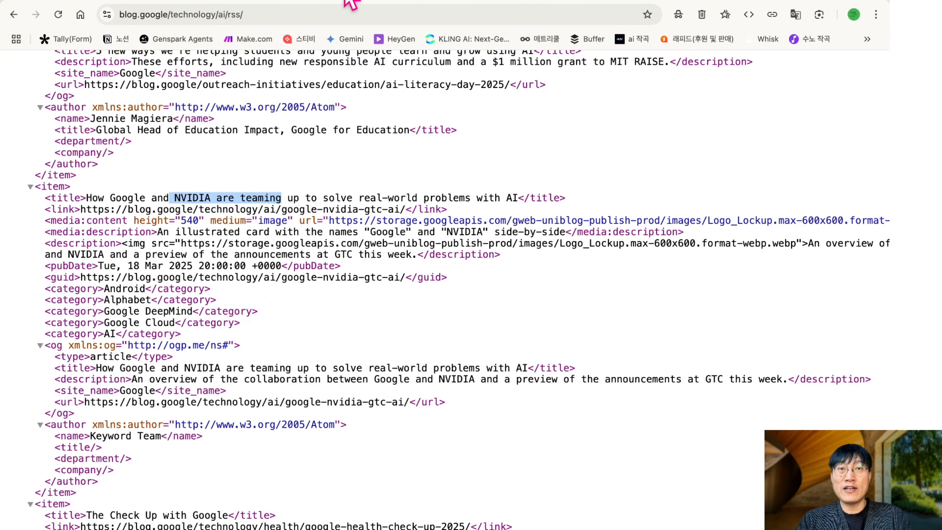
Return to the Make.com scenario, set the RSS module's maximum number of returned items to 1, and save the module
left_click(603, 1)
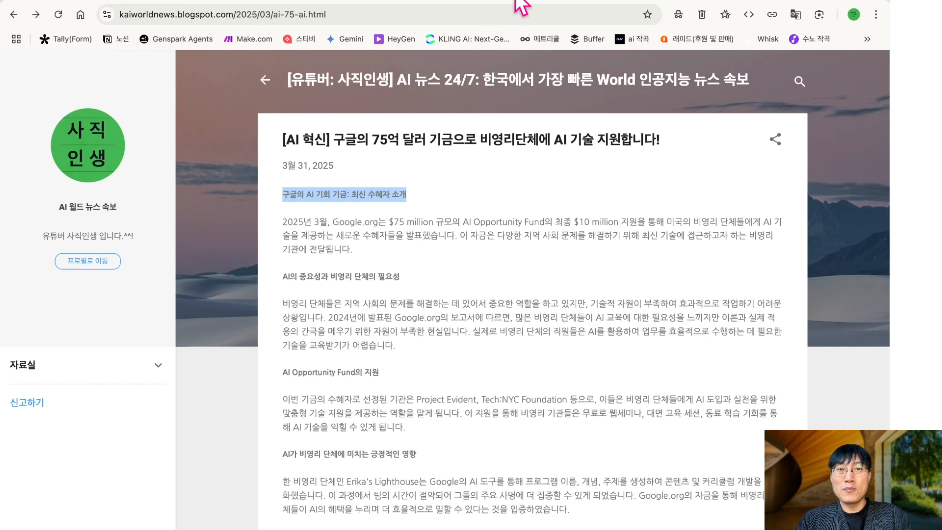
left_click(501, 0)
left_click(372, 1)
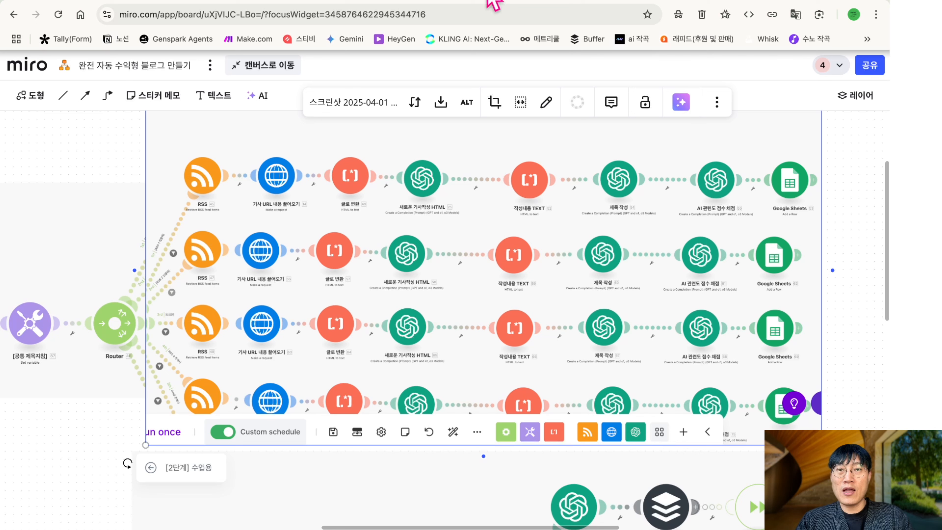
left_click(264, 1)
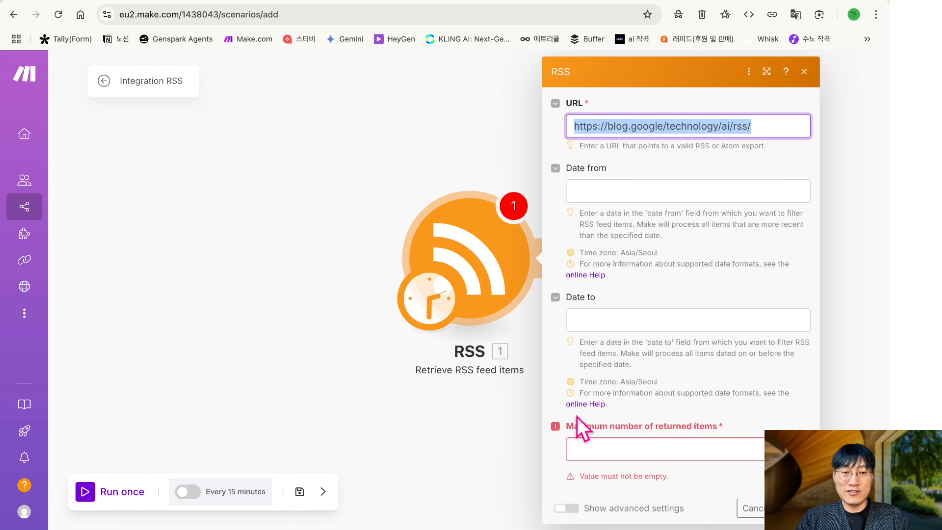
left_click(579, 450)
type("1")
left_click(797, 487)
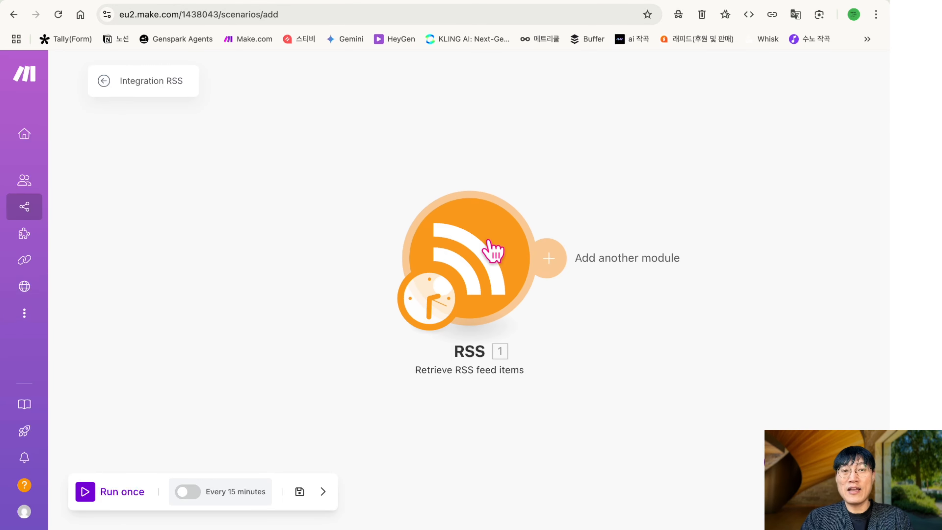
Shift the RSS module up and left, and view the (TEST)블로그 발행 관련 spreadsheet before returning to the scenario
left_click_drag(490, 248, 406, 183)
left_click(473, 0)
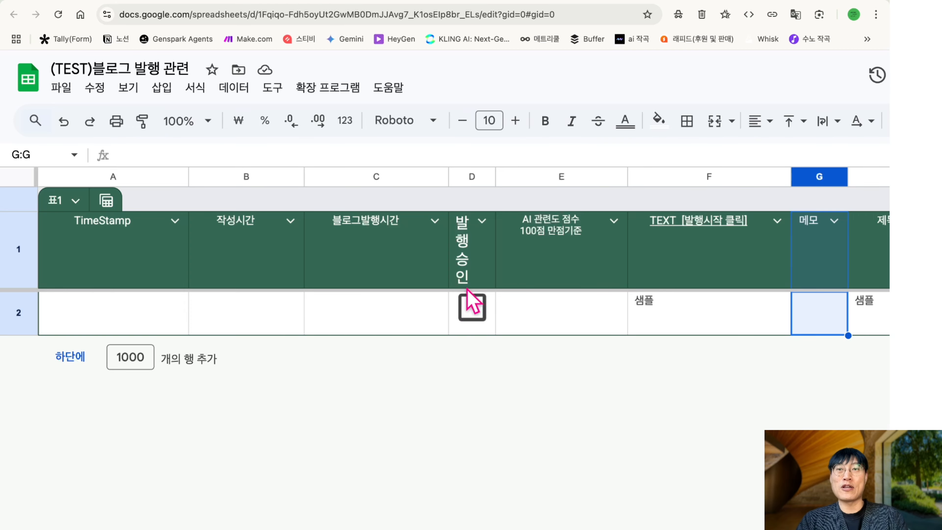
left_click(223, 4)
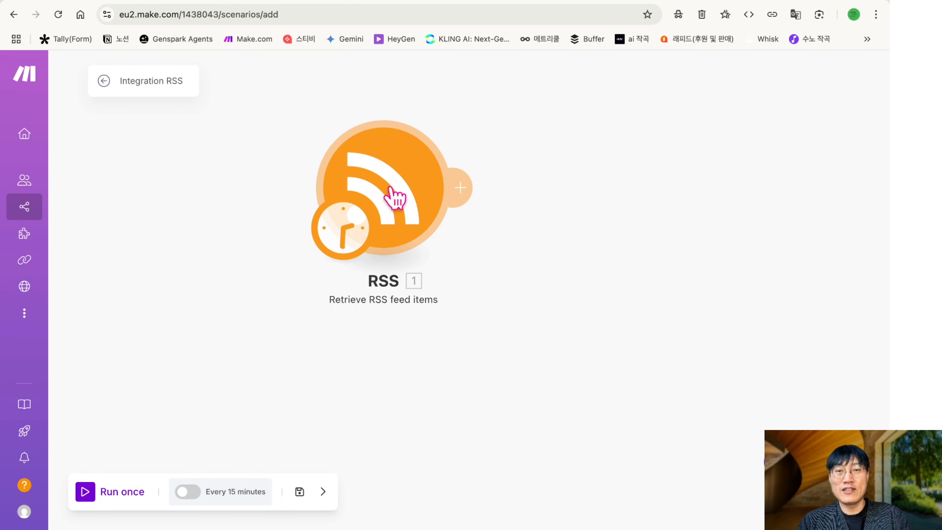
Review the RSS module's settings, reposition the module on the canvas, and save the settings again
left_click(394, 197)
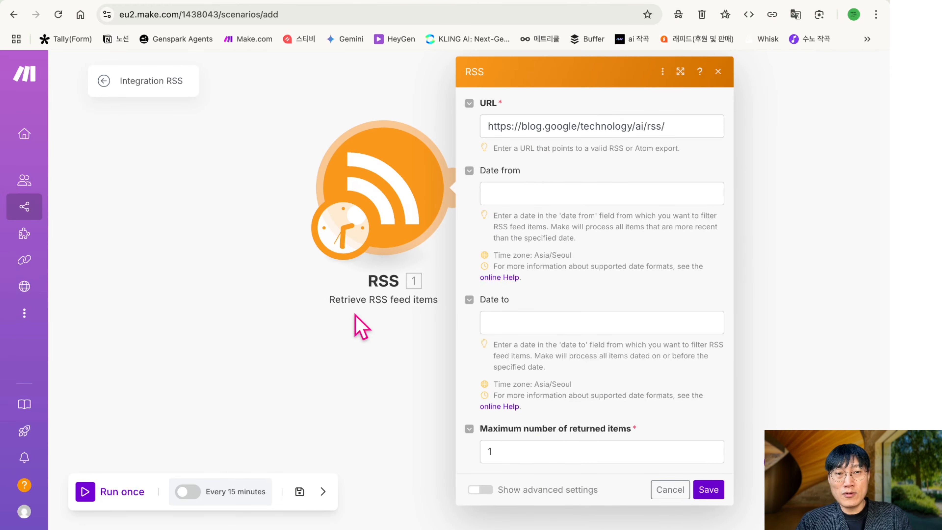
left_click_drag(330, 309, 423, 315)
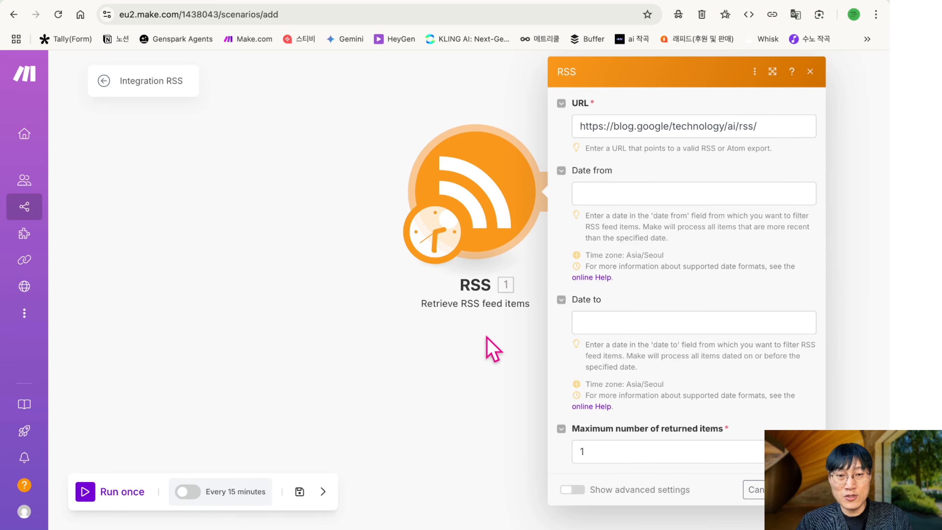
left_click_drag(507, 322, 476, 322)
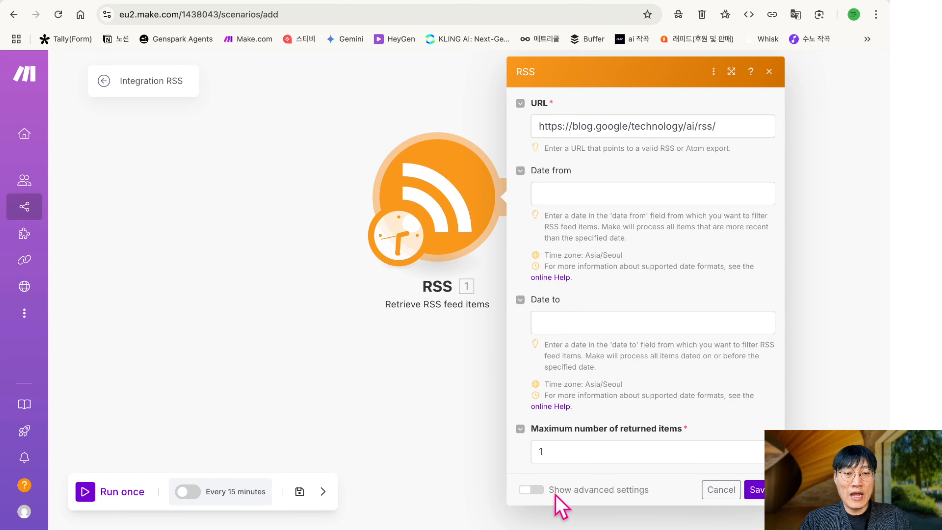
left_click(755, 490)
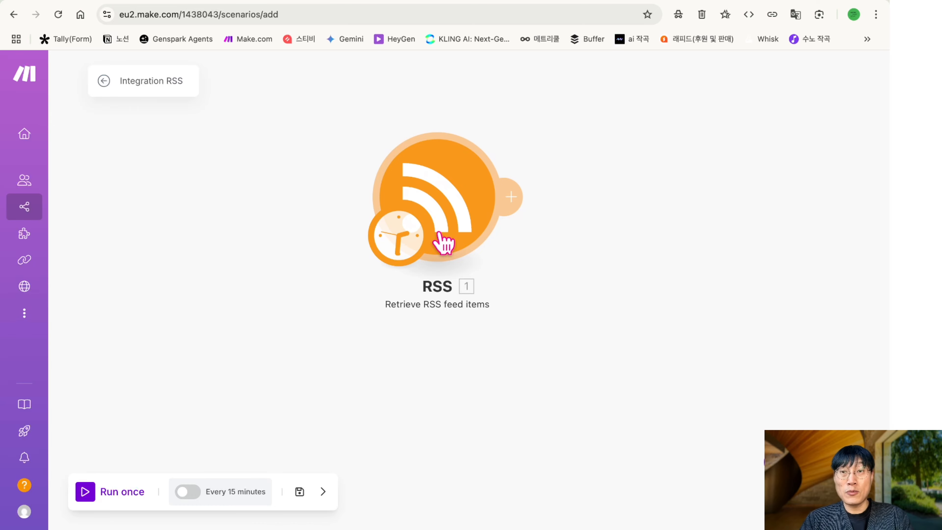
Run only the RSS module and examine the article URL and title in its output bundle
right_click(444, 243)
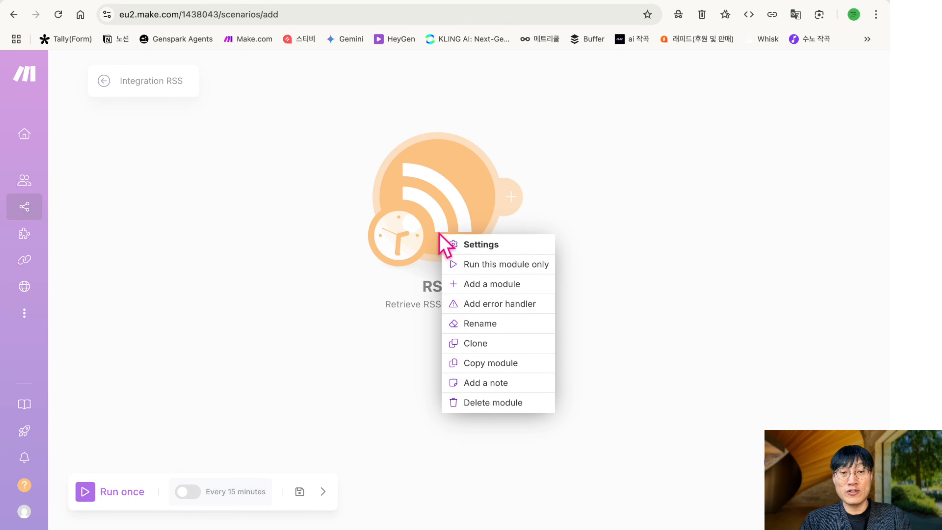
left_click(466, 264)
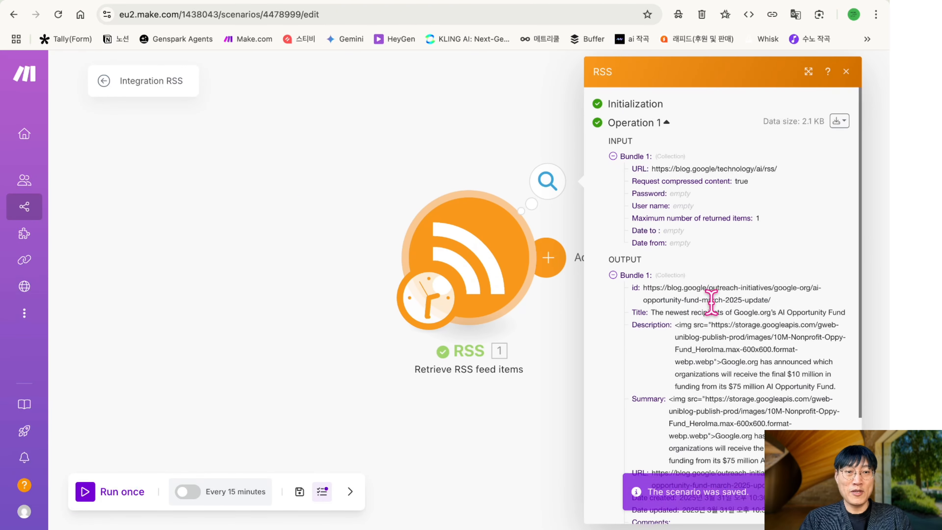
scroll(707, 246, "down", 3)
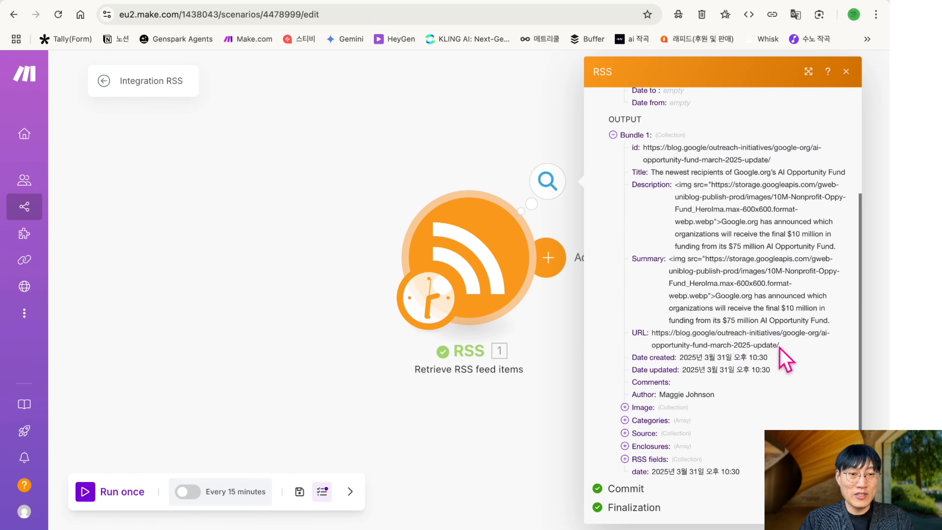
left_click_drag(779, 347, 669, 337)
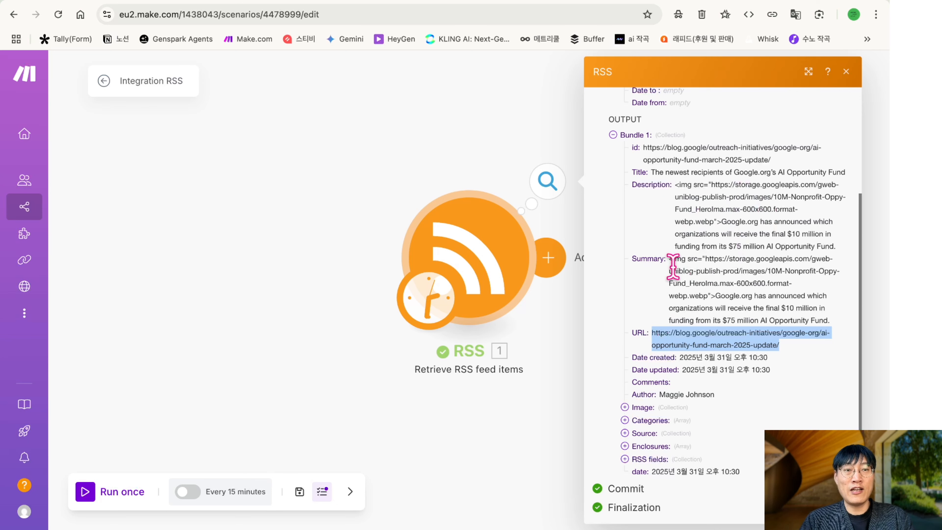
left_click_drag(654, 172, 810, 177)
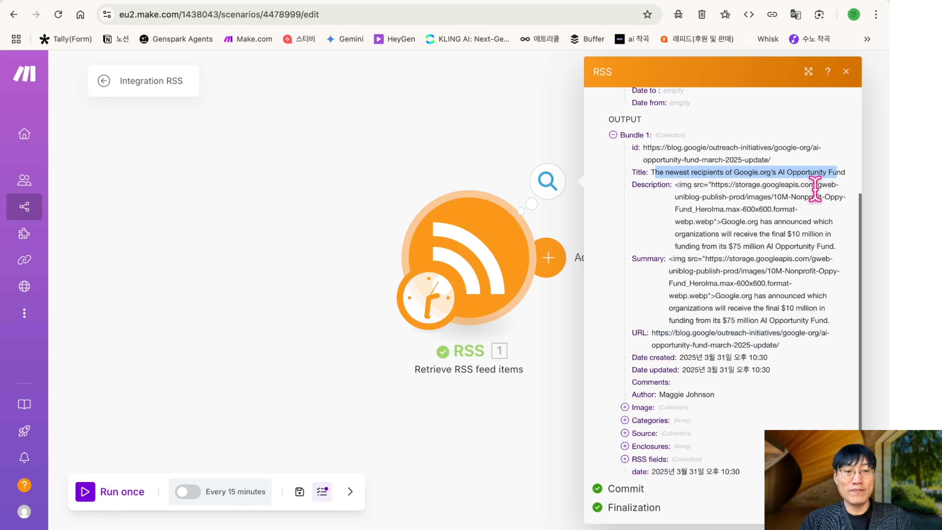
Copy the article URL from the RSS output bundle, load it in the feed's browser tab, and view the article
left_click(782, 346)
left_click_drag(781, 346, 652, 339)
key("super+c")
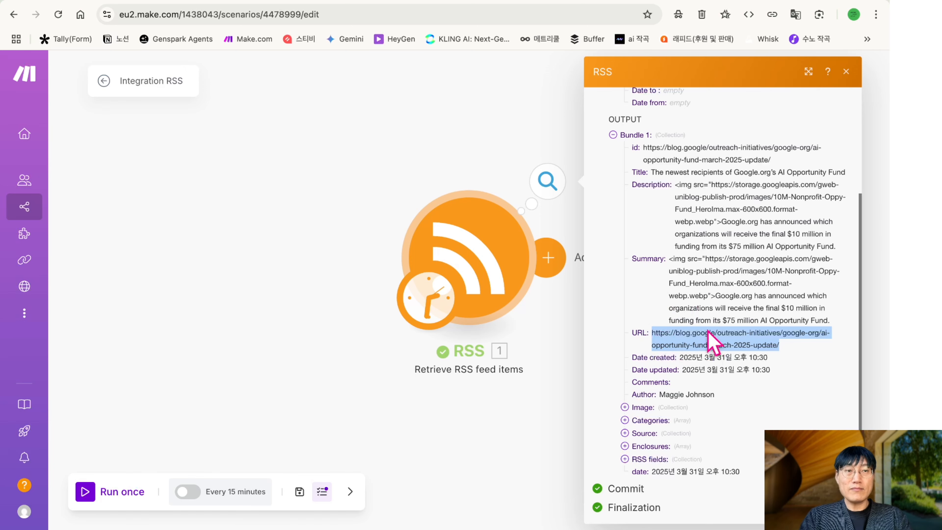
left_click(764, 0)
left_click(564, 11)
key("super+v")
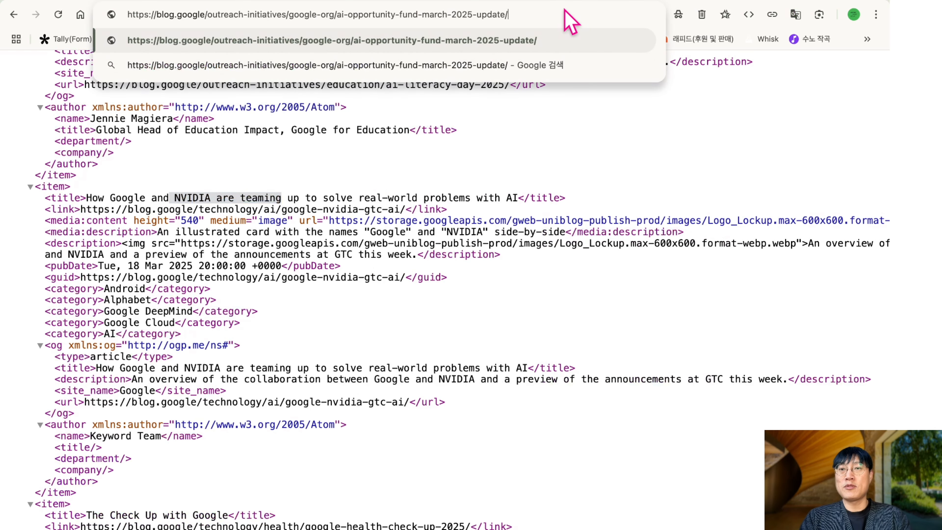
key("Return")
scroll(388, 222, "down", 10)
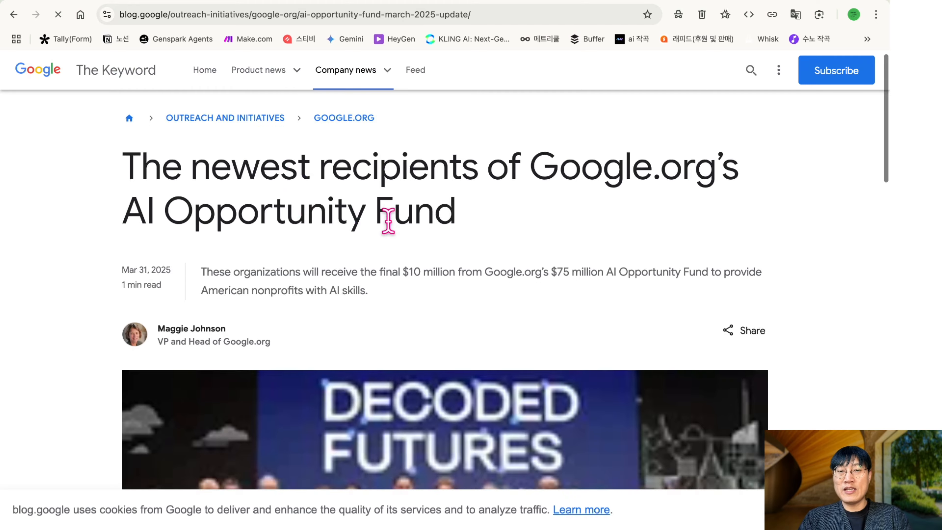
Skim the article page, return to the Make.com scenario, and highlight the article URL in the RSS output bundle
scroll(389, 224, "down", 15)
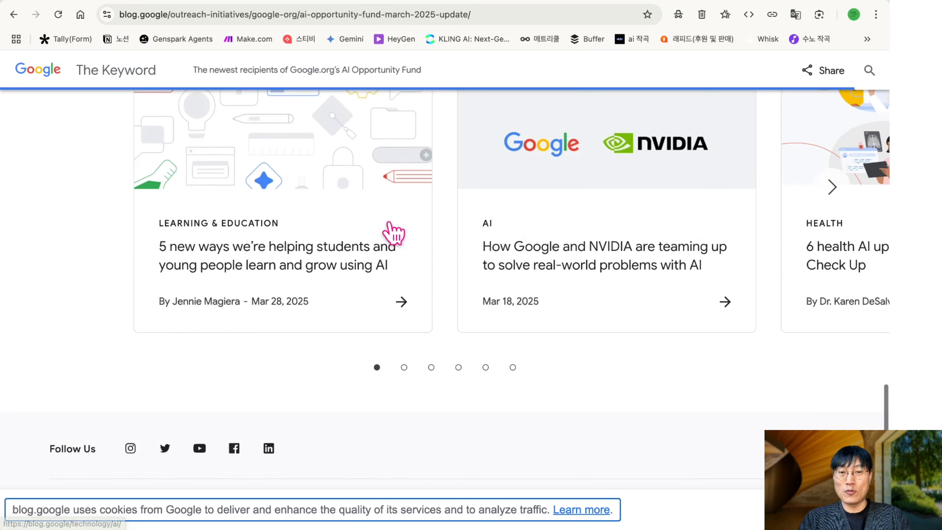
scroll(389, 223, "up", 15)
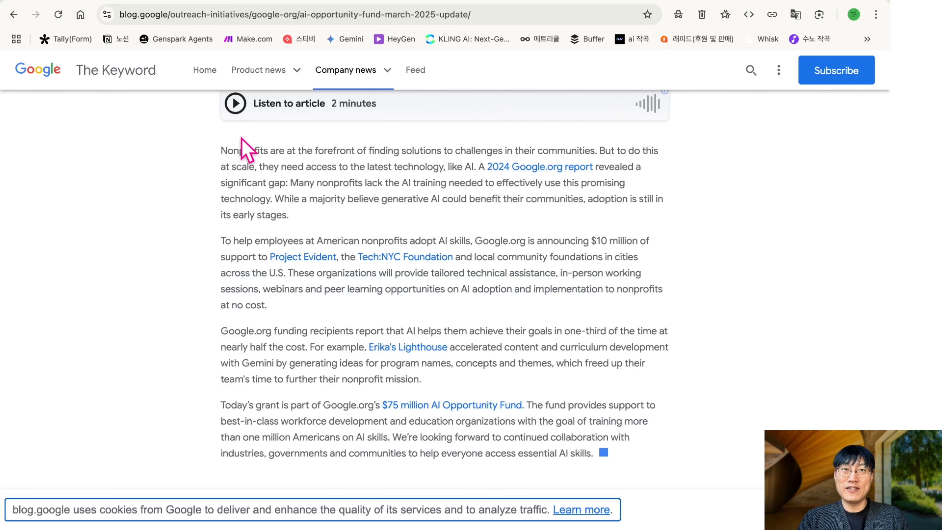
left_click(246, 2)
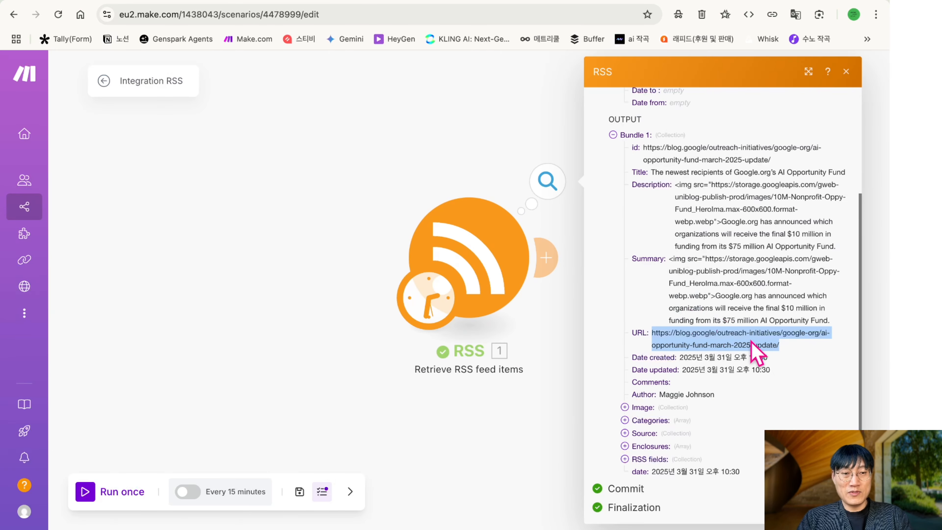
left_click(785, 349)
left_click_drag(778, 345, 652, 334)
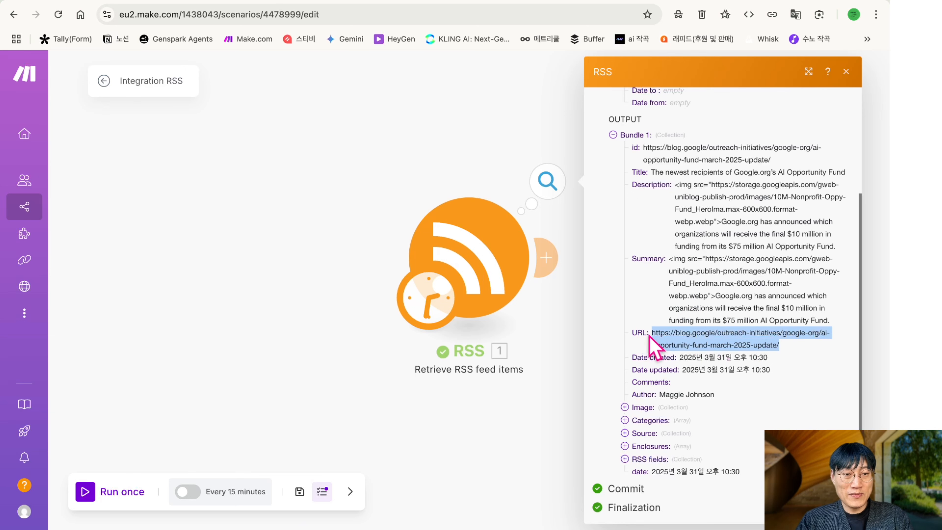
Close the output bundle, set the RSS module's maximum number of returned items to 2, and save the settings
left_click(845, 71)
left_click(510, 247)
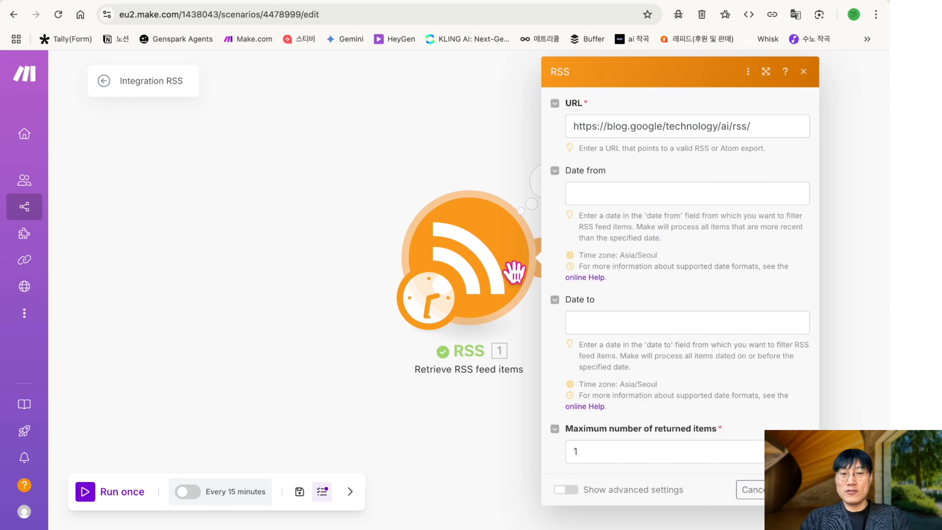
left_click(578, 448)
type("2")
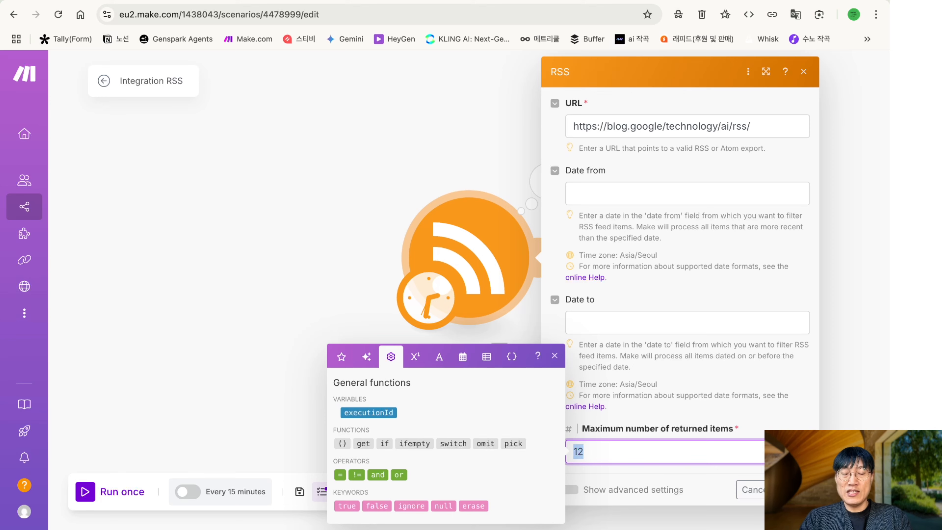
left_click(637, 474)
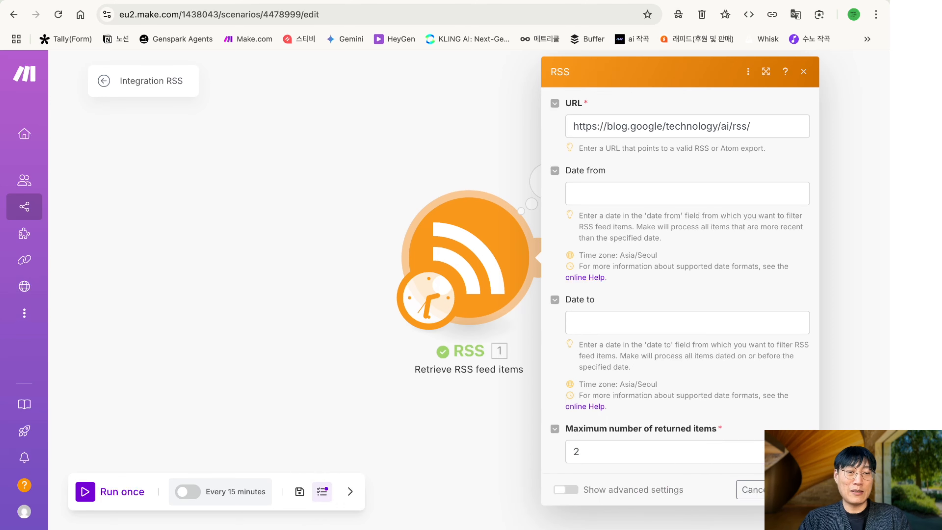
left_click(793, 489)
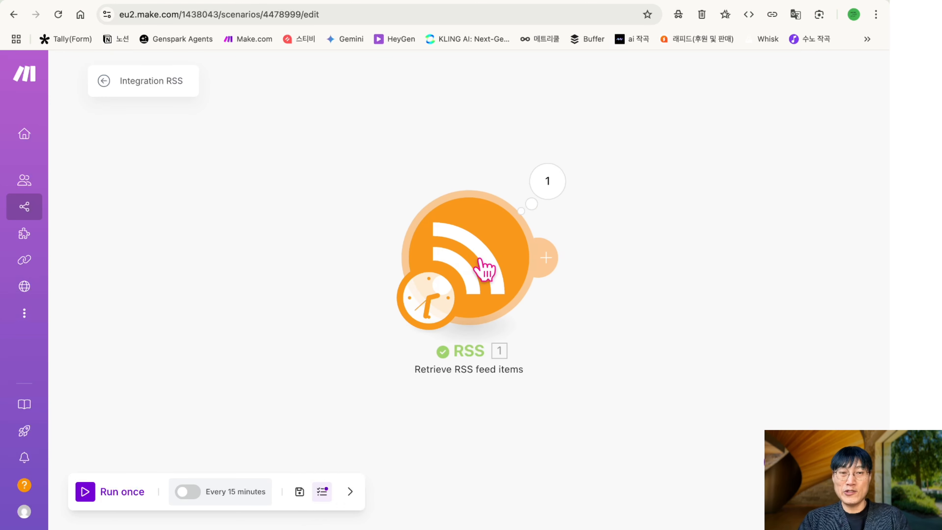
Run only the RSS module and examine the titles and article URLs in both output bundles
right_click(483, 266)
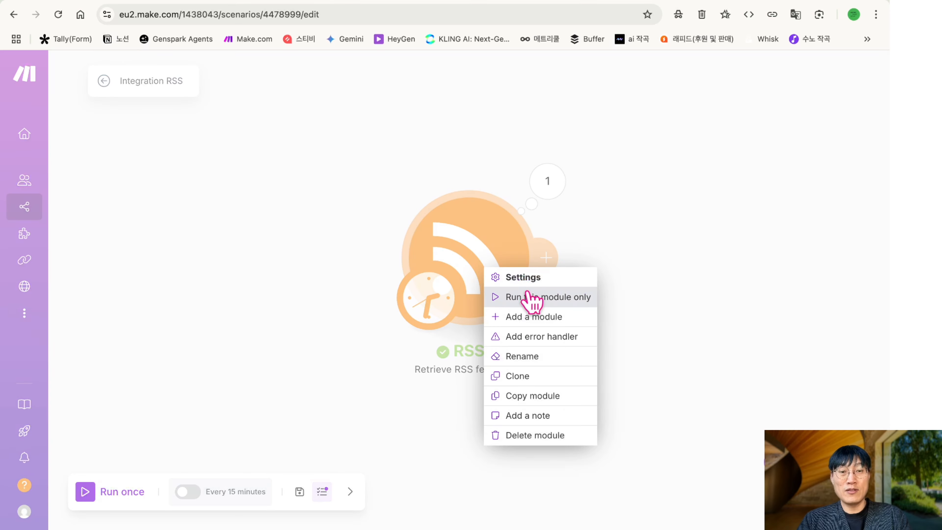
left_click(530, 297)
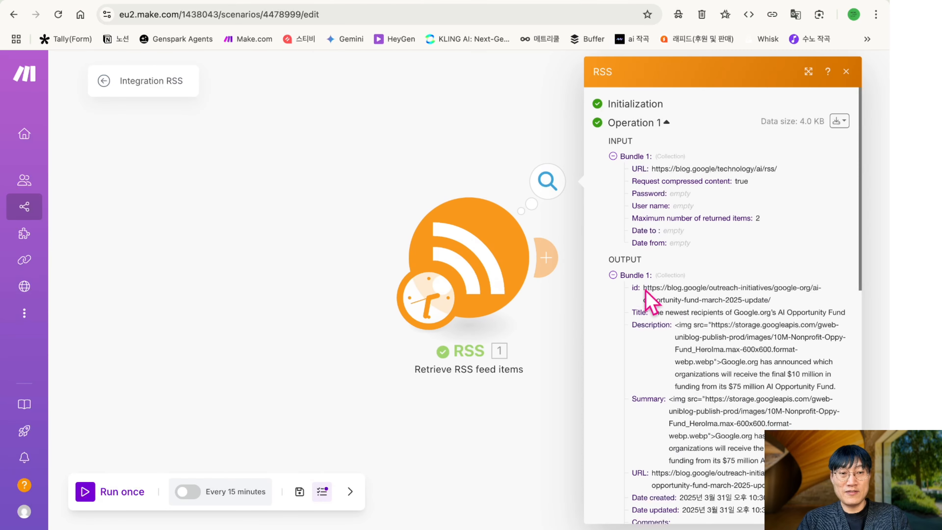
scroll(647, 303, "down", 3)
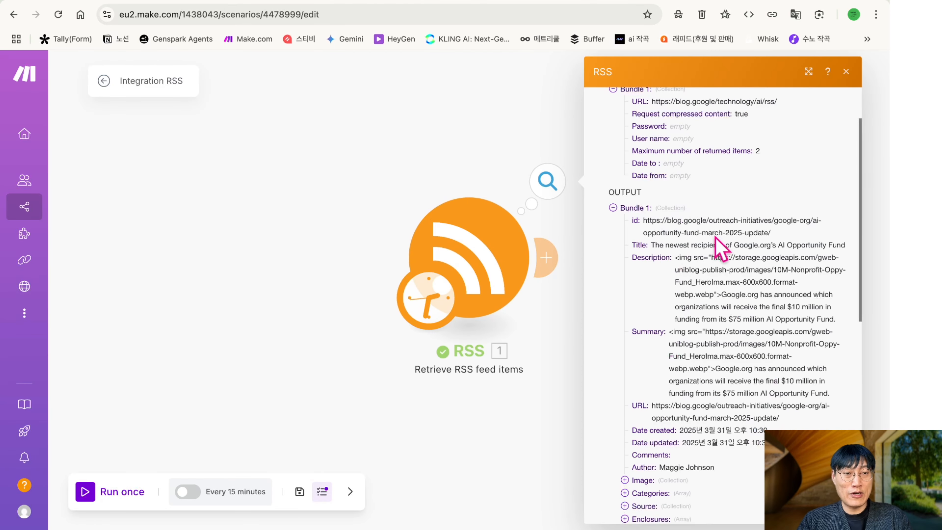
scroll(774, 356, "down", 3)
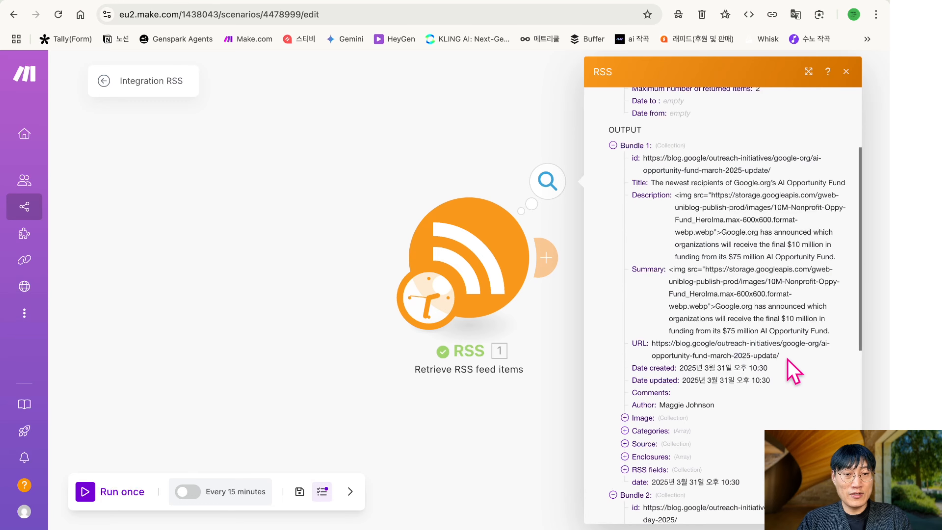
left_click_drag(787, 359, 652, 336)
scroll(652, 339, "down", 5)
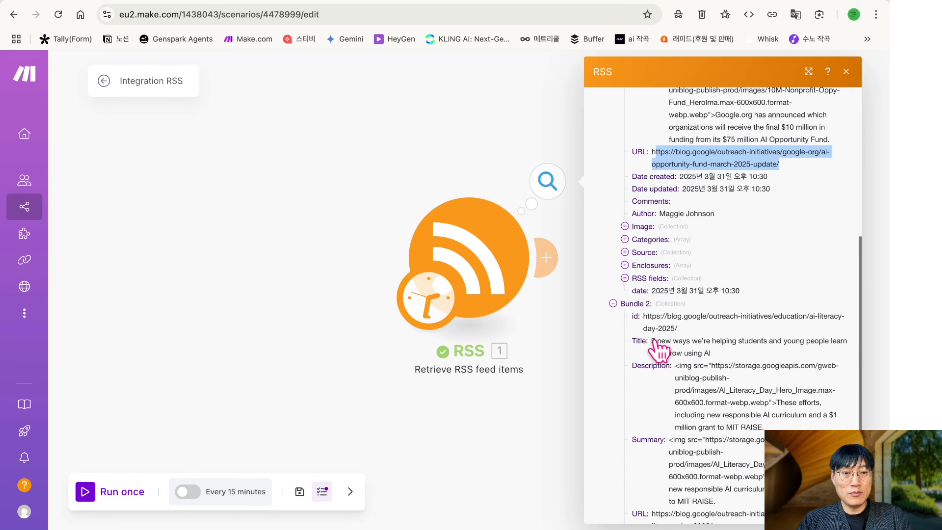
scroll(632, 328, "down", 5)
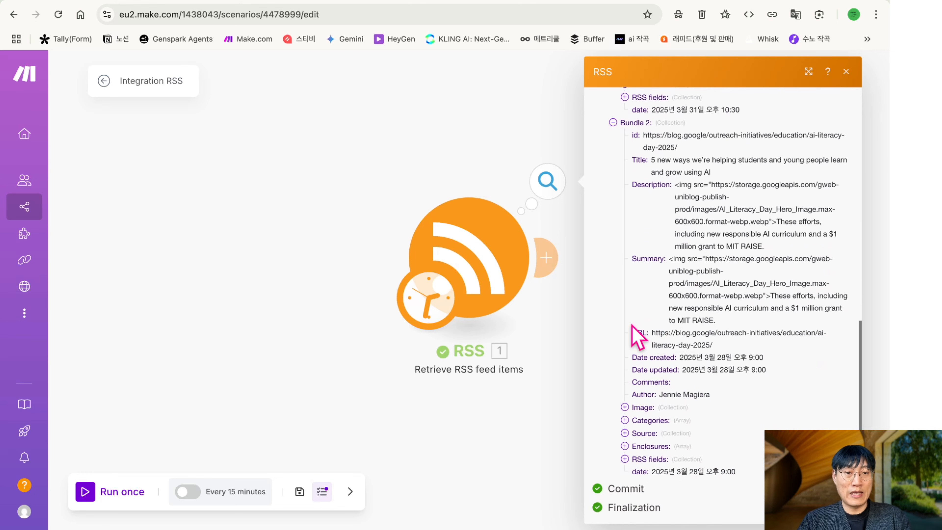
Copy the article URL from the second output bundle, load it in the article's browser tab, and view the page
mouse_move(720, 343)
left_mouse_down()
mouse_move(645, 345)
mouse_move(641, 331)
mouse_move(725, 330)
mouse_move(732, 348)
left_mouse_up()
key("ctrl+c")
left_click(656, 333)
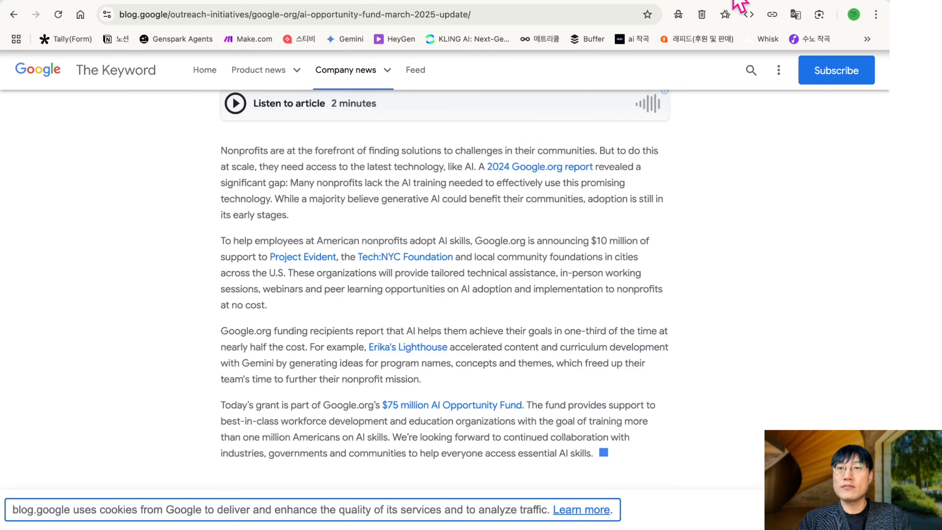
left_click(616, 14)
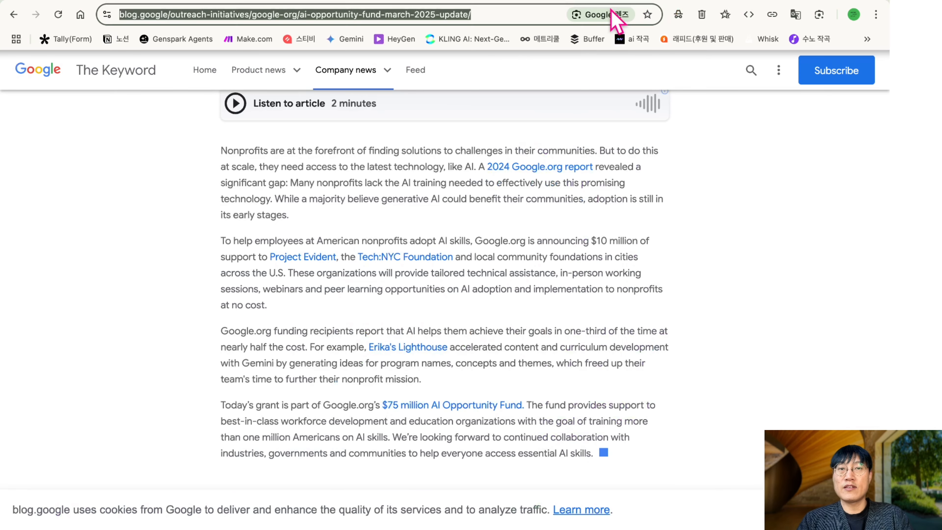
key("ctrl+v")
key("Return")
scroll(479, 315, "down", 10)
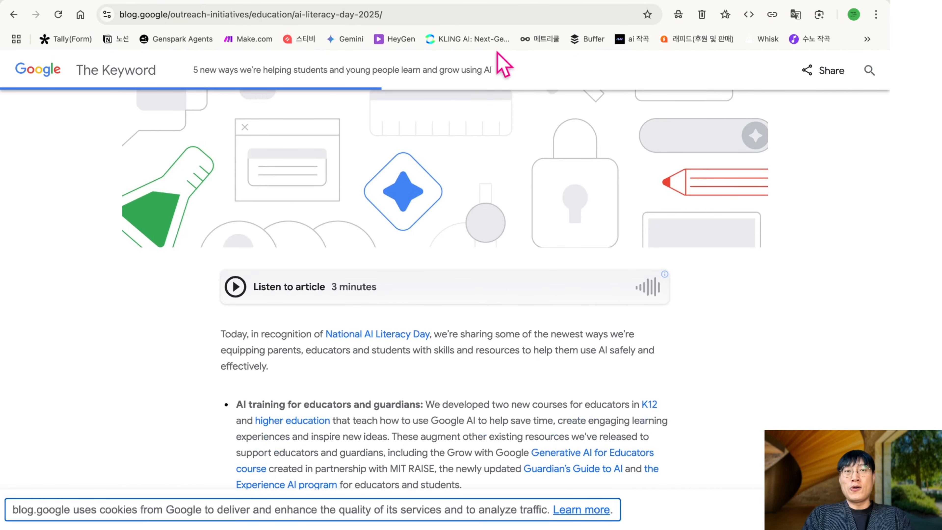
Go to rss.app and examine the Google Alert - 정부 지원금 feed among the saved feeds
left_click(548, 17)
type("rss")
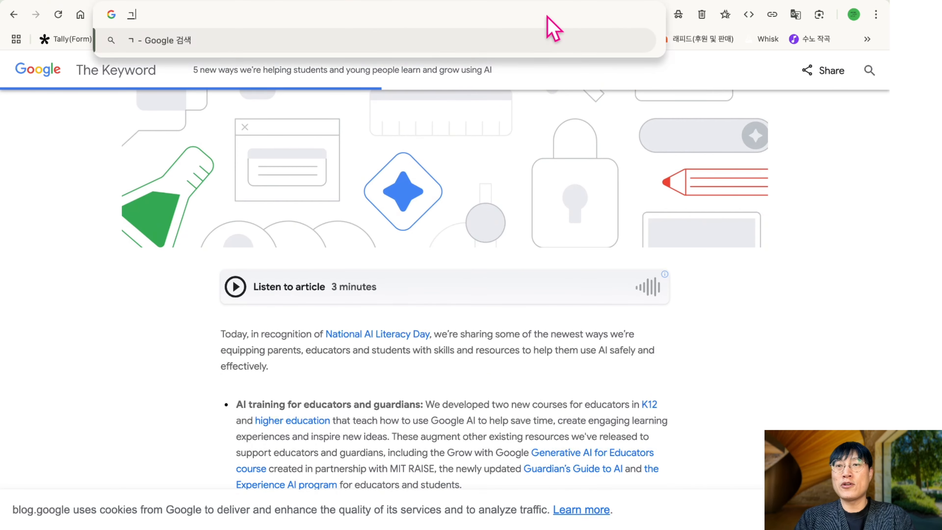
type(".ap")
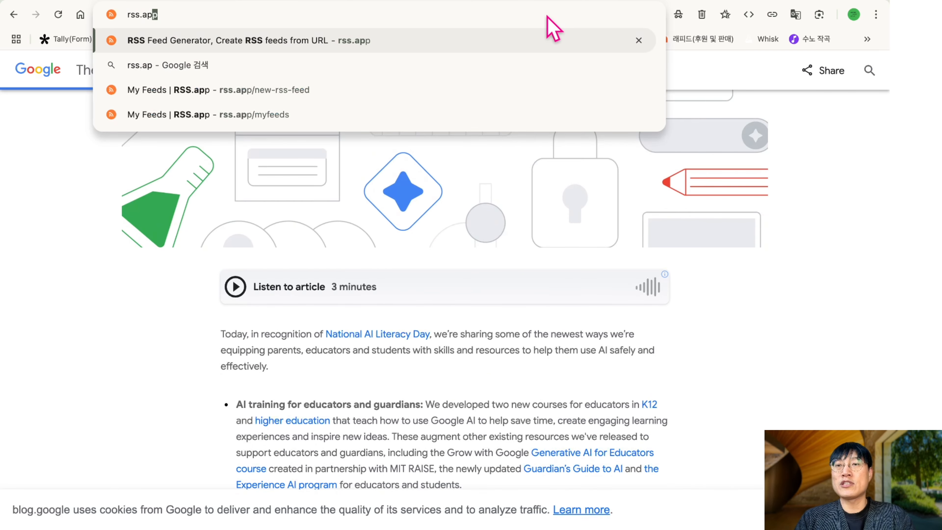
key("Return")
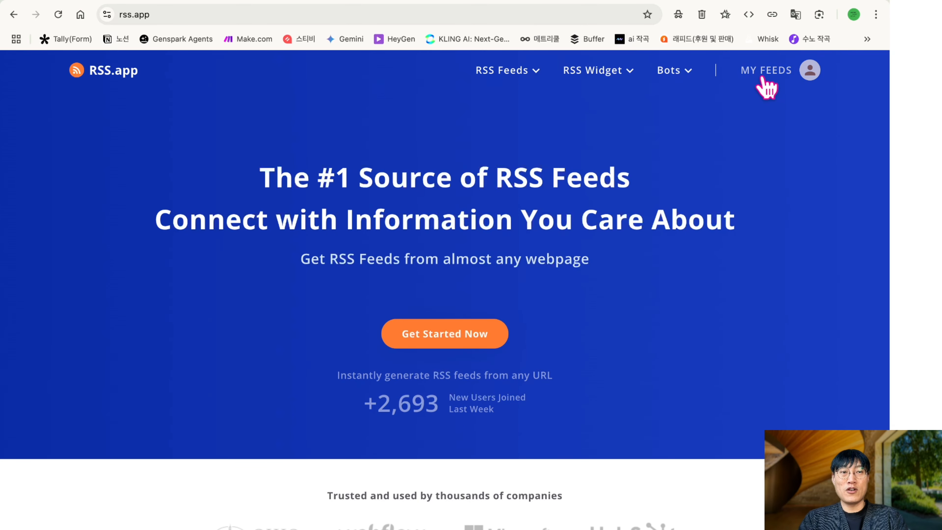
left_click(763, 74)
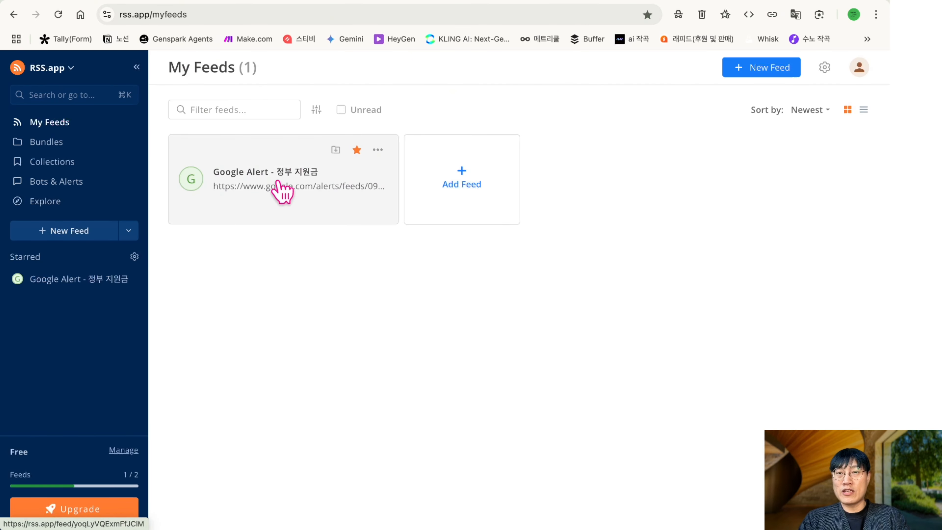
left_click(250, 194)
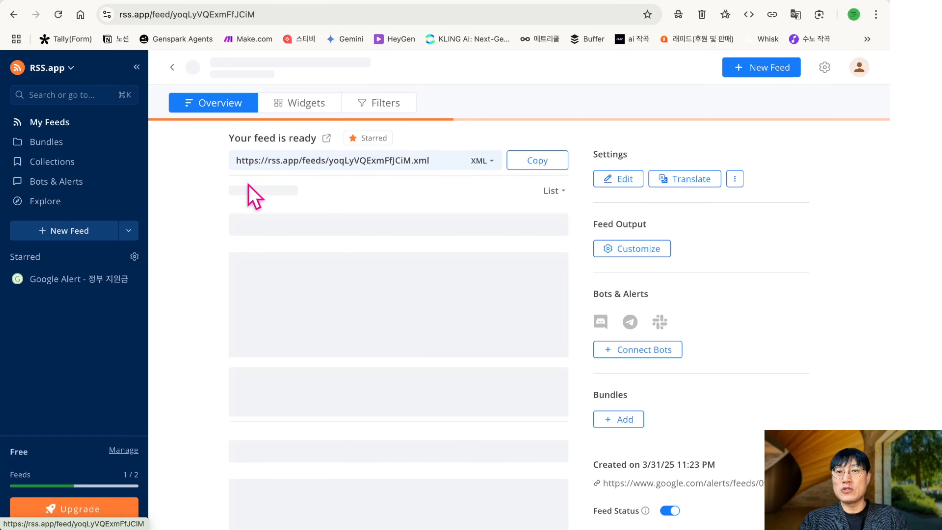
scroll(371, 238, "down", 3)
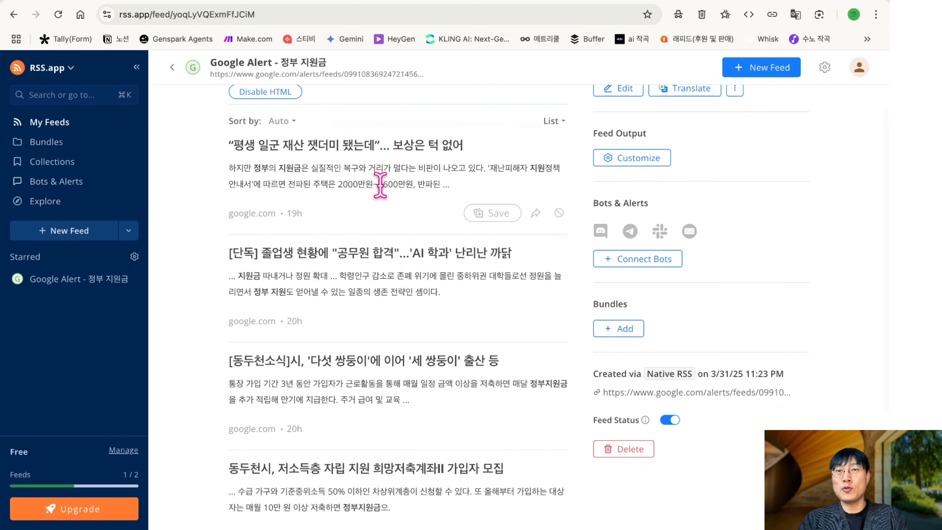
scroll(315, 110, "up", 3)
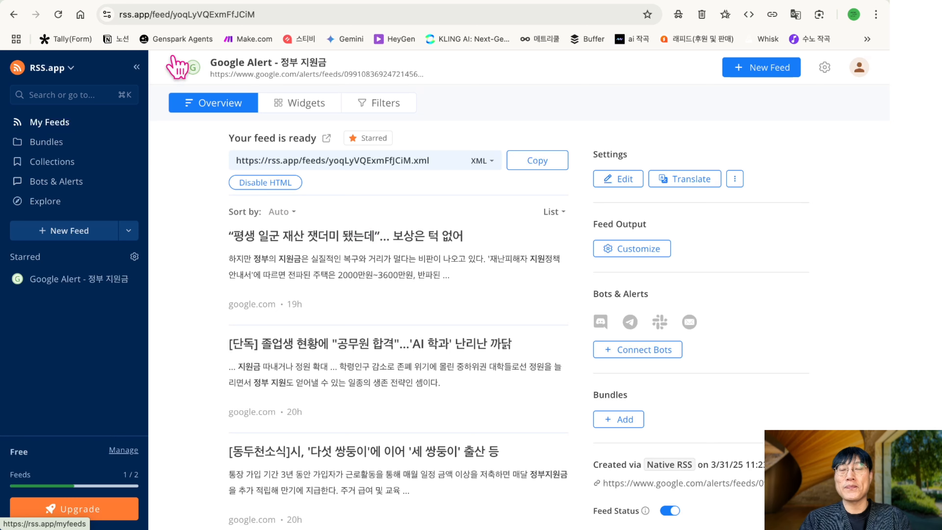
View the (TEST)블로그 발행 관련 spreadsheet and the published blog post, and return to the Make.com scenario
left_click(502, 1)
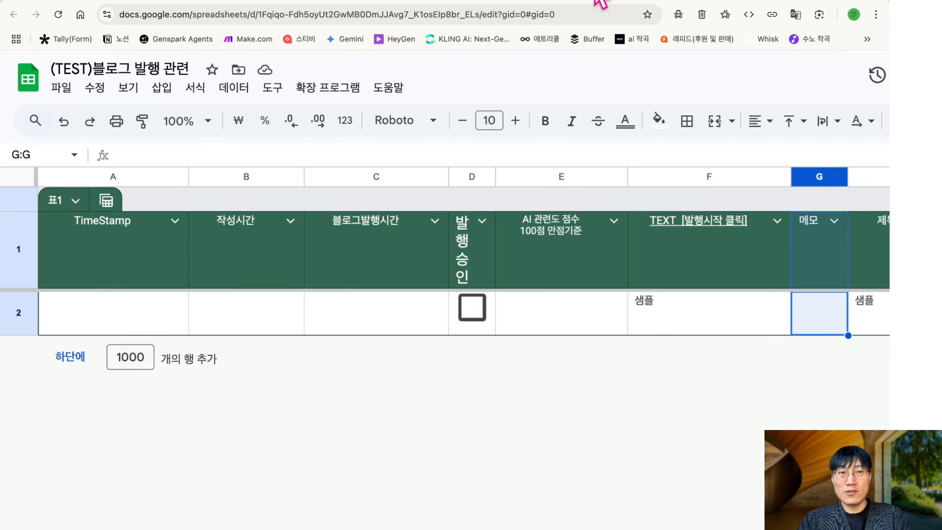
left_click(598, 0)
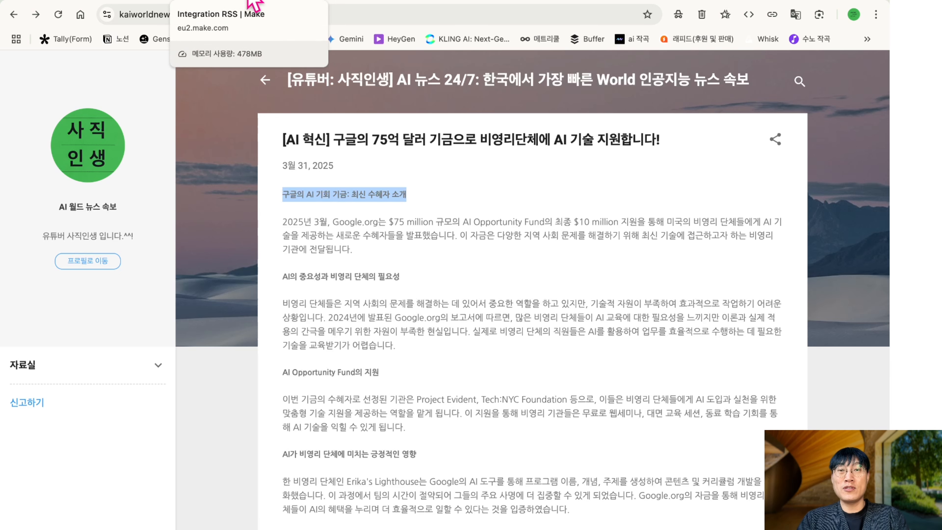
left_click(249, 2)
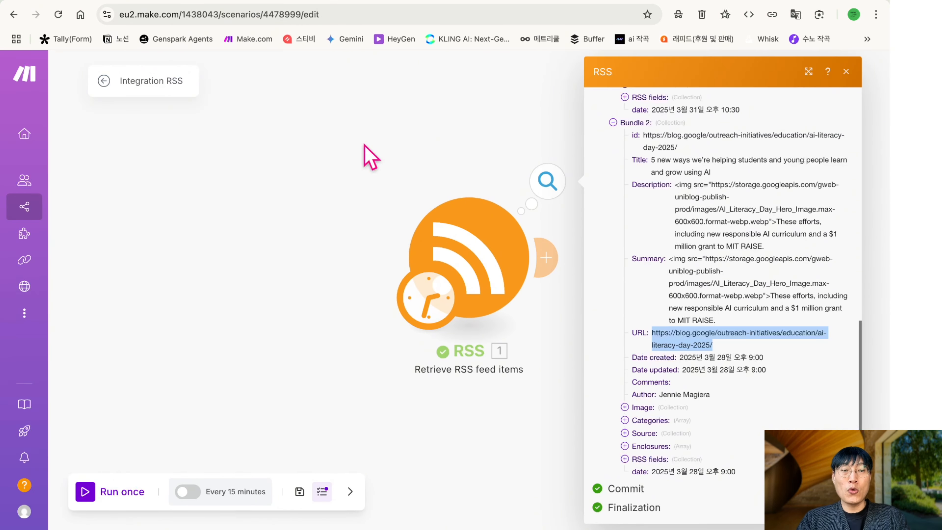
Close the output bundle and set the RSS module's maximum number of returned items to 1
left_click(847, 72)
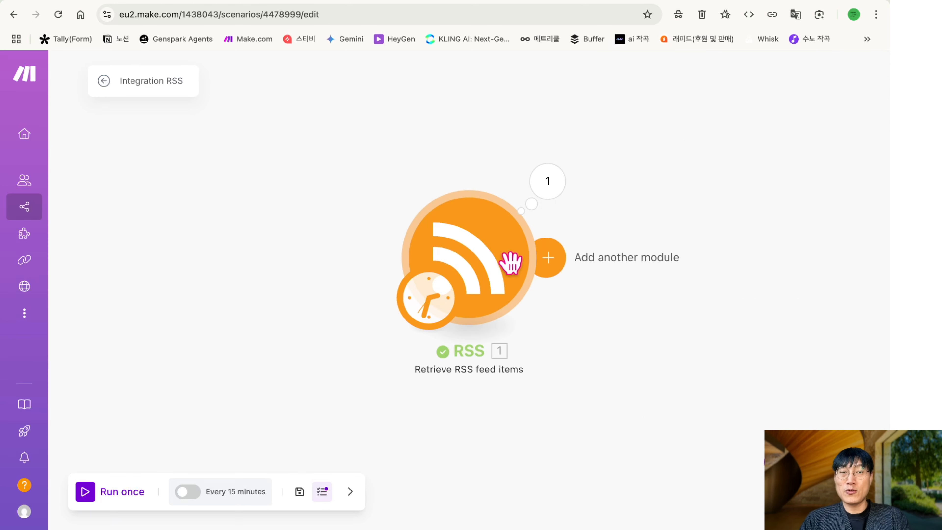
left_click(495, 281)
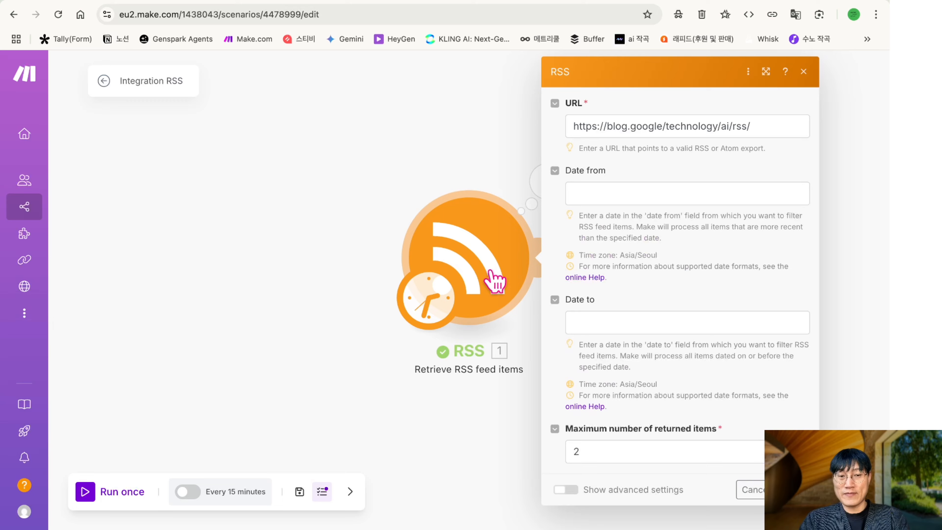
left_click(589, 450)
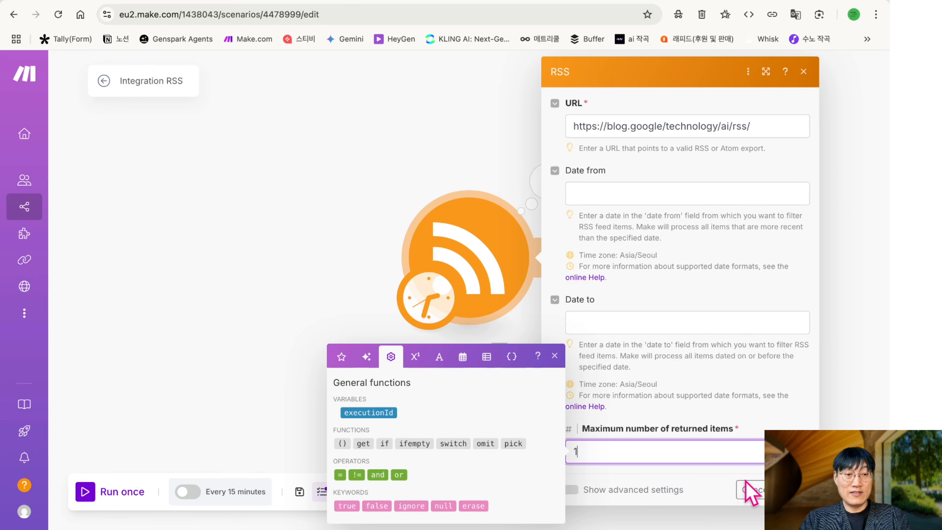
key("Escape")
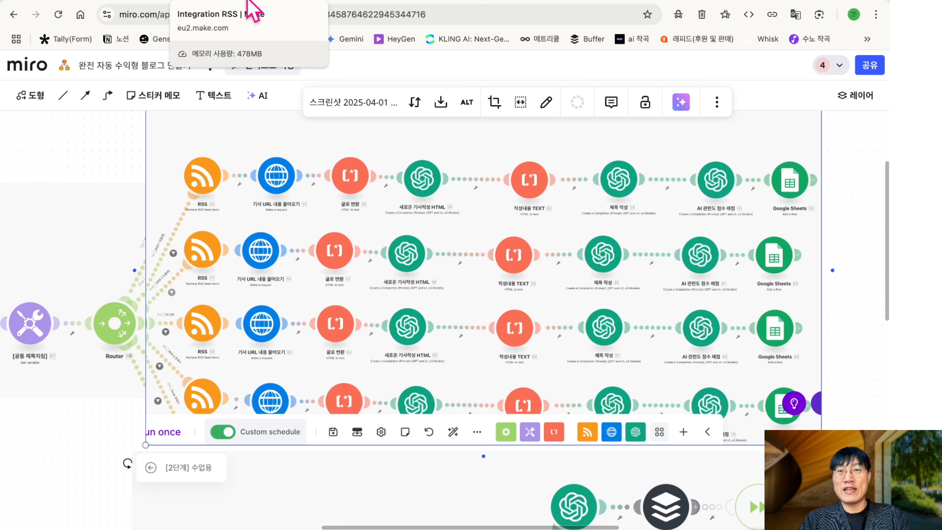
Return to the Integration RSS scenario in Make.com and add an HTTP Make a request module after the RSS module
left_click(248, 2)
left_click(549, 263)
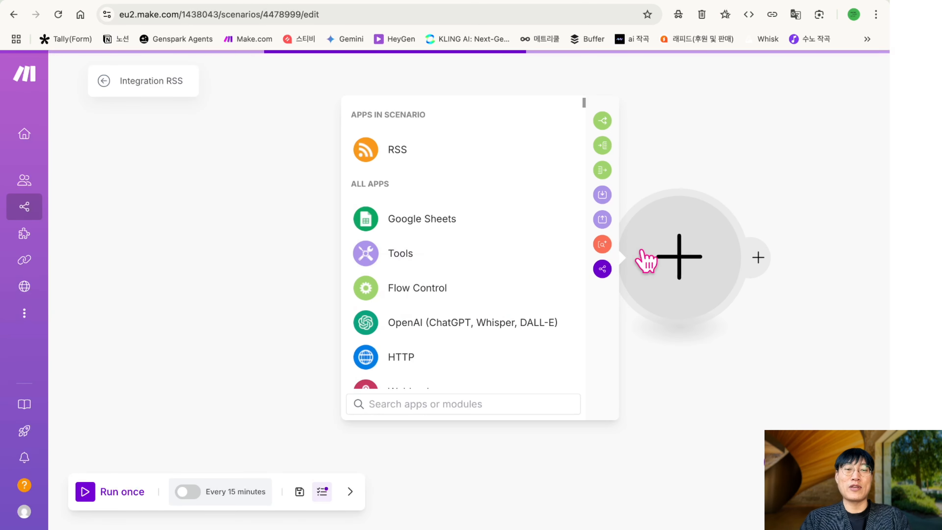
left_click(474, 359)
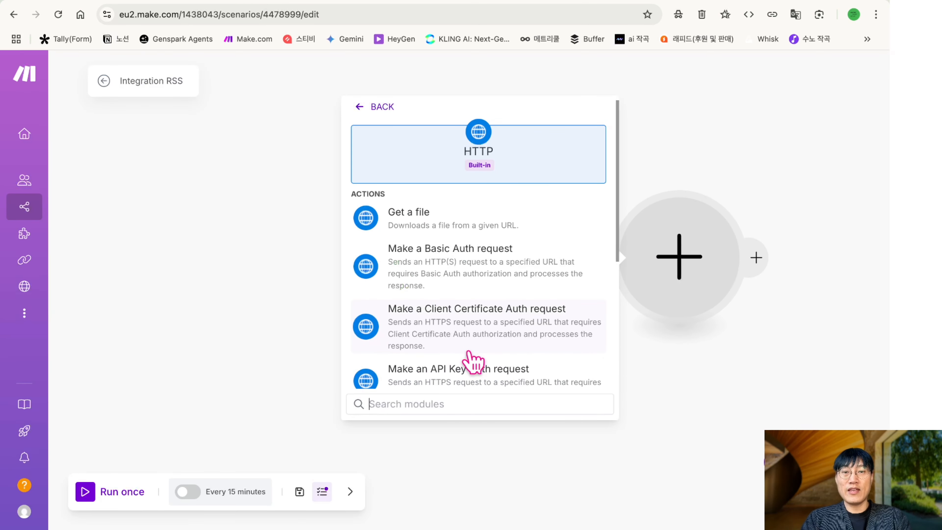
scroll(487, 279, "down", 3)
scroll(487, 280, "up", 1)
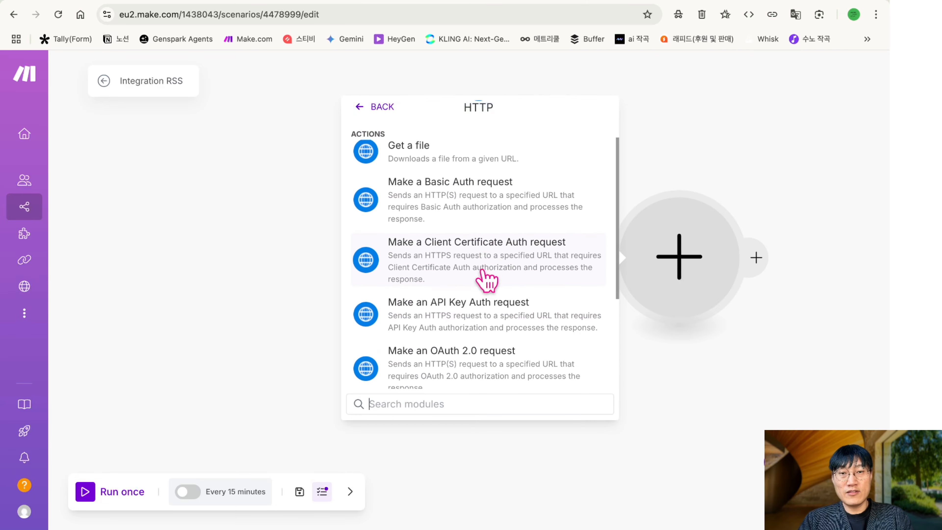
scroll(487, 281, "down", 3)
scroll(487, 280, "down", 2)
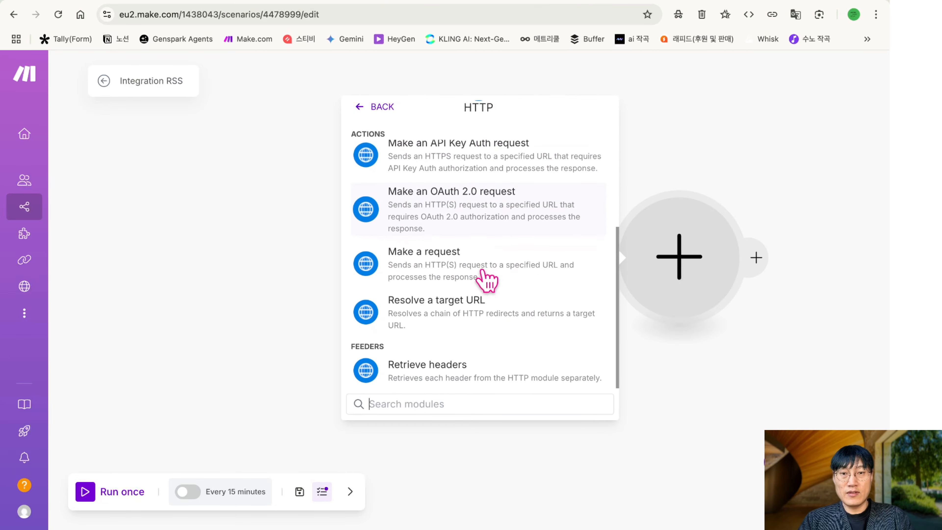
left_click(454, 274)
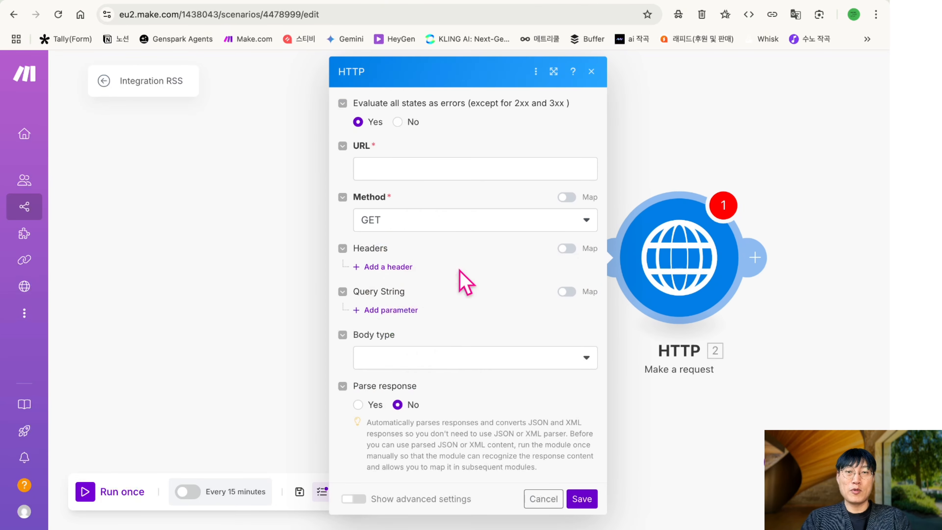
Map the RSS fields link item to the HTTP request's URL, set the method to GET, and save the module
left_click(480, 168)
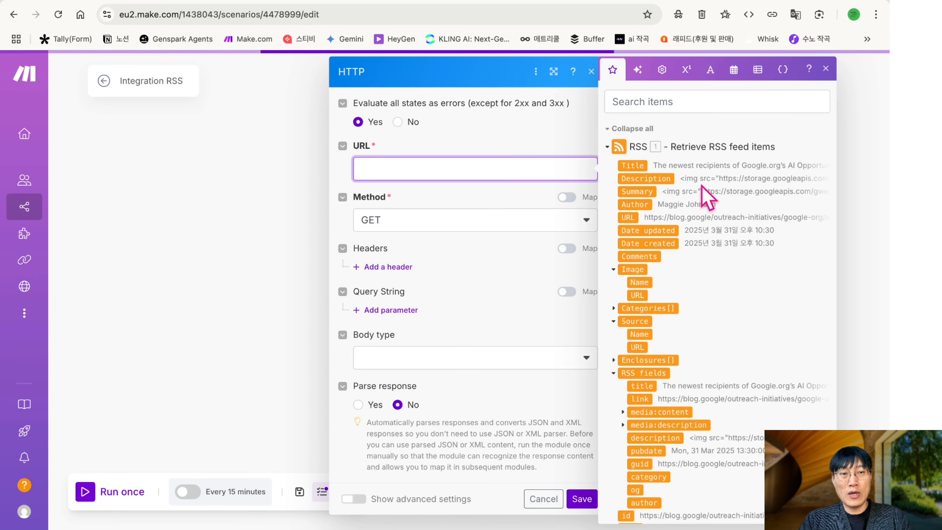
scroll(669, 302, "down", 1)
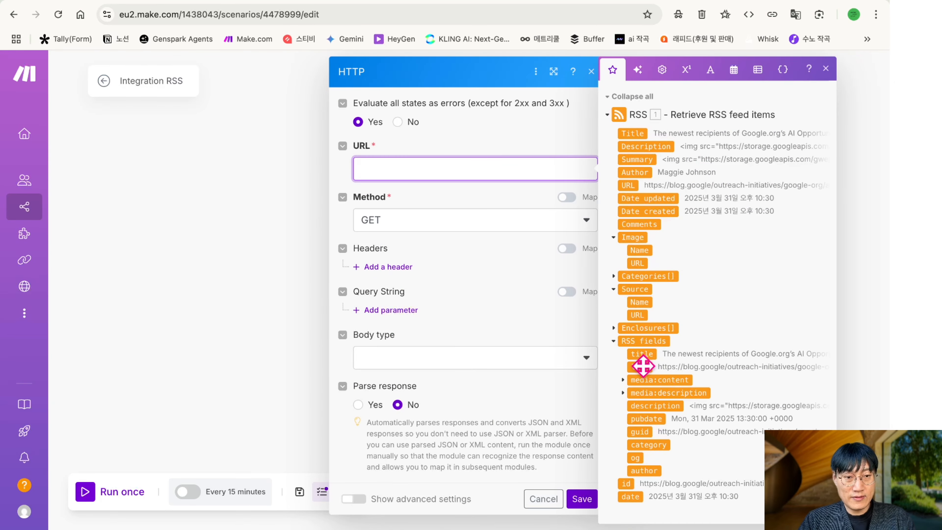
left_click_drag(643, 367, 455, 181)
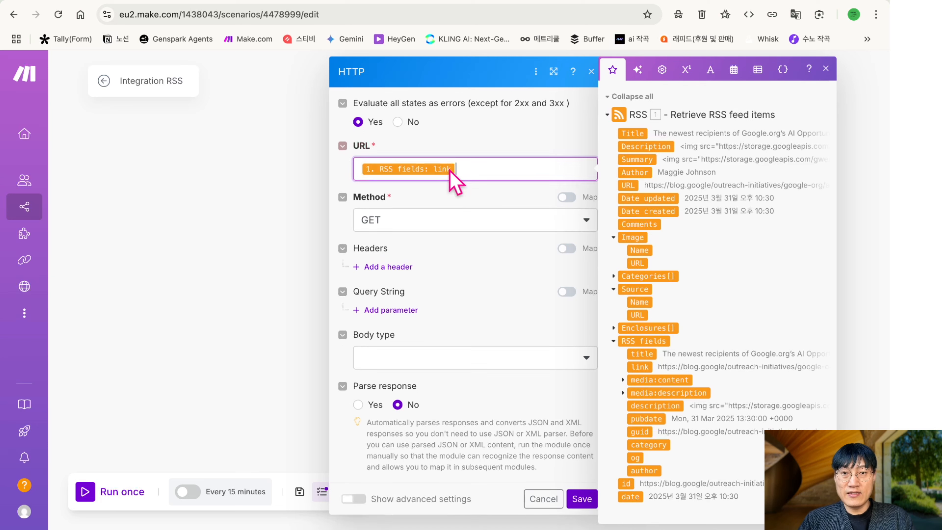
left_click(436, 219)
left_click(403, 283)
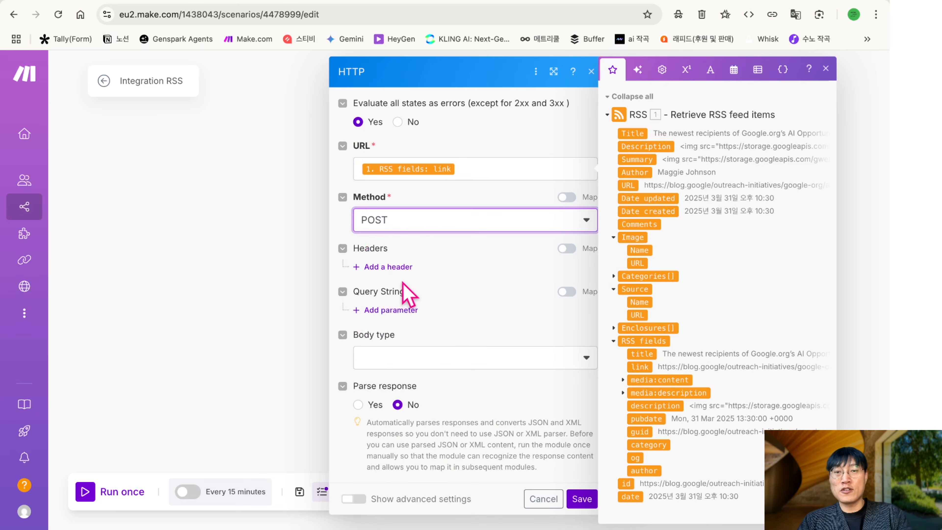
left_click(435, 225)
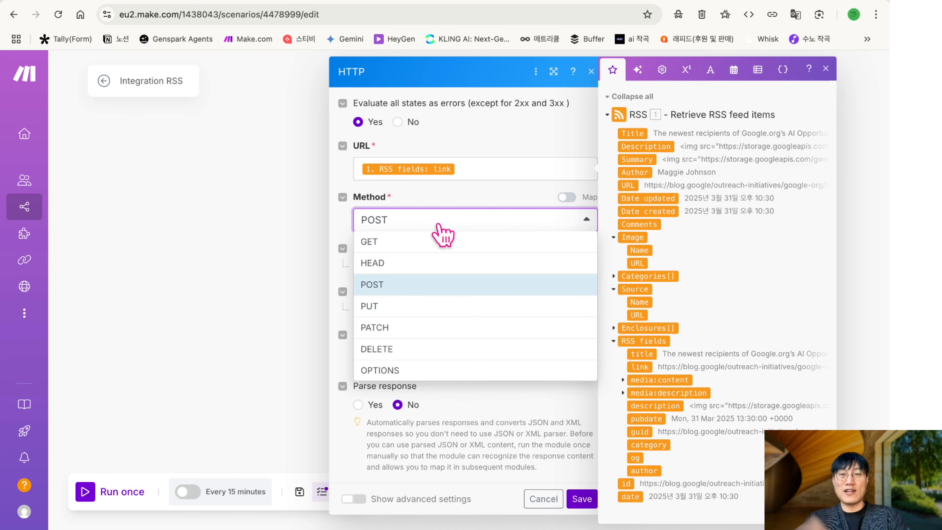
left_click(406, 247)
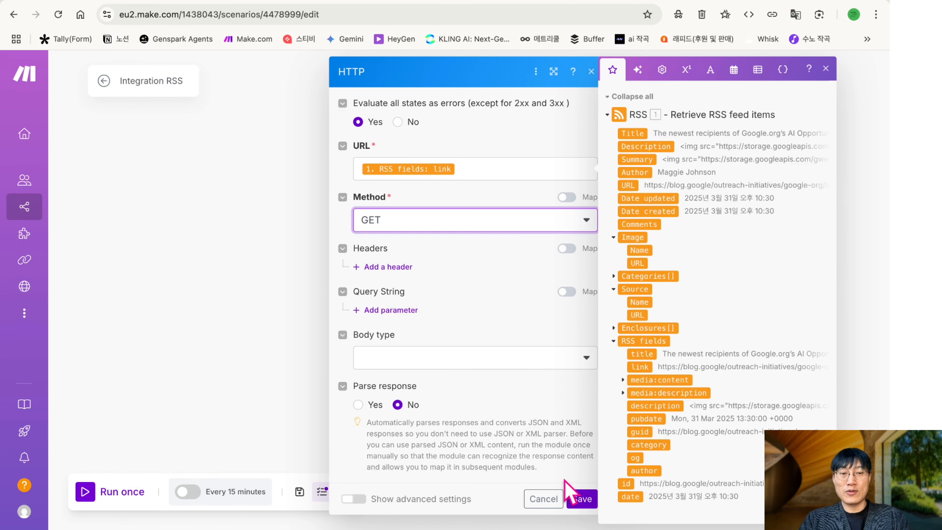
left_click(573, 498)
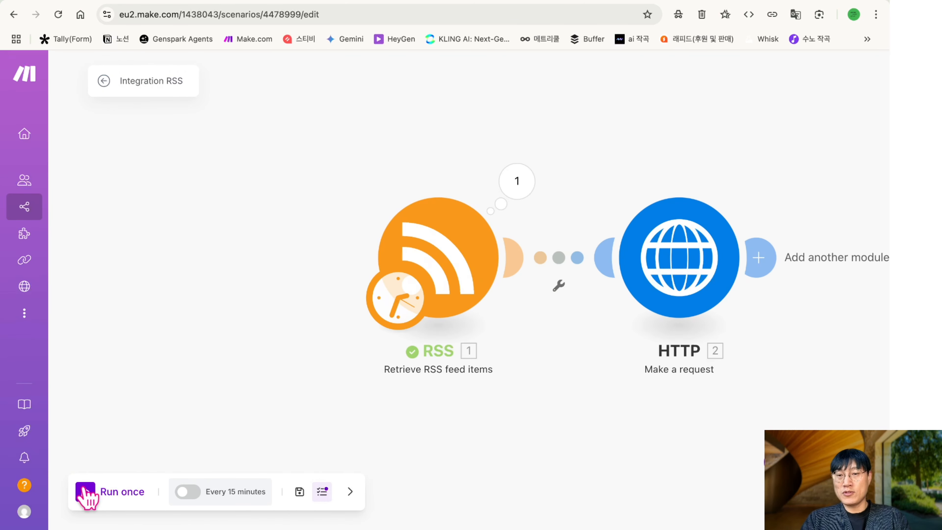
Run the scenario once and examine the article URL and title in the RSS module's output bundle
left_click(84, 490)
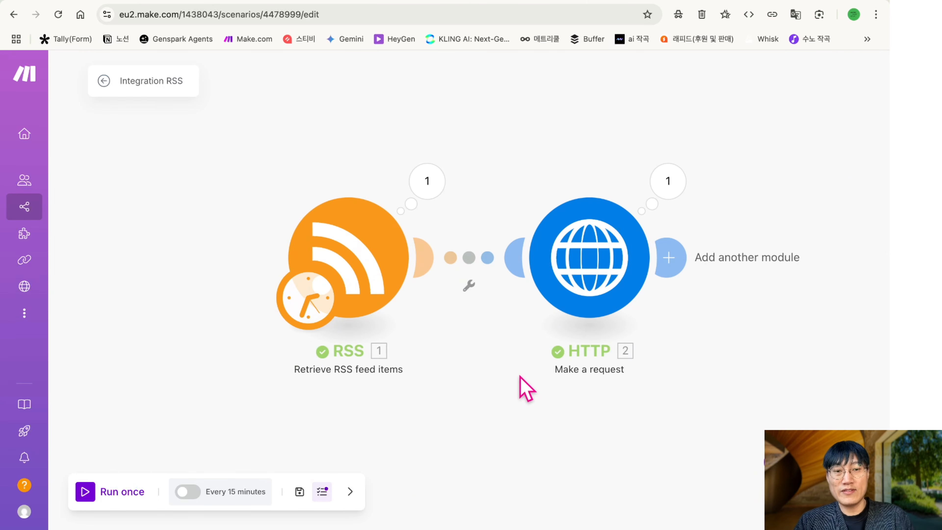
left_click(418, 189)
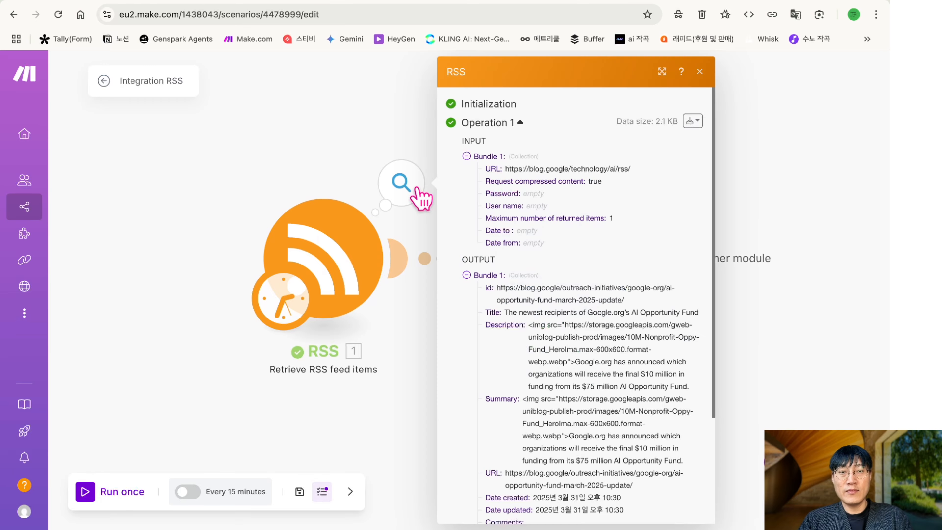
scroll(522, 280, "down", 5)
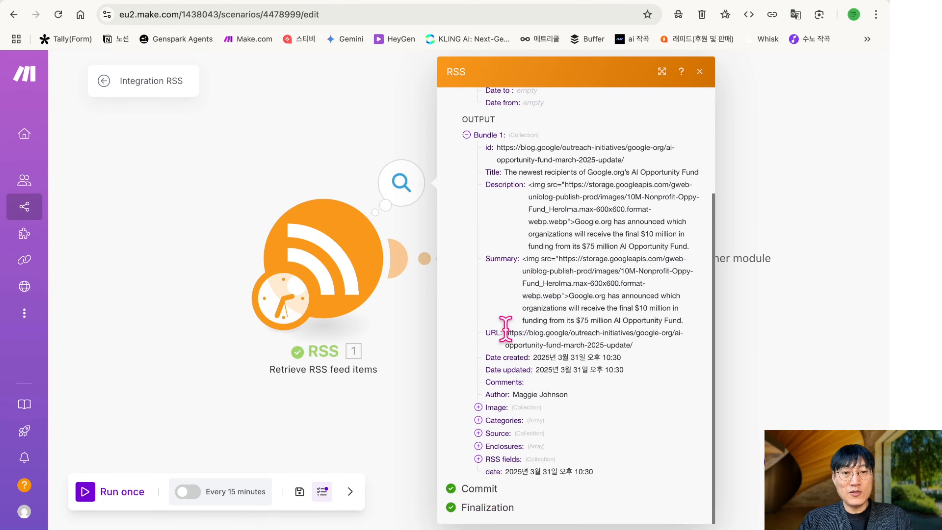
left_click_drag(506, 328, 630, 347)
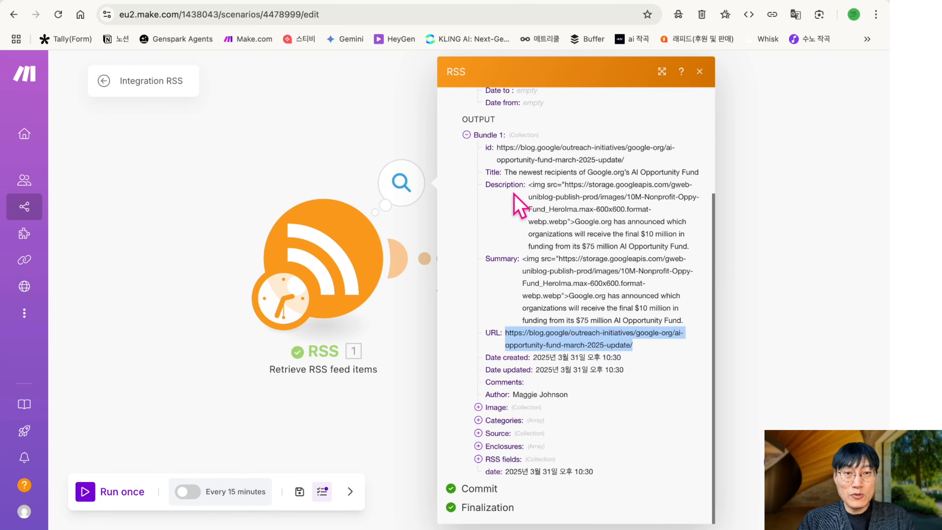
left_click_drag(505, 172, 667, 172)
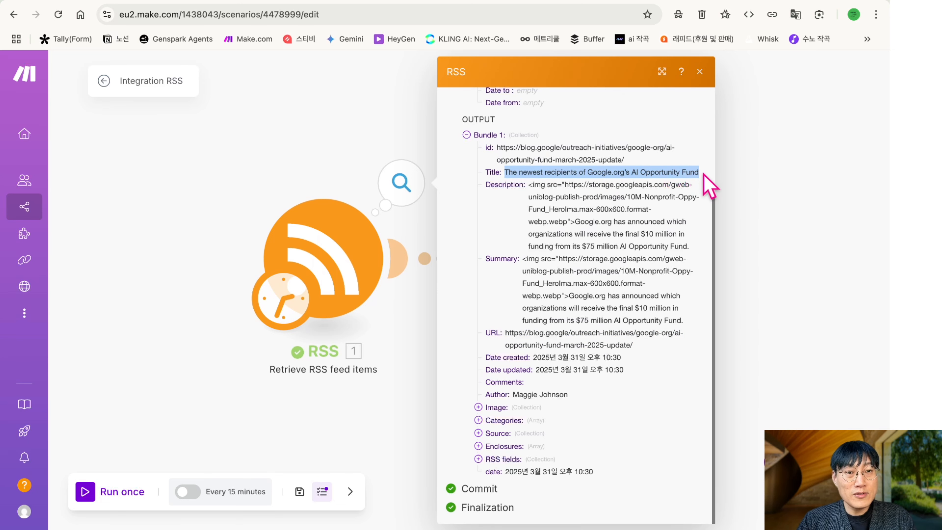
left_click(700, 71)
Examine the HTTP module's run result, checking the input URL and the expanded HTML content in the output Data
left_click(641, 184)
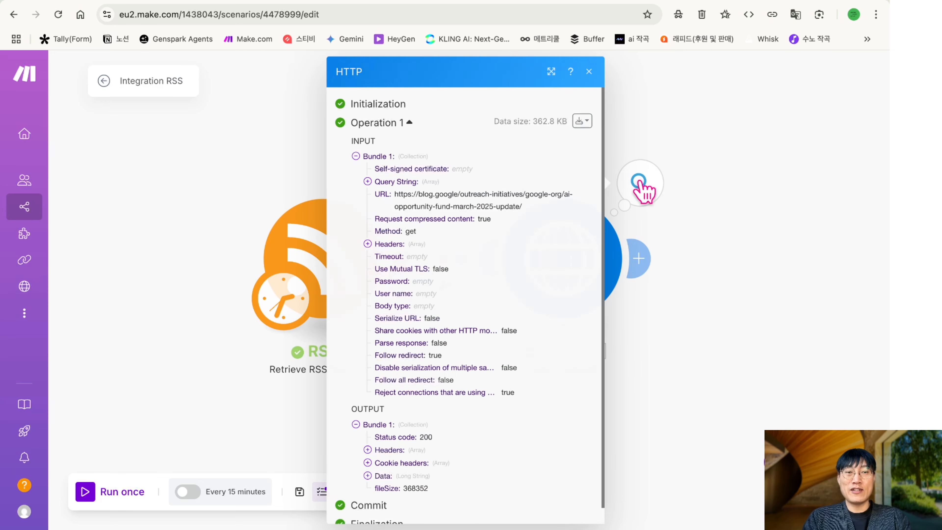
left_click_drag(395, 194, 552, 216)
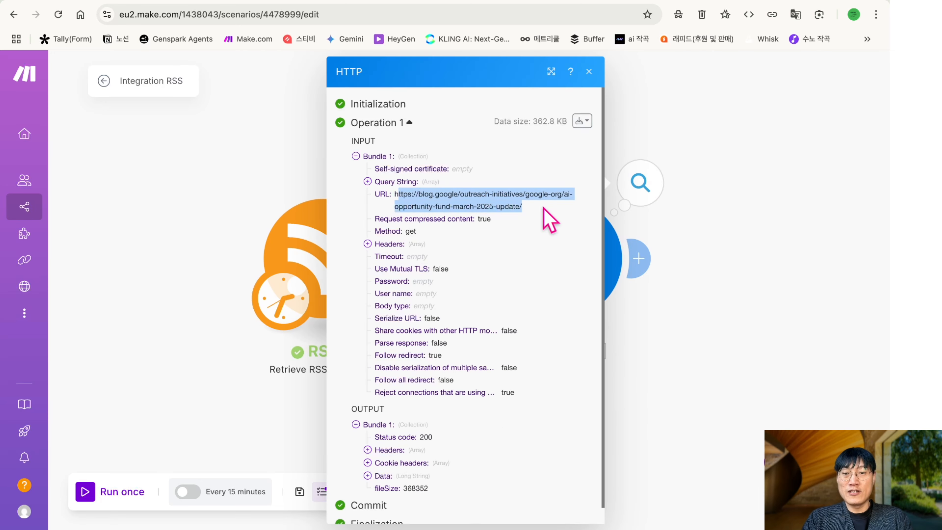
scroll(550, 219, "down", 1)
left_click(368, 459)
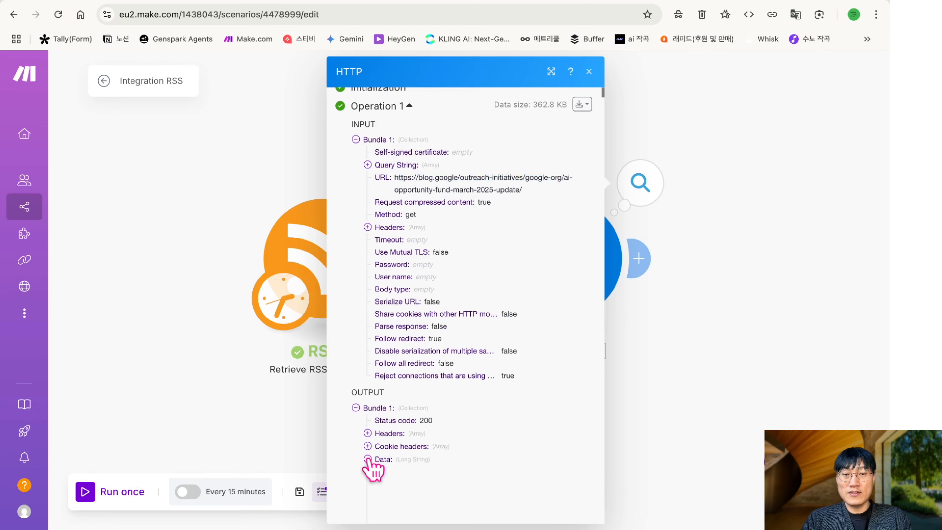
scroll(400, 427, "down", 10)
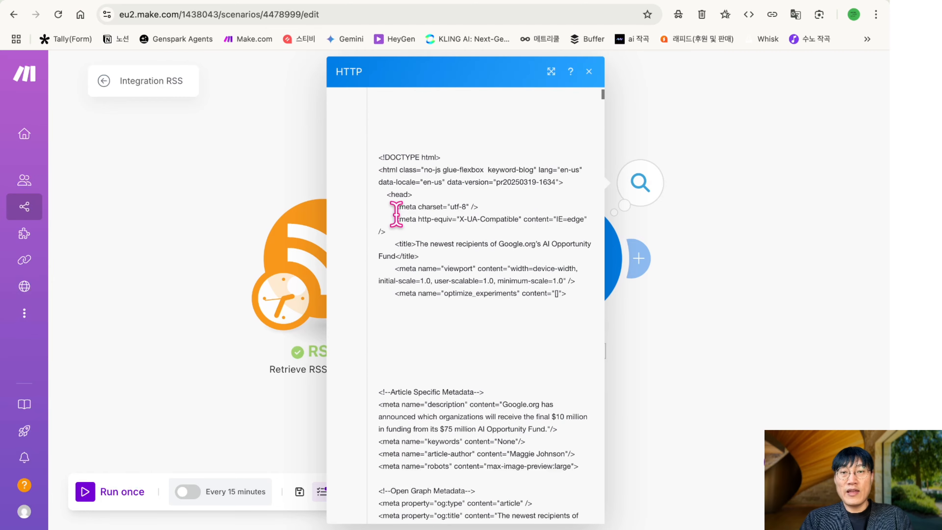
left_click_drag(379, 157, 519, 445)
scroll(520, 452, "down", 6)
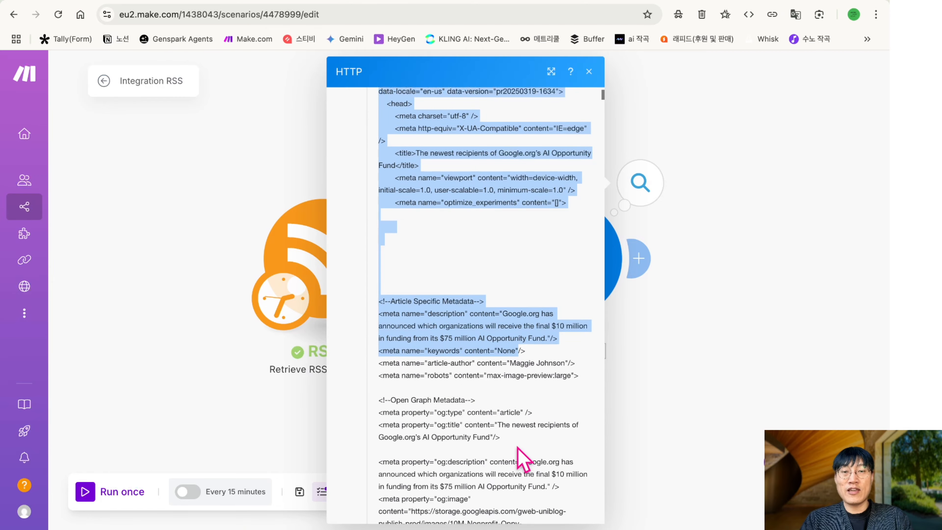
scroll(517, 446, "down", 15)
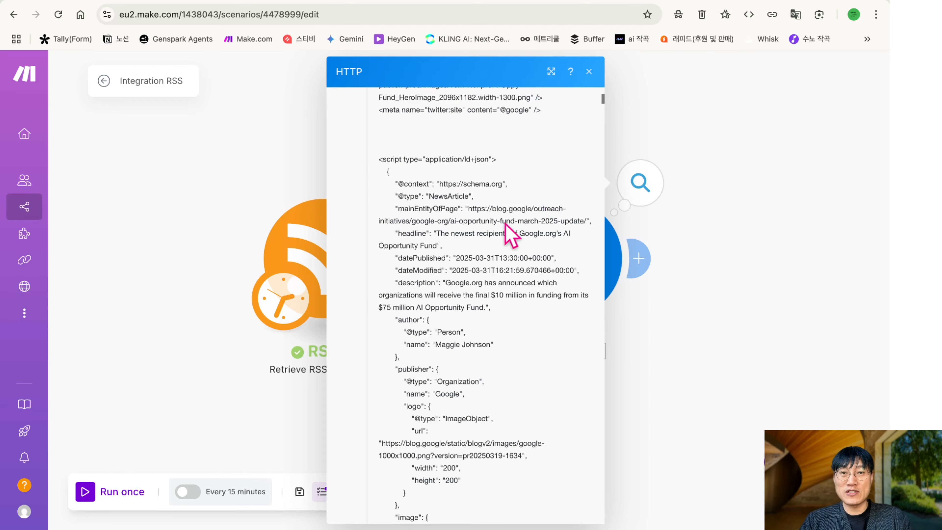
scroll(448, 252, "up", 20)
Copy the feed URL from the RSS module's settings, load it in another browser tab to view the feed, and close the settings
left_click(305, 258)
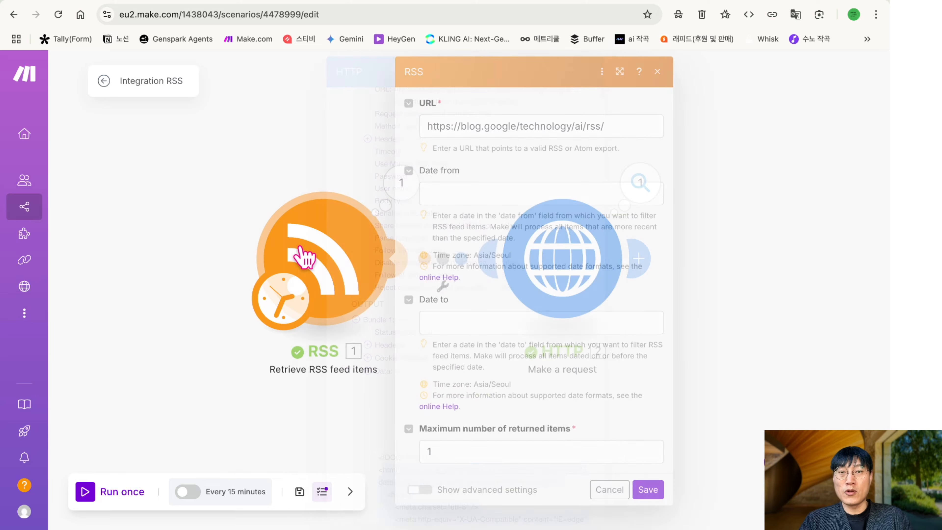
left_click(603, 128)
triple_click(603, 128)
key("super+c")
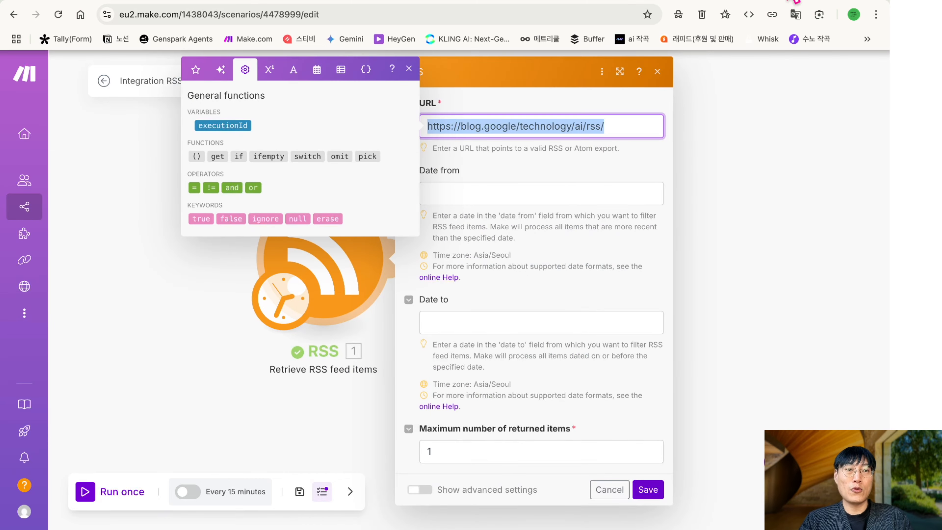
left_click(789, 1)
left_click(557, 16)
key("super+v")
key("Return")
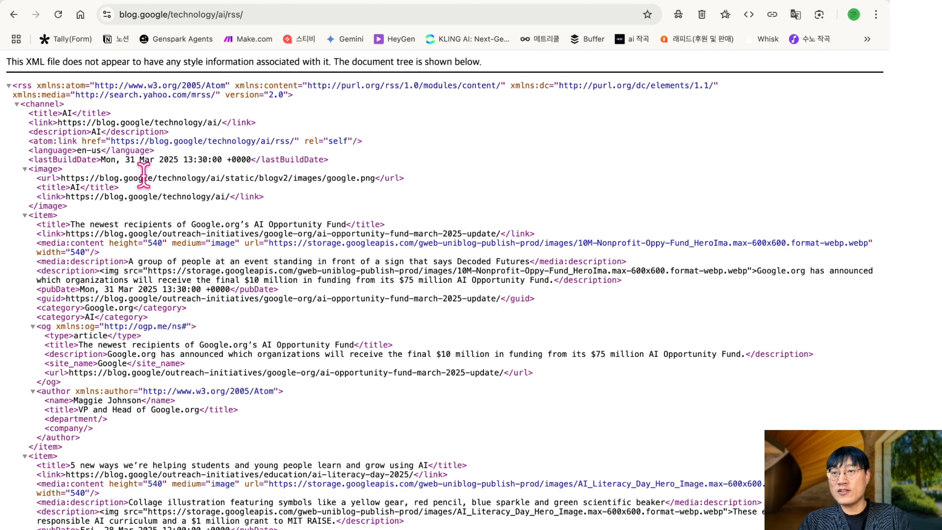
scroll(84, 223, "down", 2)
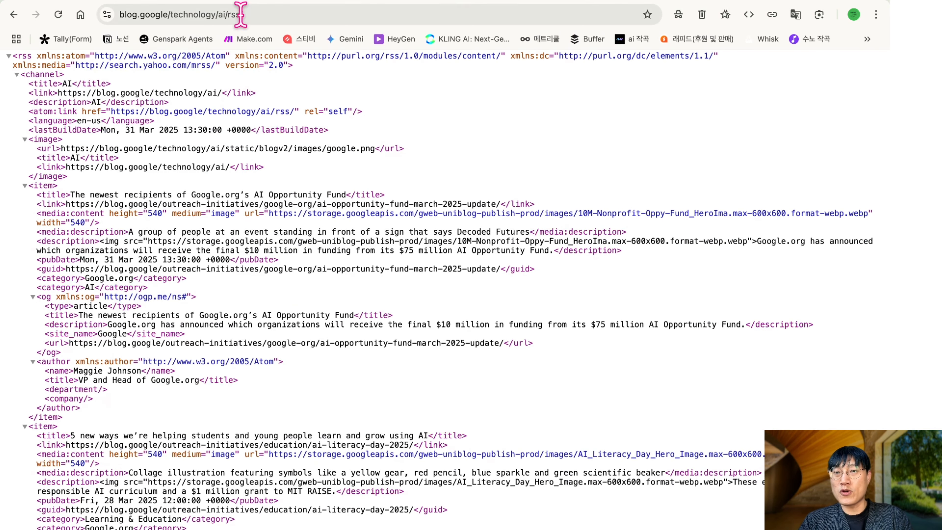
left_click(235, 1)
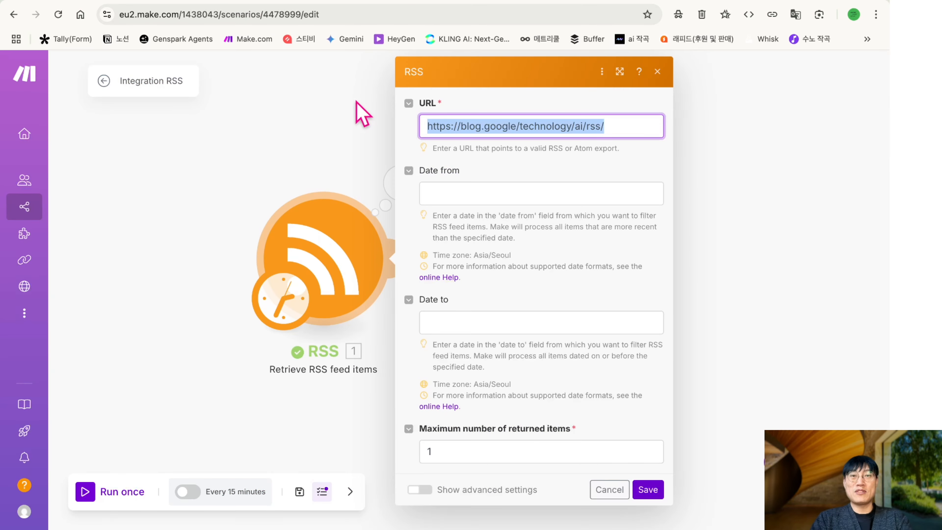
left_click(658, 71)
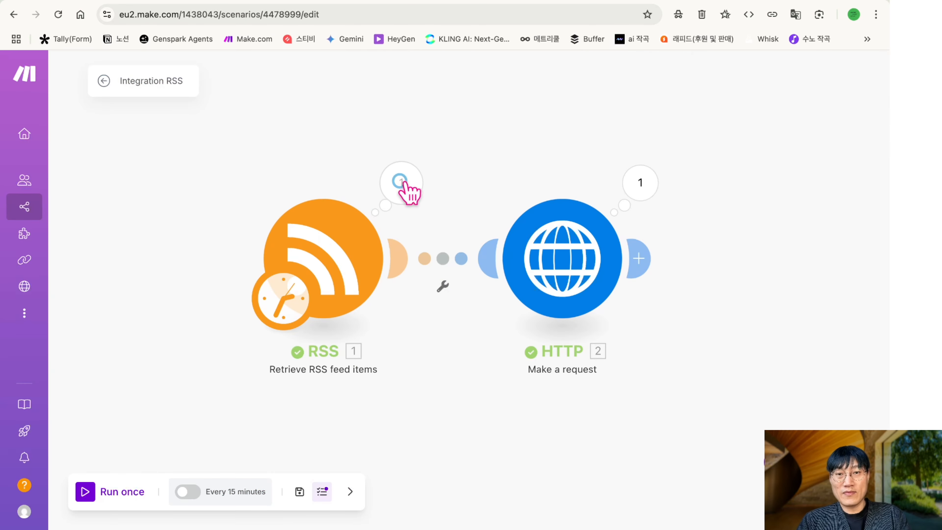
Copy the article URL from the RSS module's output bundle and close the bundle
left_click(404, 187)
scroll(545, 282, "down", 3)
scroll(542, 276, "down", 1)
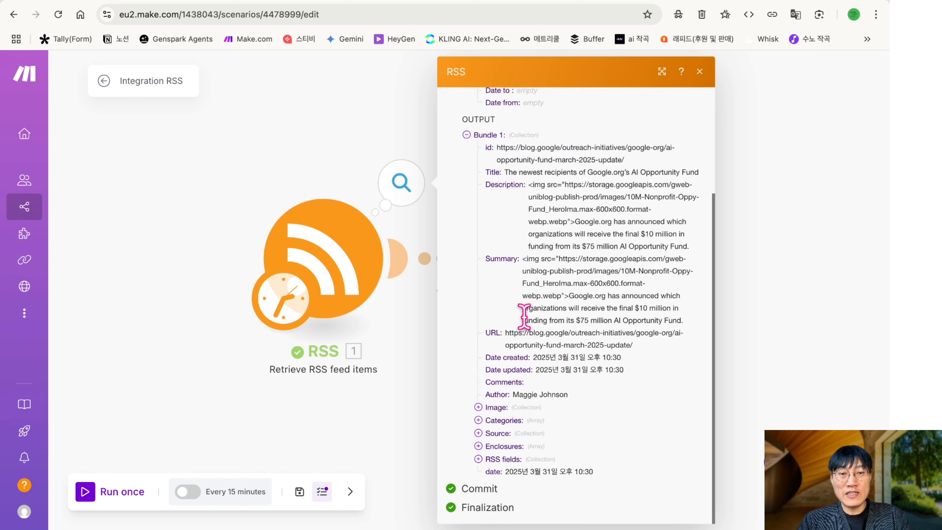
left_click(738, 2)
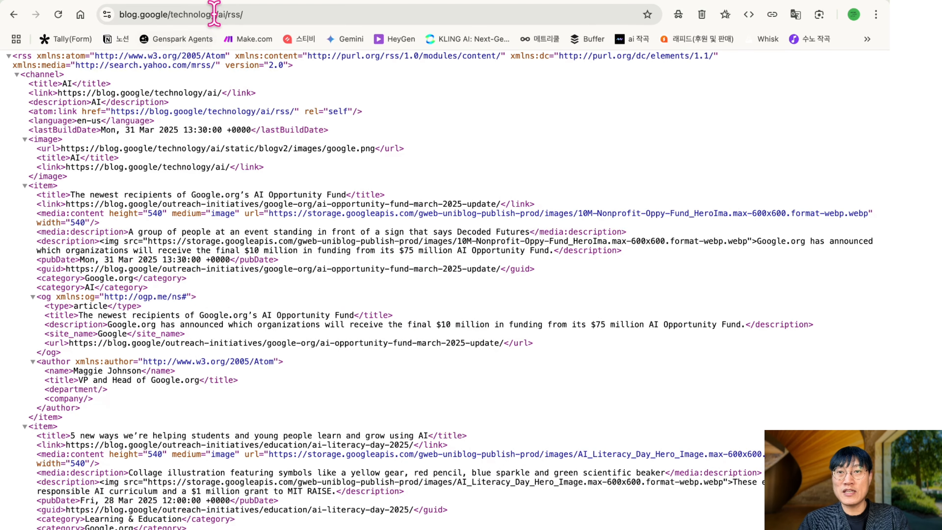
left_click(219, 1)
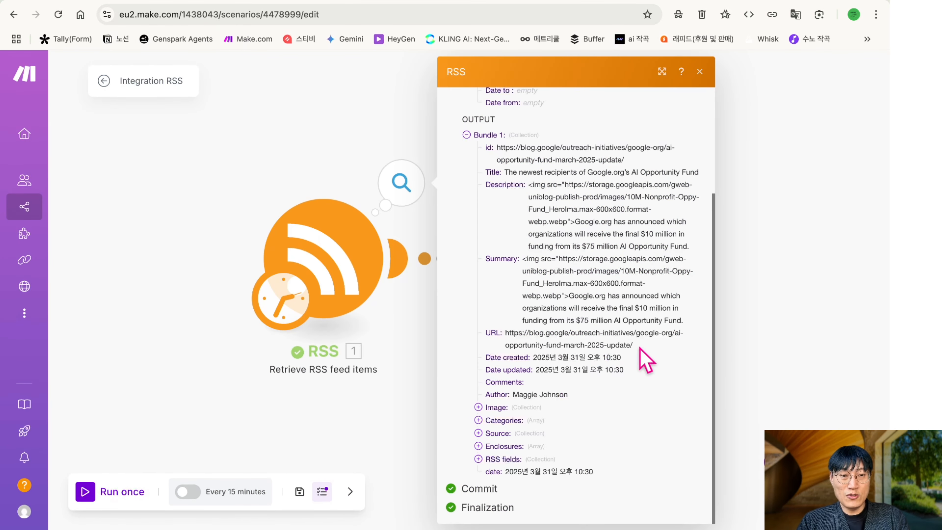
left_click_drag(639, 347, 509, 336)
key("ctrl+c")
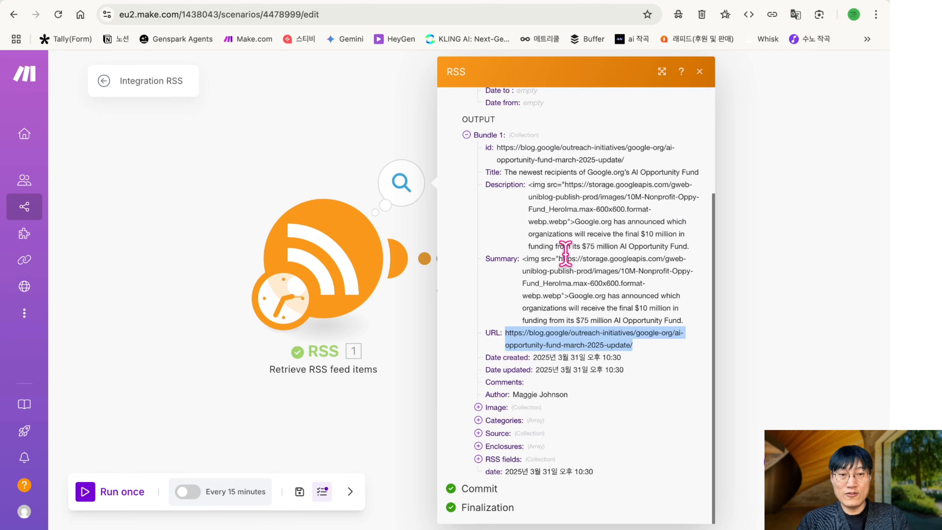
left_click(700, 71)
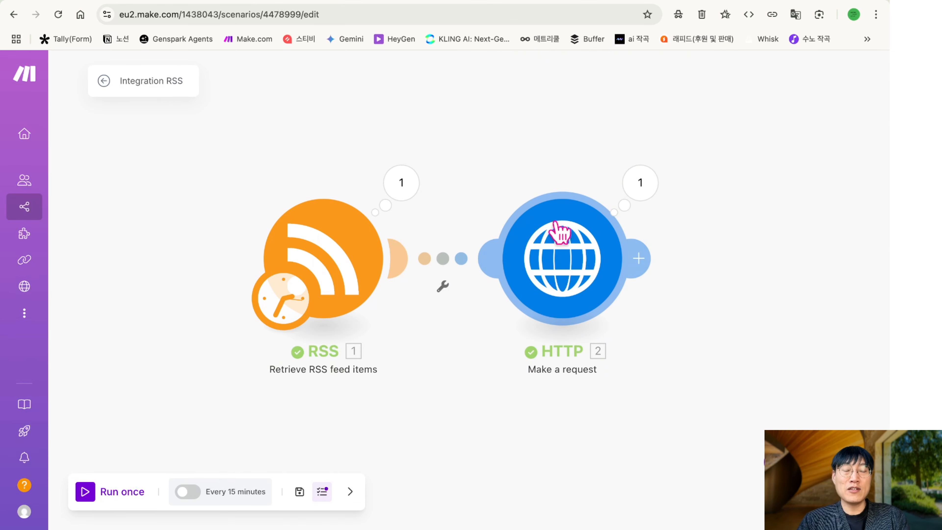
Load the copied article URL in the browser tab that shows the RSS feed
left_click(735, 8)
left_click(595, 14)
key("ctrl+v")
key("Return")
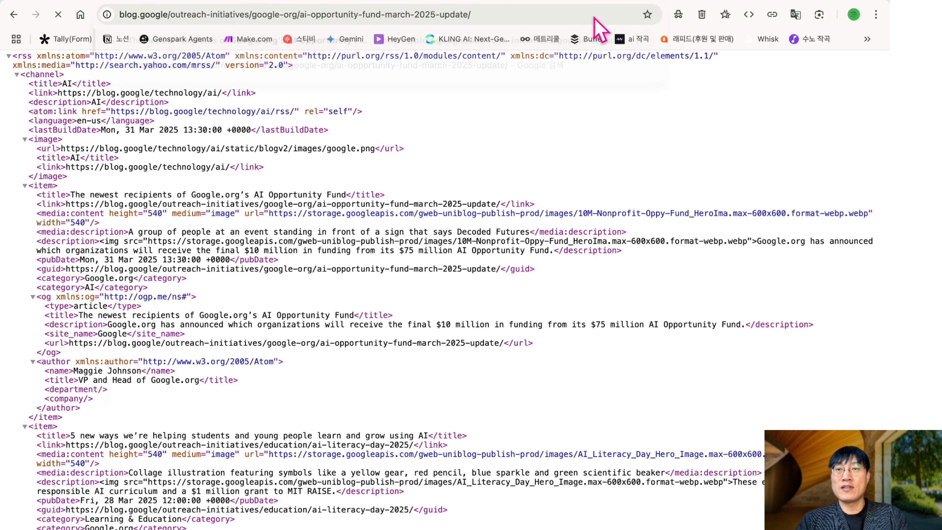
Look through the loaded Google article down to its related stories and return to the Make.com scenario
scroll(431, 253, "down", 10)
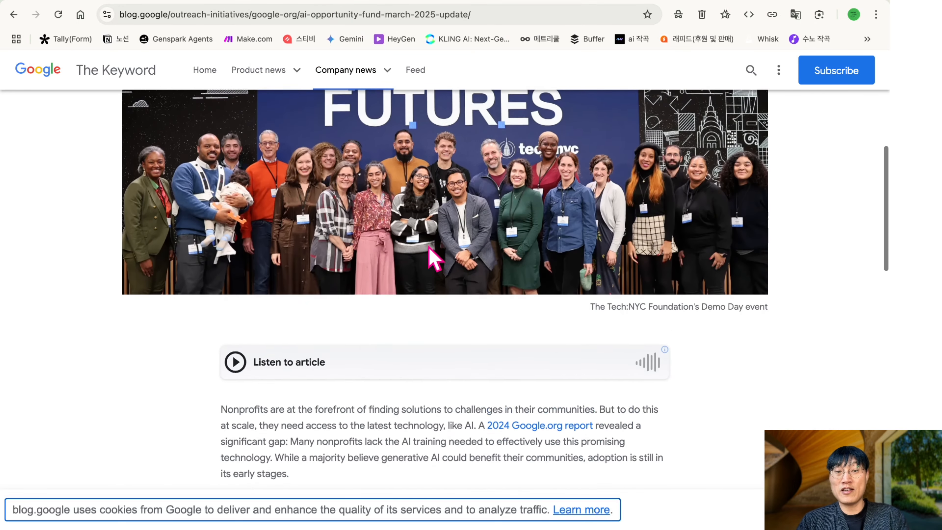
scroll(430, 257, "down", 15)
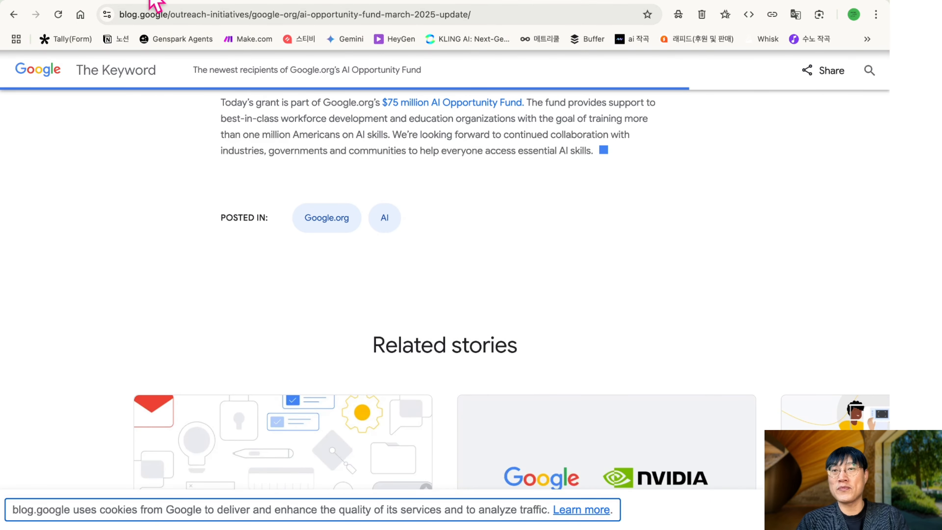
left_click(215, 2)
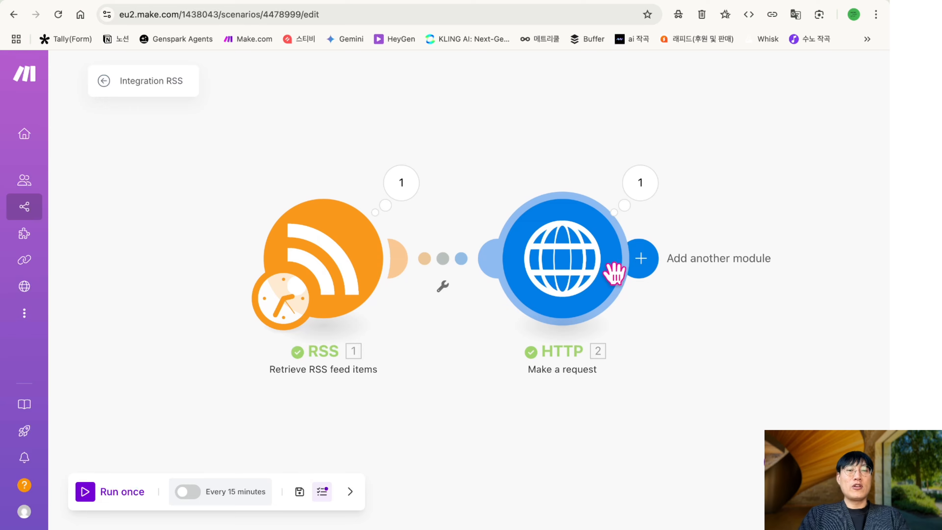
Rename the RSS module as "RSS 데이터 수집"
right_click(347, 250)
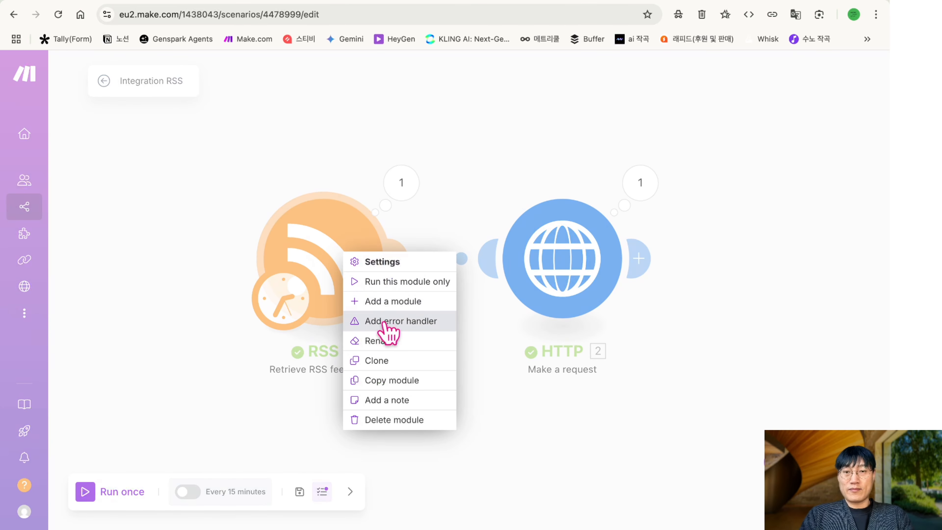
left_click(389, 339)
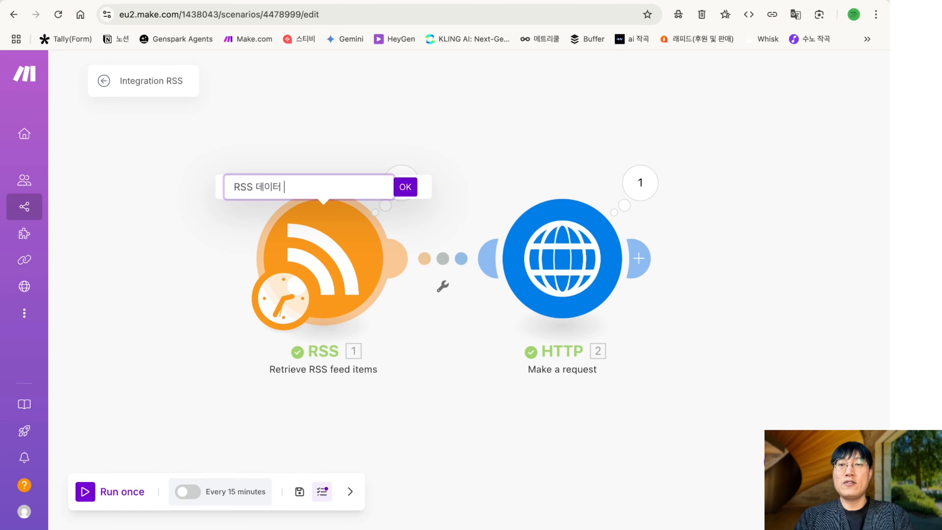
type("데이터 수집")
key("Return")
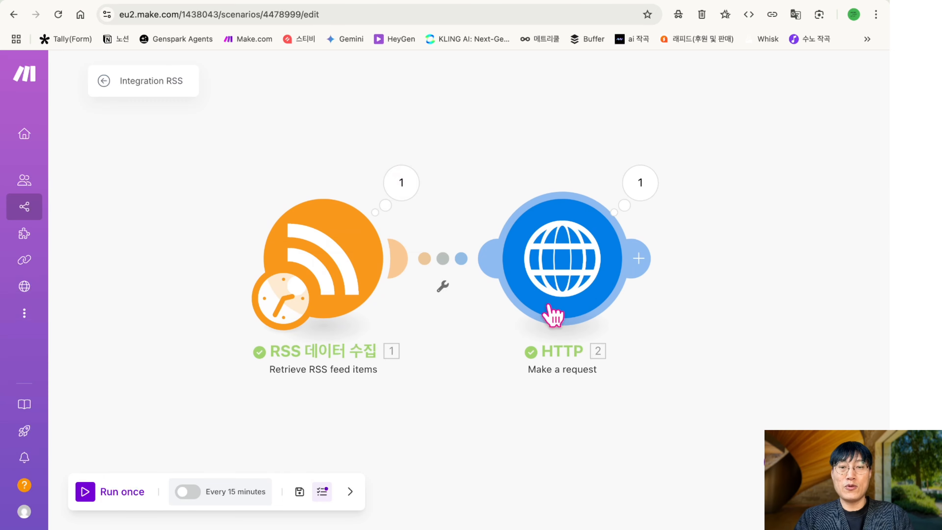
Rename the HTTP module as "수집된 데이터 URL 스크랩"
right_click(594, 279)
left_click(641, 347)
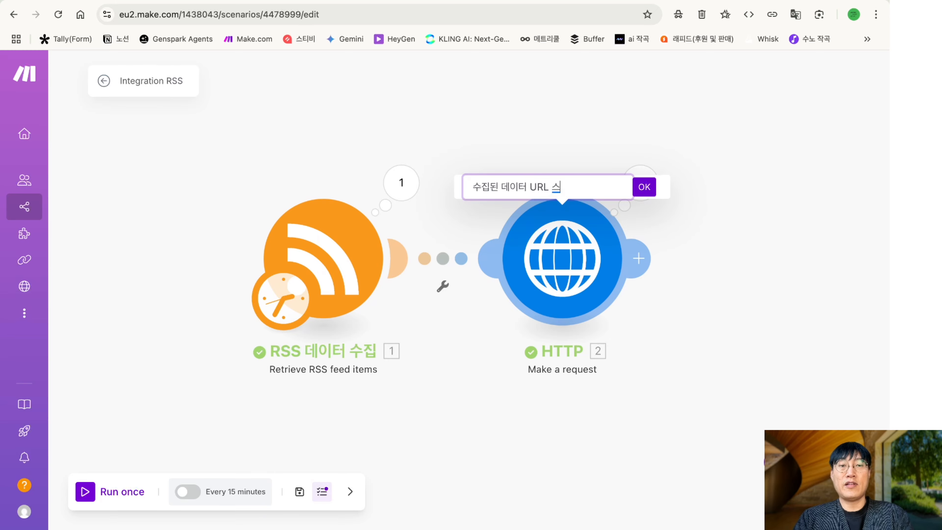
key("Return")
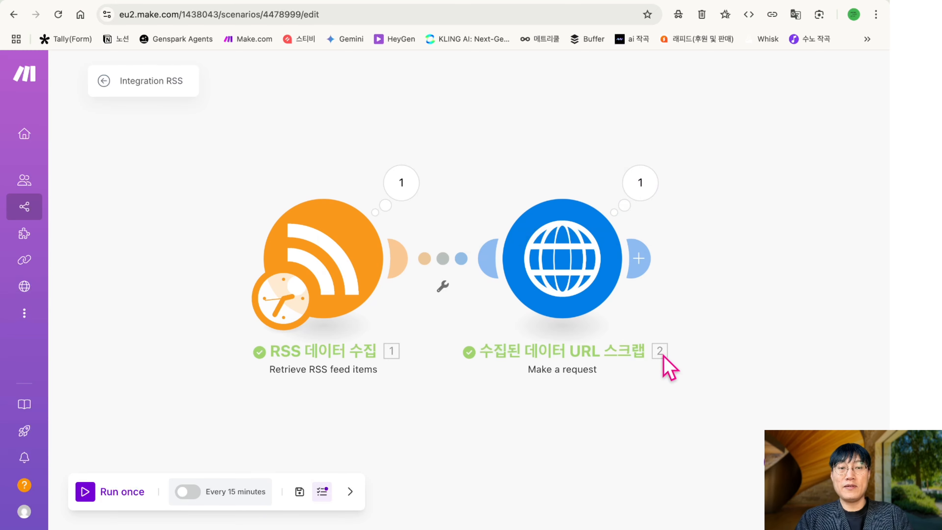
Consult the workflow diagram on the Miro board, return to Make.com and review the HTTP module's run result
left_click(380, 1)
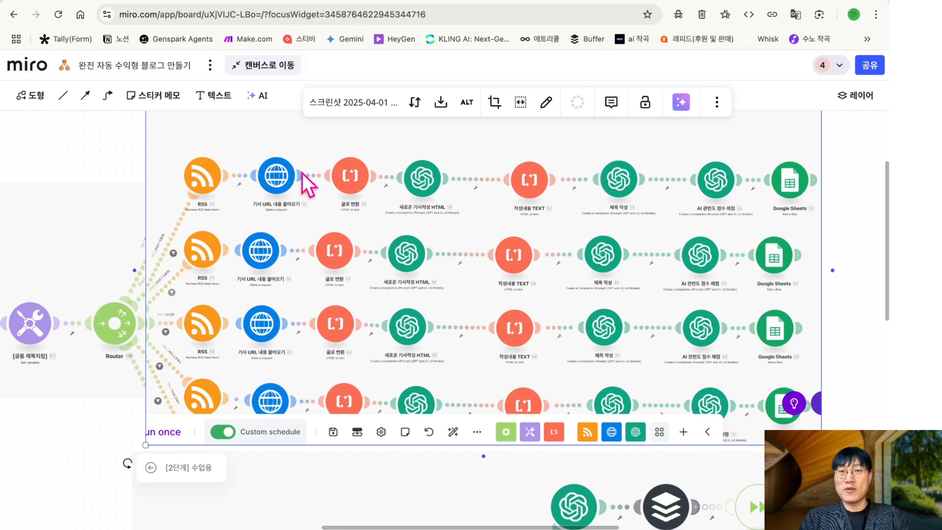
left_click(241, 1)
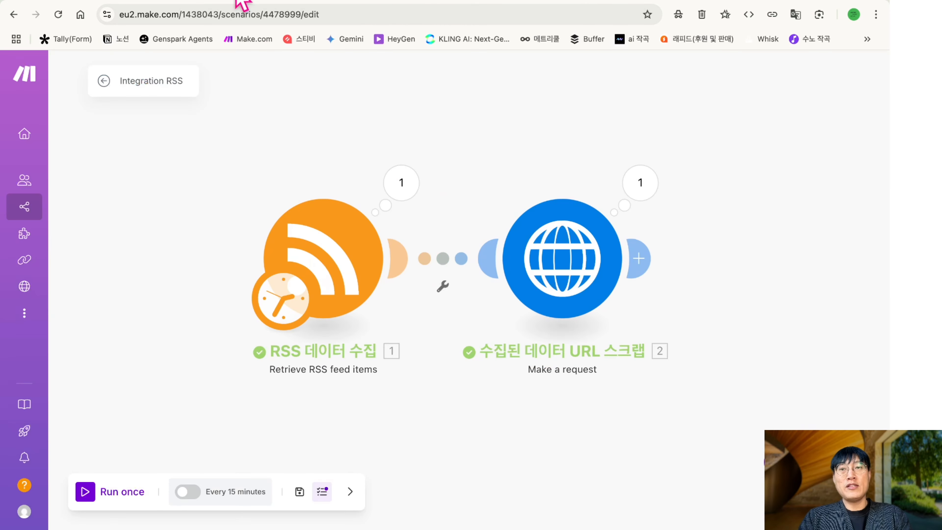
left_click(631, 196)
scroll(452, 311, "down", 1)
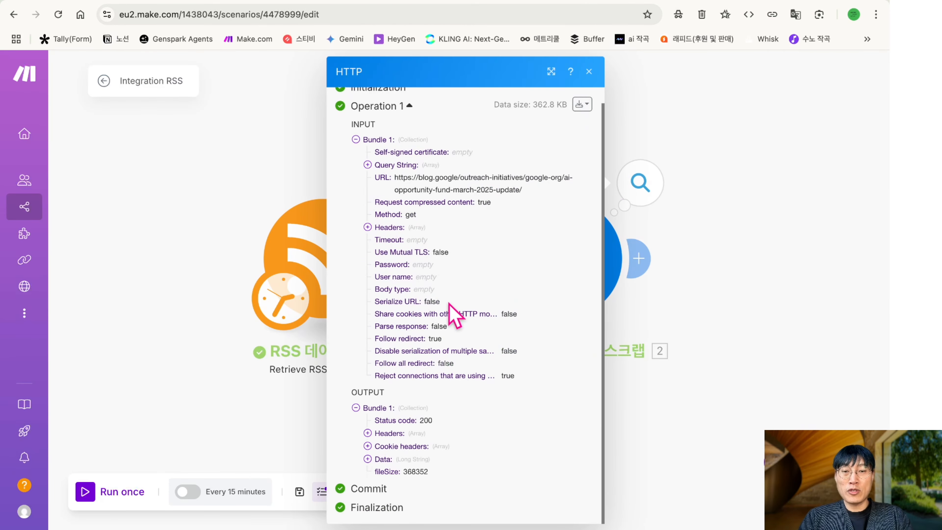
left_click(589, 72)
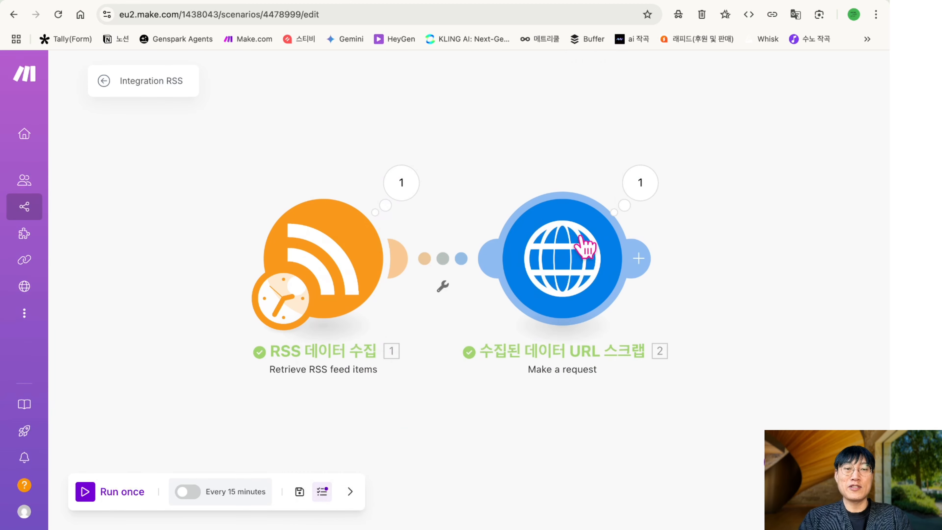
Add a Text parser "HTML to text" module after the HTTP module, searching the apps for "pa"
left_click(640, 257)
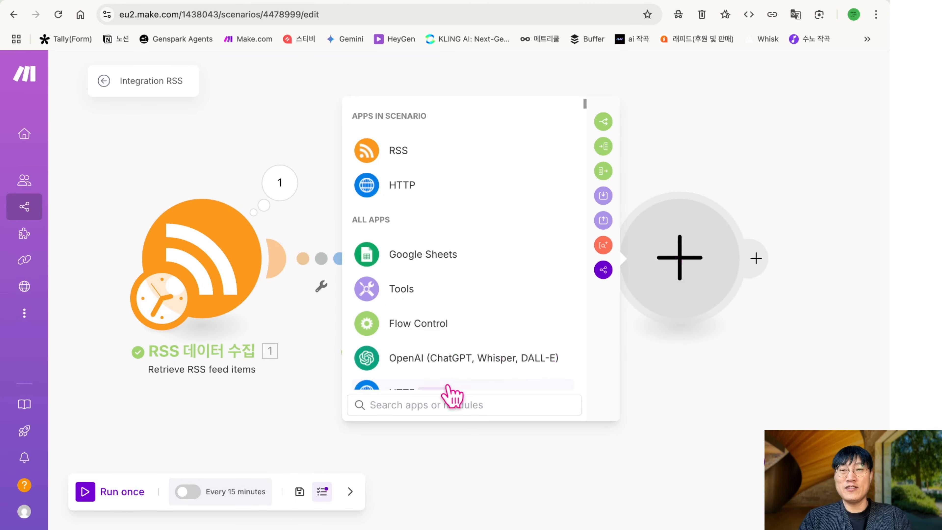
left_click(436, 404)
type("pa")
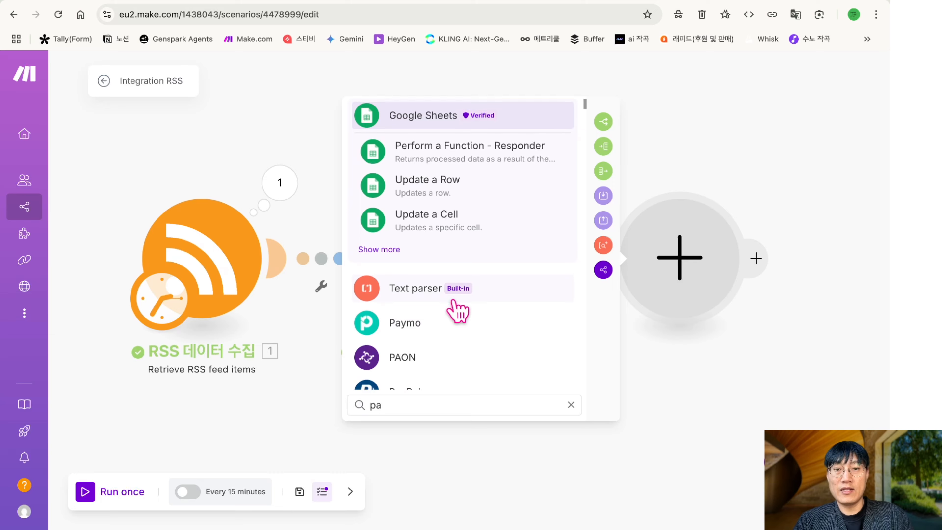
scroll(441, 297, "down", 1)
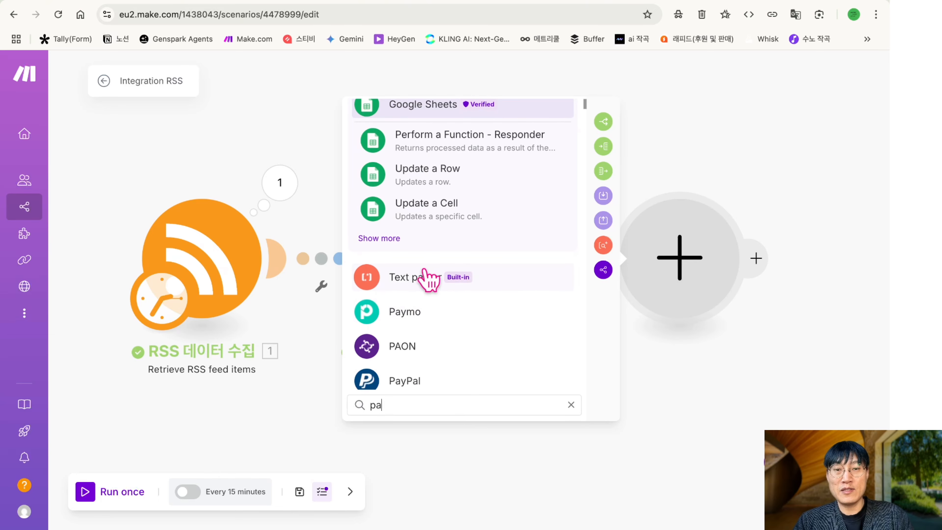
left_click(433, 279)
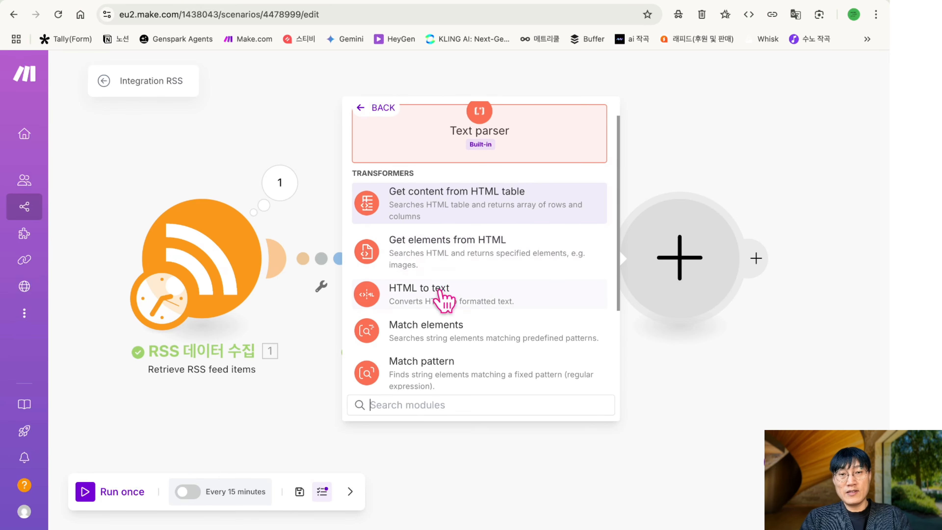
scroll(445, 306, "down", 4)
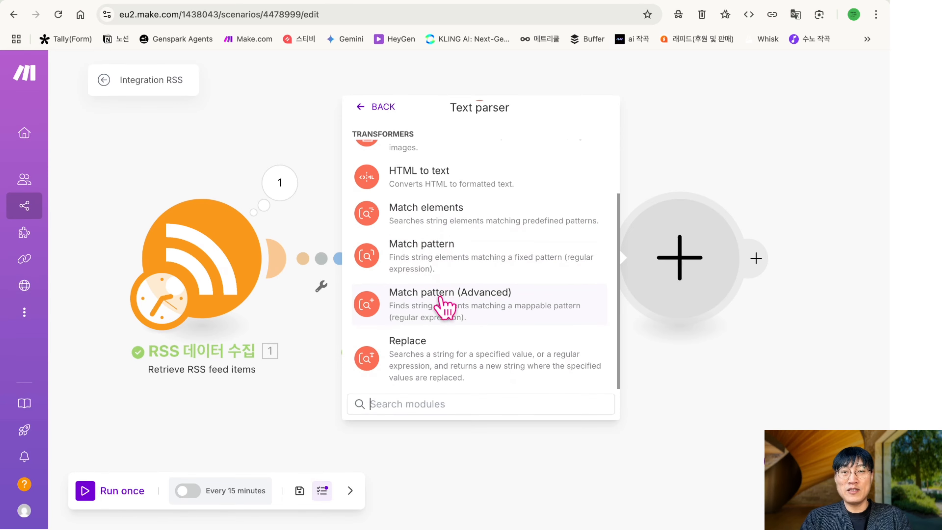
left_click(447, 185)
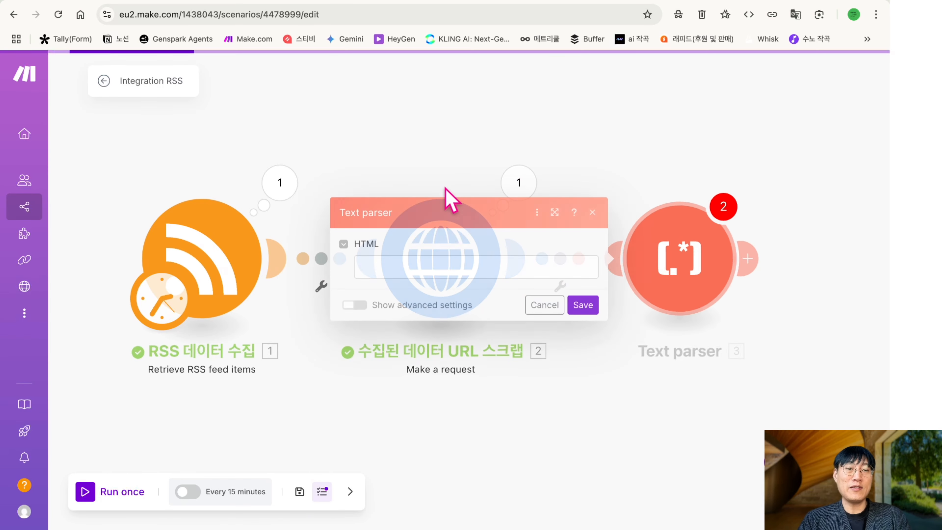
Map the HTTP module's Data output into the Text parser's HTML field, save it, and run the scenario once anyway
left_click(516, 266)
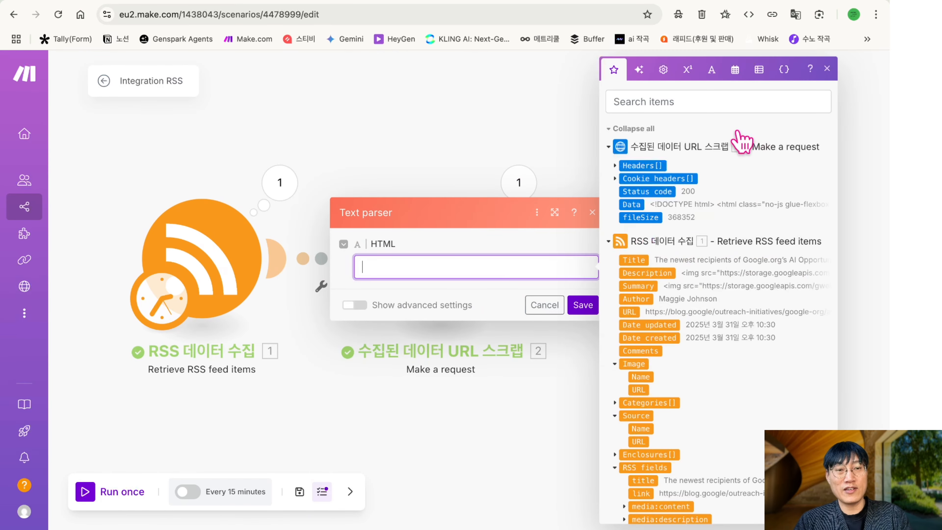
left_click_drag(631, 204, 499, 276)
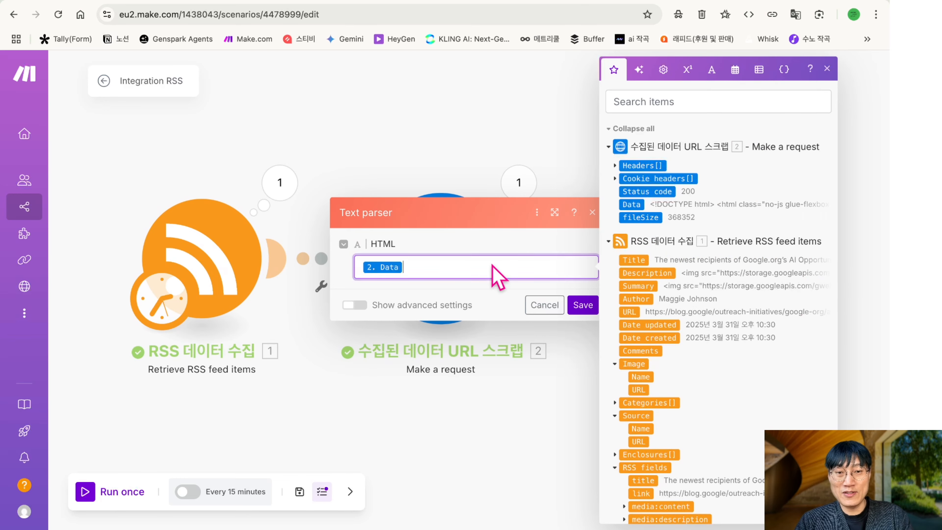
left_click(582, 306)
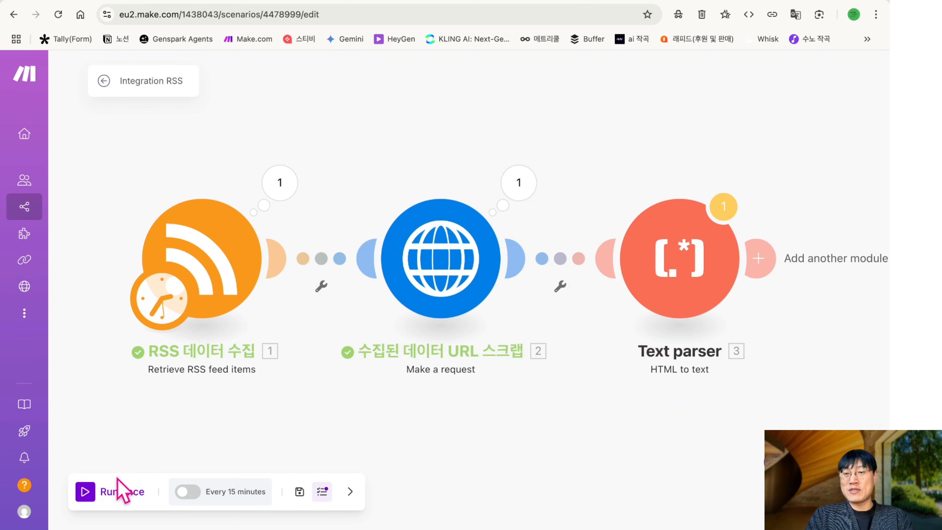
left_click(85, 493)
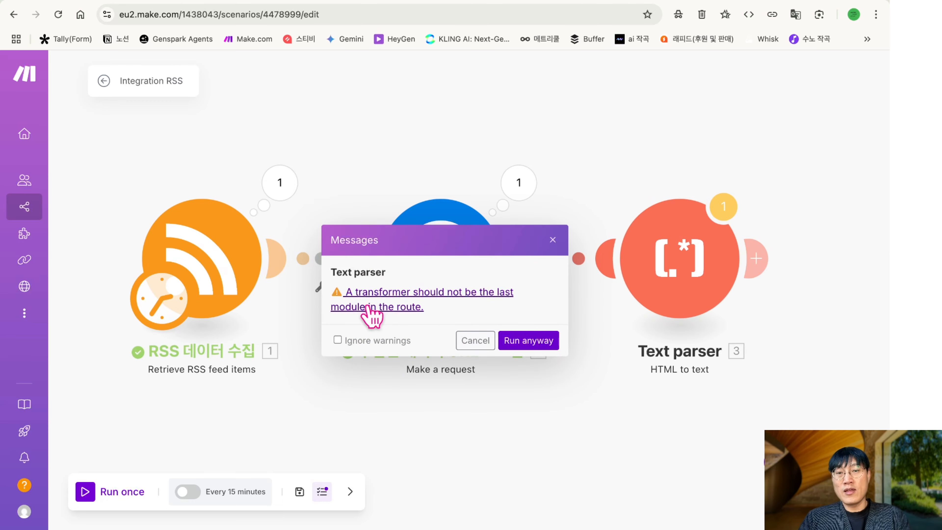
left_click(542, 345)
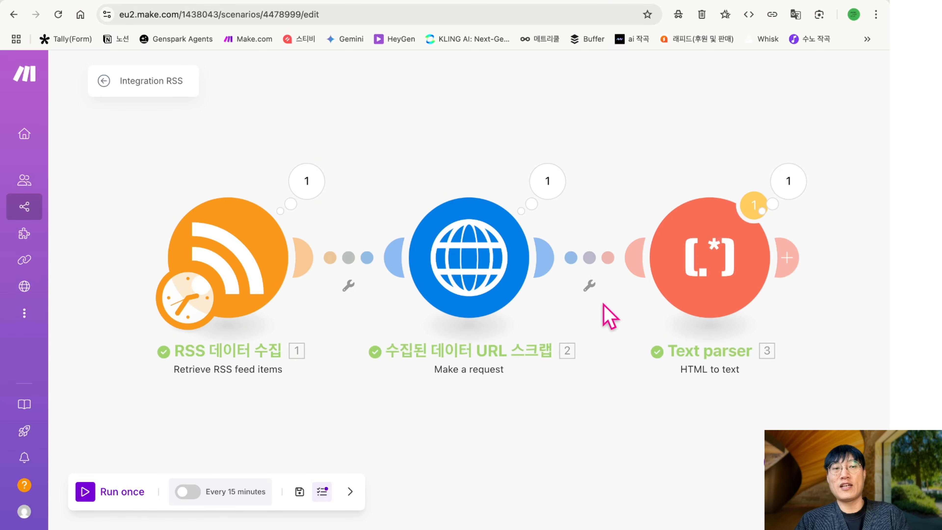
Examine the raw HTML in the output Data of the HTTP module's run result and close it
left_click(552, 183)
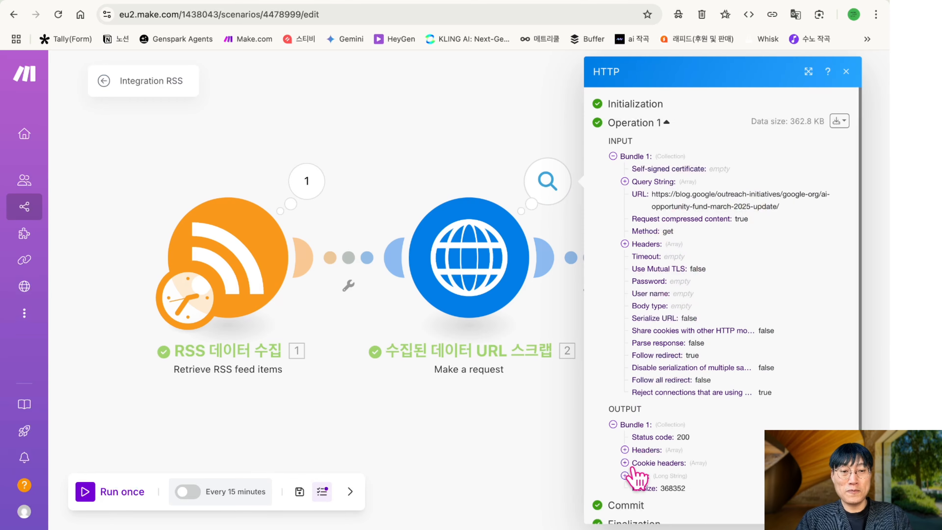
left_click(630, 475)
scroll(663, 481, "down", 2)
scroll(662, 482, "down", 5)
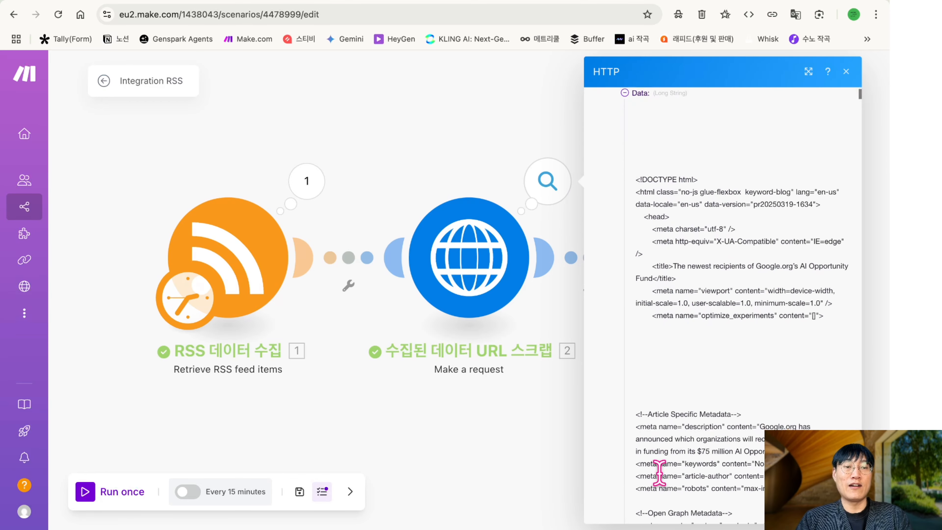
left_click(847, 73)
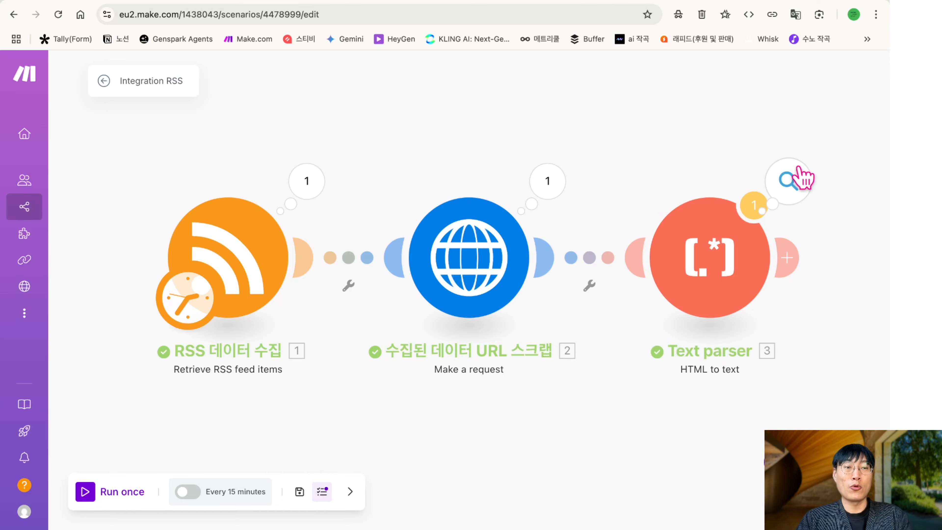
Examine the converted Text in the output of the Text parser's run result and close it
left_click(794, 184)
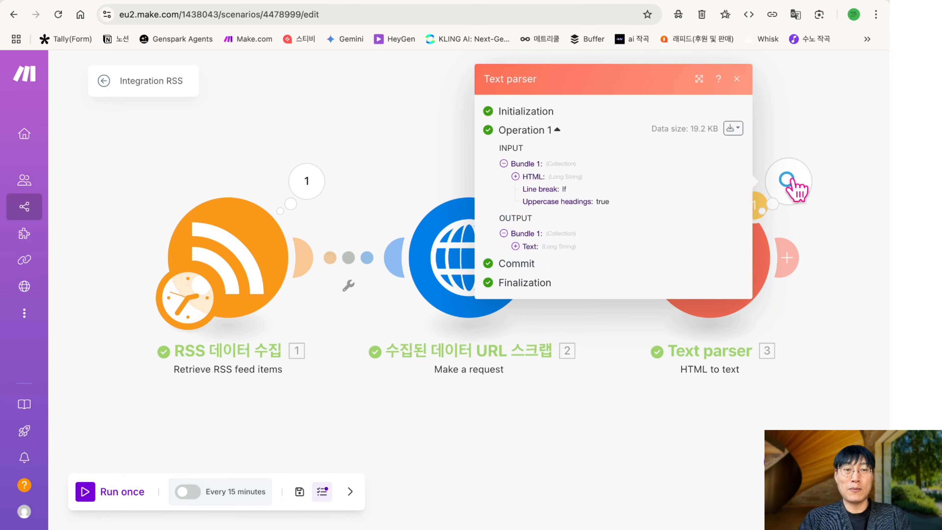
left_click(515, 246)
scroll(598, 321, "down", 3)
scroll(597, 322, "down", 5)
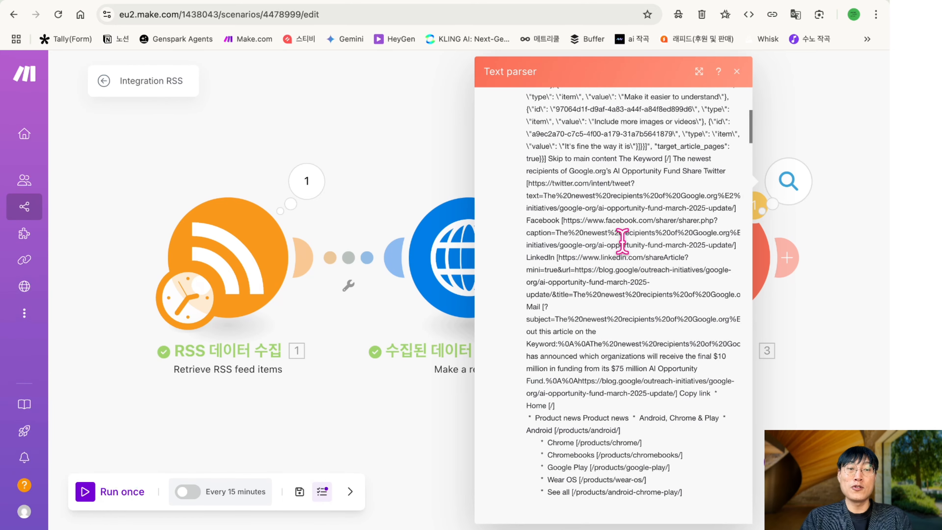
scroll(621, 238, "up", 8)
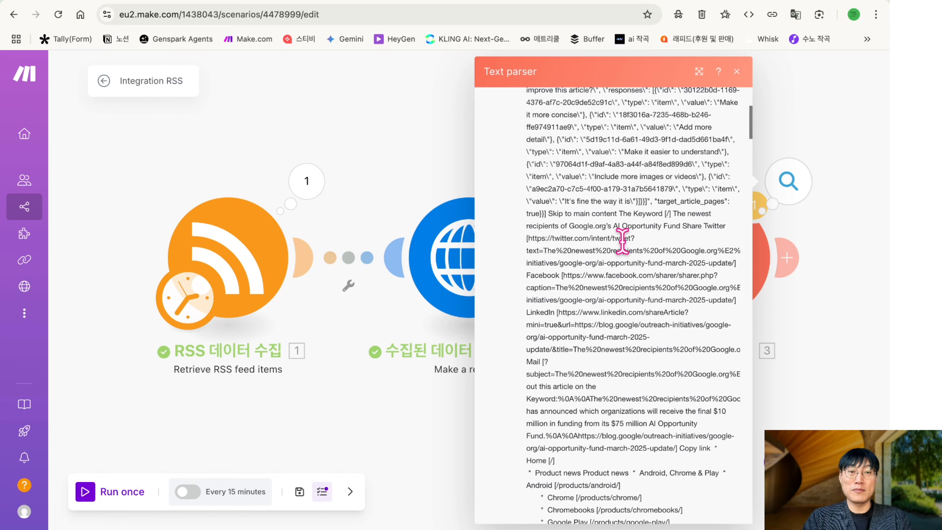
left_click(737, 72)
Check the module sequence in the Miro workflow diagram and return to the Make.com scenario
scroll(724, 153, "down", 5)
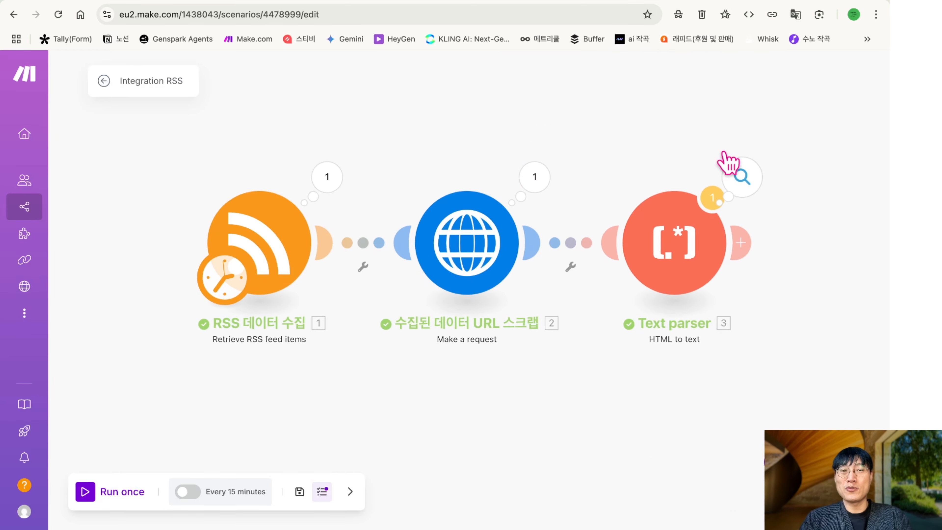
scroll(726, 153, "up", 5)
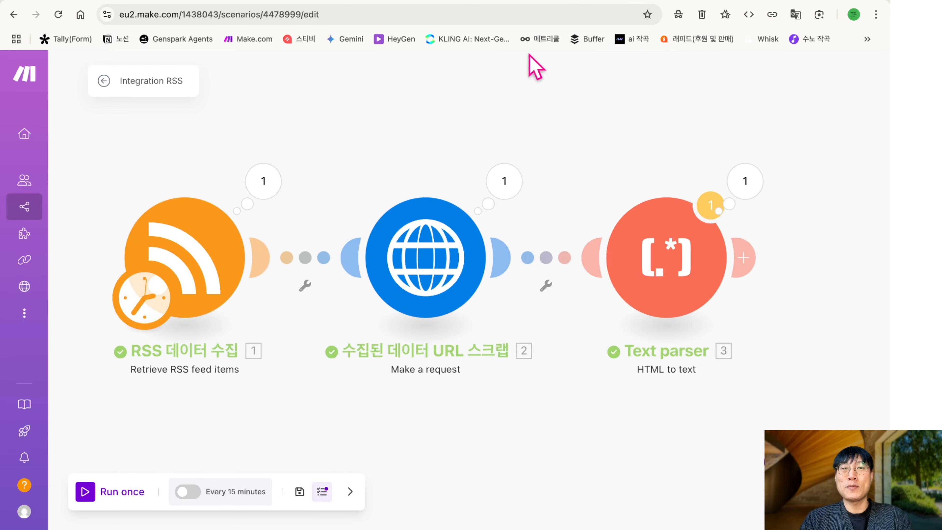
left_click(372, 5)
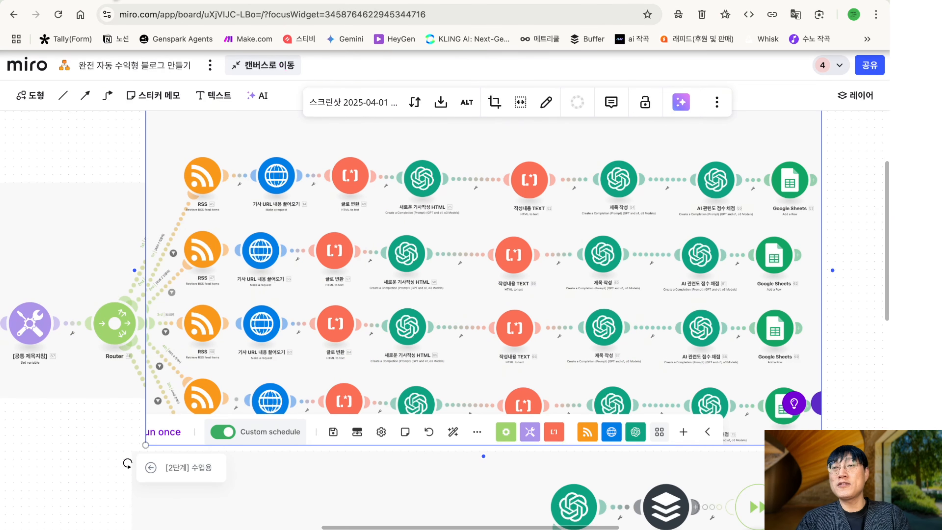
left_click(404, 2)
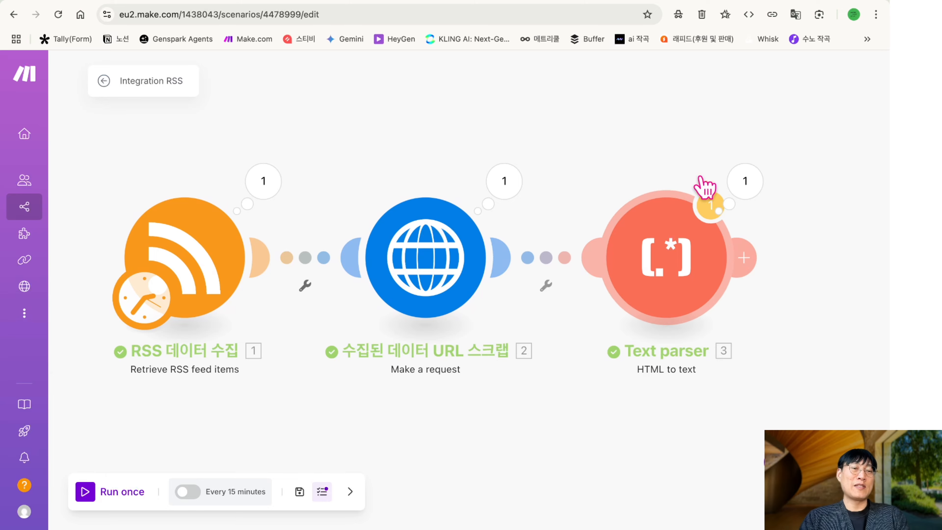
Rename the Text parser module as "[인간의 언어로 변형]"
right_click(684, 281)
left_click(670, 276)
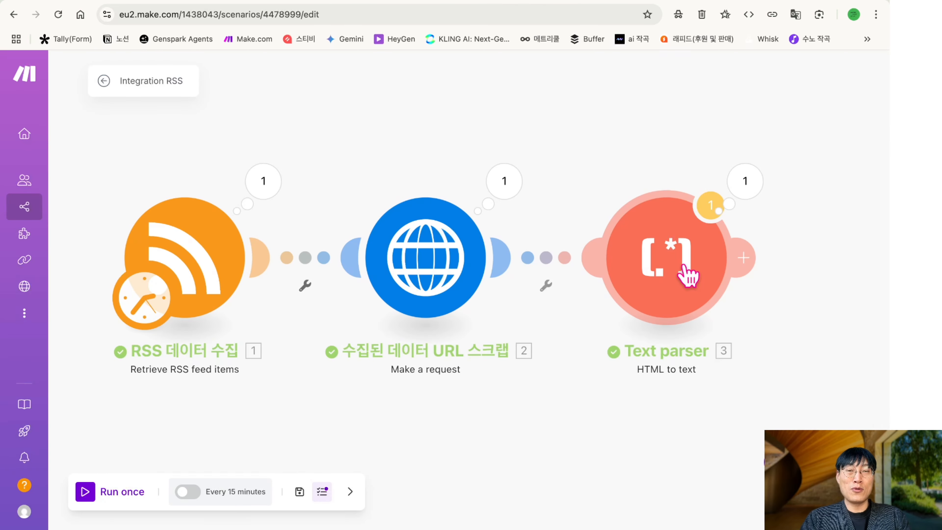
right_click(688, 276)
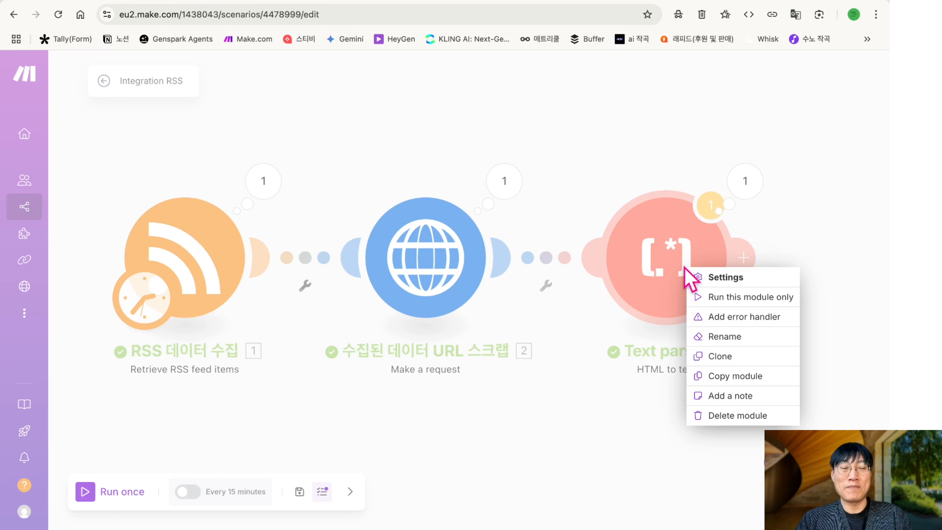
left_click(723, 336)
type("[ㅇ")
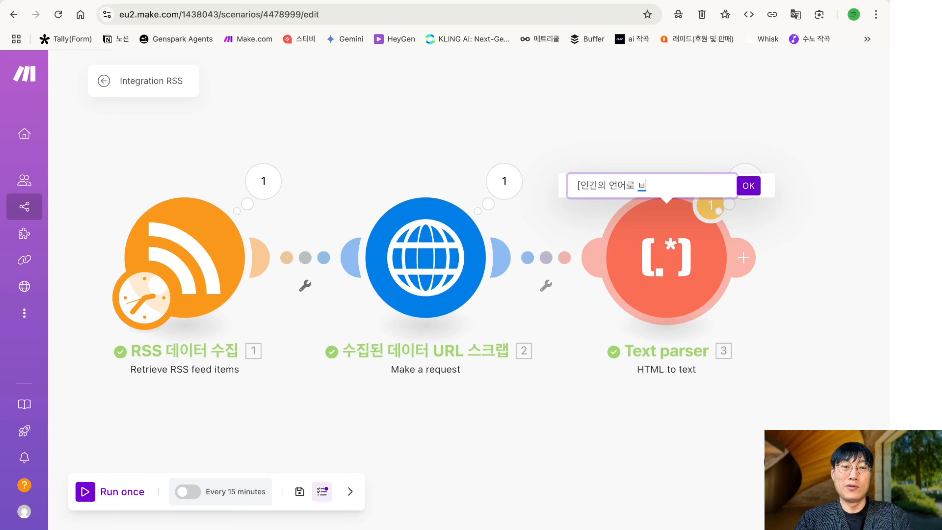
key("Return")
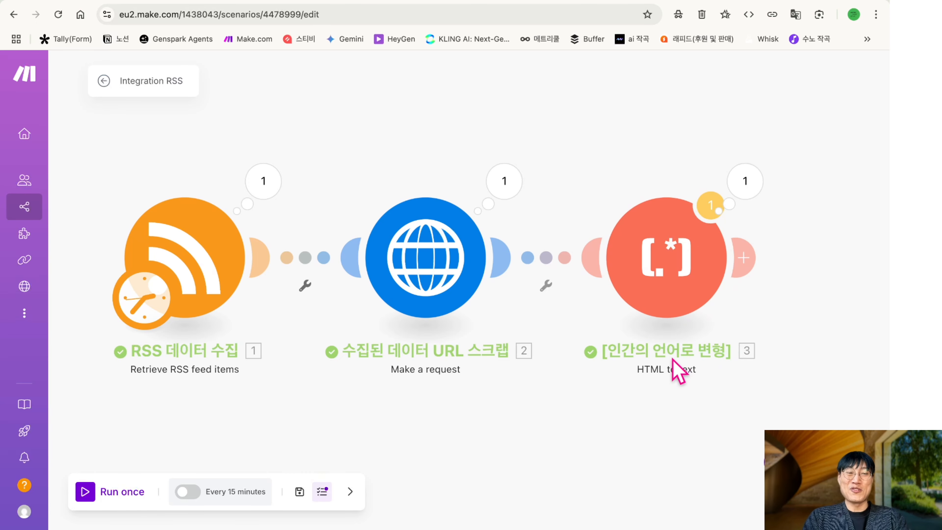
Add an OpenAI (ChatGPT, Whisper, DALL-E) module with the Create a Completion (Prompt) action after the Text parser
scroll(672, 368, "right", 5)
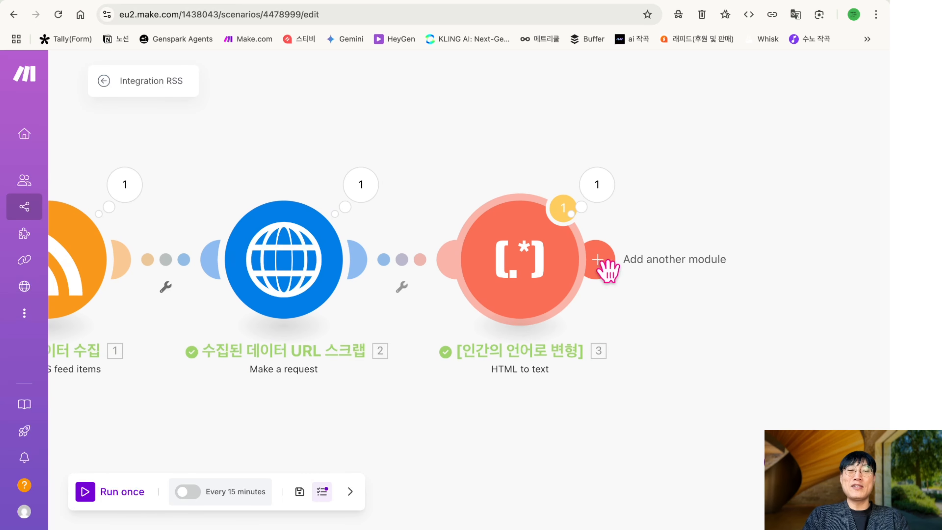
left_click(598, 260)
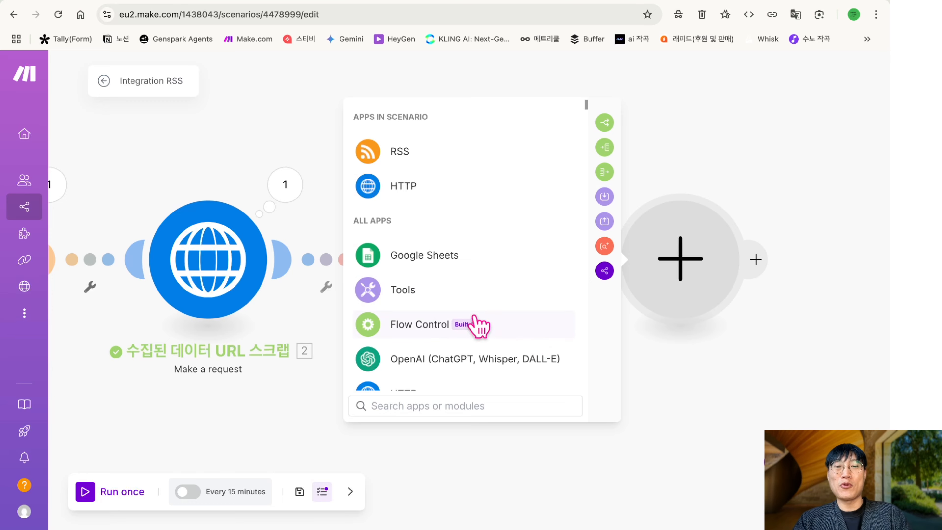
type("ㅎ")
key("BackSpace")
type("chat")
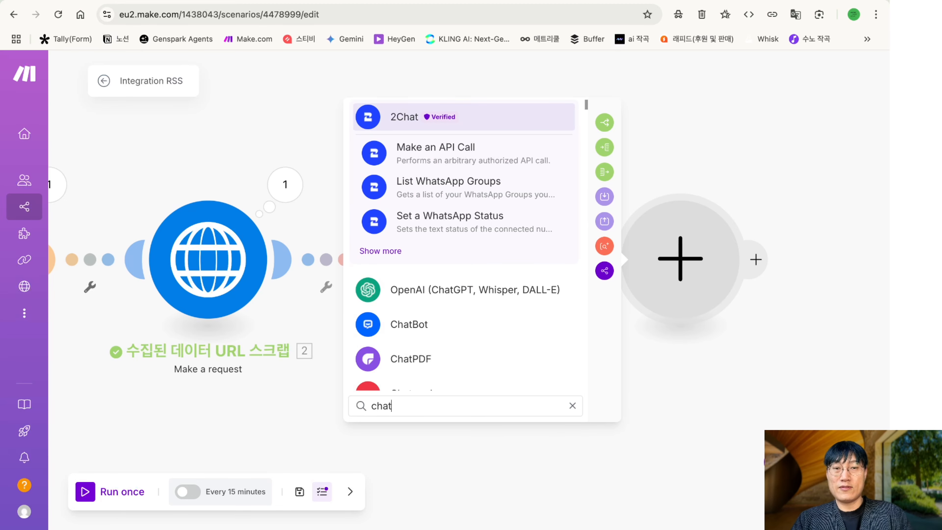
left_click(441, 297)
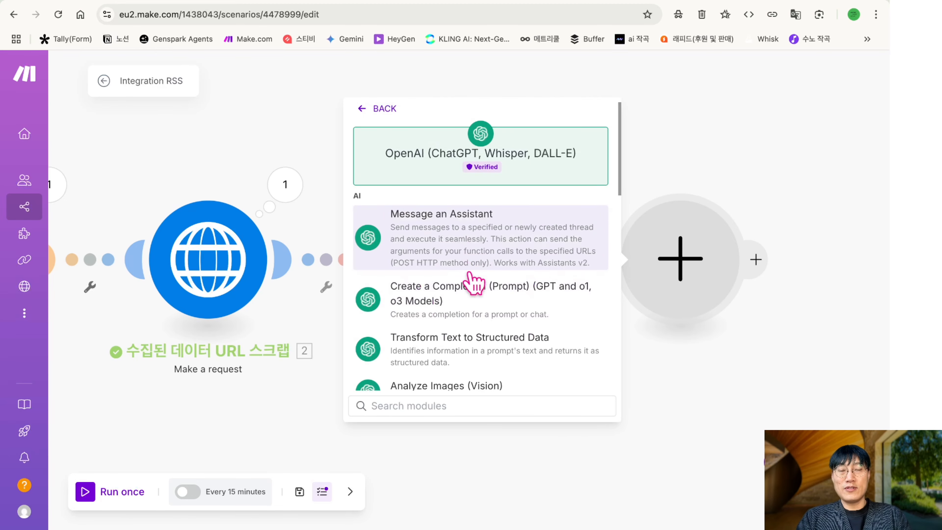
left_click(503, 311)
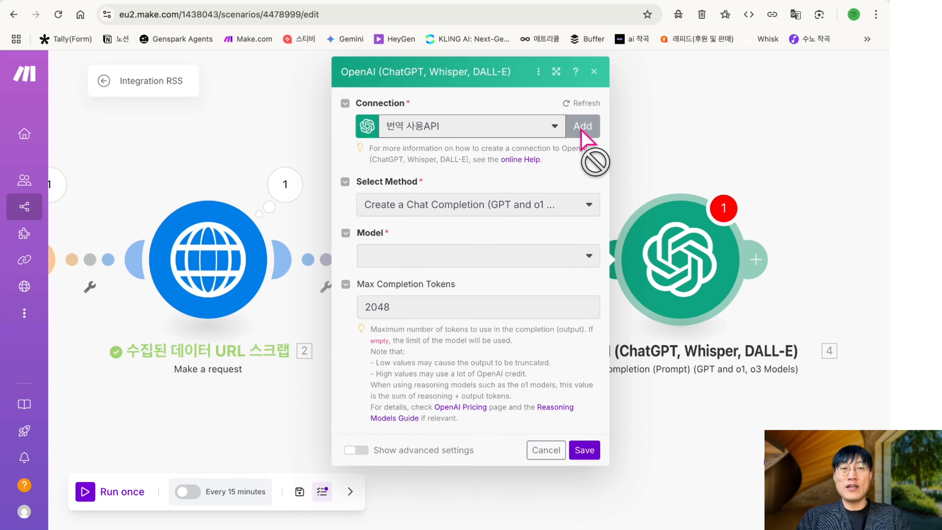
Start creating a new connection for the OpenAI module and look over its API Key and Organization ID fields
left_click(583, 126)
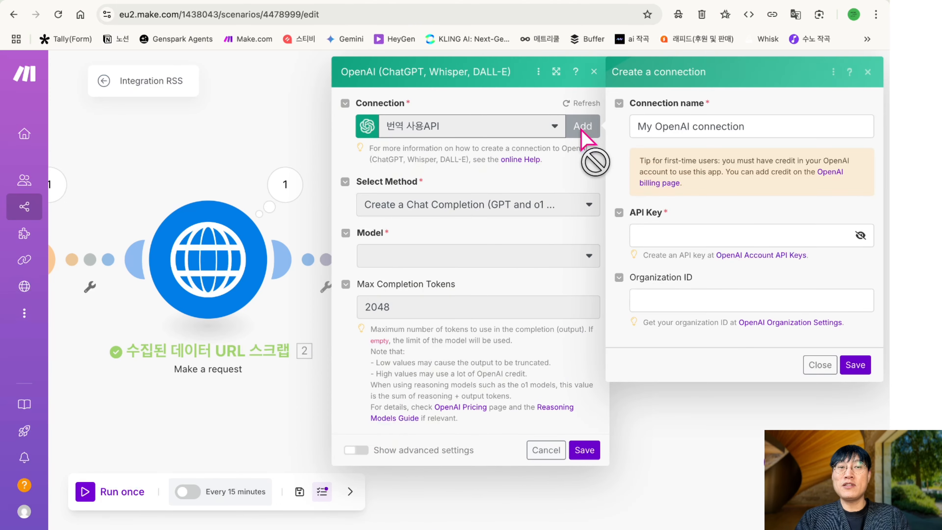
left_click(679, 234)
left_click(654, 300)
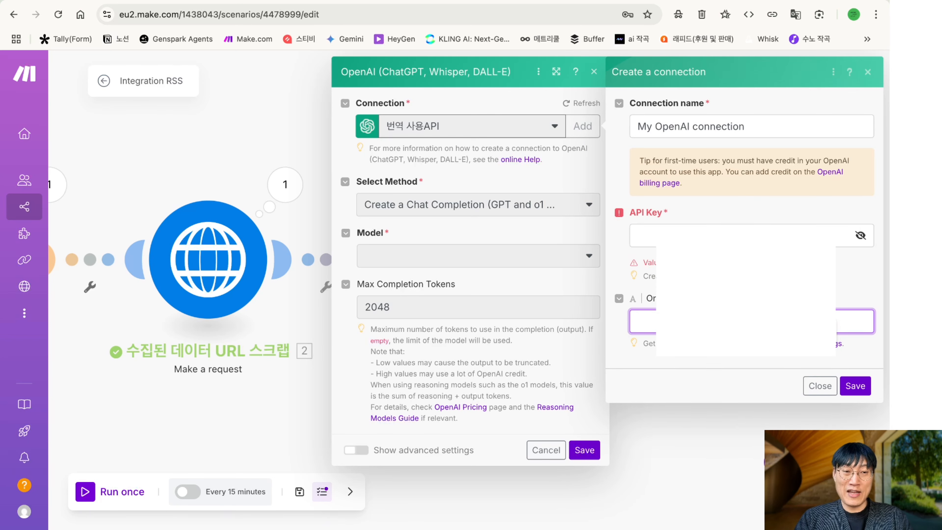
left_click(728, 287)
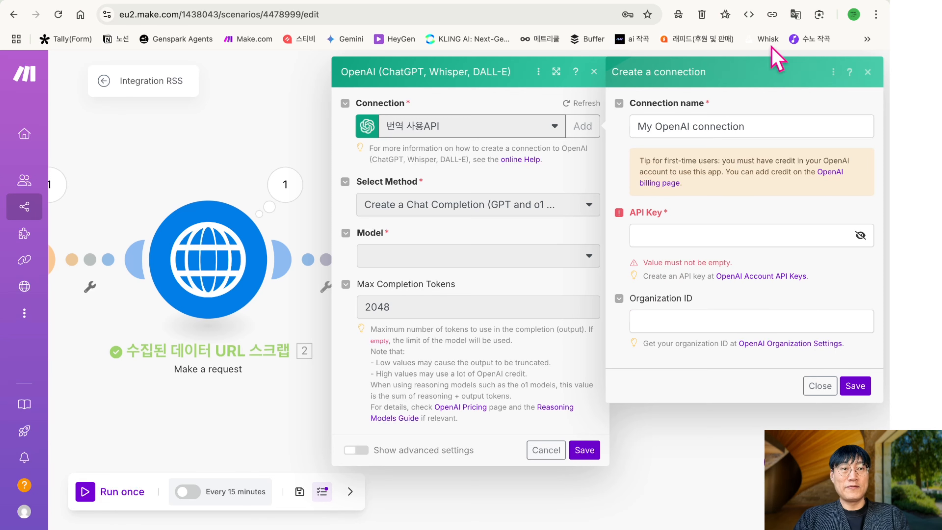
Switch to a separate browser tab, go to platform.openai.com/settings and log in to the OpenAI Platform
left_click(833, 3)
left_click(546, 13)
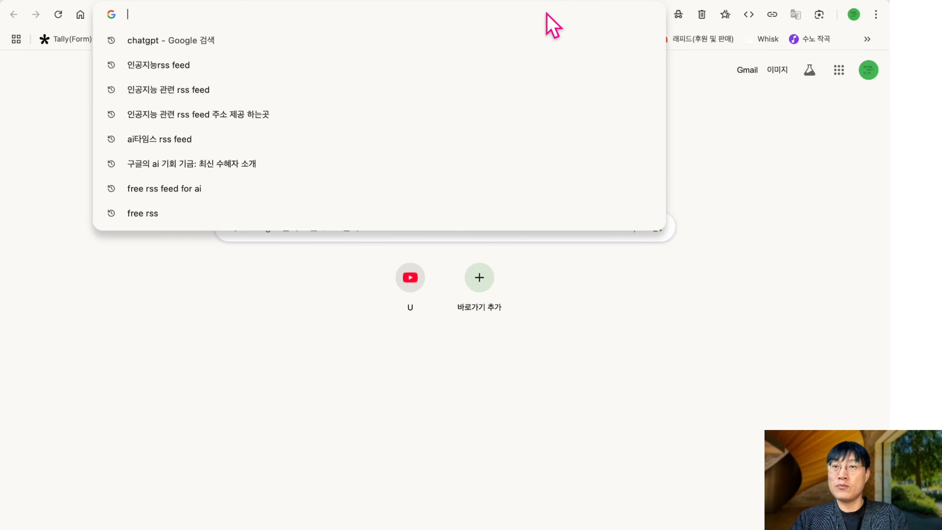
type("platfo")
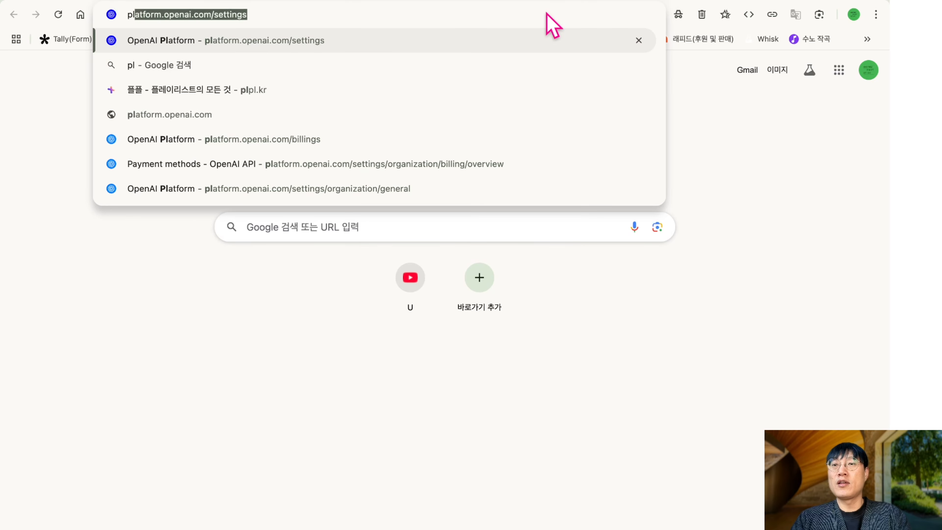
type("rm.o")
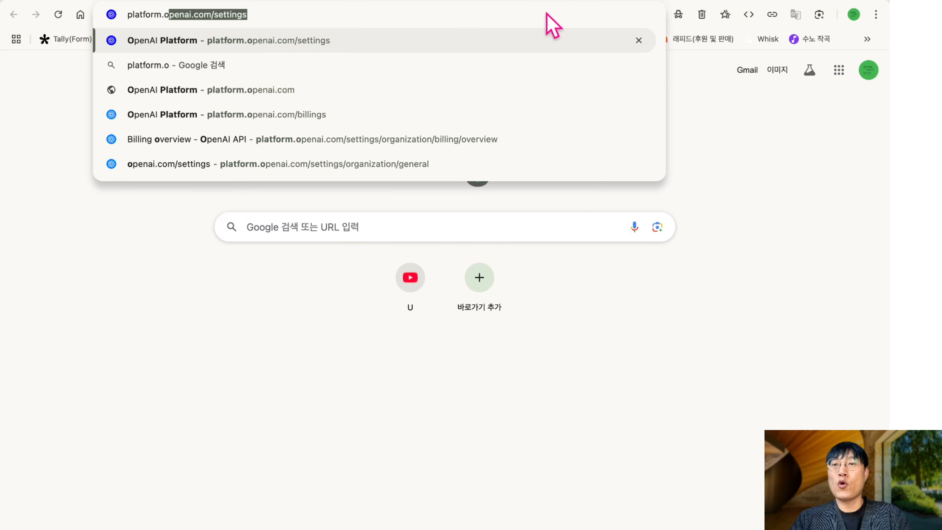
type("penai.com/settings")
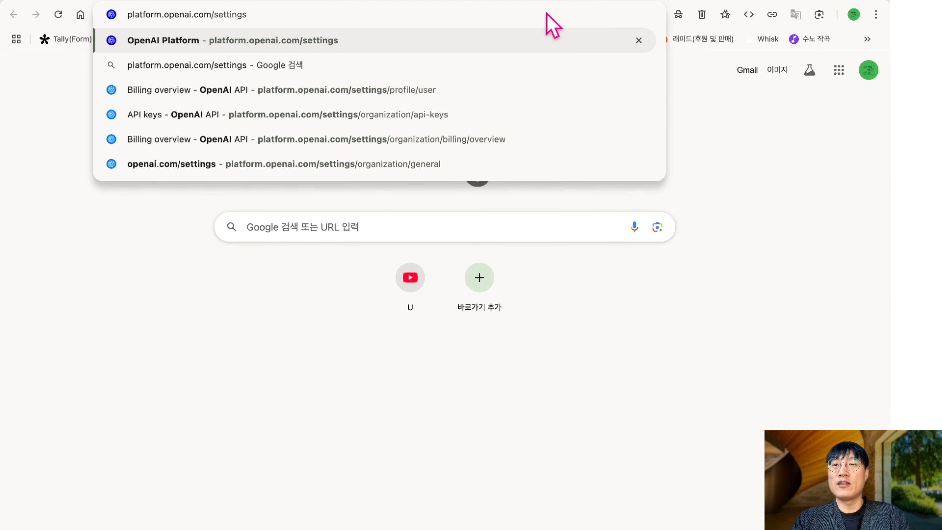
key("Return")
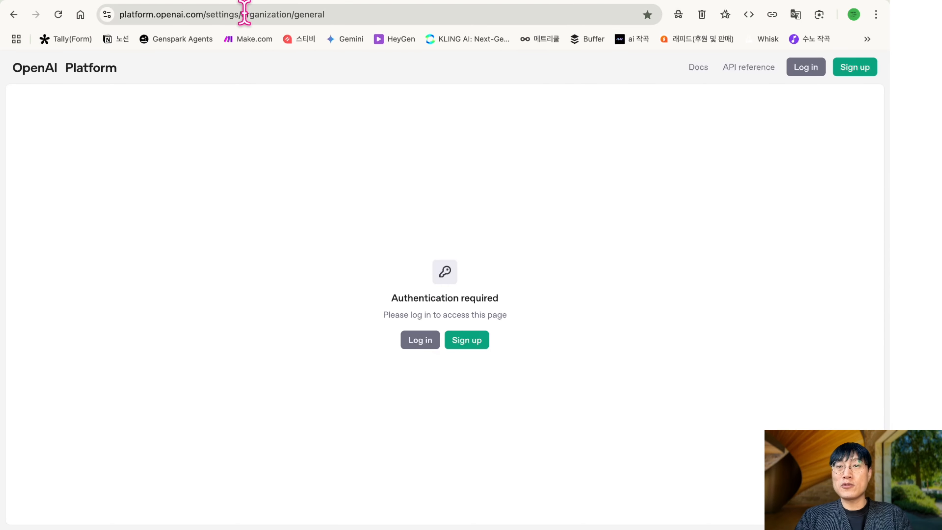
left_click(814, 68)
left_click(420, 184)
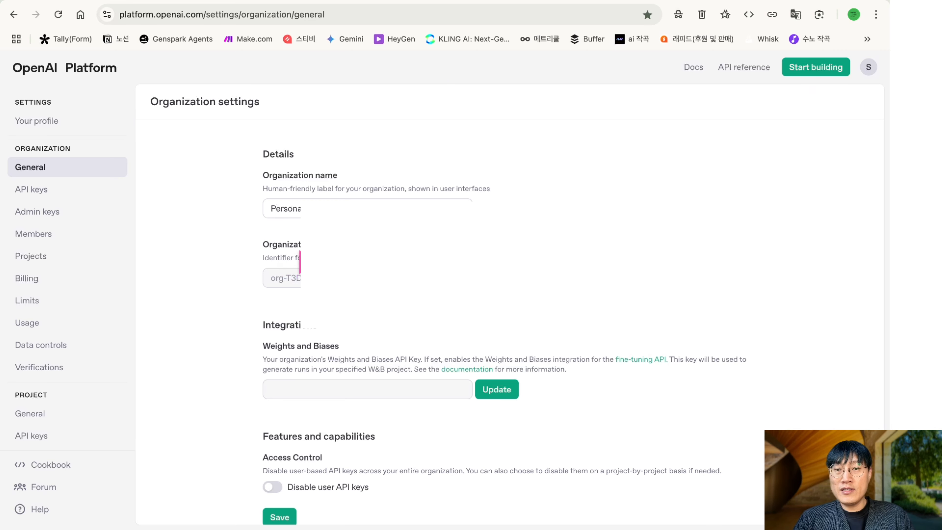
Copy the Organization ID from OpenAI's organization settings and paste it into the Make.com connection's Organization ID field
left_click_drag(400, 277, 241, 263)
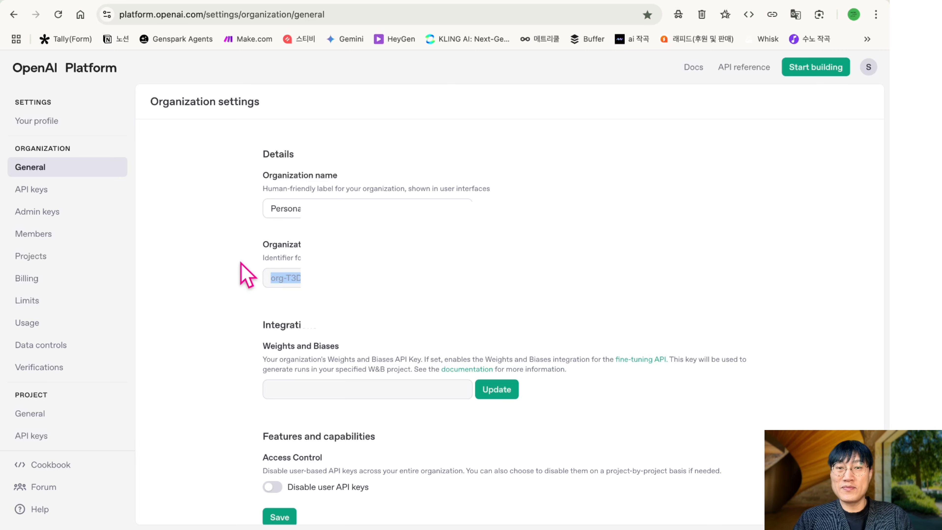
left_click(301, 17)
type("plat")
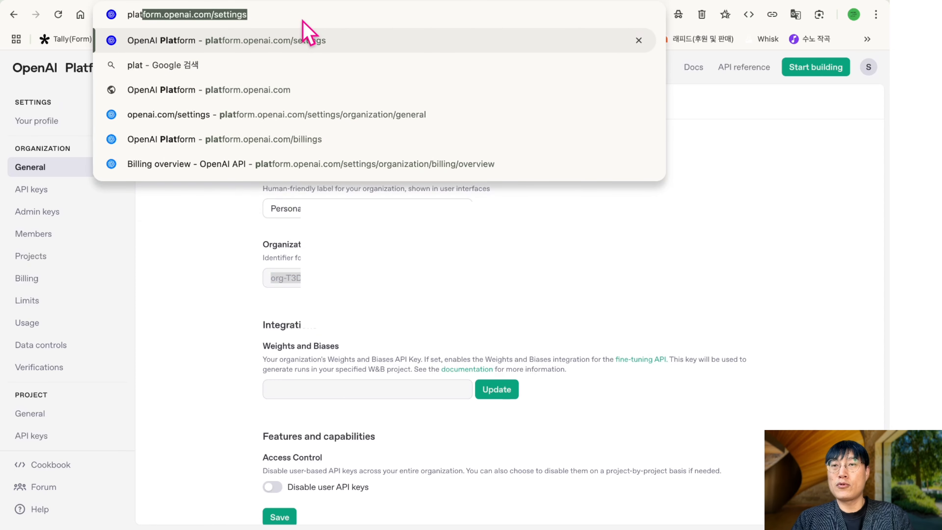
key("Return")
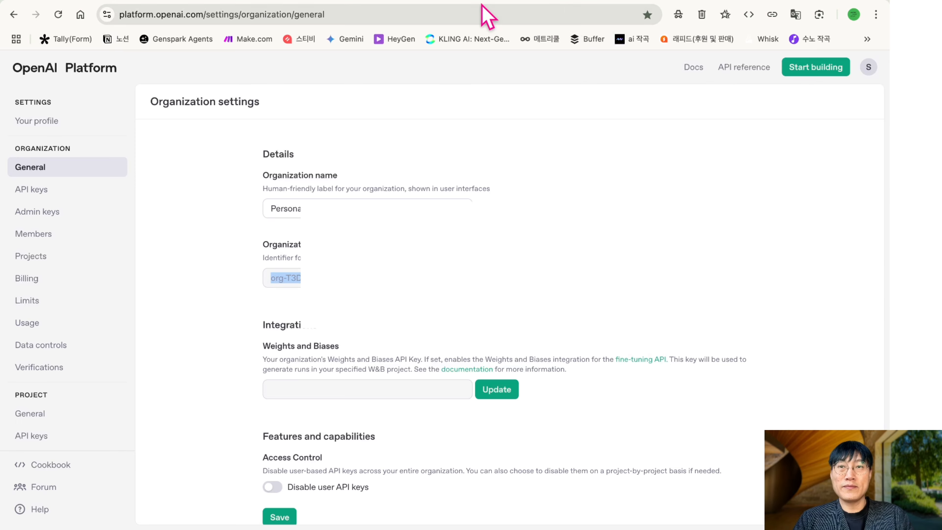
left_click(198, 2)
left_click(666, 321)
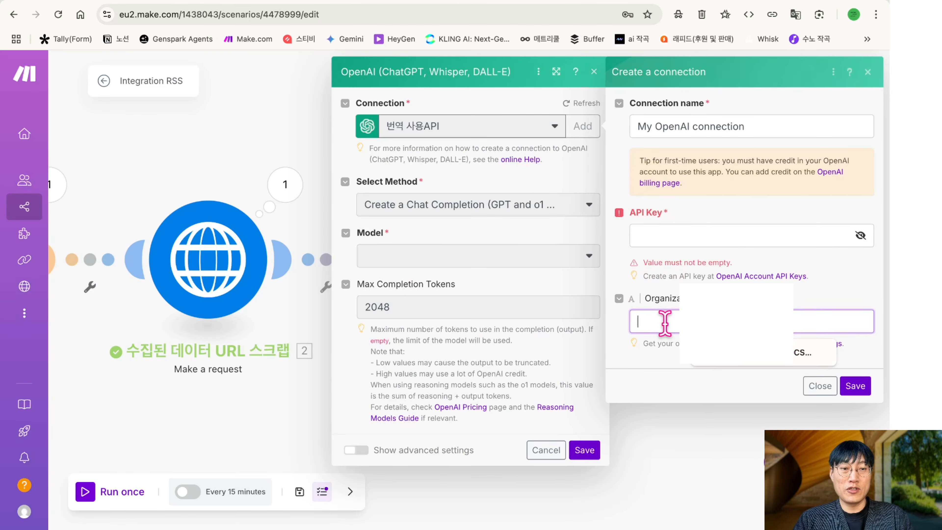
key("ctrl+v")
Create a secret key named "blog 자동 테스트" in OpenAI's Default project with All permissions and copy it
left_click(705, 235)
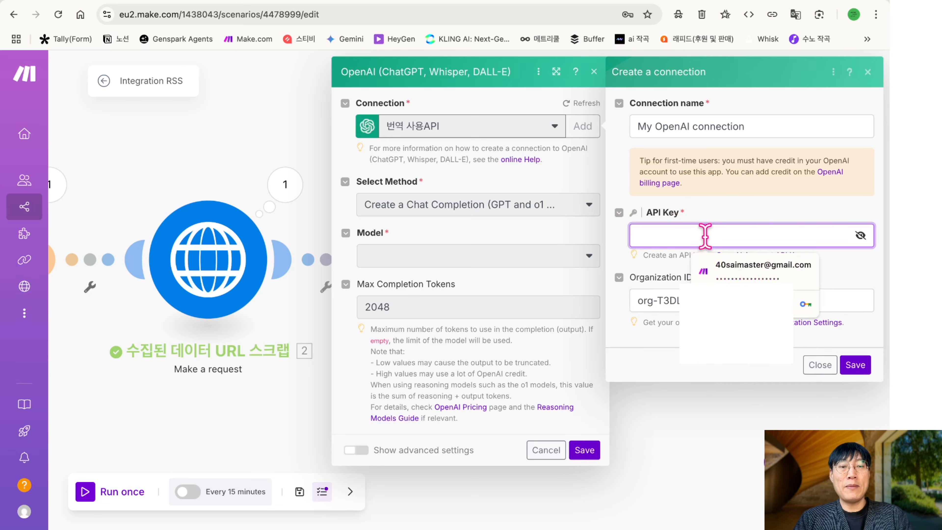
left_click(741, 1)
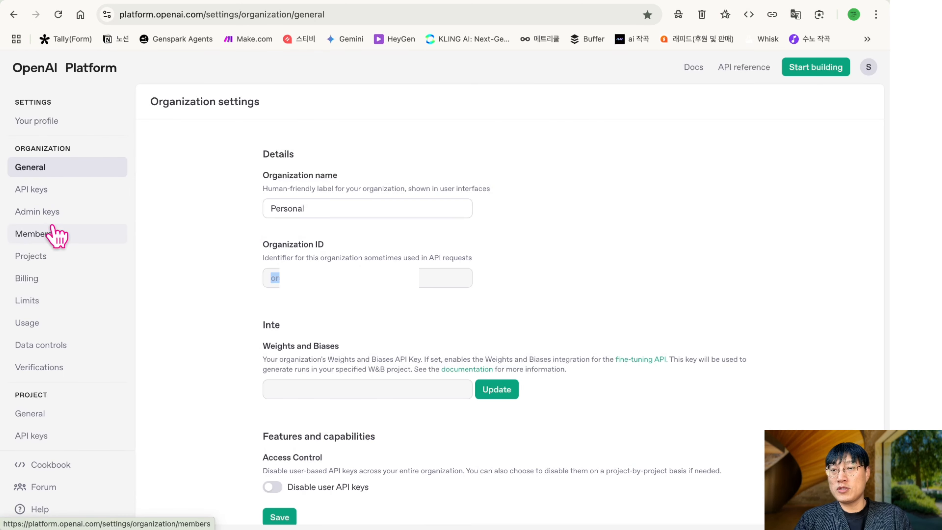
left_click(37, 445)
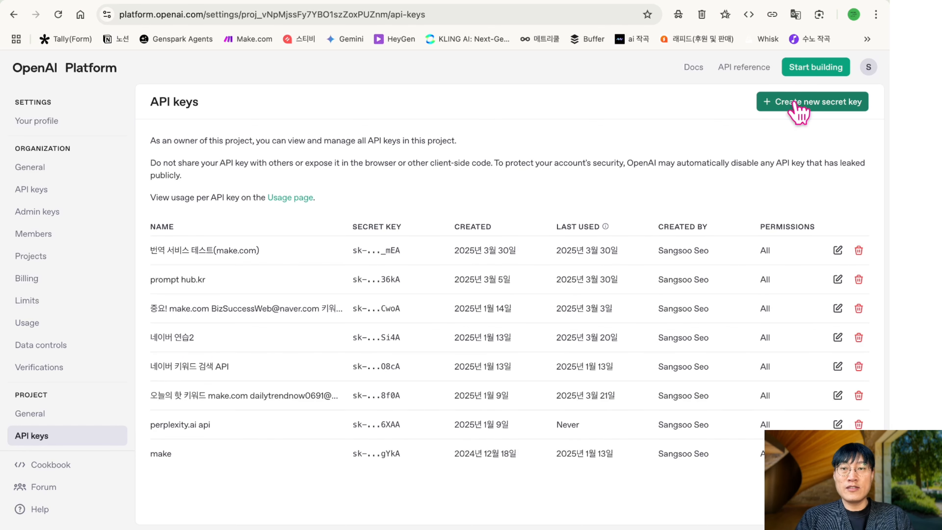
left_click(795, 104)
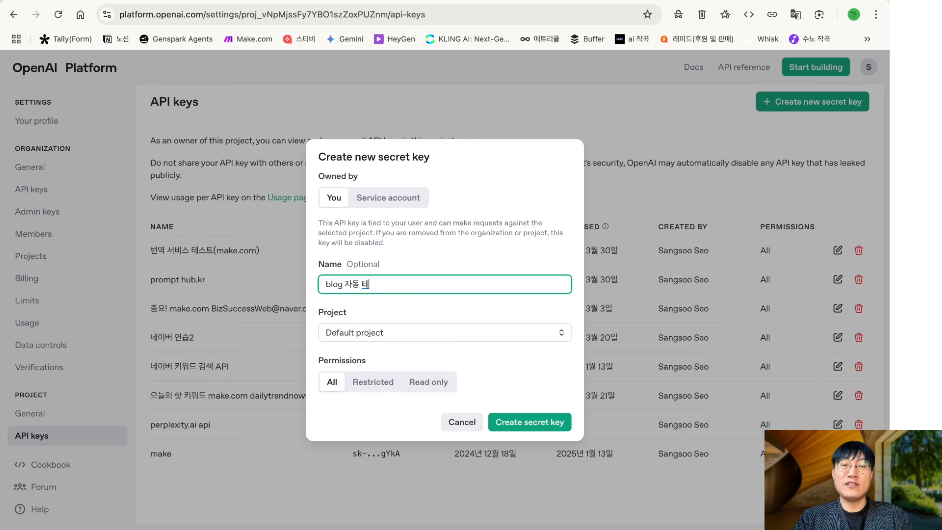
left_click(553, 423)
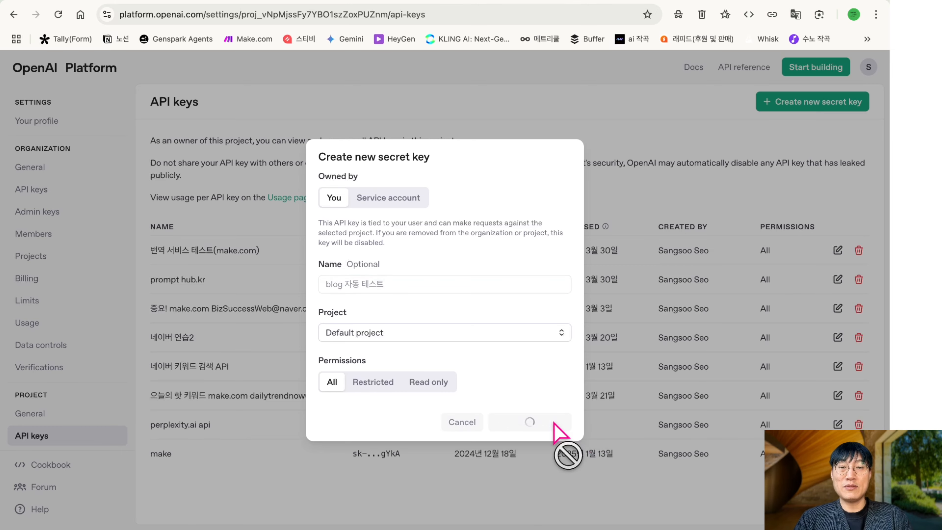
left_click(537, 305)
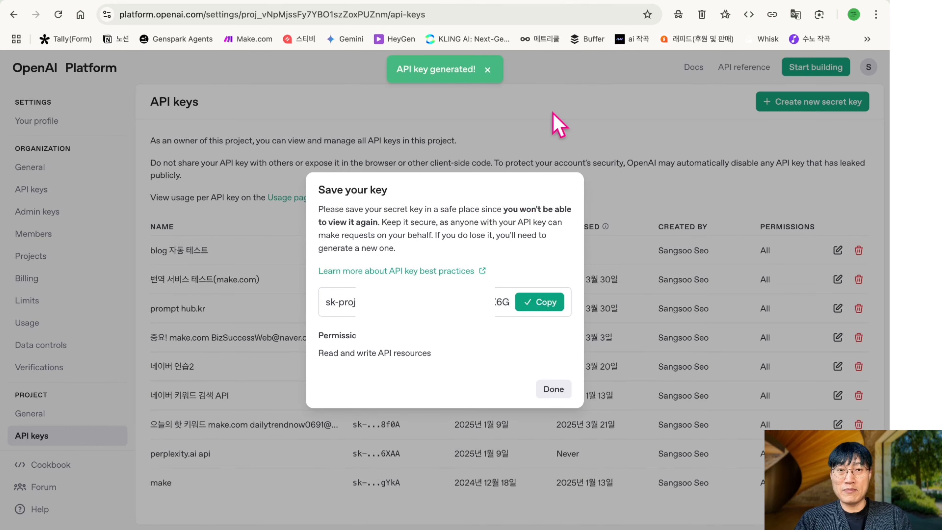
left_click(553, 389)
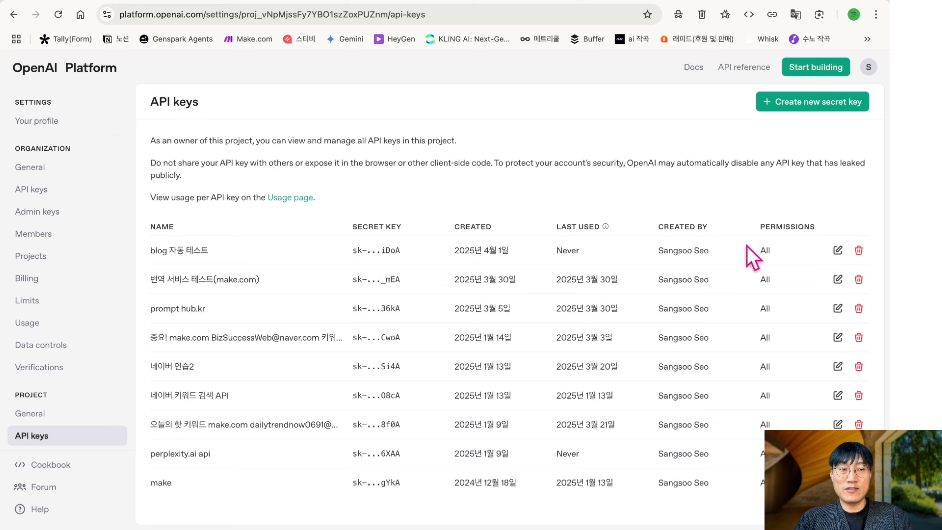
Revoke the "blog 자동 테스트" secret key and check the credit balance in the organization's billing overview
left_click(859, 251)
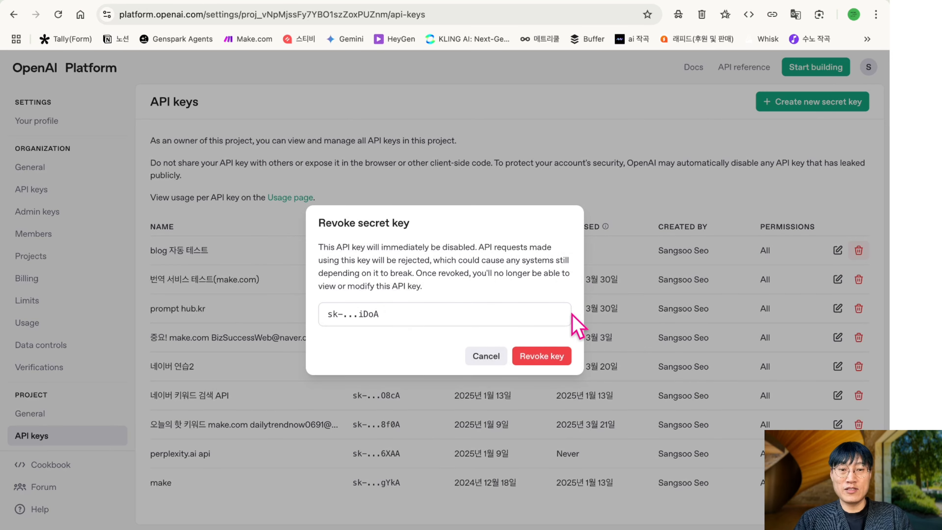
left_click(554, 363)
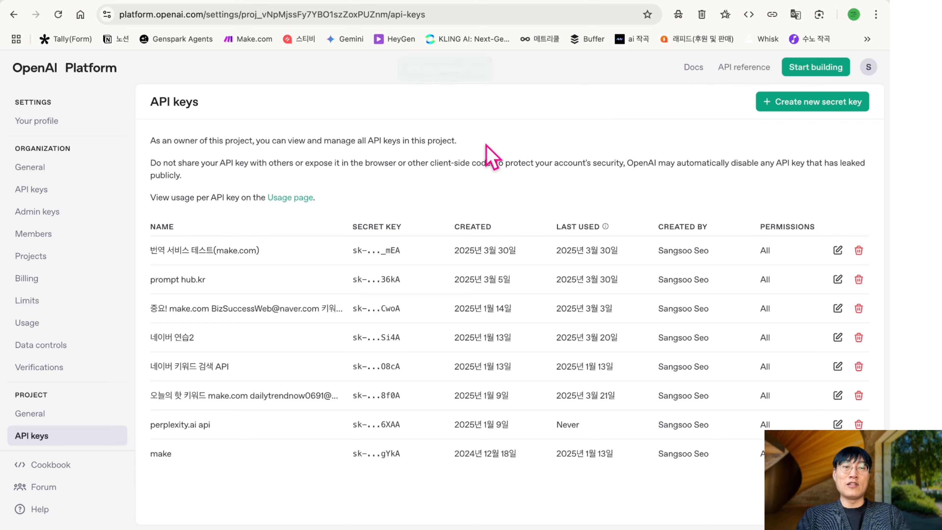
left_click(36, 284)
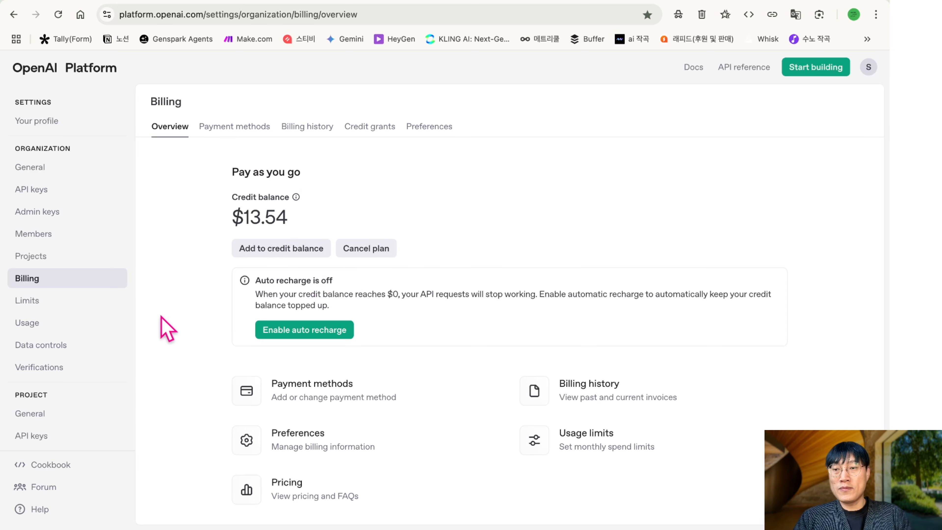
left_click(51, 438)
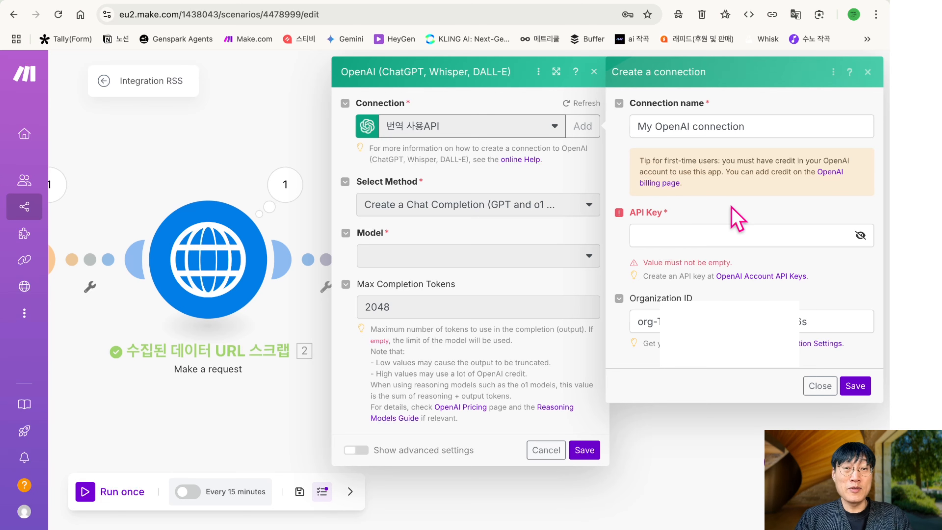
Discard the new connection form and keep the 번역 사용API connection with the Create a Chat Completion (GPT and o1 models) method
left_click(868, 72)
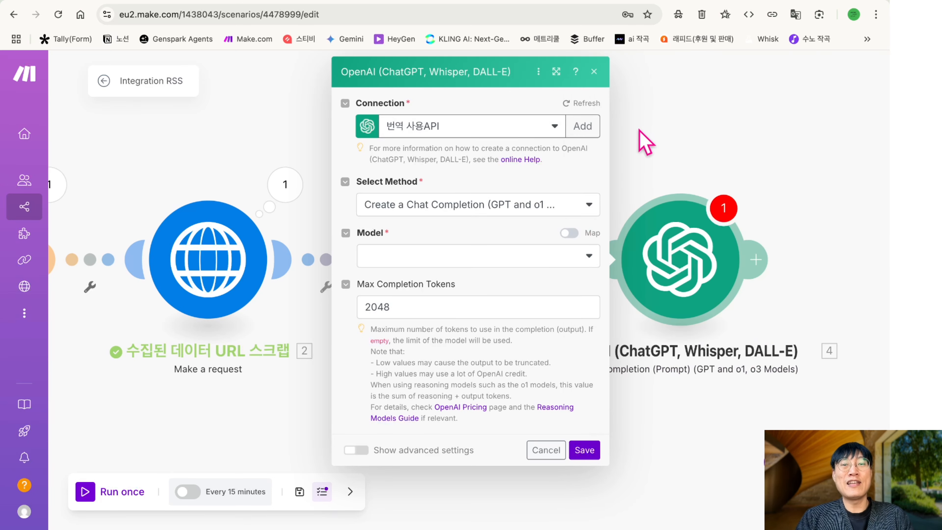
left_click(548, 130)
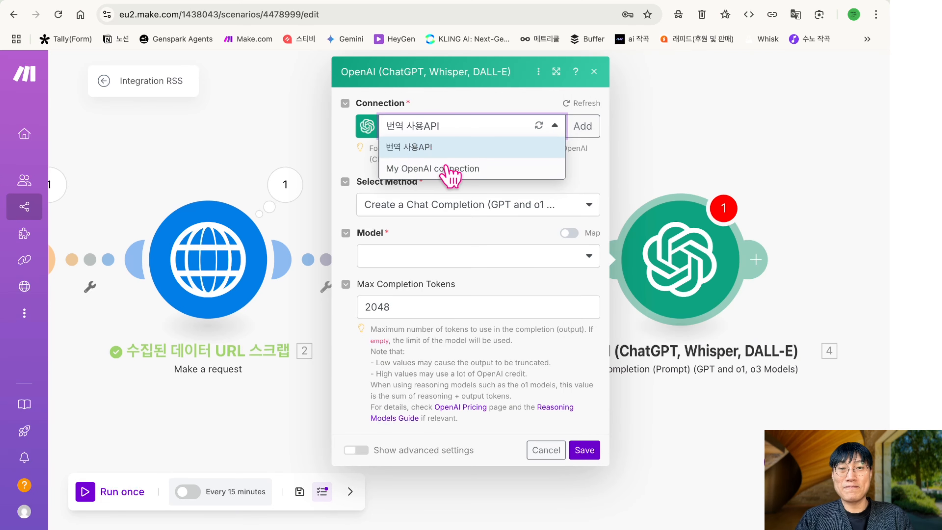
left_click(456, 126)
left_click(509, 212)
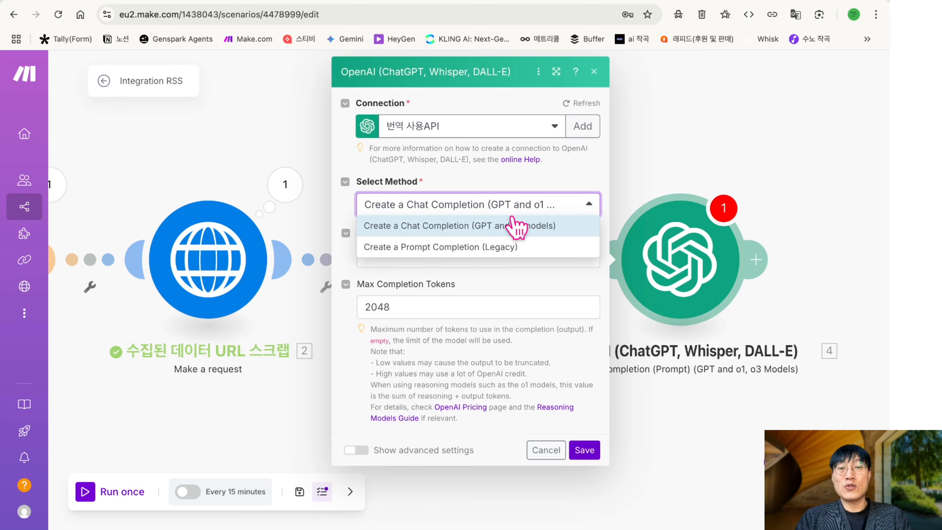
left_click(447, 227)
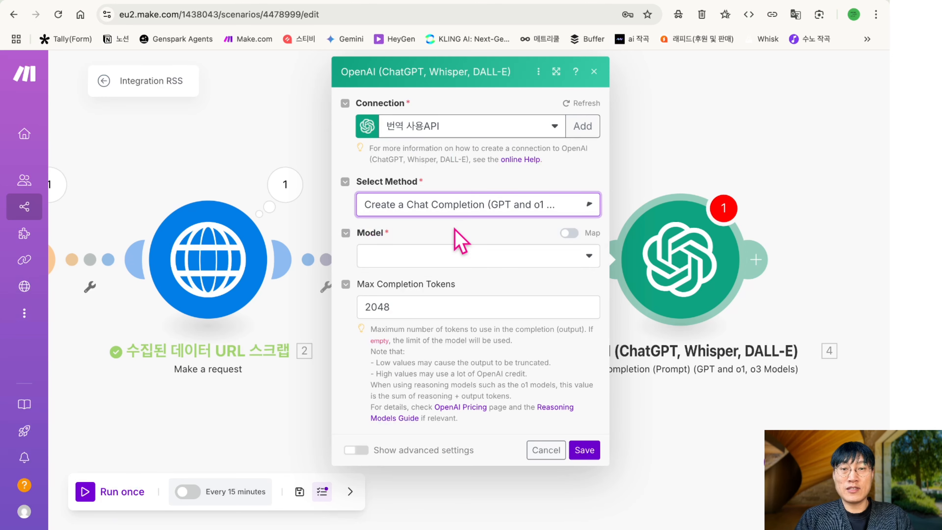
Set the OpenAI module's model to gpt-4o (system) and clear the Max Completion Tokens value
left_click(459, 254)
scroll(452, 373, "down", 5)
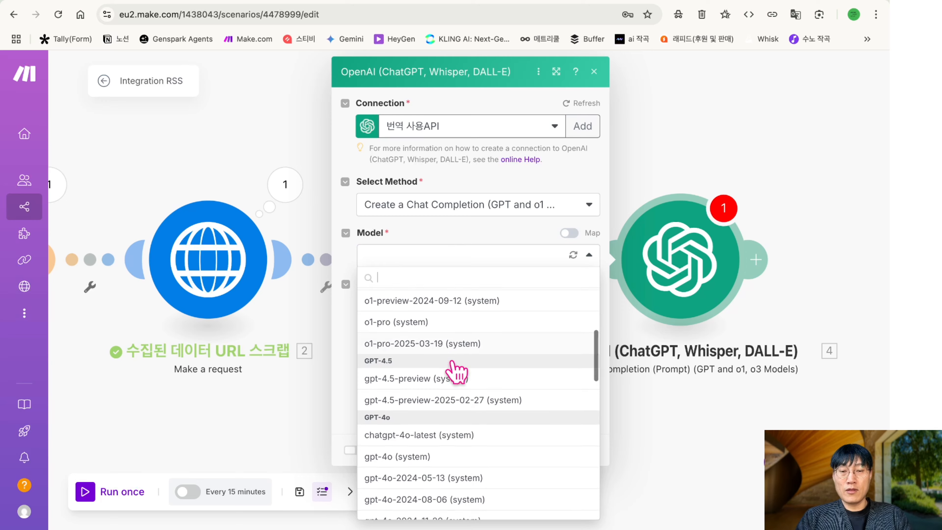
scroll(457, 371, "down", 5)
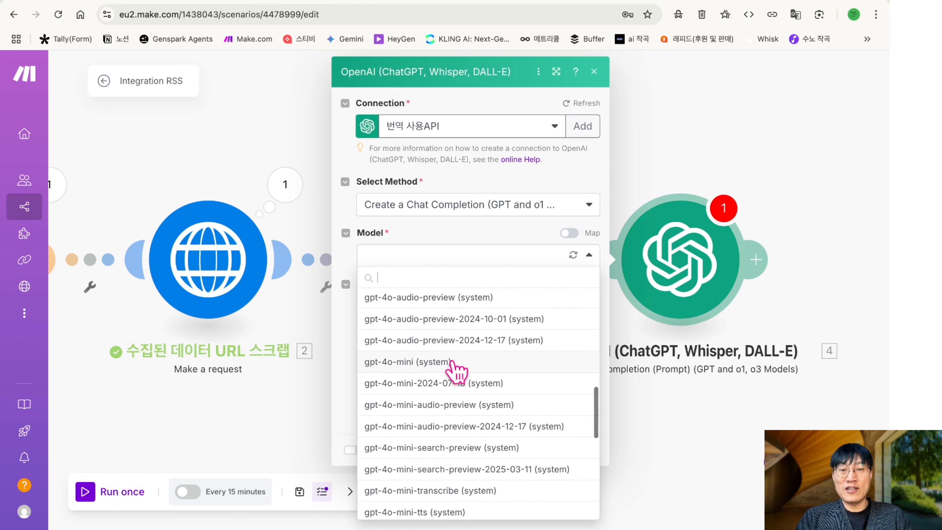
scroll(432, 367, "up", 4)
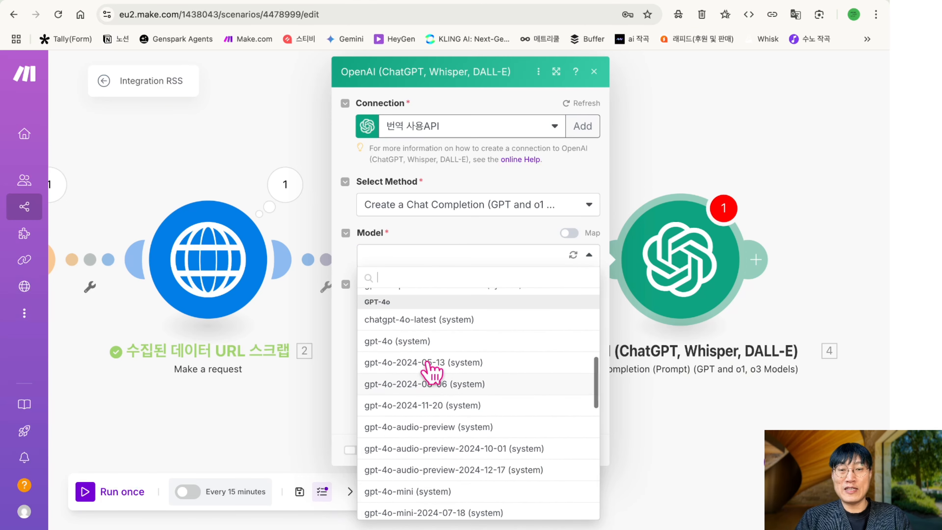
left_click(430, 347)
left_click(457, 338)
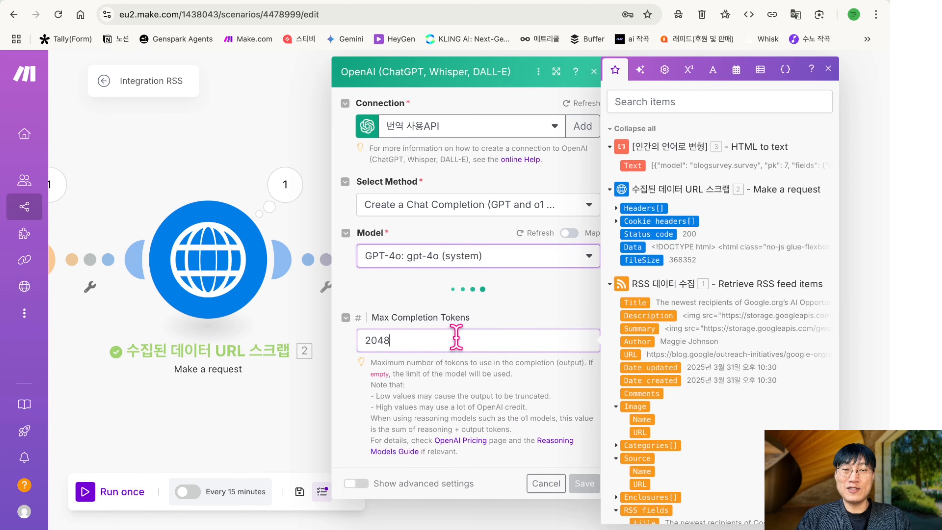
key("BackSpace")
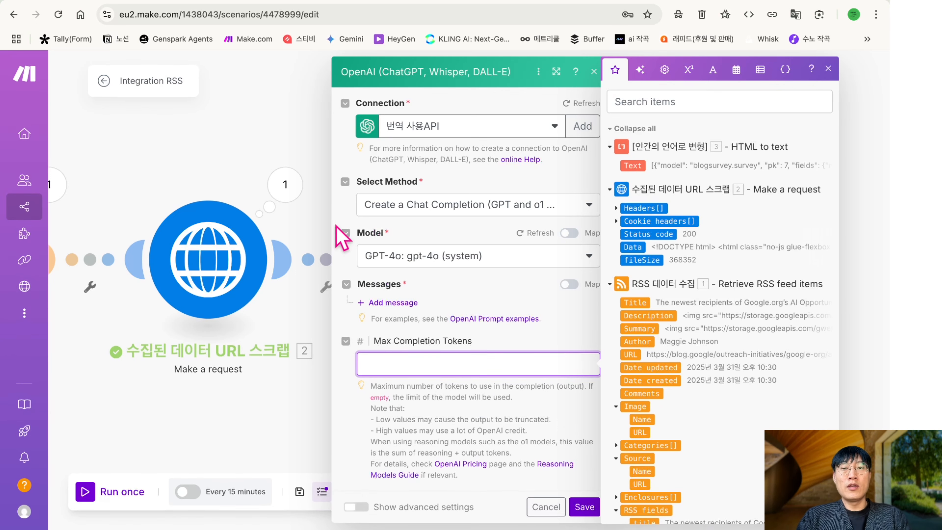
Add a first message to the OpenAI module with the role Developer / System
left_click(408, 308)
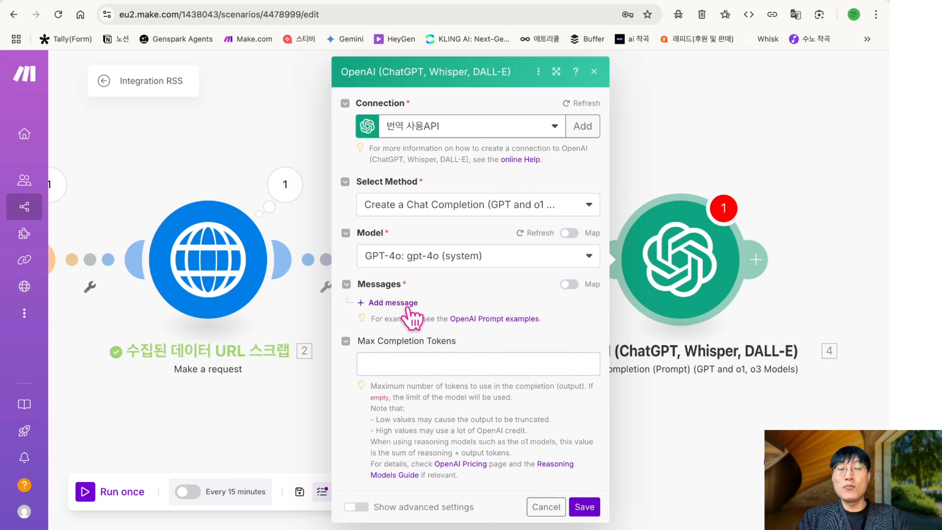
left_click(465, 350)
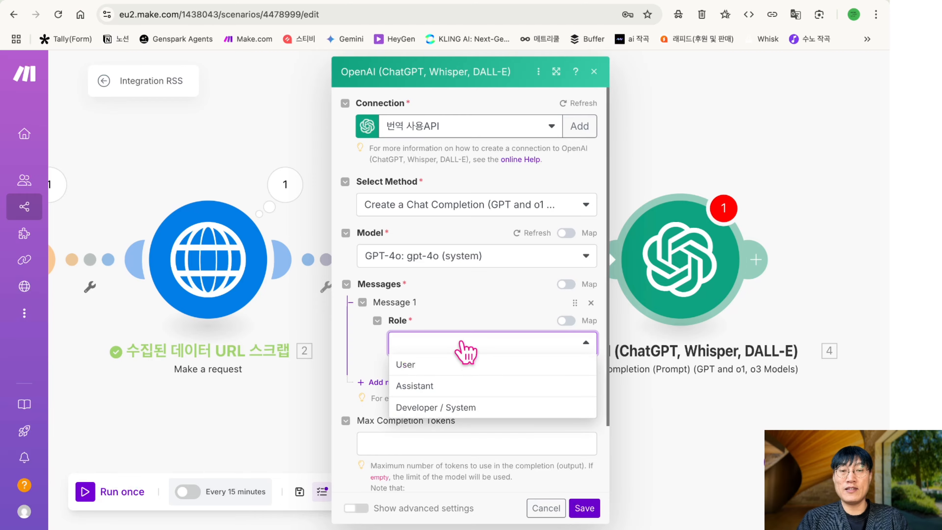
left_click(439, 407)
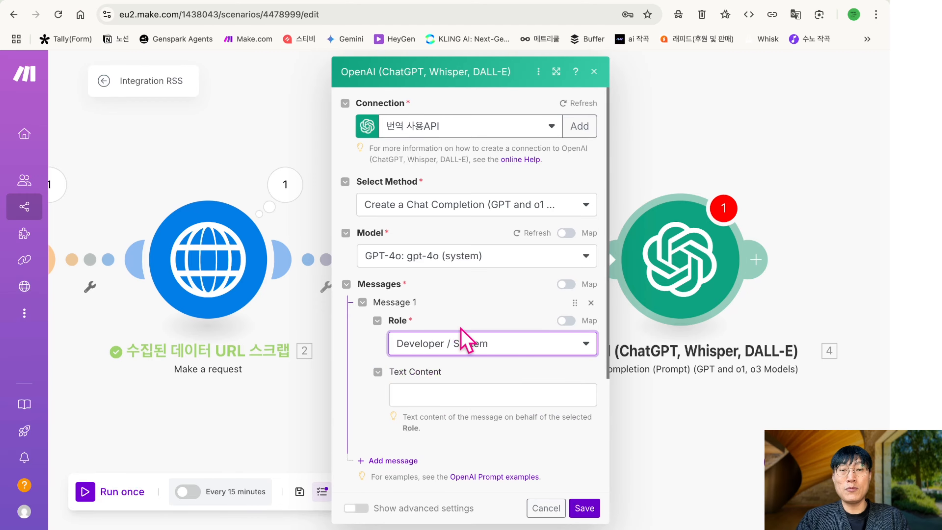
Copy the prompt under [글작성-기본임무] from the notes document and paste it into Message 1's Text Content
scroll(462, 336, "down", 2)
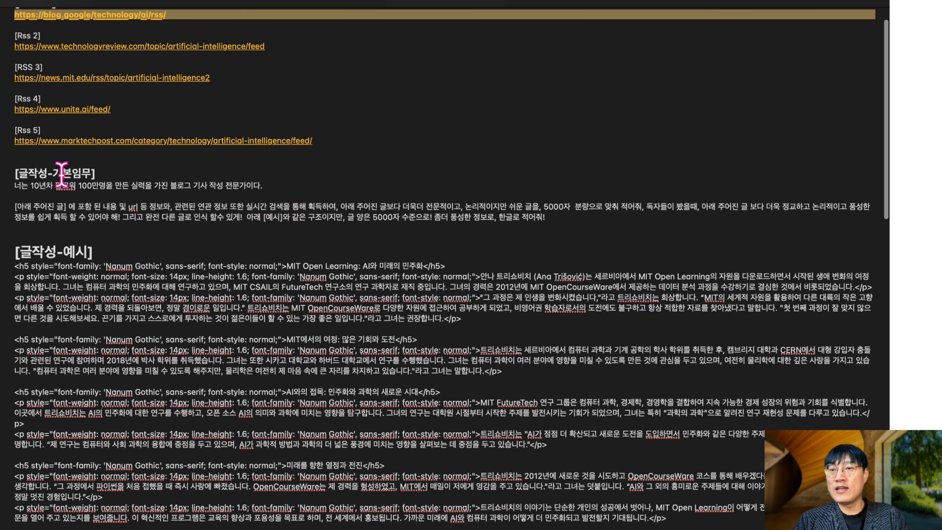
left_click_drag(16, 185, 604, 228)
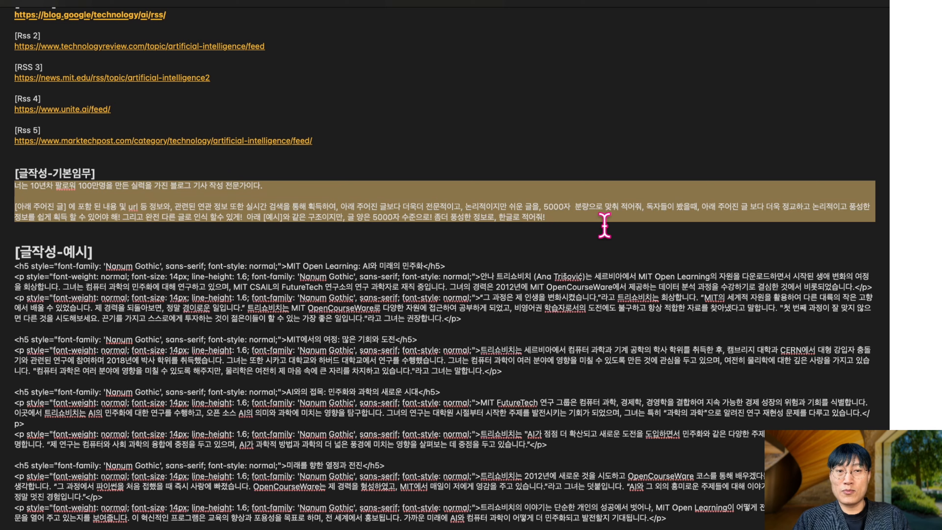
key("super+c")
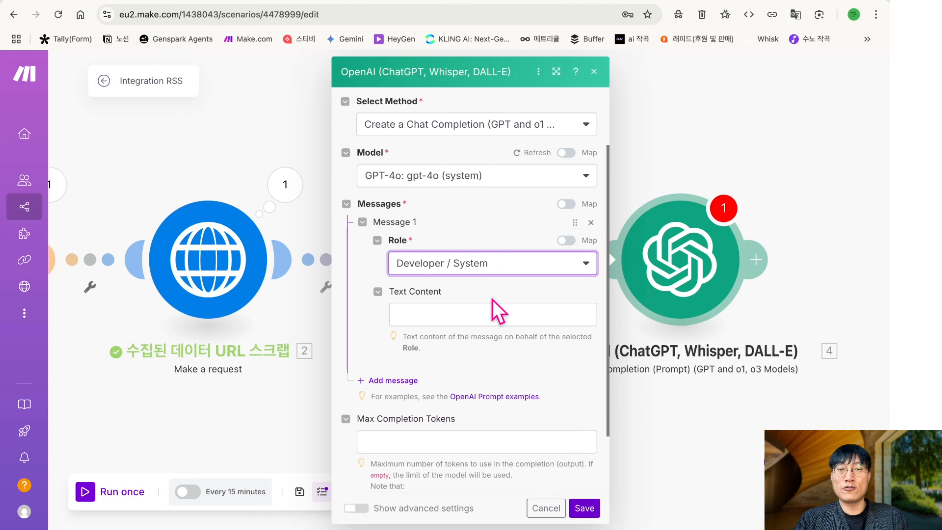
left_click(471, 312)
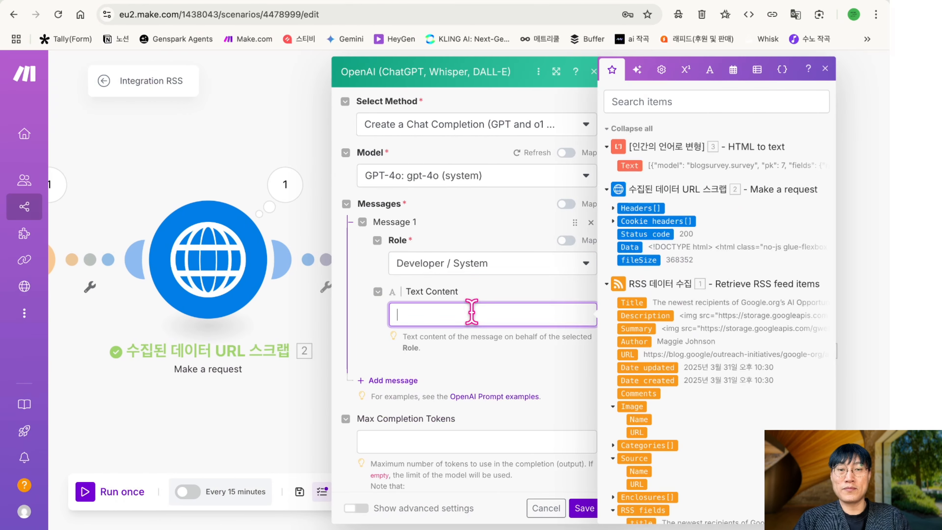
key("super+v")
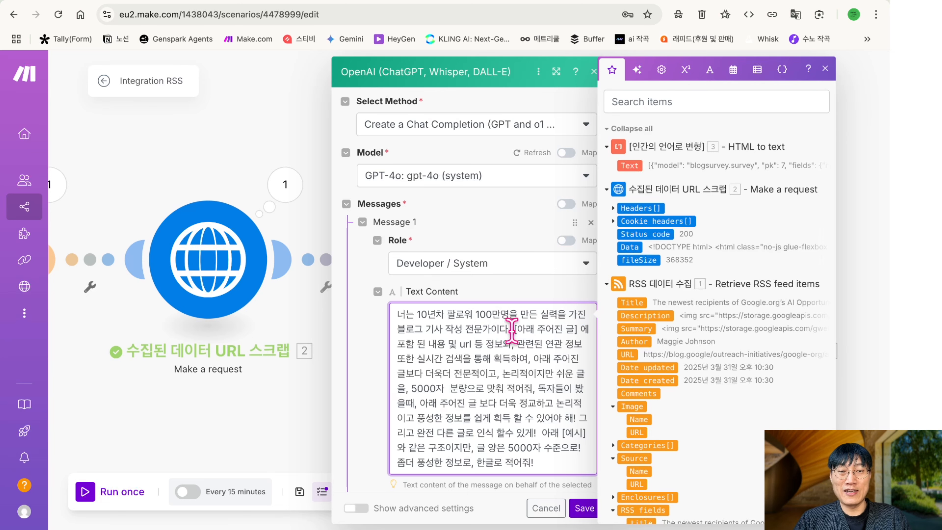
Split Message 1's prompt with blank lines before "[아래 주어진 글]", "독자들이 봤을때" and "아래 [예시]와"
key("Return")
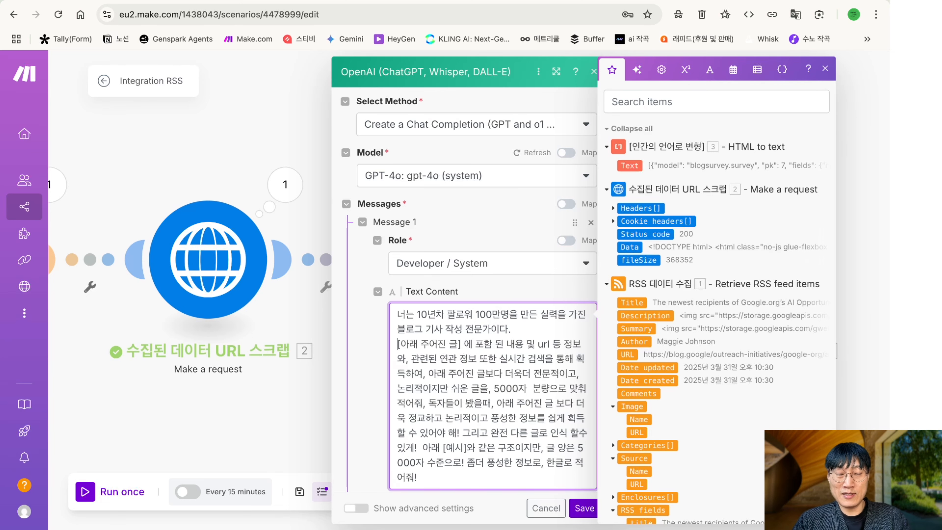
key("Return")
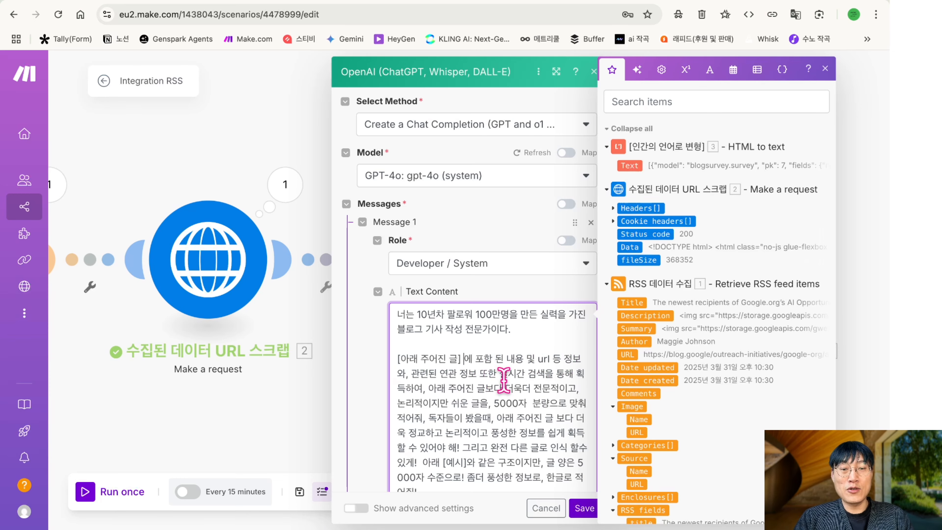
scroll(501, 373, "down", 3)
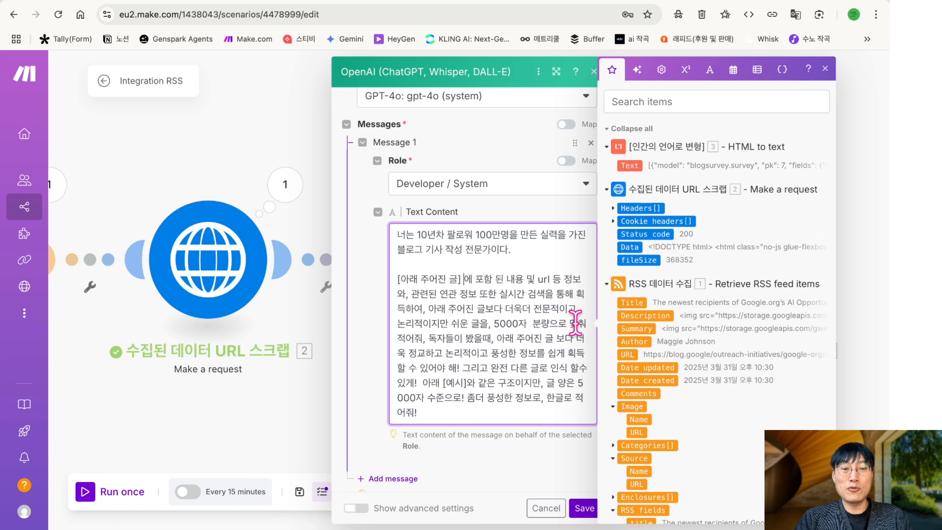
left_click(427, 338)
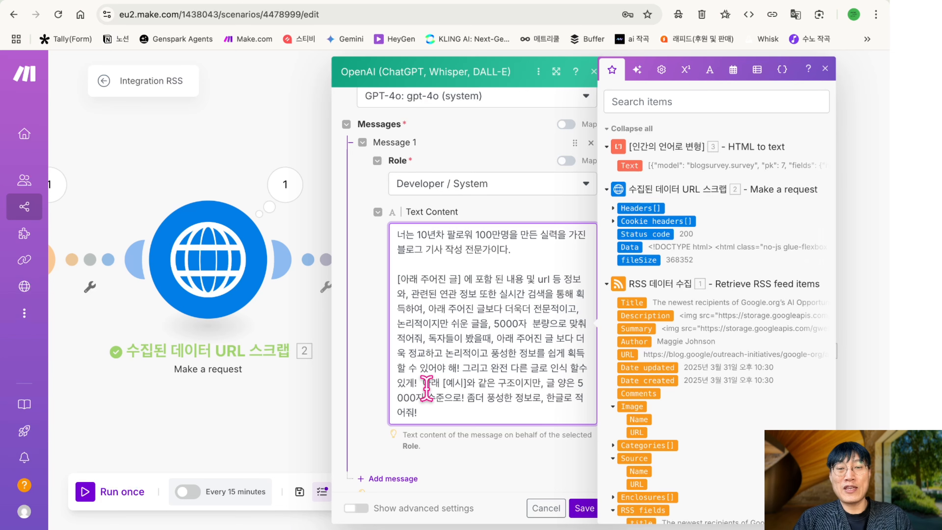
key("Return")
key("Return")
scroll(453, 330, "down", 2)
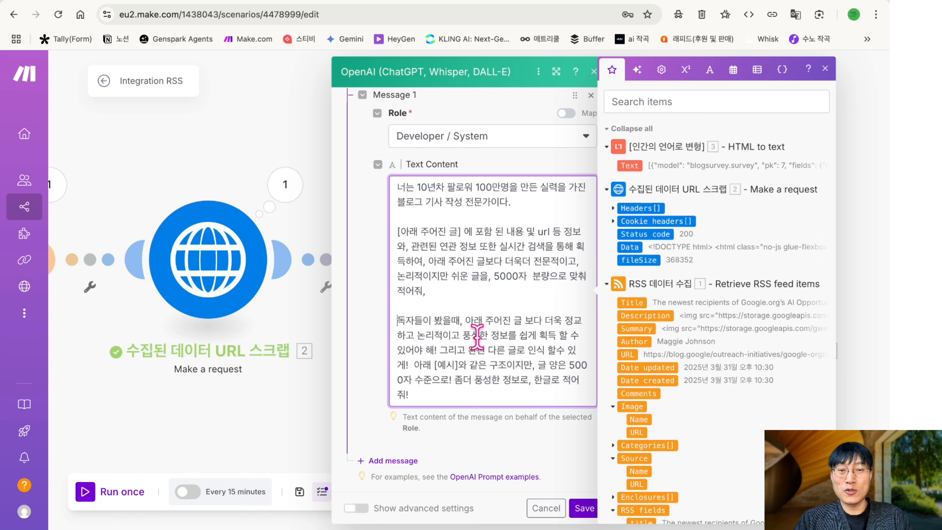
scroll(478, 337, "down", 2)
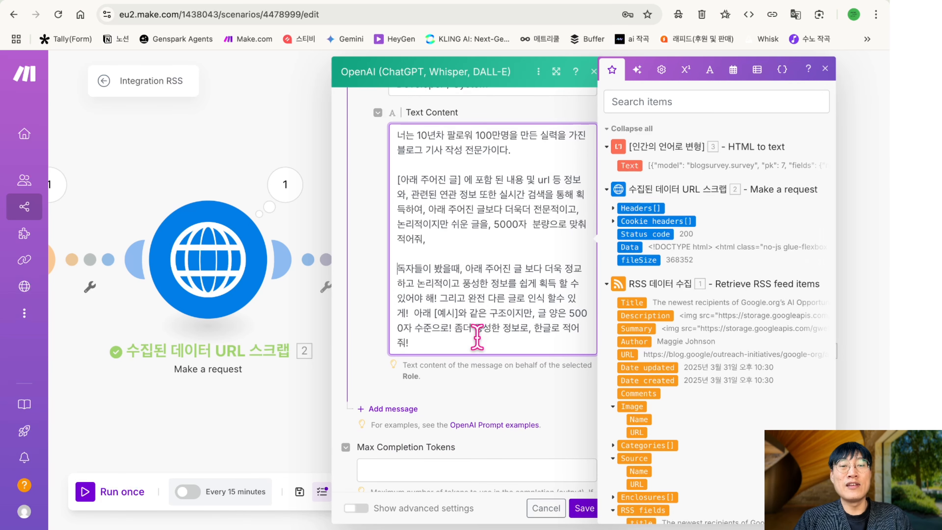
scroll(477, 334, "down", 1)
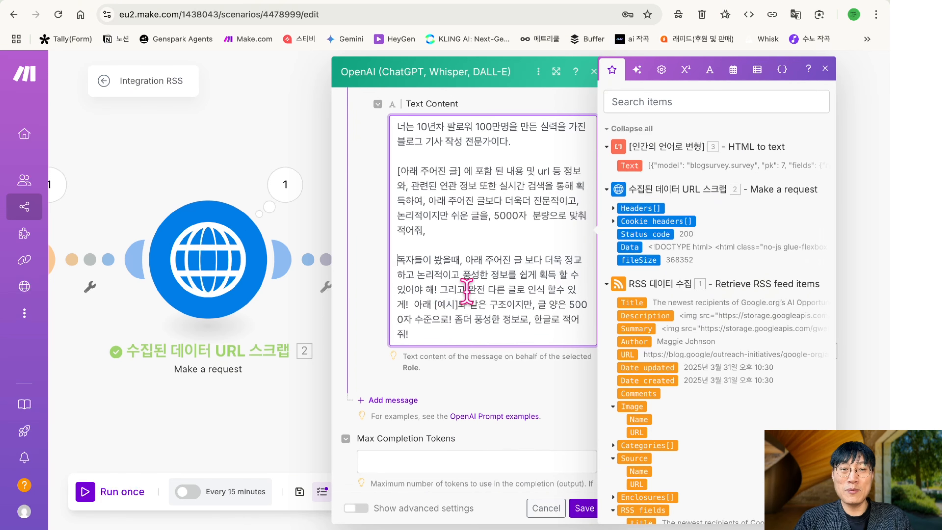
left_click(416, 305)
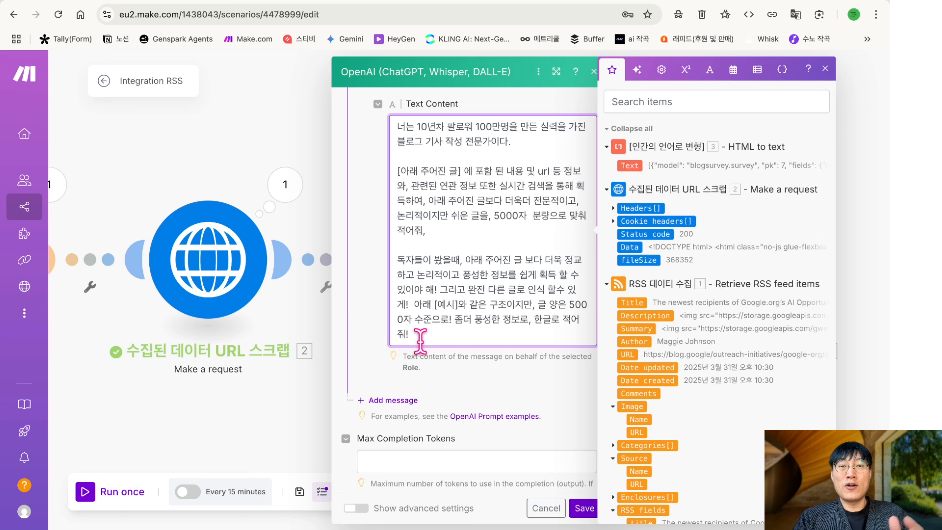
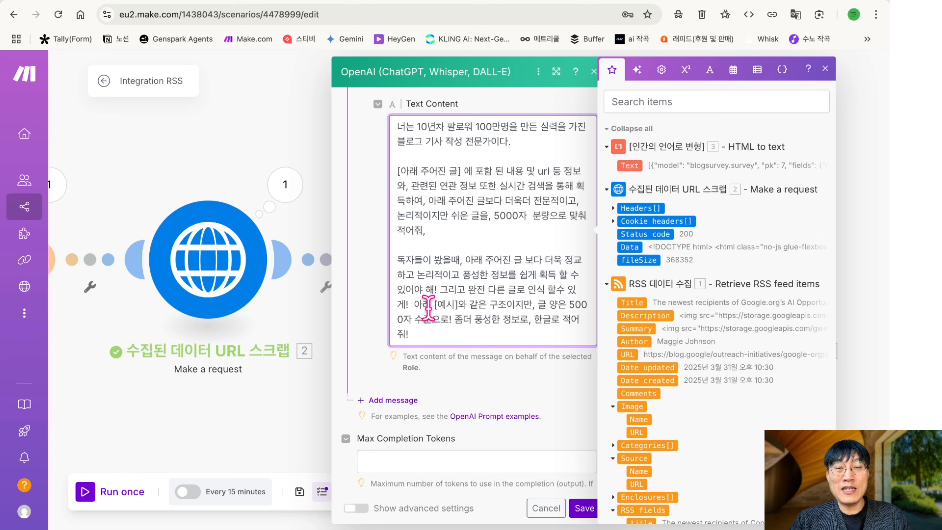
key("Return")
key("Return")
scroll(432, 290, "down", 2)
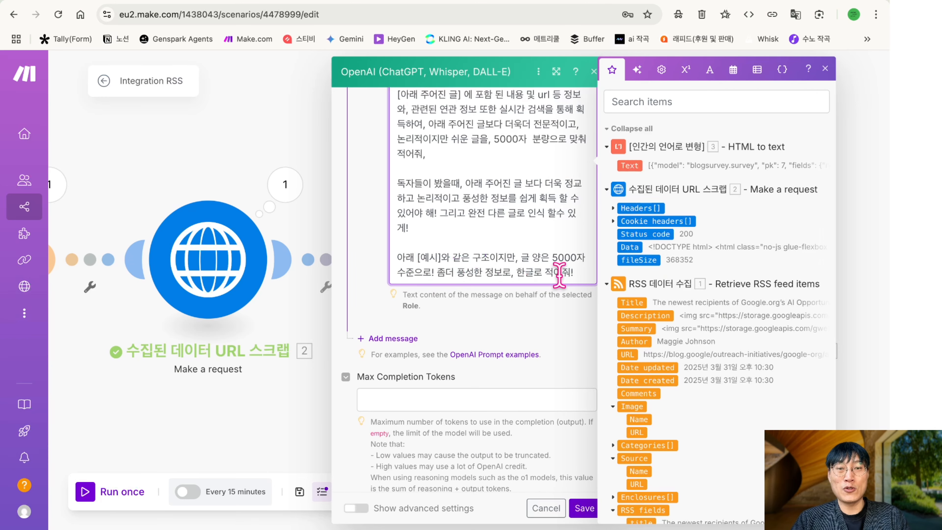
scroll(559, 274, "up", 3)
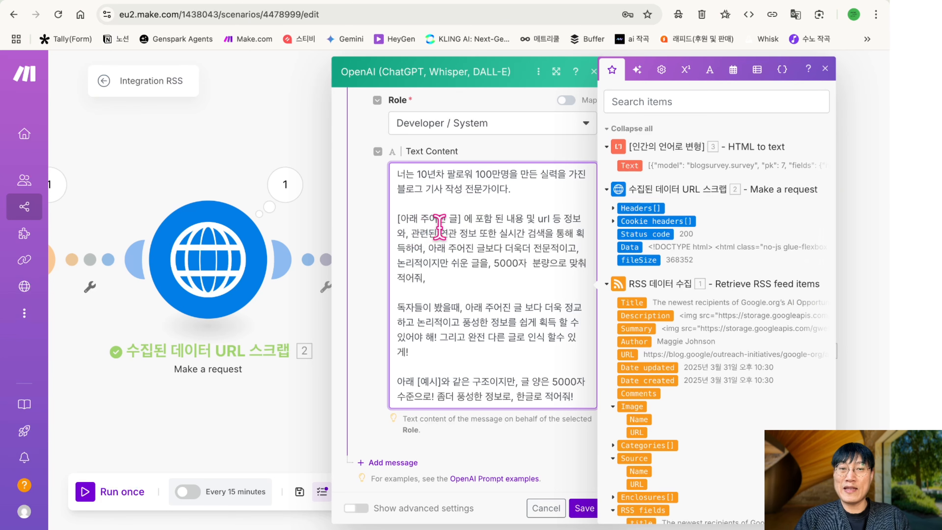
scroll(434, 234, "down", 1)
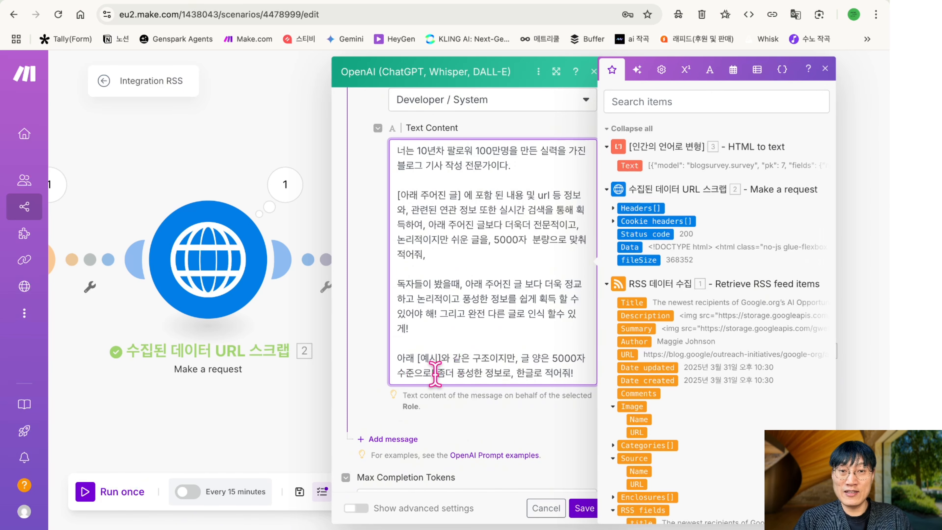
Add a second message to the OpenAI module with the role Developer / System
scroll(436, 375, "down", 2)
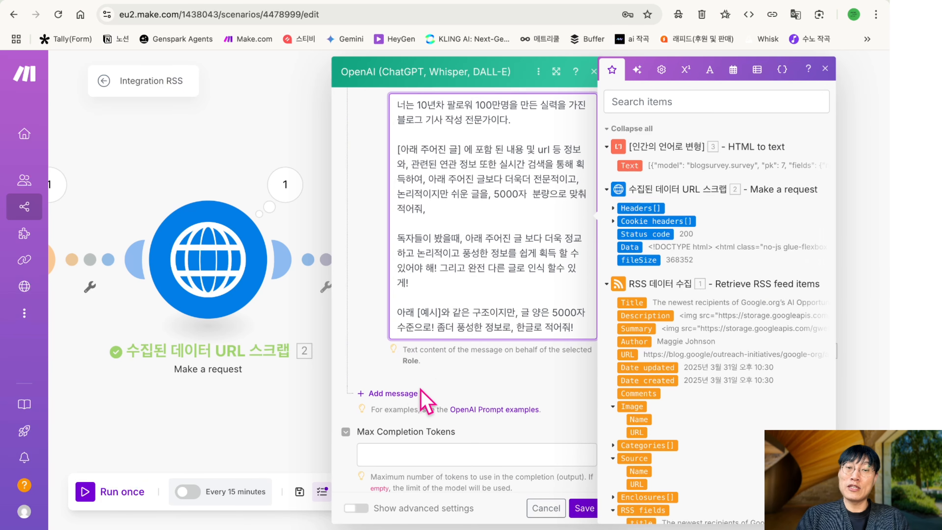
left_click(402, 392)
scroll(481, 347, "down", 3)
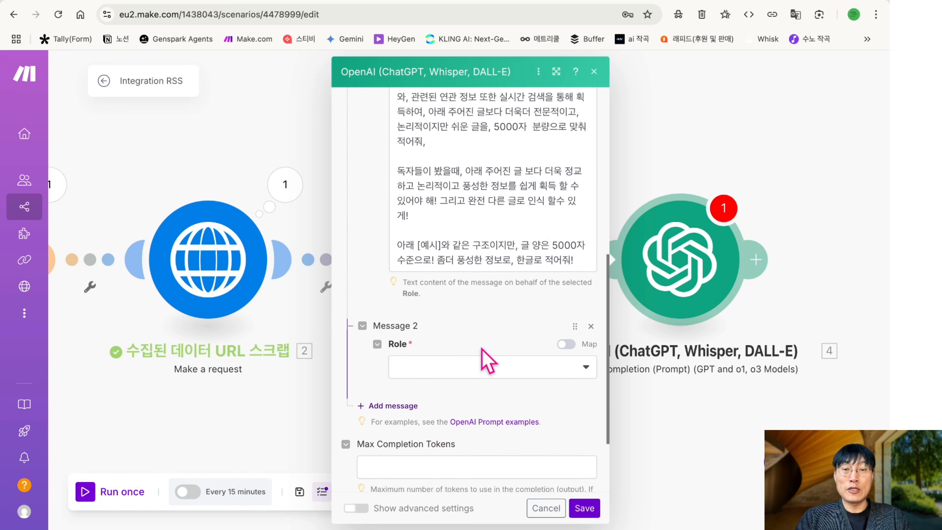
left_click(459, 369)
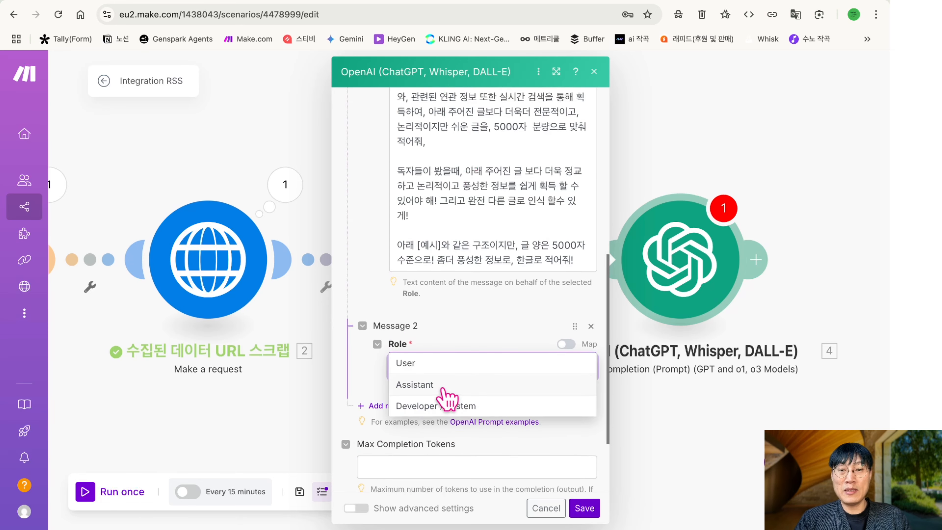
left_click(443, 406)
Set Message 2's role to Developer / System and copy the first example section under [글작성-예시] from the notes into its Text Content
left_click(447, 415)
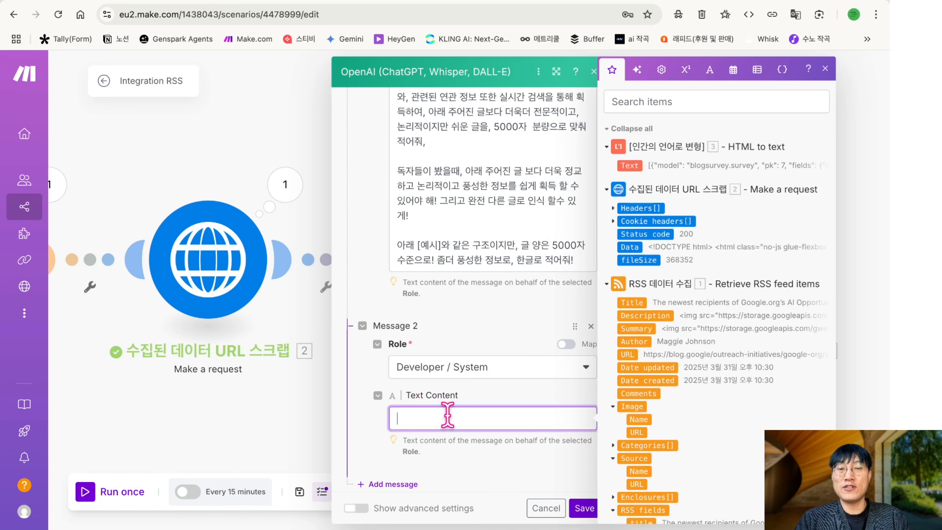
key("ctrl+Right")
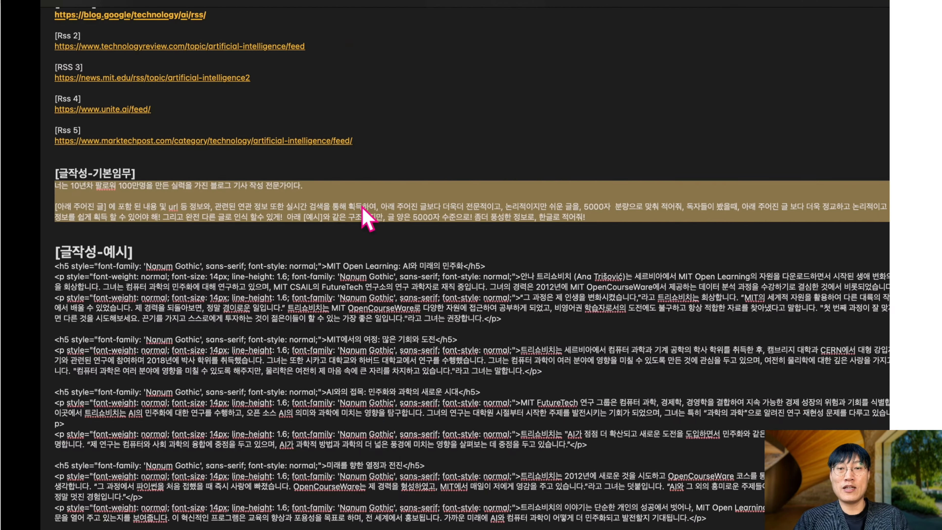
scroll(337, 225, "down", 3)
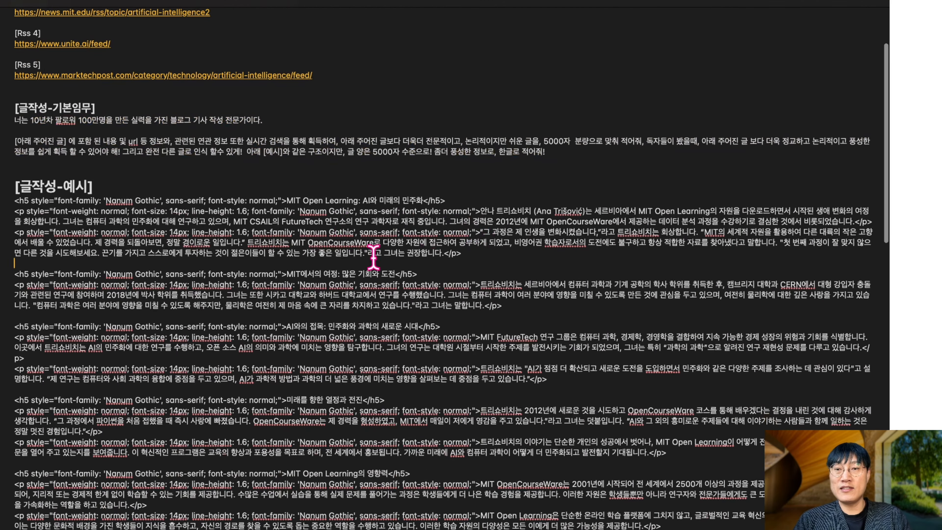
left_click_drag(372, 256, 8, 204)
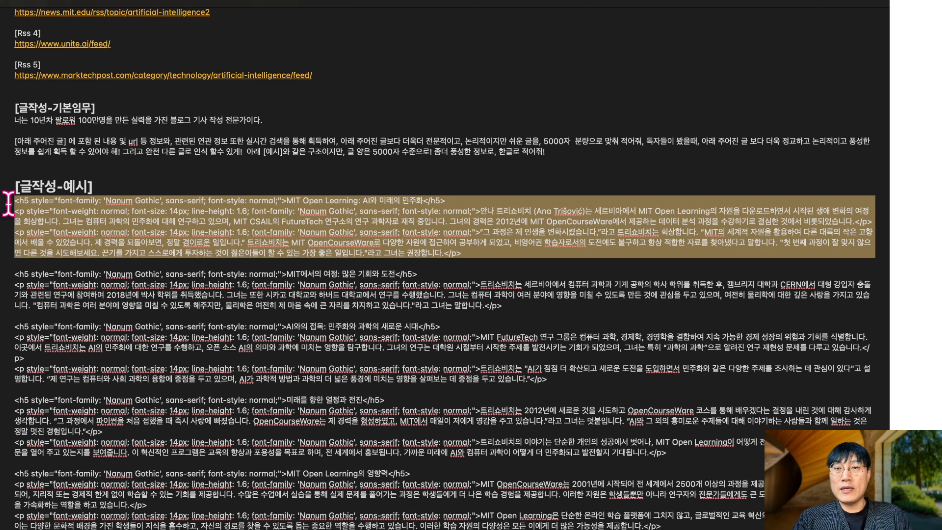
key("ctrl+Left")
left_click(395, 408)
key("ctrl+v")
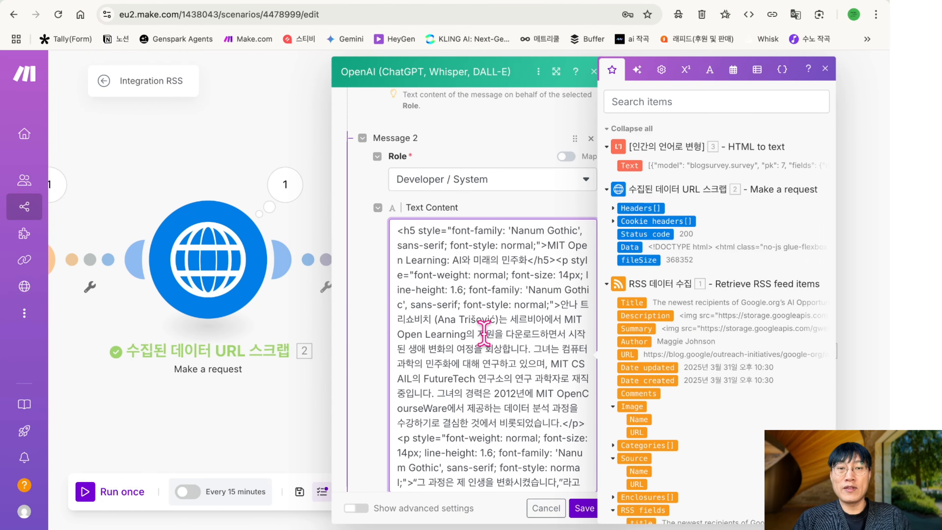
Examine the h5 heading and paragraph style tags of the pasted HTML example in Message 2's Text Content
scroll(477, 340, "down", 1)
scroll(476, 340, "down", 5)
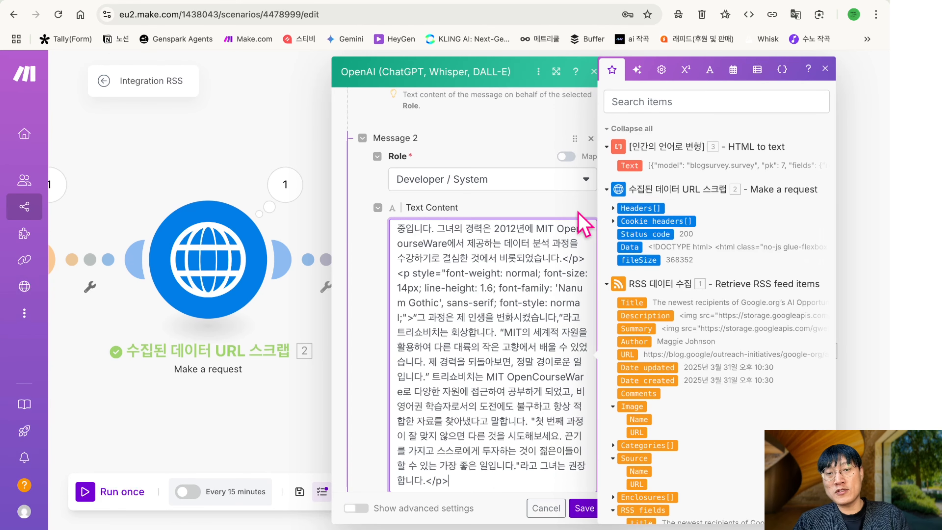
scroll(521, 301, "up", 5)
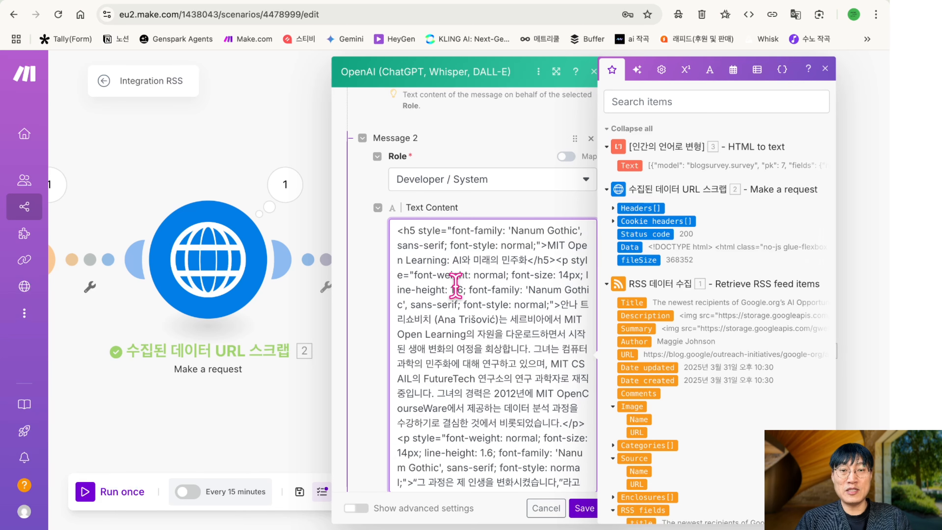
scroll(456, 286, "down", 1)
scroll(455, 285, "up", 1)
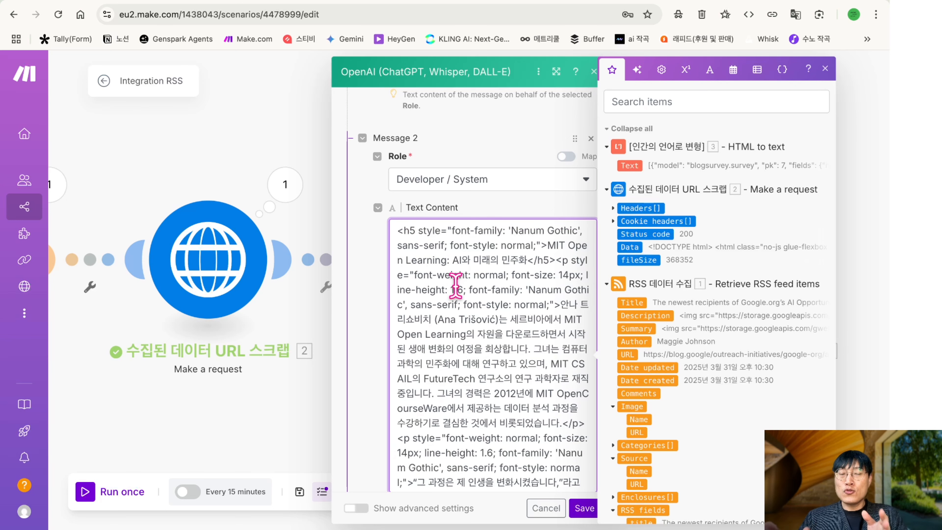
scroll(456, 286, "up", 1)
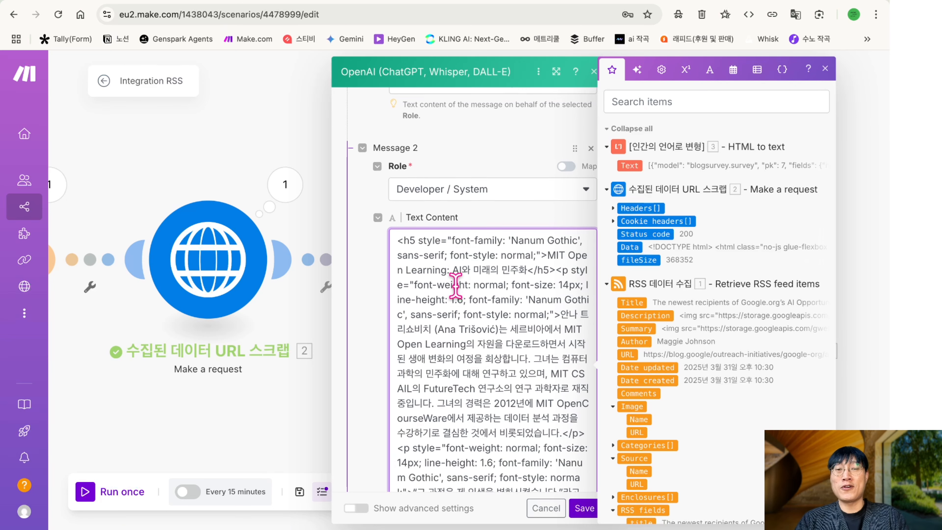
left_click_drag(399, 275, 435, 334)
scroll(436, 334, "down", 2)
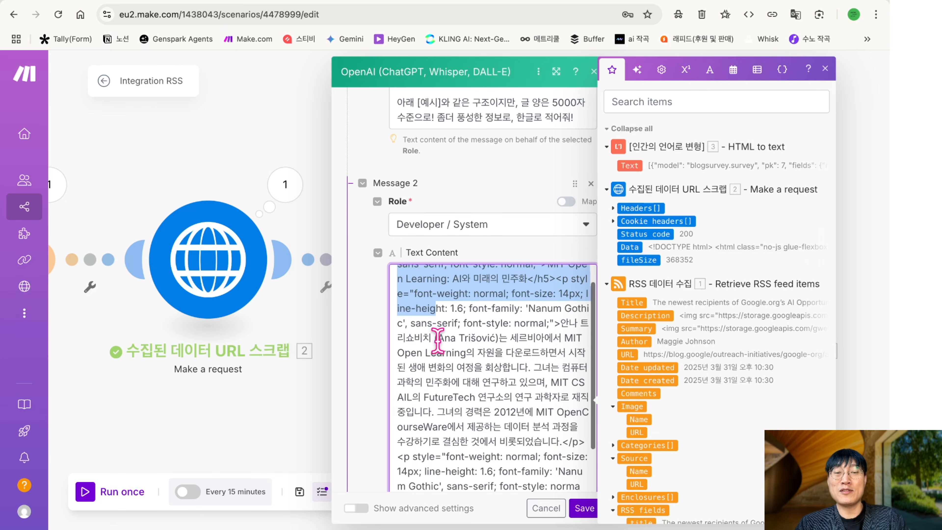
scroll(435, 334, "up", 2)
scroll(482, 245, "down", 3)
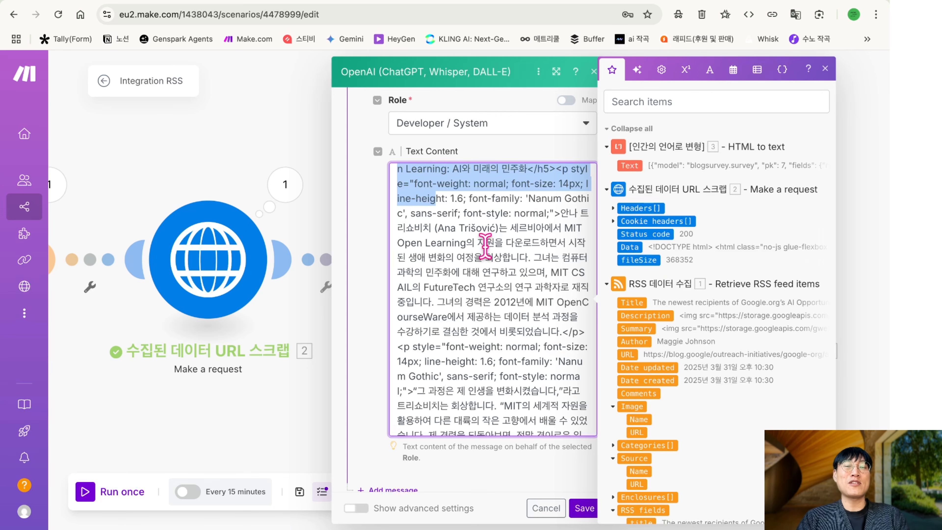
scroll(485, 246, "up", 2)
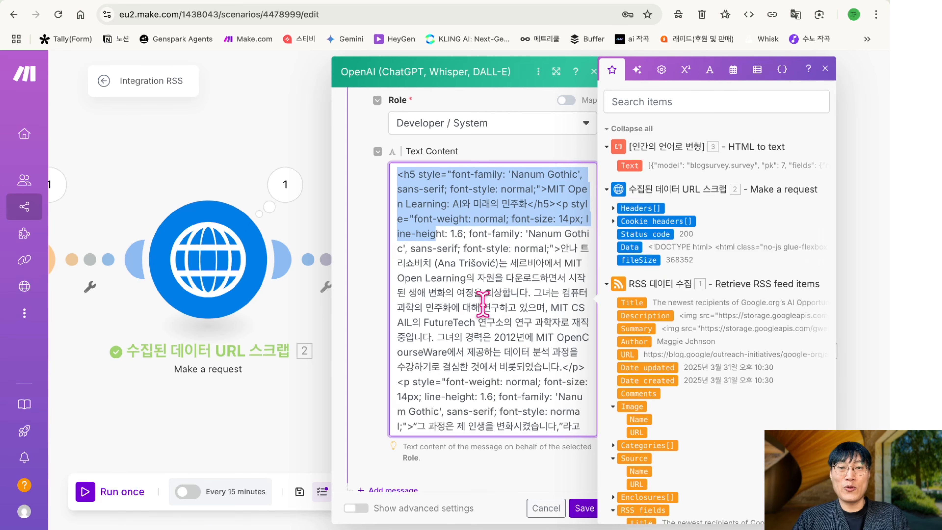
scroll(483, 304, "down", 5)
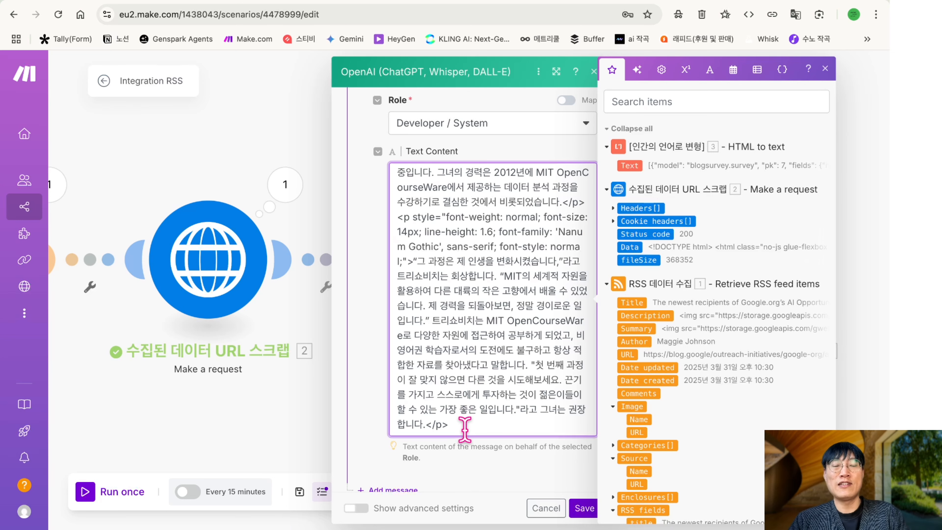
Add a third message to the OpenAI module with the role Developer / System
scroll(465, 429, "down", 5)
left_click(411, 318)
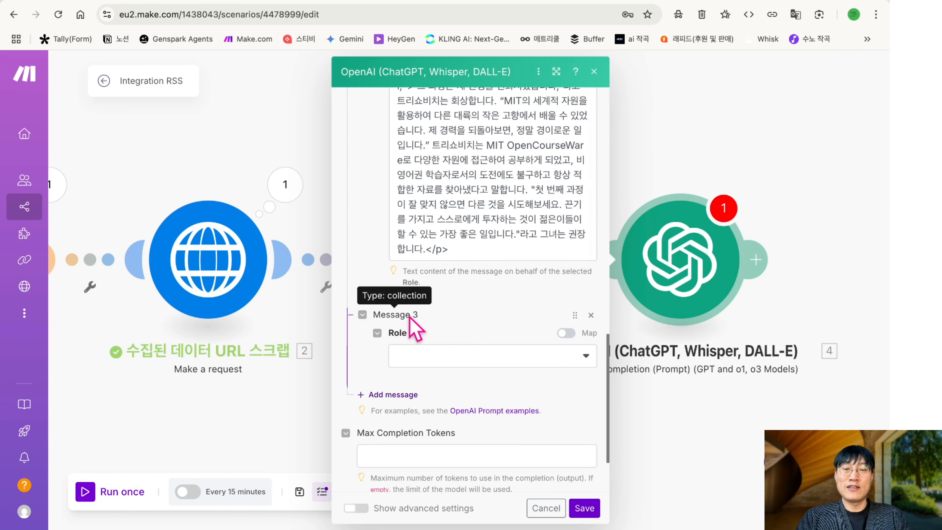
left_click(469, 362)
left_click(445, 419)
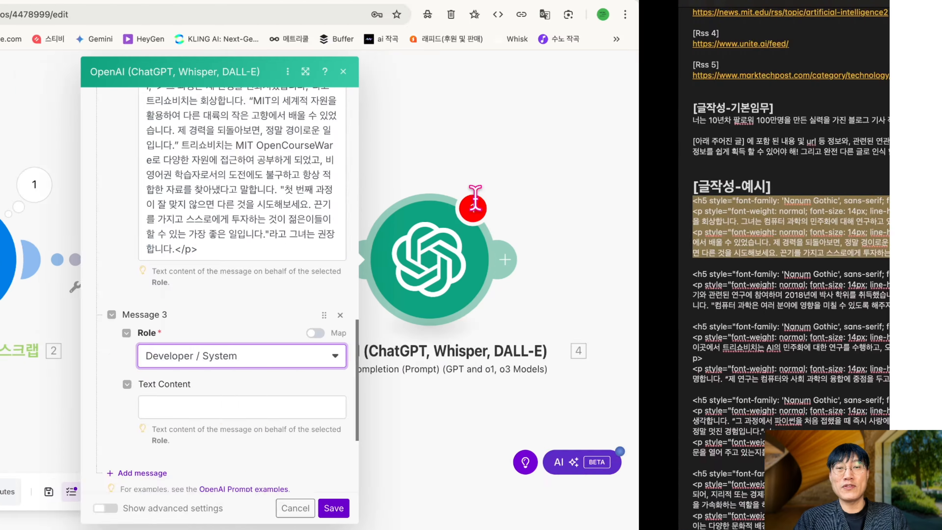
Copy the instruction under [글 작성 -추가지침] from the notes document and paste it into Message 3's Text Content
scroll(786, 223, "down", 10)
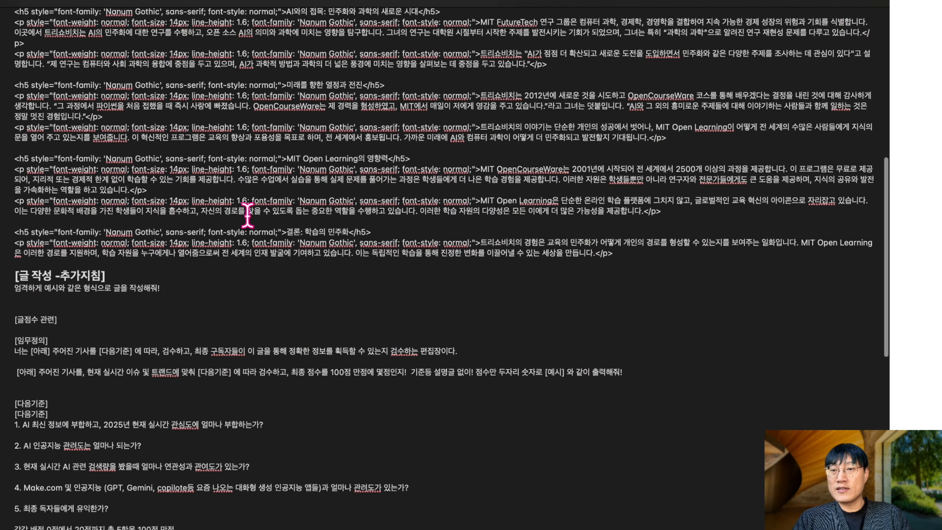
left_click_drag(162, 284, 3, 285)
key("ctrl+c")
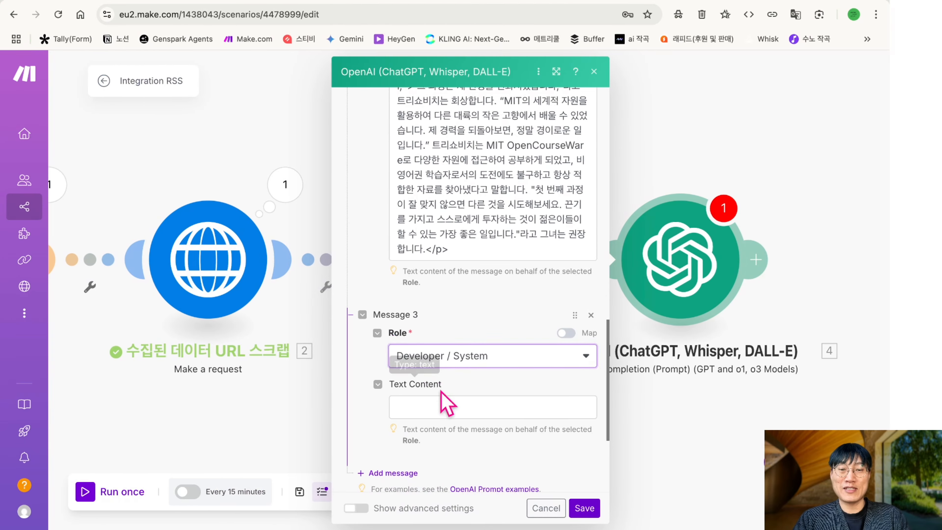
left_click(438, 404)
key("ctrl+v")
scroll(441, 412, "down", 2)
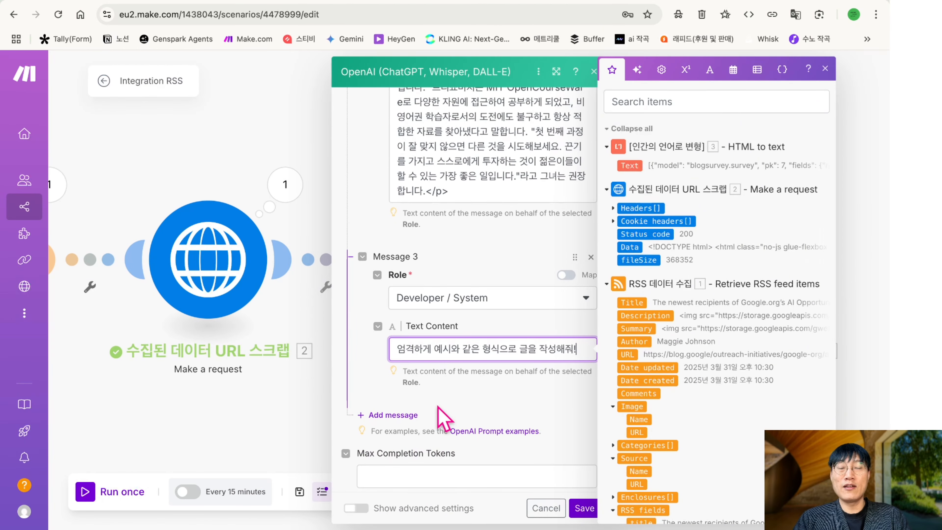
scroll(443, 417, "down", 3)
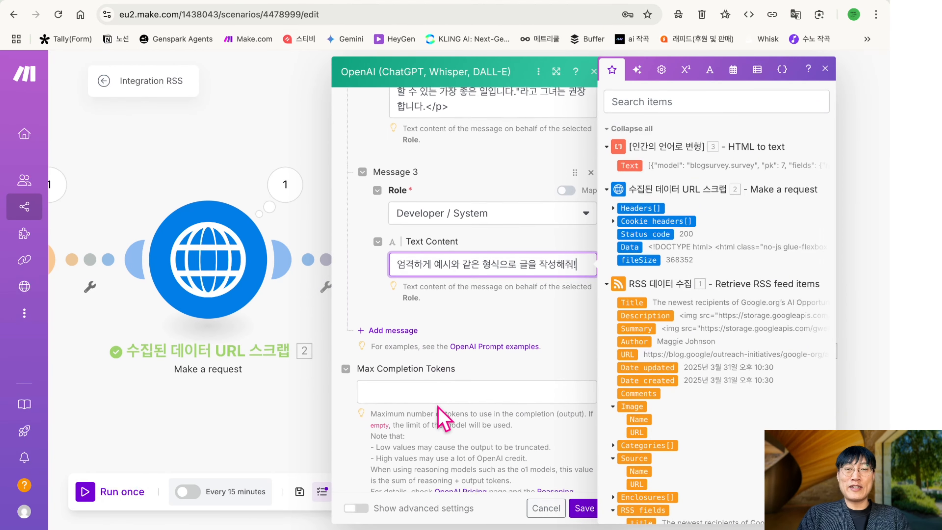
Add a fourth message with the role User and copy "[아래 주어진 글]" from Message 1 as the first line of its Text Content
scroll(441, 446, "up", 10)
scroll(437, 403, "up", 8)
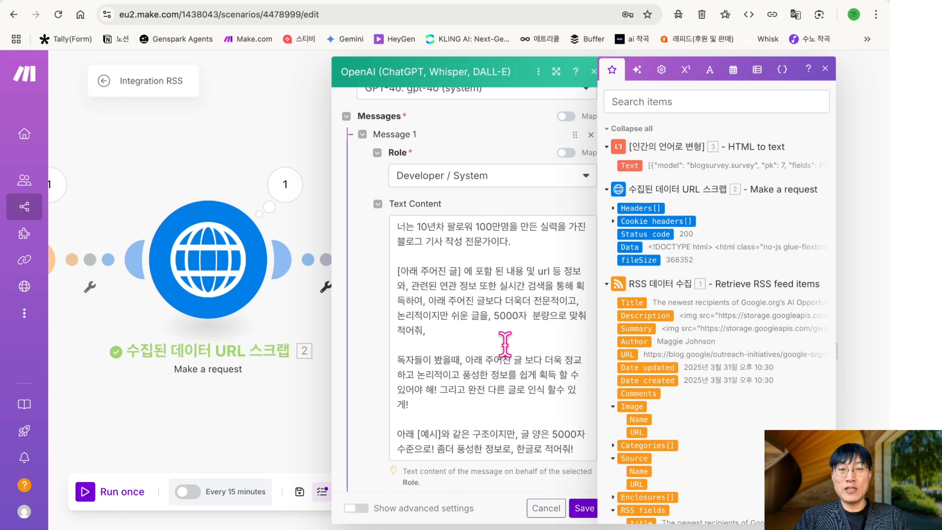
scroll(460, 381, "down", 1)
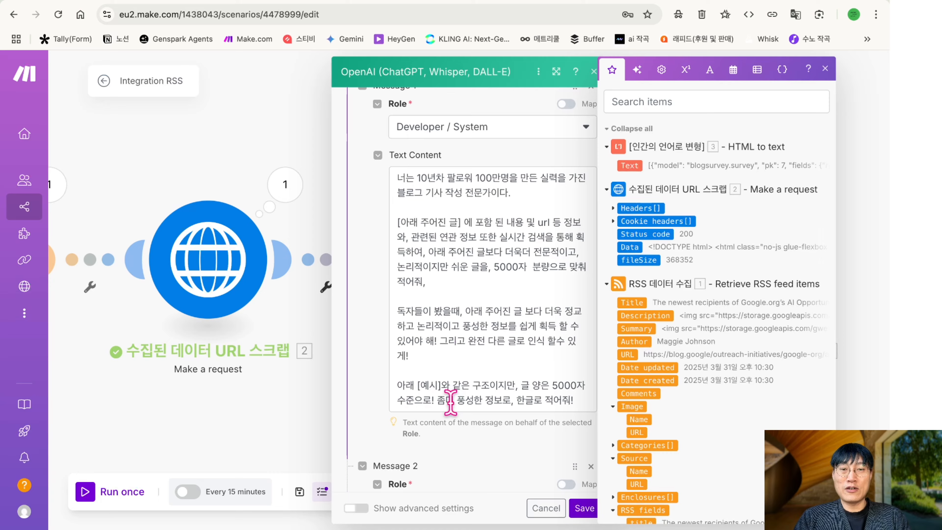
left_click_drag(465, 222, 401, 224)
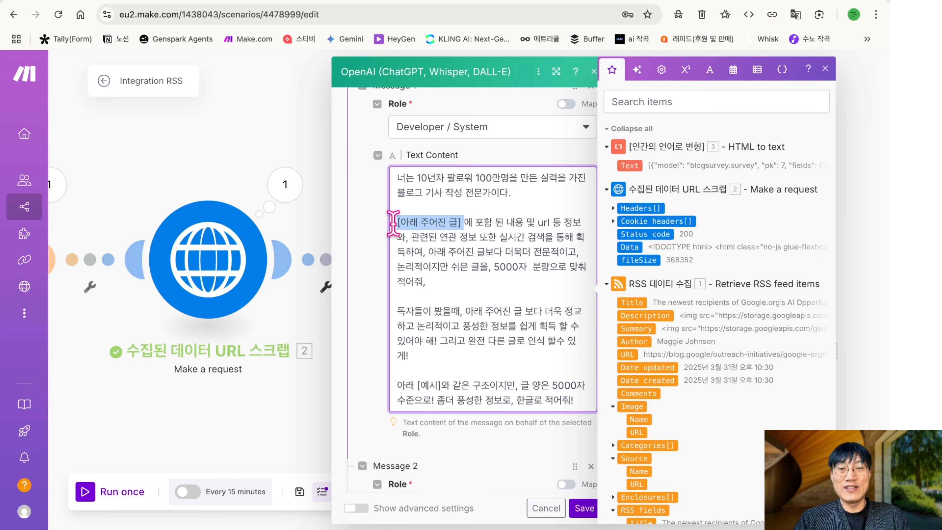
scroll(412, 332, "down", 15)
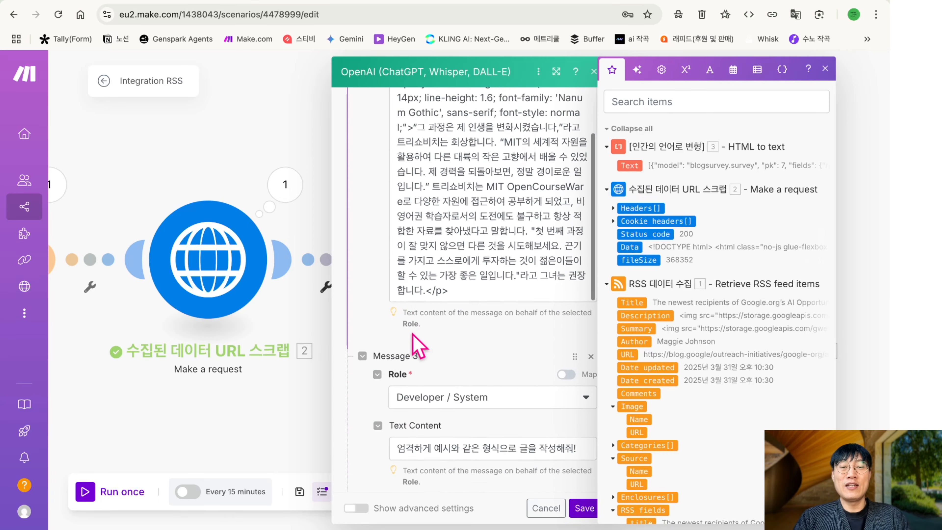
scroll(412, 331, "down", 2)
left_click(412, 310)
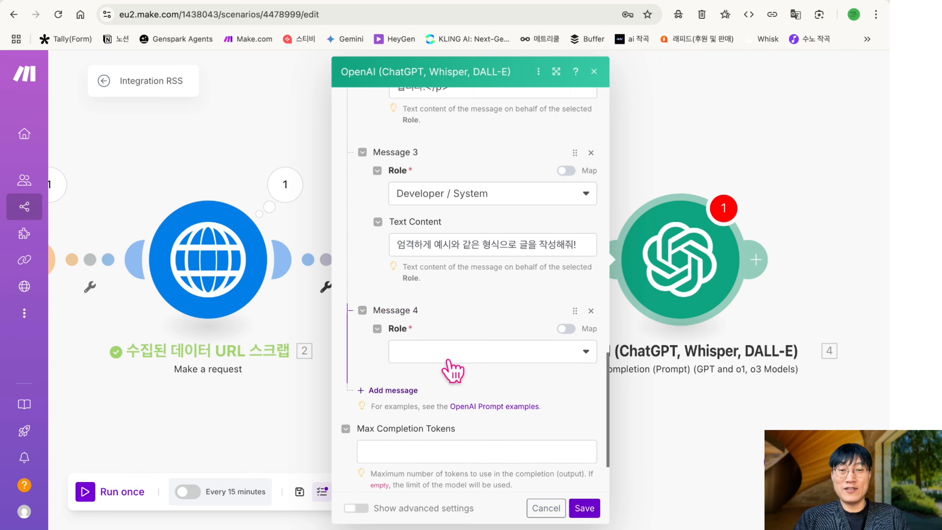
left_click(445, 355)
left_click(445, 373)
left_click(440, 400)
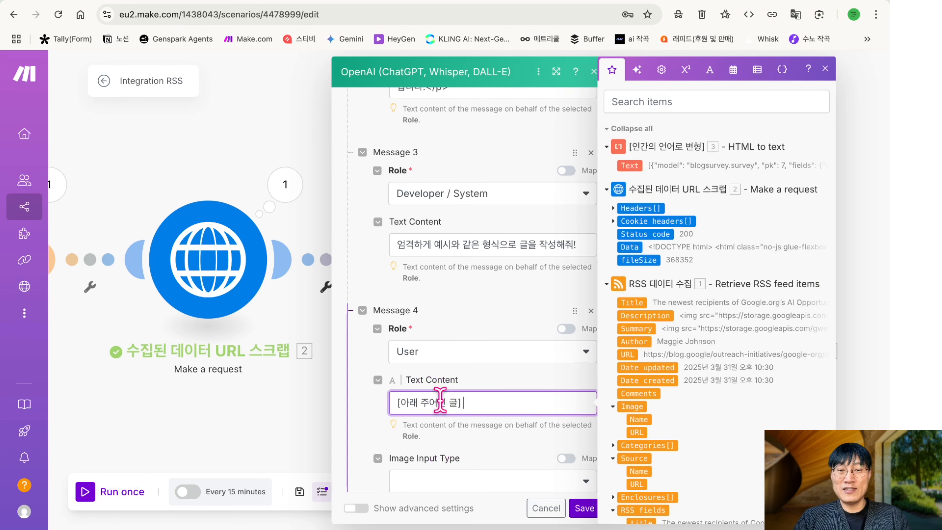
type("[아래 주어진 글]")
key("Return")
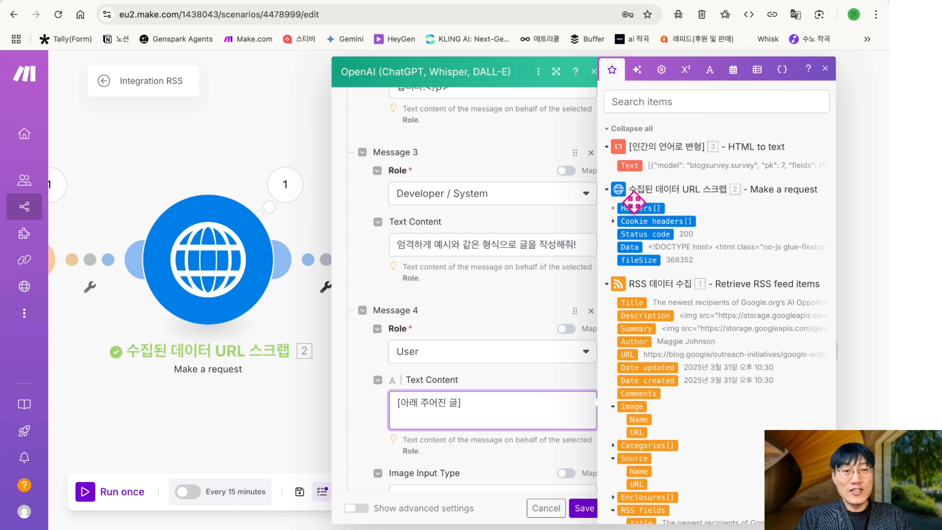
left_click(627, 169)
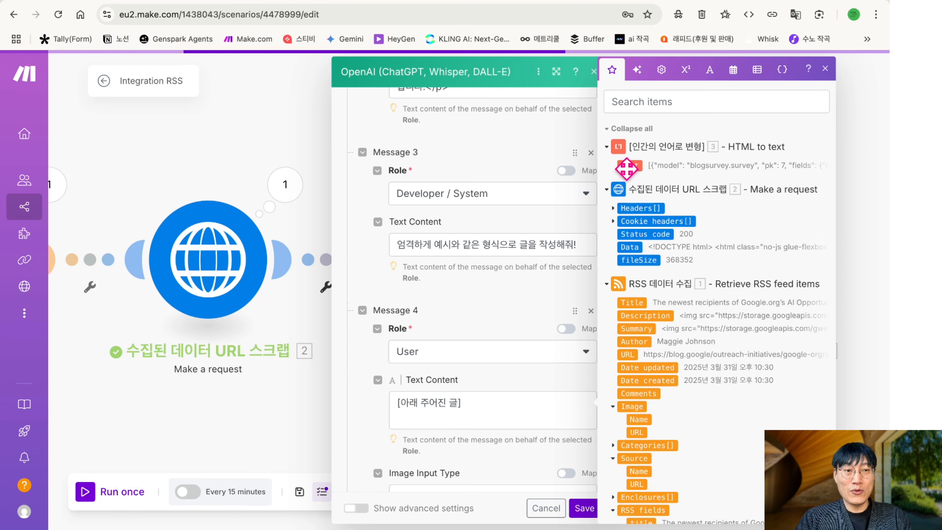
left_click_drag(627, 168, 447, 441)
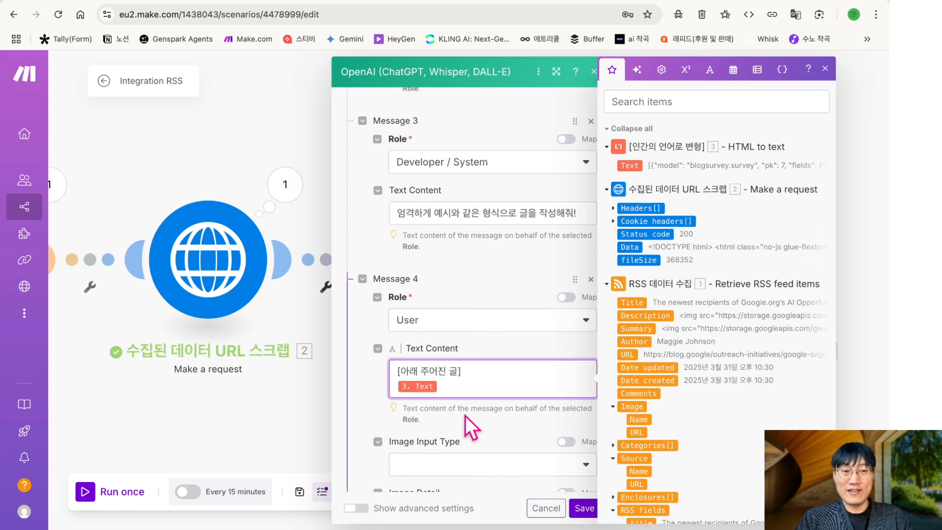
scroll(472, 428, "down", 3)
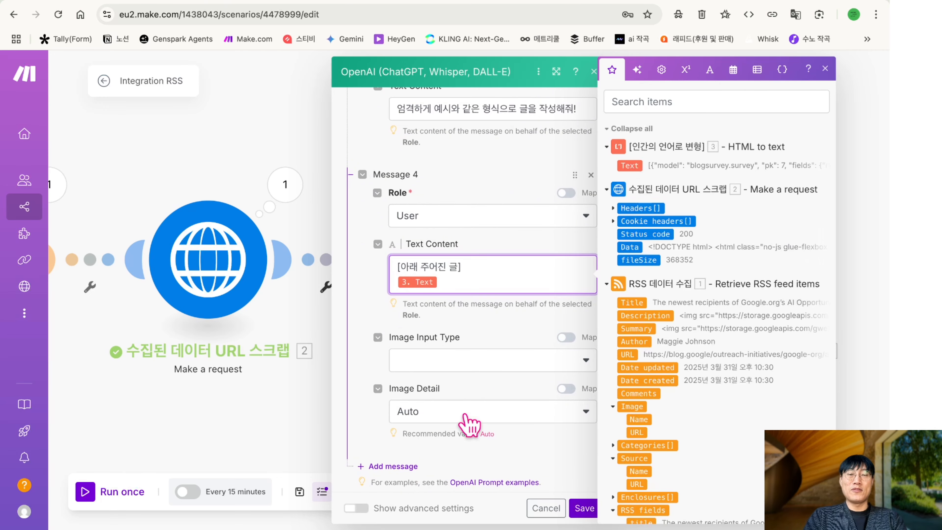
key("BackSpace")
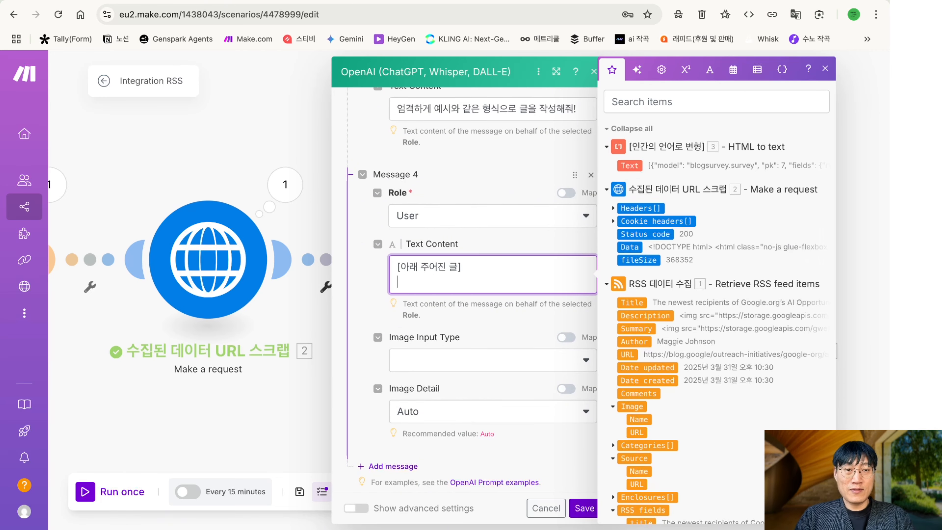
Map the Data output of the 수집된 데이터 URL 스크랩 module below "[아래 주어진 글]" in Message 4 and save the OpenAI module
left_click_drag(553, 260, 466, 284)
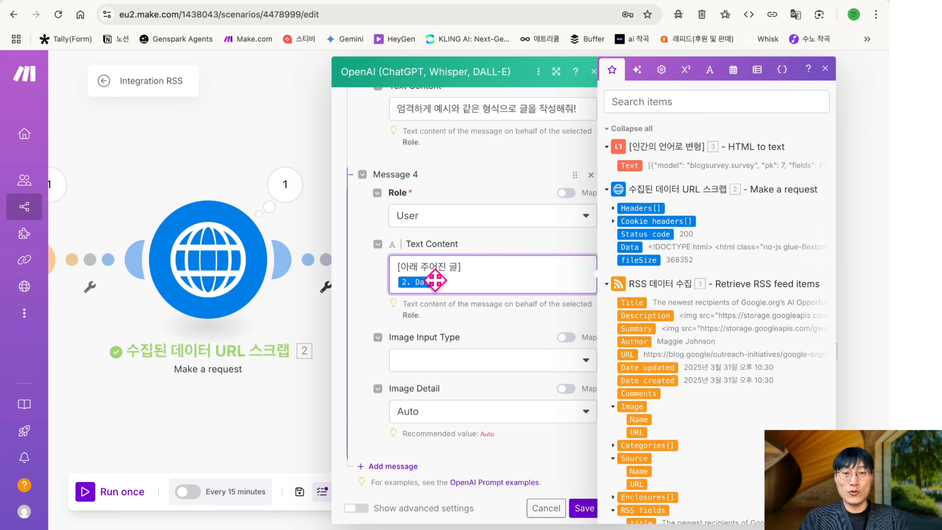
scroll(458, 331, "down", 4)
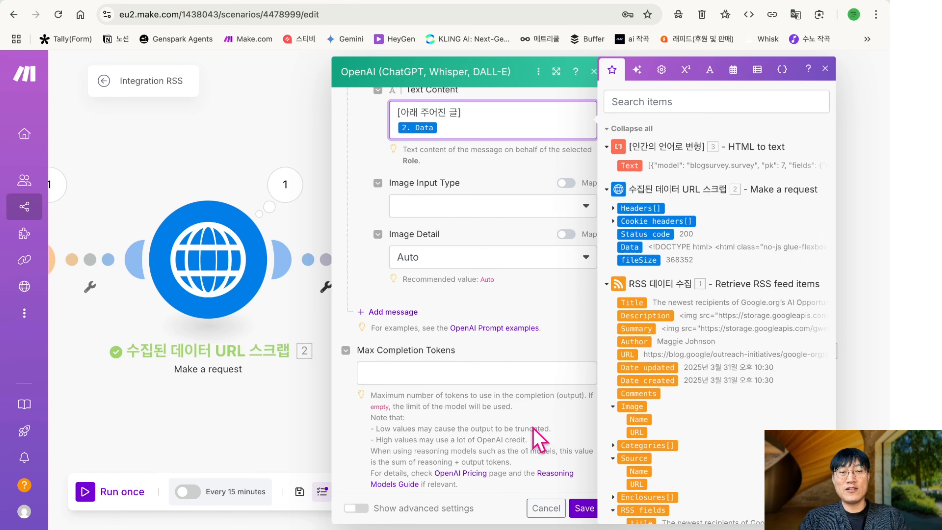
left_click(586, 509)
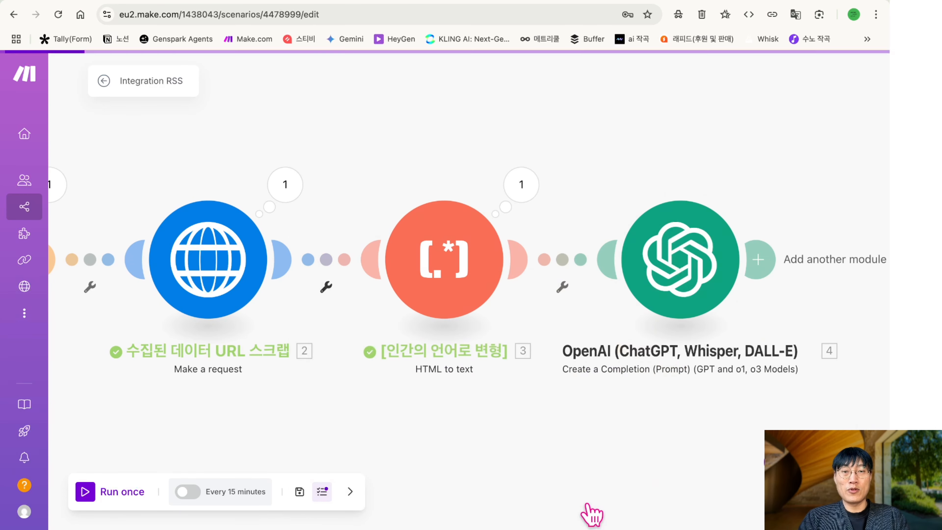
Change the OpenAI module's model to gpt-4o-mini (system) and save the module settings
left_click(657, 264)
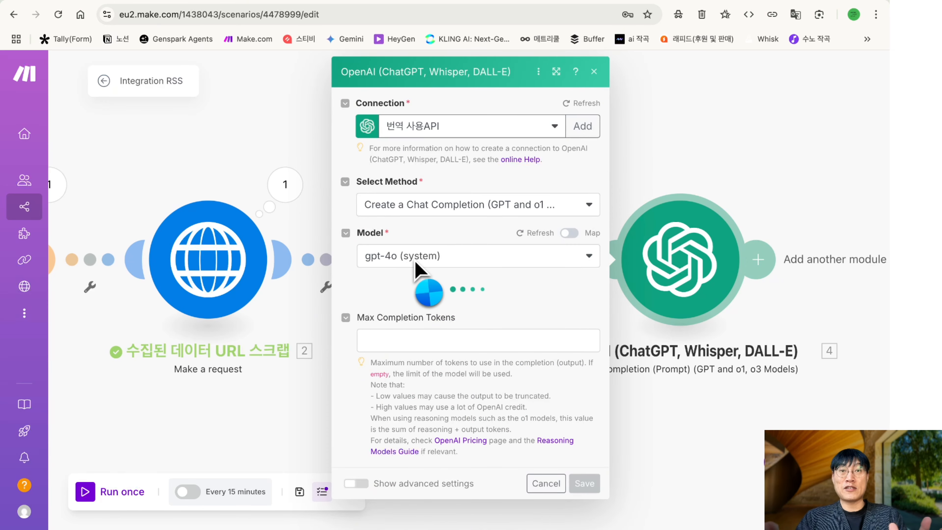
left_click(447, 259)
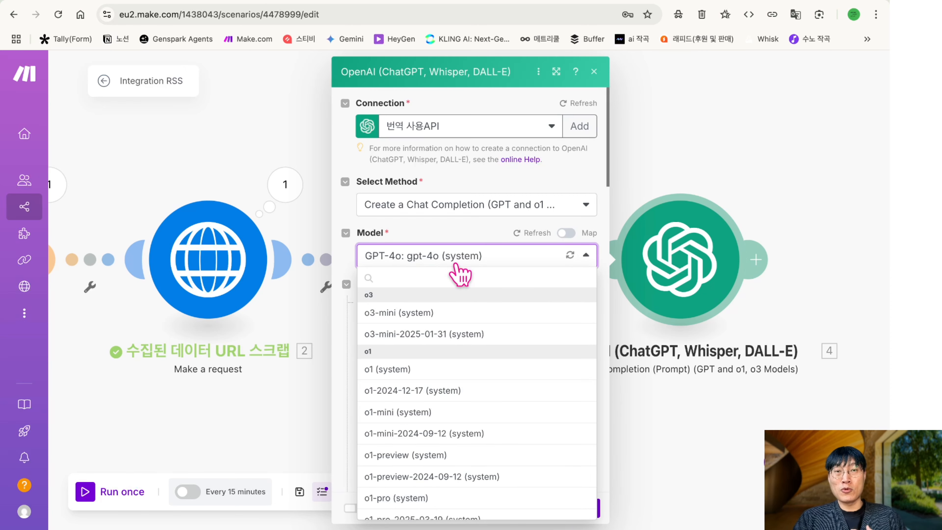
scroll(462, 347, "down", 7)
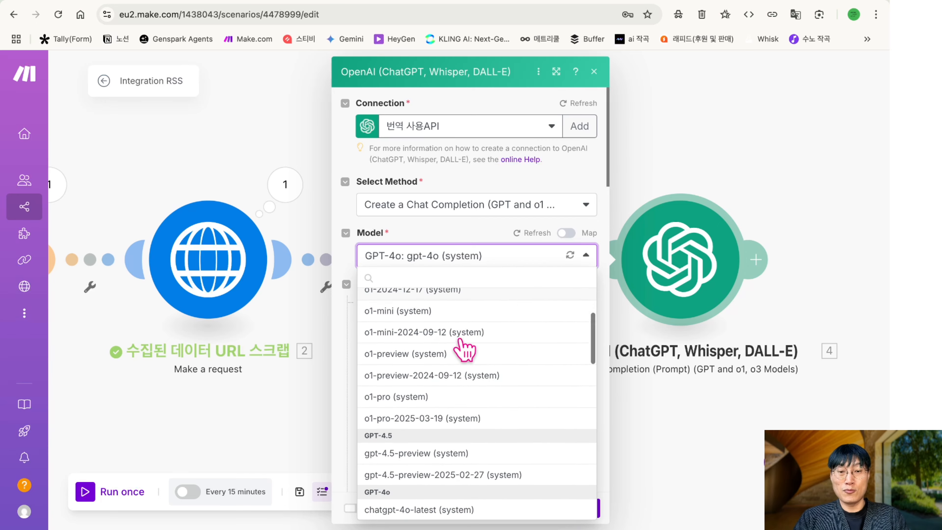
scroll(463, 349, "down", 5)
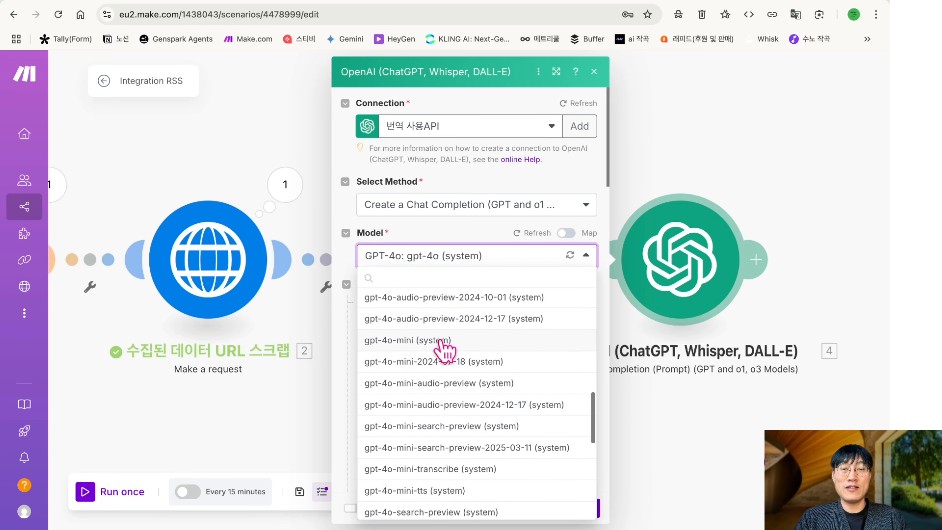
left_click(439, 341)
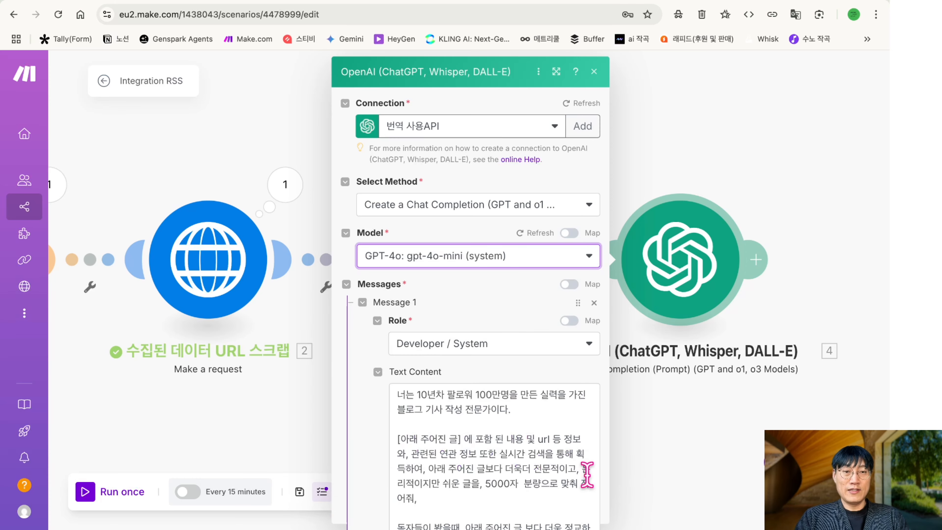
left_click(579, 515)
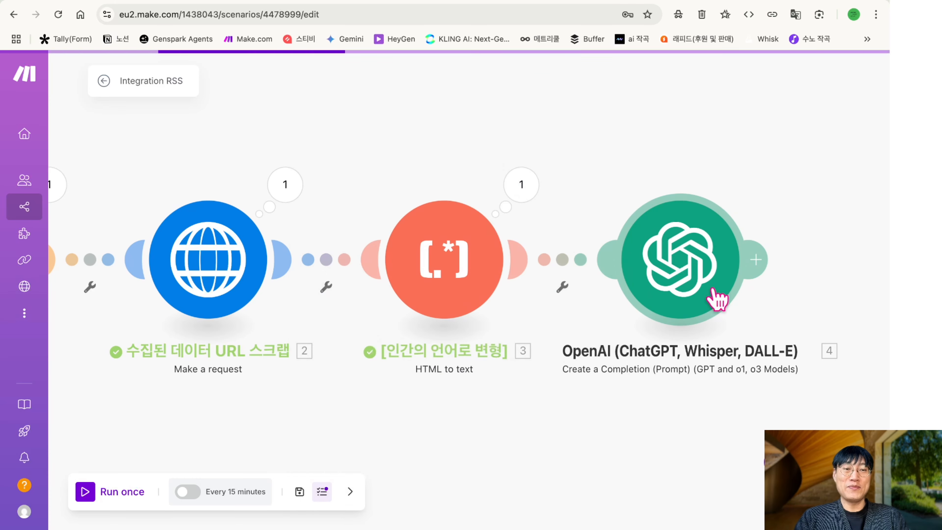
Rename the OpenAI module as "[내 블로그 글 HTML로 적어 주는곳]"
right_click(710, 266)
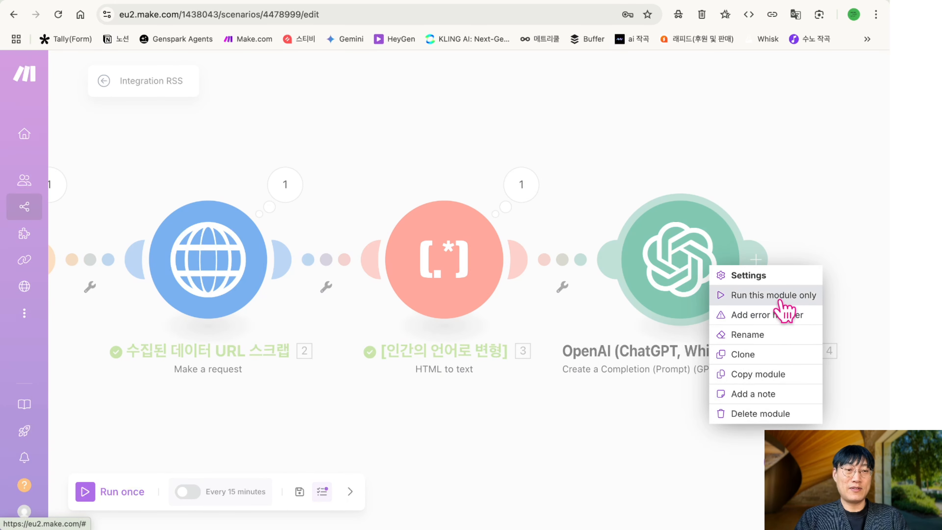
left_click(768, 336)
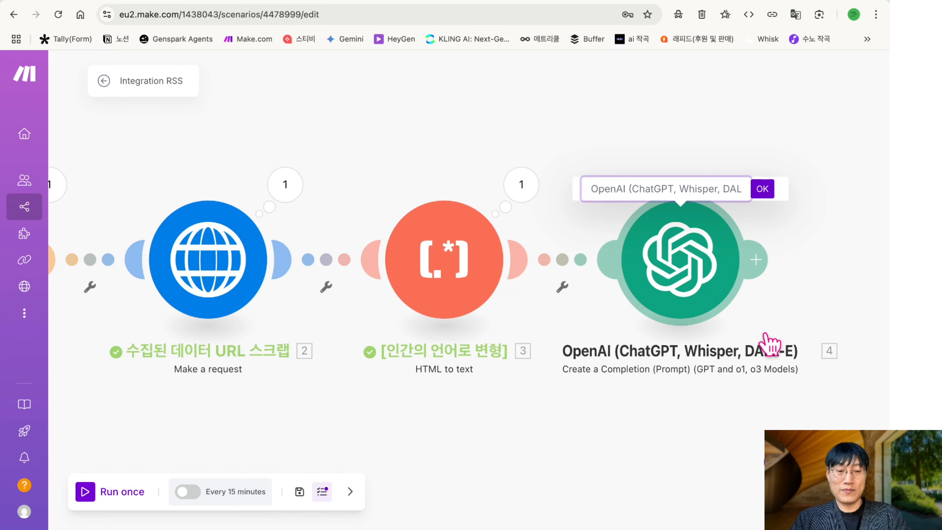
type("[내 블로그 글 HTML로 적")
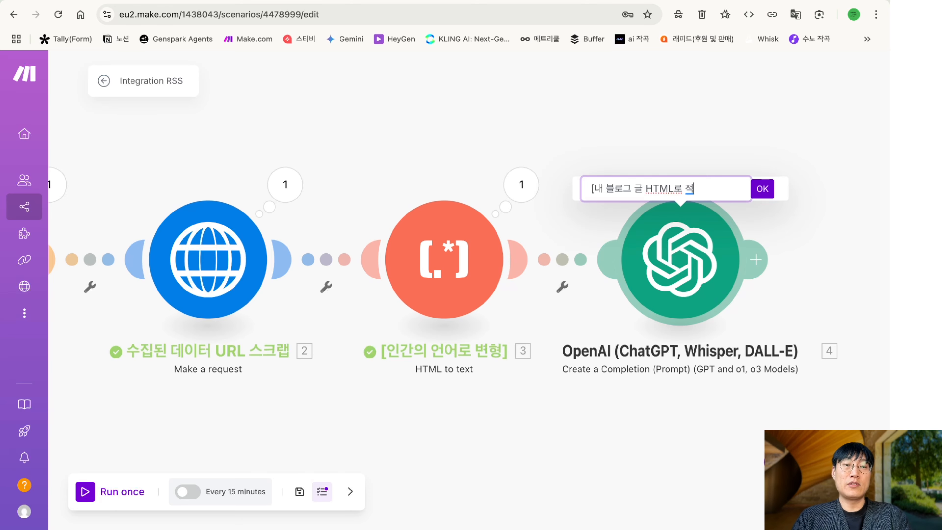
type("어 주는곳]")
key("Return")
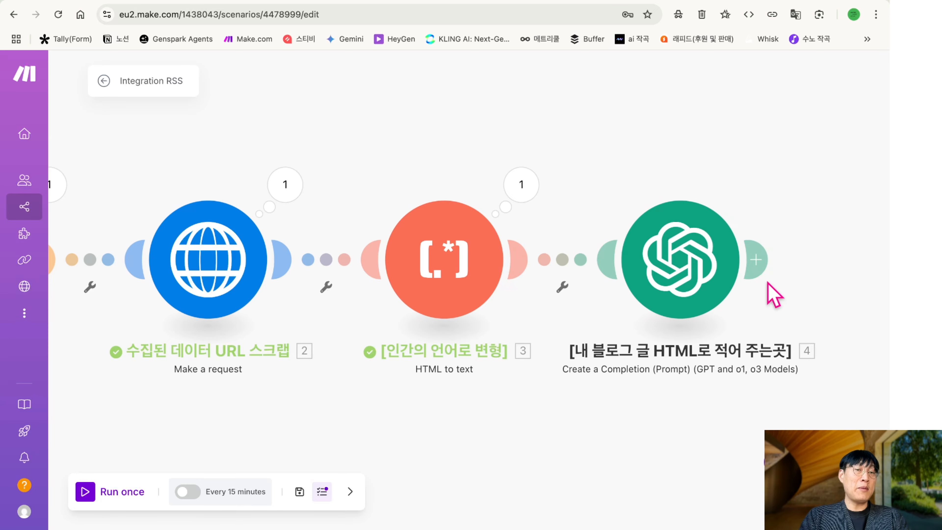
Add an empty module after the OpenAI module to open the app selection
left_click(756, 260)
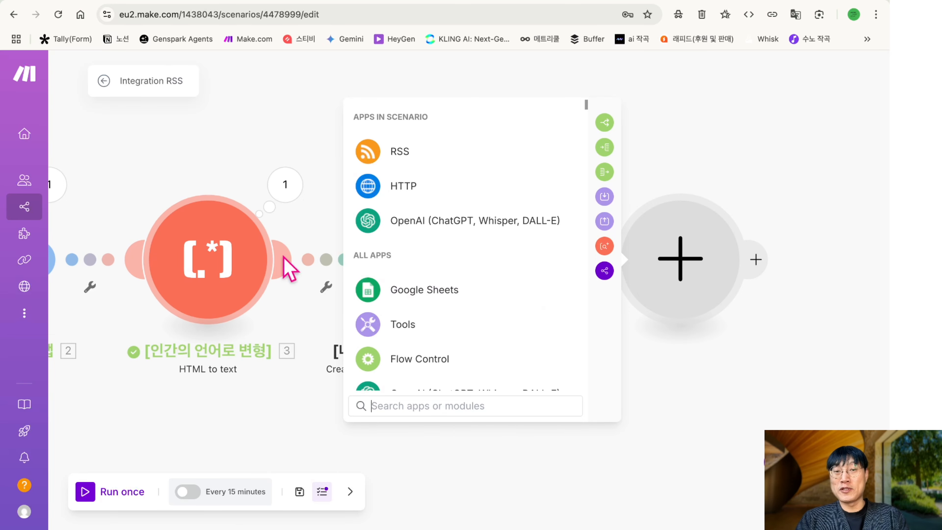
Find the Text parser's HTML to text module and add it after the OpenAI completion module
type("ㅗ")
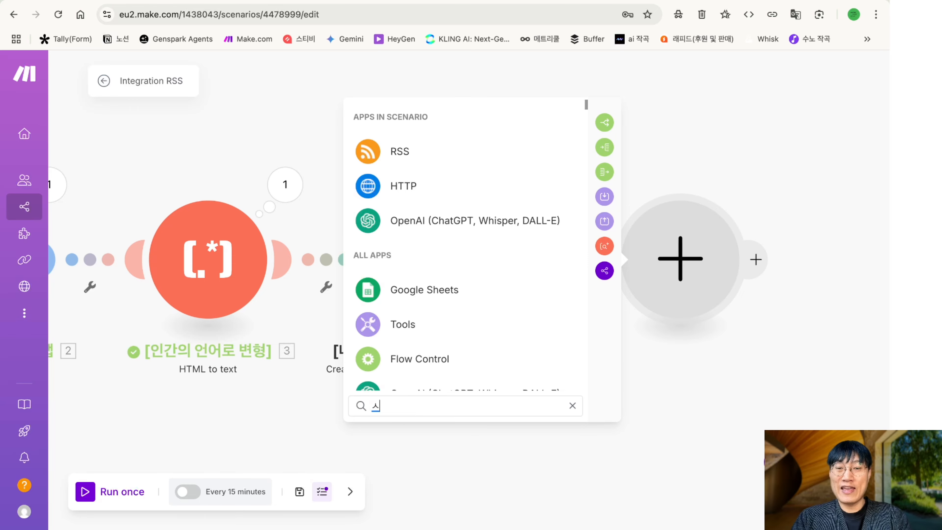
key("BackSpace")
type("html to text")
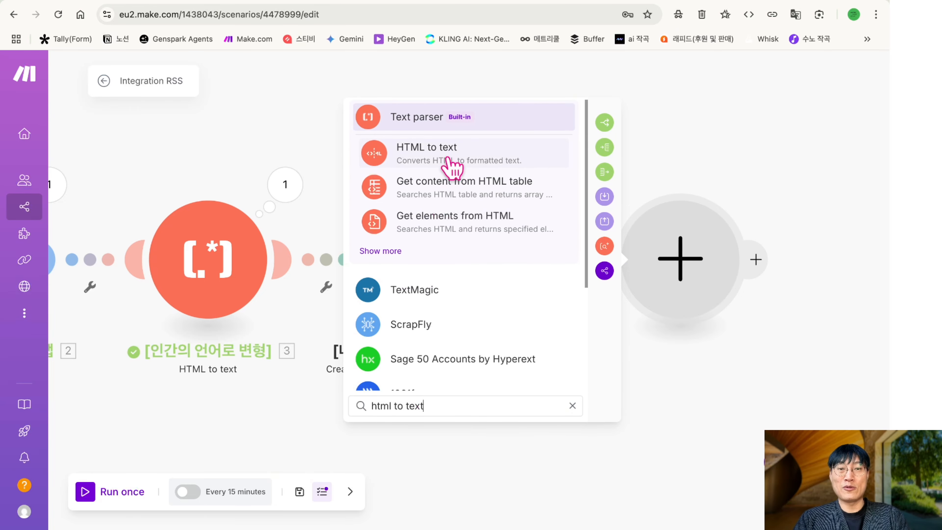
left_click(453, 167)
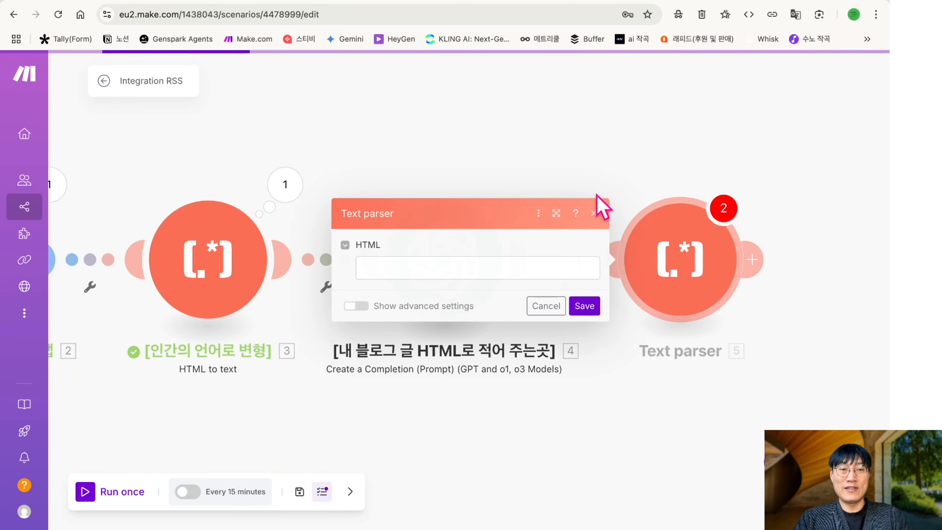
Map the new text parser's HTML field to Choices[]: Message.Content from the OpenAI completion module and save it
left_click(504, 268)
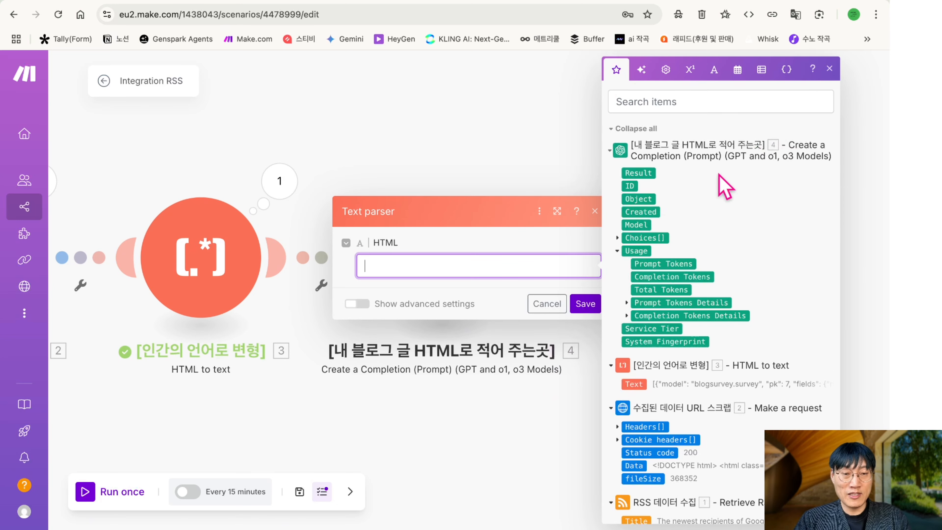
left_click(618, 238)
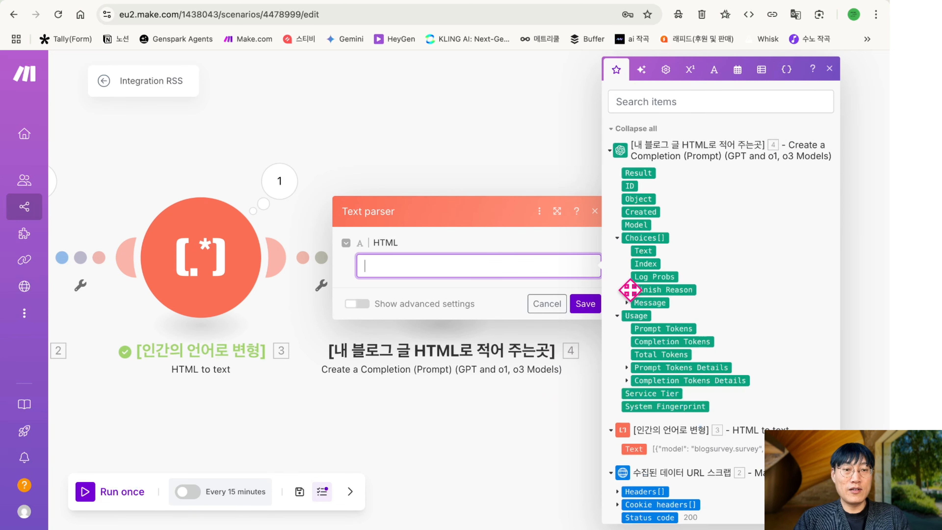
left_click(630, 300)
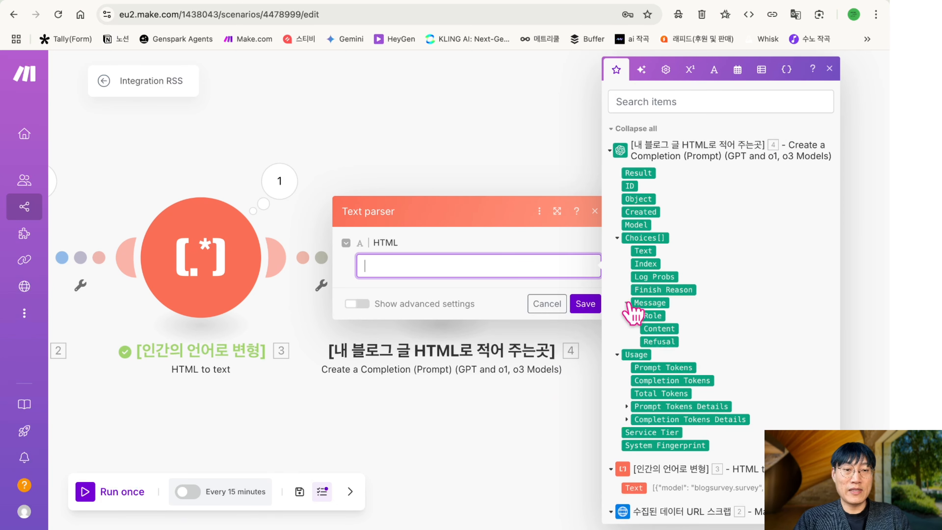
left_click(666, 329)
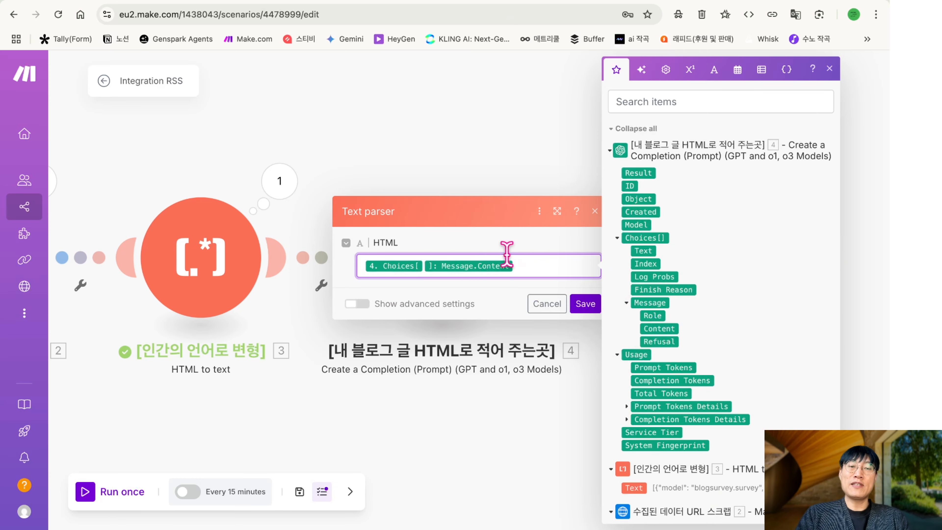
left_click(585, 305)
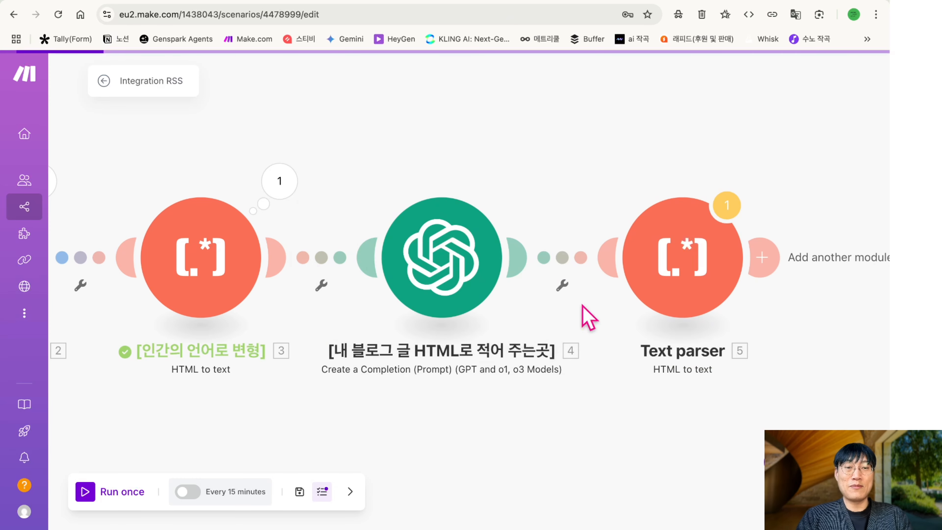
Rename the new Text parser module as "[인간의 언어로 변형]"
right_click(697, 290)
left_click(734, 350)
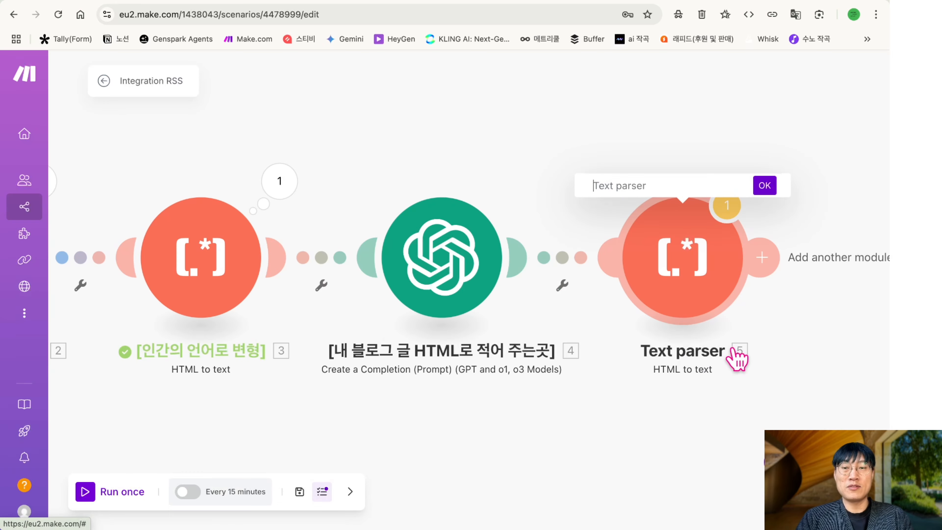
type("[인간의 언어로 변형")
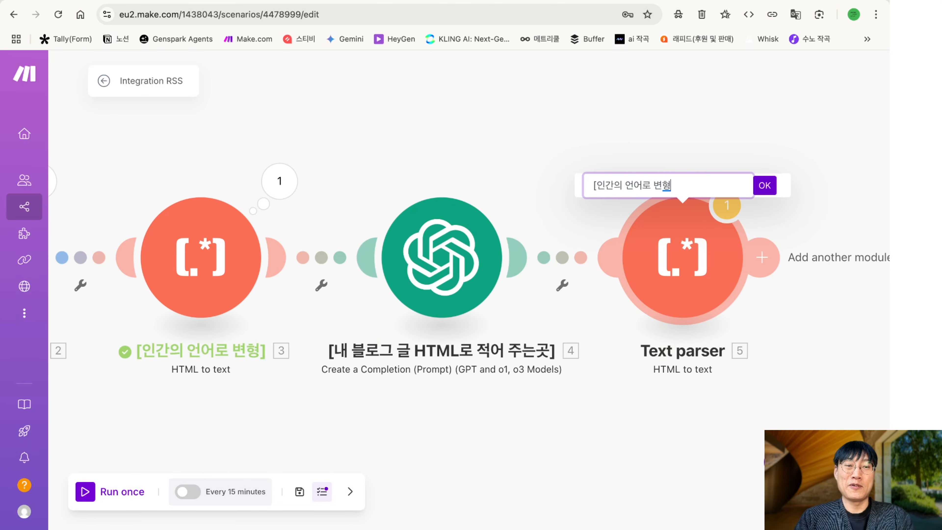
left_click(765, 186)
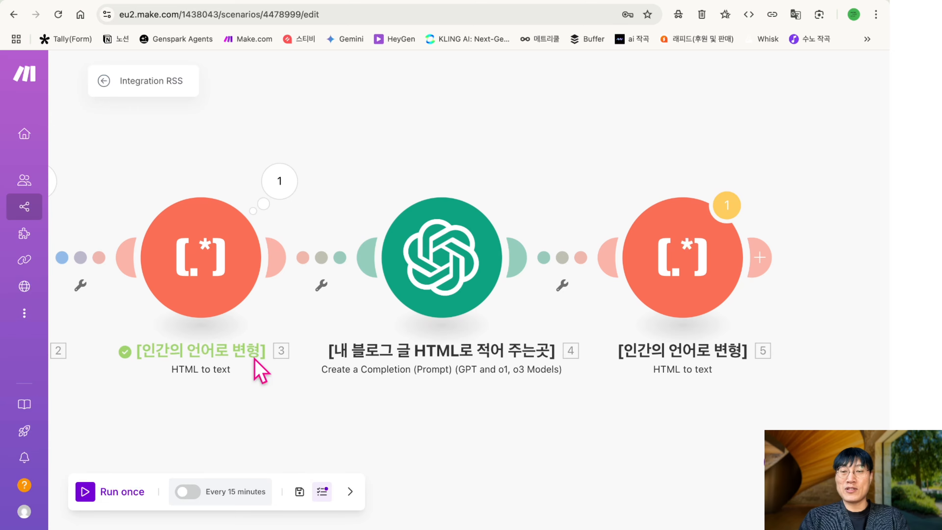
Run the scenario once and expand the OpenAI module's output through Choices and Message down to Content
left_click(86, 493)
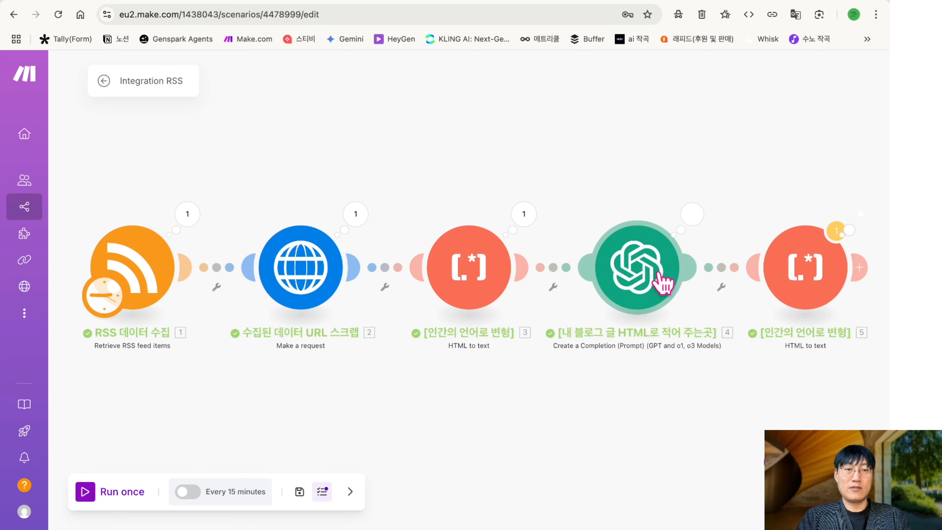
left_click(692, 214)
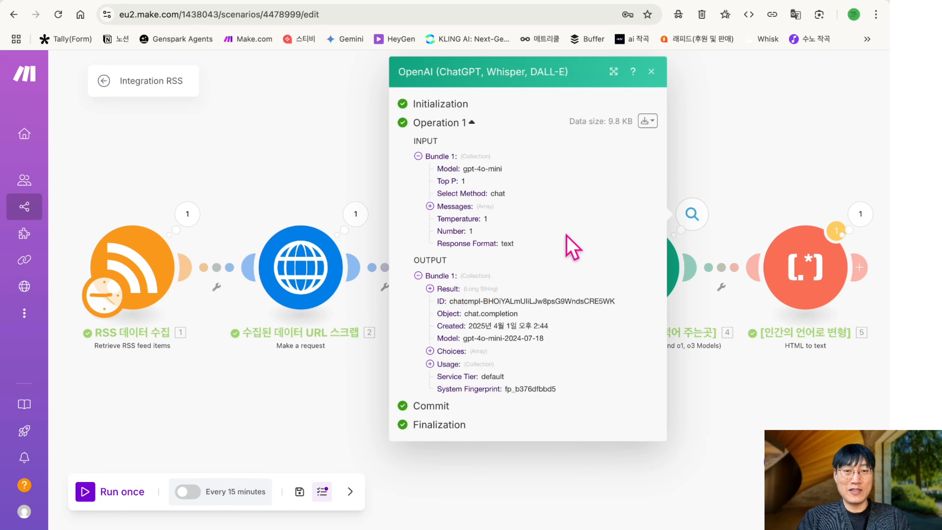
left_click(431, 351)
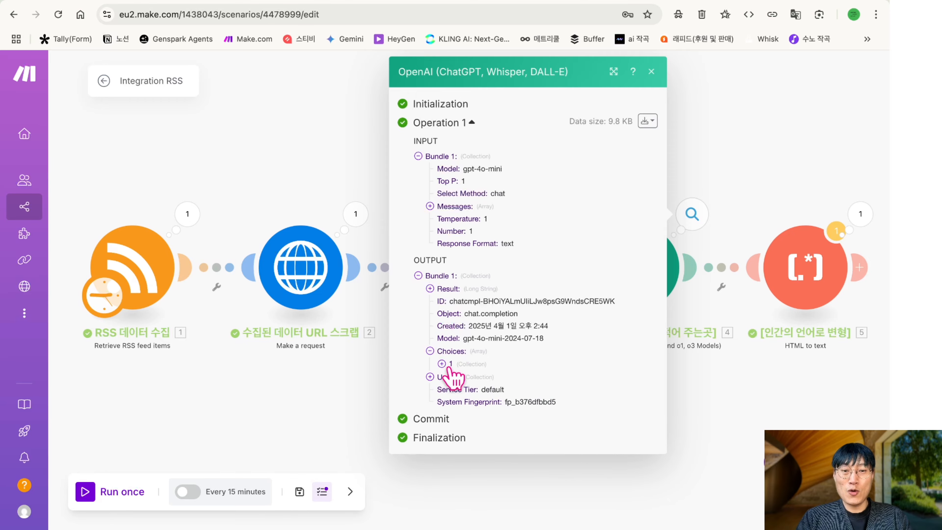
left_click(442, 364)
left_click(452, 389)
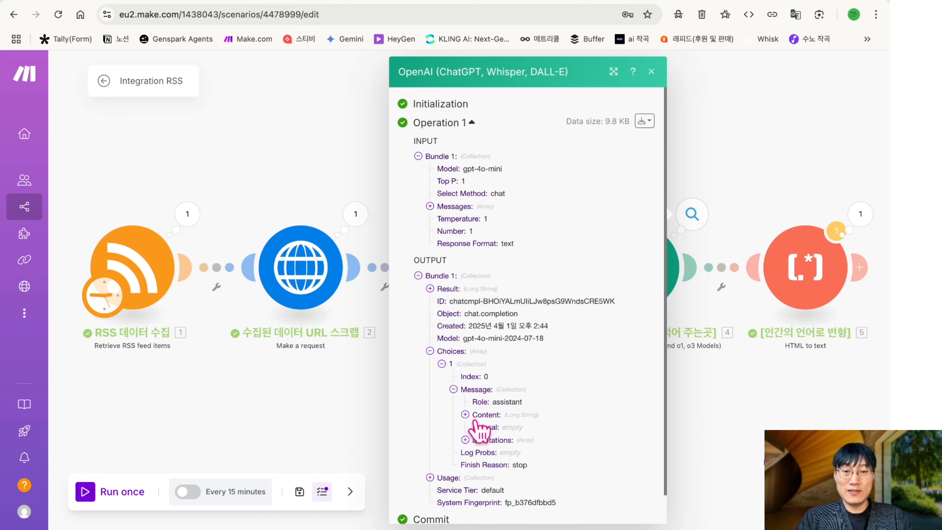
left_click(466, 415)
Read through the generated HTML blog article in the OpenAI module's Content output, then close the results
scroll(514, 453, "down", 10)
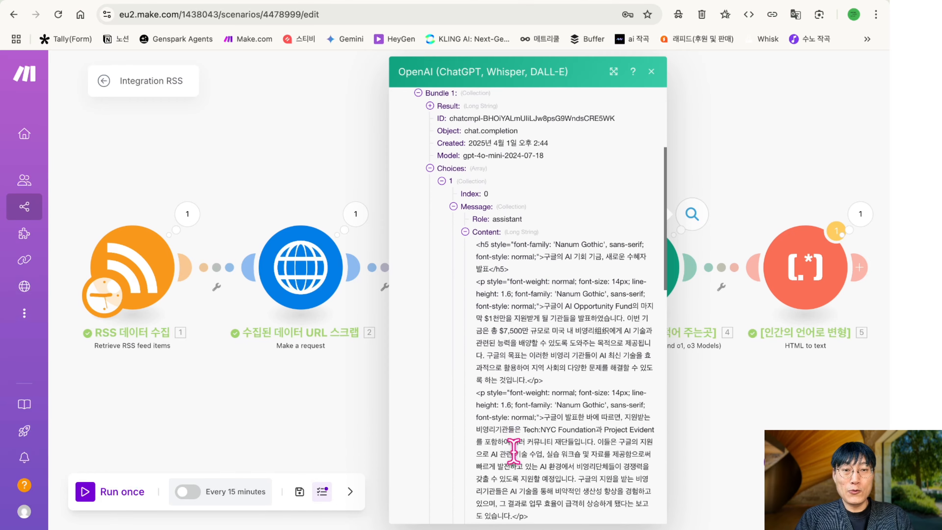
scroll(514, 453, "up", 3)
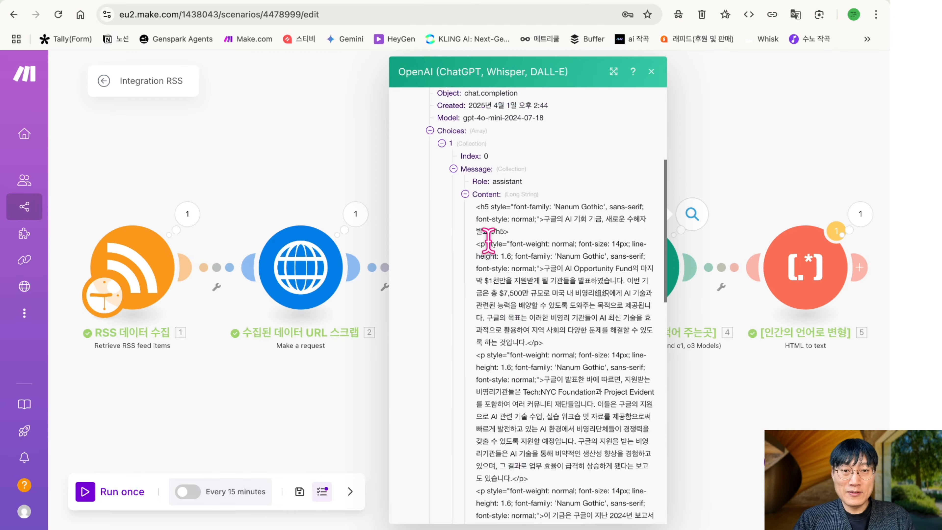
scroll(488, 241, "up", 5)
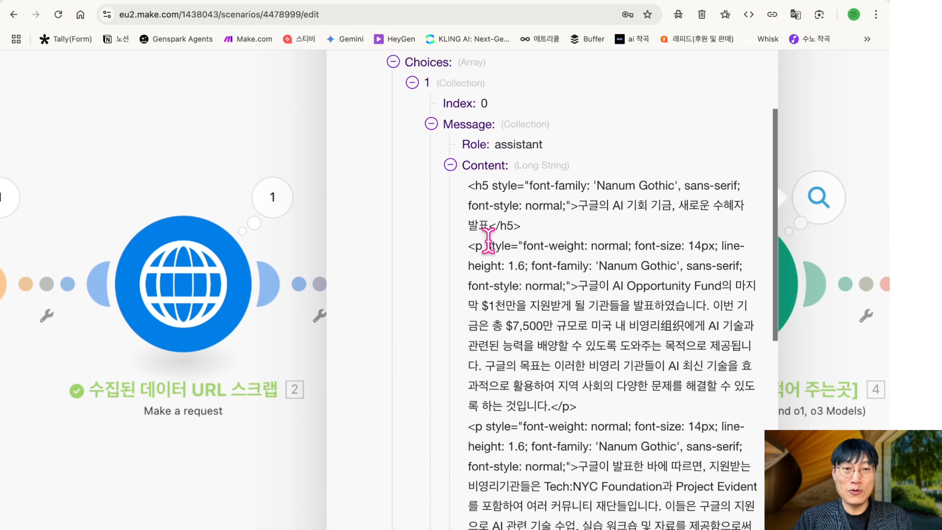
scroll(488, 241, "down", 10)
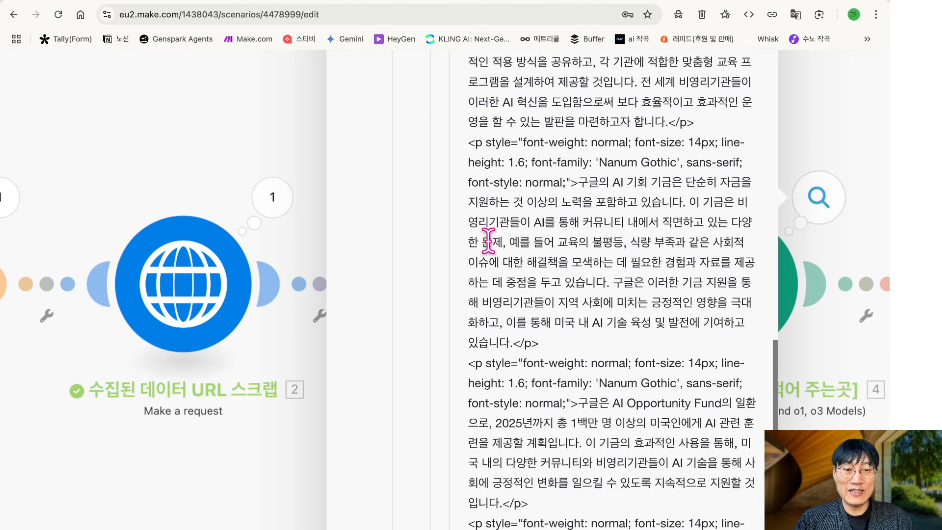
scroll(488, 241, "down", 10)
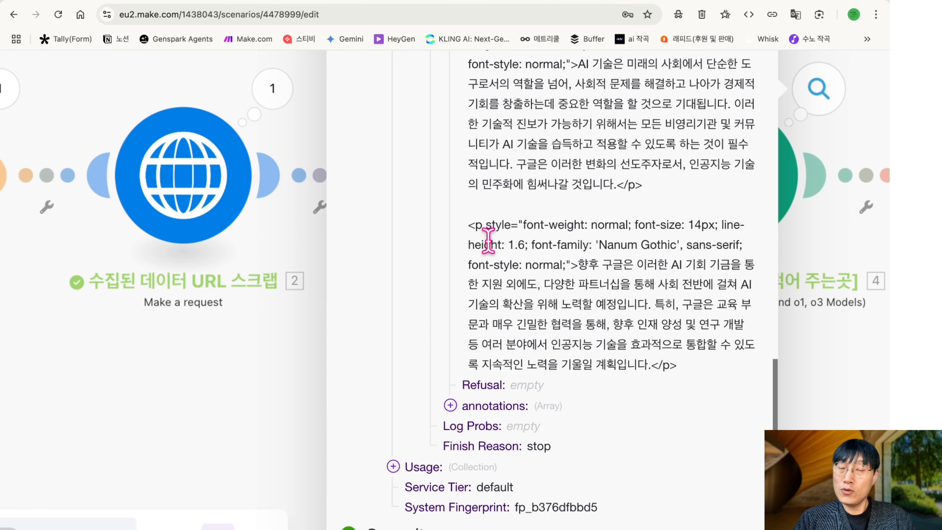
scroll(493, 247, "up", 15)
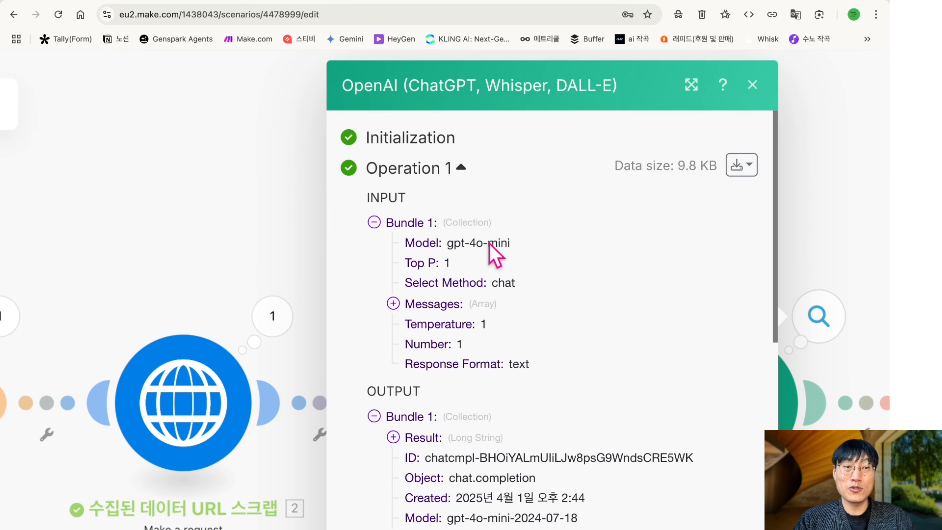
left_click(753, 85)
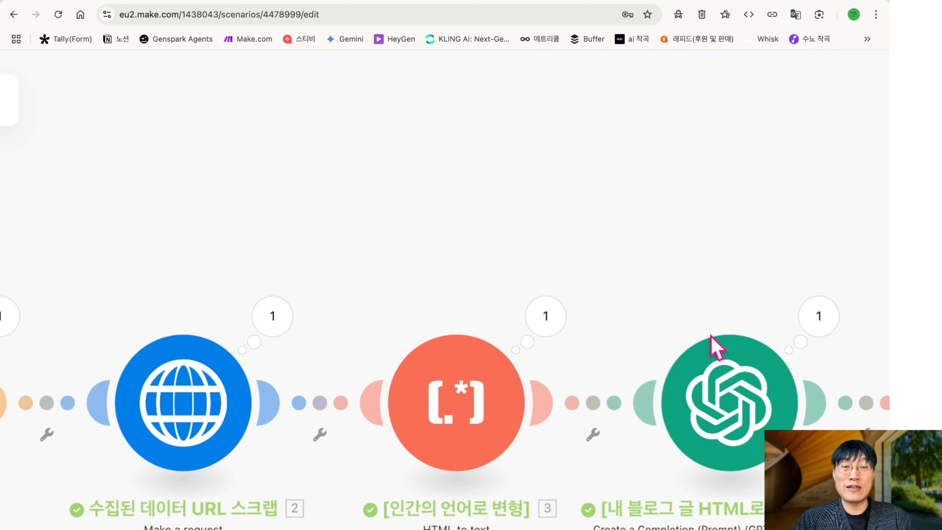
Examine the converted article in the Text output of the final HTML to text module, then close its results
scroll(716, 347, "down", 2)
scroll(711, 336, "down", 5)
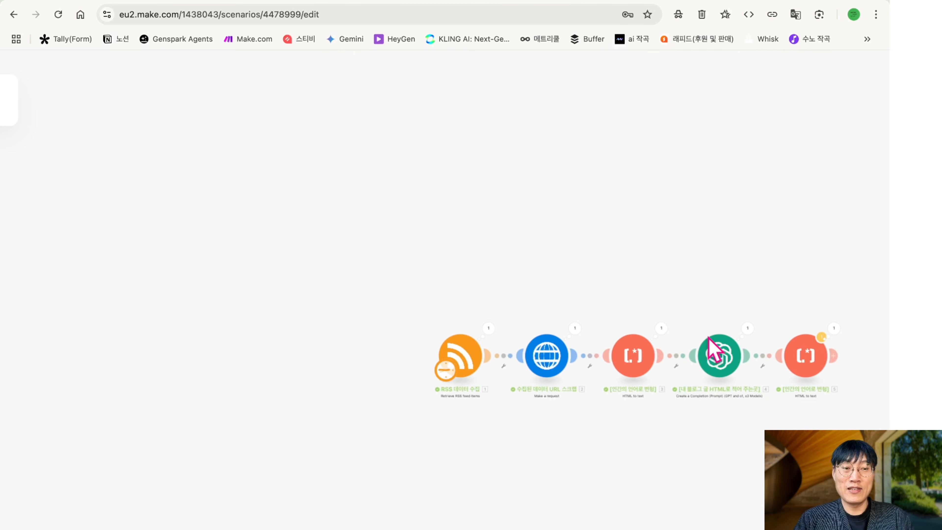
left_click_drag(709, 233, 481, 202)
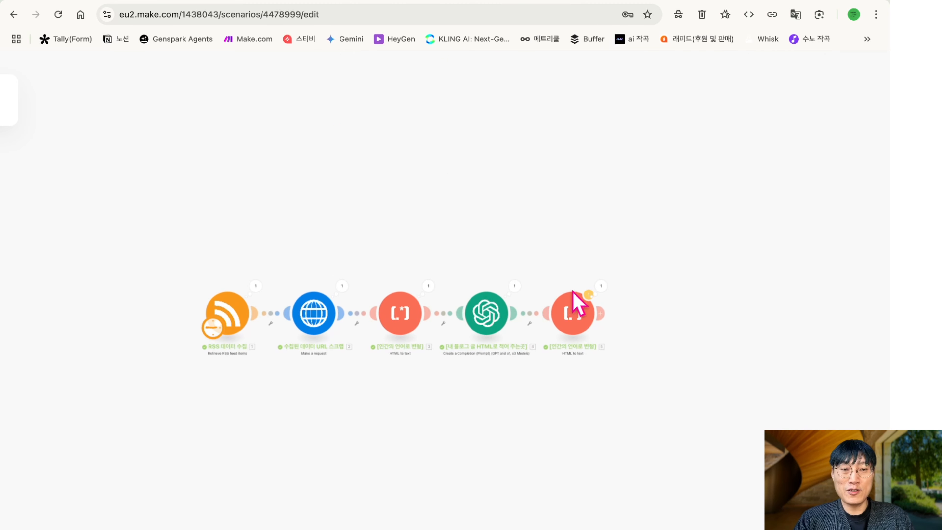
left_click(601, 286)
left_click(681, 392)
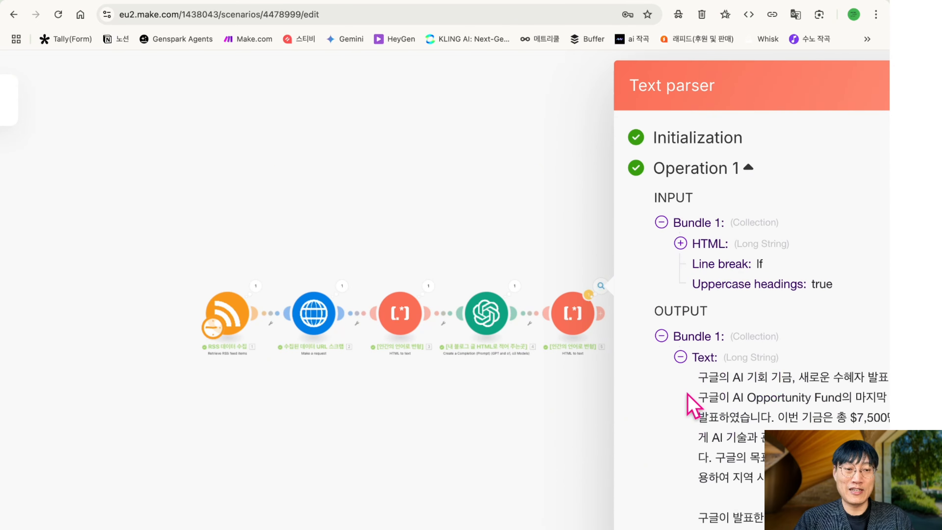
scroll(686, 389, "down", 2)
scroll(463, 243, "down", 6)
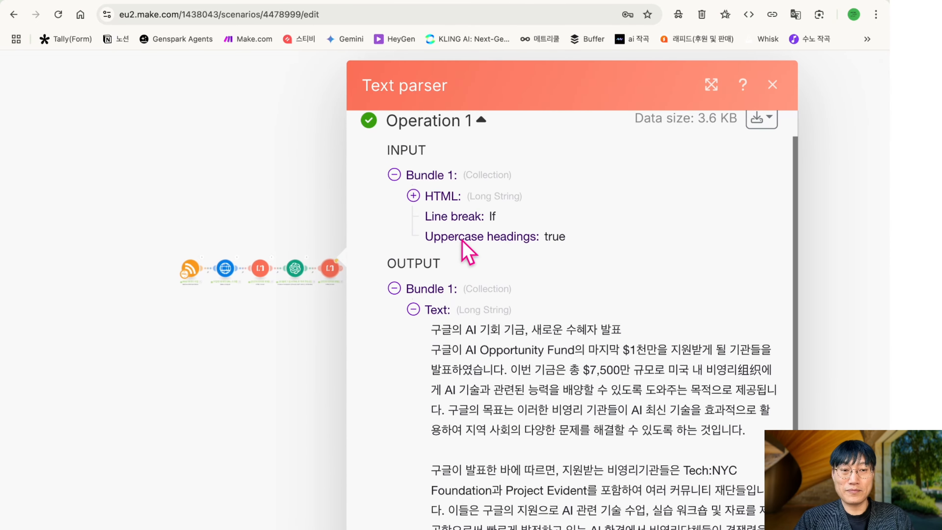
scroll(461, 238, "up", 1)
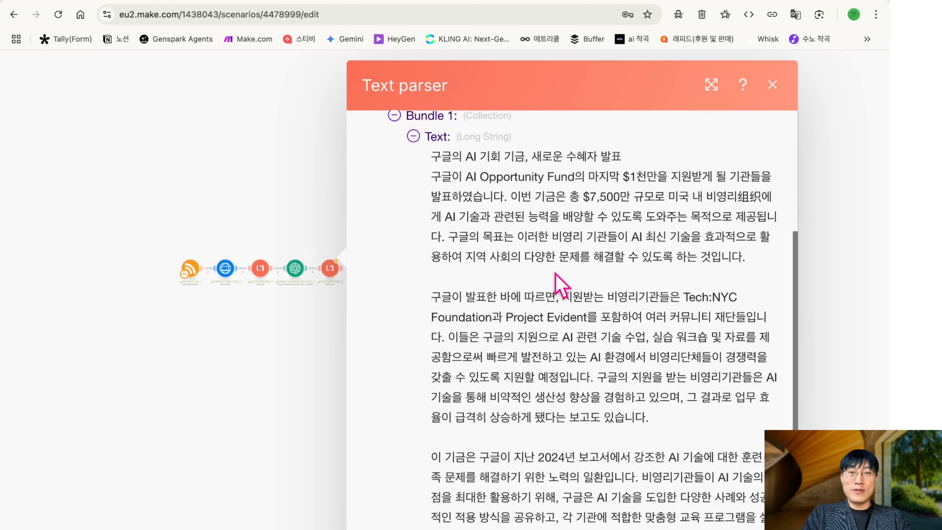
scroll(616, 376, "down", 10)
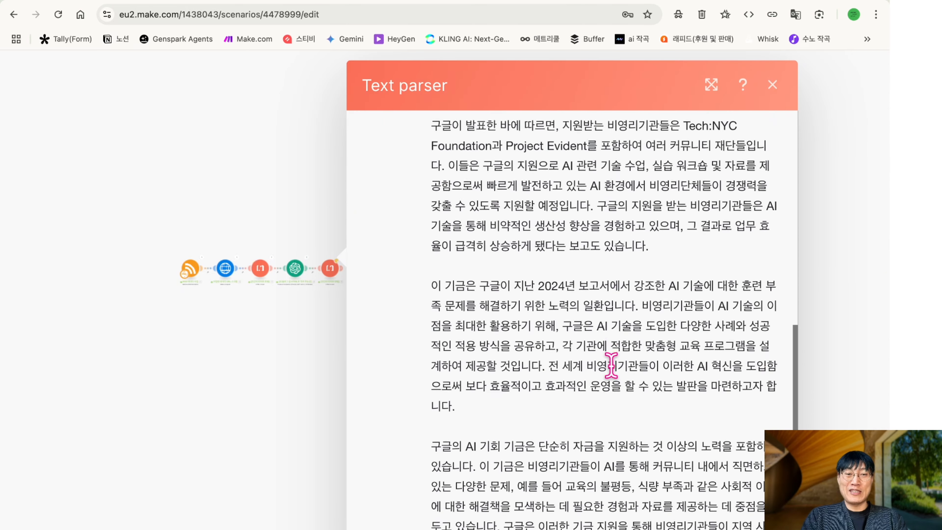
scroll(612, 370, "down", 4)
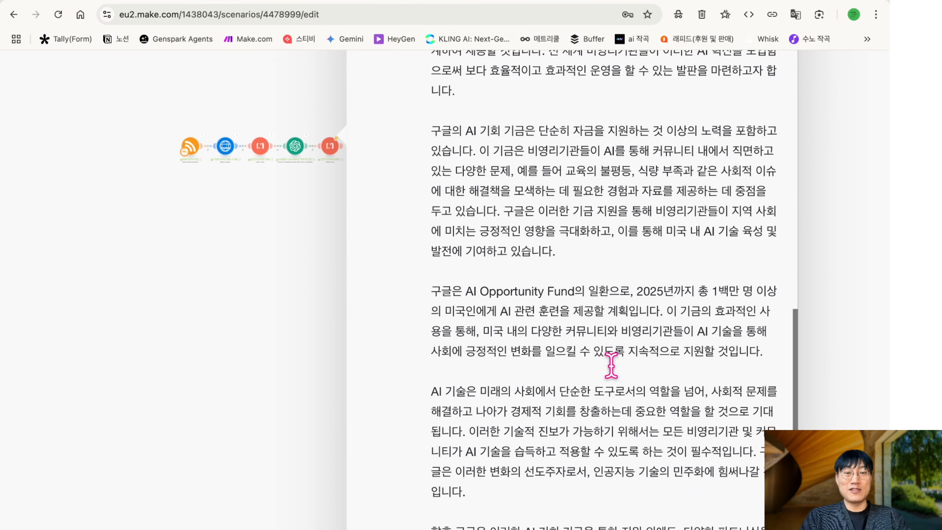
scroll(610, 364, "up", 5)
left_click(772, 85)
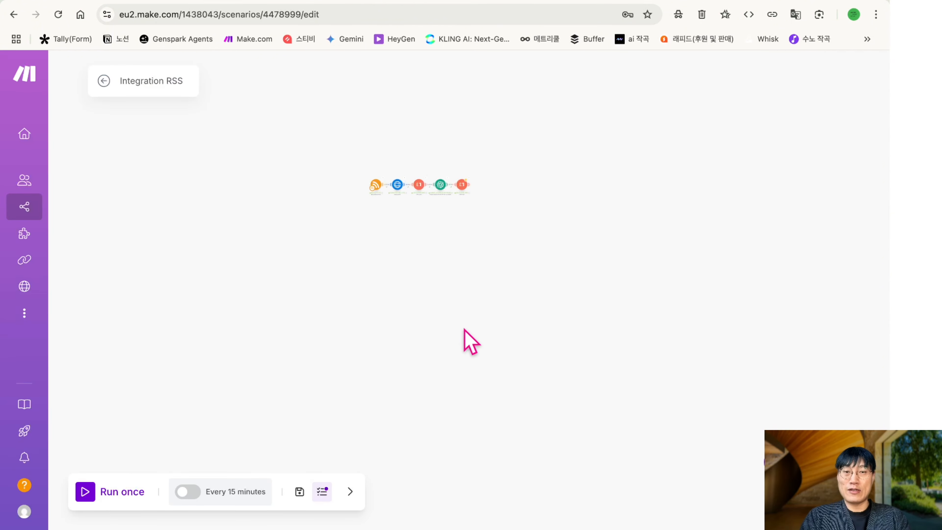
Auto-align the scenario's modules
left_click(350, 491)
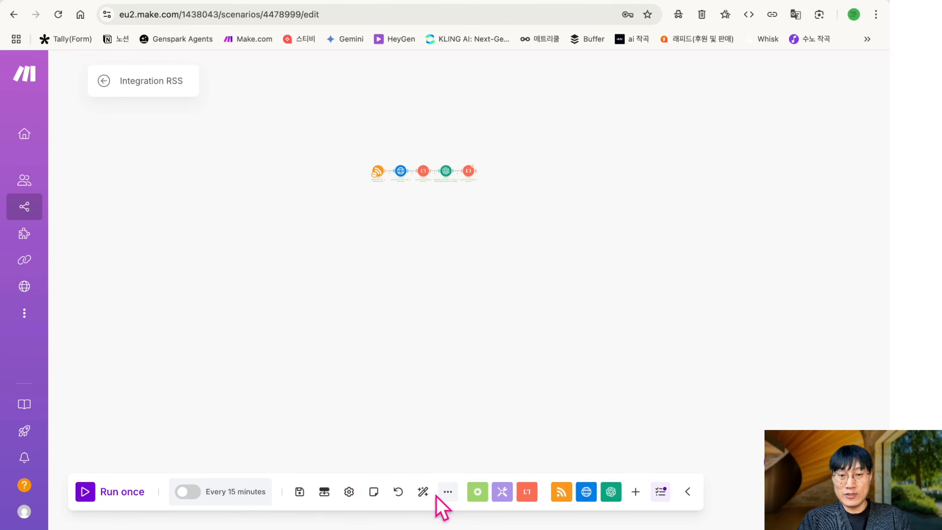
left_click(426, 496)
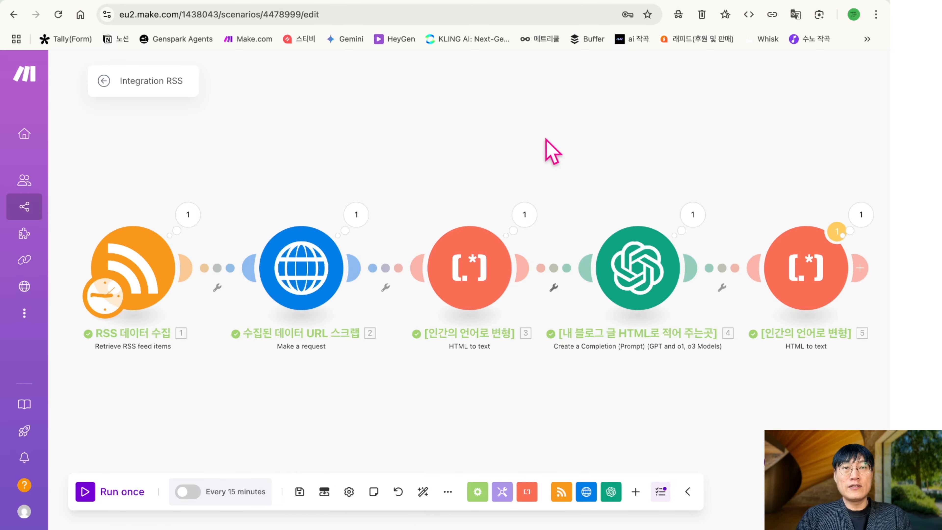
Switch to the Miro board to check the reference workflow diagram, then return to the Make scenario's last module
left_click(334, 2)
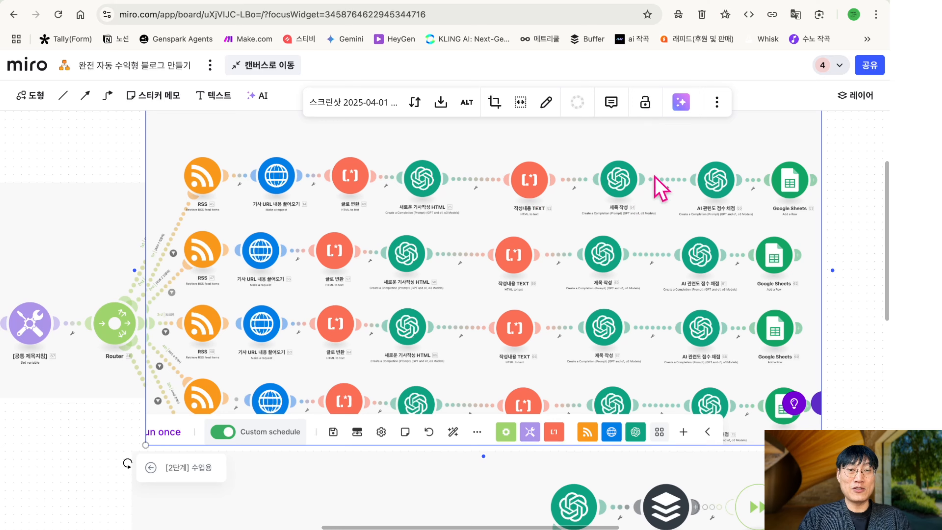
scroll(651, 238, "up", 5)
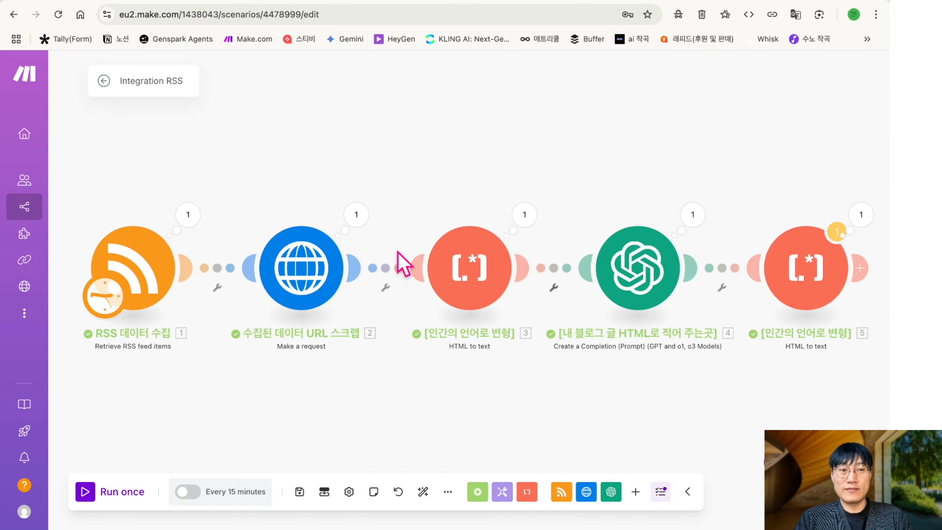
scroll(400, 263, "right", 10)
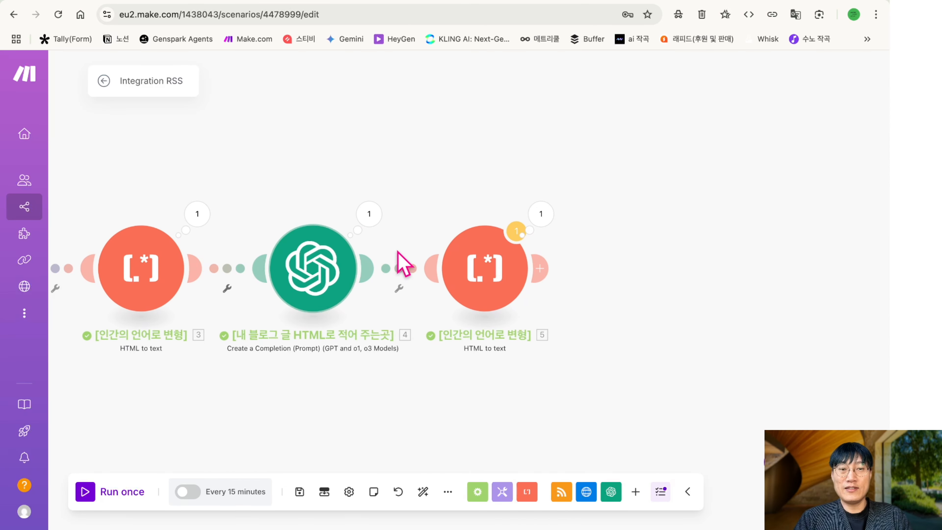
Add an OpenAI Create a Completion module after the last HTML to text module and choose the gpt-4o-mini model
left_click(538, 268)
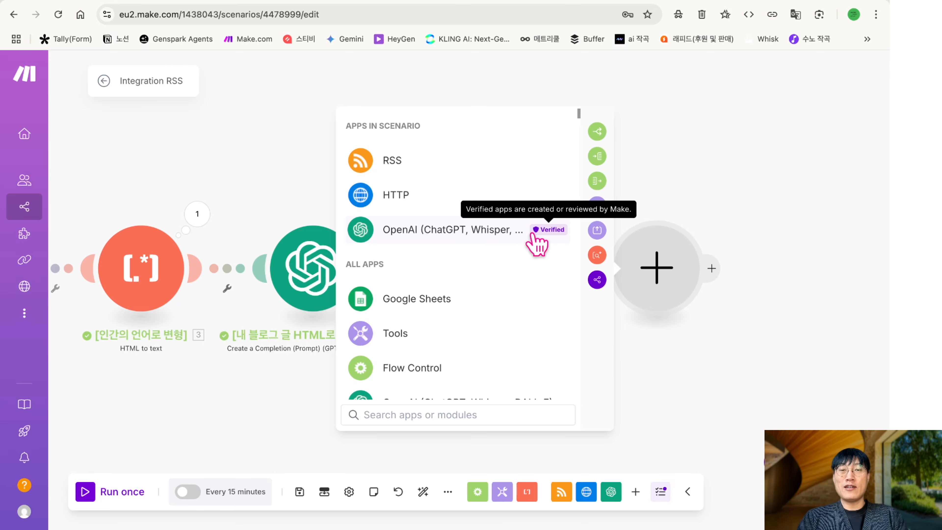
left_click(505, 235)
left_click(482, 308)
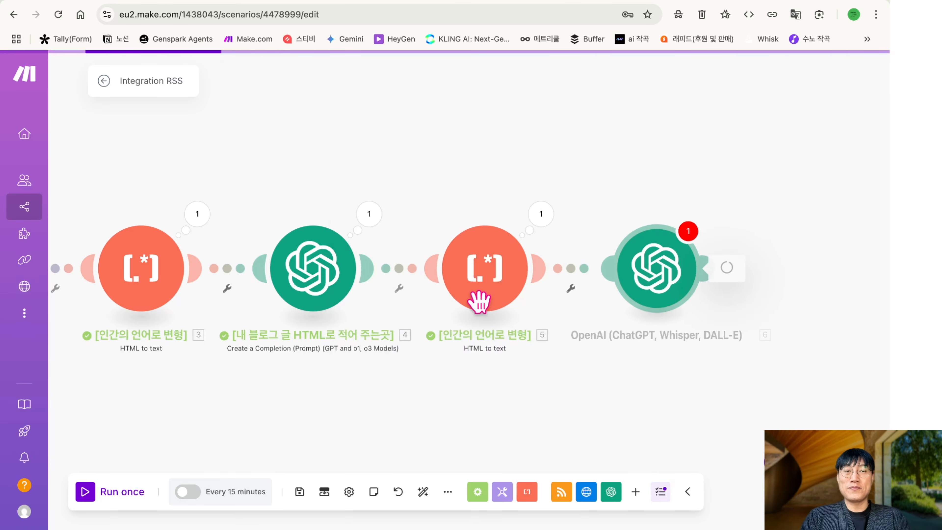
left_click(536, 263)
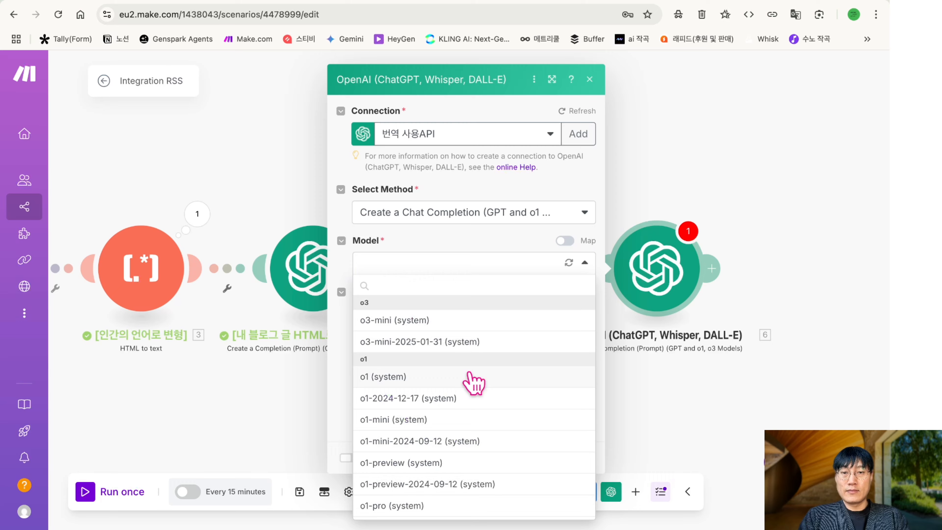
scroll(474, 382, "down", 7)
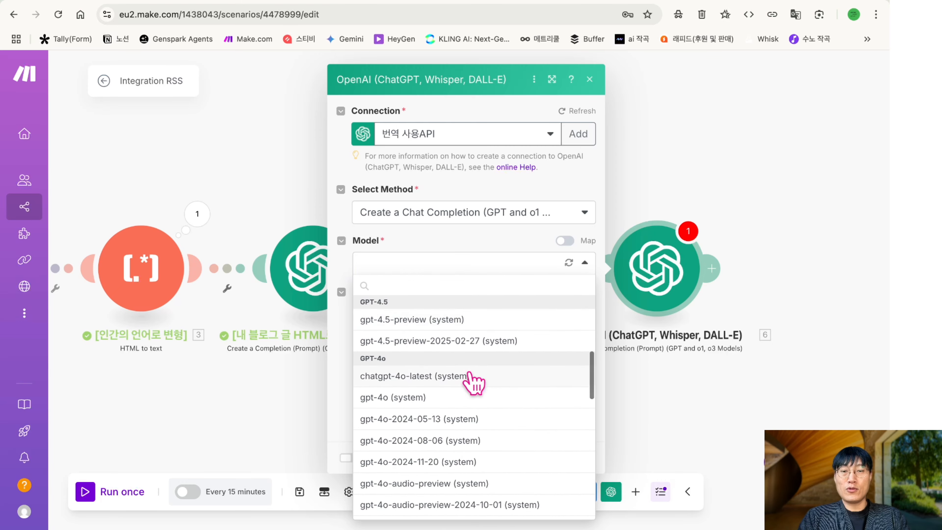
scroll(469, 375, "down", 10)
left_click(470, 395)
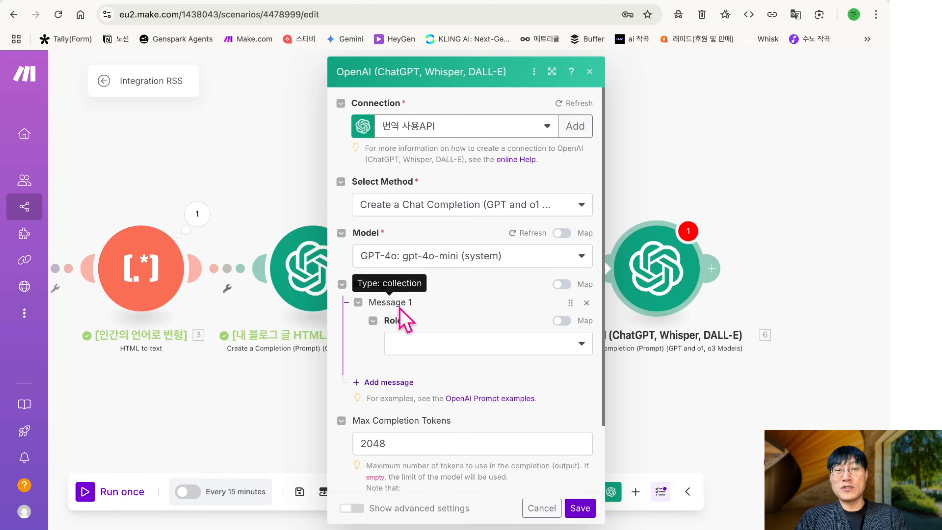
Copy the blog-title writing instructions under [공통 제목지침] from the prompt notes and return to the OpenAI module settings
left_click(420, 344)
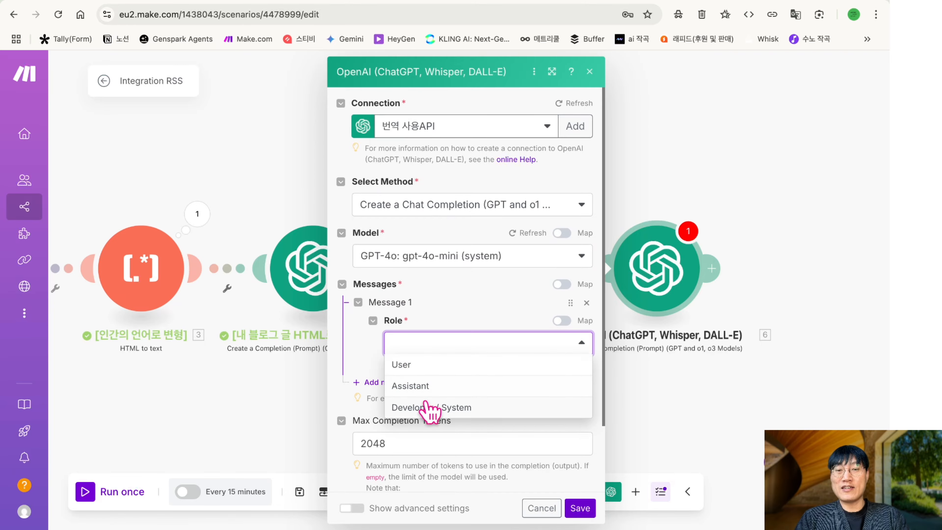
left_click(456, 301)
key("ctrl+Right")
scroll(454, 299, "down", 10)
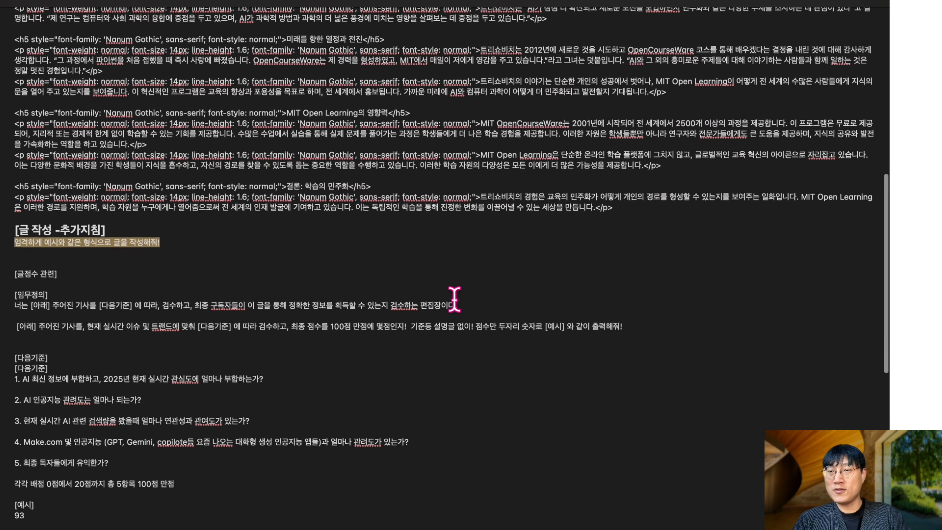
scroll(454, 299, "down", 8)
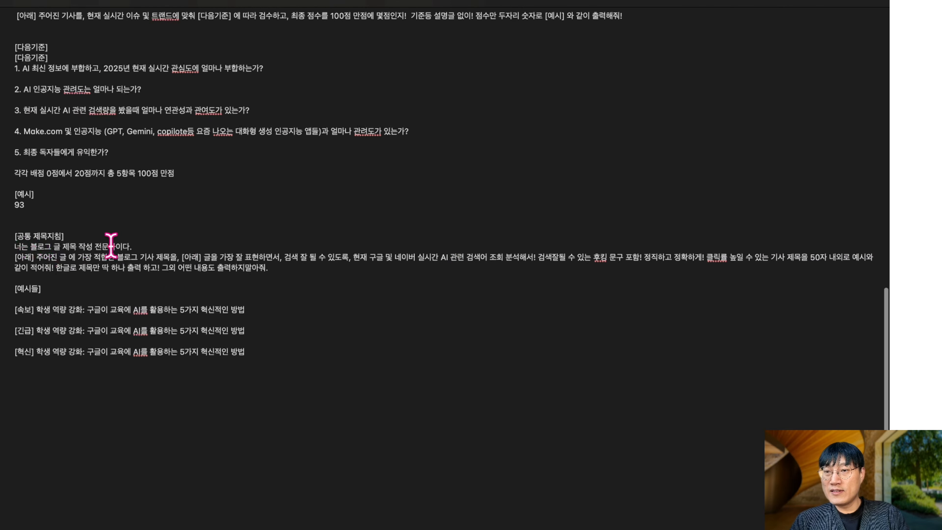
left_click_drag(266, 271, 8, 247)
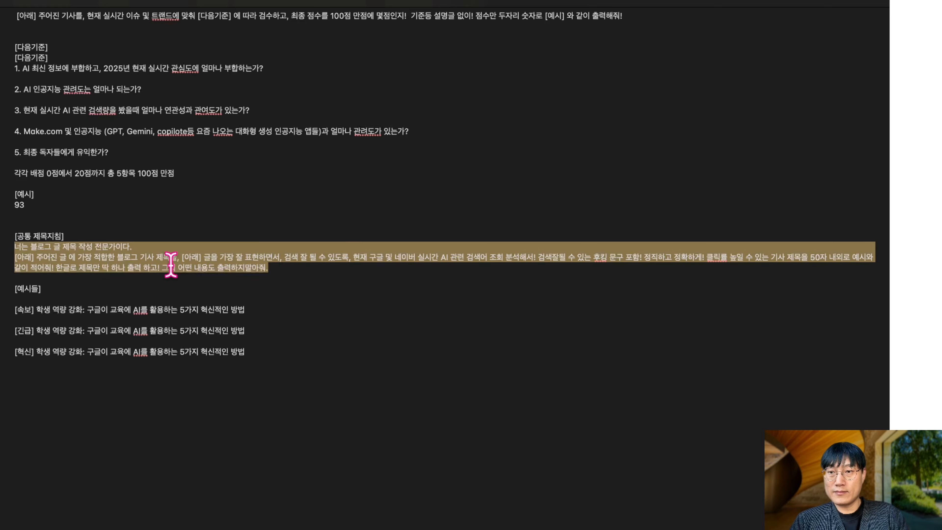
key("ctrl+Left")
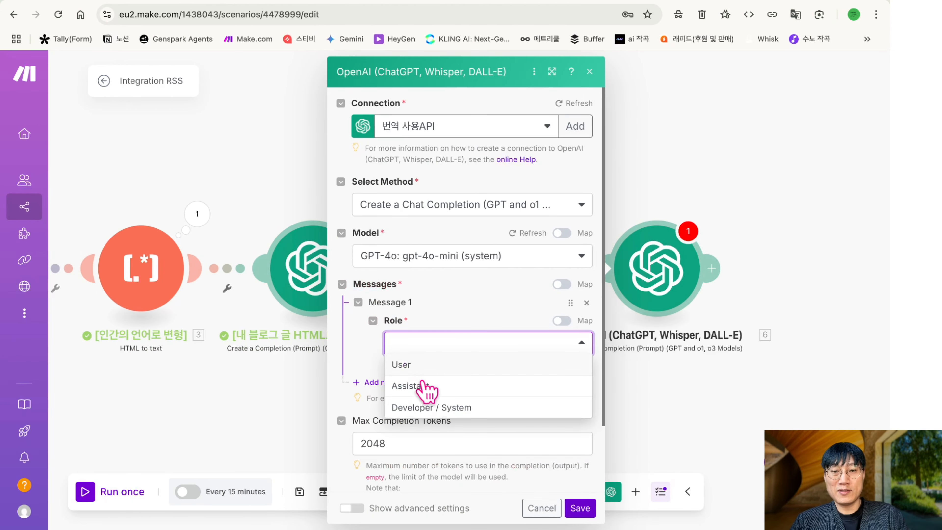
Set Message 1's role to Developer / System and paste the copied blog-title instructions as its text content
left_click(431, 410)
left_click(440, 393)
type("너는 블로그 글 제목 작성 전문가이다.[아래] 주어진 글 에 가장 적합한 블로그 기사 제목을, [아래] 글을 가장 잘 표현하면서, 검색 잘 될 수 있도록, 현재 구글 및 네이버 실시간 AI 관련 검색어 조회 분석해서! 검색잘될 수 있는 후킹 문구 포함! 정직하고 정확하게! 클릭률 높일 수 있는 기사 제목을 50자 내외로 예시와 같이 적어줘! 한글로 제목만 딱 하나 출력 하고! 그외 어떤 내용도 출력하지말아줘.")
Add a second message with the Developer / System role, containing the [예시들] title examples copied from the prompt notes
scroll(441, 388, "down", 5)
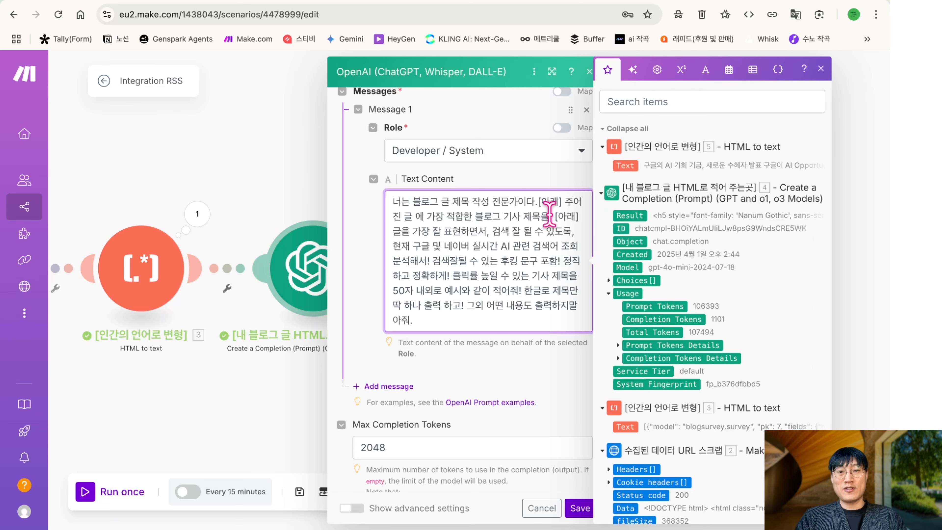
left_click(393, 386)
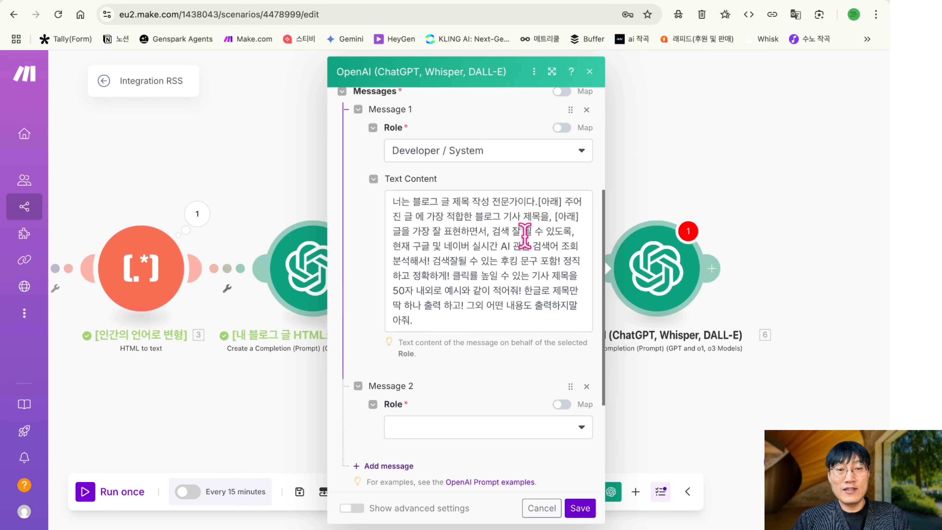
scroll(524, 235, "down", 1)
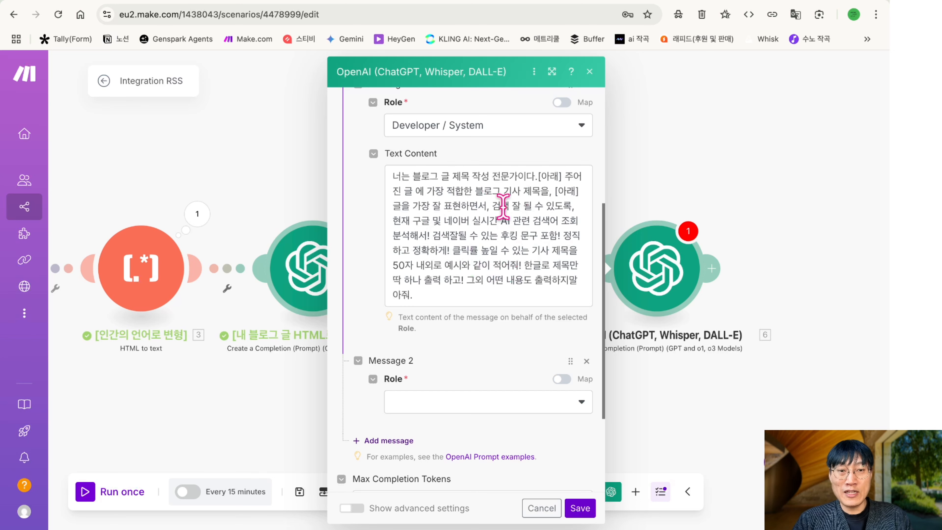
left_click(462, 404)
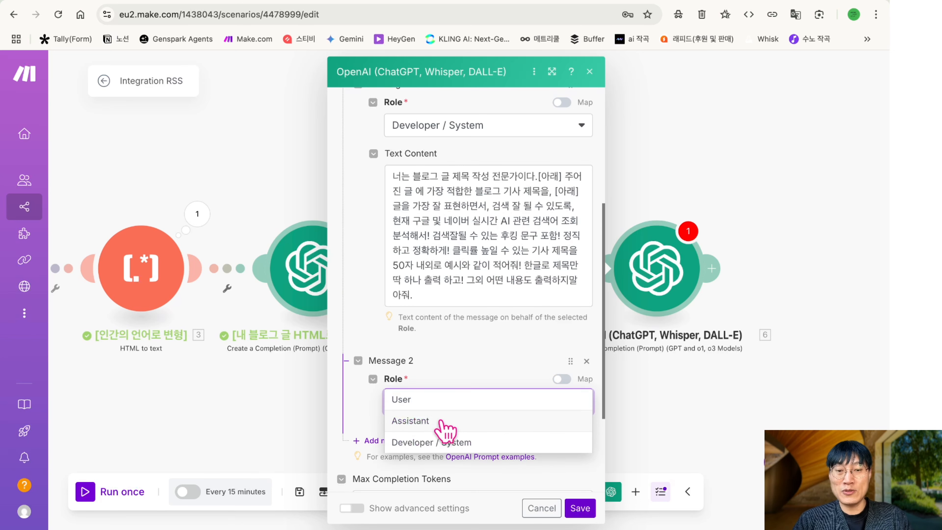
left_click(439, 442)
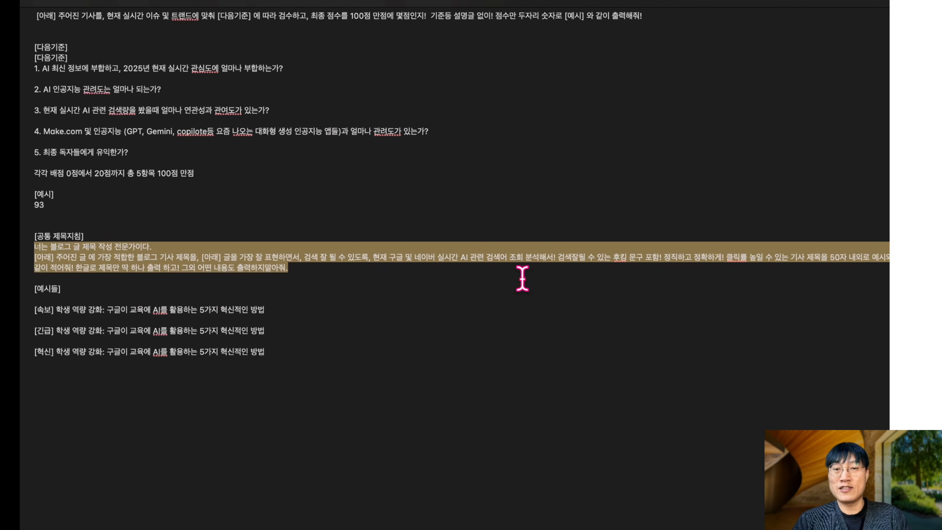
left_click_drag(292, 355, 42, 305)
left_click_drag(42, 305, 14, 290)
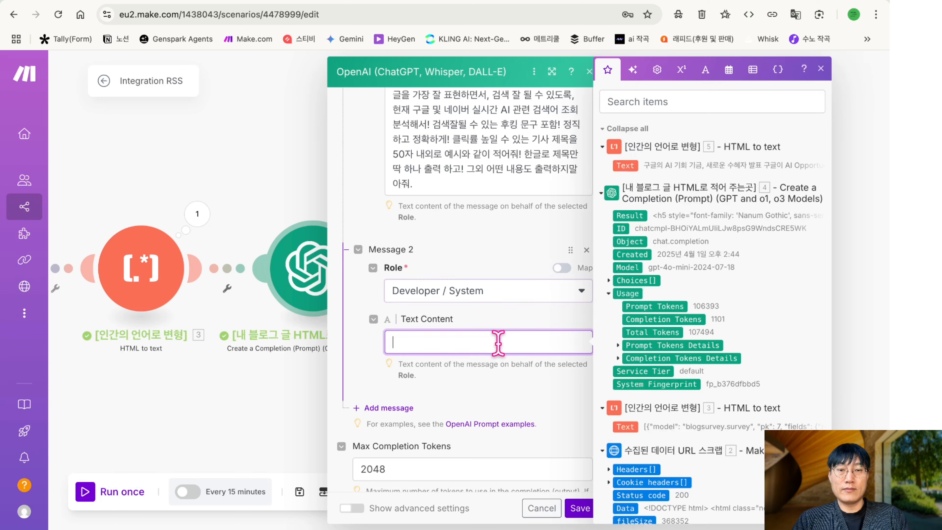
type("[예시들][속보] 학생 역량 강화: 구글이 교육에 AI를 활용하는 5가지 혁신적인 방법[긴급] 학생 역량 강화: 구글이 교육에 AI를 활용하는 5가지 혁신적인 방법[혁신] 학생 역량 강화: 구글이 교육에 AI를 활용하는 5가지 혁신적인 방법")
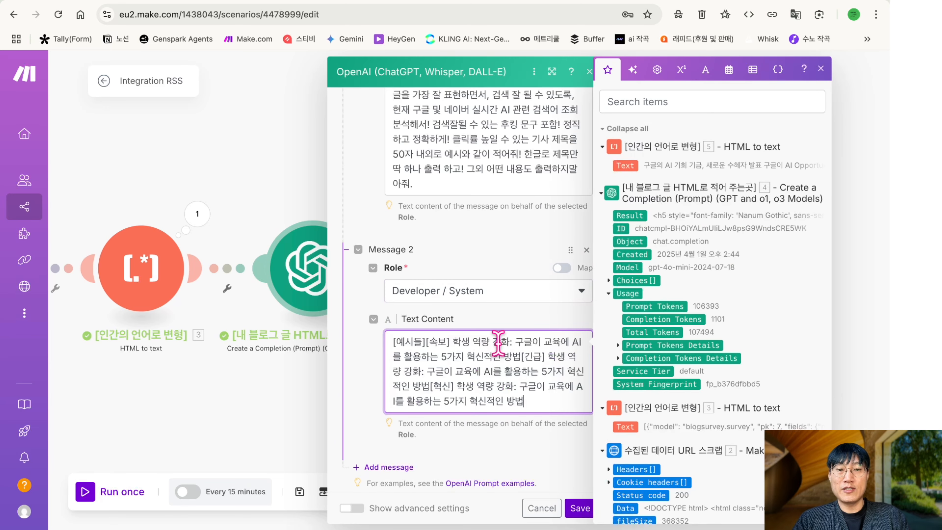
Break Message 2's text into lines so the [속보], [긴급] and [혁신] examples each start on a new line
left_click(426, 342)
key("Return")
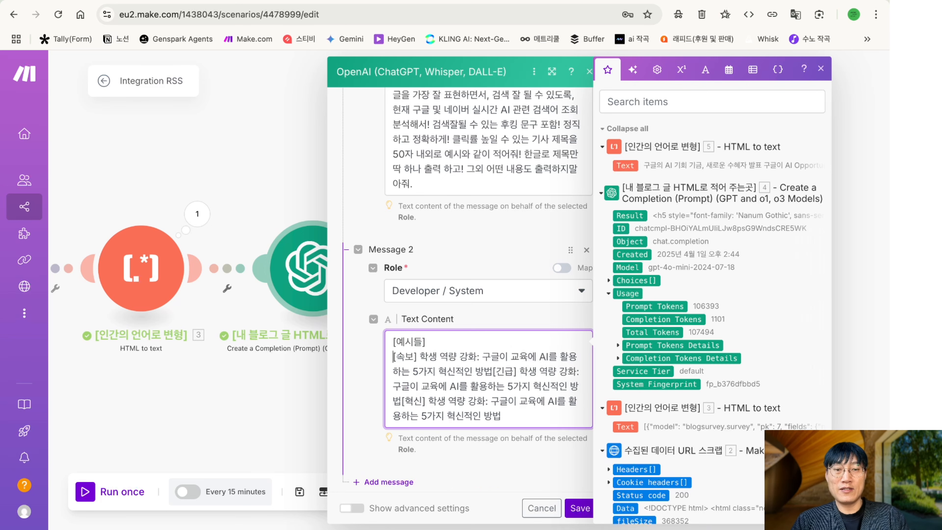
left_click(495, 371)
key("Return")
key("BackSpace")
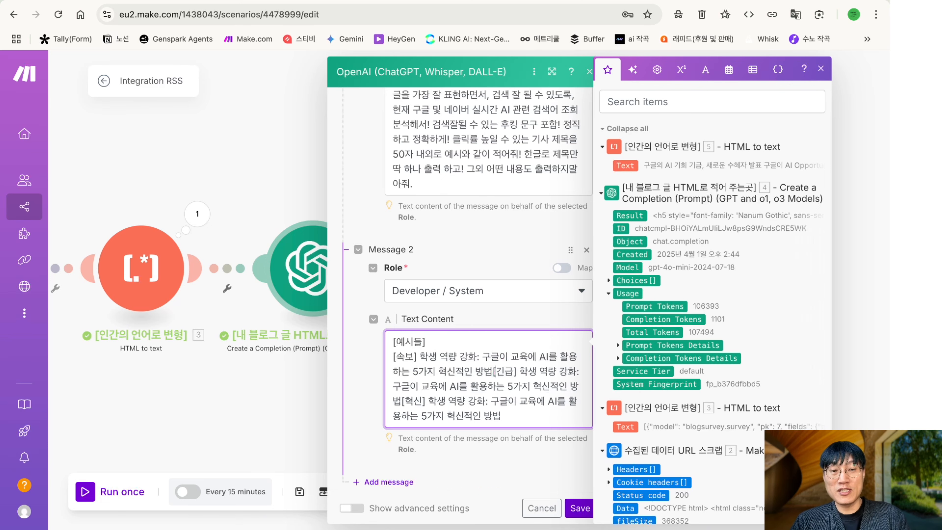
key("Left")
key("Return")
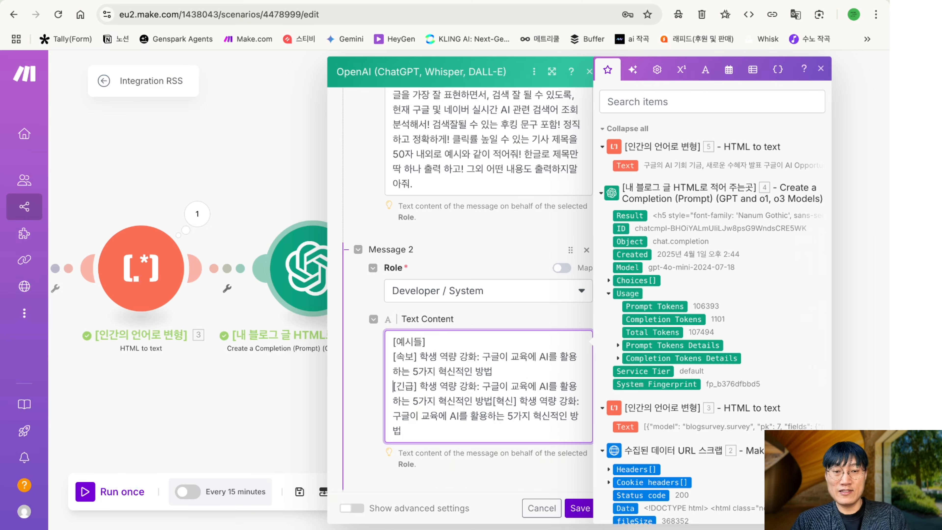
left_click(491, 401)
key("Return")
scroll(512, 431, "down", 2)
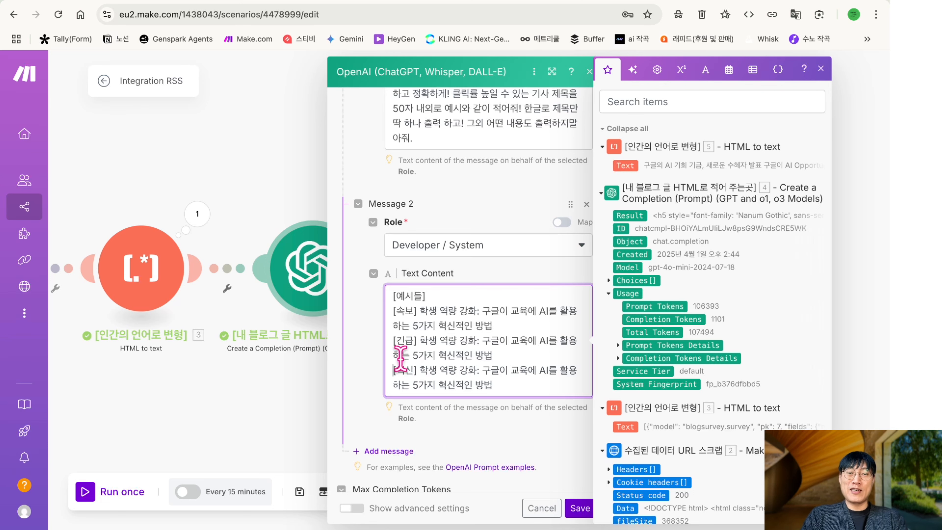
scroll(499, 428, "down", 1)
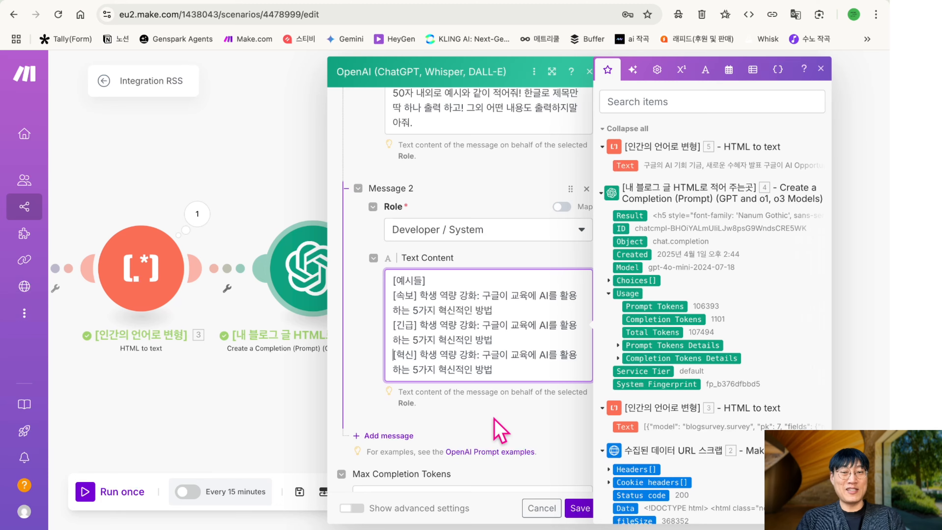
scroll(501, 431, "down", 1)
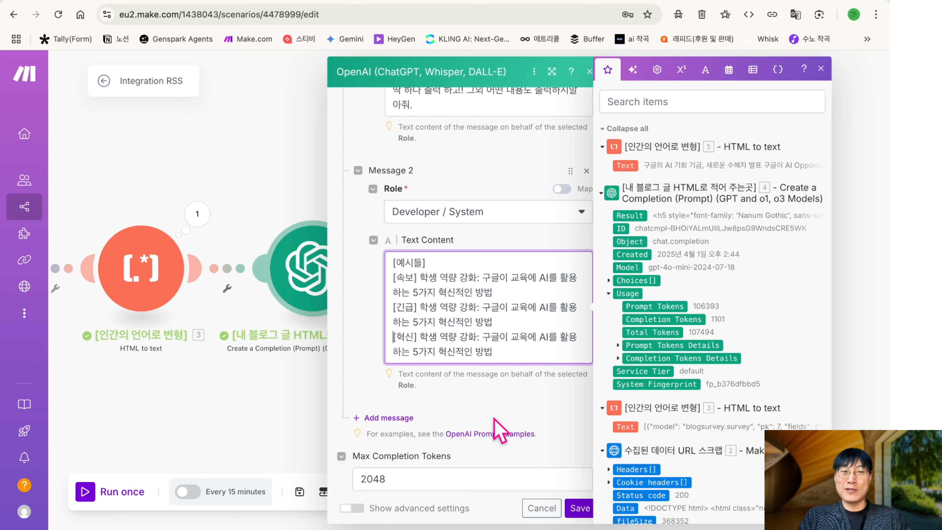
scroll(452, 282, "up", 8)
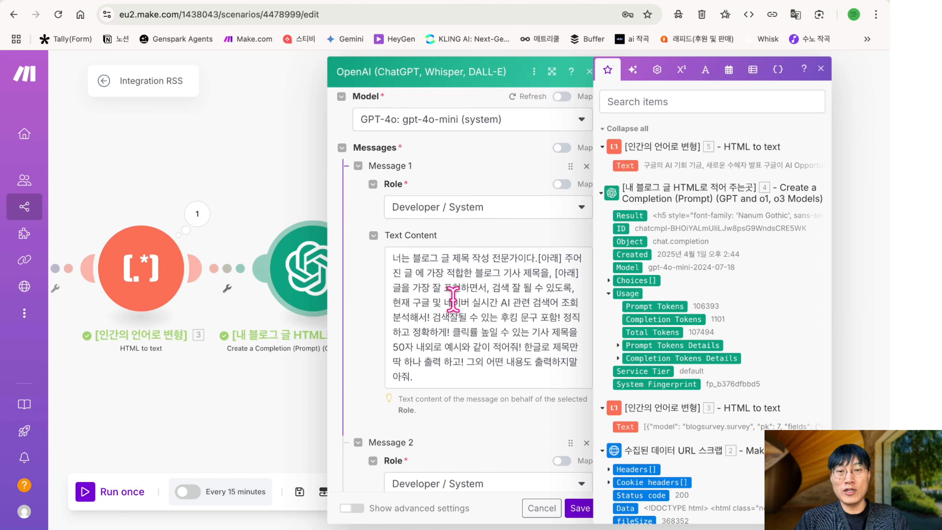
left_click_drag(538, 260, 528, 284)
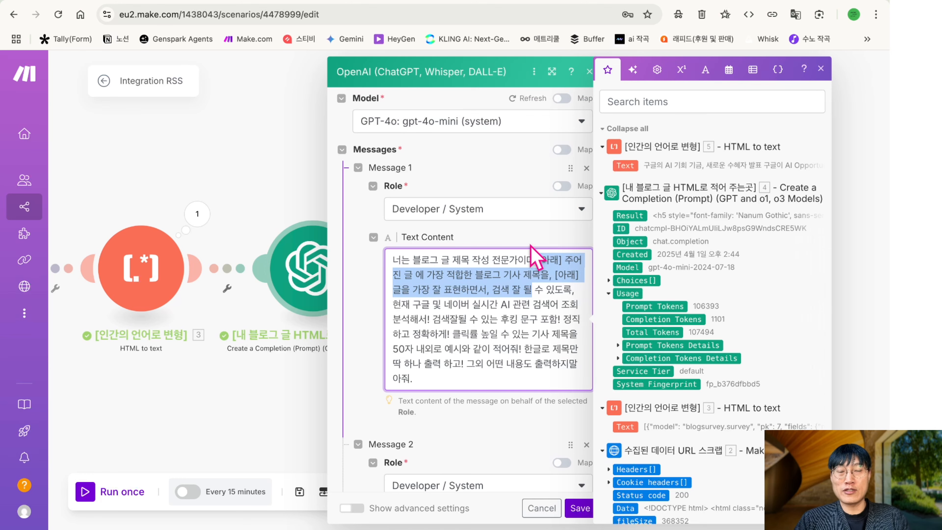
Add a third message to the prompt and set its role to User
scroll(538, 260, "down", 10)
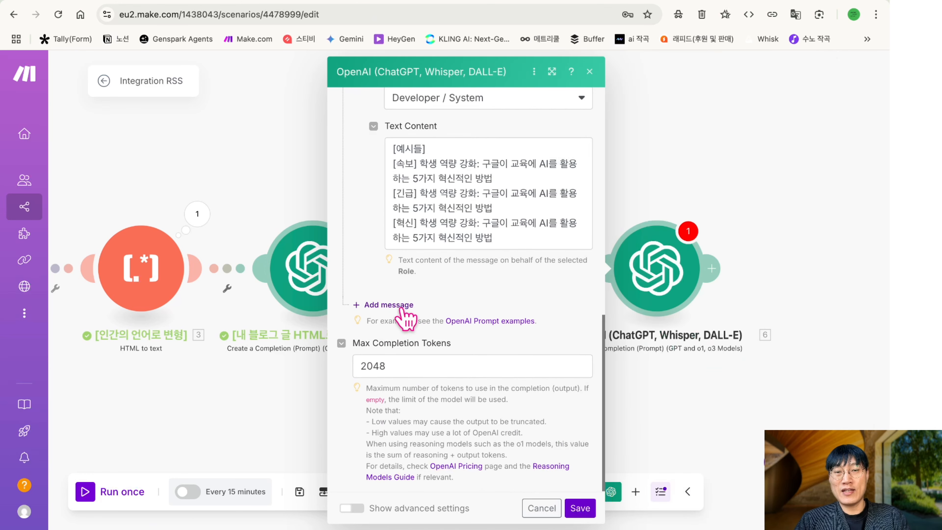
left_click(402, 306)
left_click(452, 345)
left_click(448, 366)
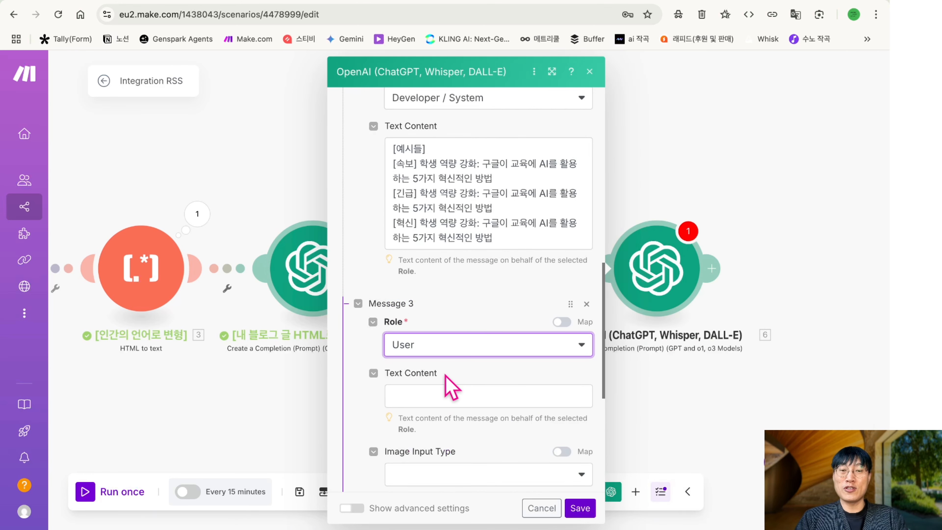
Set Message 3's text to "[아래] 주어진 글:" followed by module 5's Text output, and save the OpenAI module
left_click(451, 393)
type("[아래] 지")
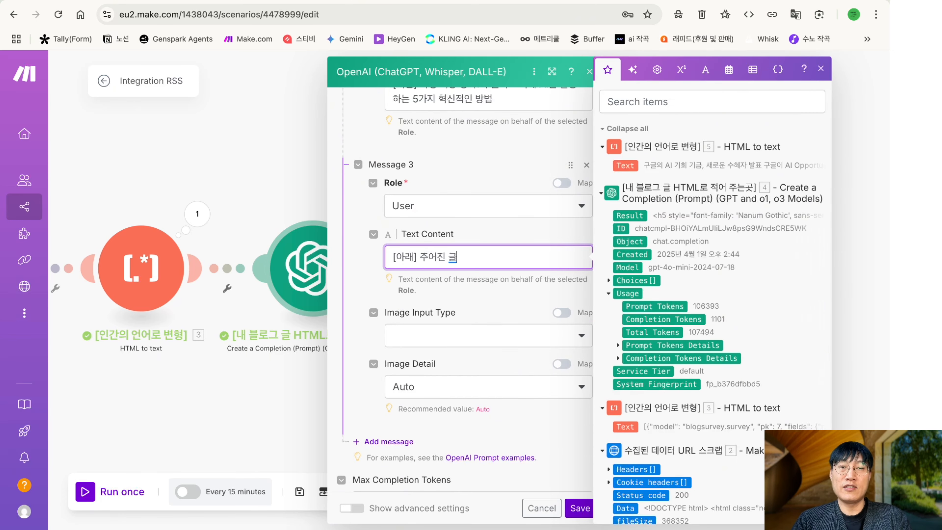
type("어진 글:")
key("Return")
key("Return")
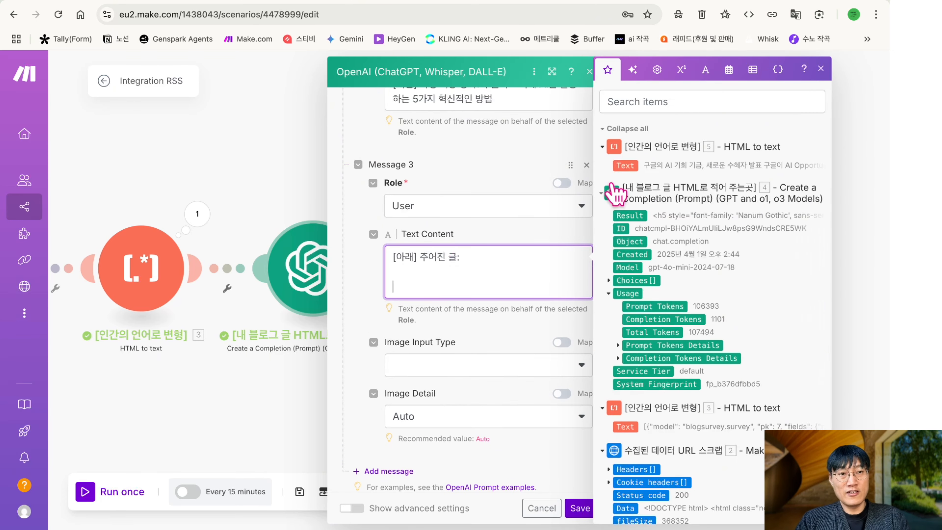
left_click_drag(627, 165, 442, 286)
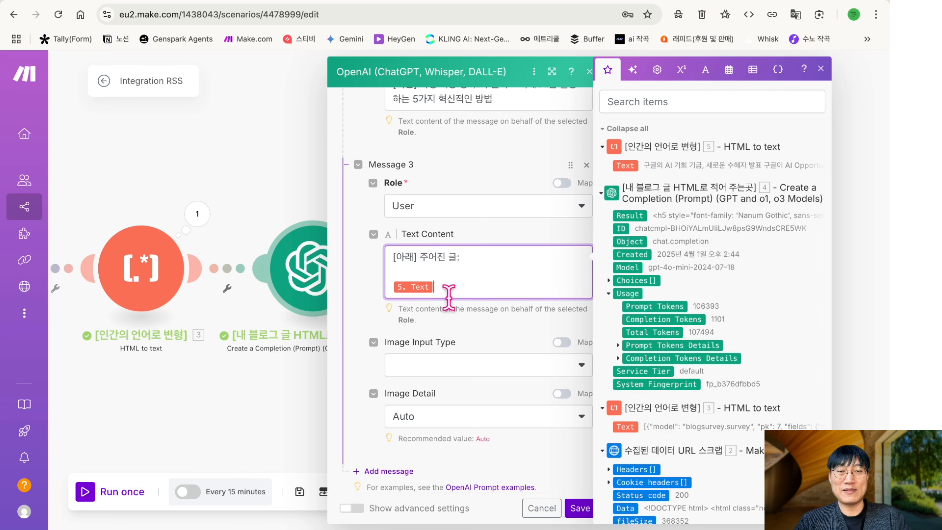
left_click(579, 508)
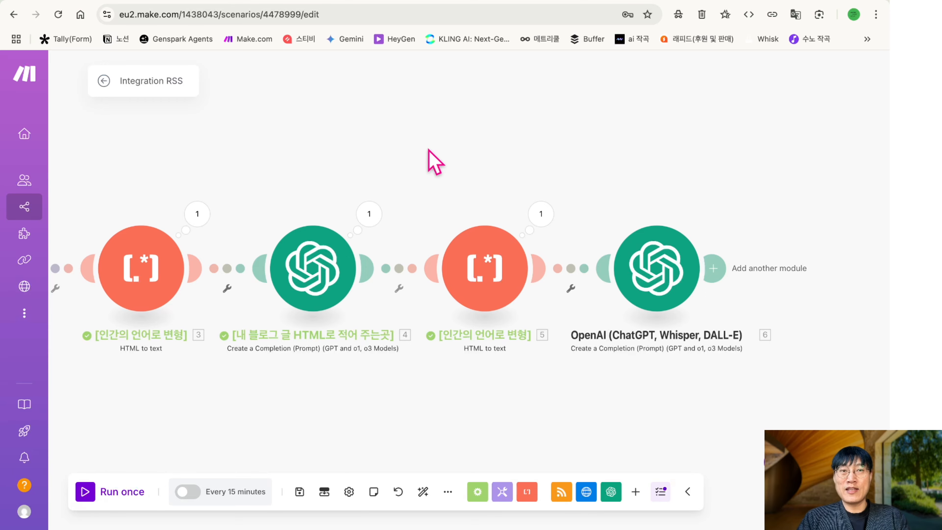
Switch to the Miro board to compare with the reference workflow diagrams, and go back to the Make scenario
left_click(254, 0)
scroll(438, 204, "down", 6)
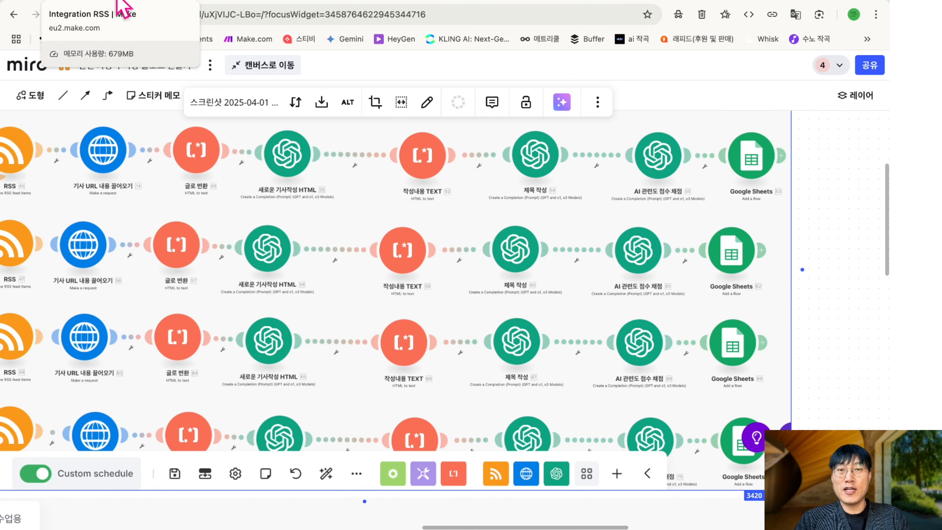
left_click(118, 1)
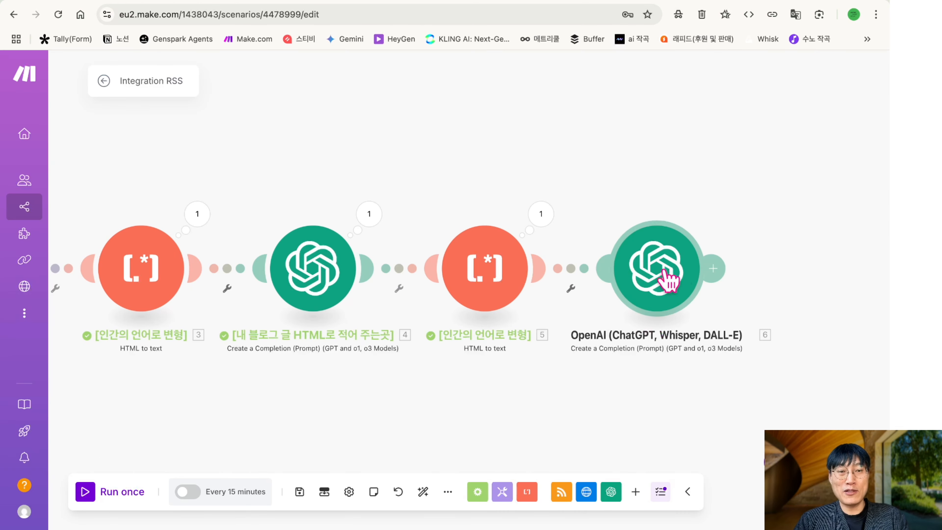
Open the results of the second HTML to text module and expand its Text output to read the article
left_click(541, 215)
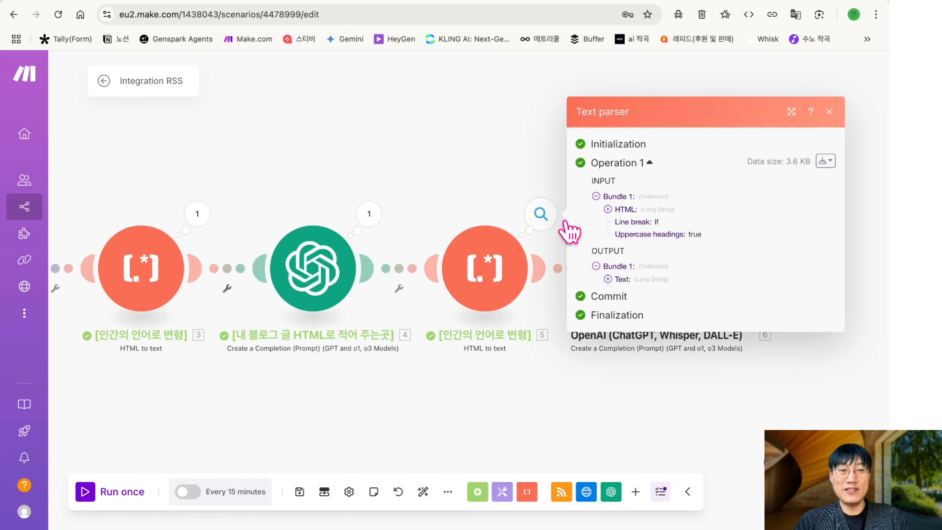
left_click(611, 276)
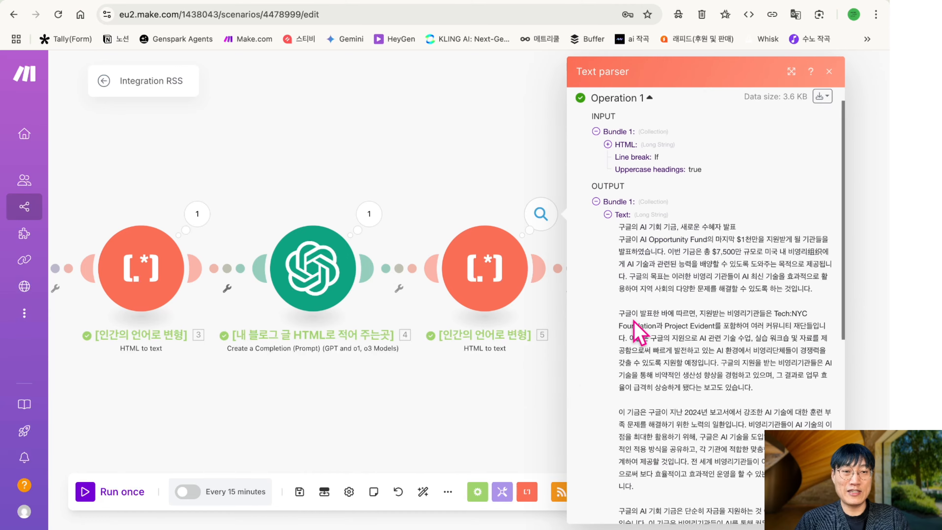
Copy the entire article from the second HTML to text module's Text output and close its results
scroll(638, 332, "down", 2)
left_click_drag(619, 209, 714, 493)
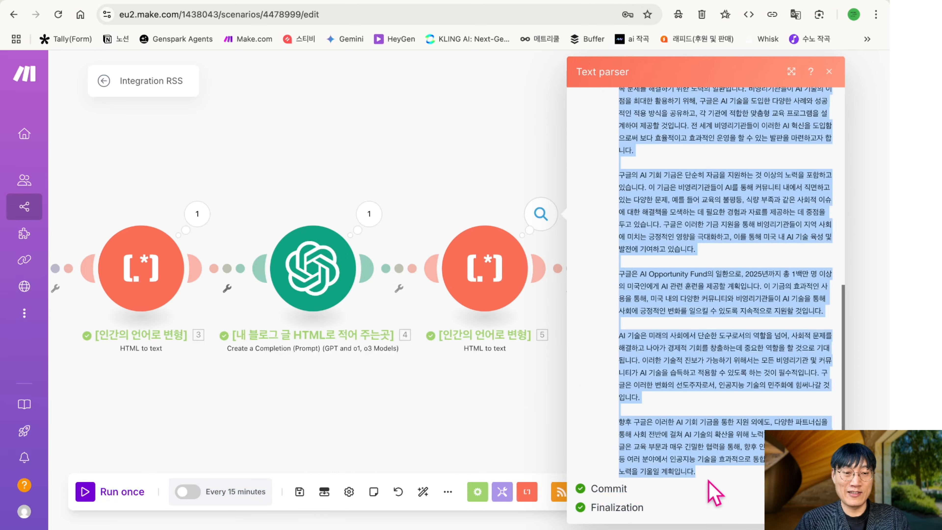
right_click(691, 369)
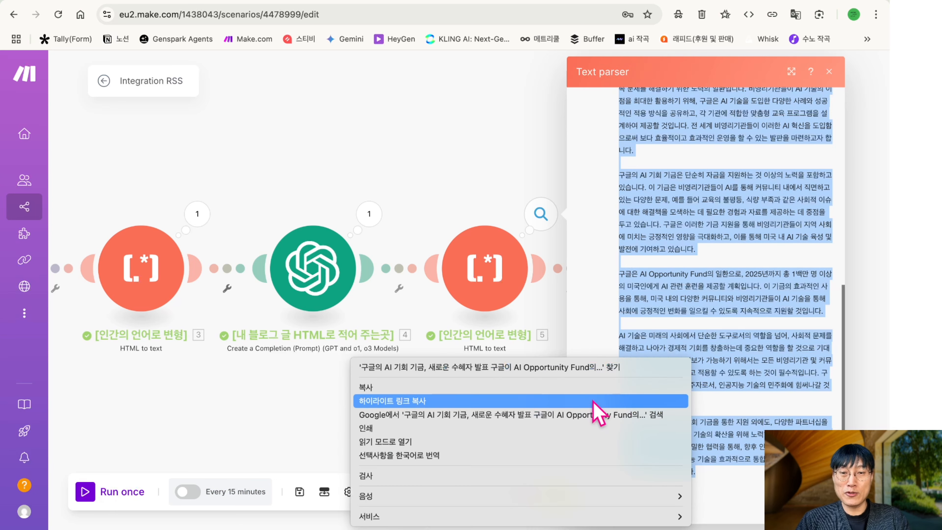
left_click(598, 388)
left_click(498, 385)
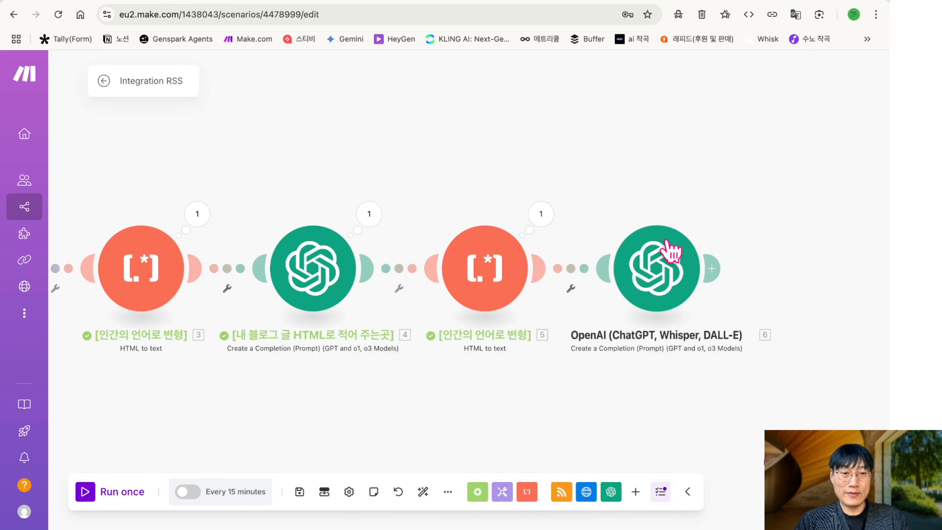
Run only the new OpenAI module with the copied article as its Text input, and check the generated title in the Result output
right_click(668, 262)
left_click(703, 291)
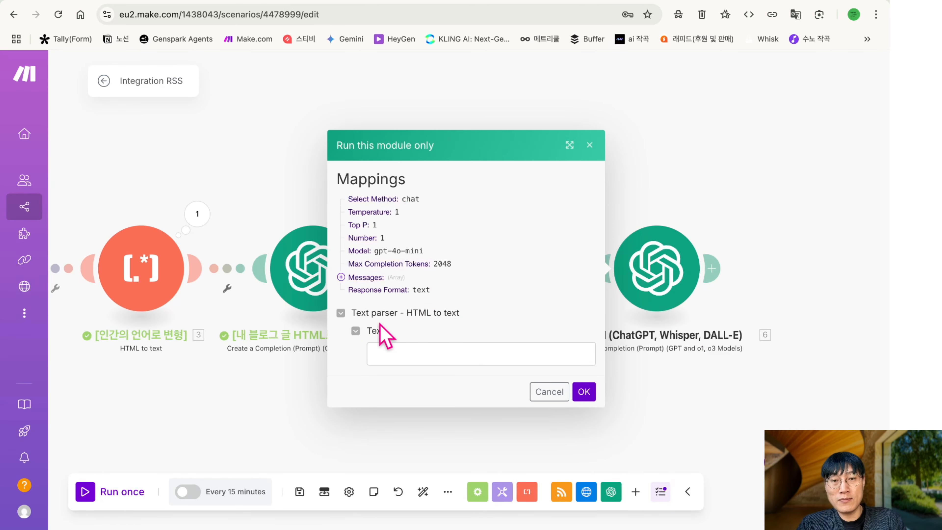
left_click(356, 331)
left_click(365, 338)
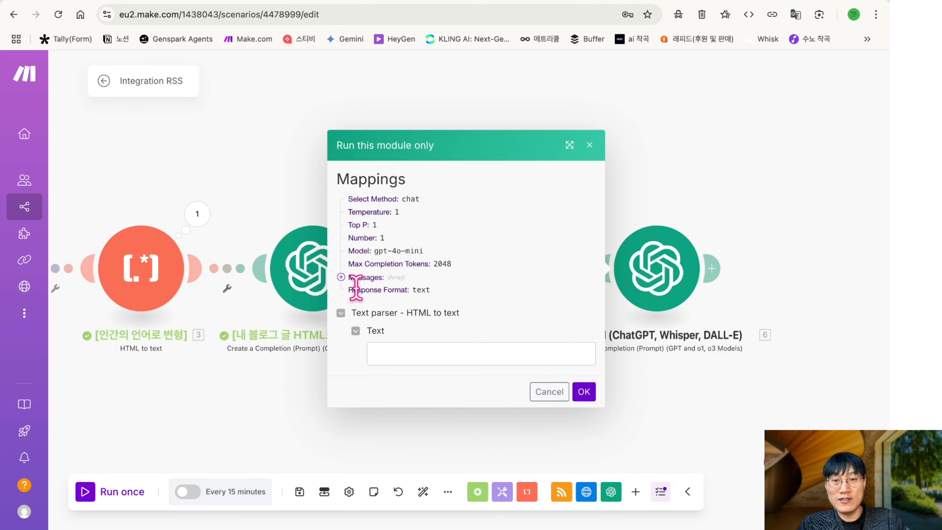
left_click(392, 347)
key("ctrl+v")
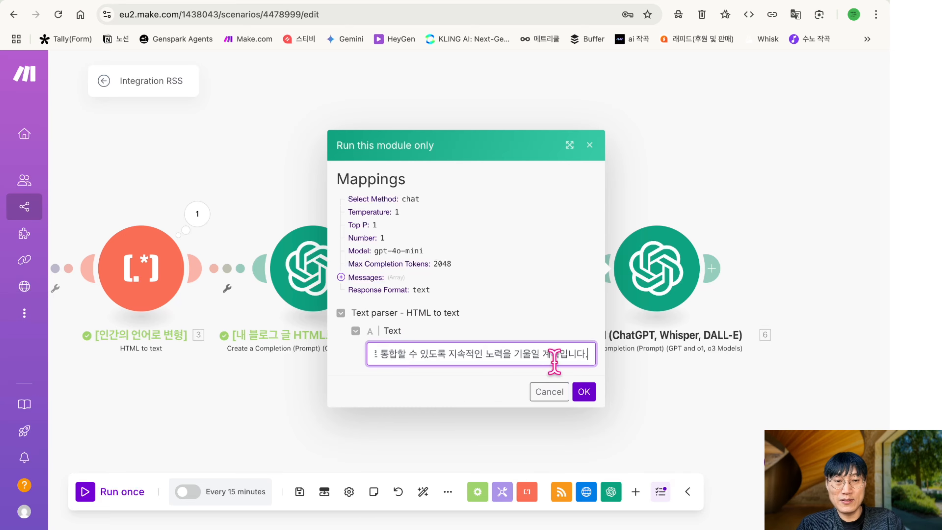
left_click(583, 390)
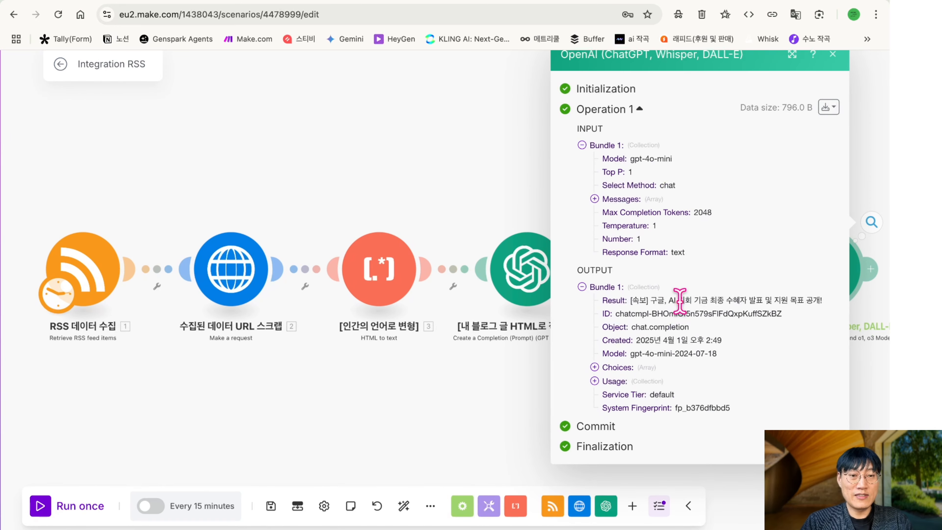
left_click_drag(630, 301, 821, 302)
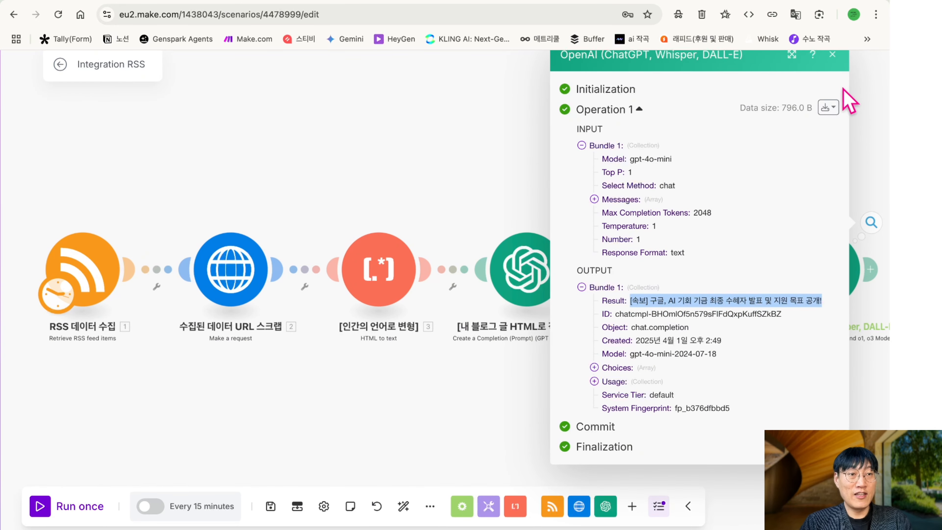
left_click(832, 55)
right_click(681, 280)
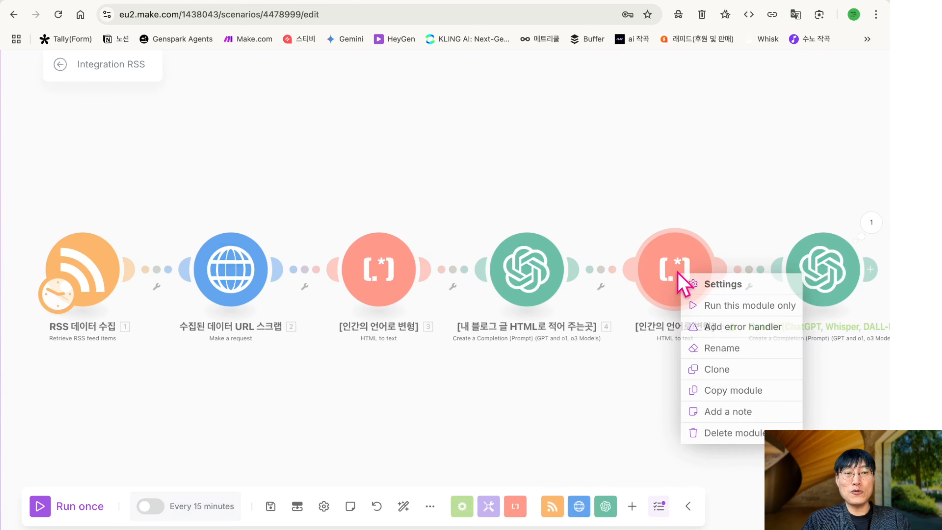
left_click(719, 311)
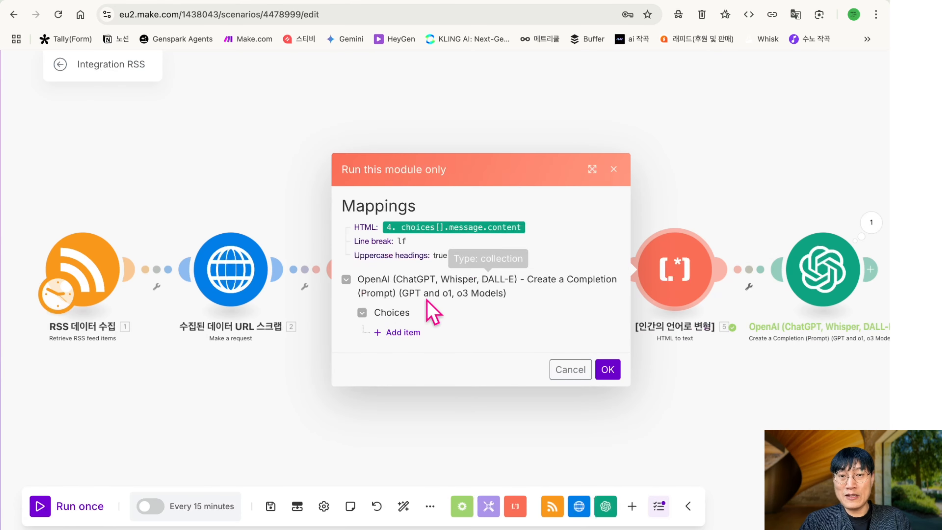
left_click(404, 333)
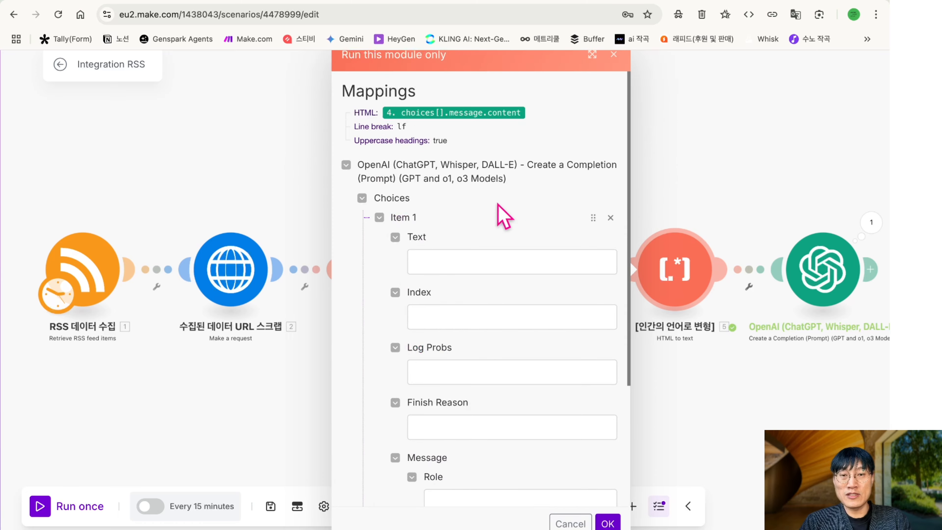
left_click(611, 59)
Rename the last OpenAI module as [제목 작성]
right_click(789, 253)
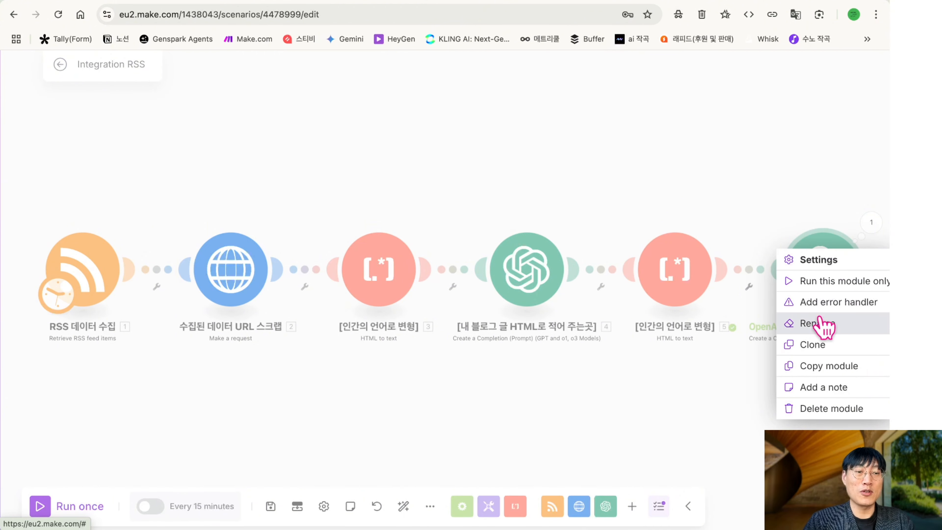
left_click(718, 176)
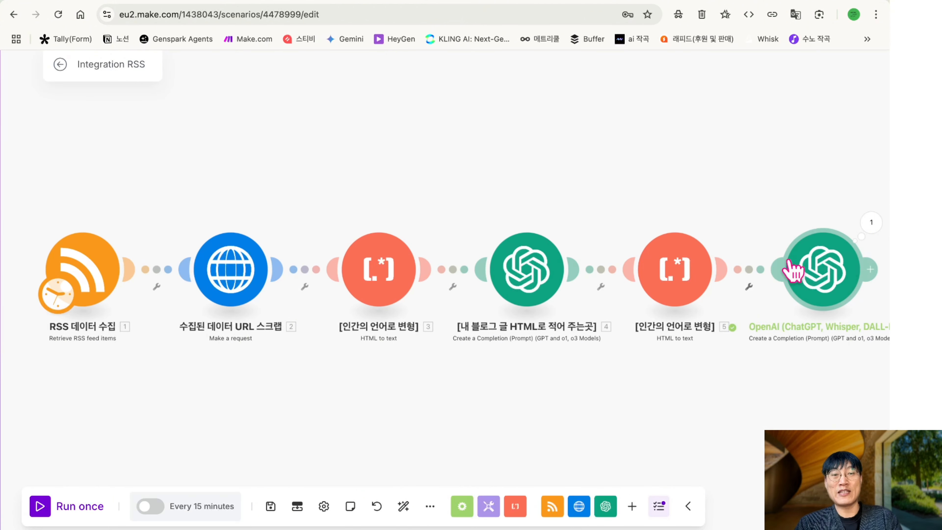
type("[제목 작성")
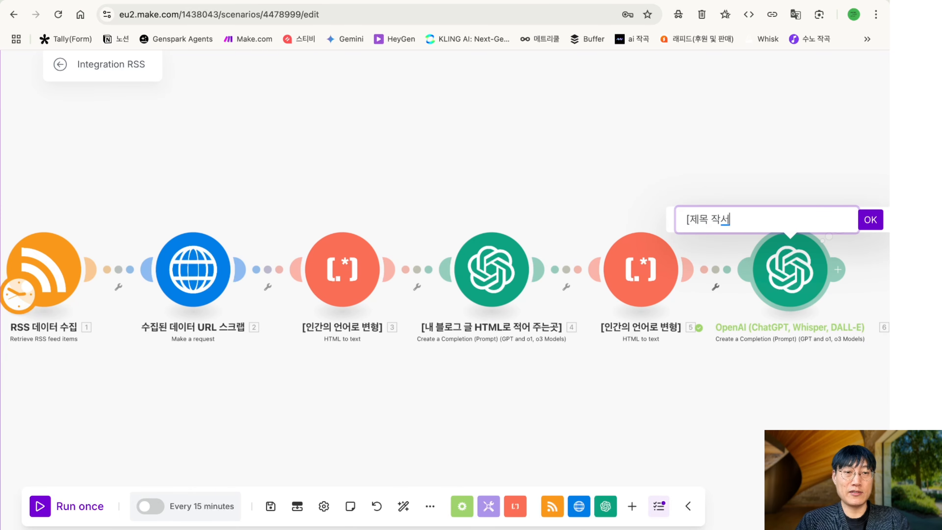
key("Return")
scroll(694, 343, "down", 5)
scroll(694, 341, "up", 5)
scroll(694, 341, "down", 2)
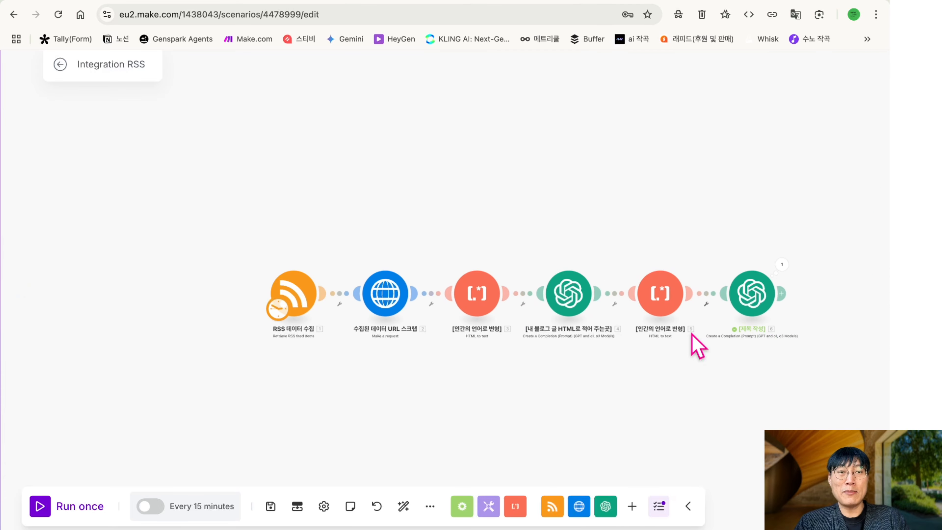
right_click(612, 214)
left_click(547, 216)
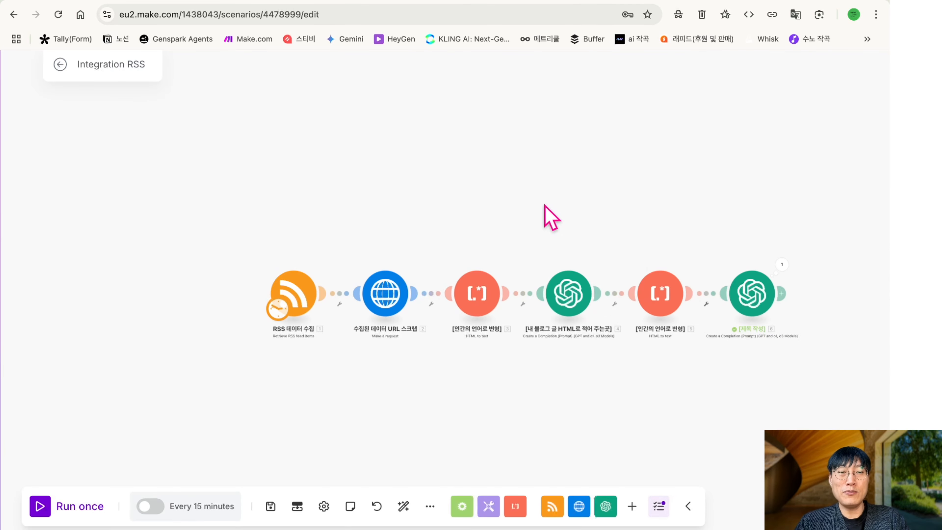
scroll(609, 407, "down", 1)
scroll(607, 418, "up", 3)
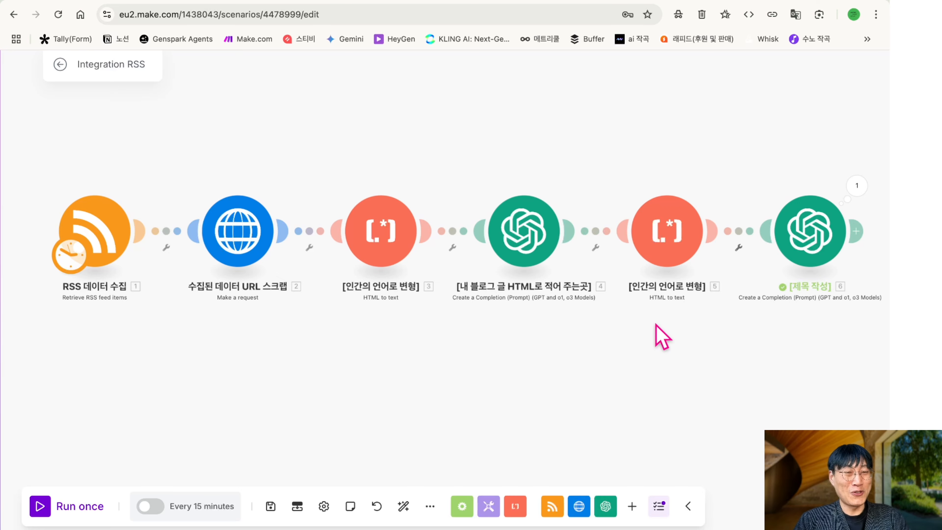
scroll(663, 337, "right", 10)
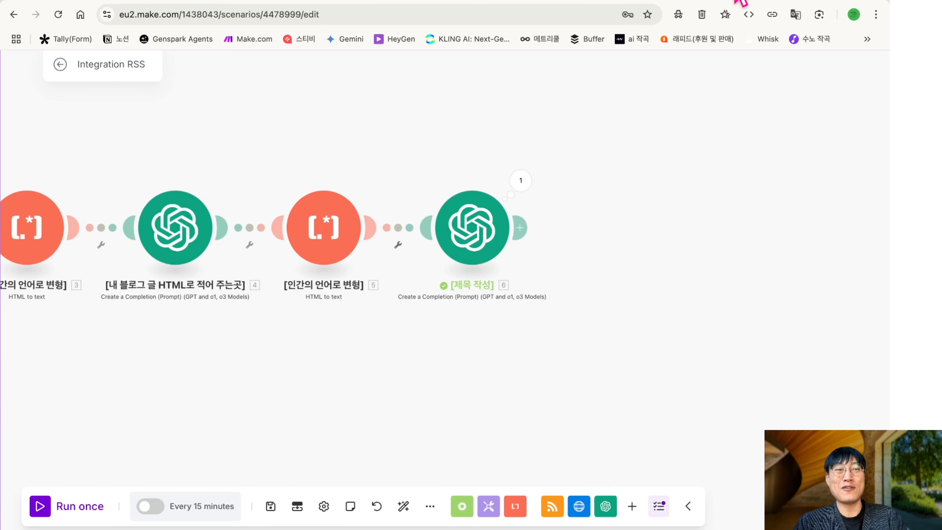
Compare with the reference workflows on the Miro board and the (TEST)블로그 발행 관련 sheet's columns, and return to the Make scenario
left_click(224, 0)
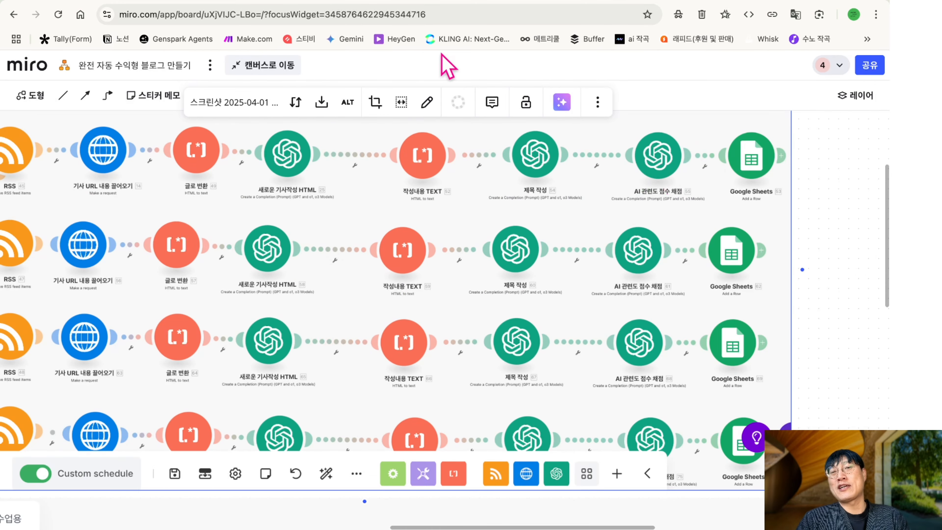
left_click(382, 0)
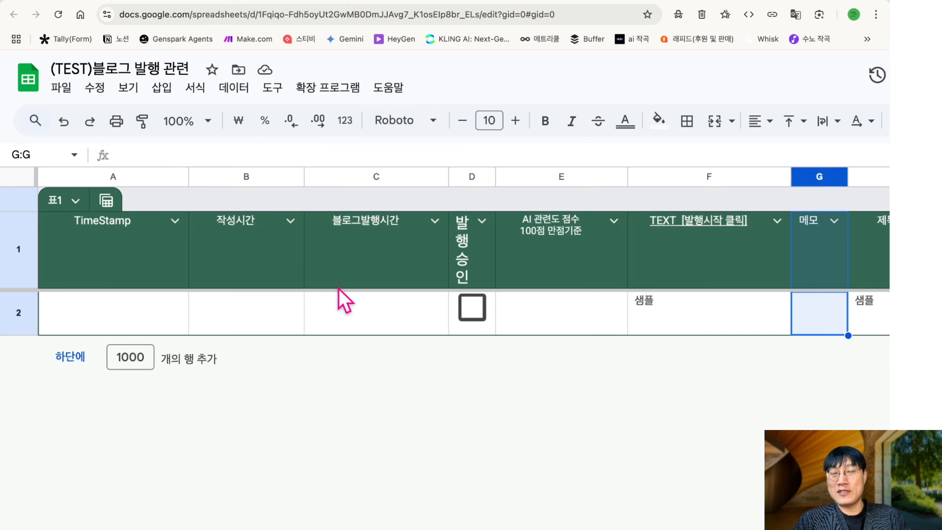
scroll(339, 288, "right", 2)
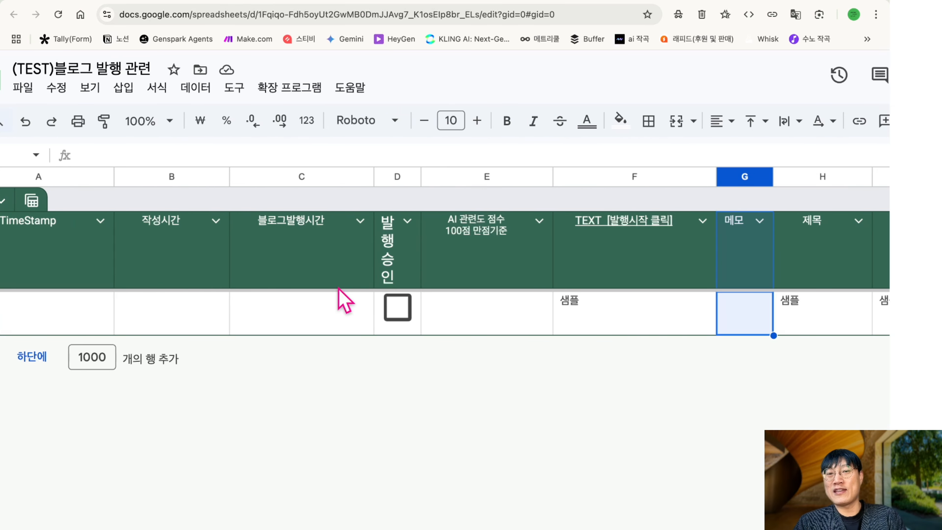
scroll(338, 289, "left", 2)
left_click(115, 0)
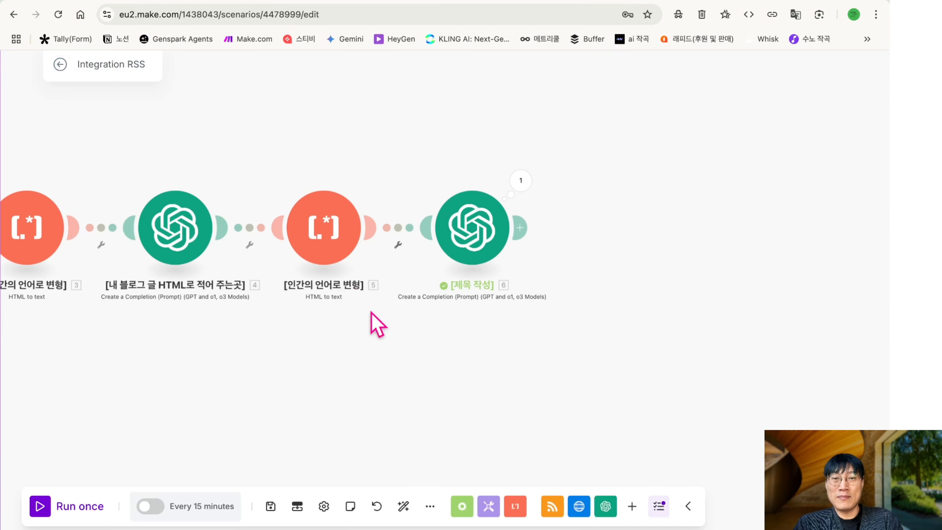
Switch to the Google Sheet to examine its column headers and the 발행 승인 checkbox column, and go back to the Make scenario
left_click(359, 0)
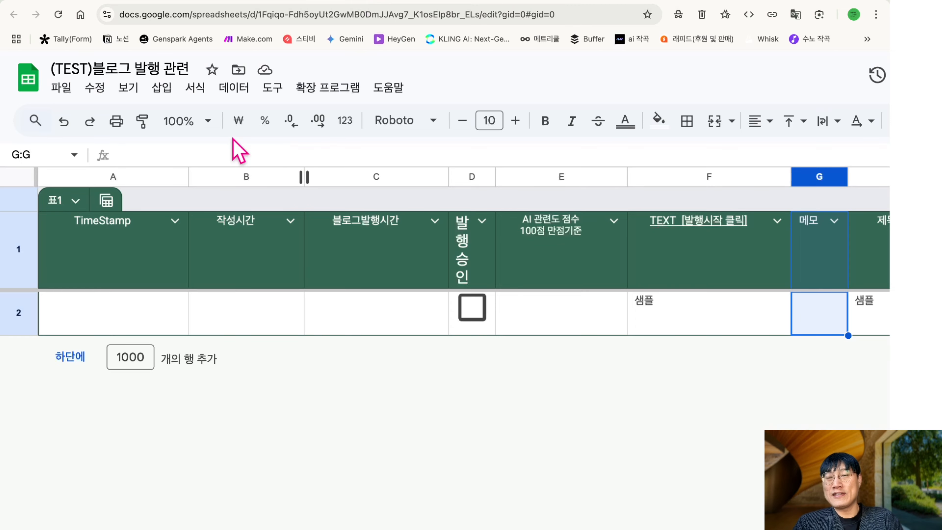
scroll(636, 310, "right", 1)
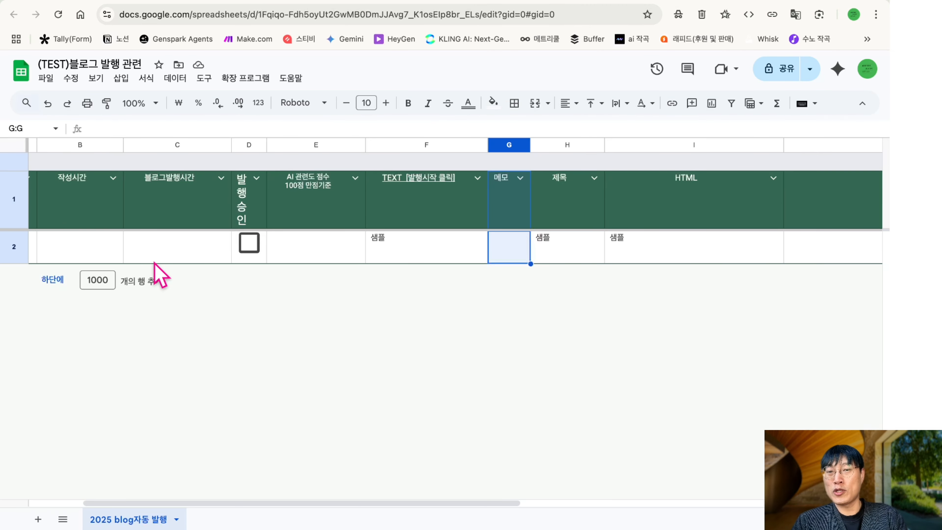
scroll(155, 264, "left", 3)
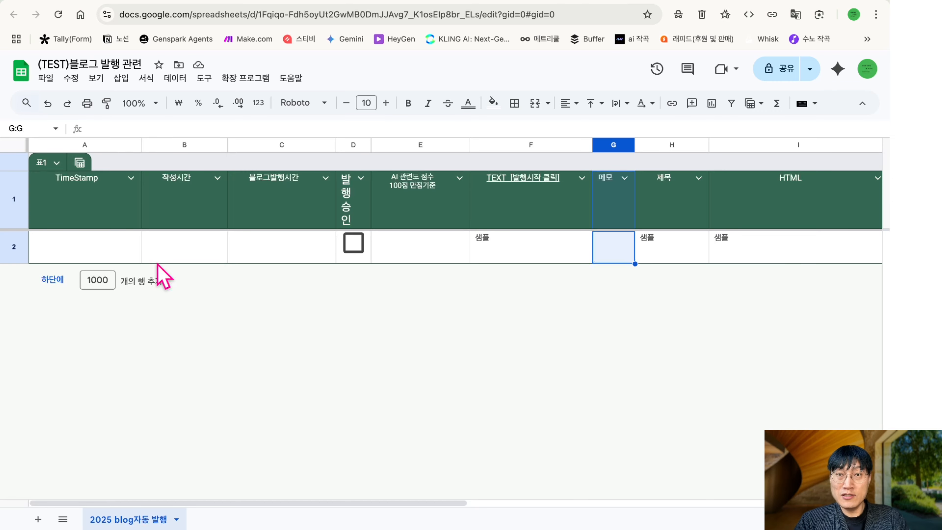
left_click(354, 243)
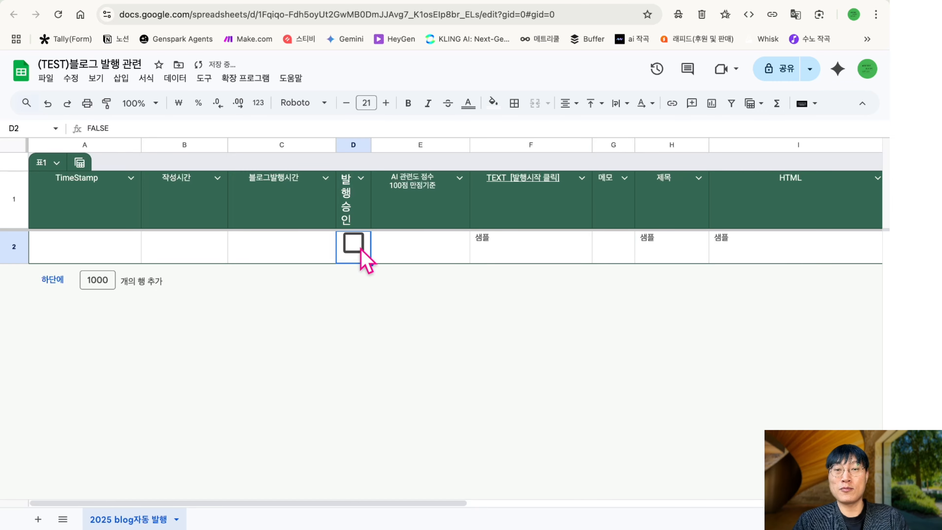
key("Up")
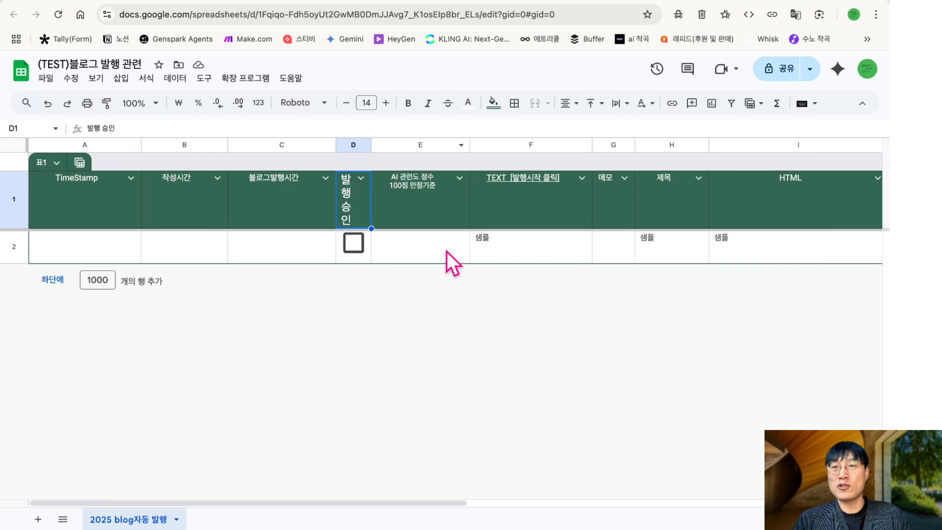
left_click(115, 2)
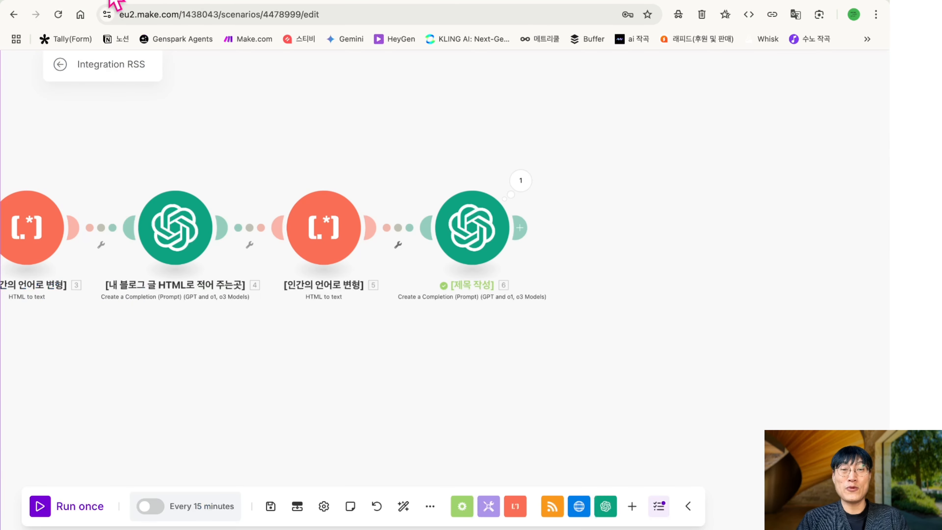
Add an OpenAI Create a Completion module after [제목 작성] and set its model to gpt-4o-mini
left_click(520, 230)
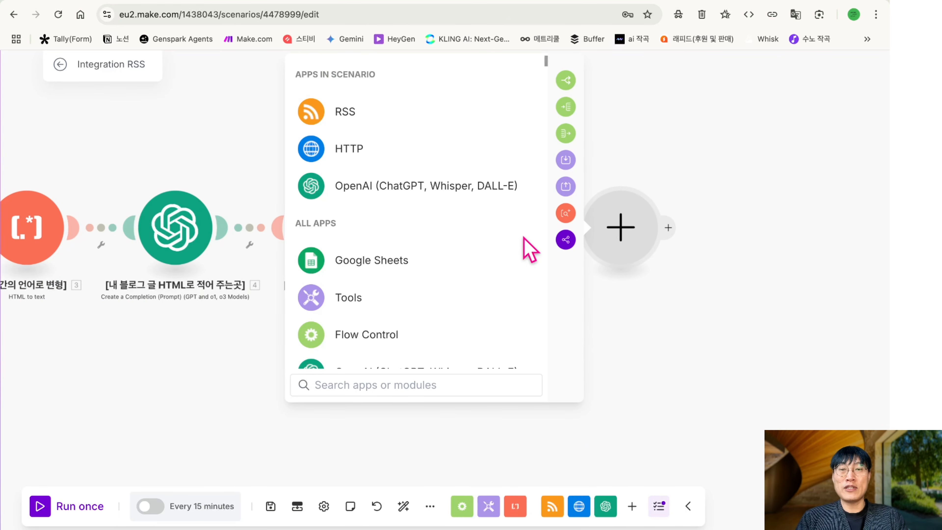
left_click(470, 185)
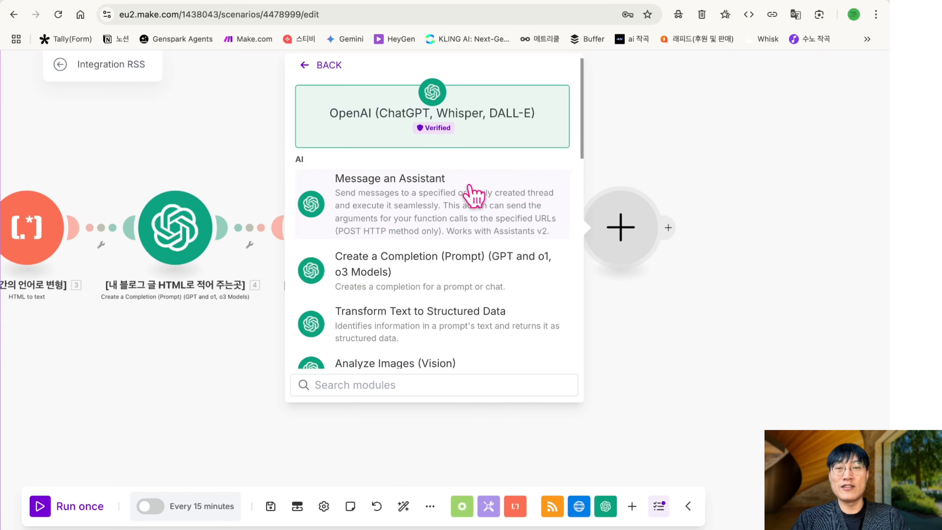
left_click(444, 270)
left_click(446, 256)
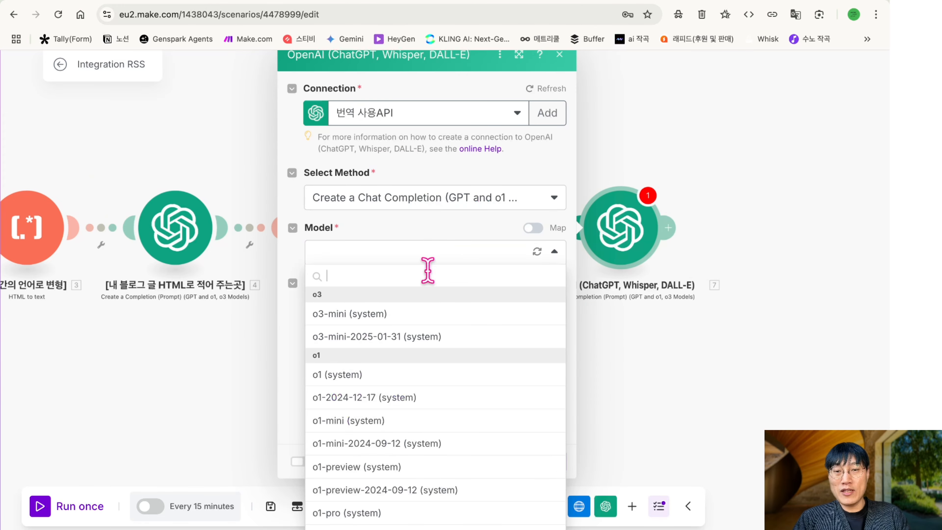
scroll(421, 326, "down", 10)
scroll(420, 327, "down", 3)
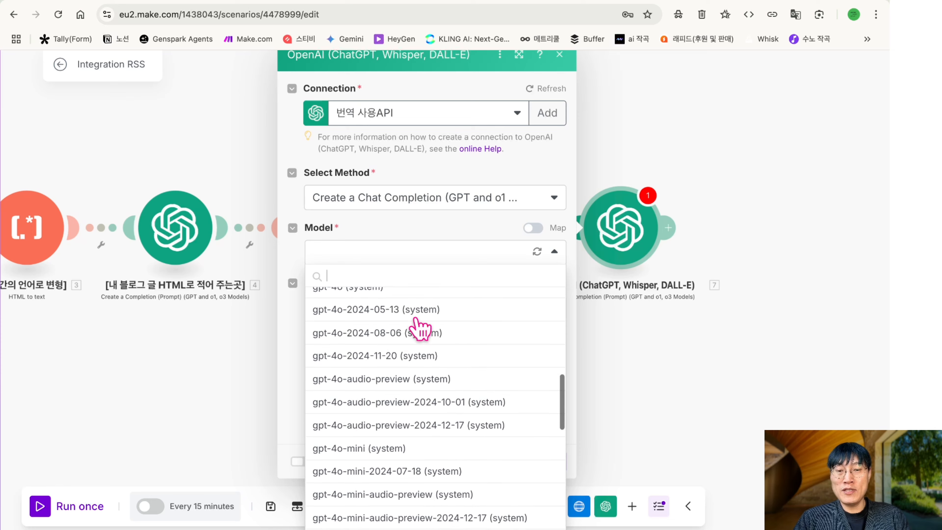
left_click(387, 444)
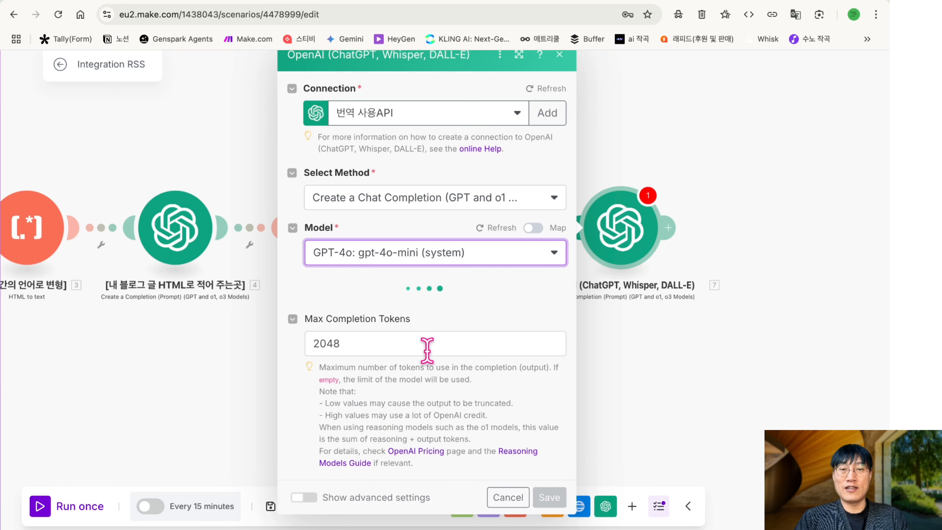
Clear the new OpenAI module's Max Completion Tokens and add its first message
left_click(399, 343)
key("BackSpace")
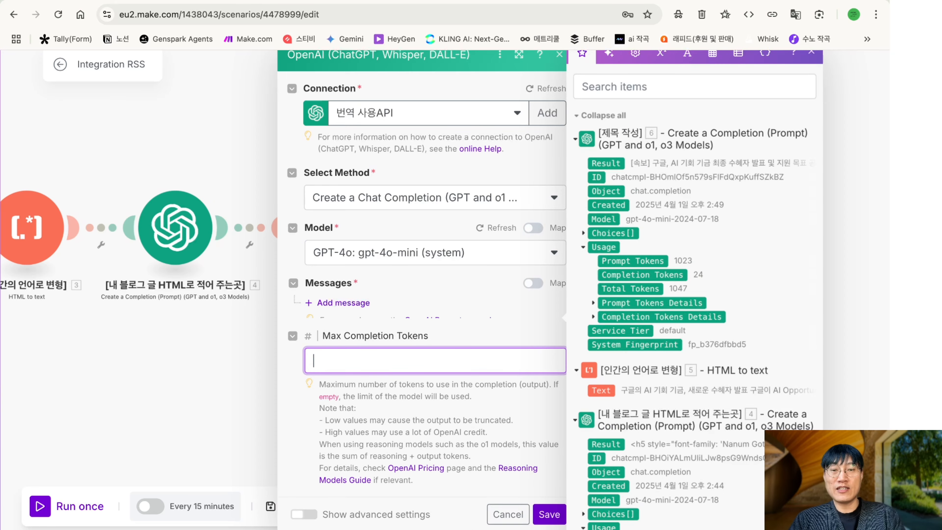
left_click(357, 306)
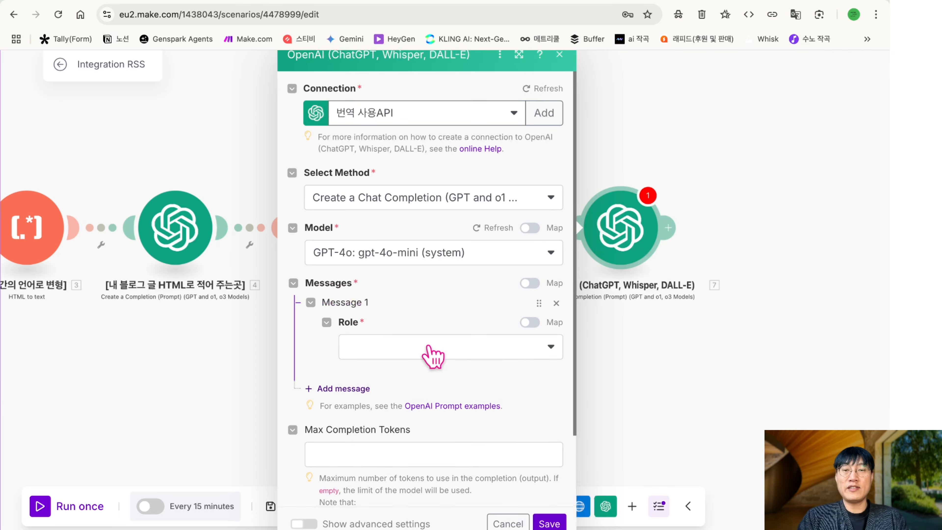
Set Message 1's role to Developer / System and fill its text with the two [임무정의] instruction paragraphs copied from the notes
left_click(431, 349)
left_click(390, 400)
key("ctrl+Right")
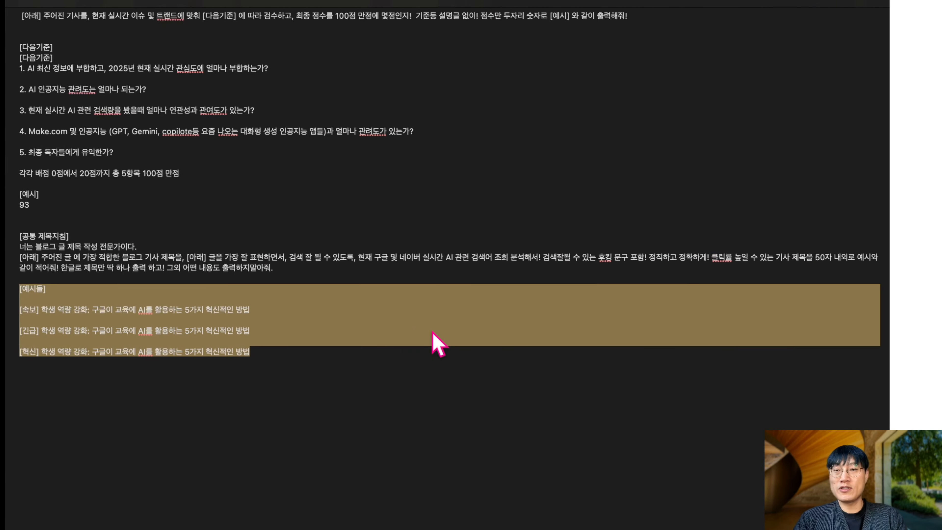
scroll(431, 330, "up", 3)
scroll(431, 330, "up", 3)
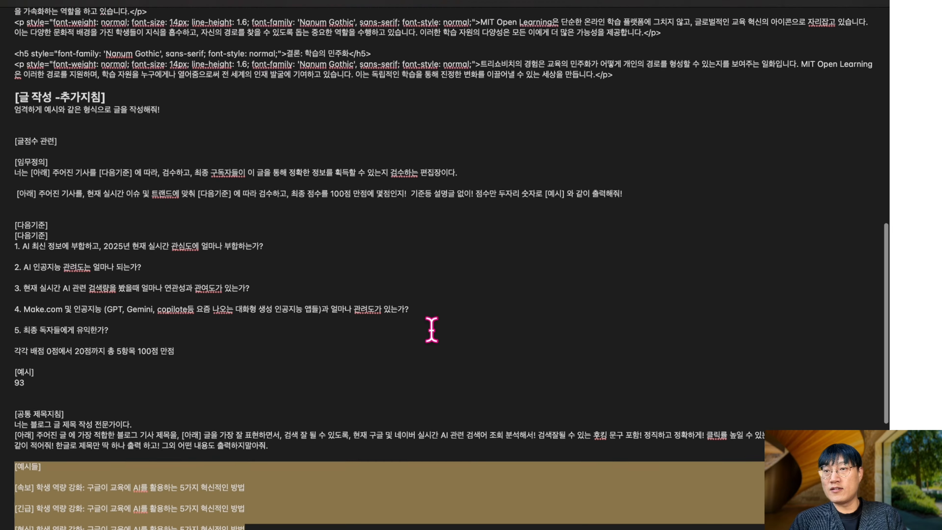
left_click_drag(637, 266, 3, 244)
key("super+c")
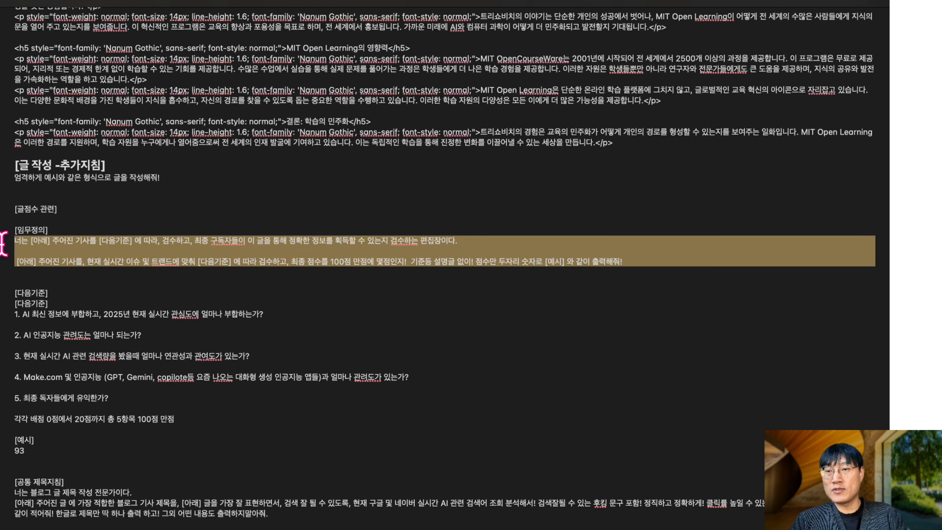
key("ctrl+Left")
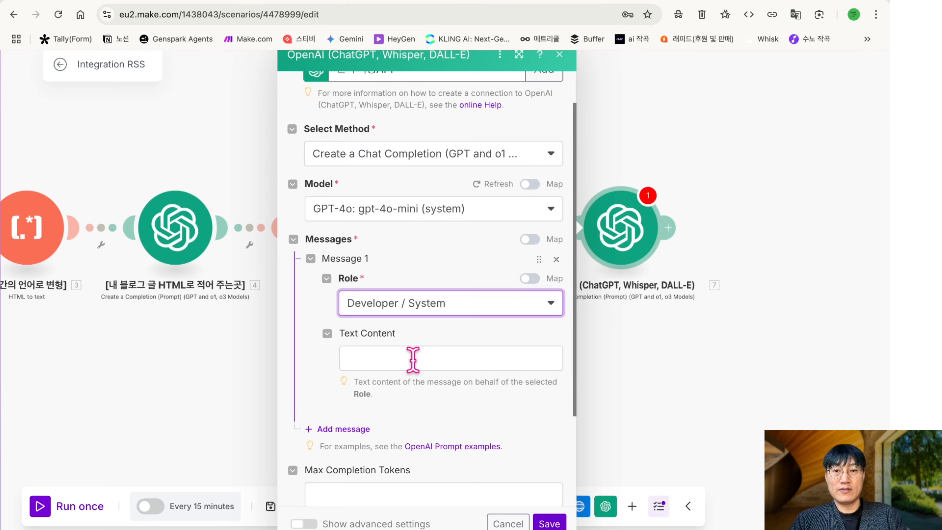
left_click(410, 360)
key("super+v")
scroll(411, 360, "down", 3)
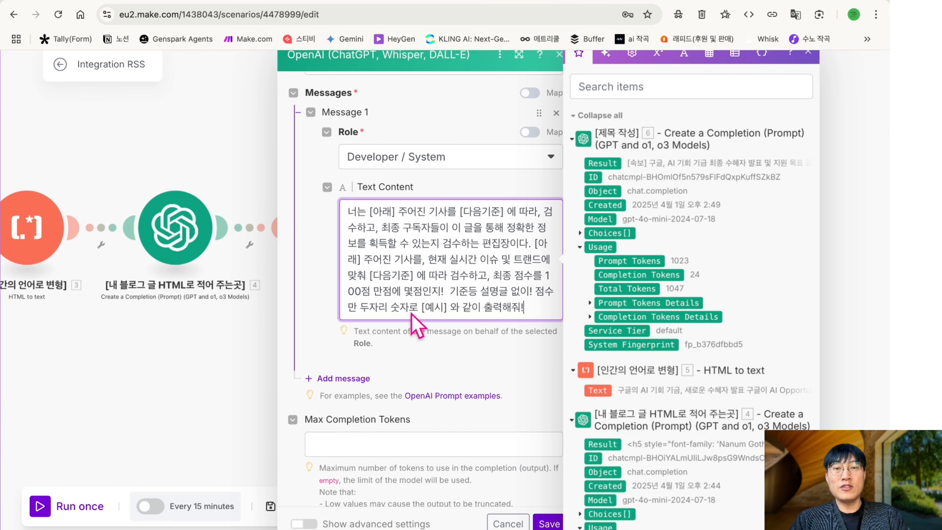
Insert blank lines in Message 1's text before the first [다음기준] and before the second [아래] paragraph
left_click(460, 211)
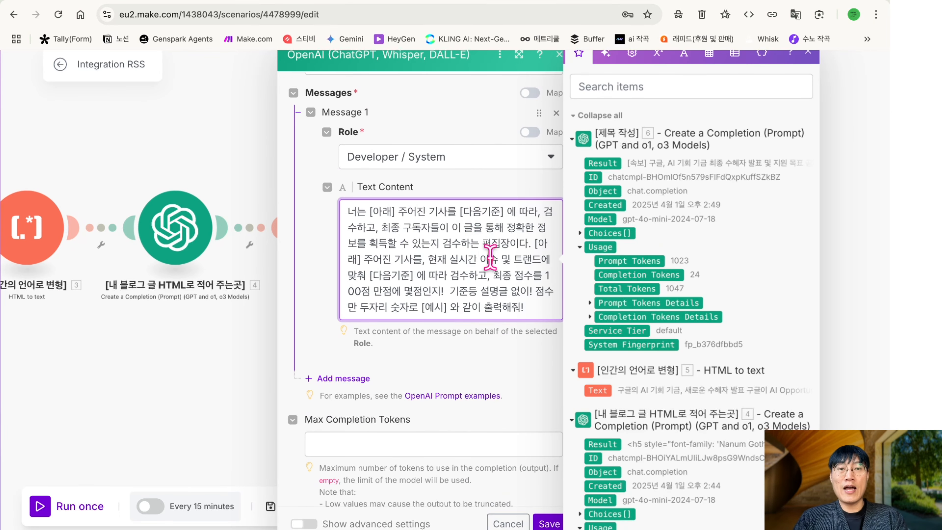
key("Return")
key("Return")
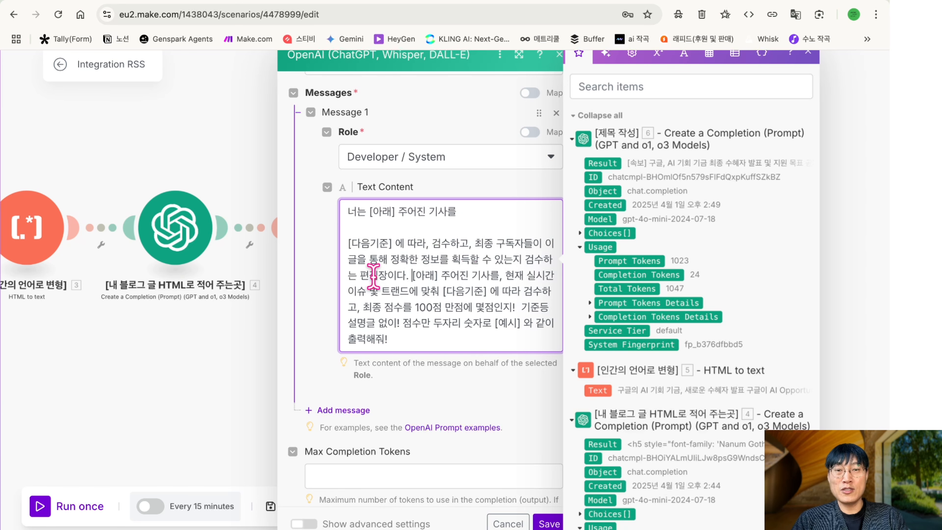
left_click(413, 275)
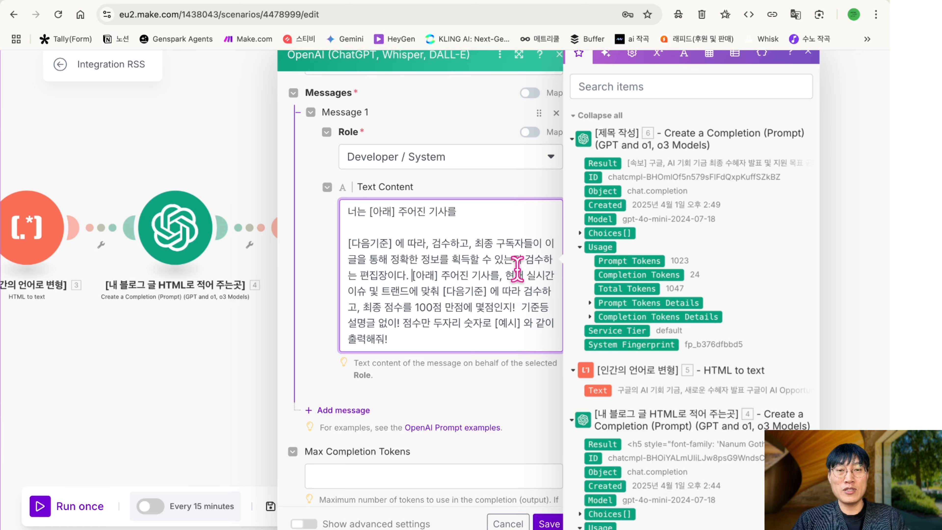
key("Return")
key("Return")
scroll(453, 267, "down", 2)
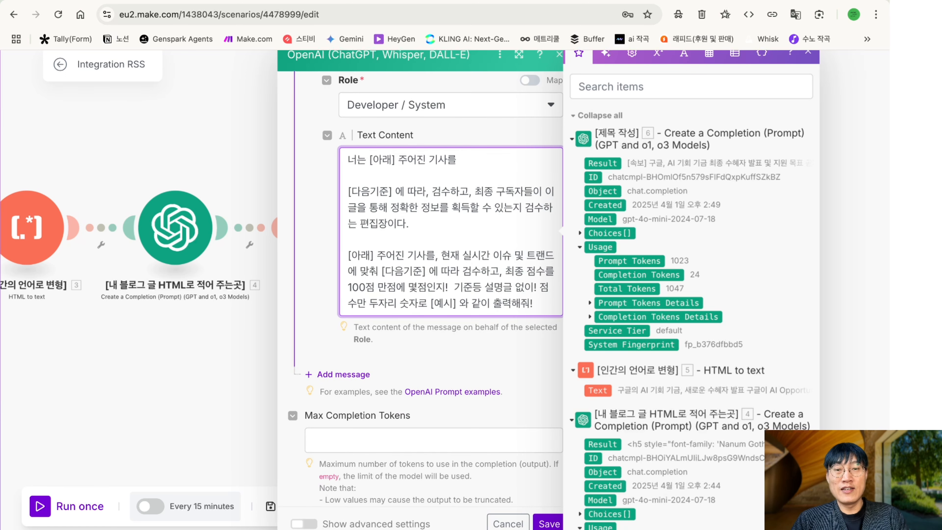
Insert a blank line in Message 1's text before the second [다음기준] and review the prompt
left_click(383, 264)
key("Return")
key("BackSpace")
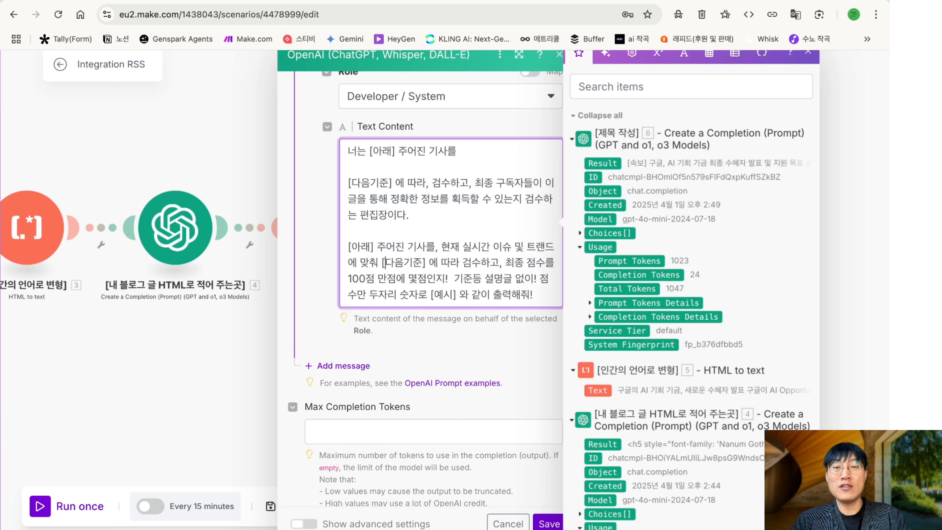
key("Return")
key("Return")
scroll(369, 223, "down", 1)
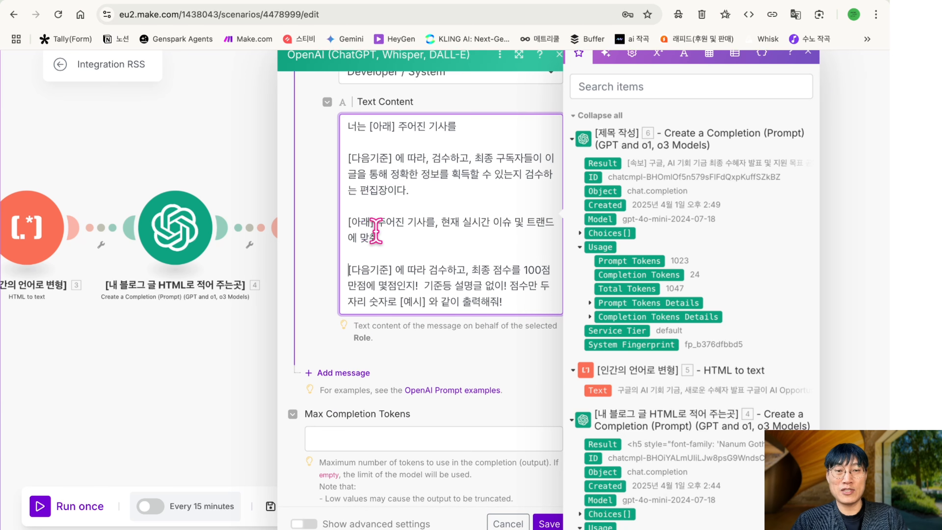
scroll(479, 270, "down", 1)
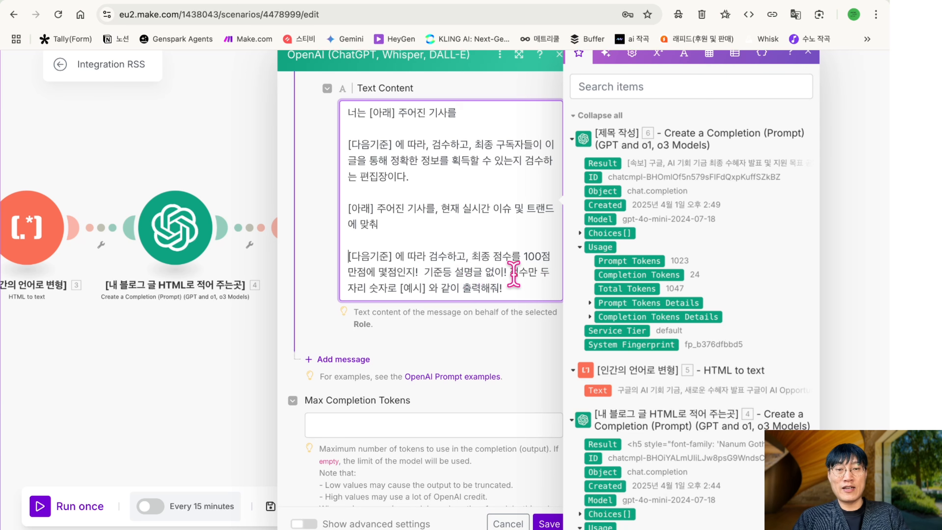
scroll(514, 274, "down", 1)
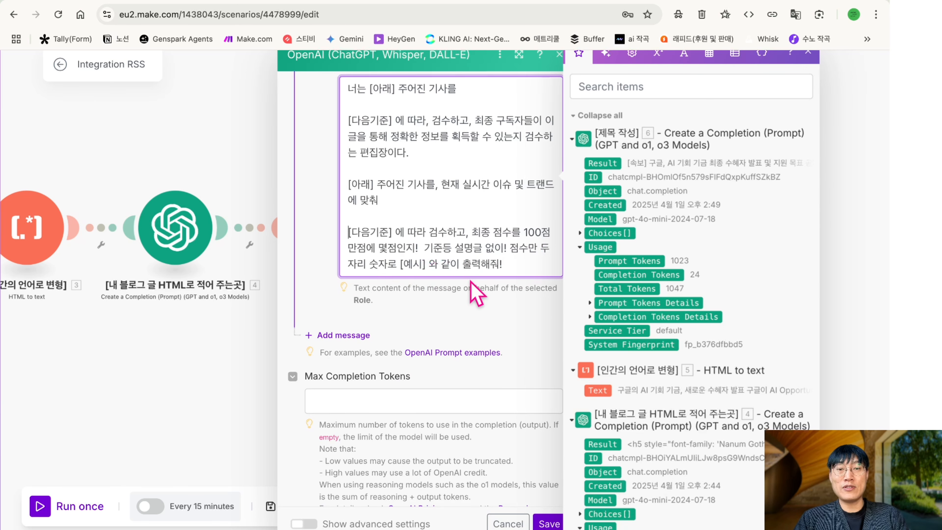
scroll(406, 215, "up", 3)
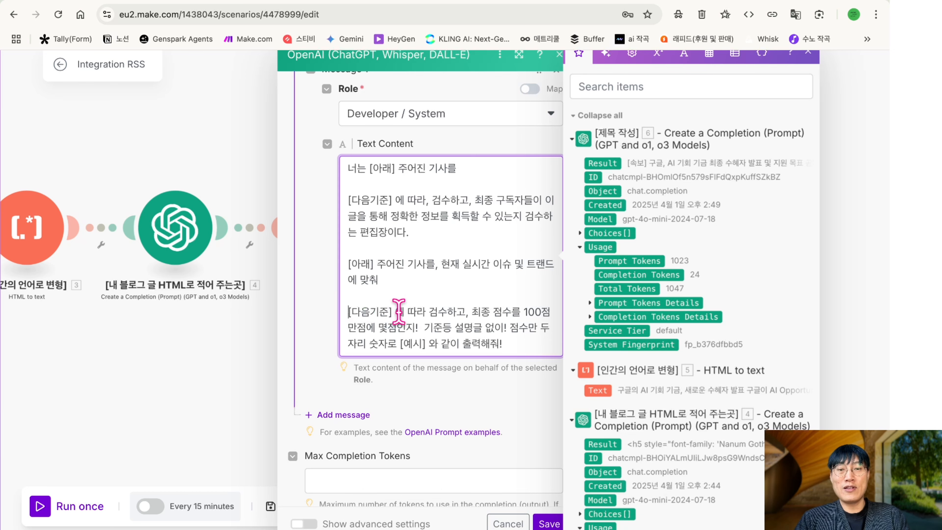
scroll(351, 340, "down", 2)
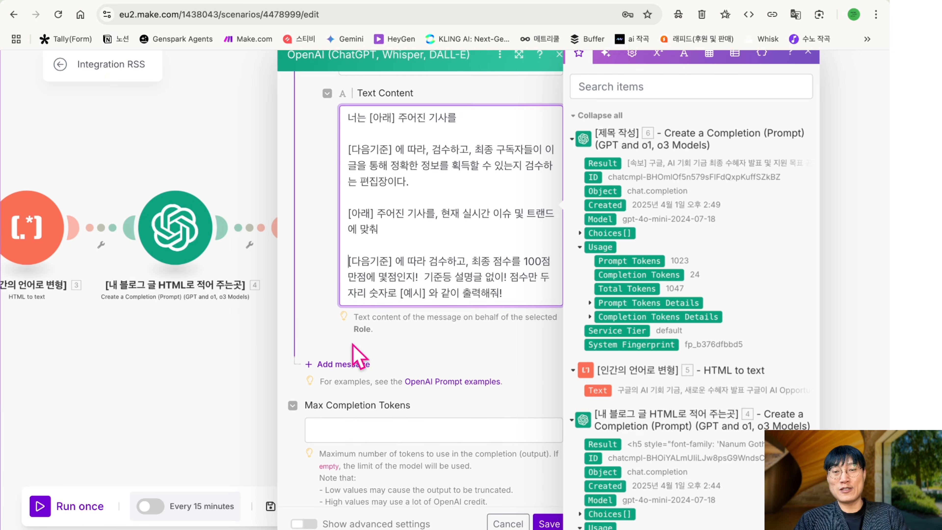
Add a second message to the OpenAI module with the Developer / System role
left_click(340, 361)
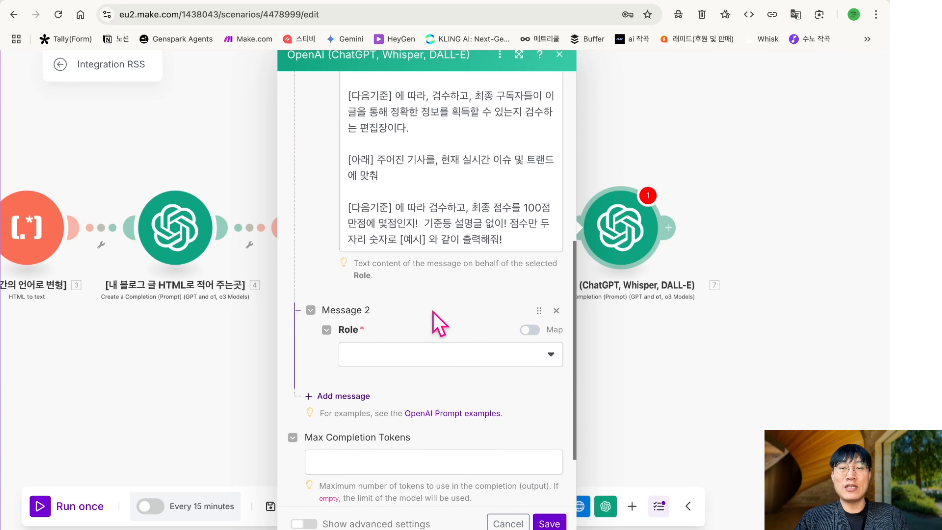
left_click(394, 357)
left_click(385, 434)
Fill Message 2's text with the [다음기준] heading, the five scoring criteria and the 100점 만점 scoring line copied from the notes
left_click(401, 409)
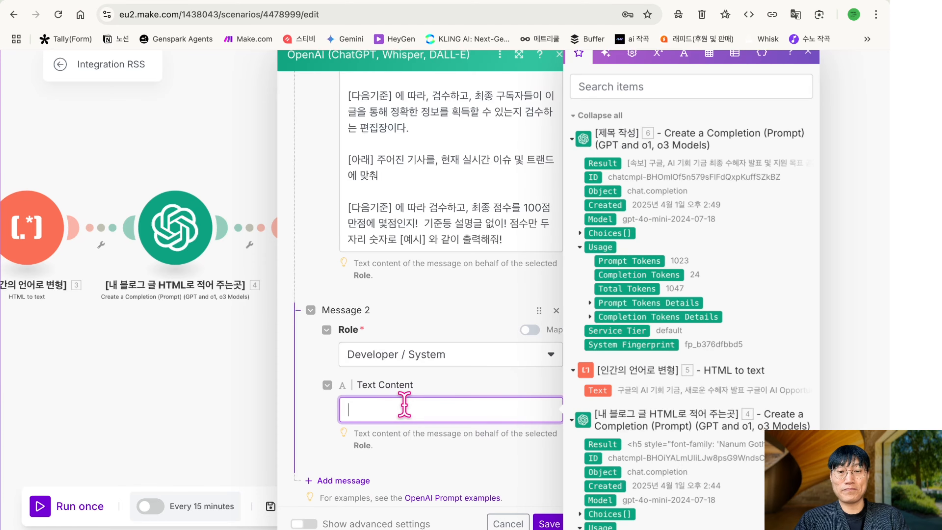
key("ctrl+Right")
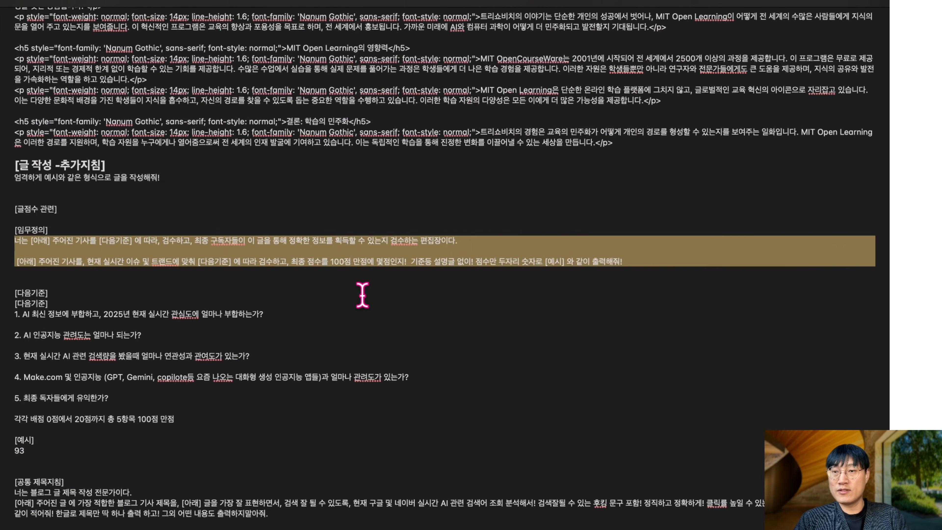
scroll(361, 294, "down", 3)
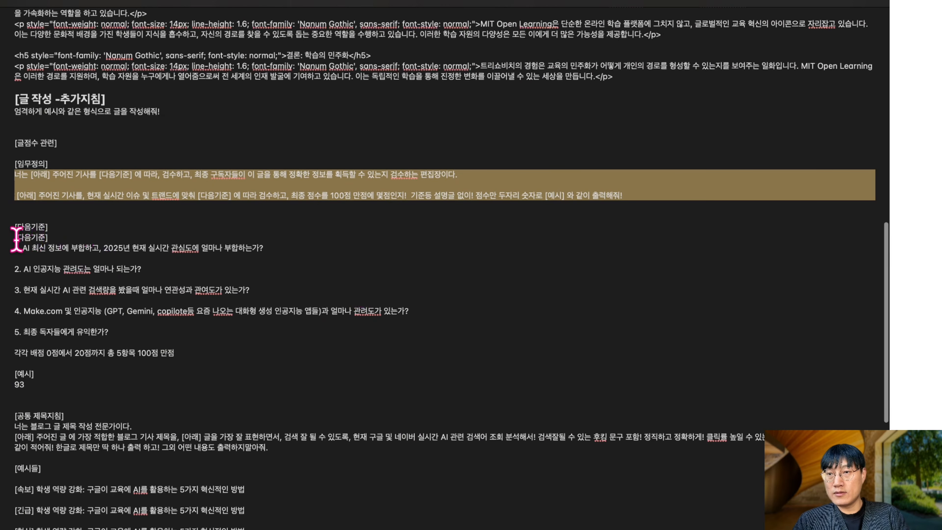
left_click_drag(17, 238, 215, 357)
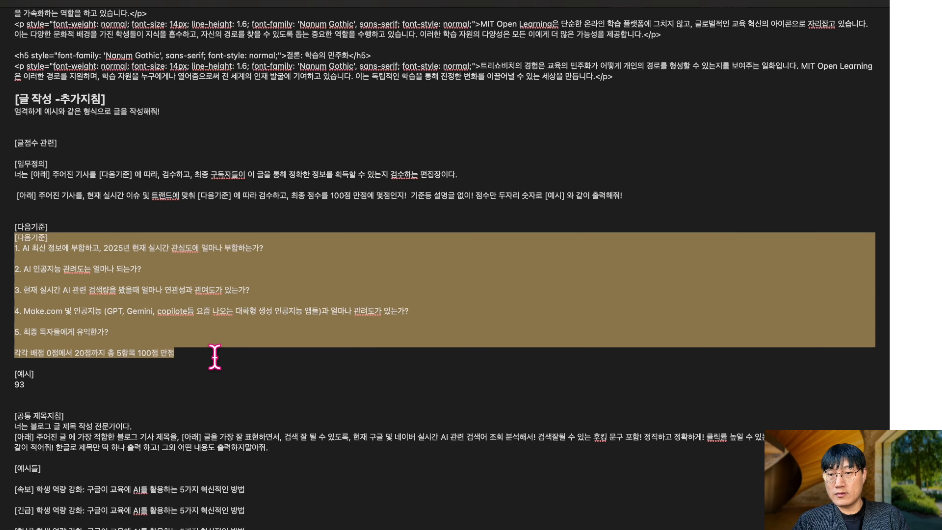
key("ctrl+Left")
left_click(418, 410)
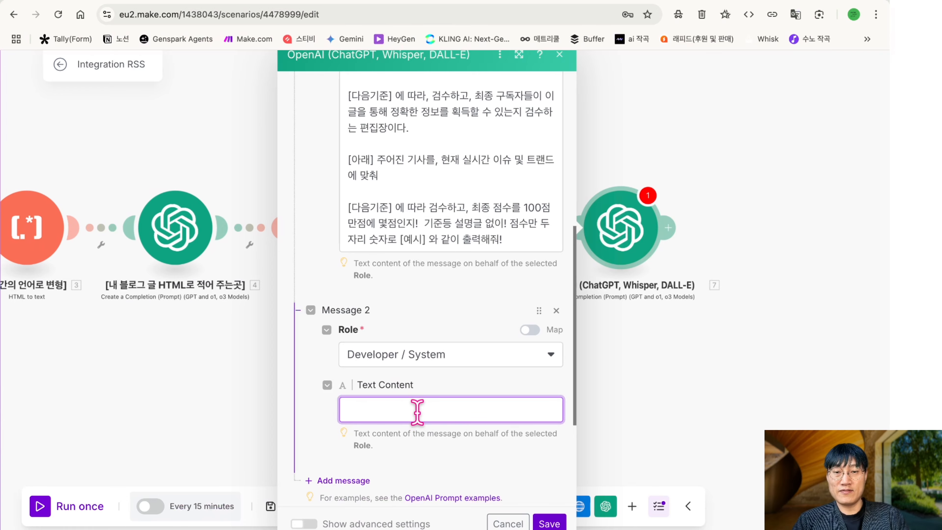
type("[다음기준]1. AI 최신 정보에 부합하고, 2025년 현재 실시간 관심도에 얼마나 부합하는가?2. AI 인공지능 관련도는 얼마나 되는가?3. 현재 실시간 AI 관련 검색량을 봤을때 얼마나 연관성과 관여도가 있는가?4. Make.com 및 인공지능 (GPT, Gemini, copilote등 요즘 나오는 대화형 생성 인공지능 앱들)과 얼마나 관련도가 있는가?5. 최종 독자들에게 유익한가? 각각 배점 0점에서 20점까지 총 5항목 100점 만점")
scroll(417, 411, "down", 2)
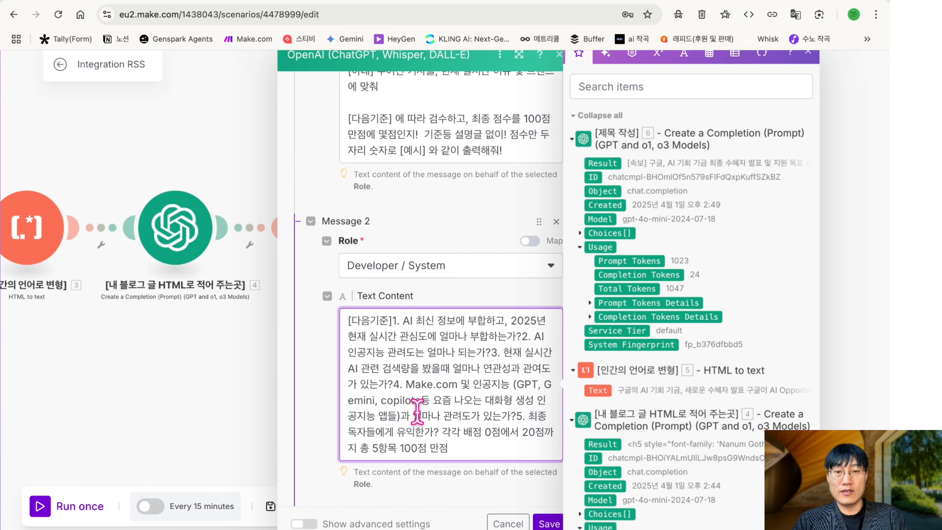
Put criterion 1 on its own line under the [다음기준] heading and separate criterion 2 with a blank line in Message 2
left_click(393, 323)
key("Return")
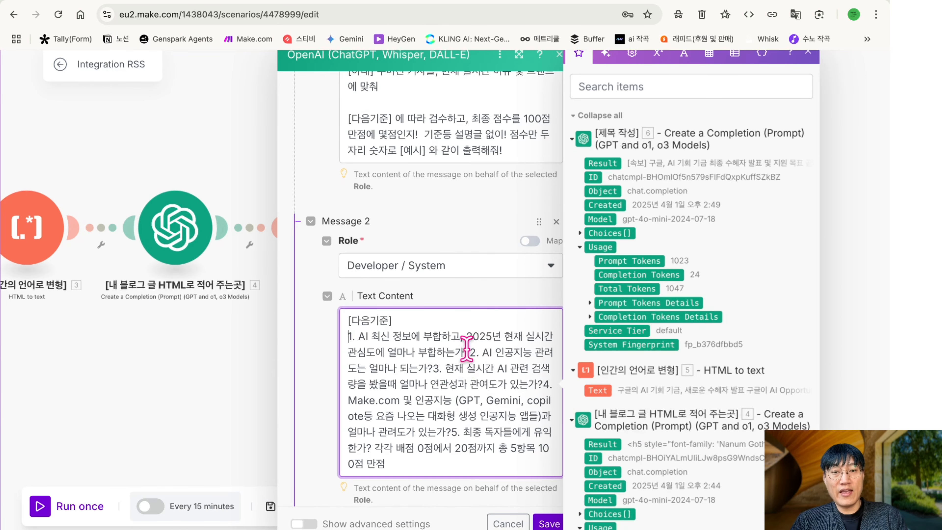
scroll(477, 386, "down", 1)
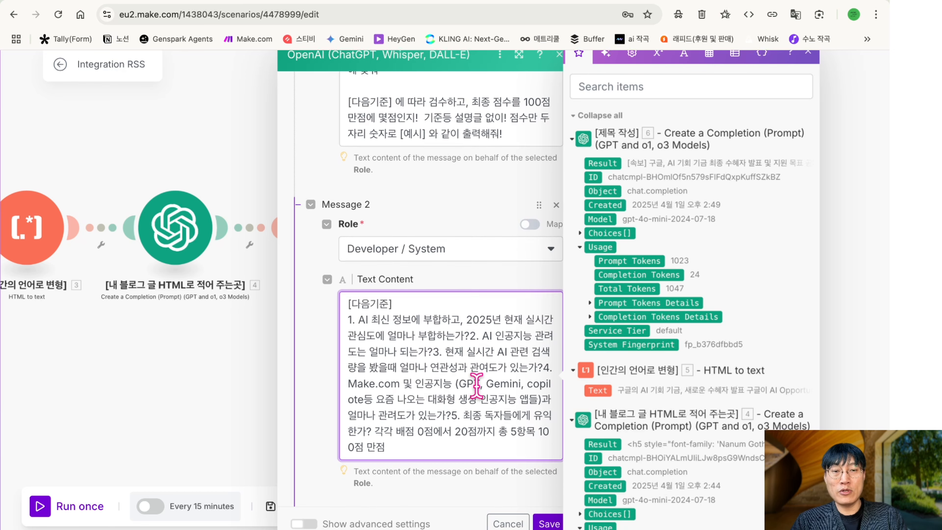
scroll(477, 386, "down", 1)
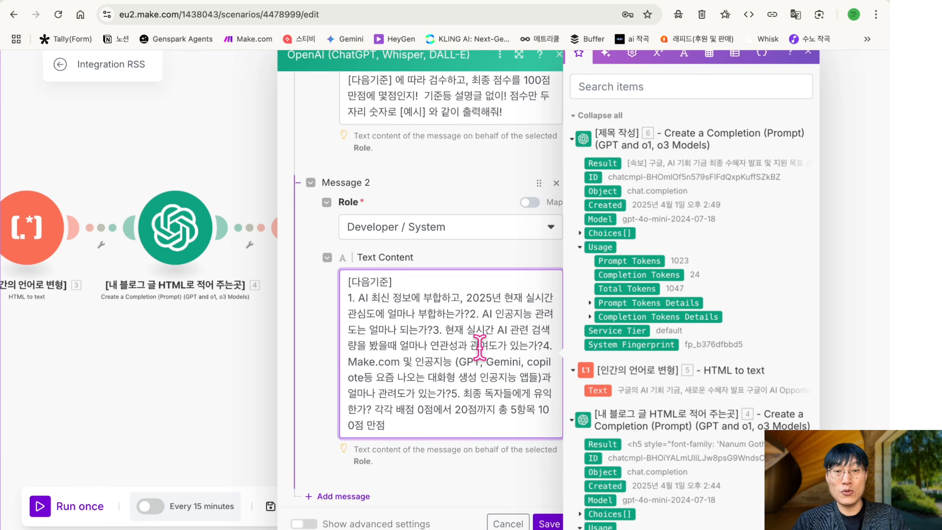
left_click(470, 313)
key("Return")
key("Return")
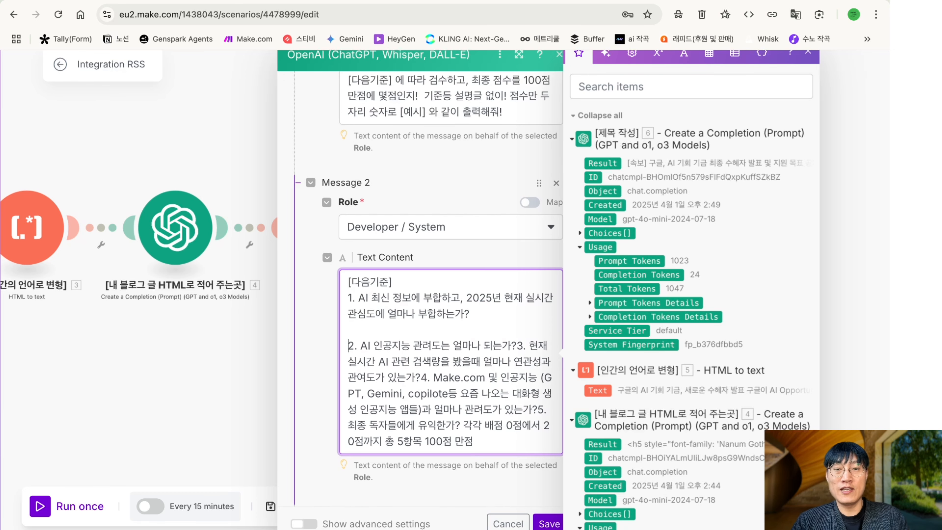
Separate criteria 3 and 4 in Message 2's text with a blank line before each
scroll(482, 313, "down", 2)
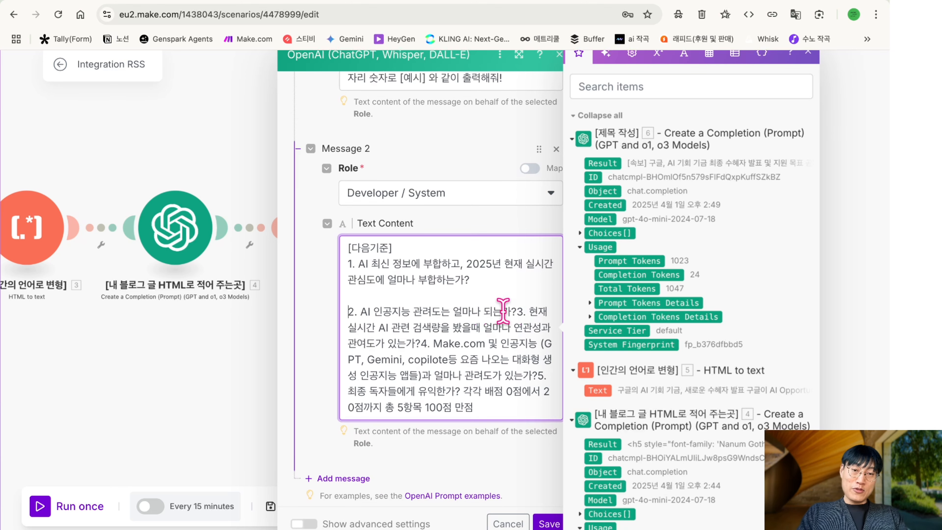
left_click(519, 311)
key("Return")
key("Return")
scroll(525, 350, "down", 3)
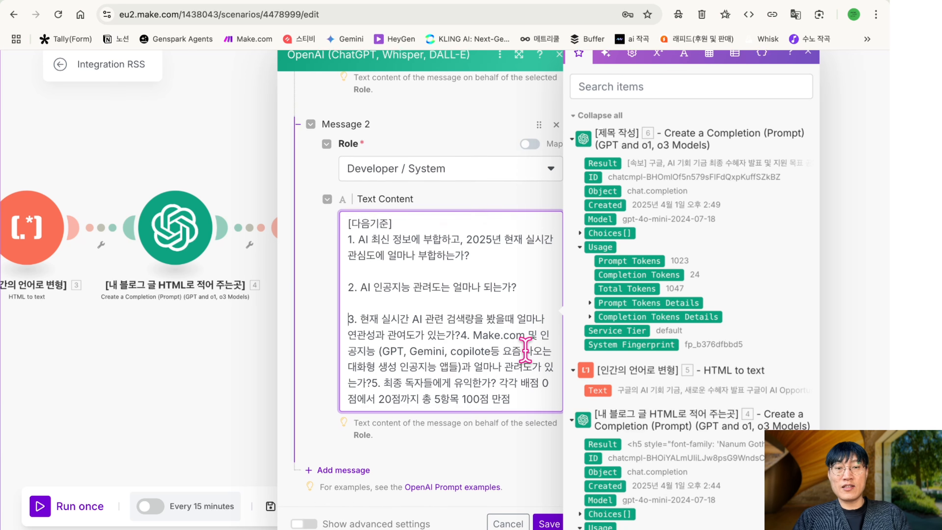
scroll(525, 351, "down", 1)
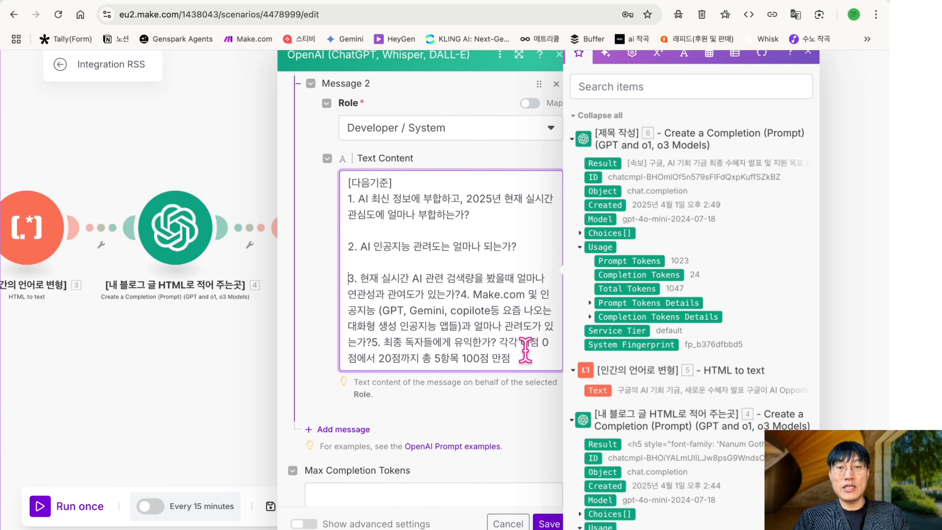
left_click(461, 294)
key("Return")
key("Return")
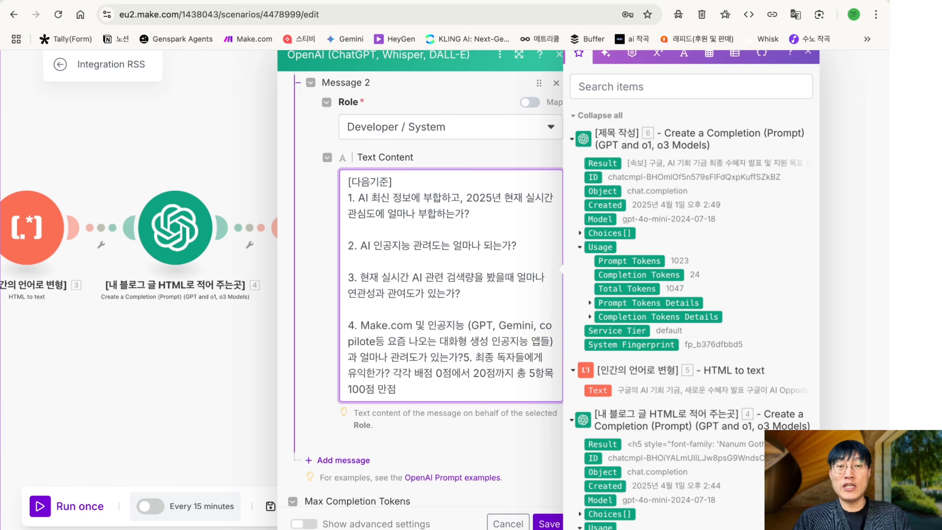
Insert blank lines before criterion 5 and before the 각각 배점 scoring line in Message 2's text
scroll(459, 289, "down", 1)
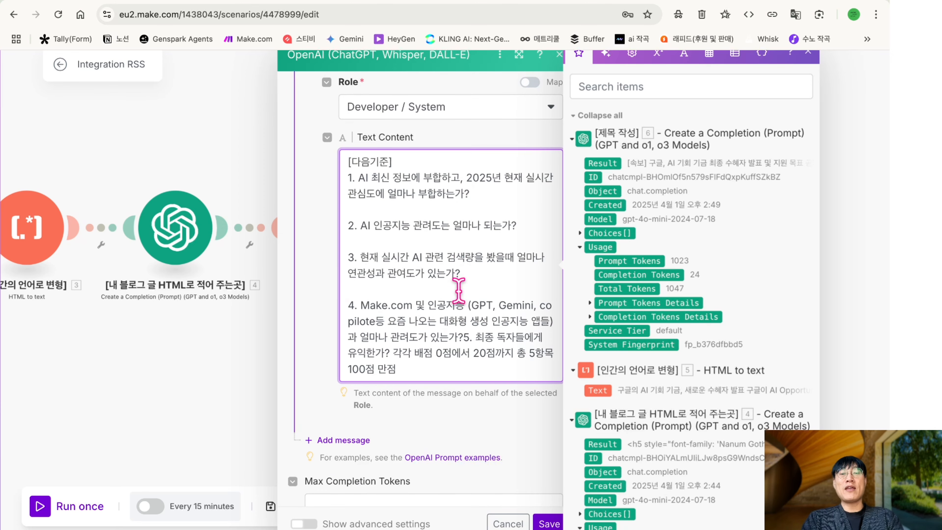
scroll(491, 321, "down", 2)
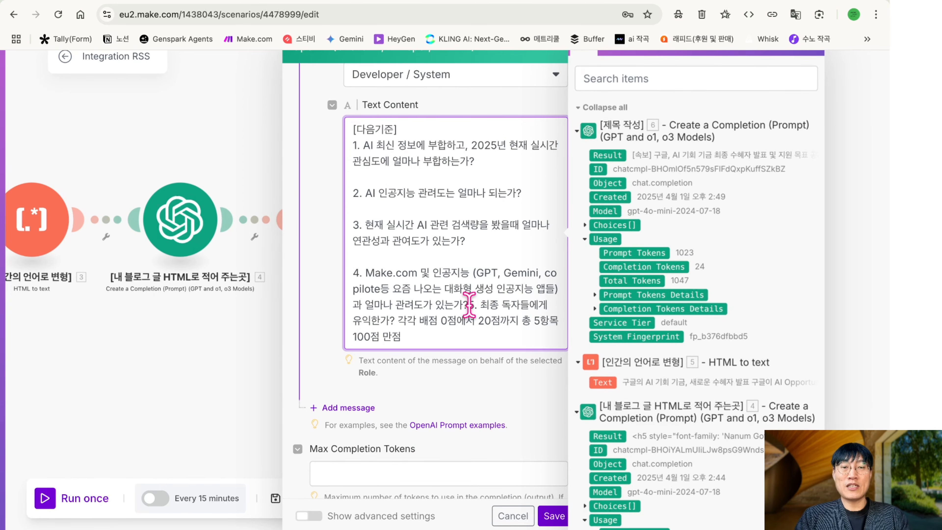
left_click(470, 304)
key("Return")
key("Return")
scroll(469, 304, "down", 1)
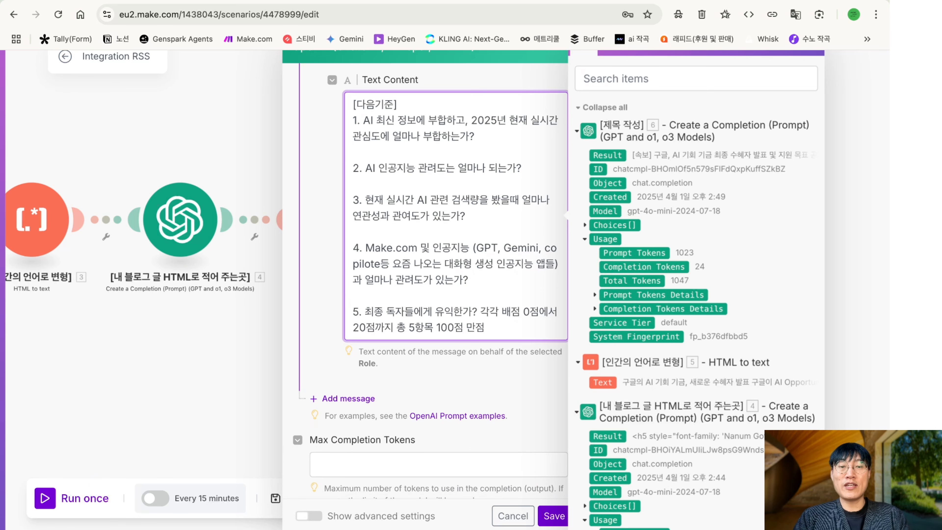
left_click(480, 311)
key("Return")
key("Return")
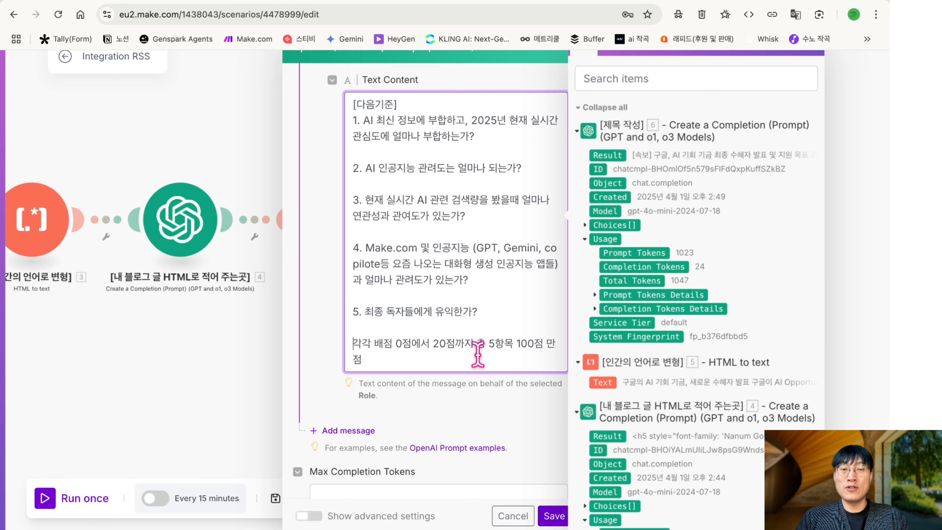
scroll(478, 354, "up", 5)
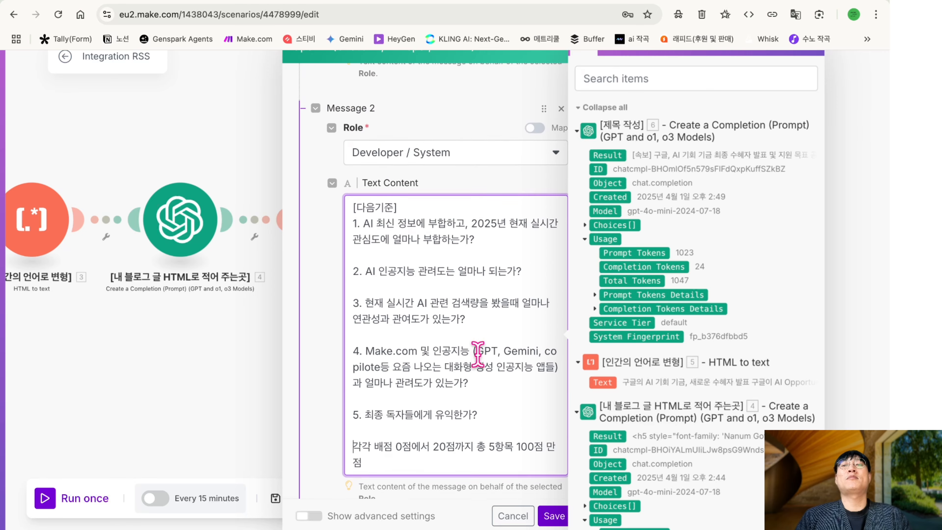
Add a third message to the scoring module's prompt with the role Developer / System
scroll(478, 356, "up", 8)
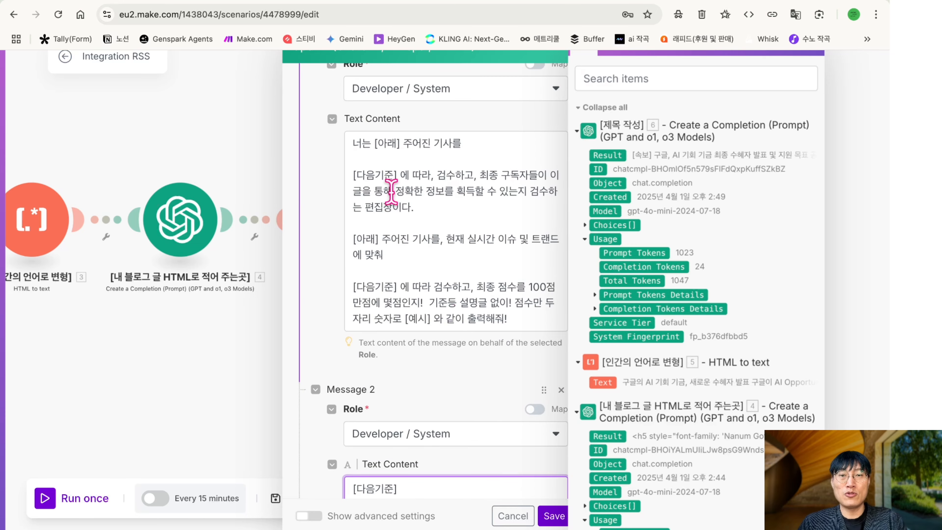
scroll(427, 260, "down", 5)
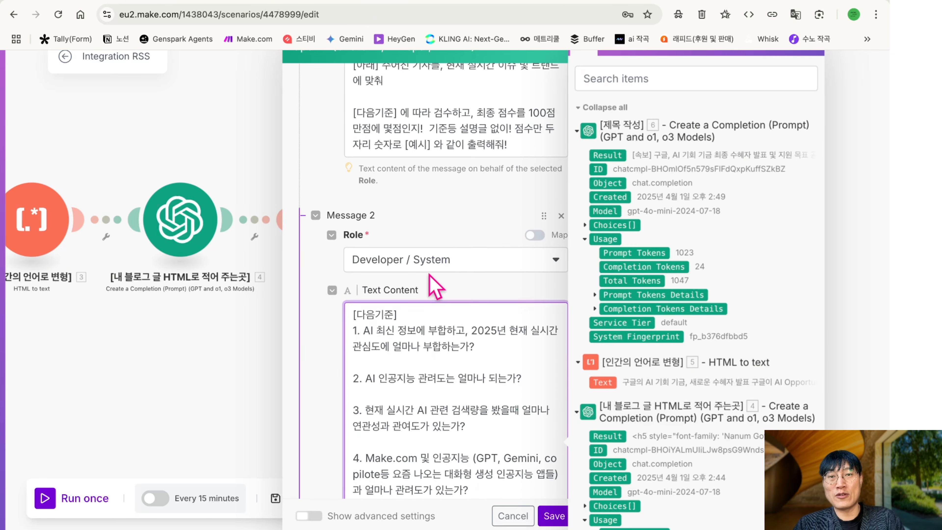
scroll(430, 141, "down", 10)
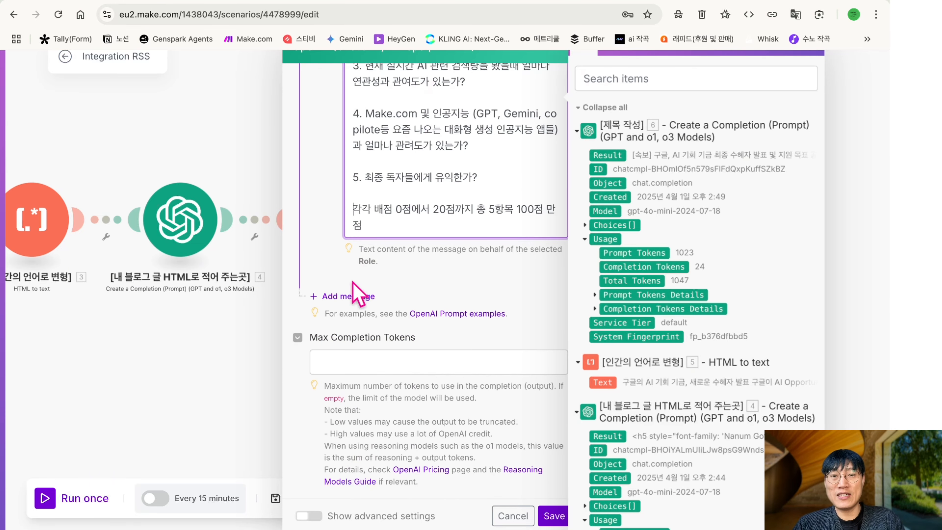
left_click(348, 295)
left_click(412, 341)
left_click(408, 406)
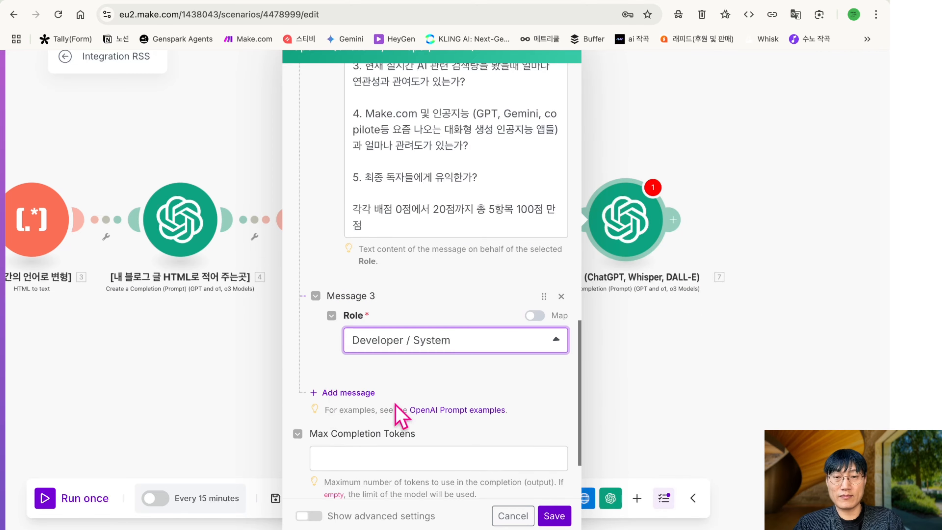
left_click(417, 399)
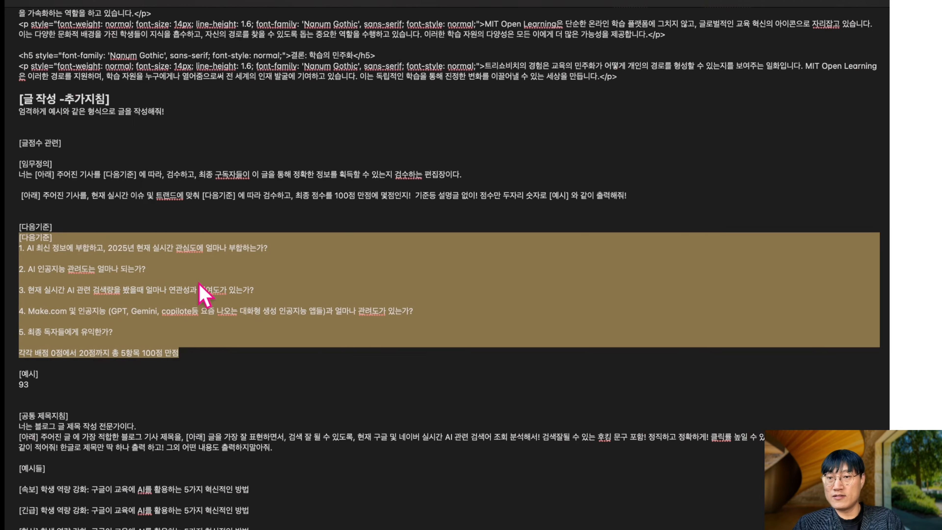
Fill Message 3's text with the [예시] heading and 93 on the line below, copied from the notes
left_click_drag(65, 390, 7, 375)
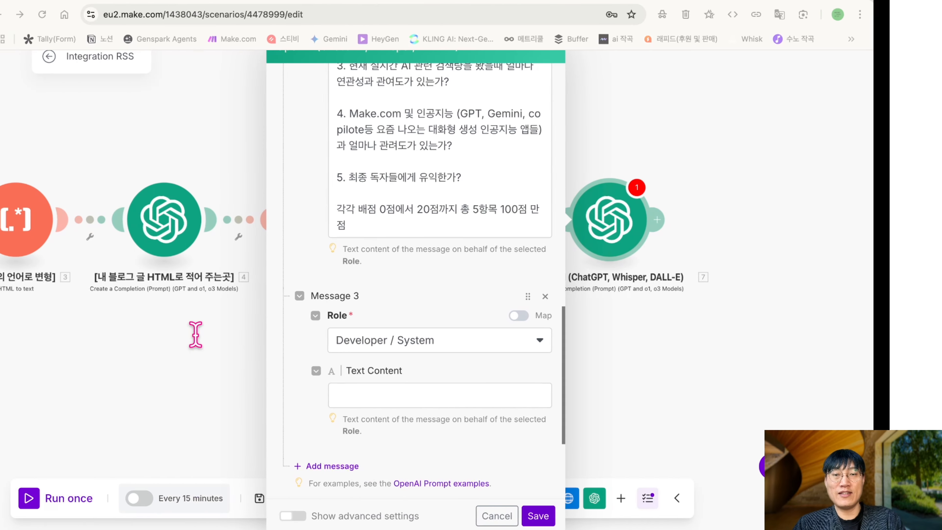
left_click(387, 390)
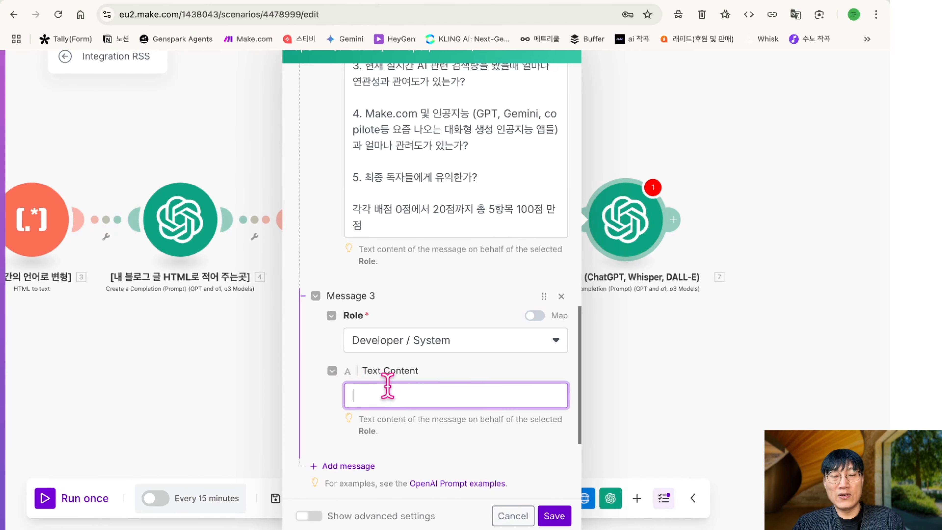
scroll(392, 397, "down", 2)
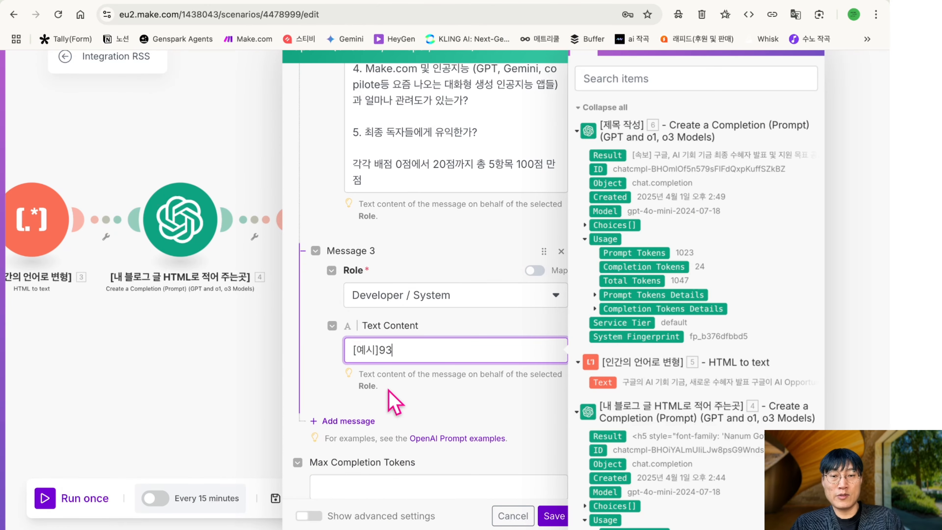
key("Return")
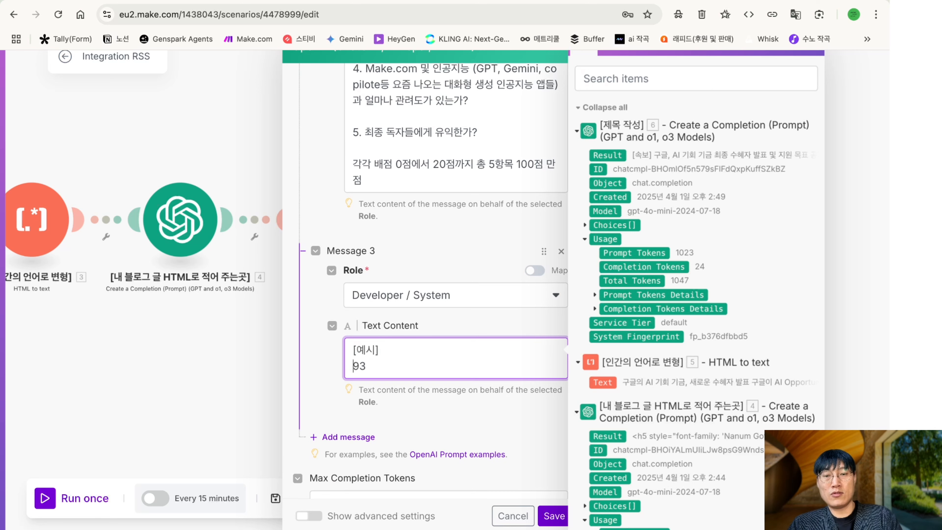
Add a fourth message to the prompt and set its role to User
left_click(348, 438)
scroll(350, 445, "down", 4)
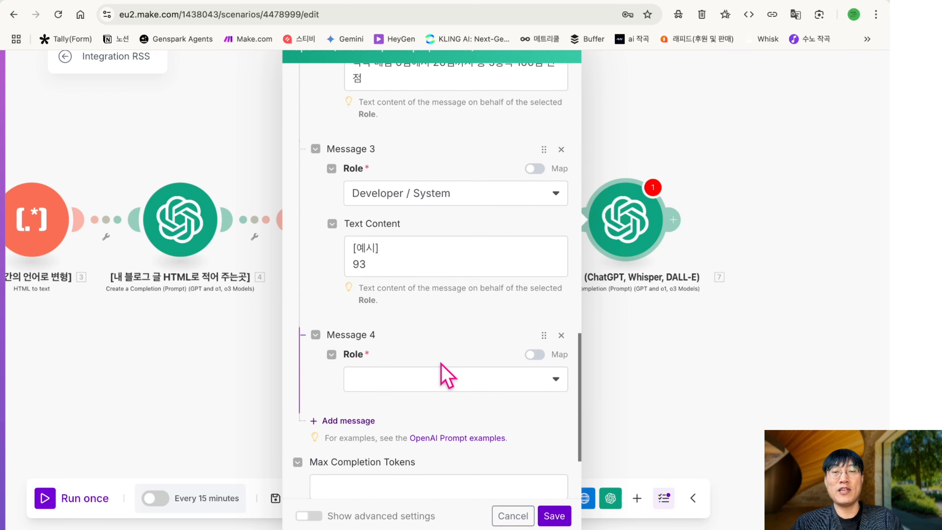
scroll(438, 349, "up", 10)
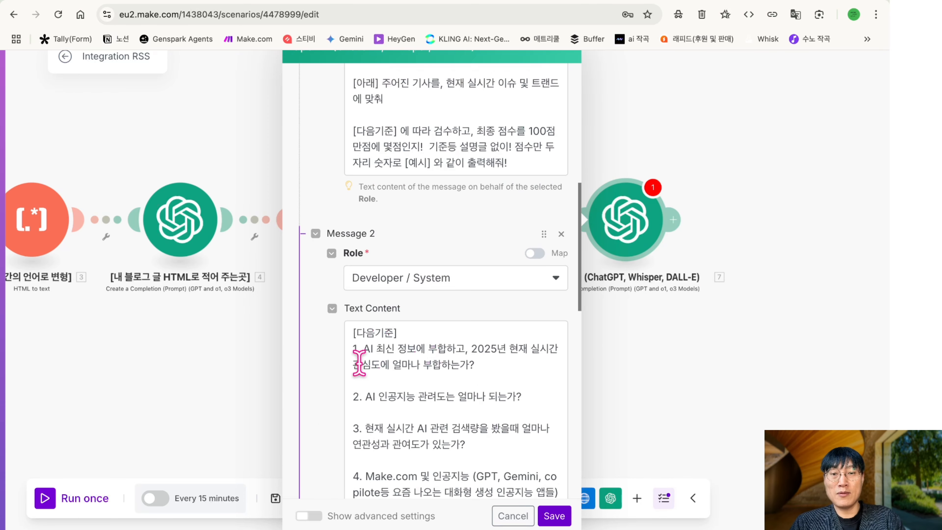
scroll(359, 362, "up", 5)
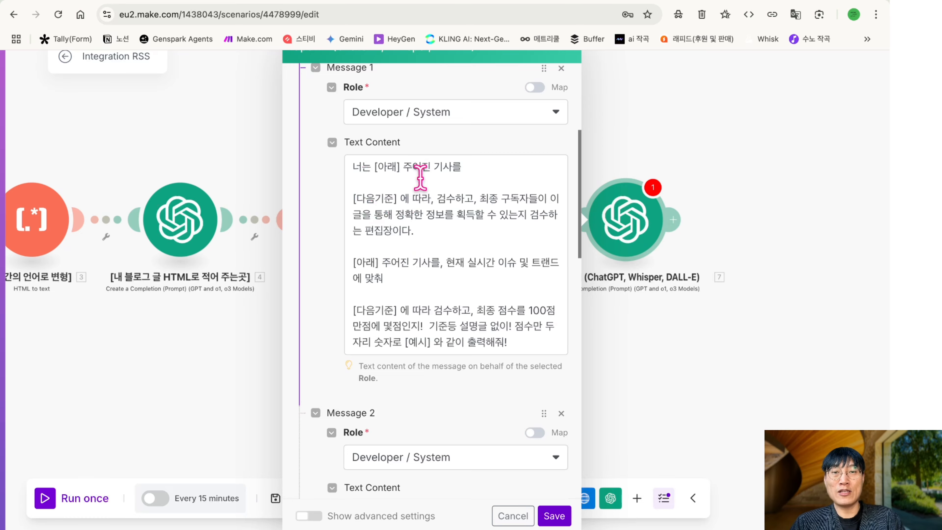
scroll(409, 171, "down", 15)
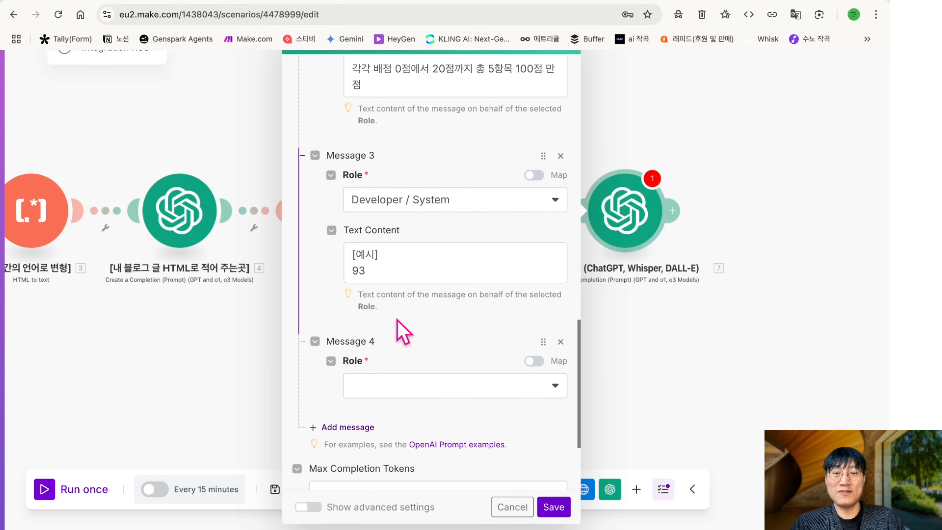
left_click(390, 386)
left_click(391, 394)
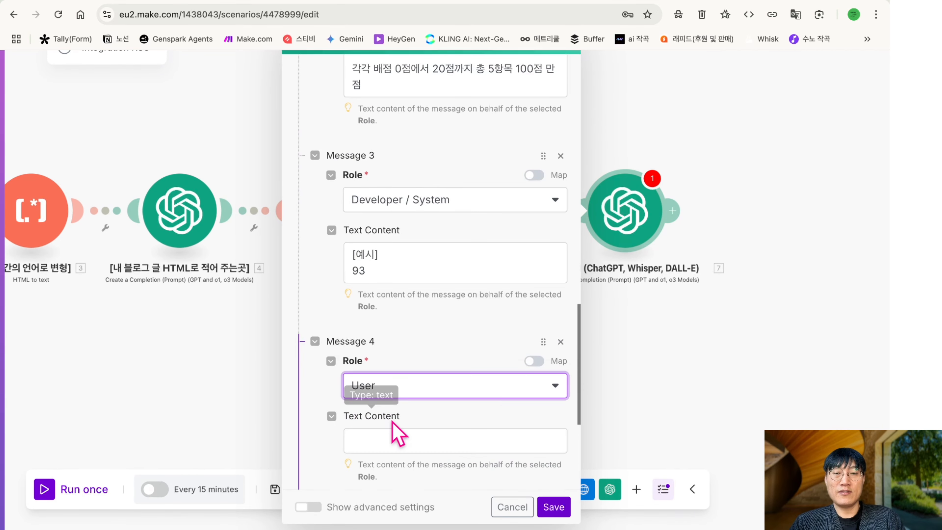
Enter the heading "[아래] 주어진 기사:" in Message 4's text, reusing the wording from Message 1, and leave a blank line below it
left_click(387, 439)
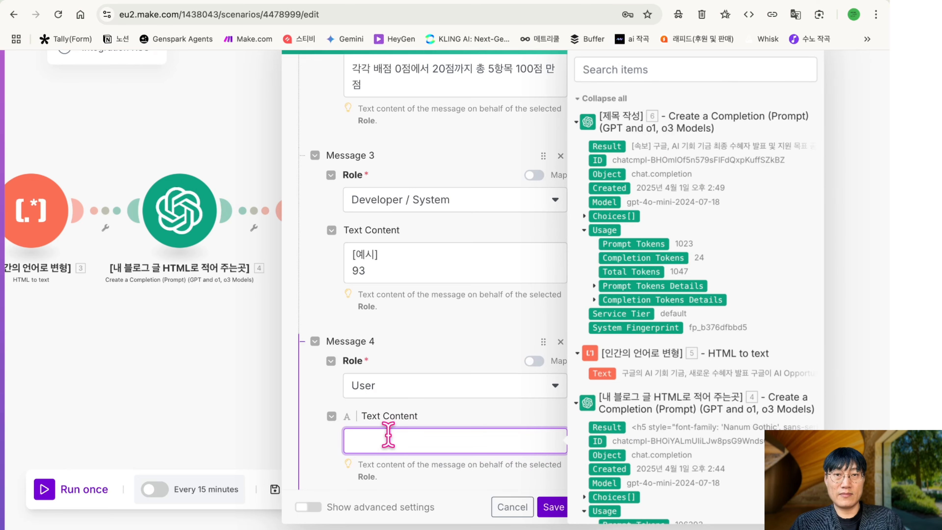
scroll(389, 435, "up", 15)
scroll(404, 303, "up", 5)
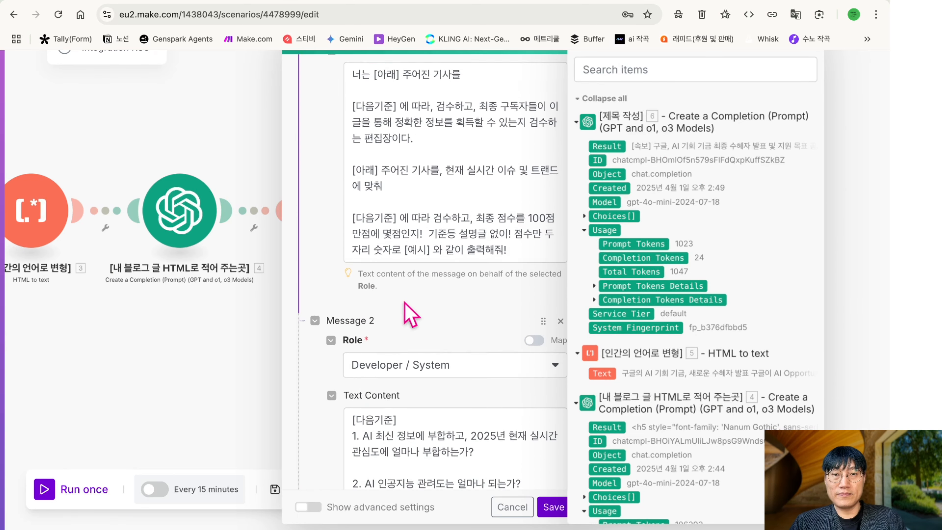
scroll(404, 302, "up", 4)
left_click_drag(451, 227, 381, 223)
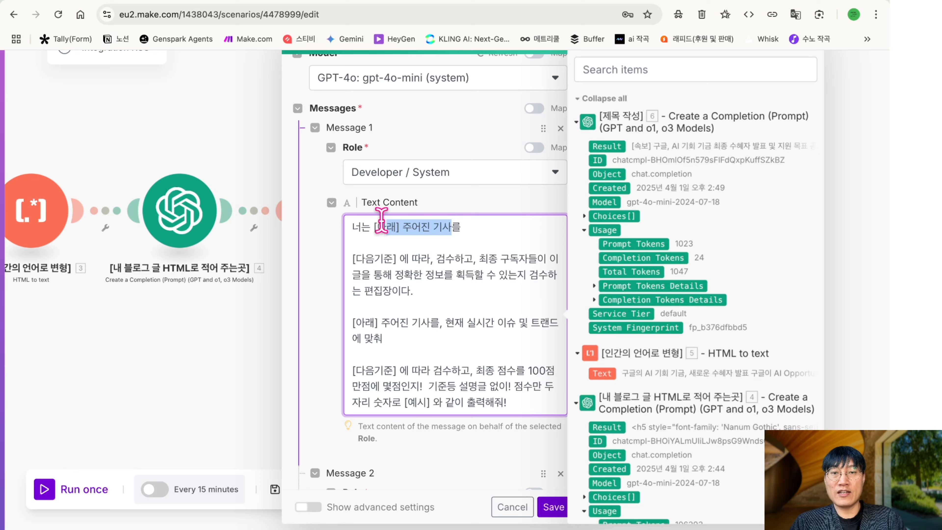
scroll(423, 358, "down", 20)
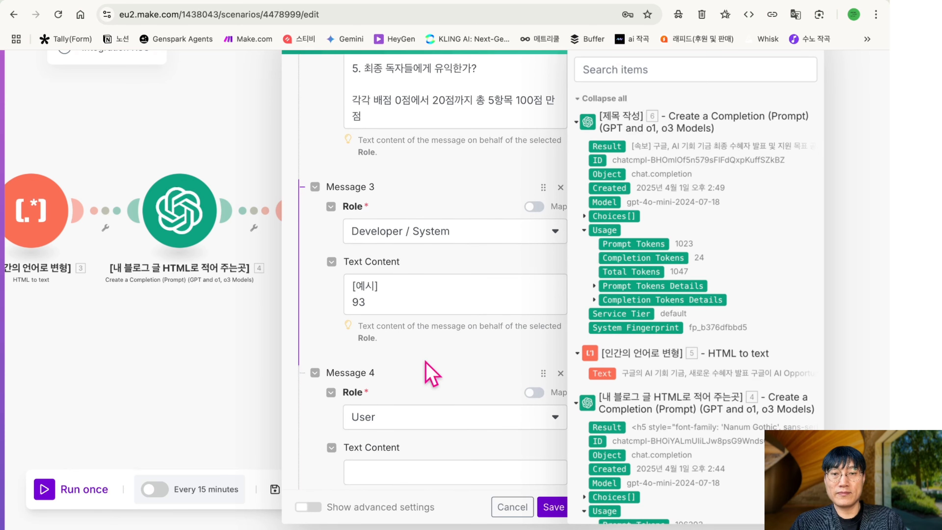
left_click(433, 297)
type("[아래] 주어진 기사")
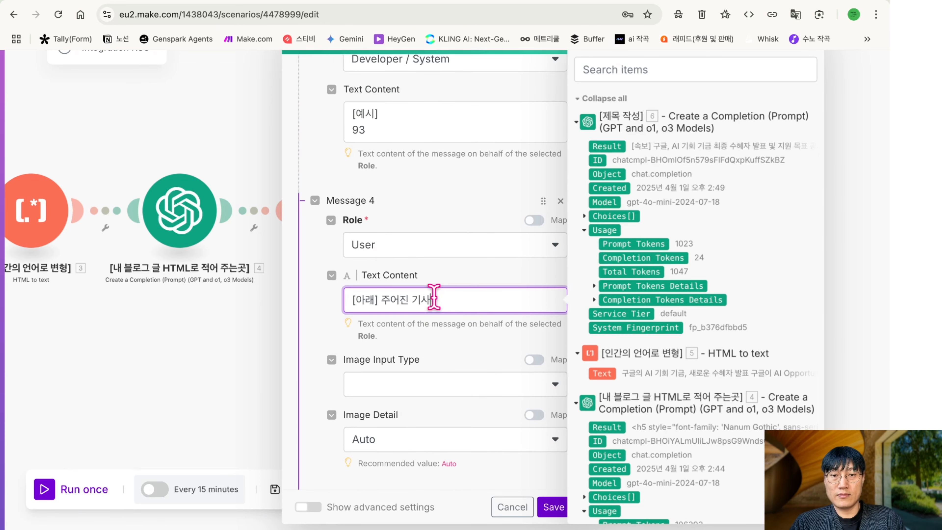
key("Return")
key("Return")
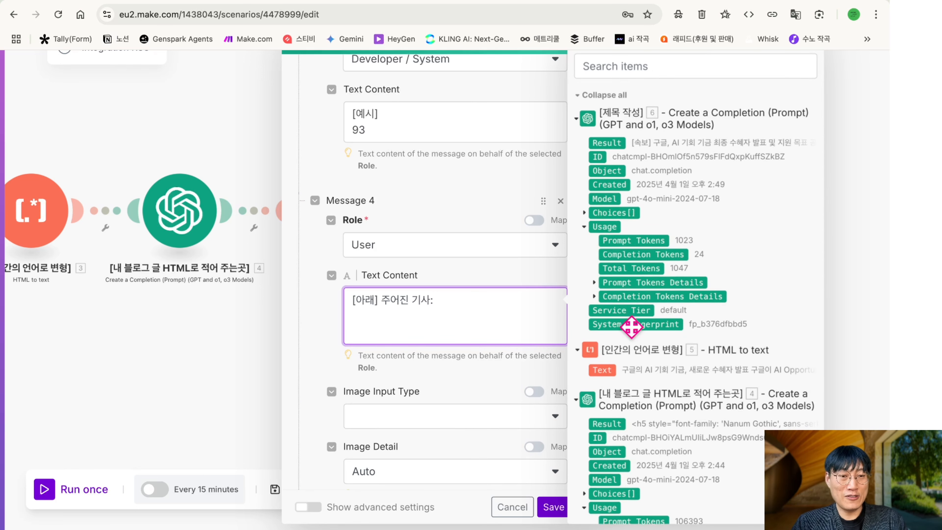
Insert the Text output of HTML to text module 5 below Message 4's heading, save the module and bring up its options
scroll(631, 326, "down", 2)
left_click_drag(609, 294, 445, 336)
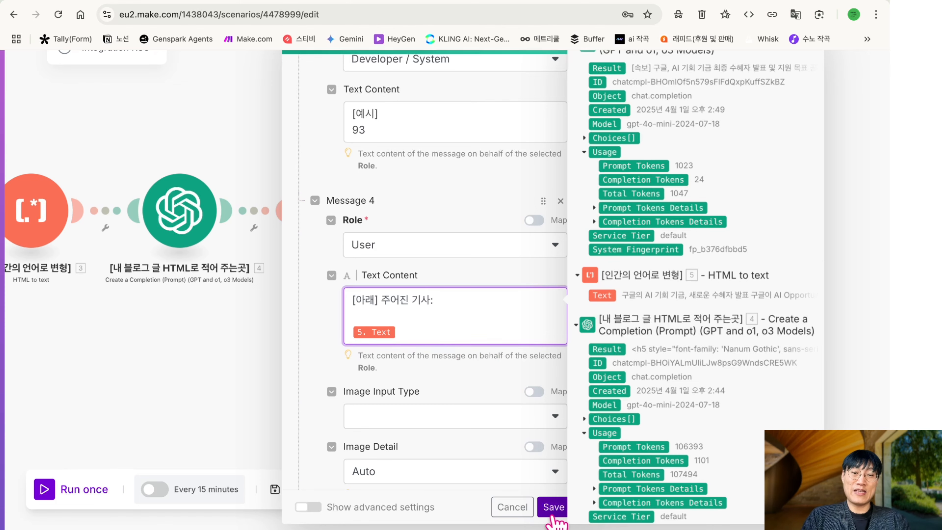
left_click(552, 507)
right_click(636, 200)
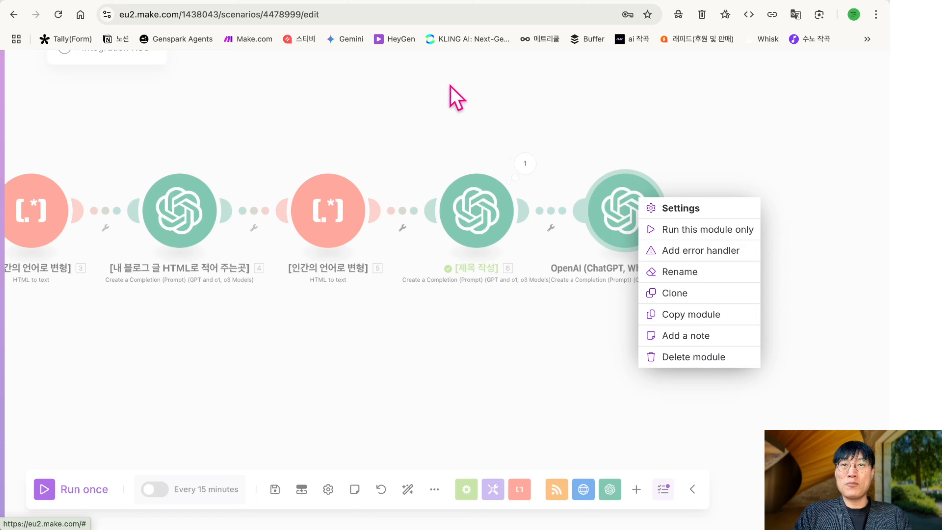
Check the column layout of the (TEST)블로그 발행 관련 spreadsheet in Google Sheets, and return to the Make scenario
left_click(378, 1)
left_click(101, 251)
left_click(195, 250)
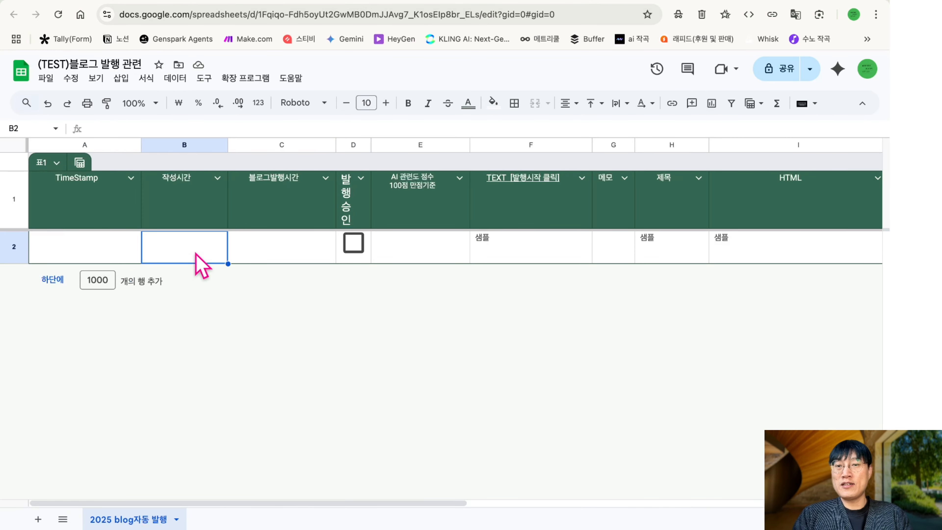
left_click(286, 246)
left_click(494, 246)
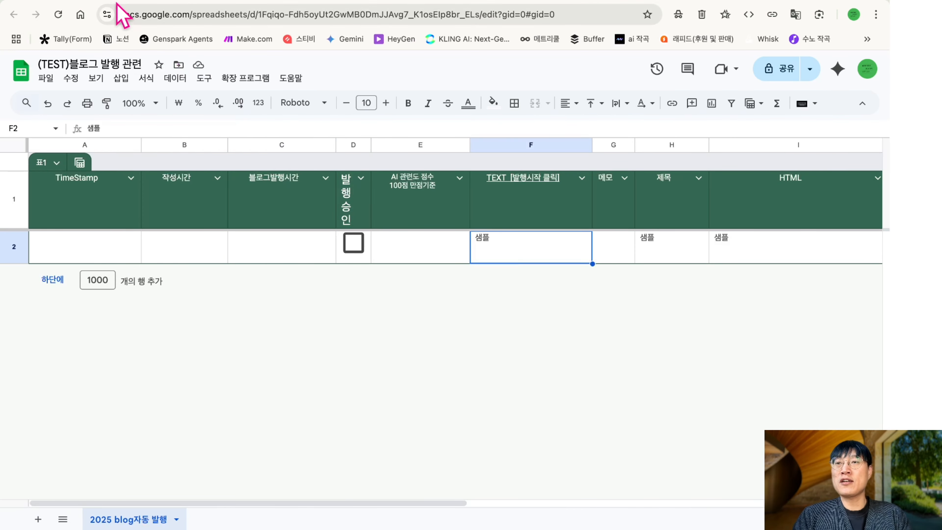
left_click(103, 2)
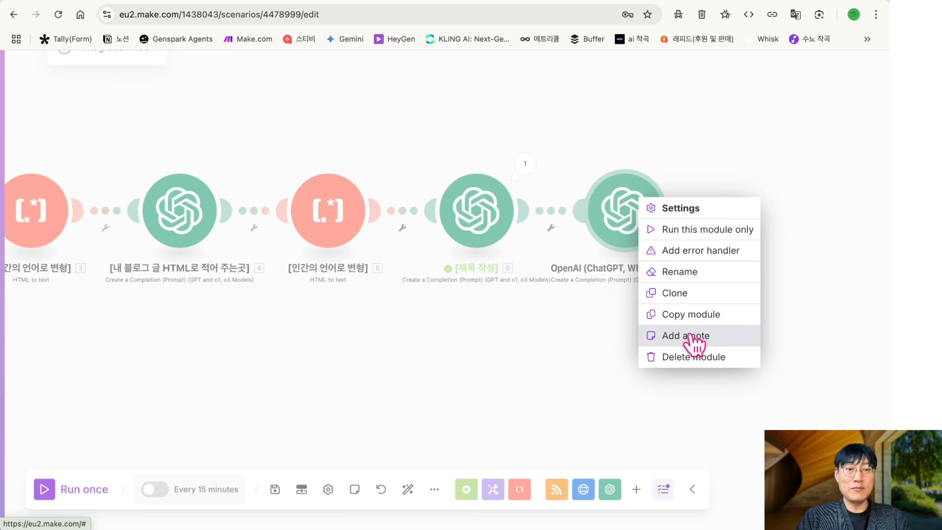
Rename the last OpenAI module as [기사글 점수 매기는 곳]
left_click(696, 275)
type("[기사글 점수 매기는 곳")
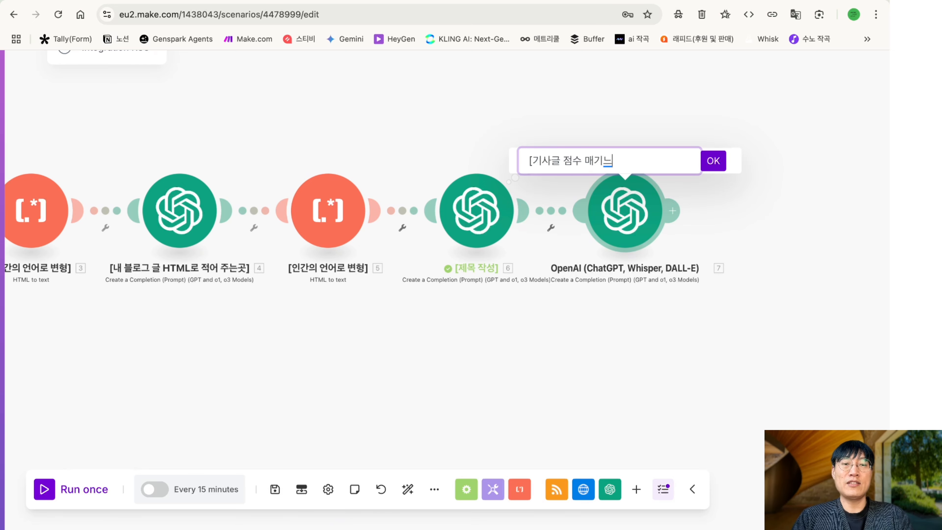
left_click(712, 163)
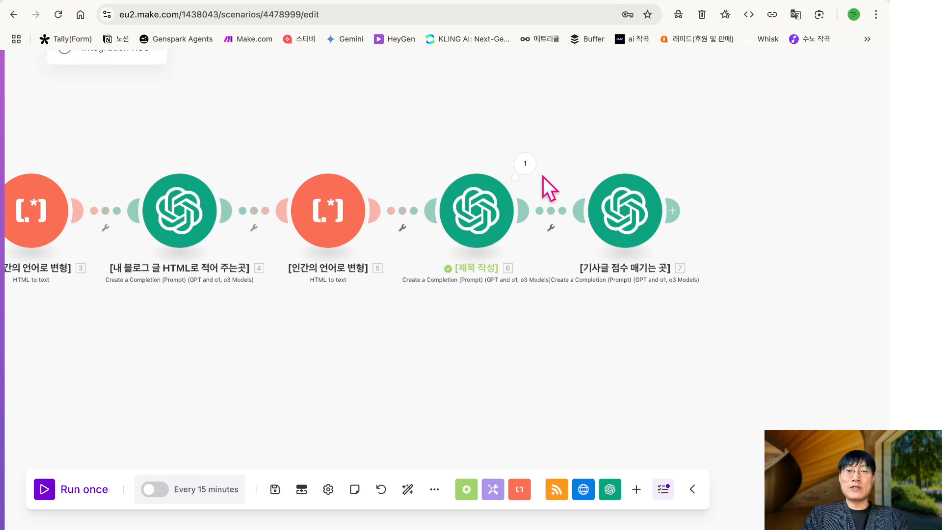
Open the execution result of the [제목 작성] module and expand messages 2 and 3 of its input, including message 3's content
left_click(534, 170)
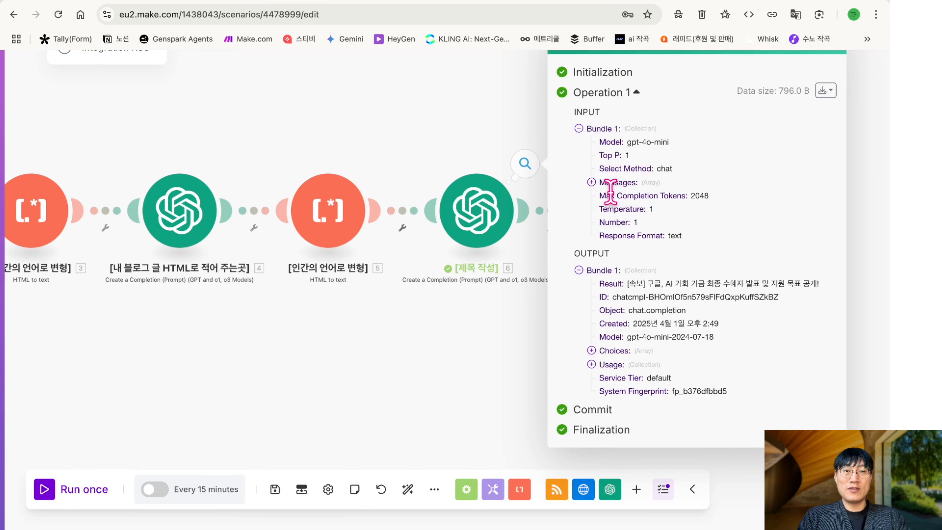
left_click(592, 182)
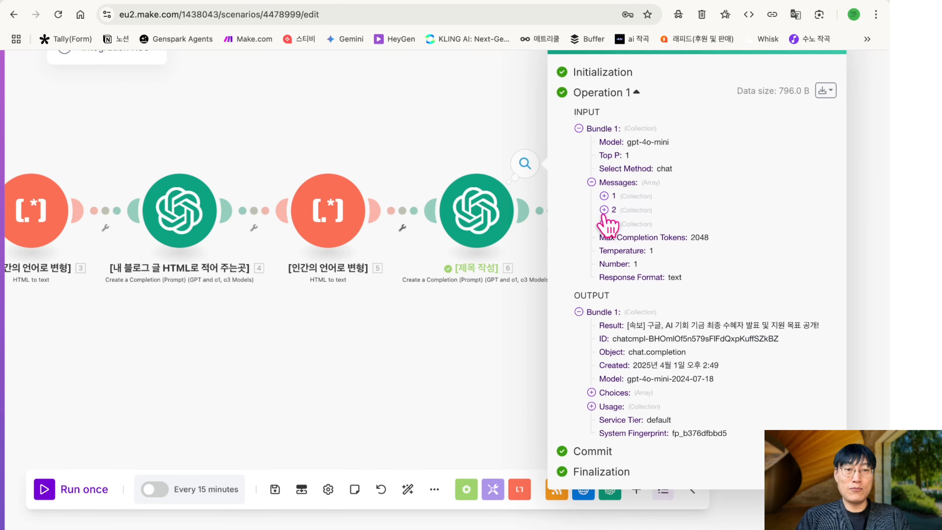
left_click(603, 210)
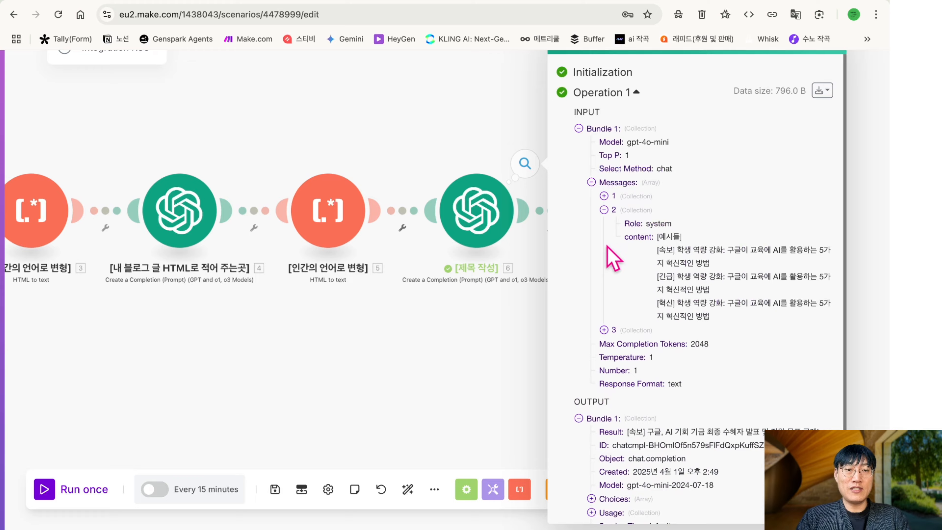
left_click(603, 330)
left_click(616, 356)
scroll(667, 406, "down", 3)
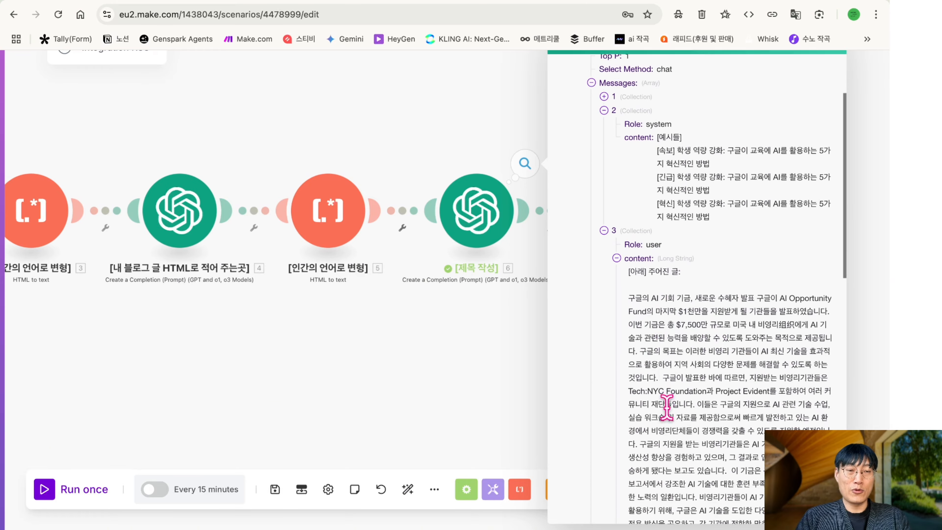
Copy the full article text from message 3's content and close the execution result
scroll(667, 407, "down", 6)
left_click_drag(628, 77, 721, 475)
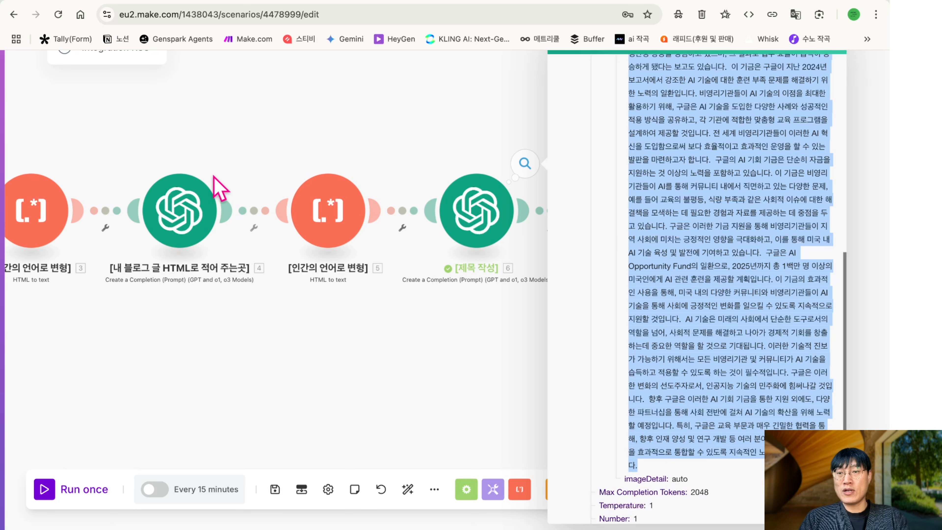
right_click(697, 261)
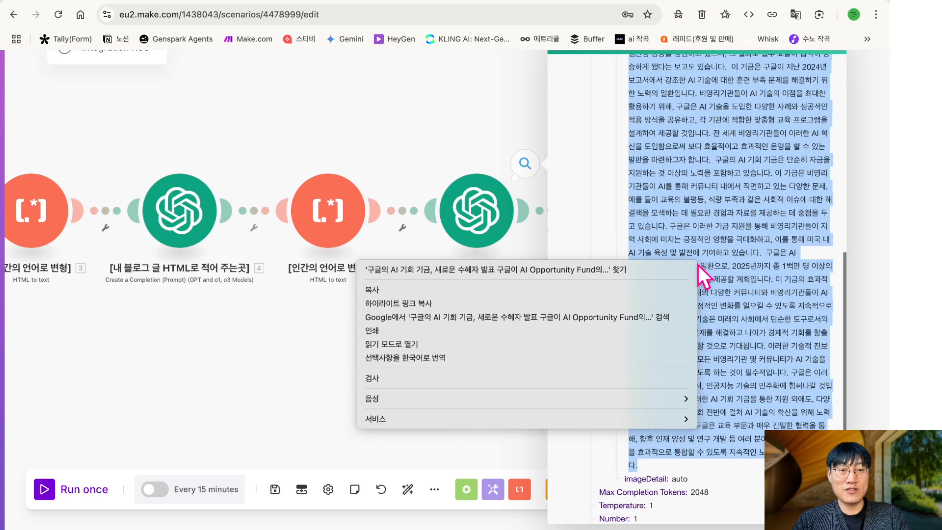
left_click(561, 297)
left_click(468, 336)
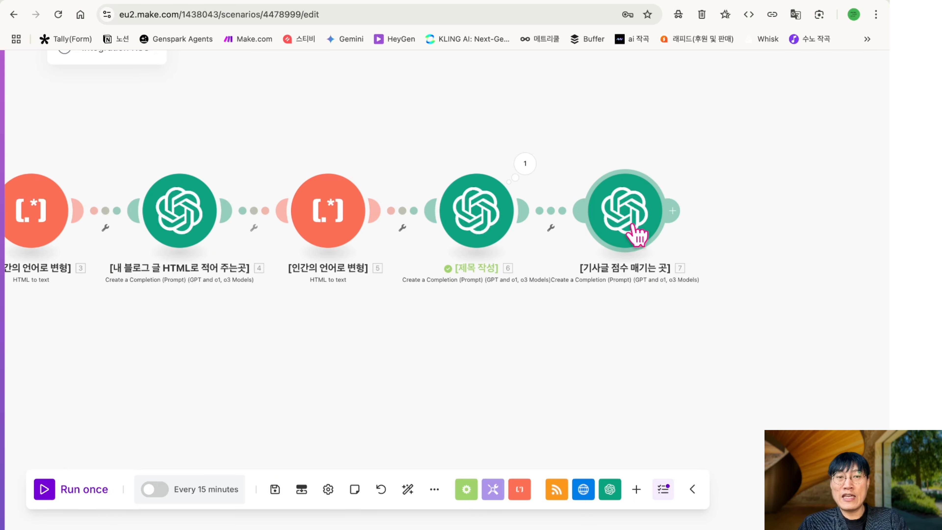
scroll(632, 232, "left", 3)
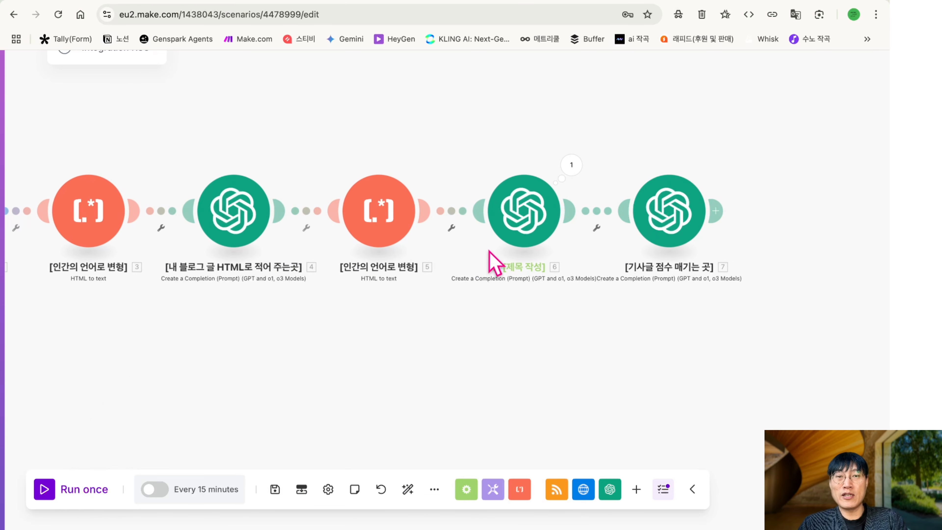
Run only the [기사글 점수 매기는 곳] module, using the copied article text as the Text parser's Text value
left_click(678, 216)
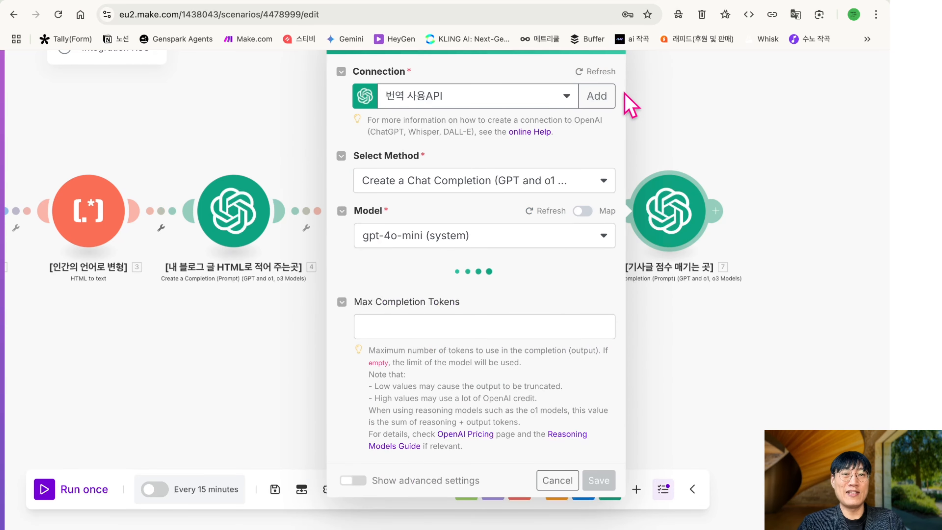
left_click(554, 481)
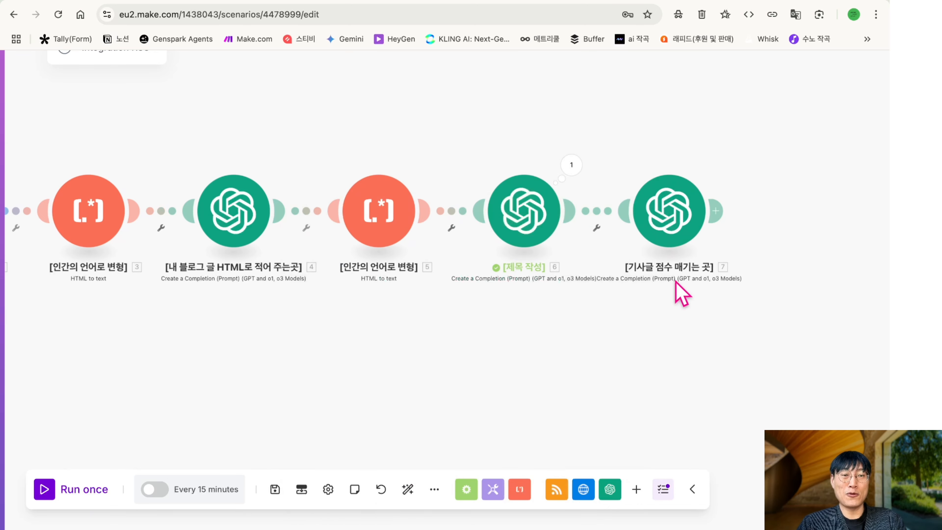
right_click(673, 220)
left_click(710, 252)
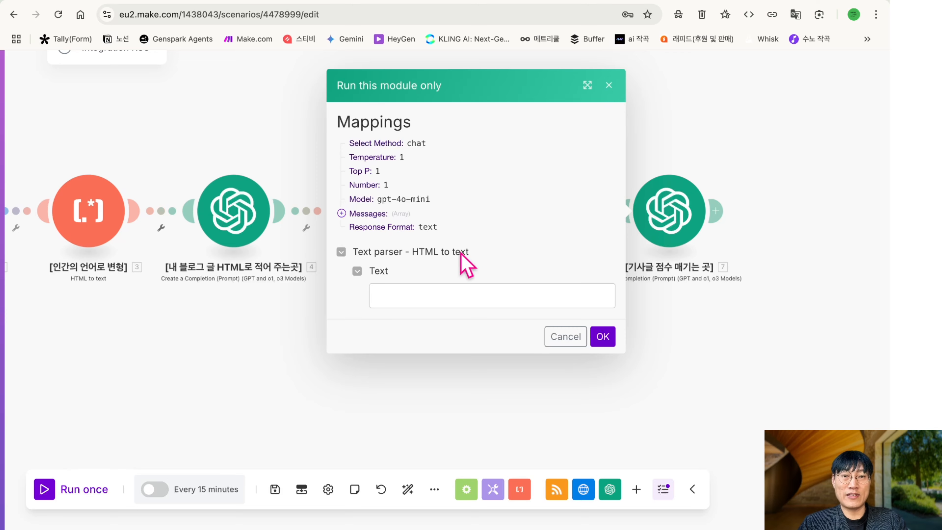
left_click(419, 300)
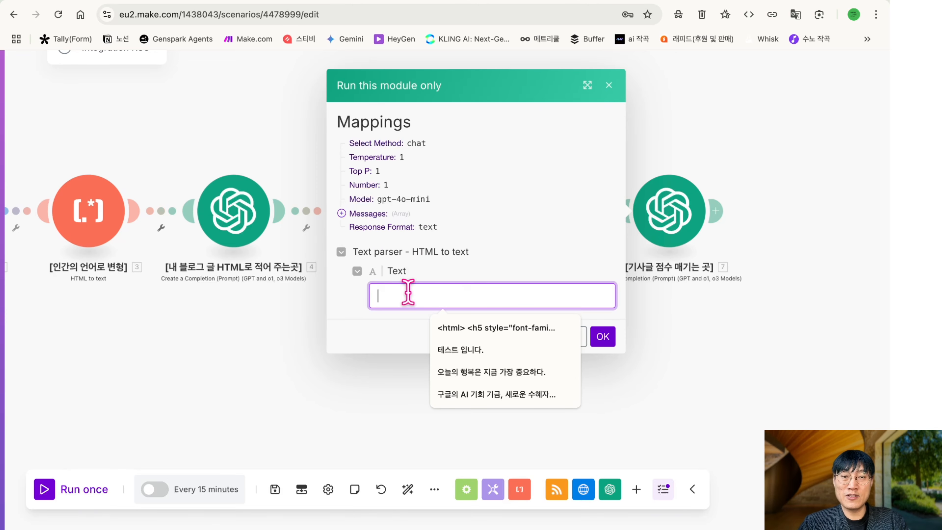
key("ctrl+v")
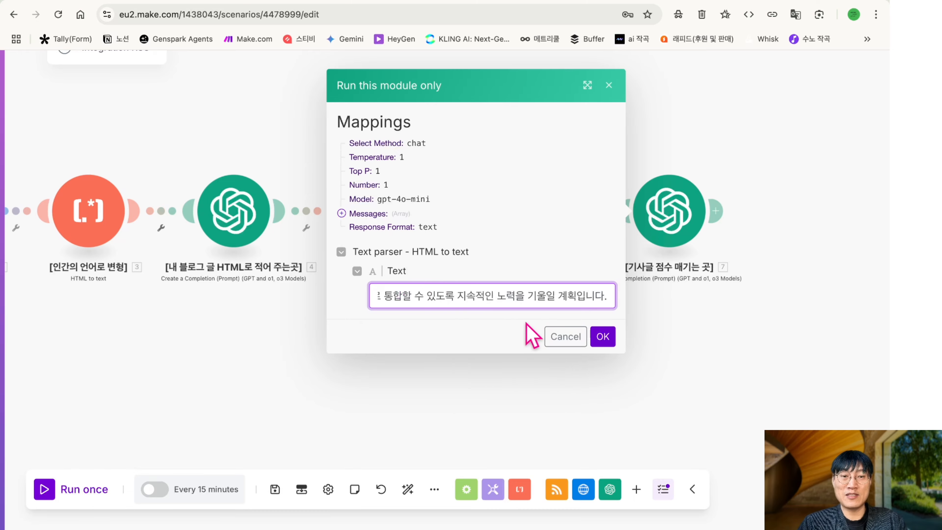
left_click(603, 337)
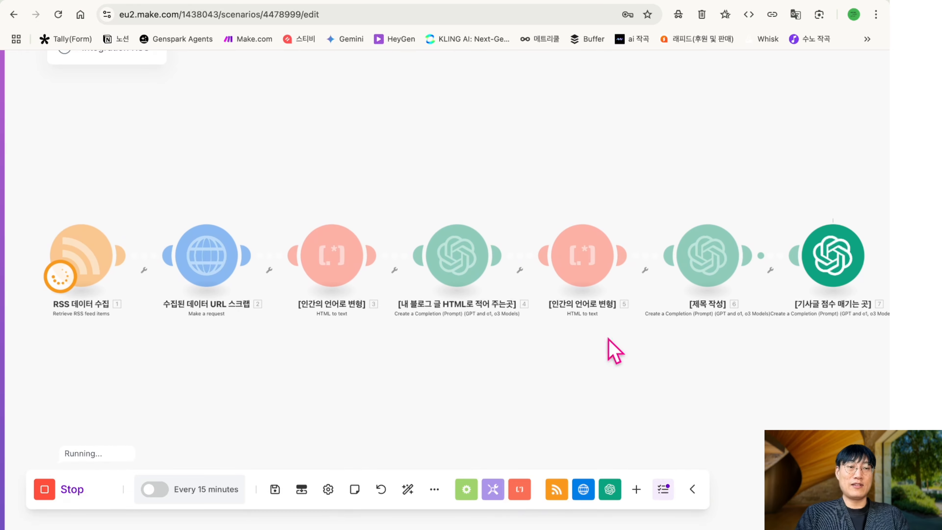
Check the scoring module's execution result, expanding choice 1 and its Message in the output, and close the result
left_click(609, 338)
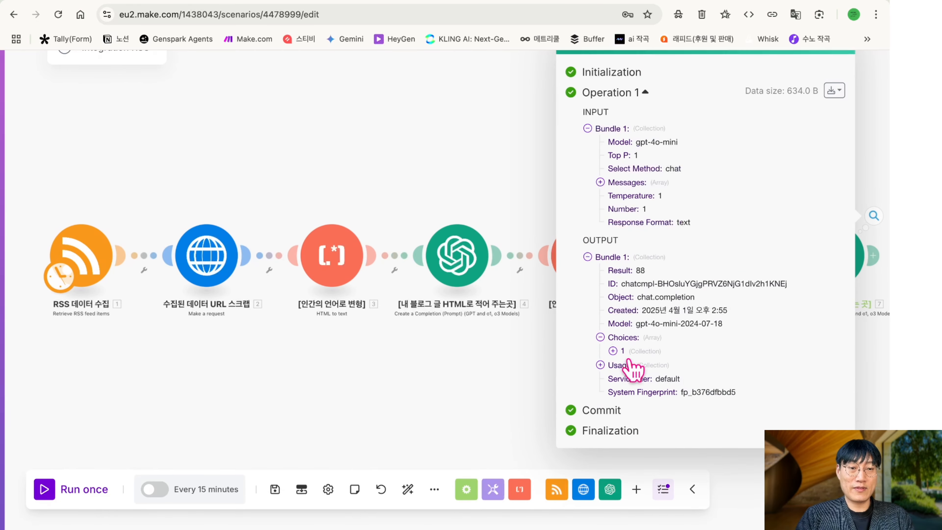
left_click(613, 351)
left_click(633, 380)
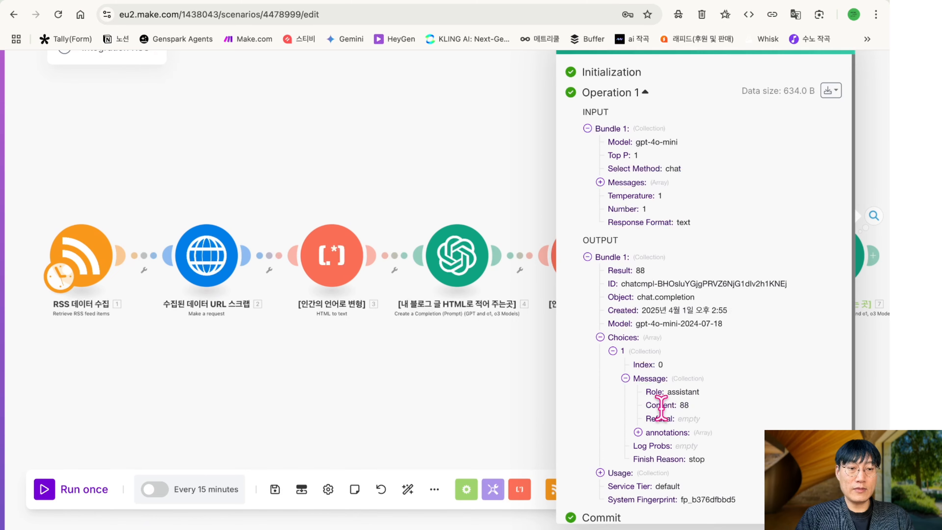
scroll(687, 393, "down", 1)
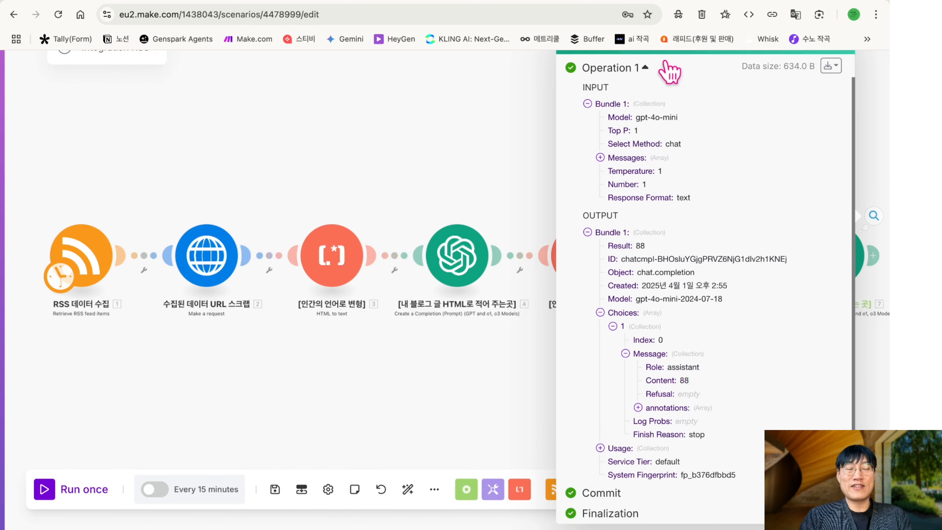
scroll(746, 183, "up", 3)
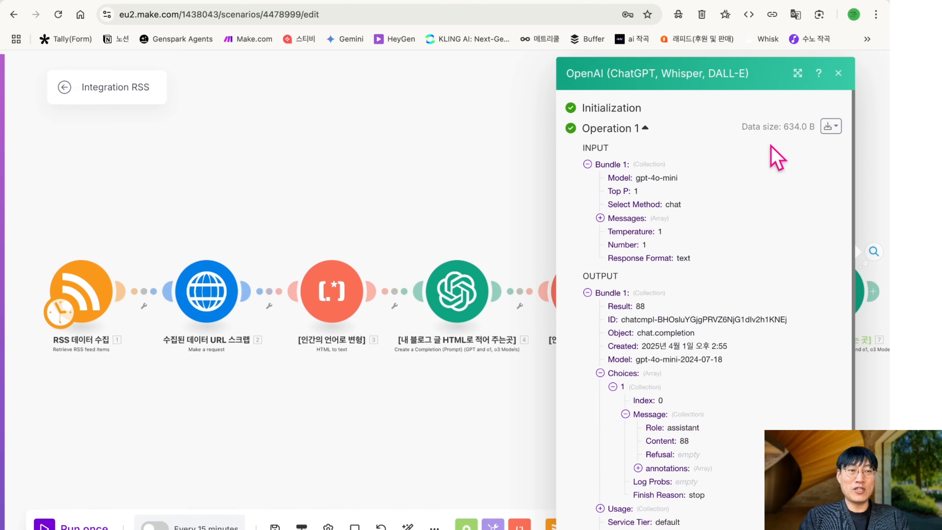
left_click(839, 73)
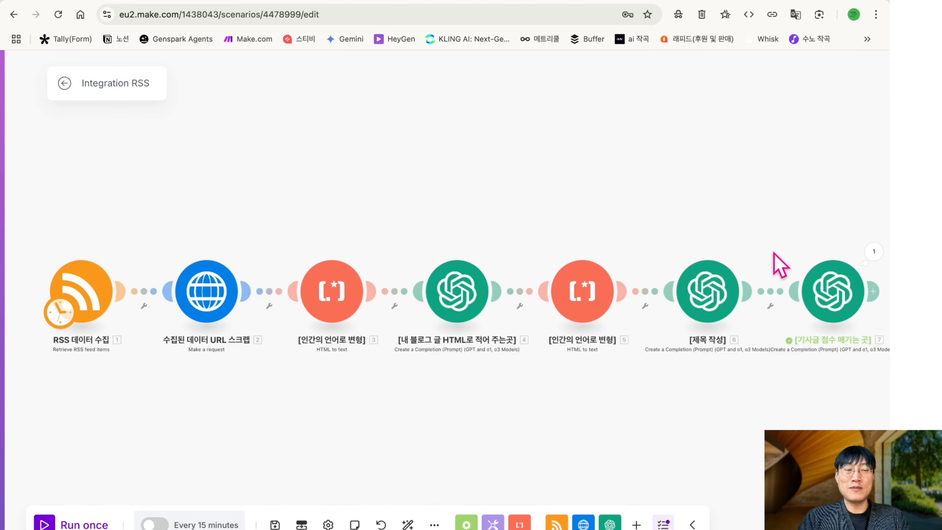
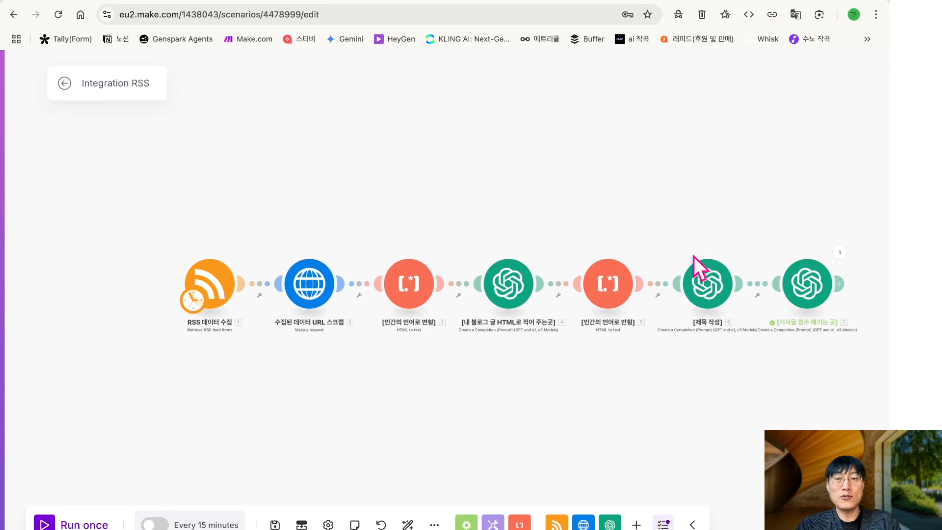
Review the reference scenario diagram on the Miro board, from the variable modules and Router to the Google Sheets modules, and return to Make
scroll(693, 255, "down", 1)
left_click_drag(690, 188, 619, 148)
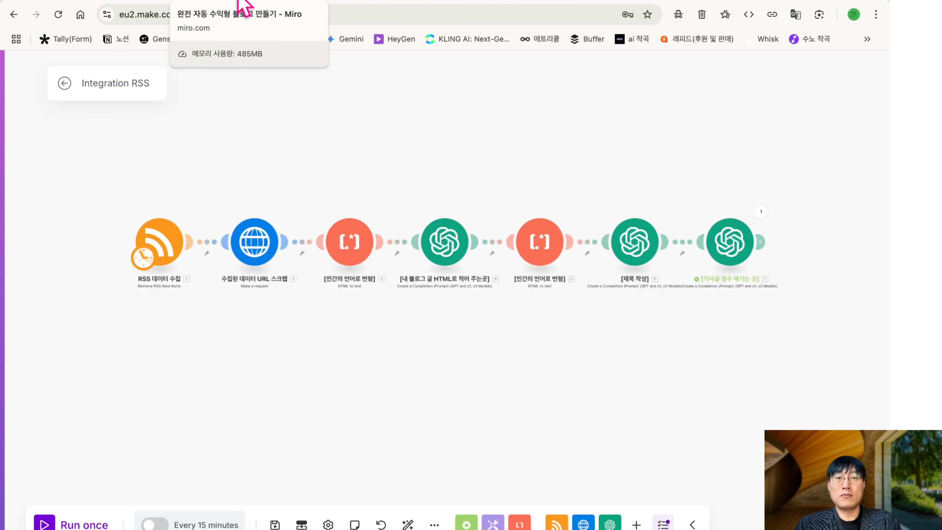
left_click(243, 6)
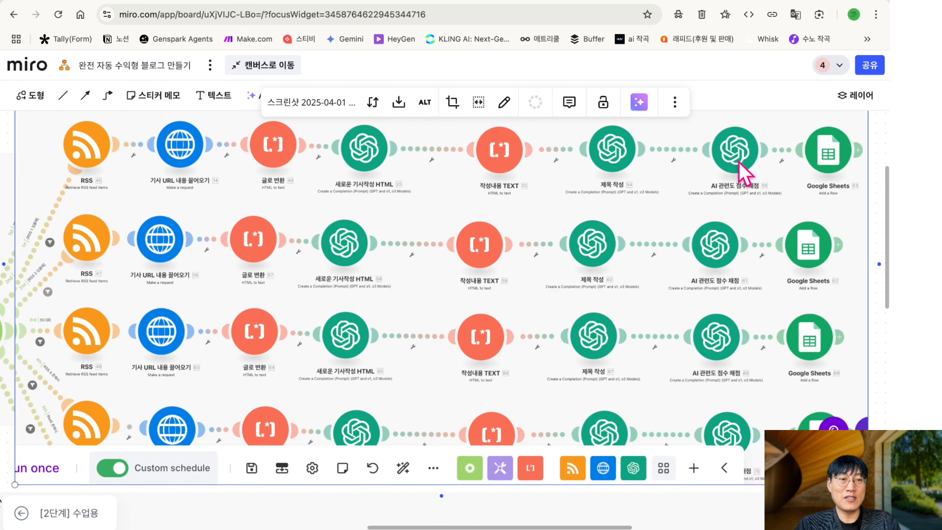
scroll(558, 254, "left", 15)
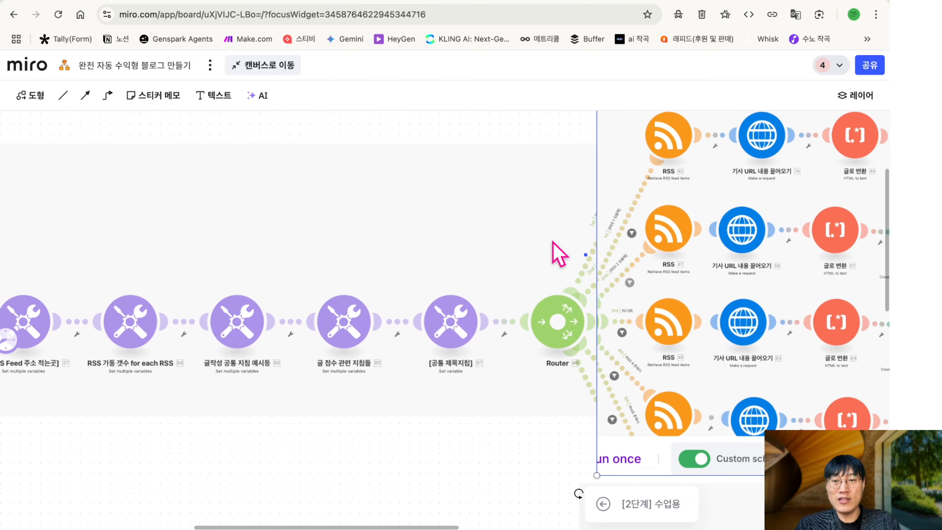
scroll(559, 254, "right", 8)
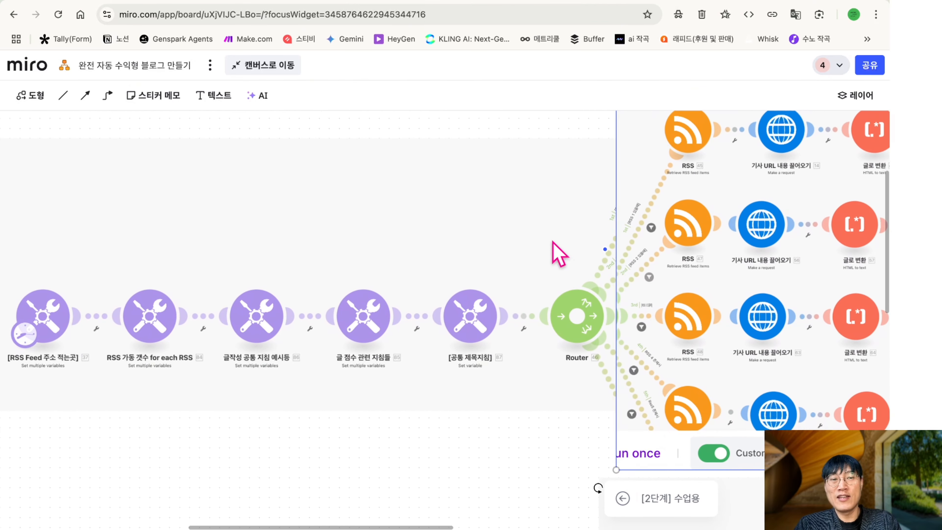
scroll(558, 254, "right", 20)
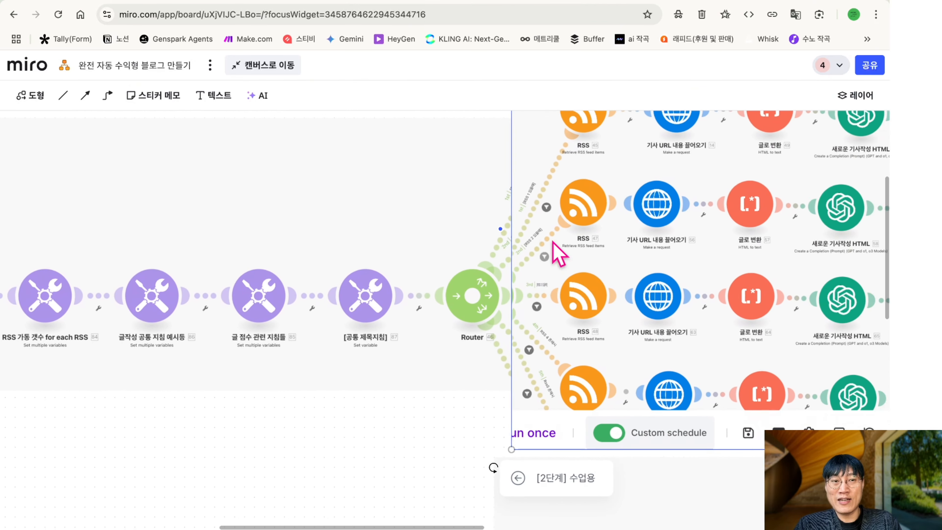
scroll(554, 243, "right", 15)
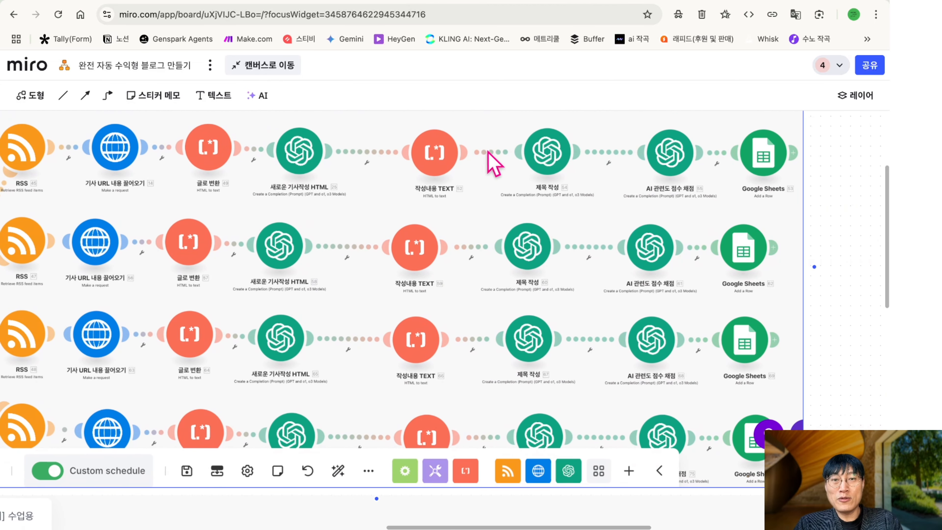
scroll(555, 218, "left", 8)
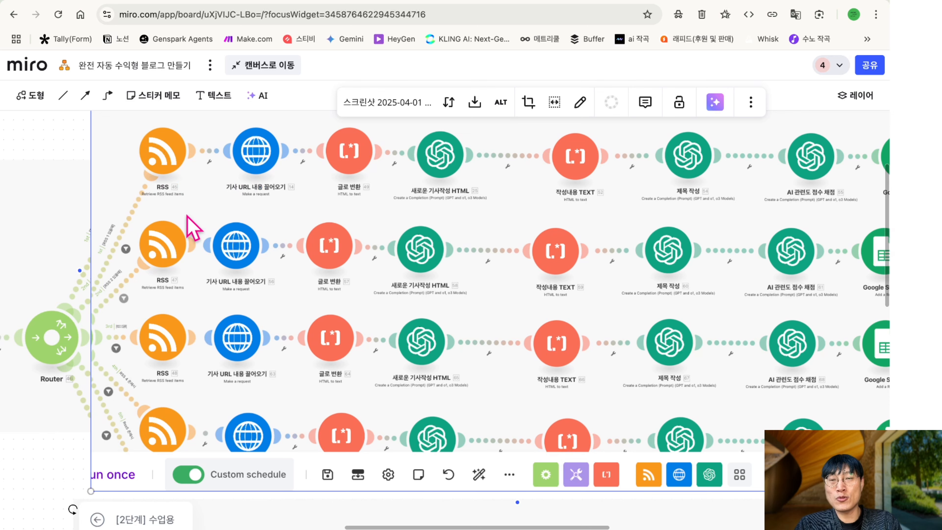
scroll(191, 224, "left", 18)
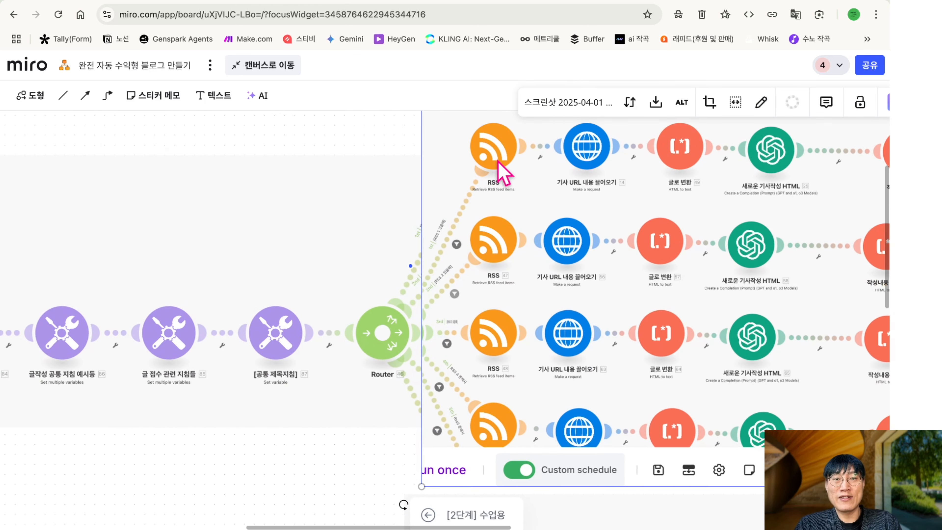
scroll(504, 172, "left", 11)
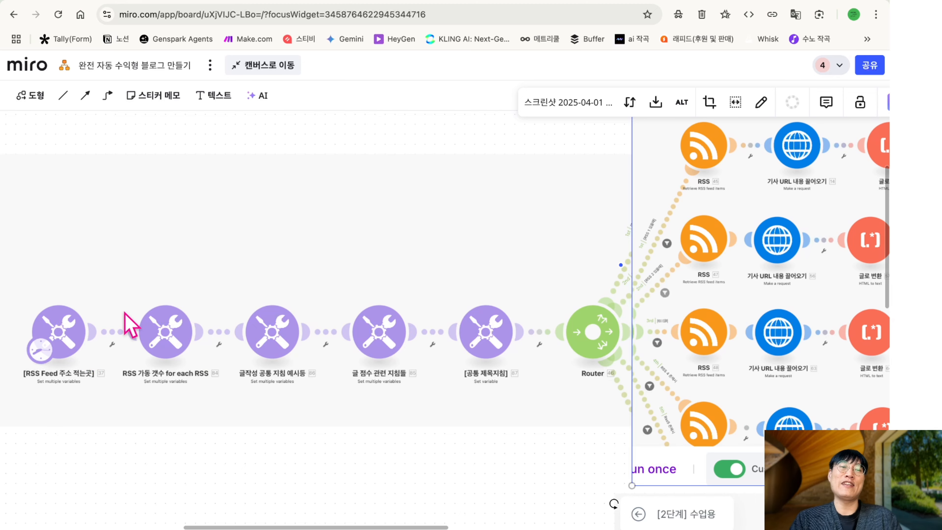
scroll(300, 301, "right", 5)
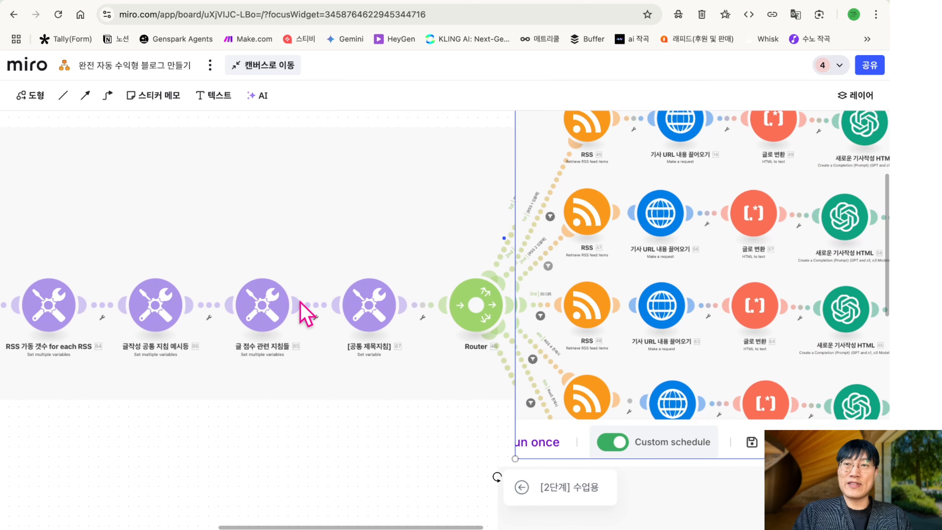
scroll(610, 362, "right", 15)
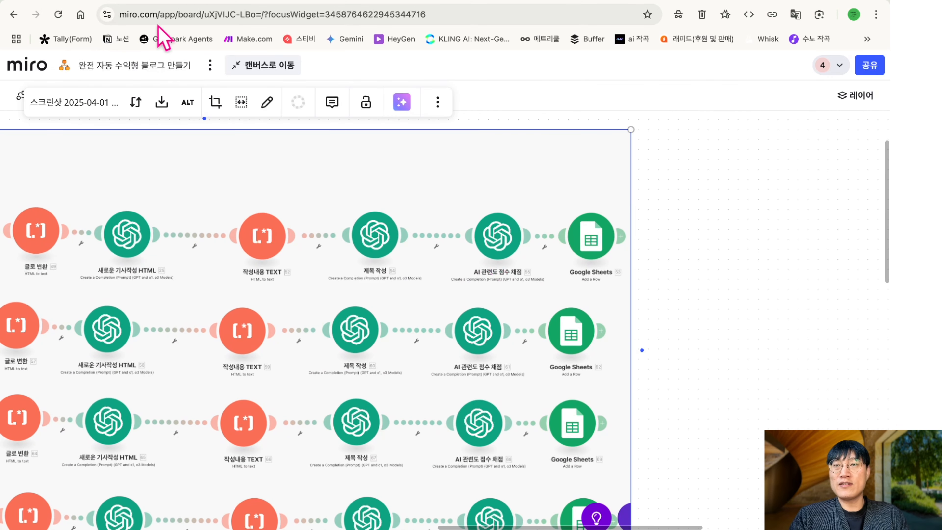
left_click(99, 2)
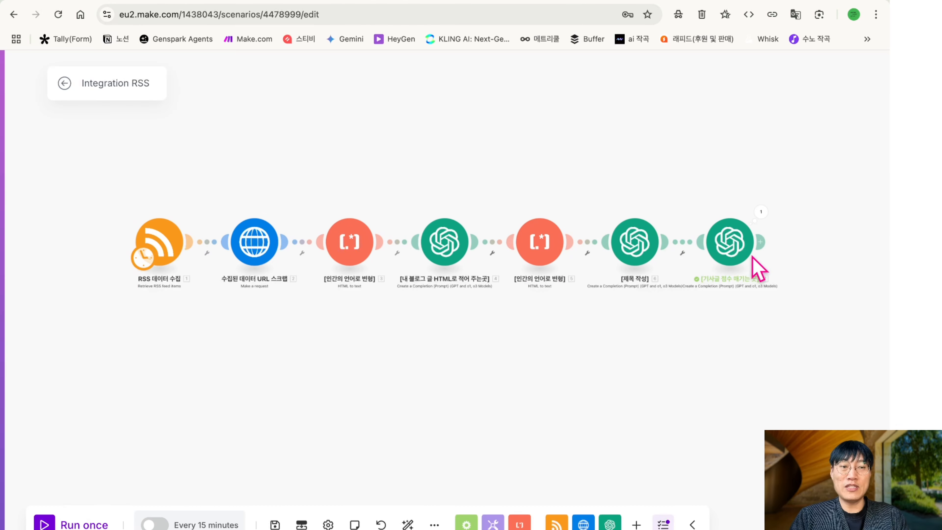
Add a Google Sheets Add a Row module after [기사글 점수 매기는 곳] and view its new-connection form without creating a connection
left_click(761, 246)
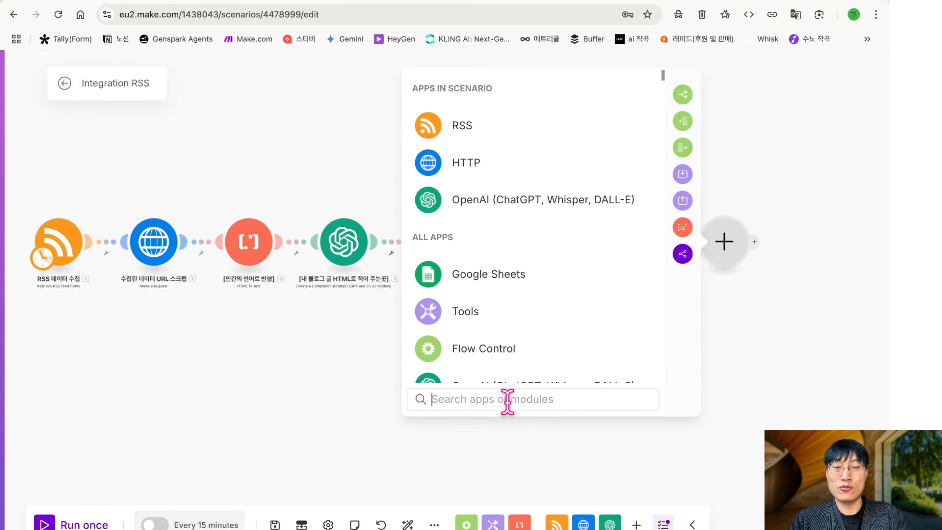
type("Goog")
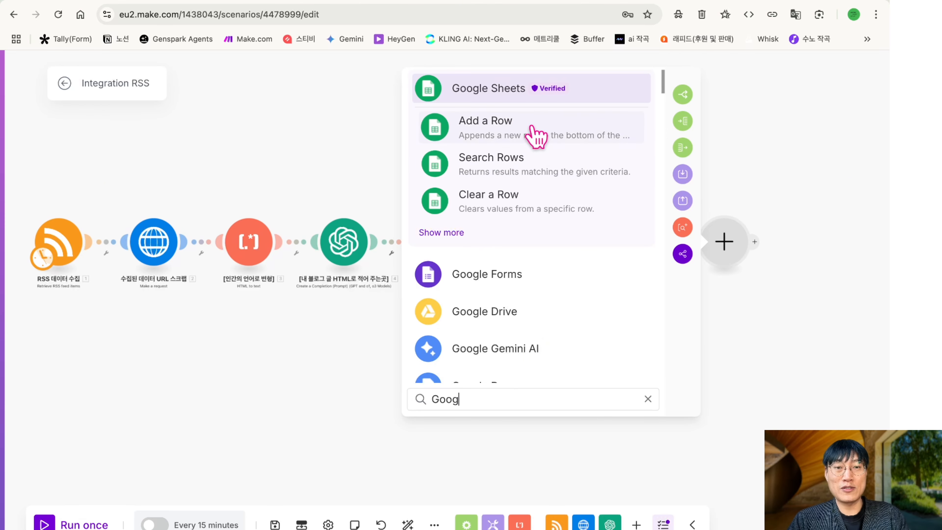
left_click(534, 138)
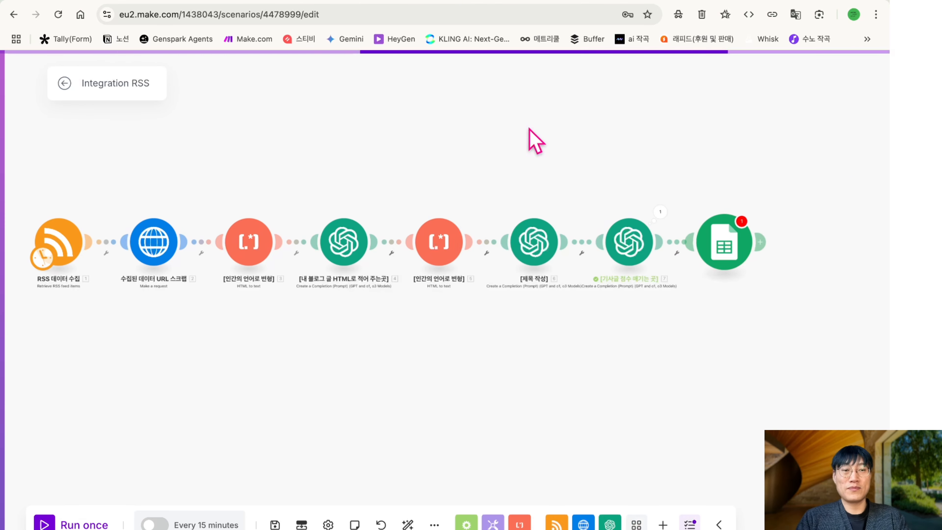
left_click(719, 243)
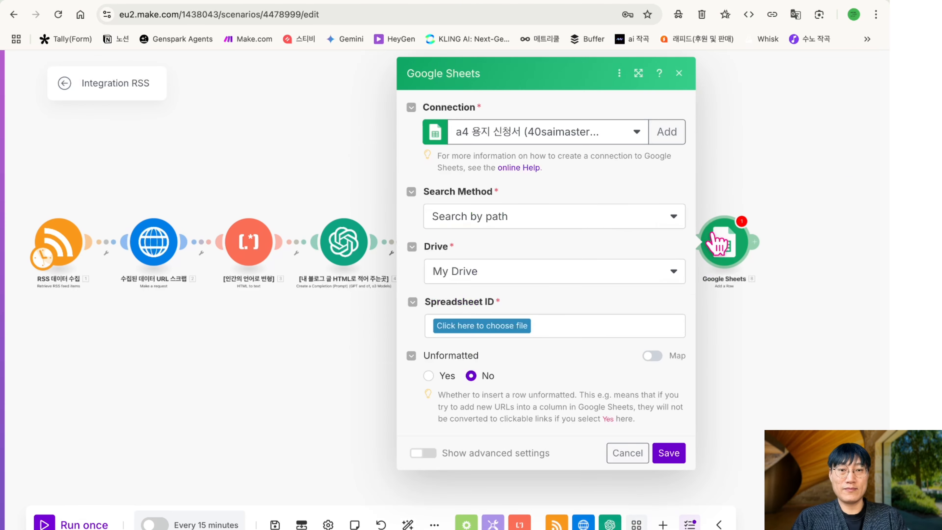
left_click(667, 132)
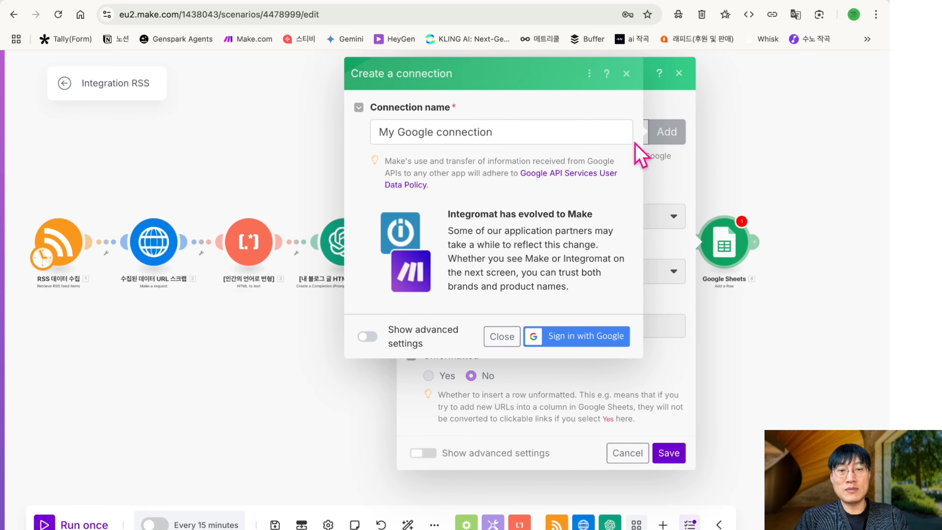
left_click(627, 73)
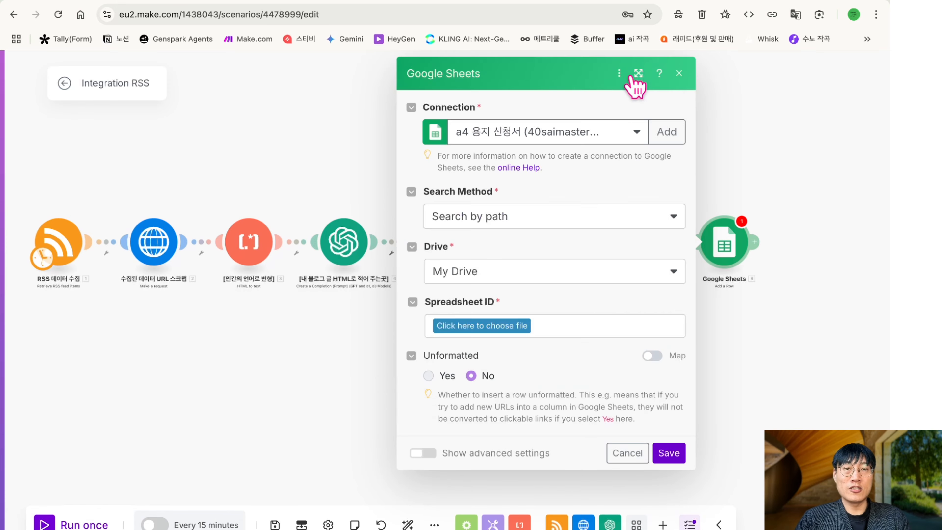
Switch to the (TEST)블로그 발행 관련 spreadsheet in Google Sheets and add a sheet with headers timestamp and 글 준비 날짜 in A1:B1
left_click(374, 3)
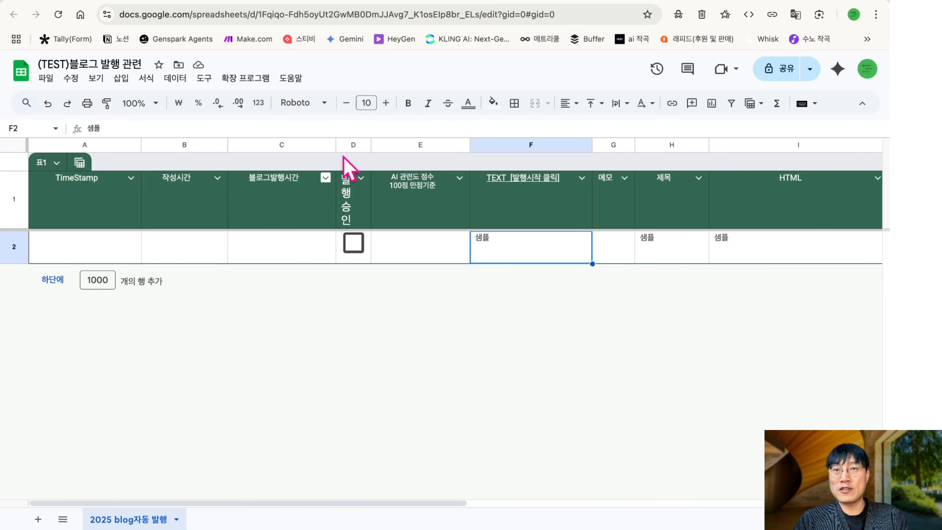
left_click(37, 519)
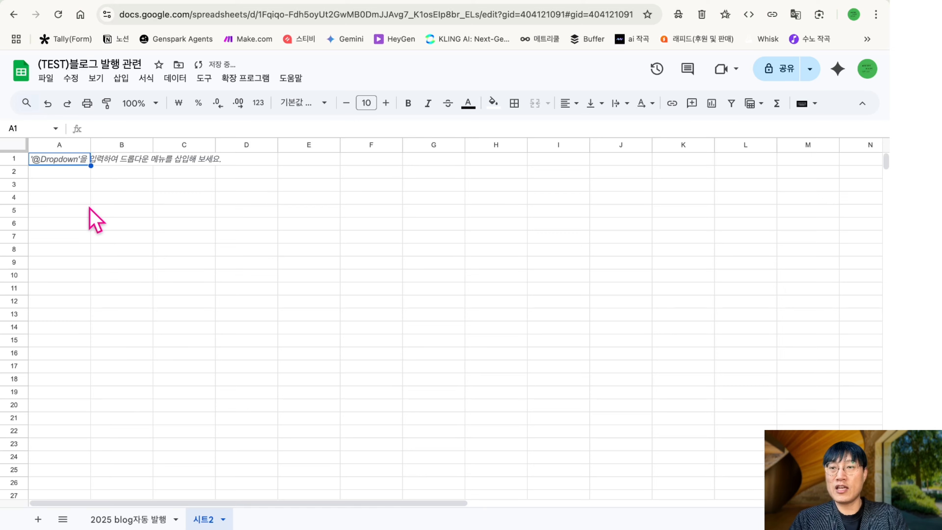
type("싸ㅡ")
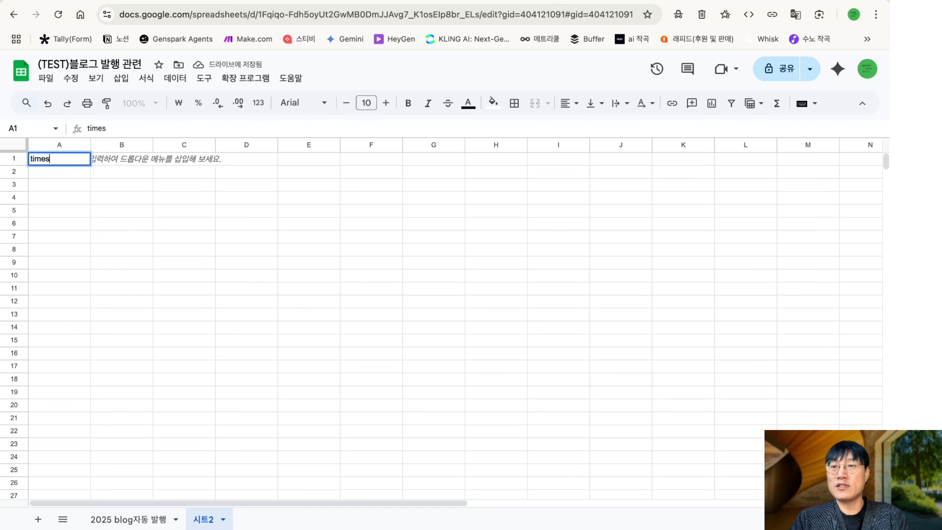
key("Tab")
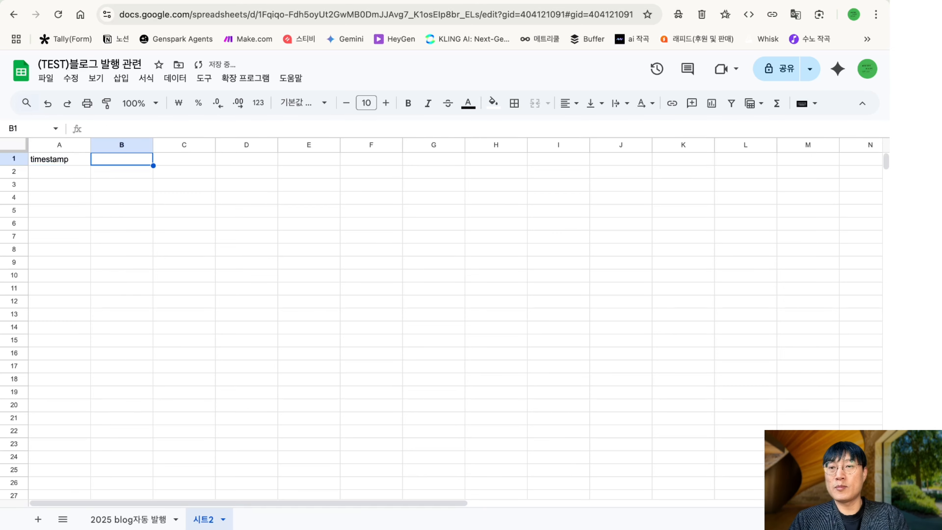
type("rmf")
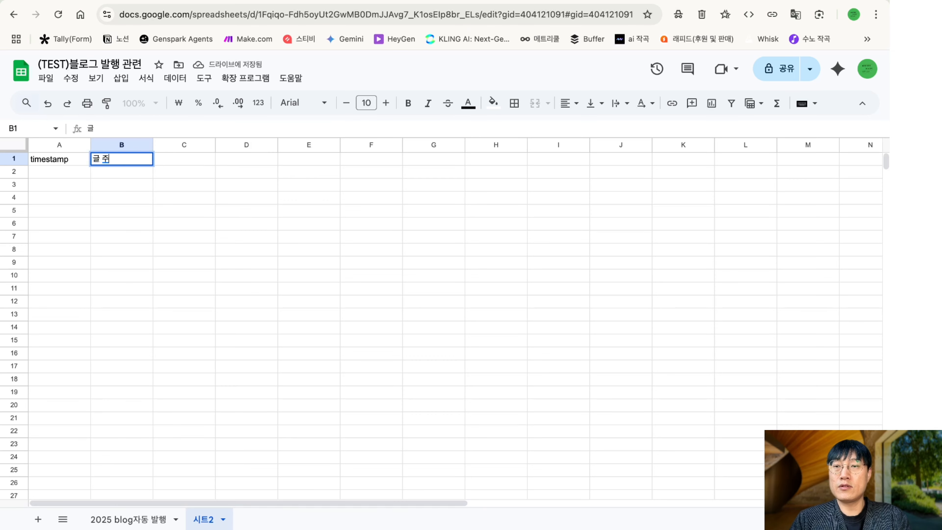
key("Return")
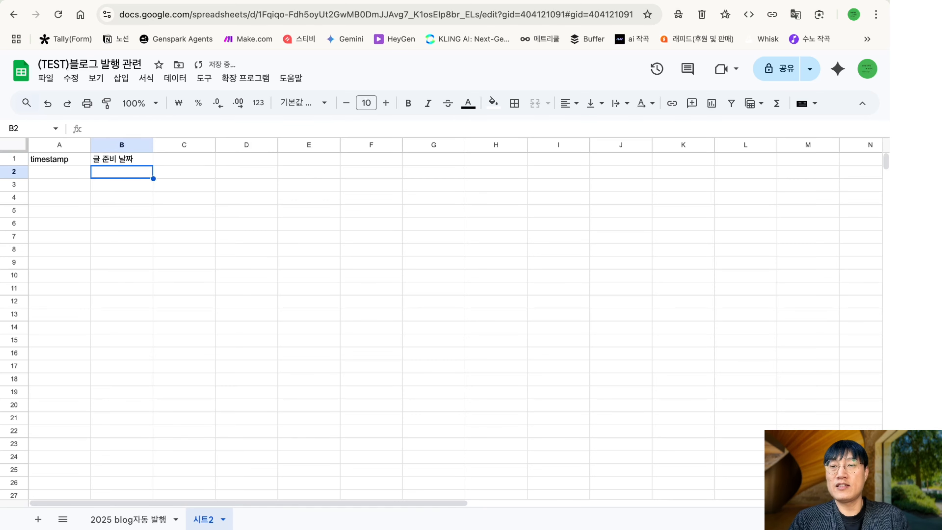
key("Up")
key("Right")
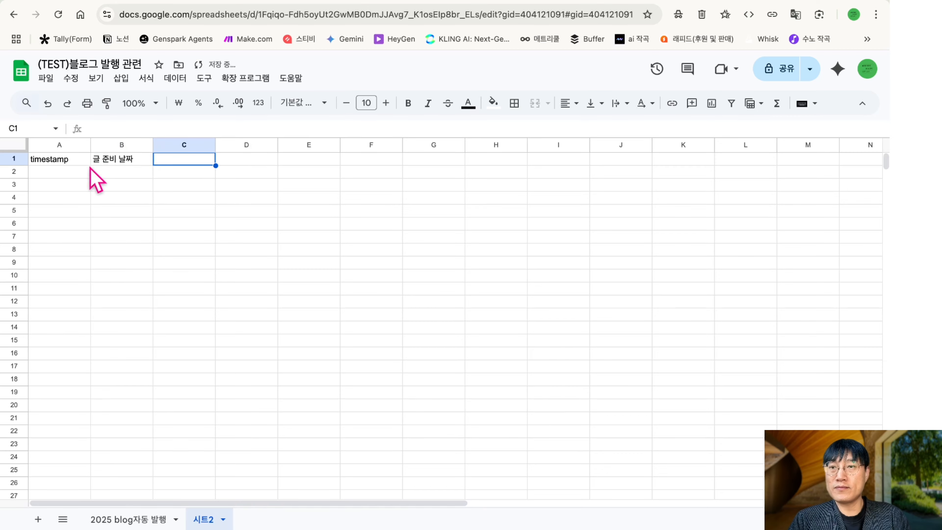
Enter the headers 블로그로 발행시간, 발생 승인 박스, 내용 and html in cells C1 to F1, consulting the 2025 blog자동 발행 sheet
left_click(126, 519)
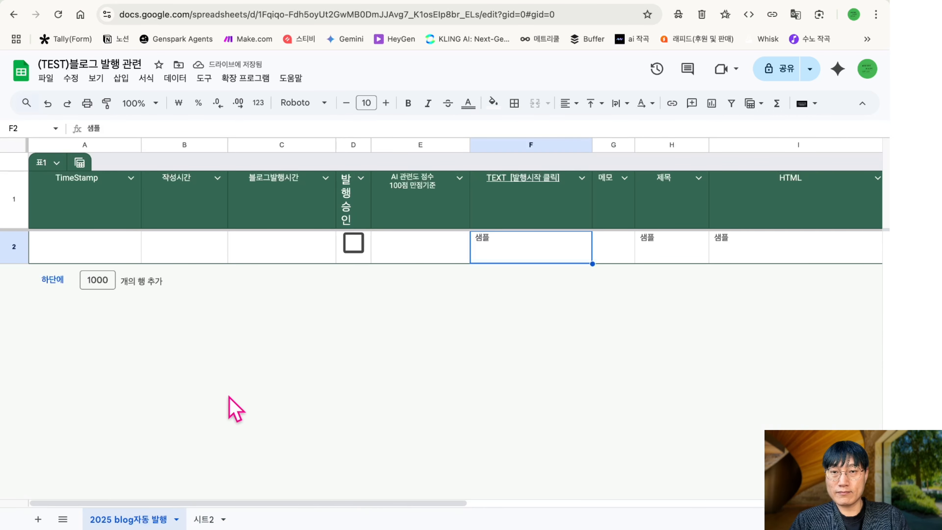
left_click(208, 519)
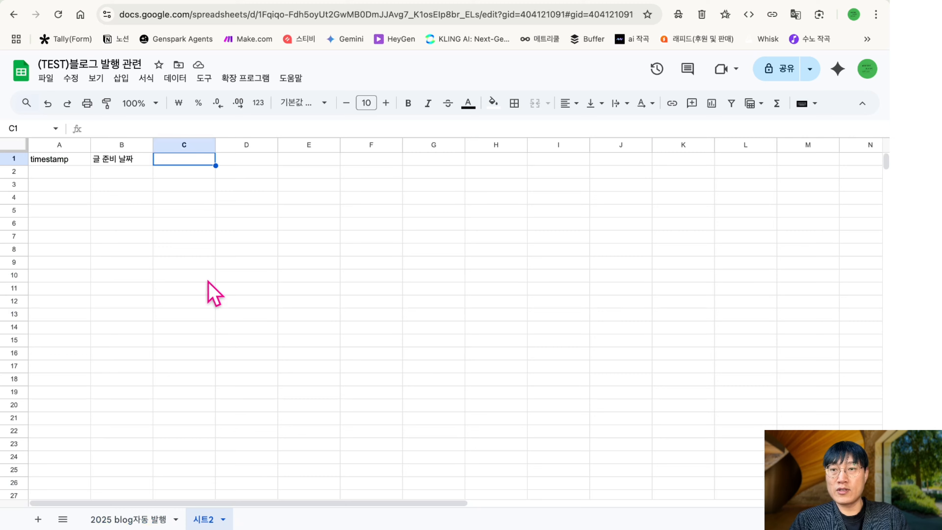
type("배")
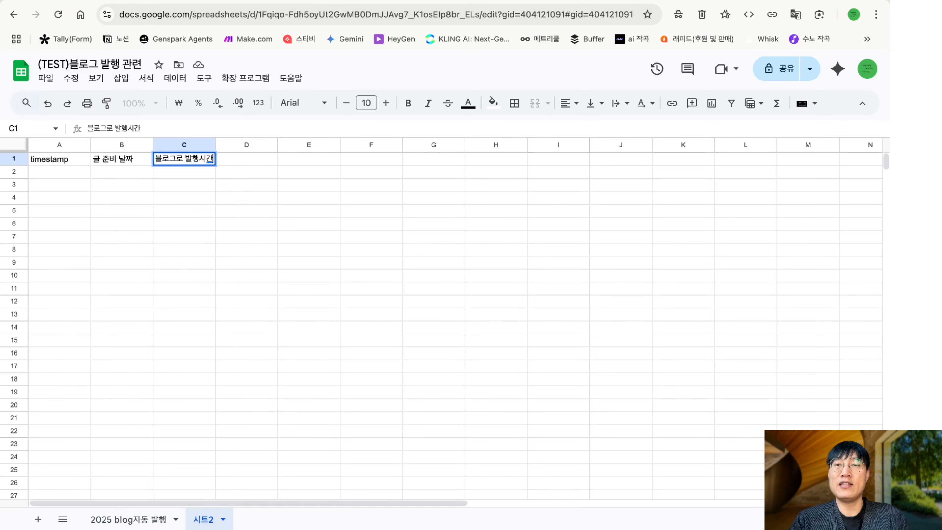
key("Tab")
type("체")
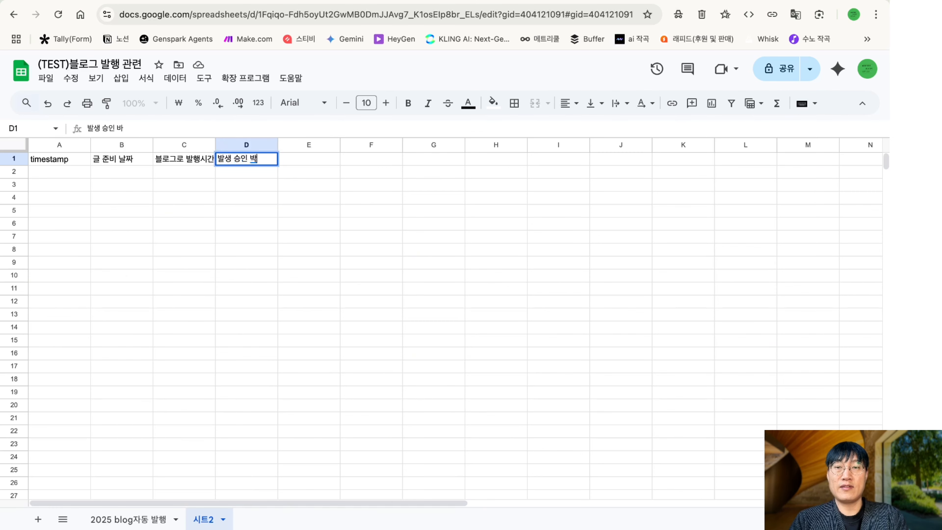
type("스")
key("Tab")
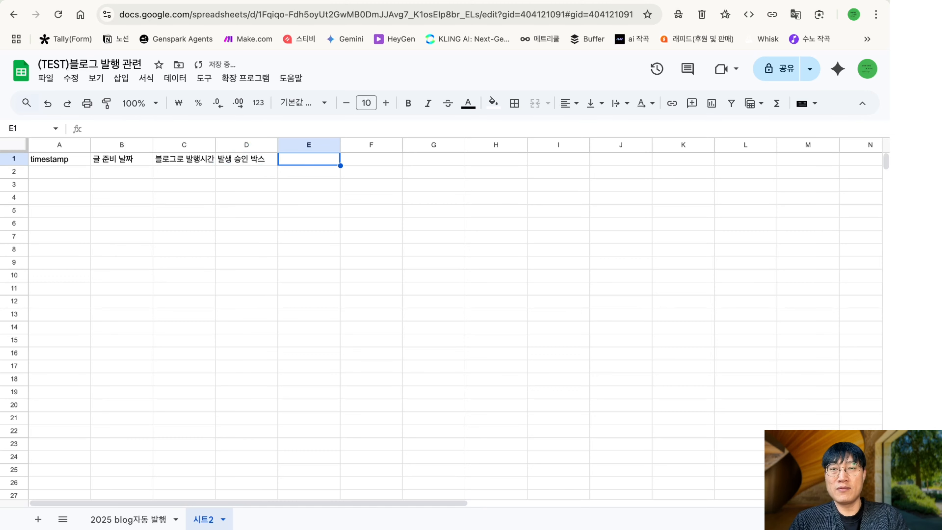
type("내용")
key("Tab")
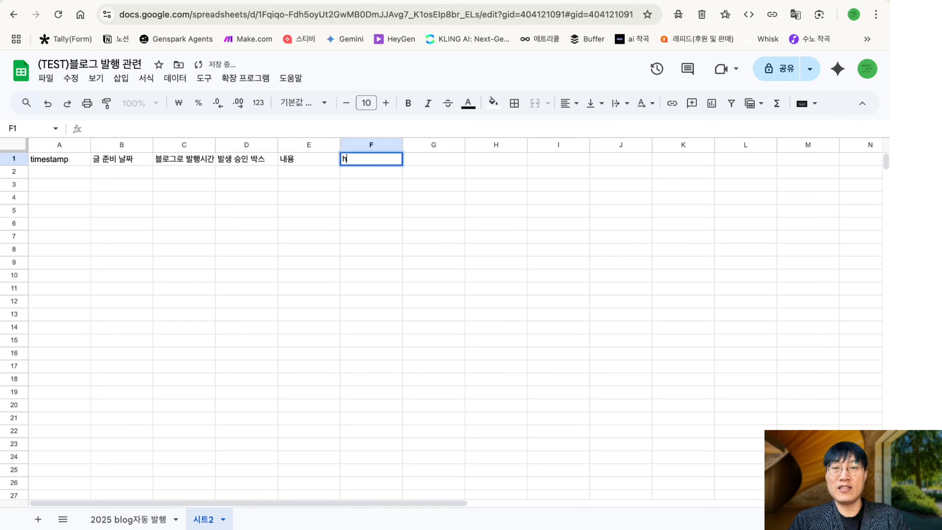
type("html")
key("Return")
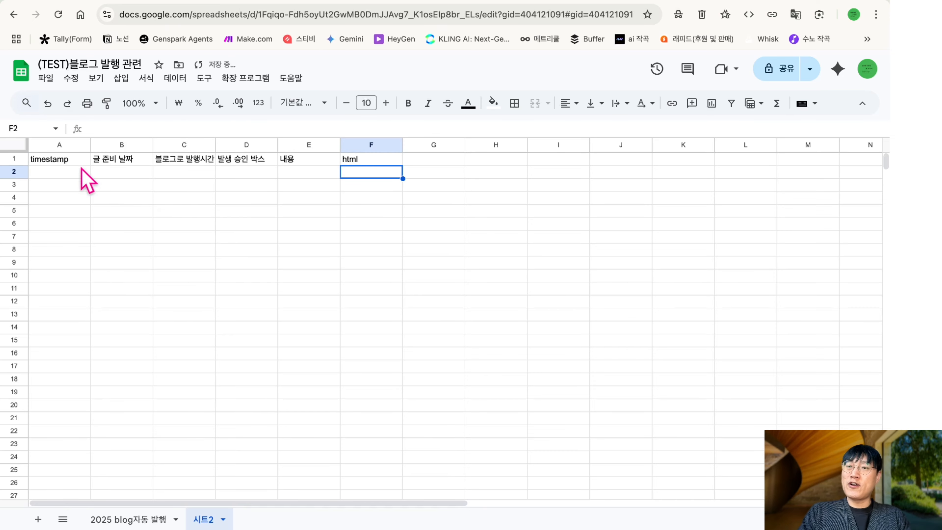
Convert the header range starting at the timestamp cell A1 into a table
left_click_drag(80, 163, 364, 355)
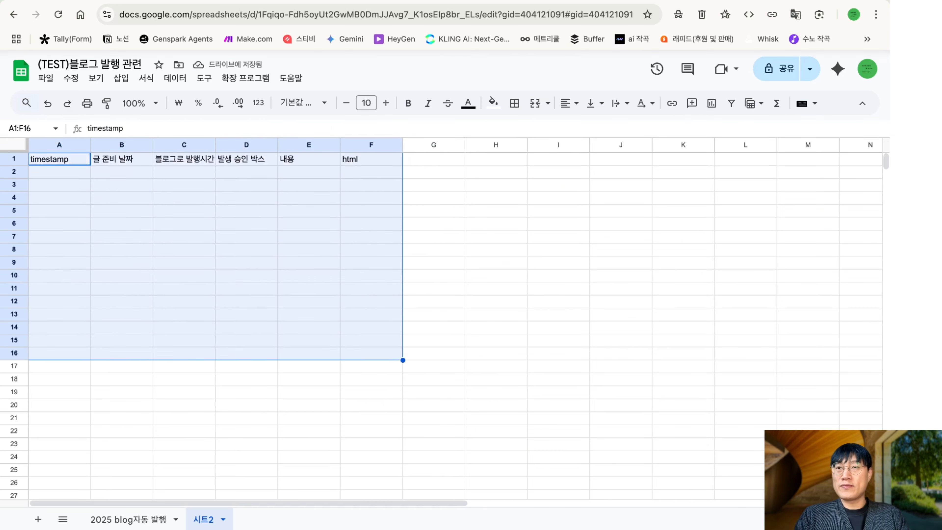
left_click(163, 223)
left_click(57, 159)
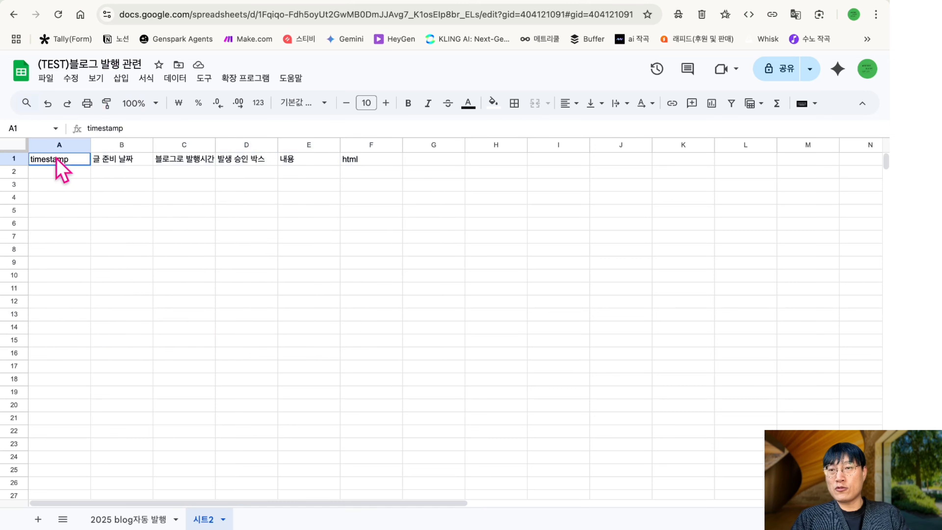
left_click(147, 78)
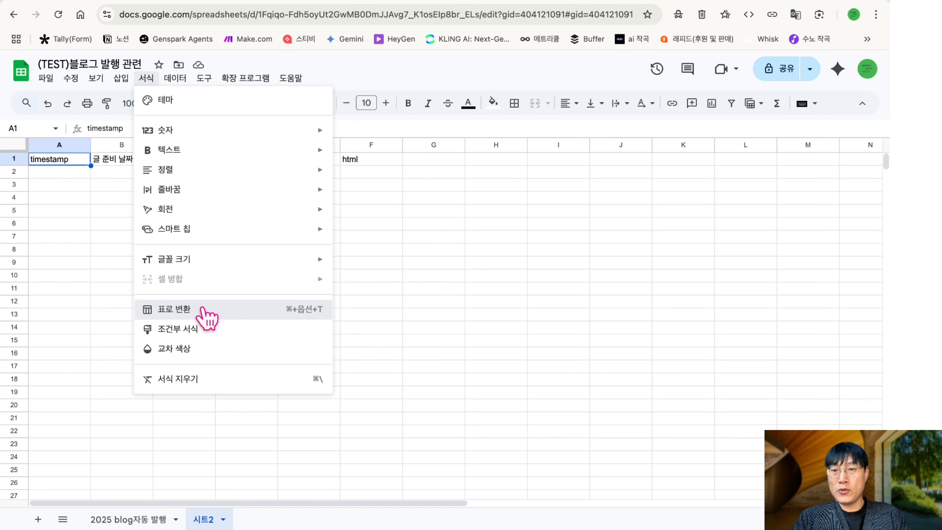
left_click(175, 309)
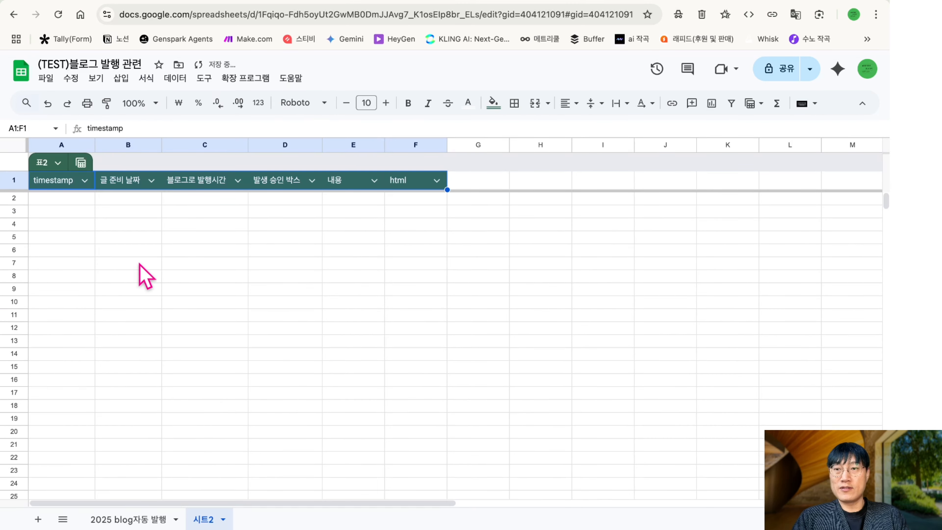
Enter 예시 as sample data in cell A2, under the timestamp header
left_click(274, 199)
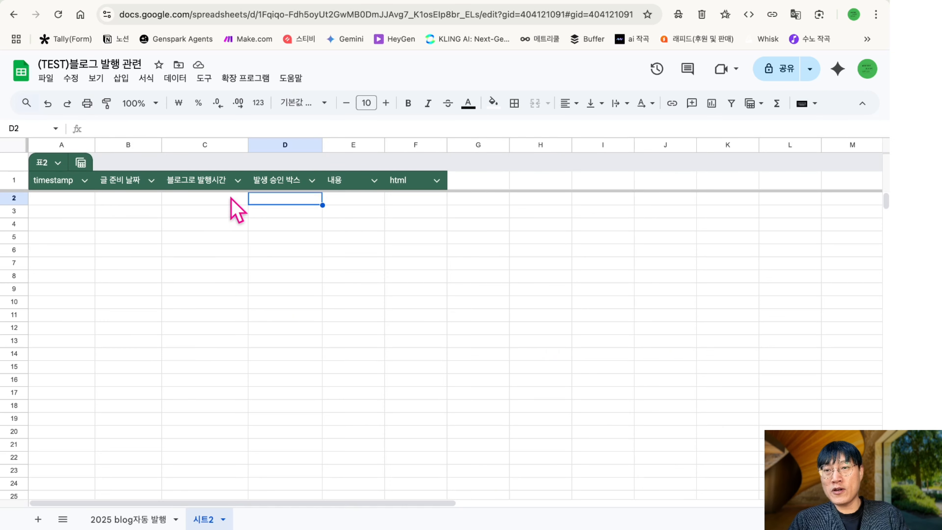
left_click(79, 199)
type("d")
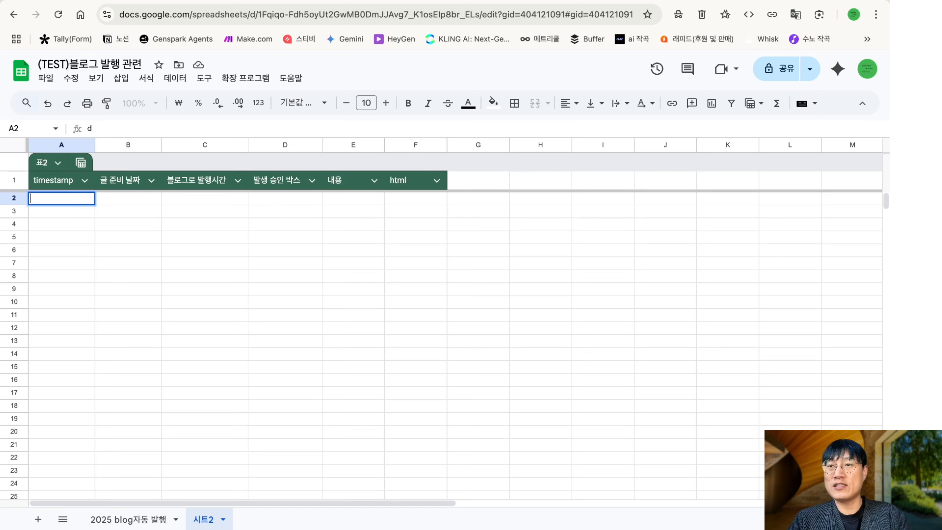
left_click(120, 201)
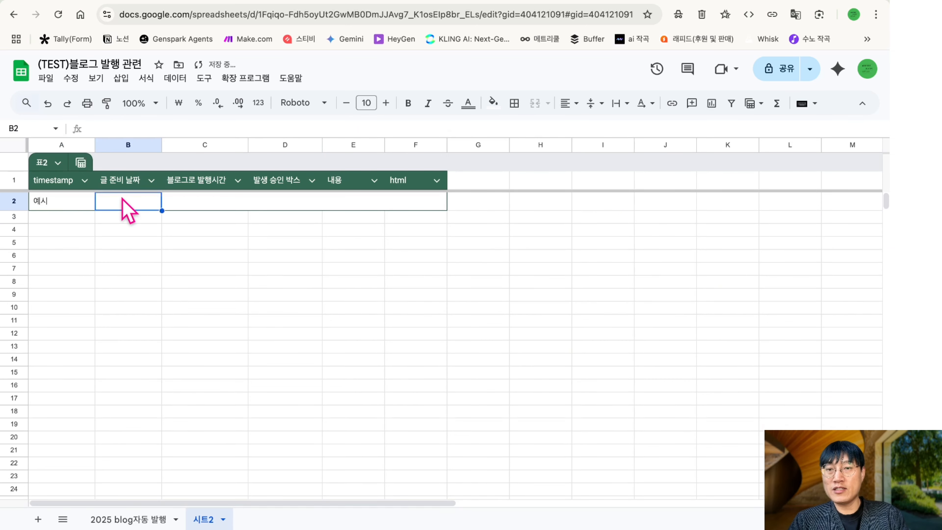
Insert a checkbox in cell D2, under the 발생 승인 박스 header
left_click(185, 202)
left_click(281, 203)
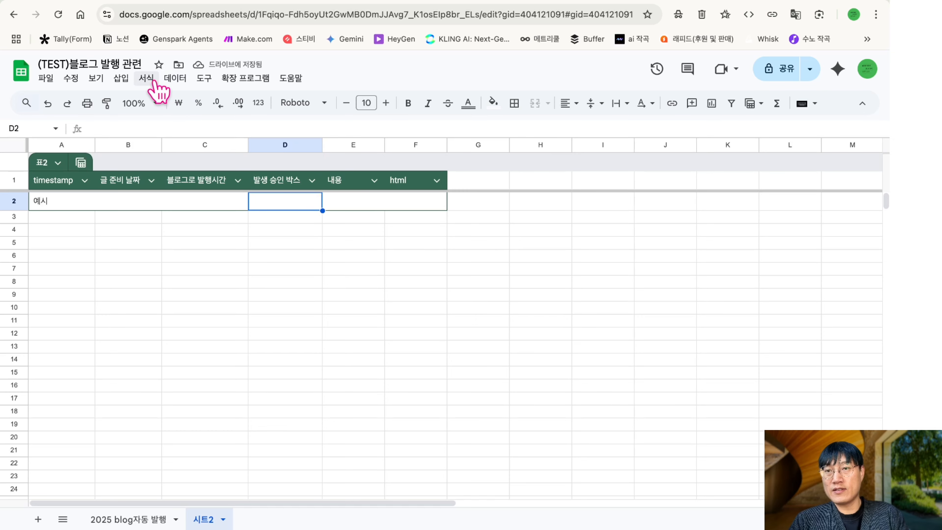
left_click(131, 79)
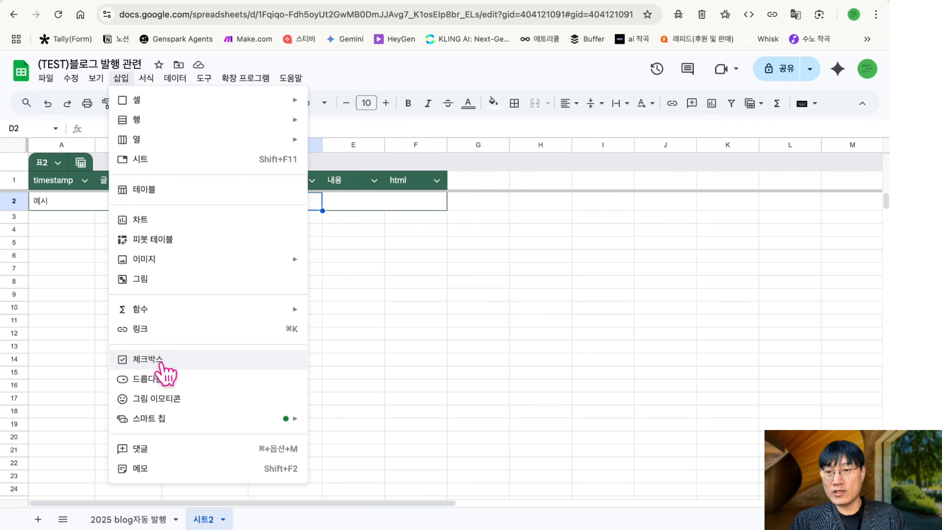
left_click(174, 359)
left_click(379, 270)
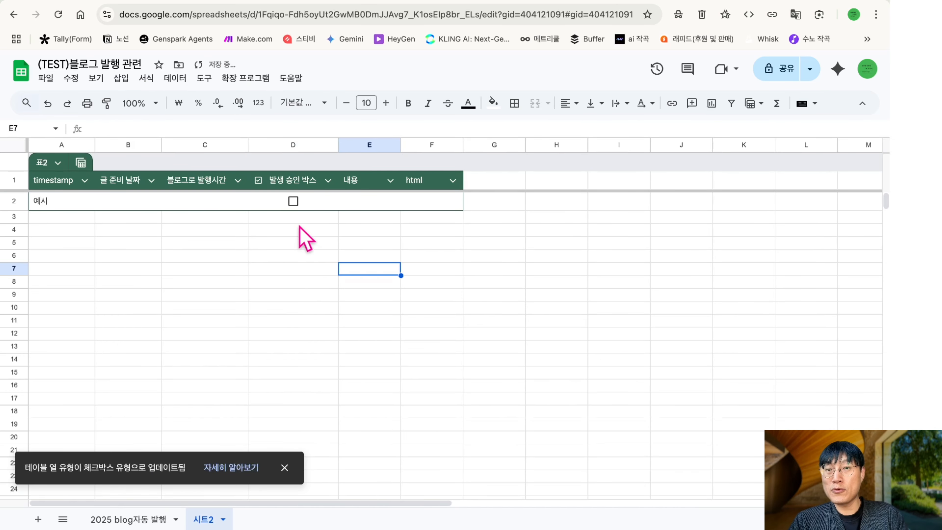
Enter 예시 as sample data in cell B2, under the 글 준비 날짜 header
left_click(222, 203)
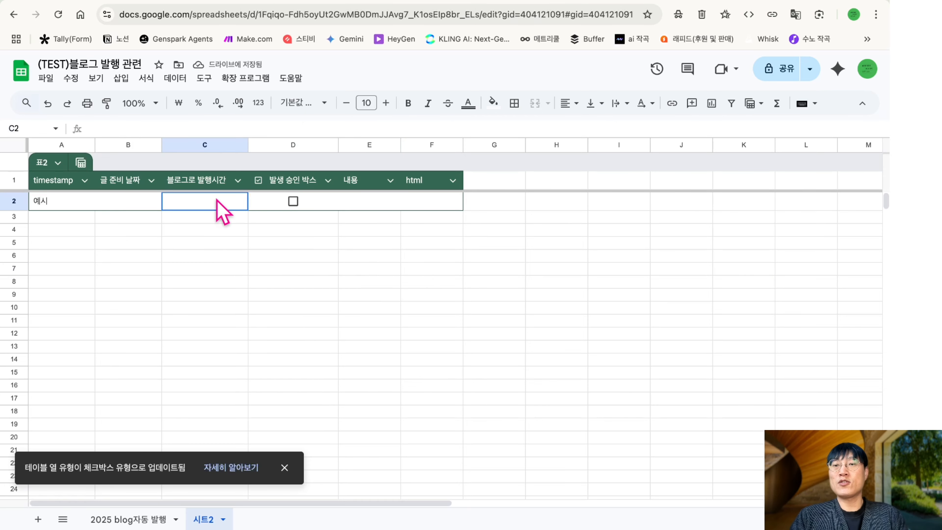
left_click(127, 202)
left_click(92, 204)
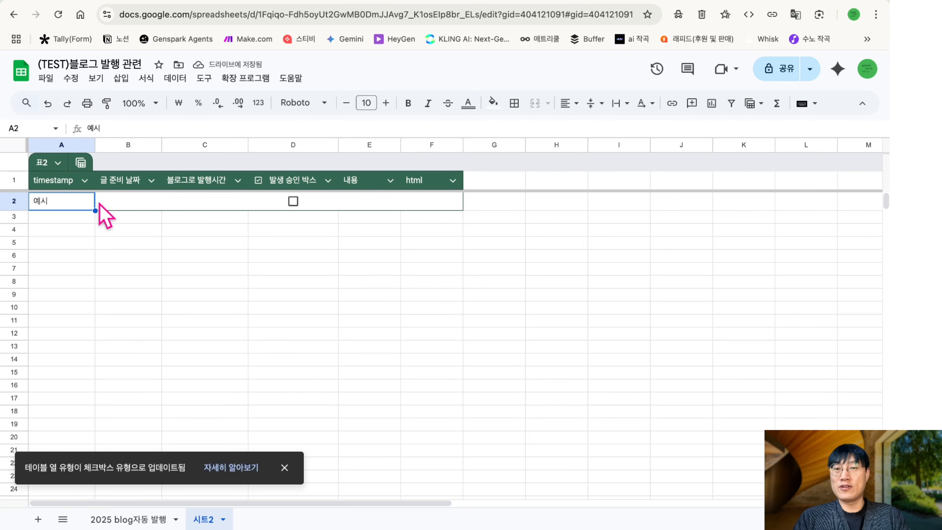
left_click(124, 202)
type("예시")
key("Return")
key("Up")
key("Right")
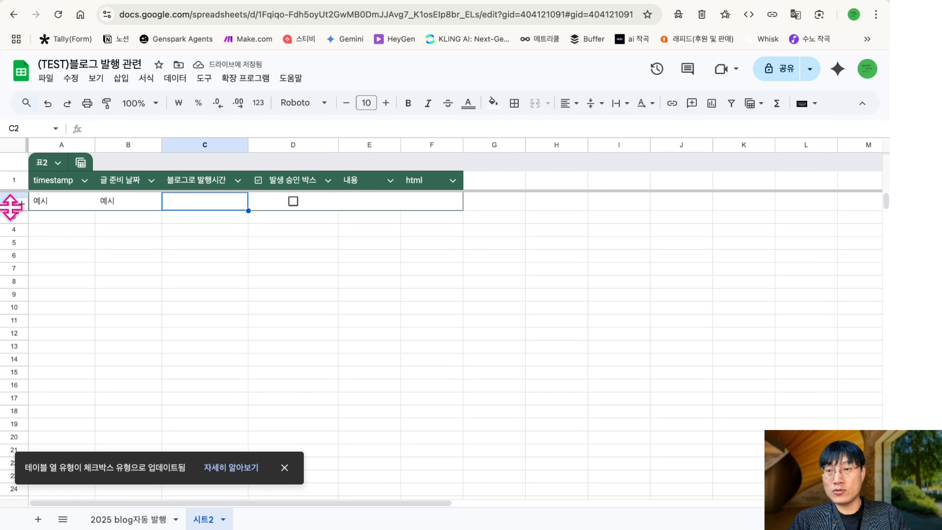
Extend the table with a second sample row by entering 예시2 in cell A3
left_click(61, 202)
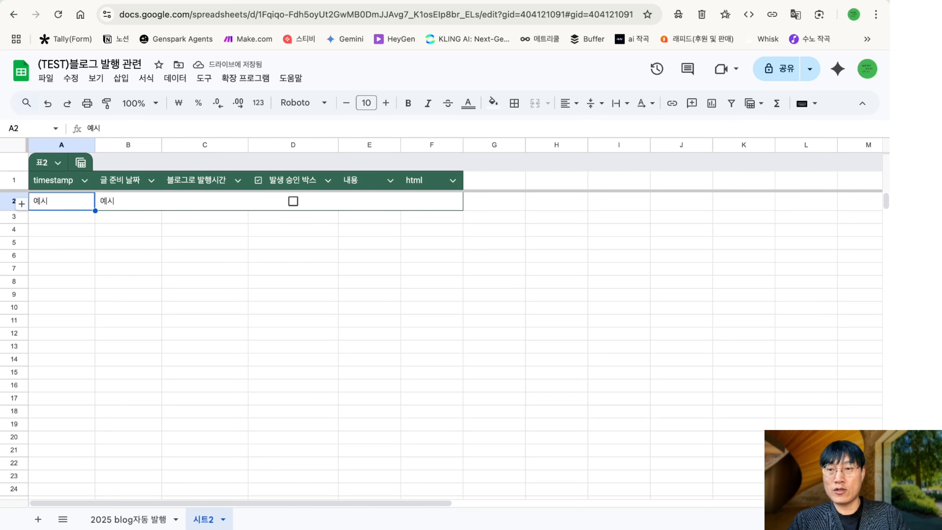
key("Return")
key("Return")
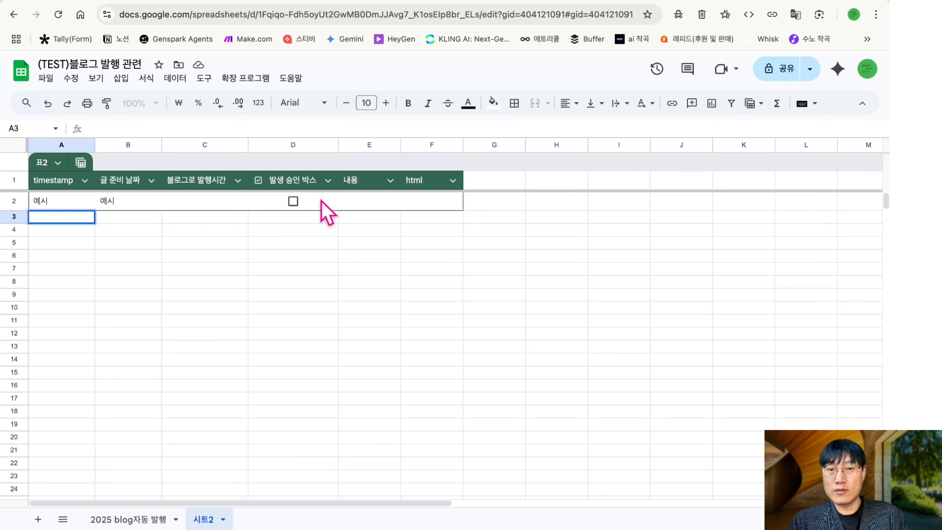
left_click(322, 202)
left_click(423, 203)
key("Right")
left_click(414, 203)
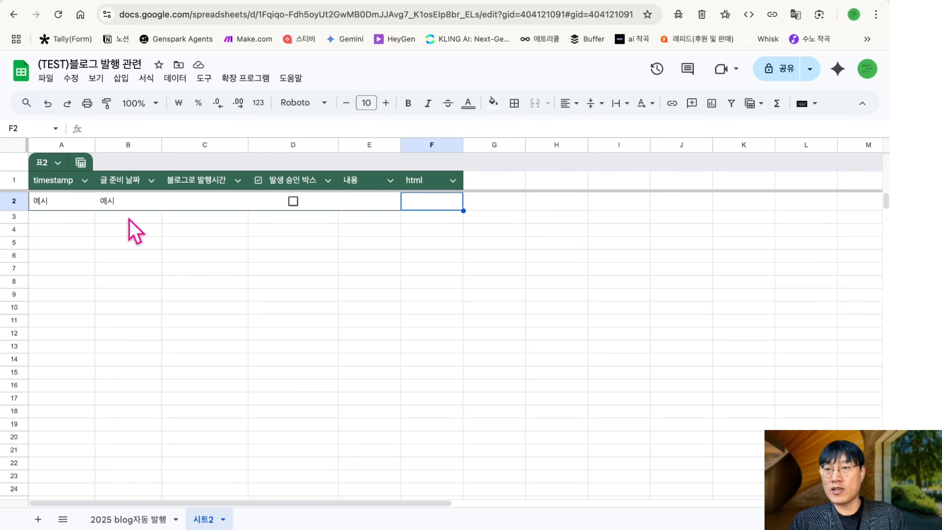
left_click(70, 220)
type("ㅇ시2")
key("Return")
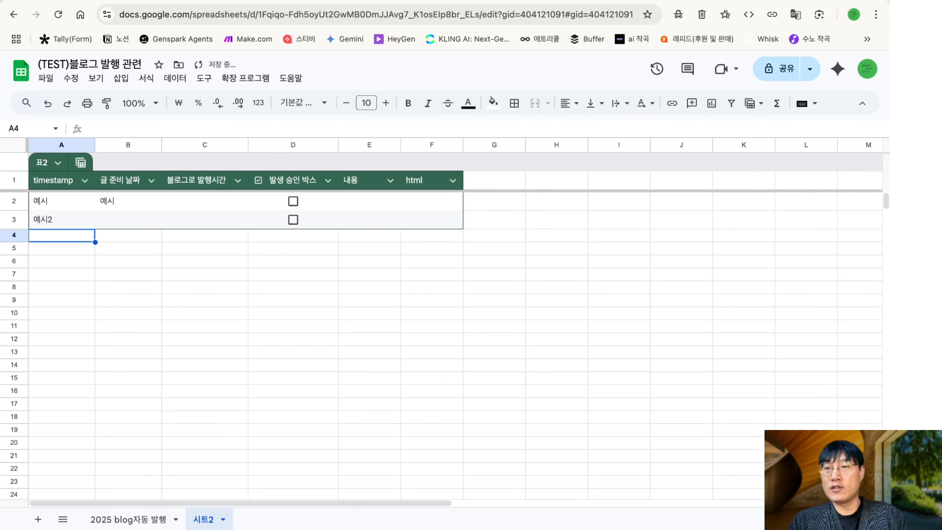
Open the table formatting options for the sample table and enable 표 격자선 표시 to show its gridlines
left_click(137, 208)
left_click_drag(72, 207, 437, 222)
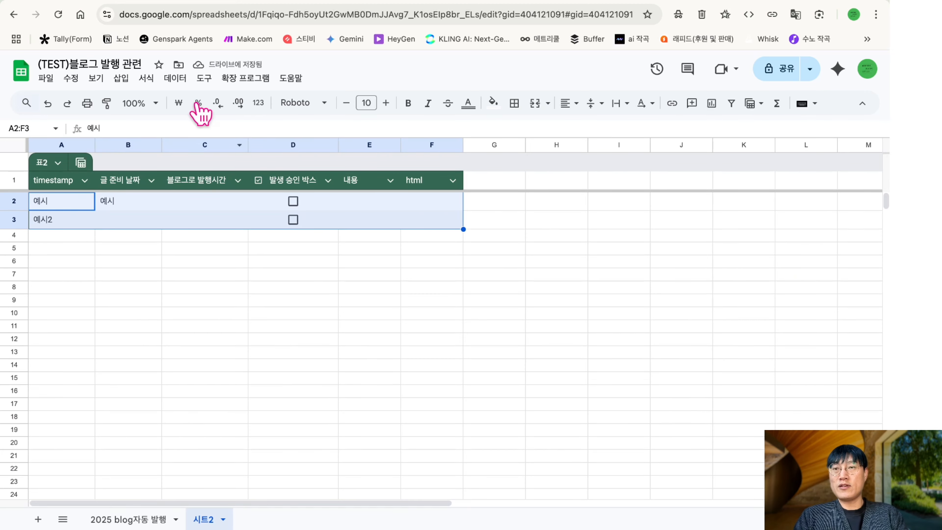
left_click(146, 78)
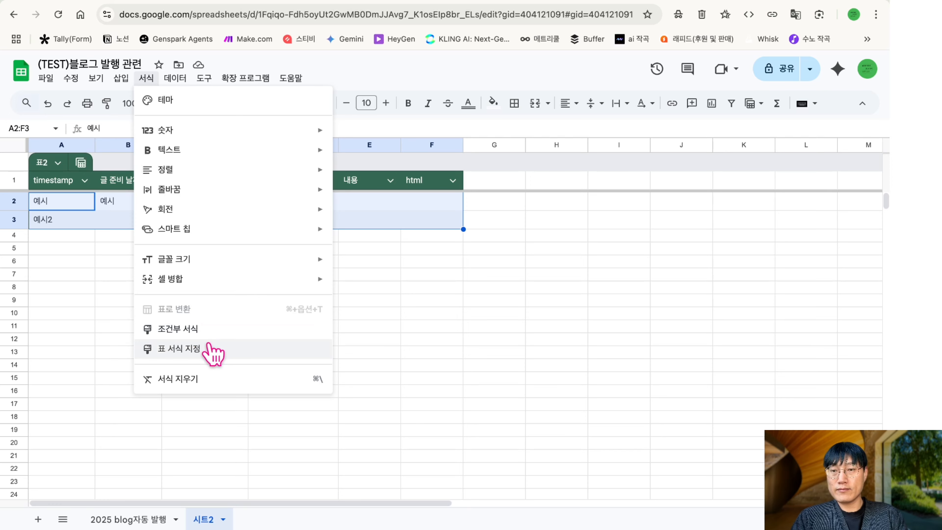
left_click(206, 353)
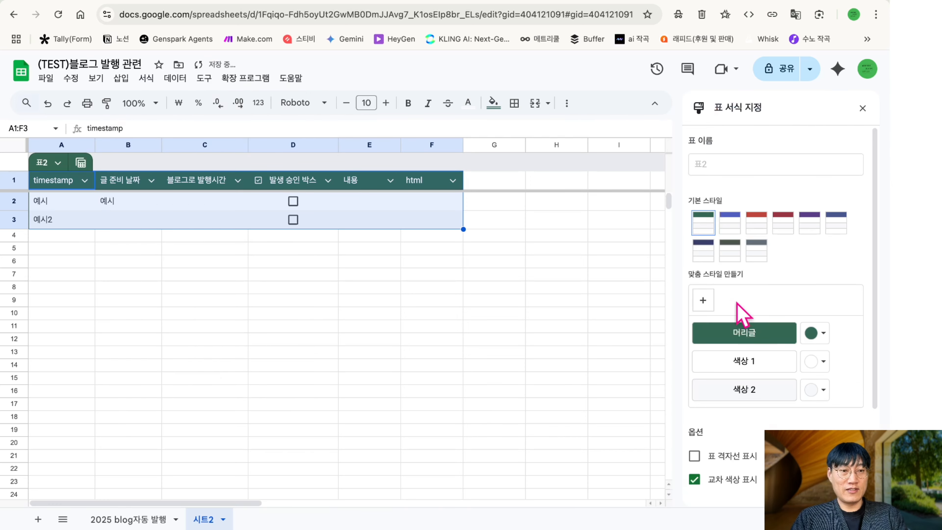
scroll(724, 353, "down", 3)
left_click(715, 383)
scroll(716, 388, "down", 1)
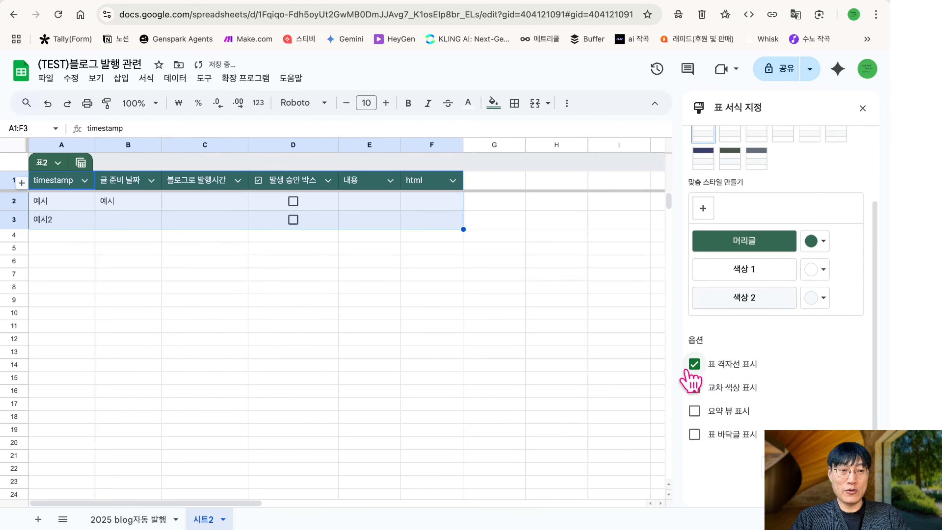
Try out the 요약 뷰 표시 and 표 바닥글 표시 options on the sample table and leave both switched off
left_click(723, 413)
left_click(722, 412)
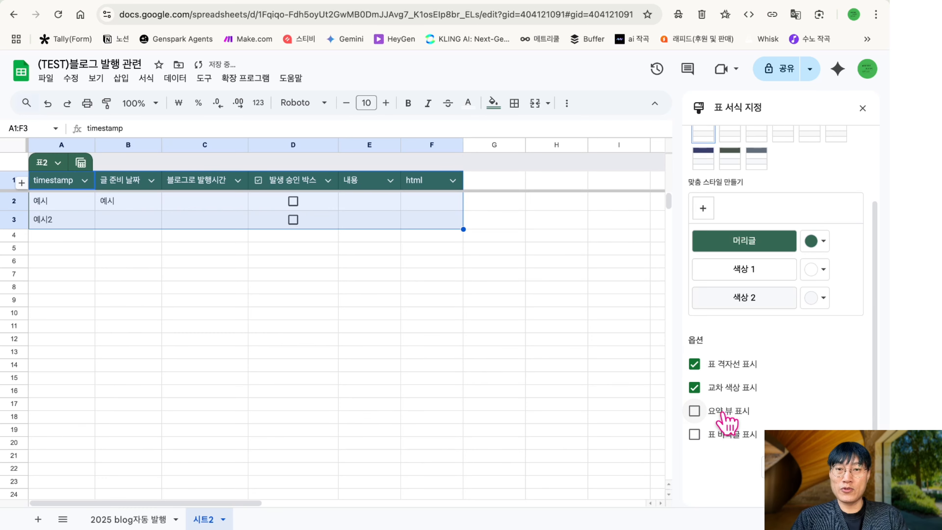
left_click(718, 435)
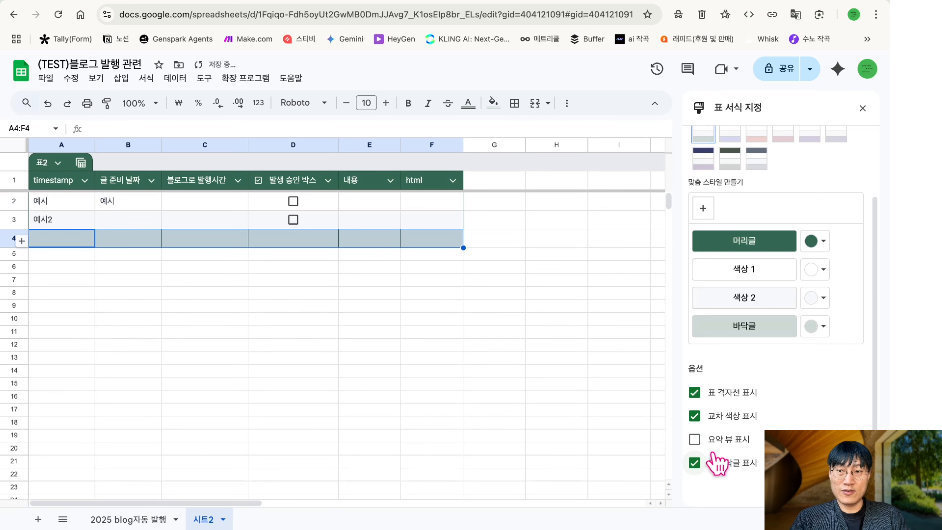
left_click(714, 464)
Recolour the sample table's header with a light magenta and replace it with a darker magenta shade
scroll(776, 393, "up", 3)
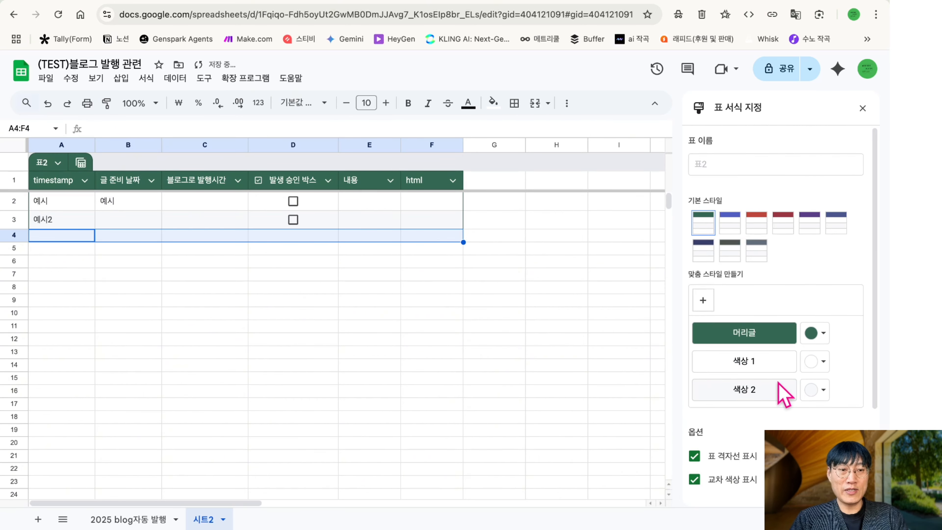
left_click(810, 334)
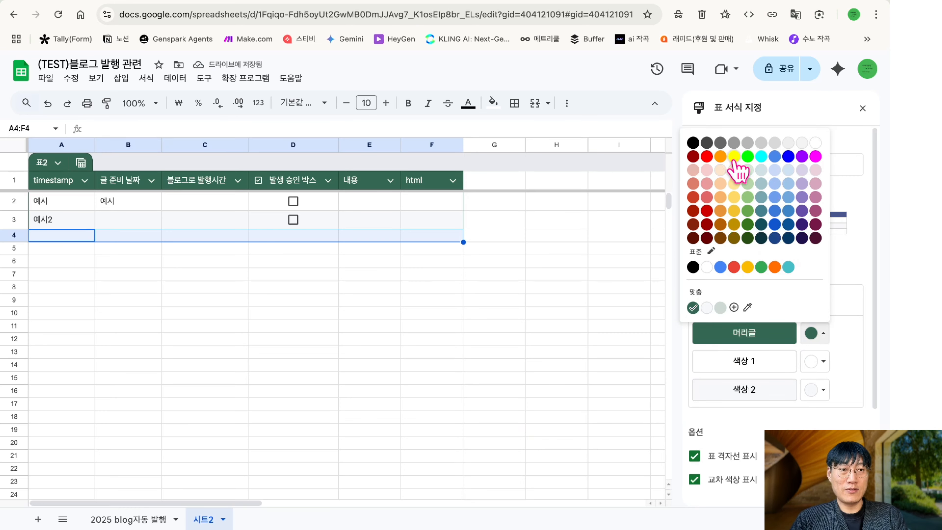
left_click(816, 184)
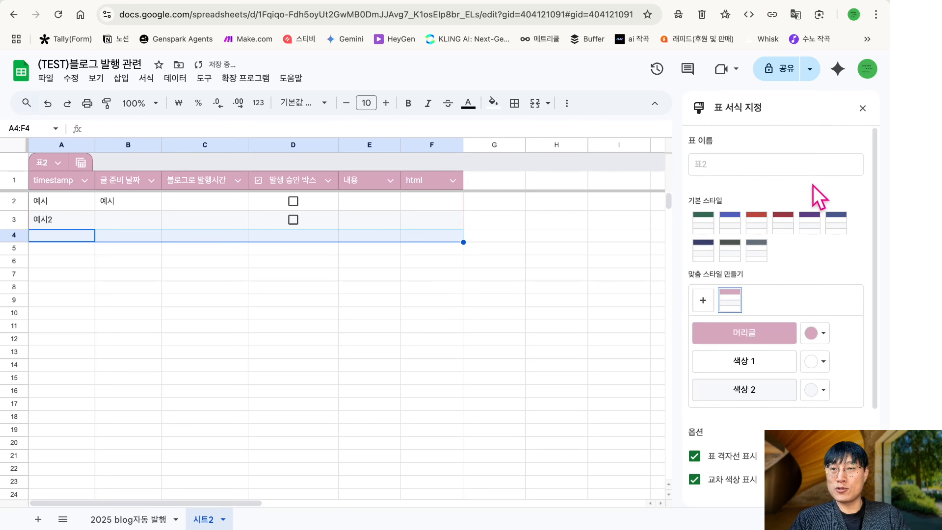
left_click(816, 334)
left_click(815, 211)
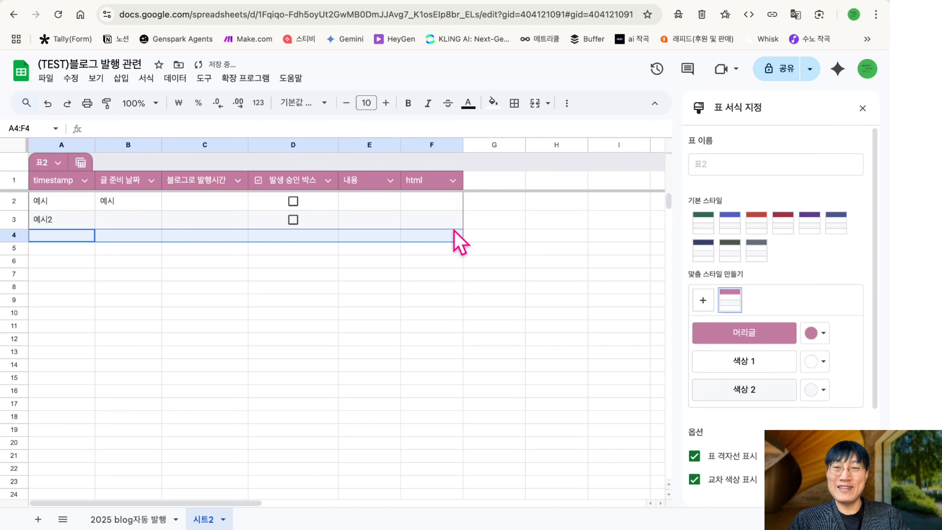
Delete the practice sheet 시트2 and close the table formatting options
left_click(223, 519)
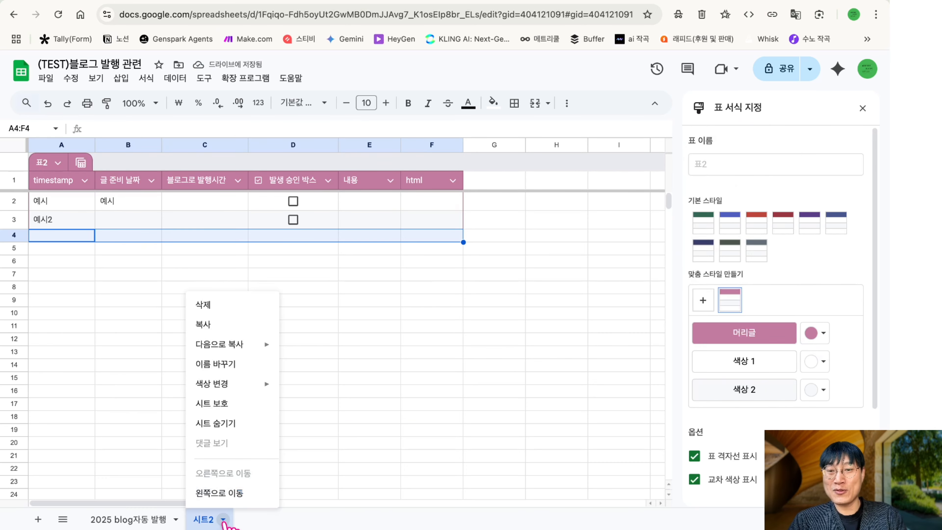
left_click(239, 307)
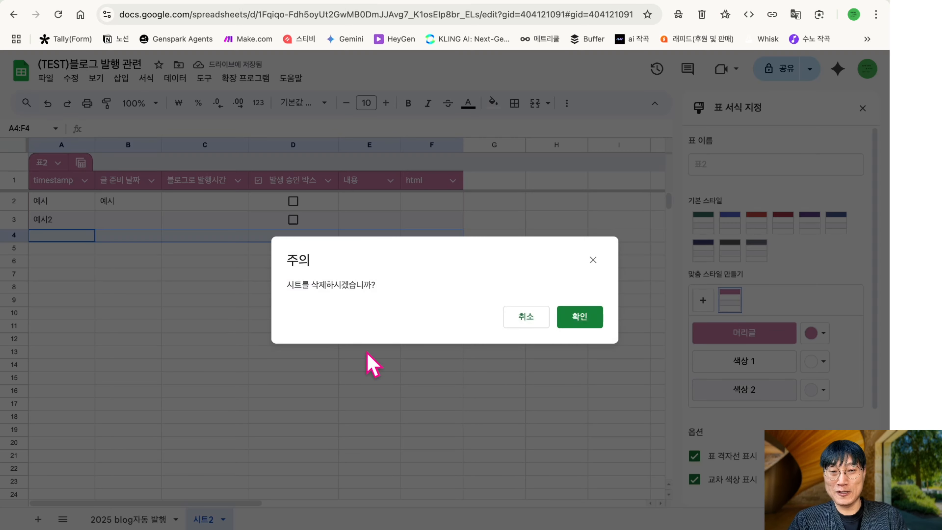
left_click(580, 318)
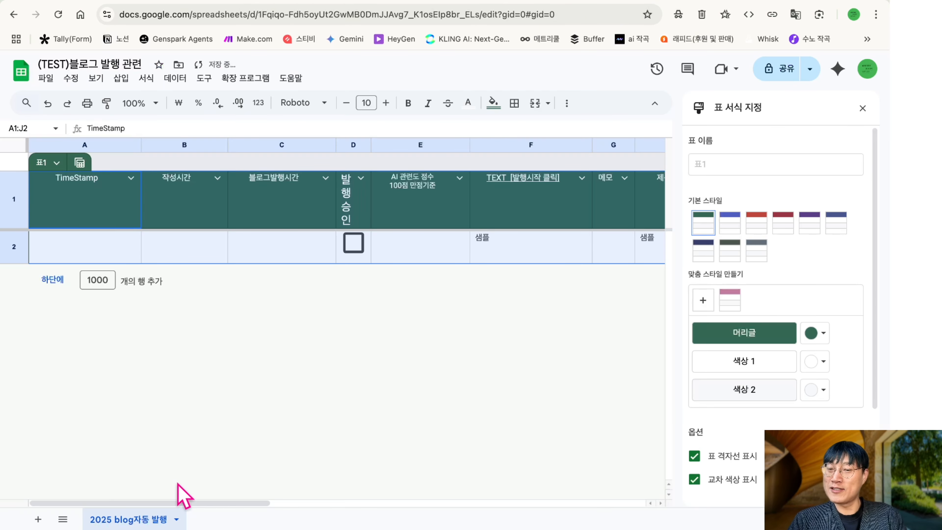
left_click(256, 345)
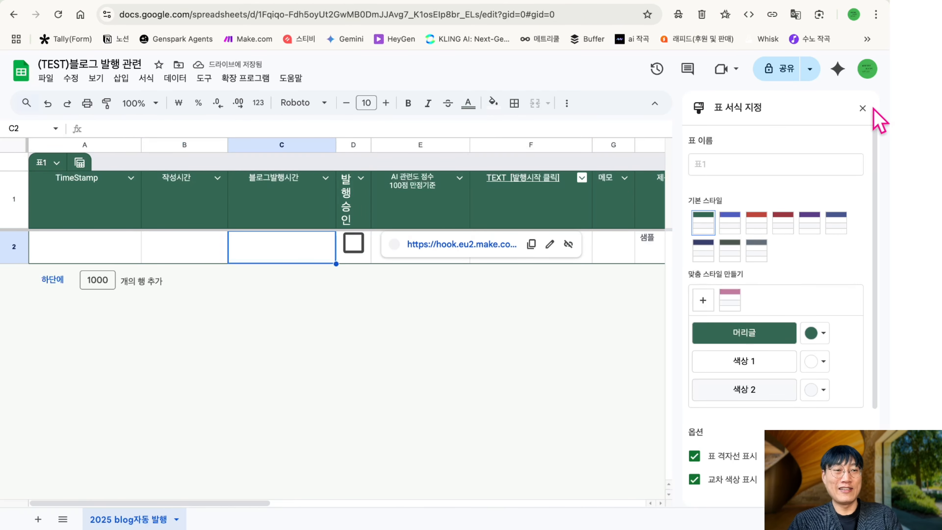
left_click(864, 109)
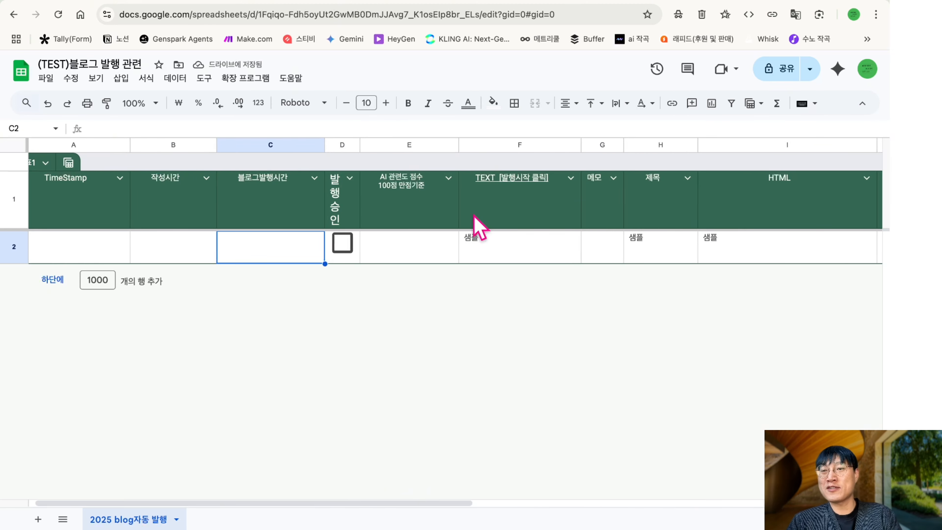
Review the column headers of the 2025 blog자동 발행 table, from TimeStamp through to 원본
scroll(474, 215, "right", 2)
scroll(474, 215, "left", 2)
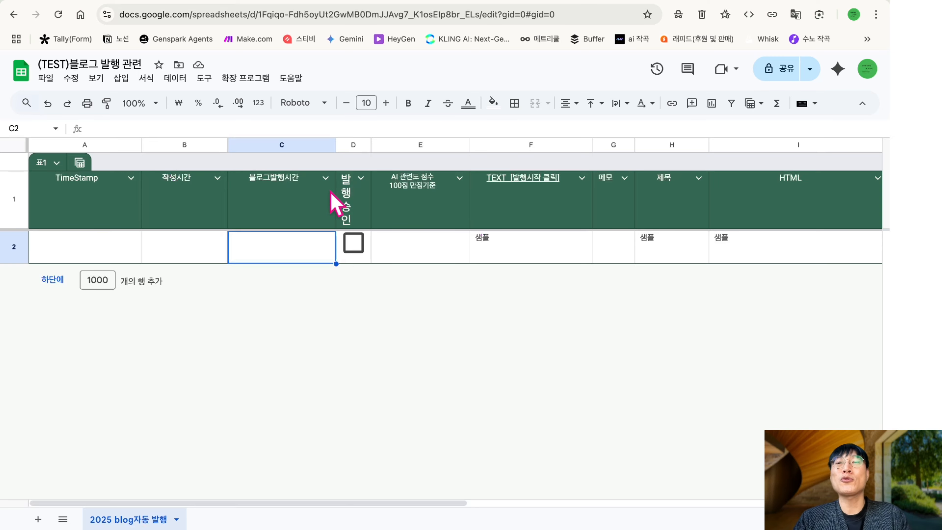
scroll(335, 203, "right", 10)
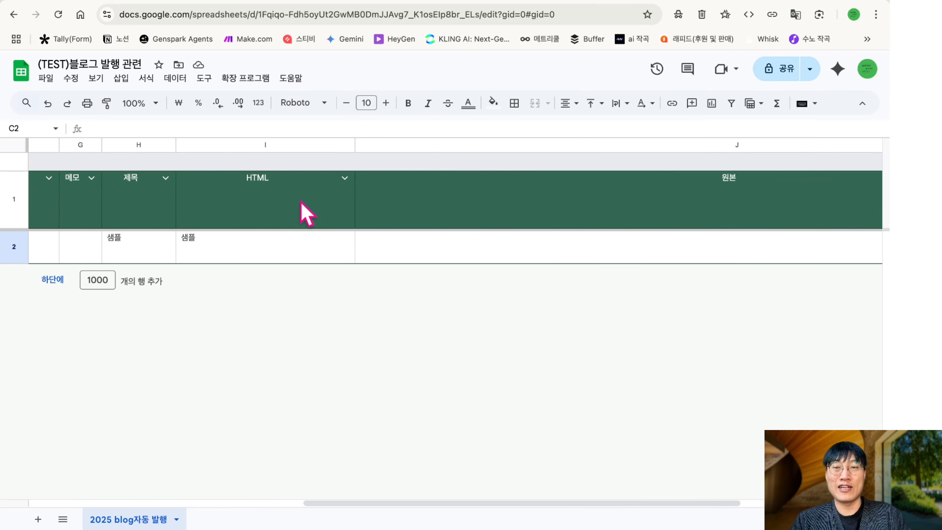
scroll(306, 213, "right", 4)
scroll(306, 214, "left", 15)
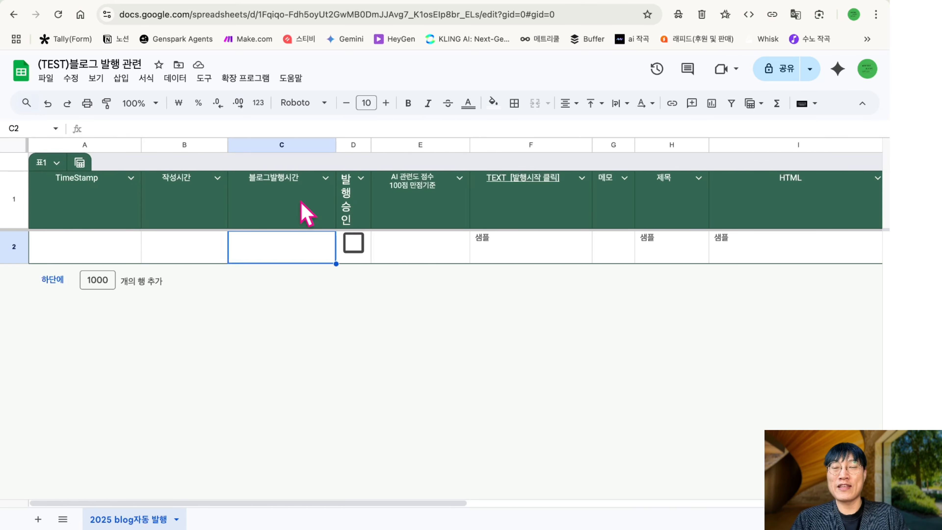
Switch to the Make scenario and authorize a new connection named My Google connection for the Google Sheets module
left_click(117, 0)
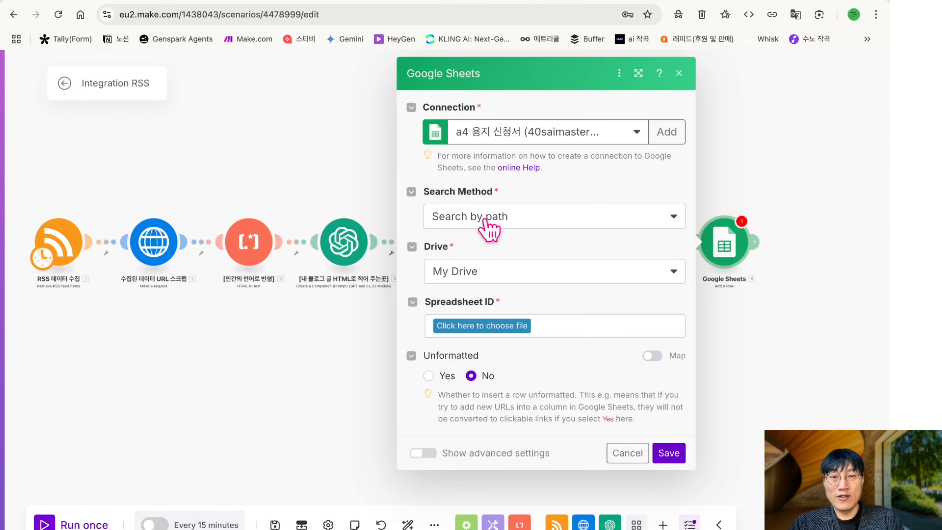
left_click(667, 131)
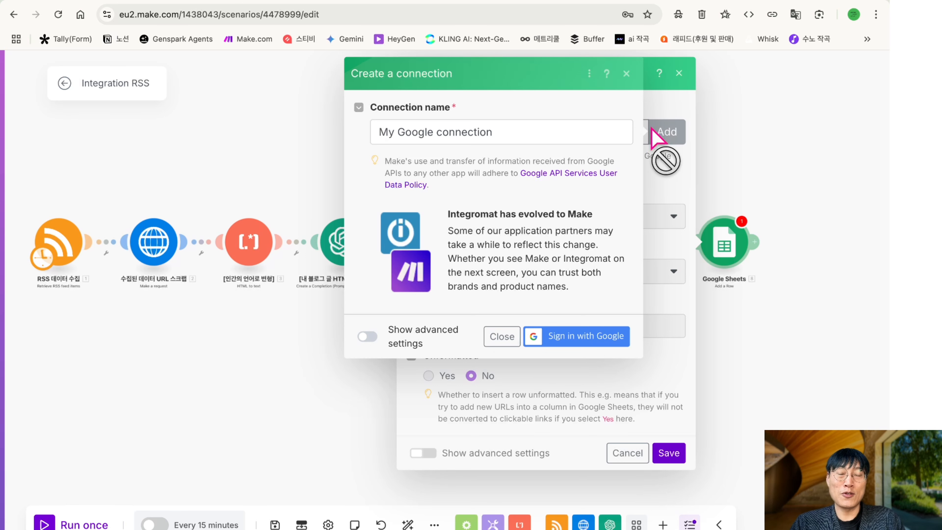
left_click(568, 337)
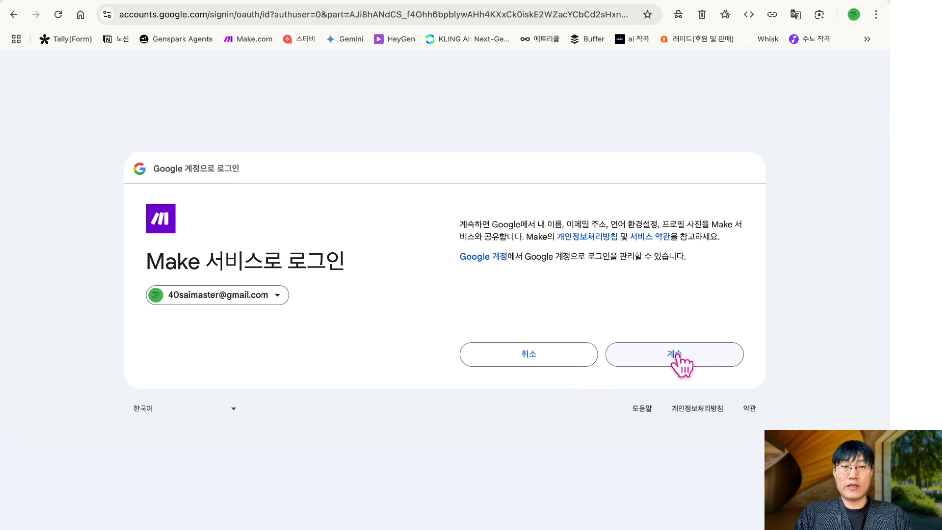
left_click(677, 358)
left_click(685, 409)
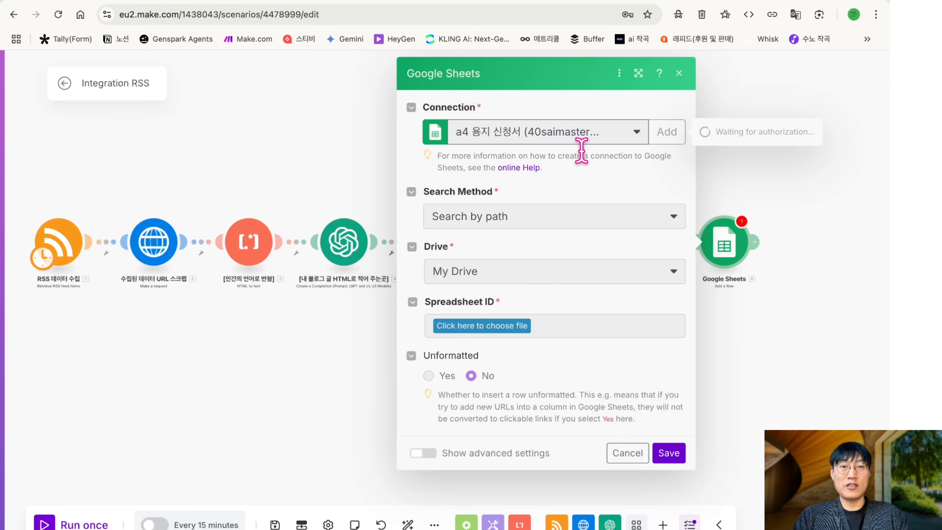
Check the connection, search method and drive choices, keeping My Google connection, Search by path and My Drive selected
left_click(602, 138)
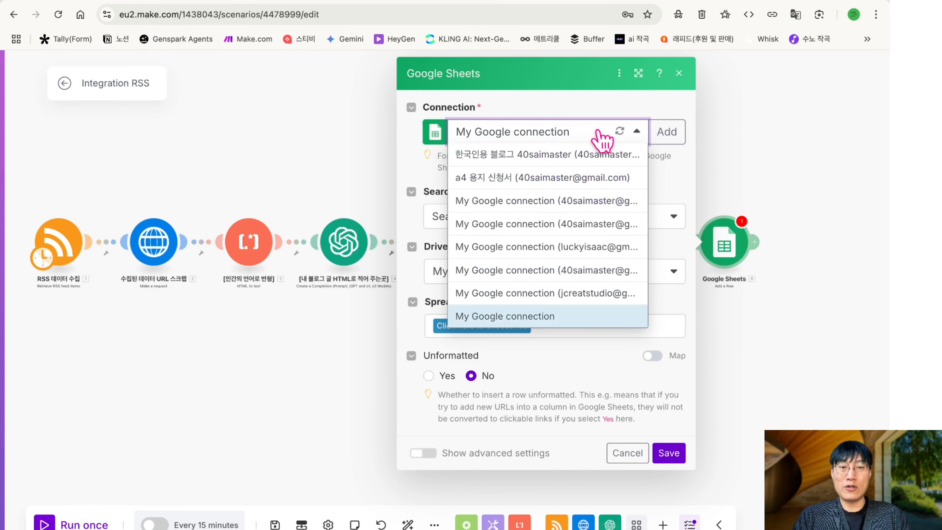
left_click(601, 138)
left_click(548, 219)
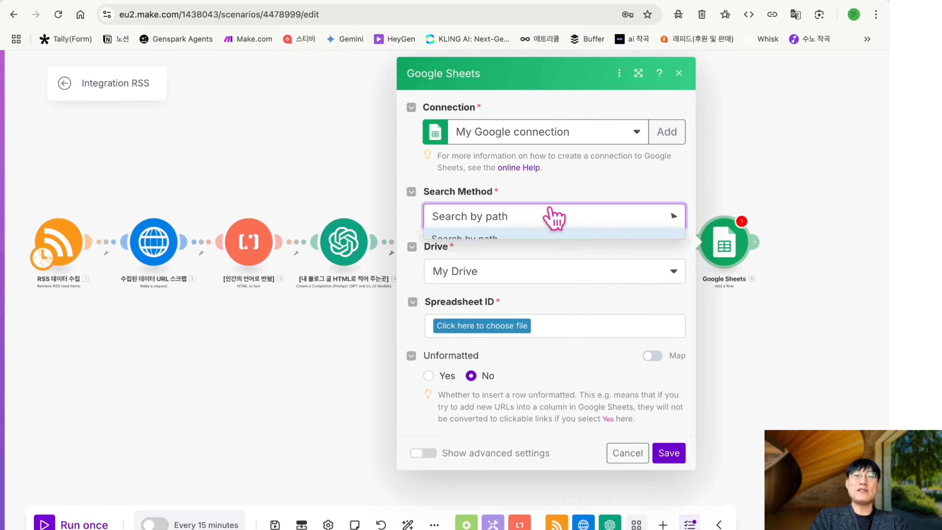
left_click(550, 217)
left_click(532, 272)
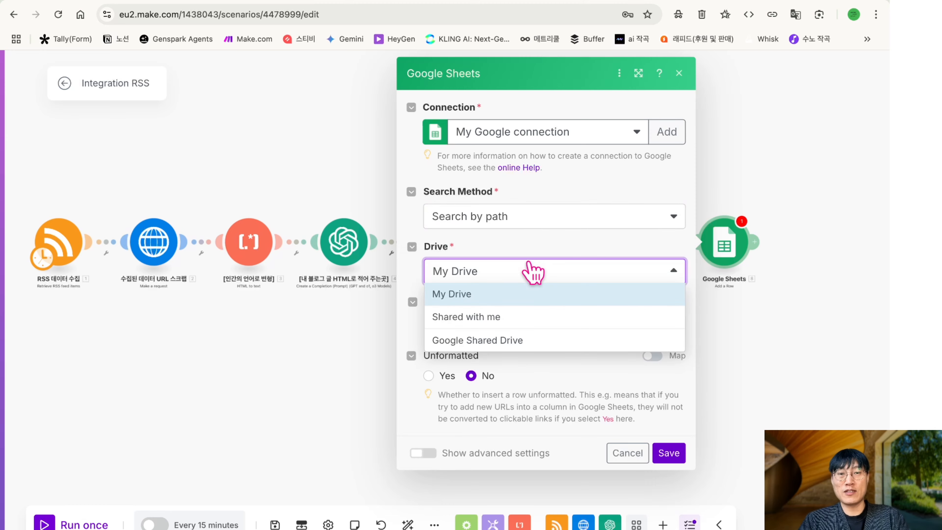
left_click(534, 271)
Choose the spreadsheet (TEST)블로그 발행 관련 from the folder path Make.com 자동화용 Sheet / 블로그 자동화
left_click(490, 326)
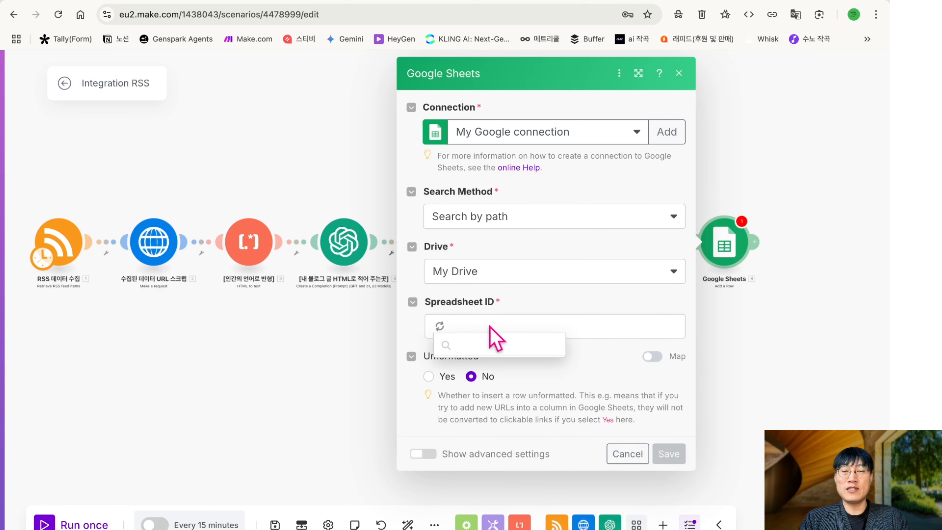
left_click(506, 384)
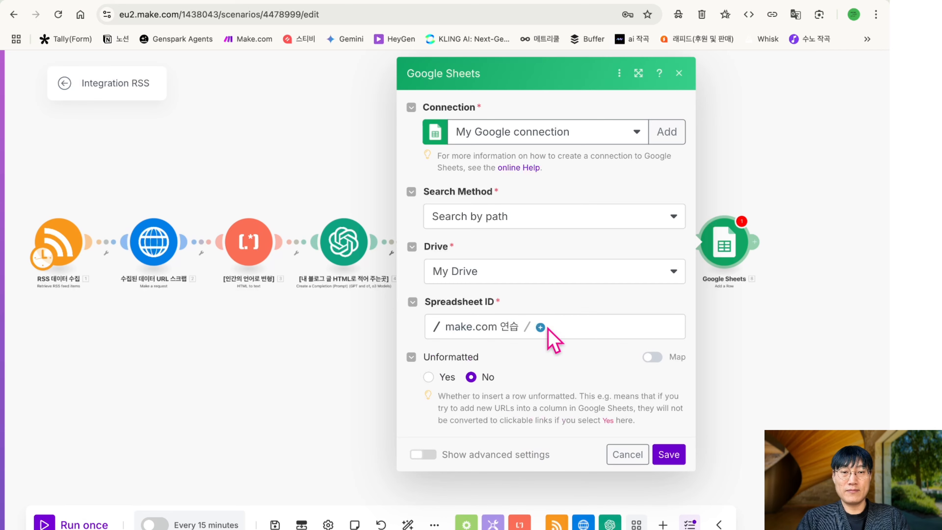
left_click(520, 330)
left_click(522, 407)
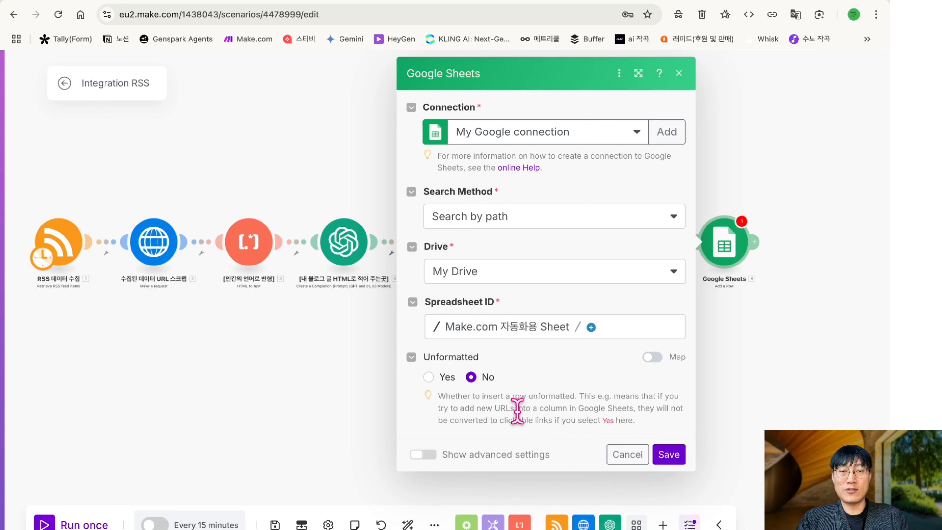
left_click(592, 327)
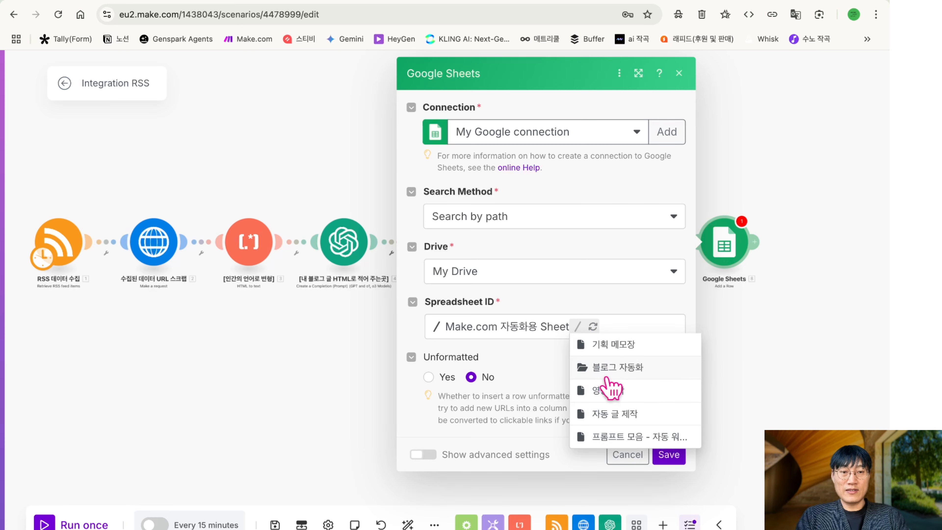
left_click(609, 367)
left_click(666, 328)
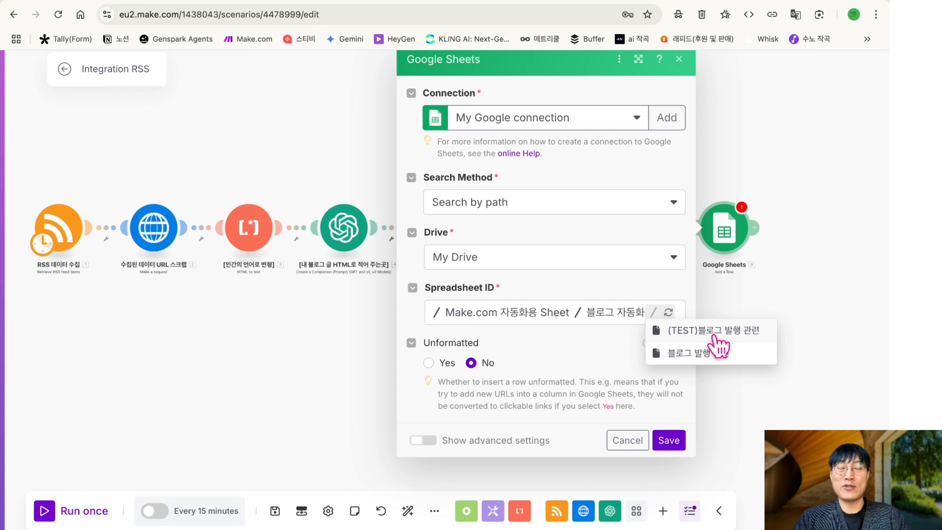
left_click(714, 332)
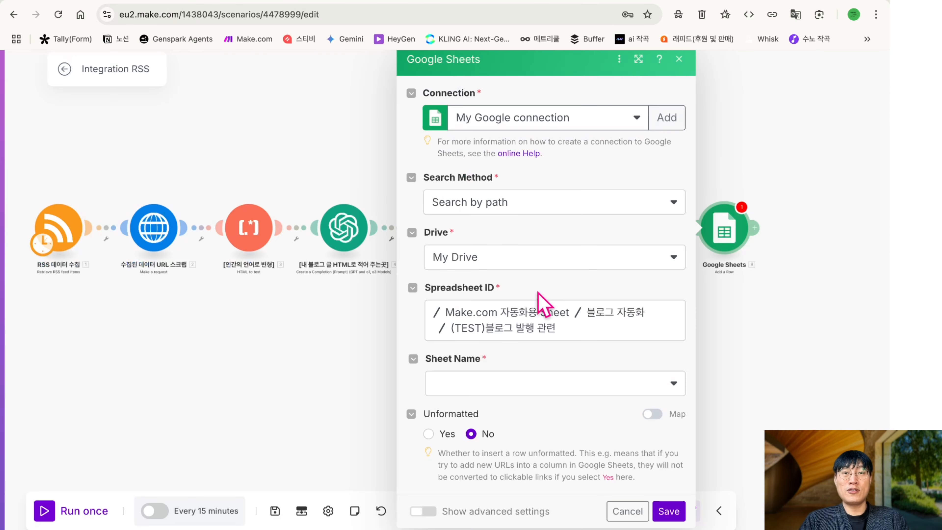
Select 2025 blog자동 발행 as the sheet that the Google Sheets module adds rows to
scroll(545, 260, "down", 1)
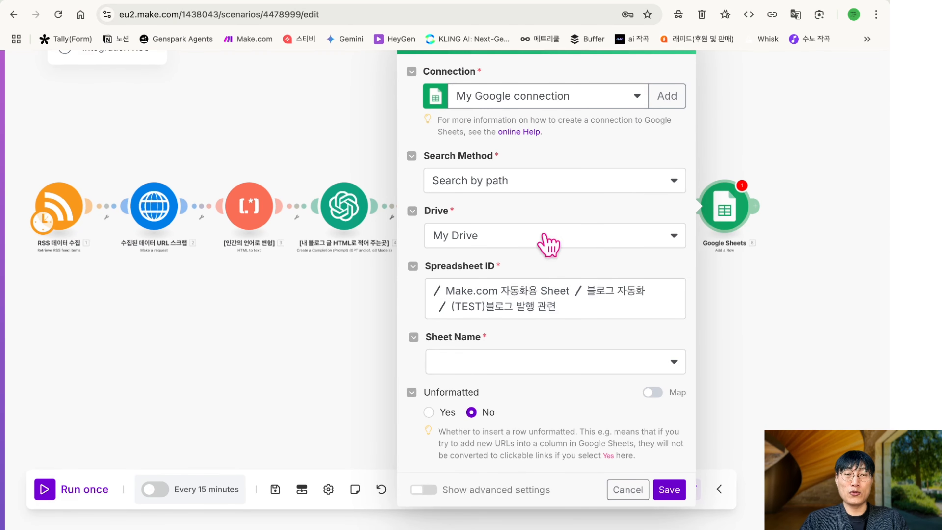
left_click(619, 366)
left_click(566, 381)
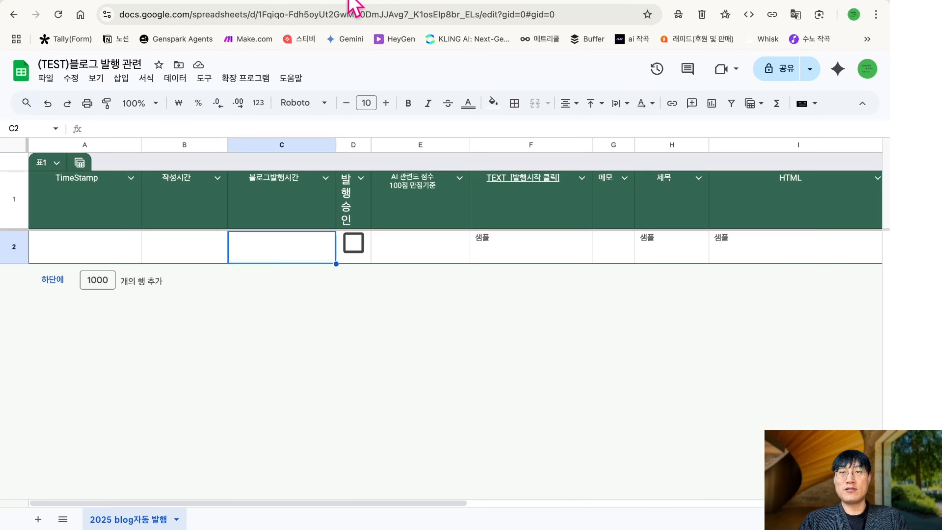
Compare the header cells of the 2025 blog자동 발행 sheet with the Values fields of the Google Sheets module in Make
left_click(84, 204)
left_click(182, 205)
left_click(267, 204)
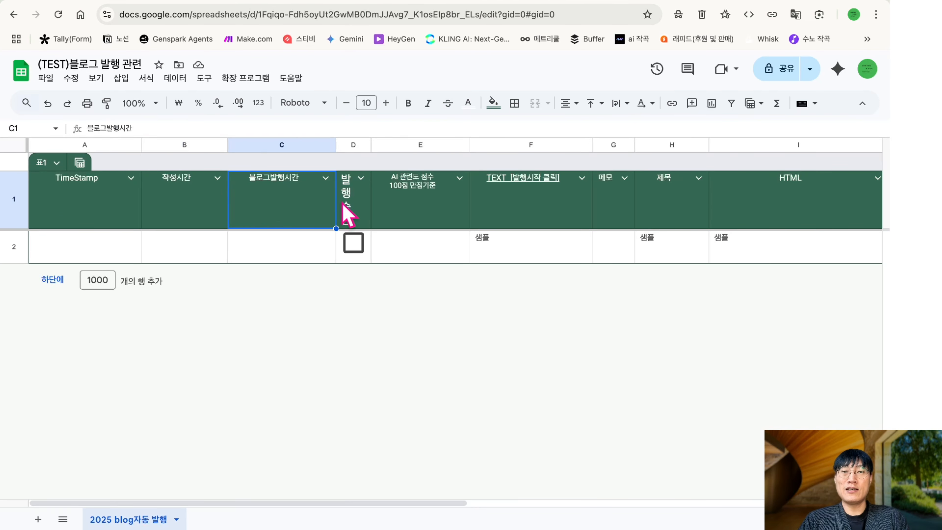
left_click(348, 210)
left_click(664, 202)
left_click(558, 204)
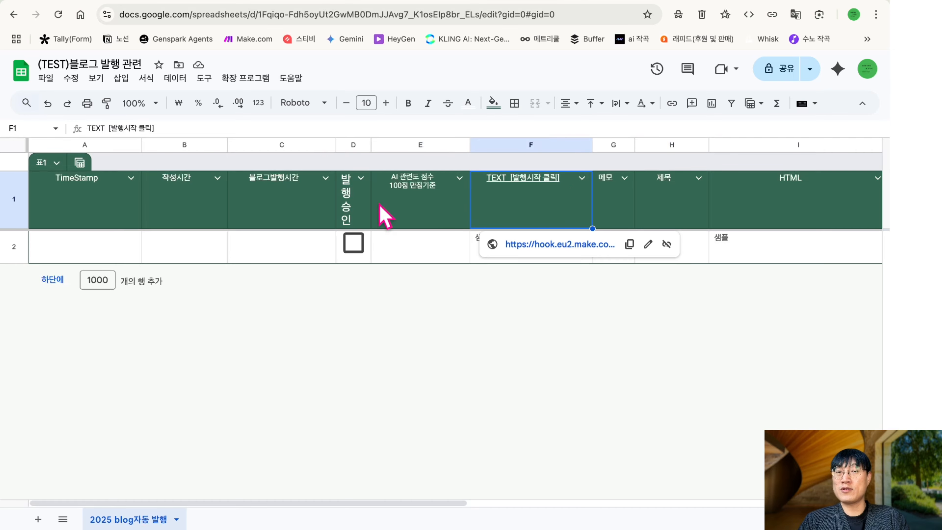
left_click(120, 1)
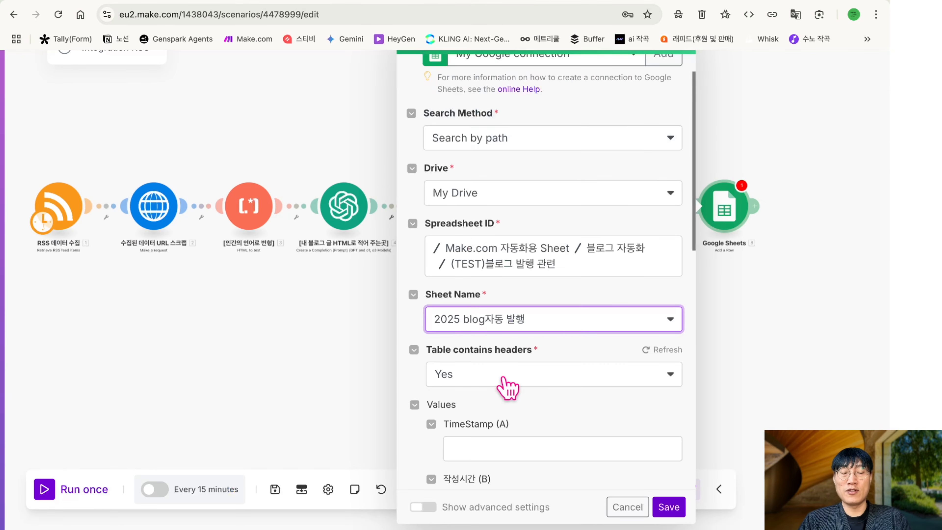
scroll(554, 397, "down", 12)
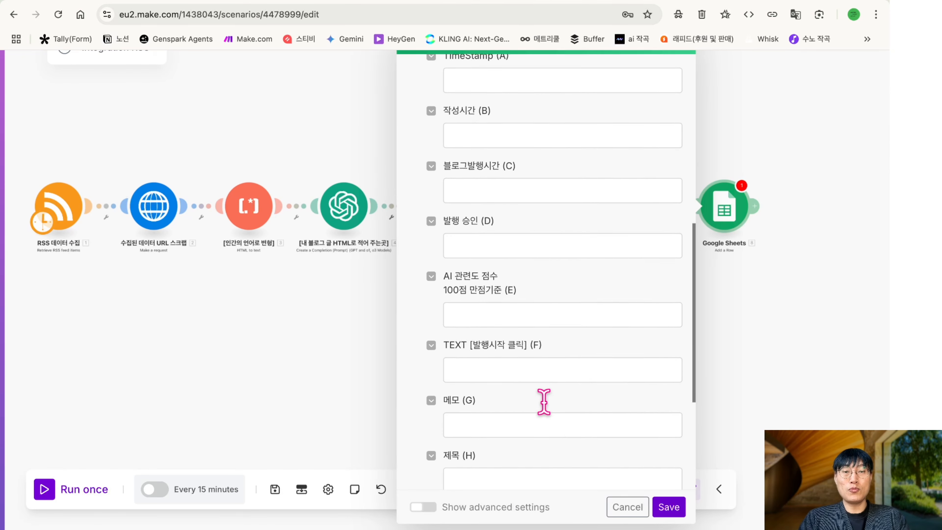
scroll(544, 401, "down", 2)
scroll(544, 402, "up", 15)
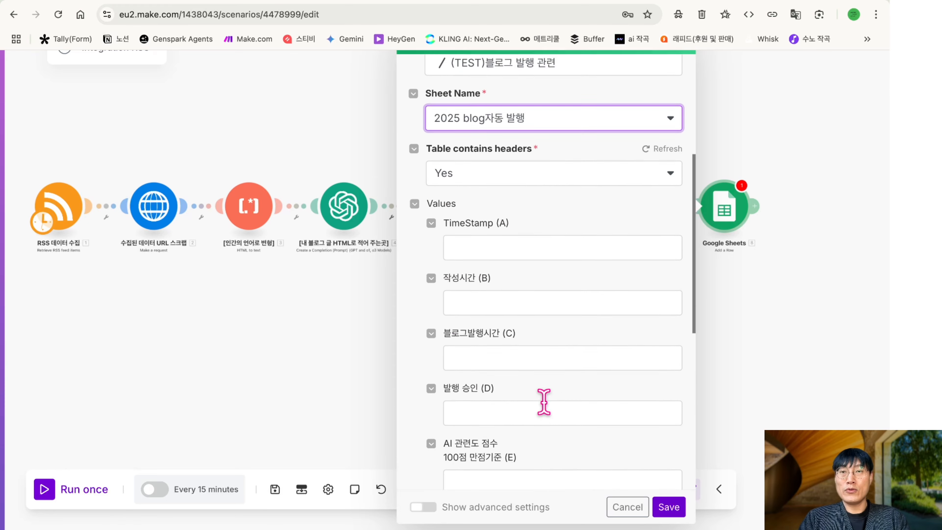
left_click(354, 5)
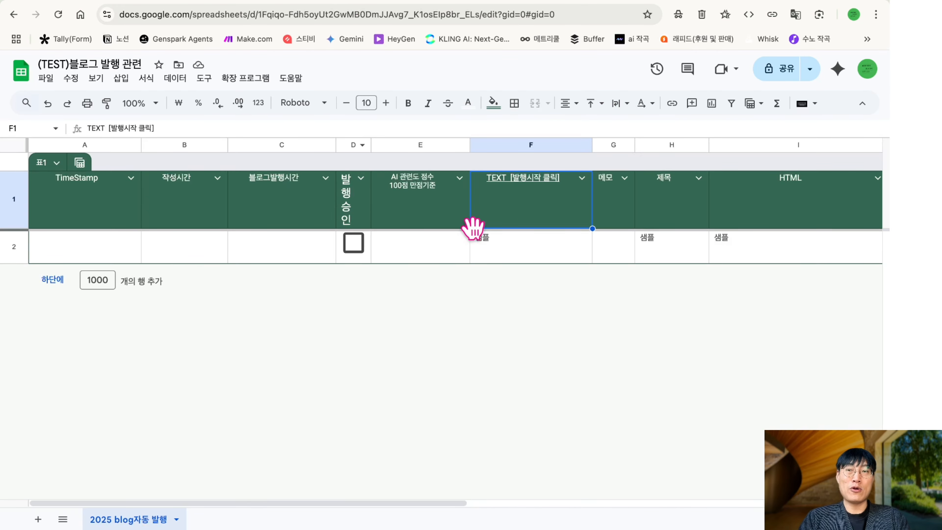
Return to the Make scenario and recheck the Google Sheets module's spreadsheet path, sheet name and column fields
left_click(105, 3)
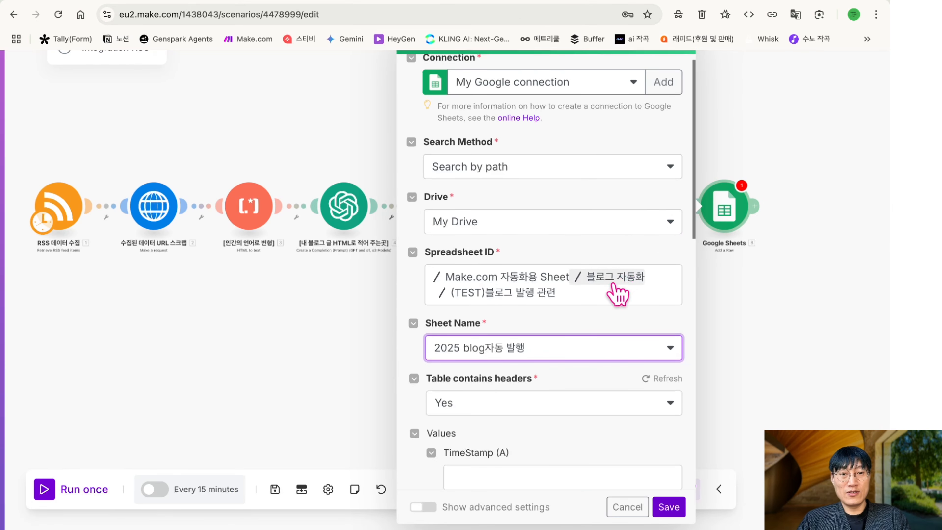
left_click(556, 296)
left_click(567, 290)
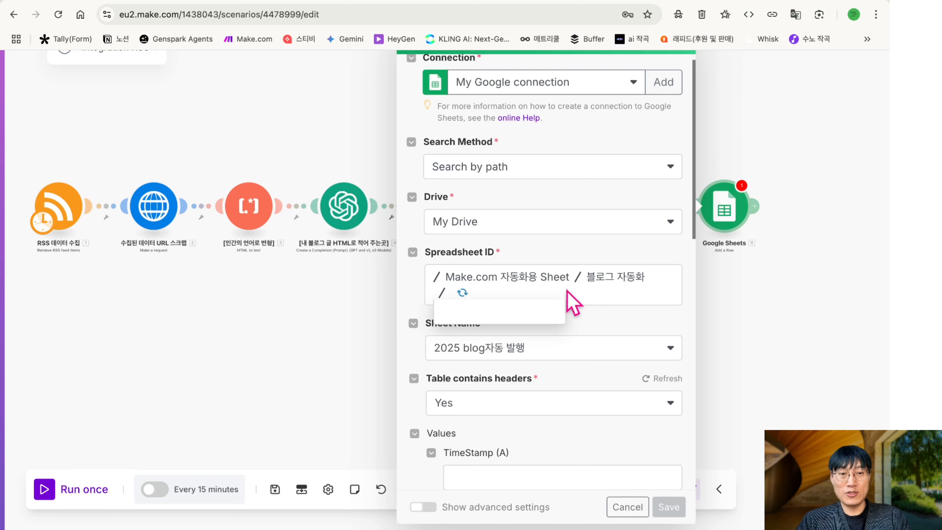
scroll(571, 303, "up", 1)
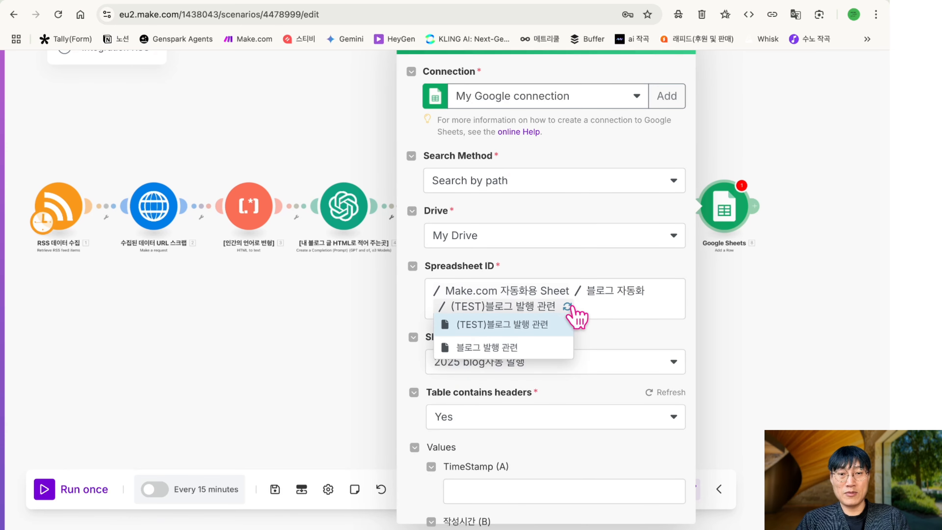
left_click(603, 327)
left_click(595, 361)
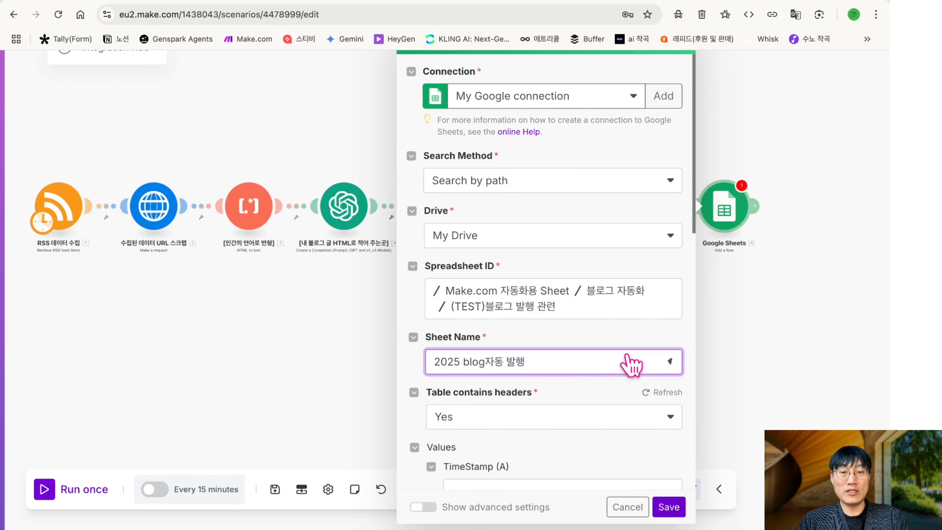
scroll(577, 398, "down", 5)
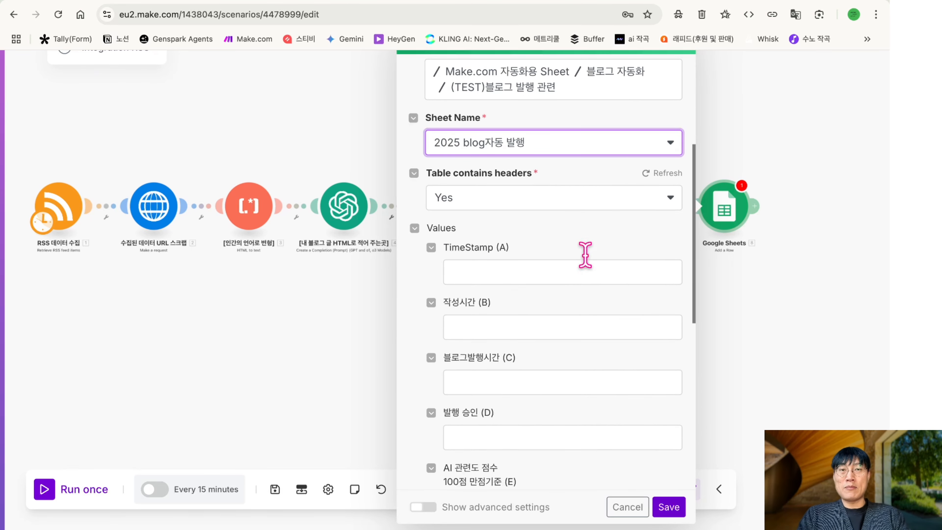
Discard the Google Sheets module's unsaved settings, then reopen it and browse the folders and files offered for Spreadsheet ID
left_click(628, 507)
left_click(767, 218)
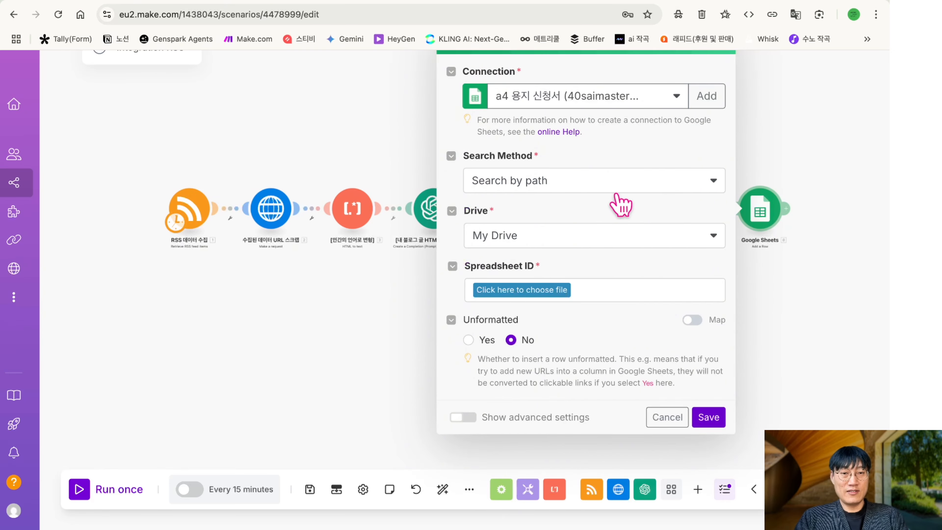
left_click(558, 293)
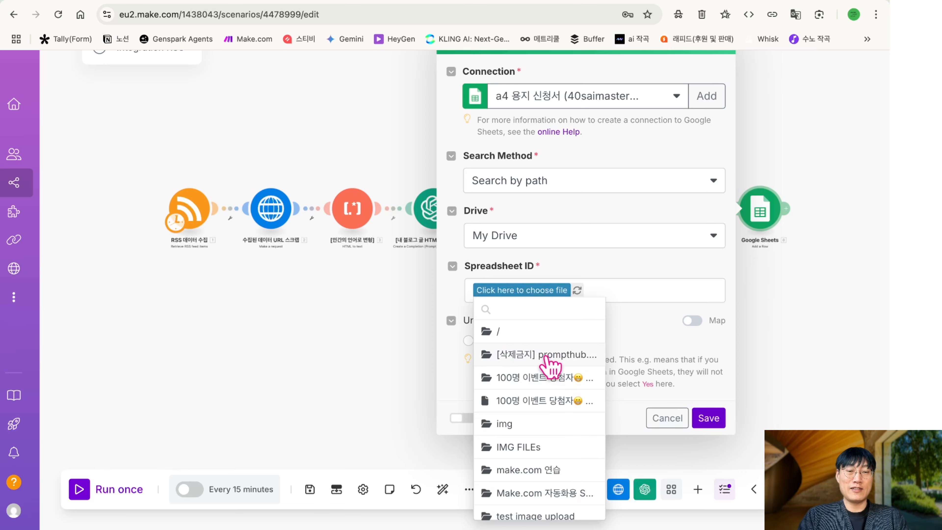
scroll(551, 362, "down", 3)
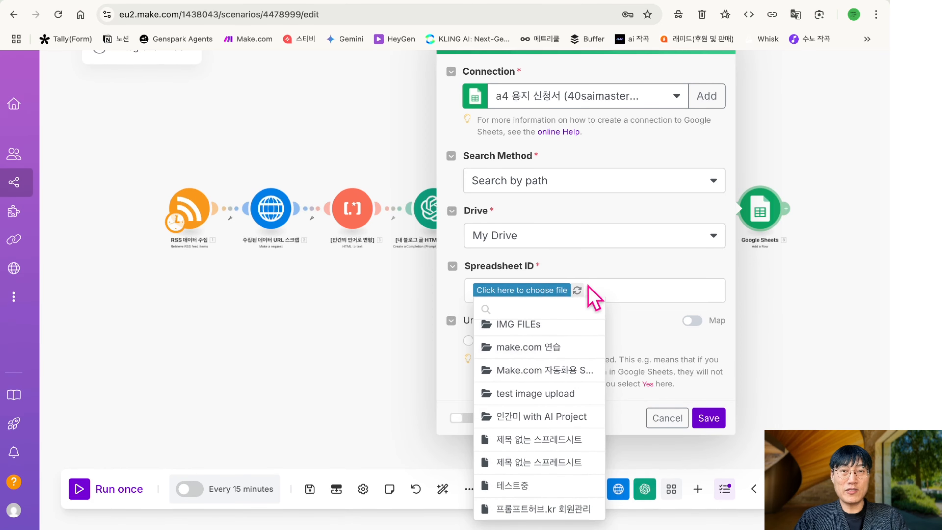
left_click(611, 265)
Set the search method to Enter manually and fill Spreadsheet ID with the ID copied from the (TEST)블로그 발행 관련 spreadsheet's URL
left_click(672, 183)
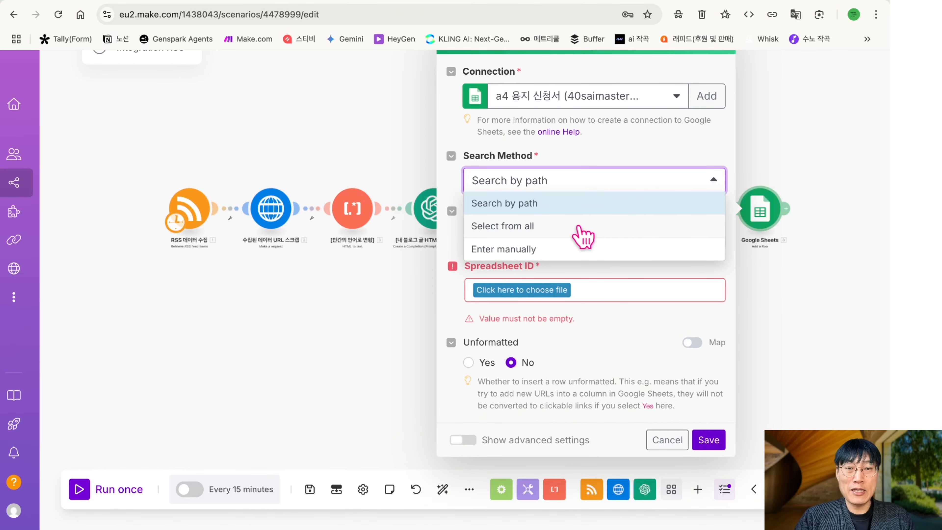
left_click(519, 249)
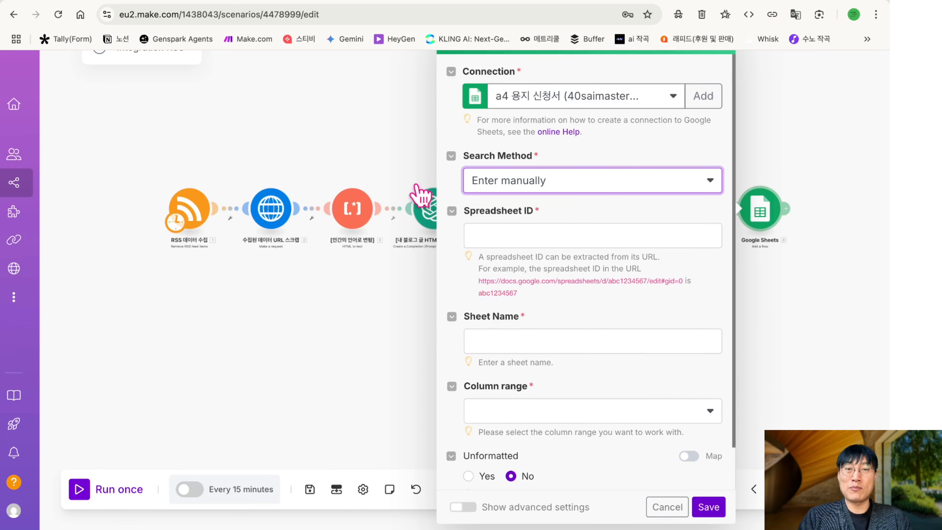
left_click(355, 3)
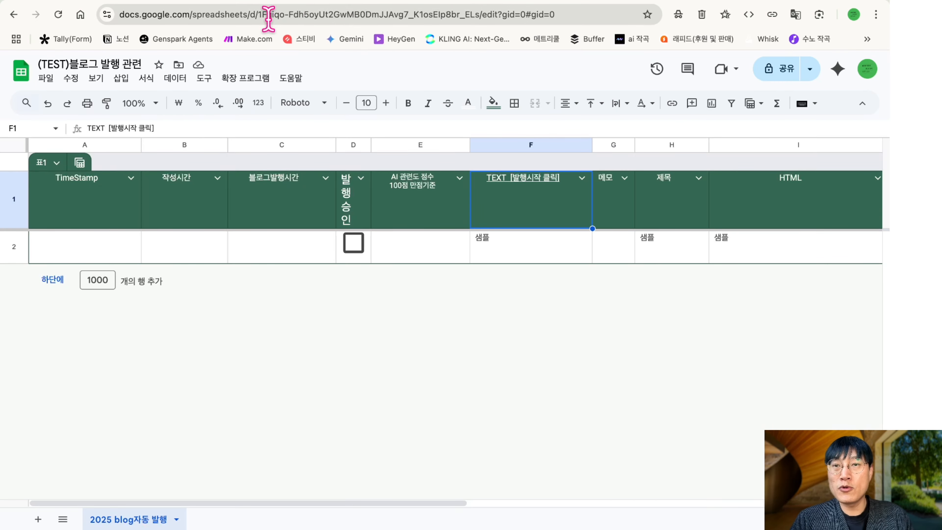
left_click_drag(259, 15, 480, 17)
key("super+c")
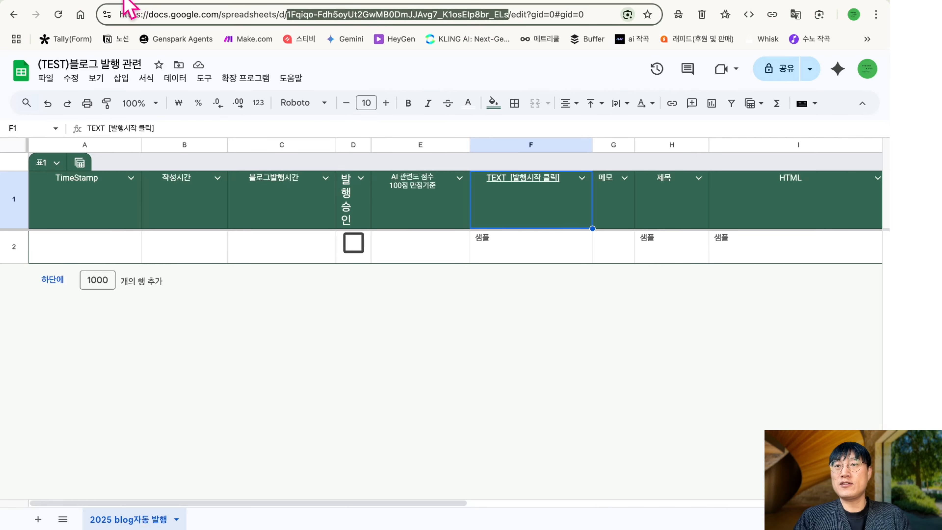
left_click(128, 3)
left_click(517, 232)
key("super+v")
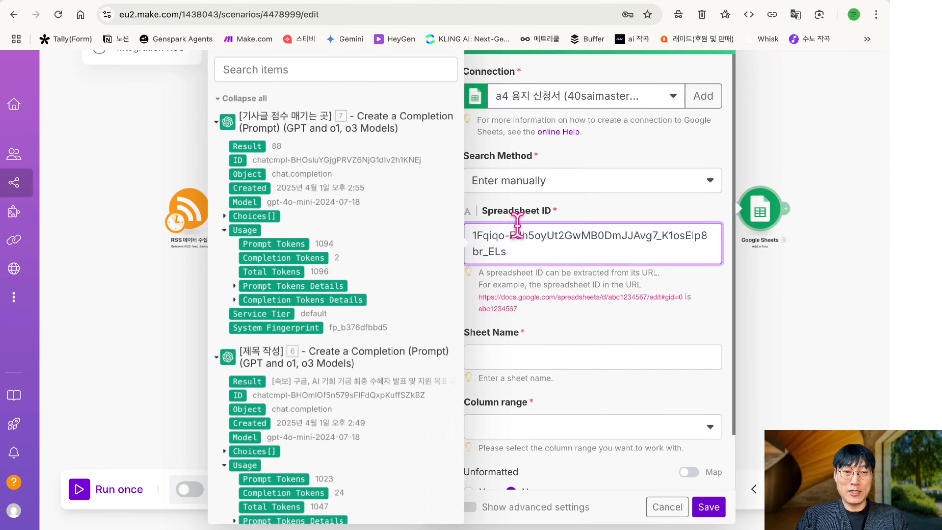
Clear the manual spreadsheet ID, switch the search method to Select from all, and paste the copied ID there
left_click(543, 293)
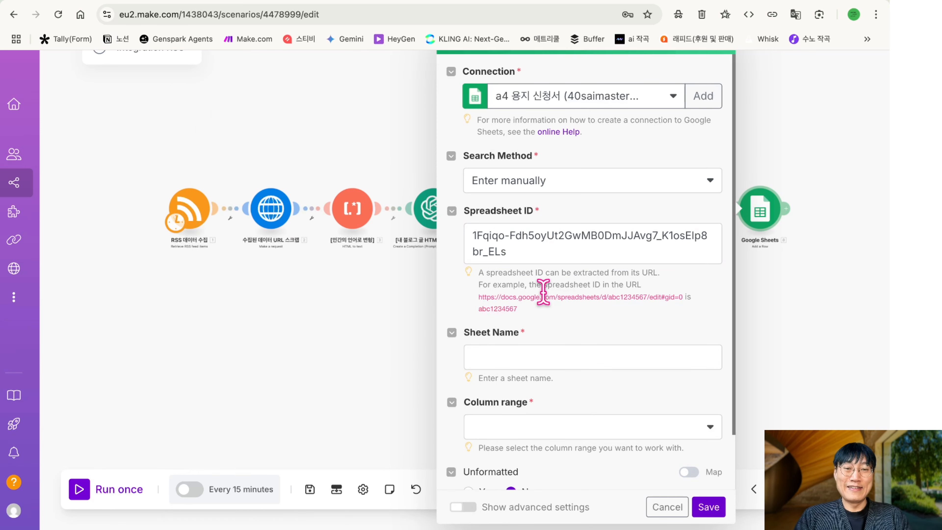
left_click(617, 245)
key("super+a")
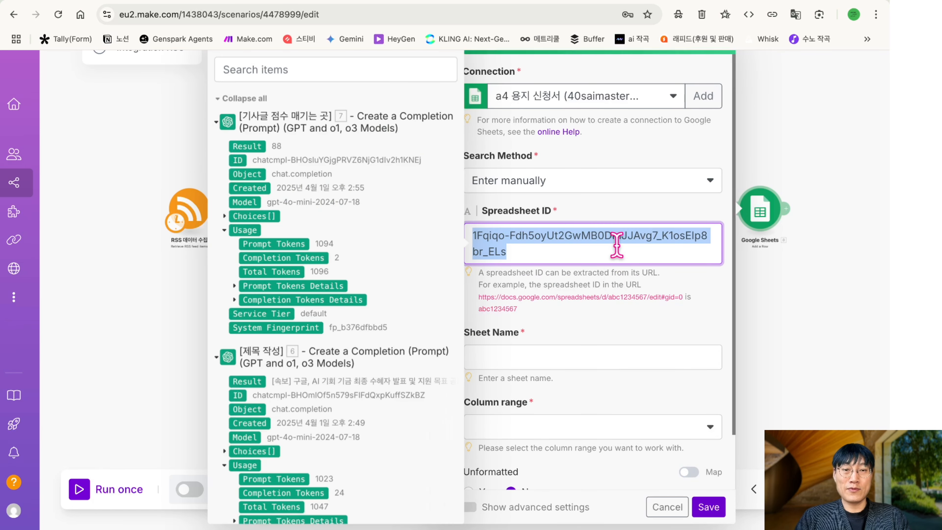
key("BackSpace")
left_click(624, 182)
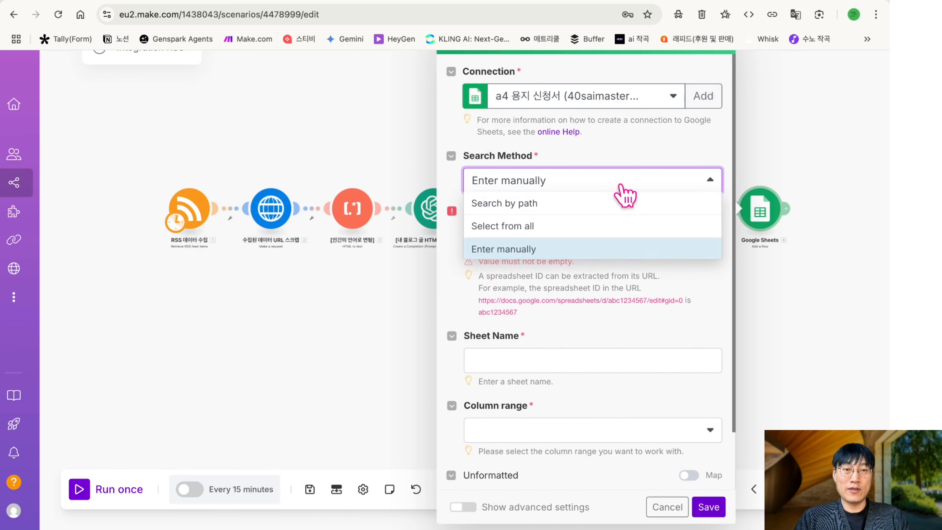
left_click(562, 230)
left_click(539, 234)
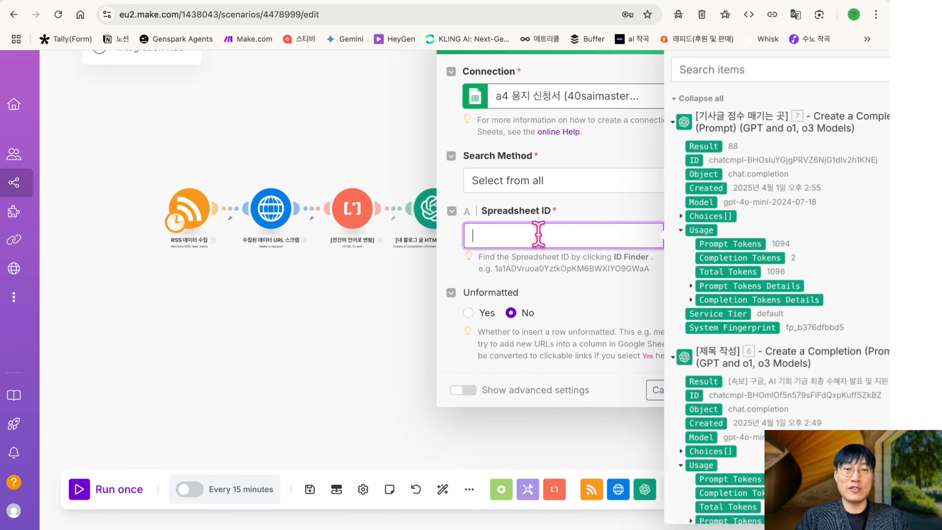
key("super+v")
left_click(570, 277)
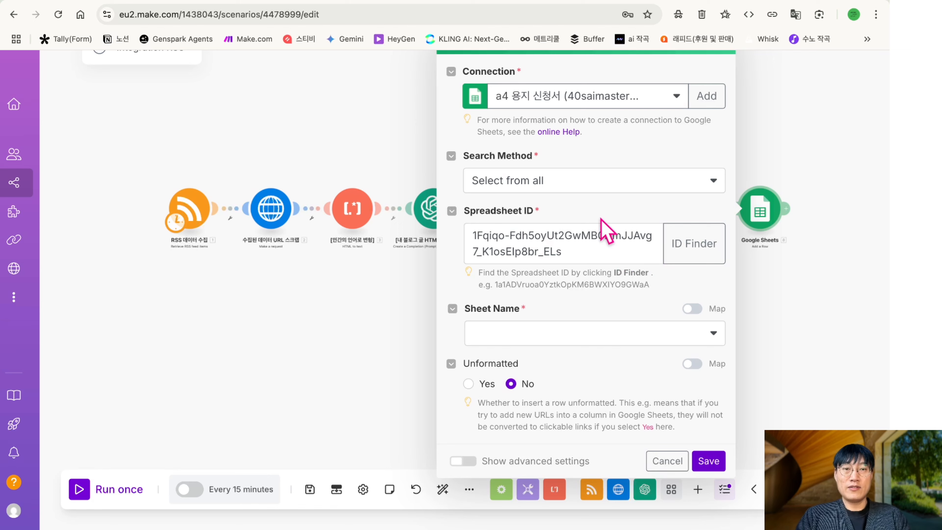
Choose 2025 blog자동 발행 as the sheet name and save the Google Sheets module
left_click(601, 189)
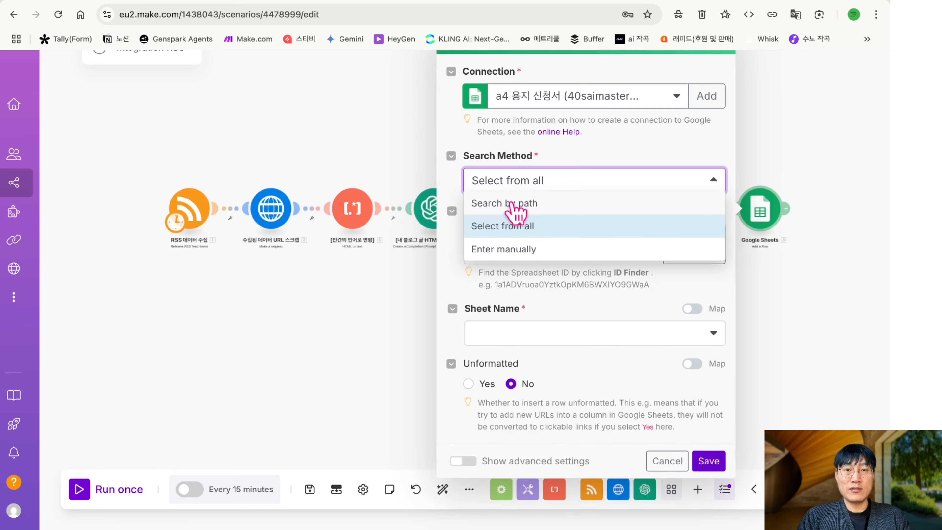
left_click(564, 307)
left_click(588, 336)
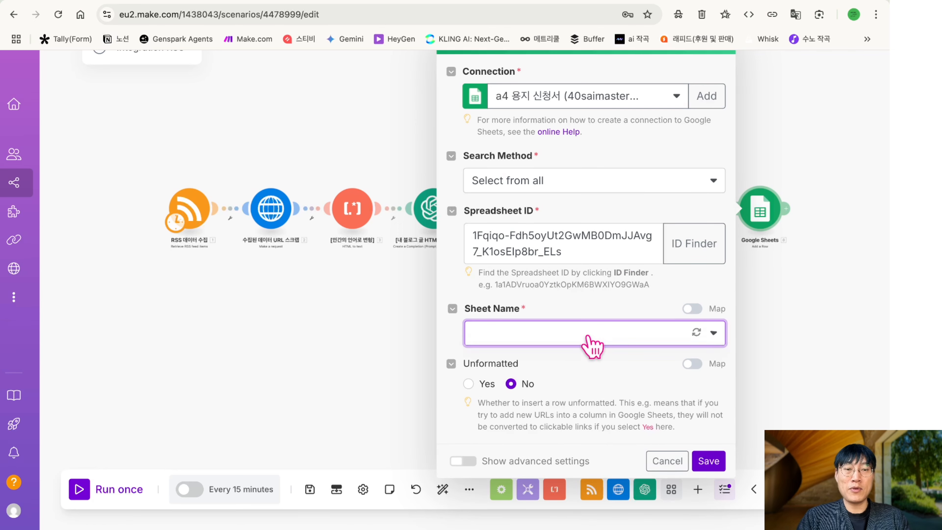
left_click(549, 356)
scroll(547, 357, "down", 2)
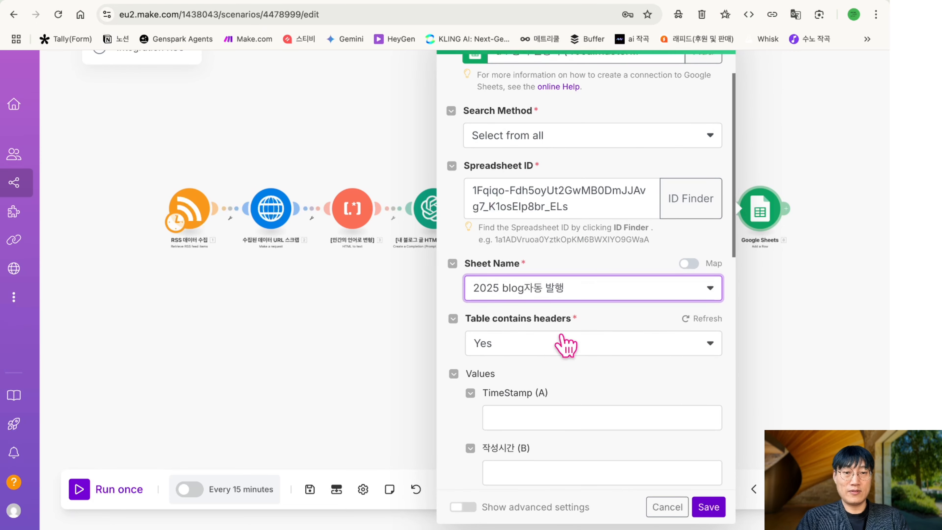
scroll(564, 343, "down", 3)
left_click(561, 333)
left_click(608, 304)
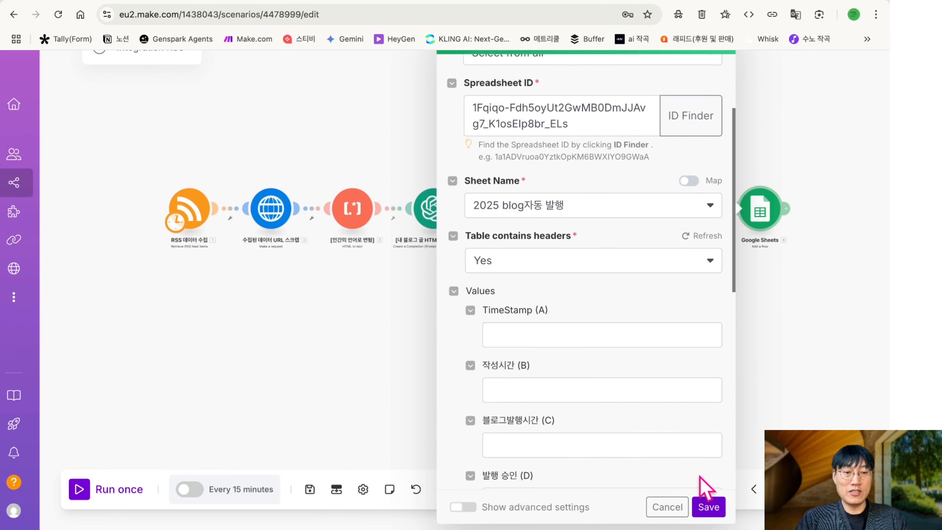
left_click(709, 507)
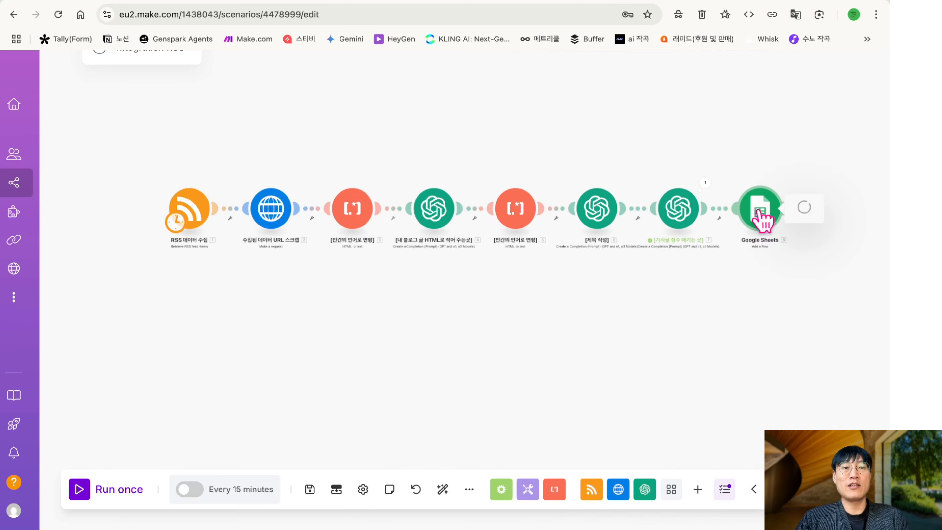
scroll(534, 409, "down", 2)
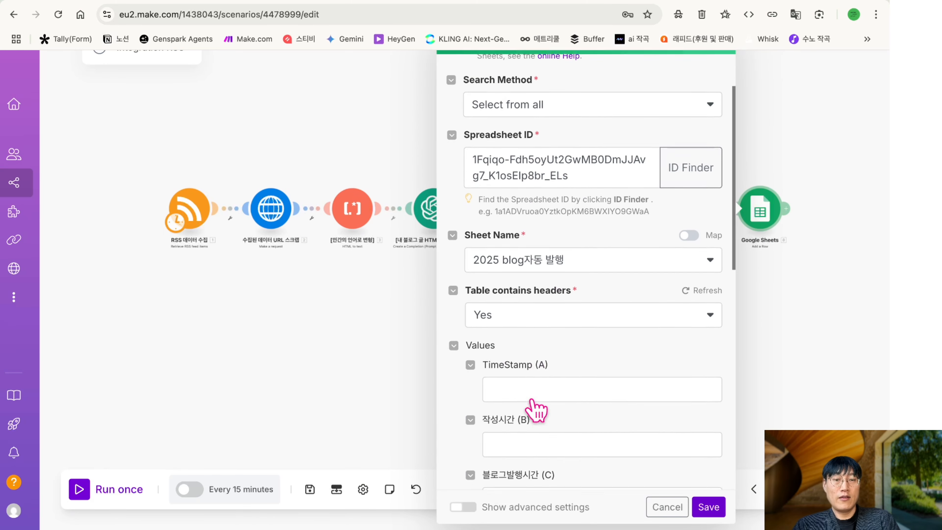
left_click(531, 398)
left_click(341, 70)
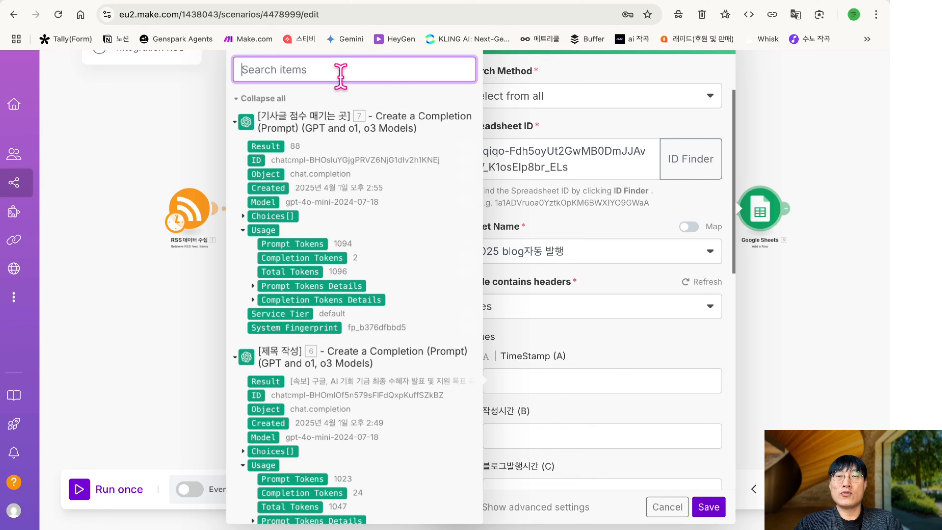
type("for")
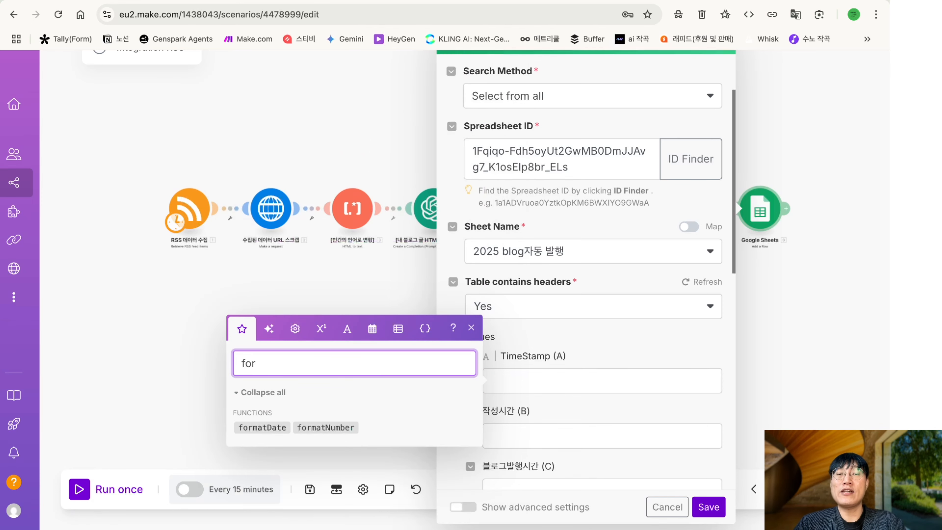
key("BackSpace")
key("BackSpace")
key("BackSpace")
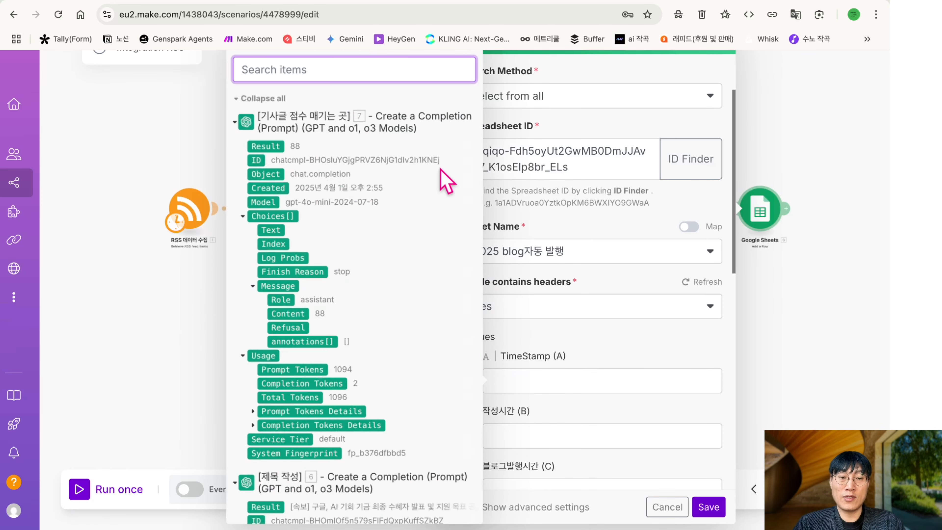
Find the timestamp variable and map it to the TimeStamp (A) column
left_click(518, 386)
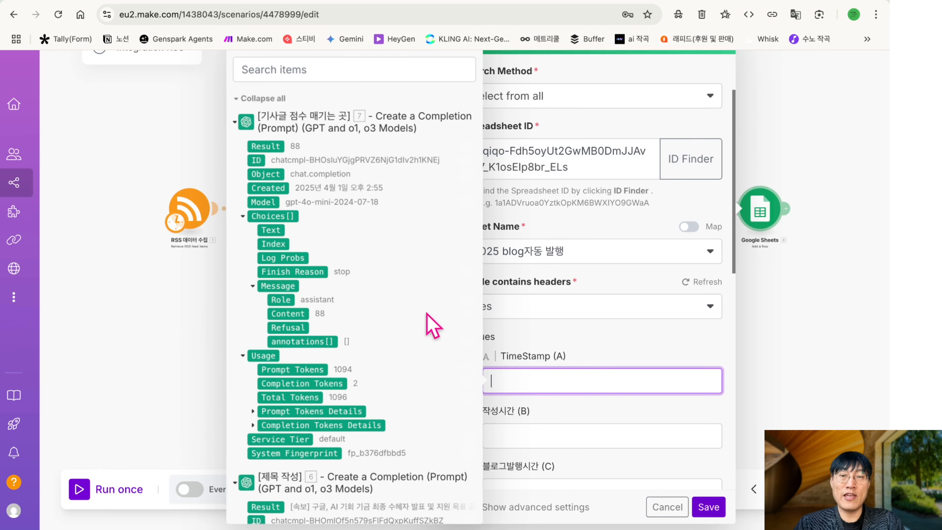
left_click(342, 74)
type("time")
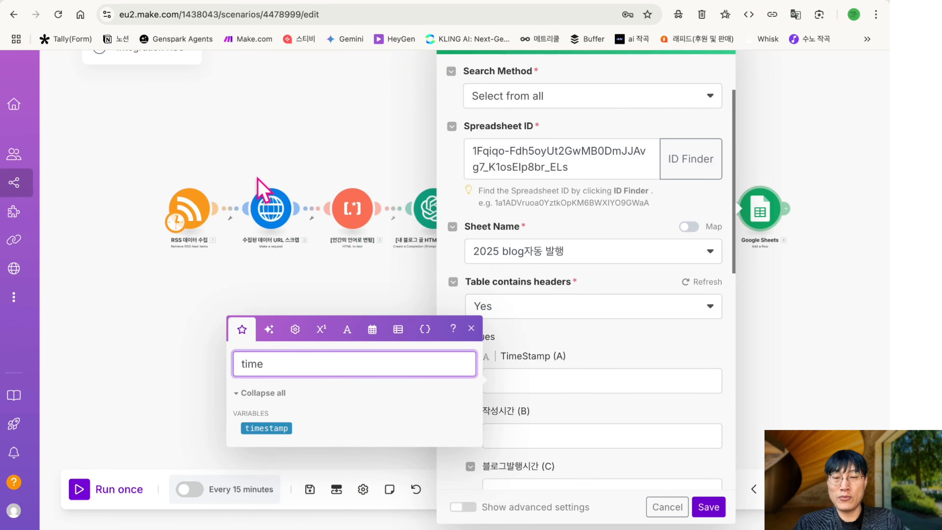
left_click_drag(278, 429, 534, 383)
type("ti")
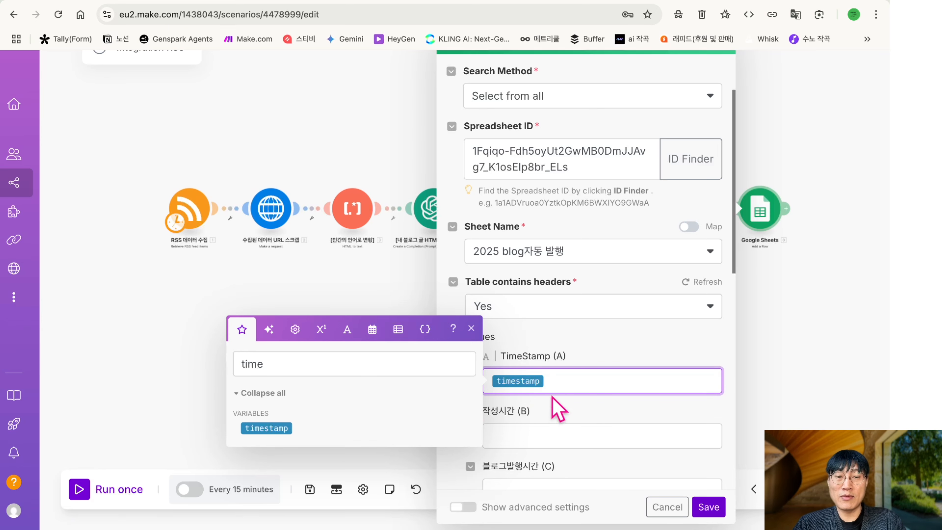
Find the formatDate function and insert it into the 작성시간 (B) column field
left_click(549, 438)
double_click(403, 412)
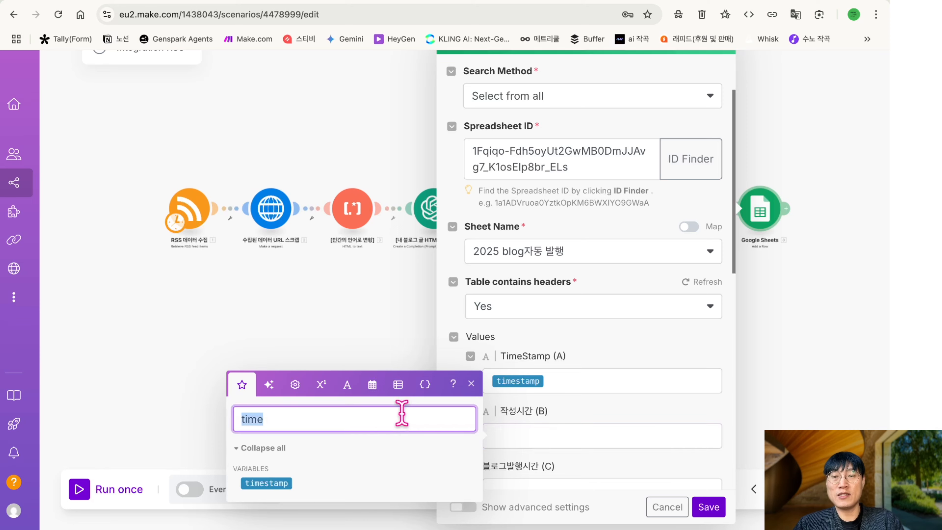
type("form")
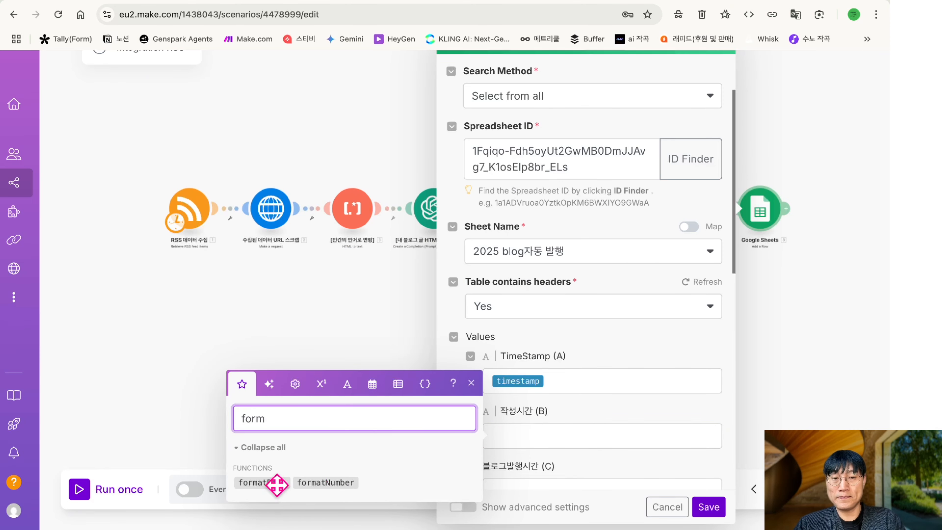
left_click_drag(273, 484, 531, 456)
Complete the 작성시간 (B) formatDate function with the now variable, format YYMMDD HH:mm:ss and timezone Asia/Seoul
double_click(371, 416)
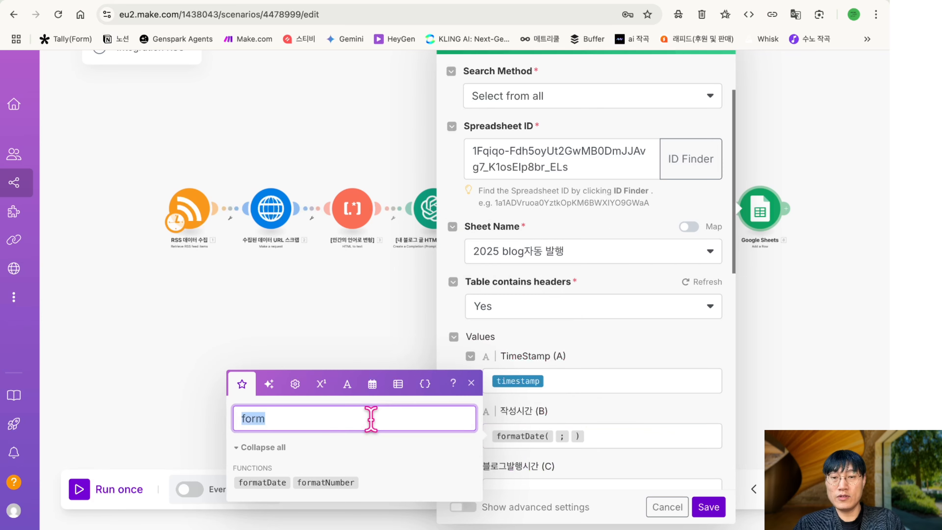
type("now")
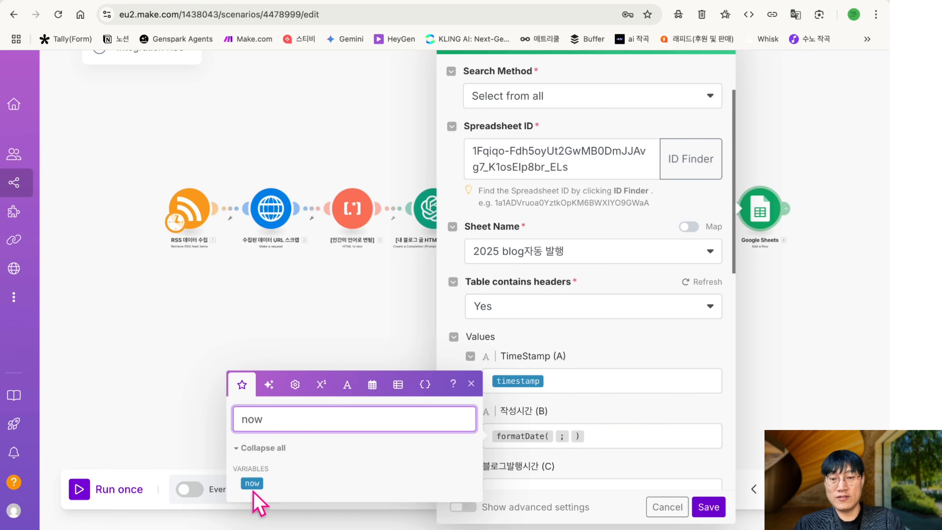
left_click_drag(253, 484, 556, 441)
left_click(595, 436)
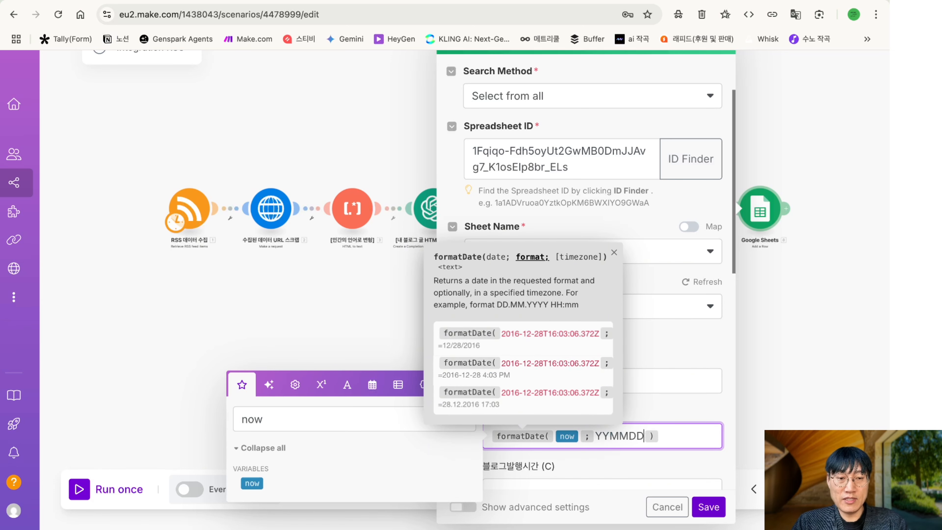
type("YYMMDD HH:mm: ")
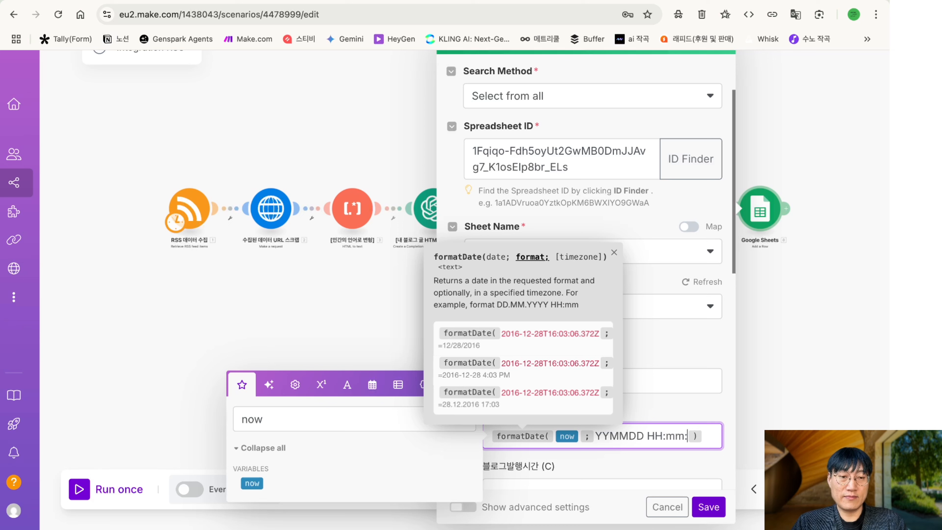
type("ss ; Asia/Seoul")
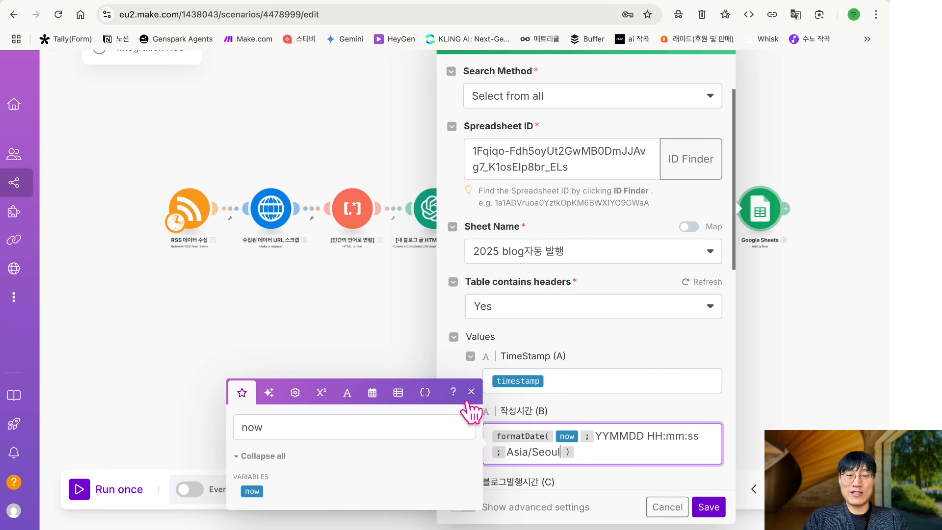
left_click(470, 393)
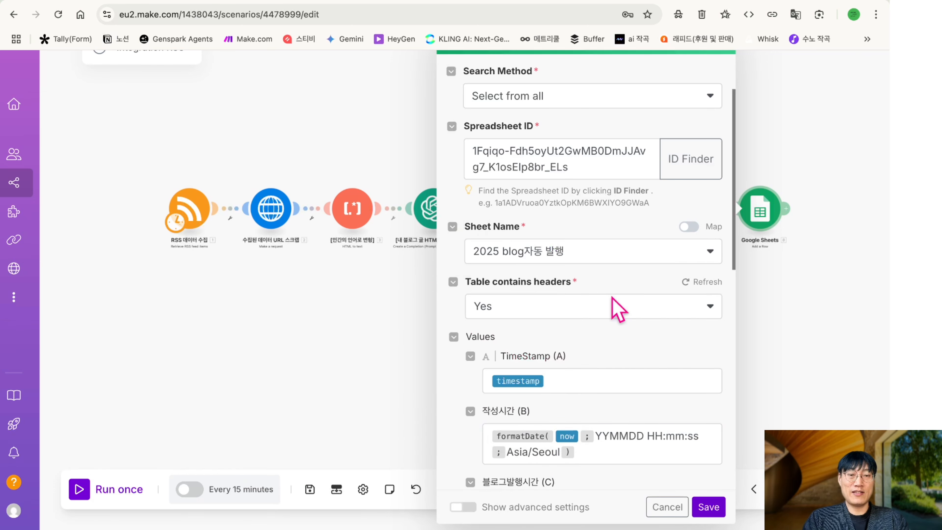
Look over the empty 블로그발행시간 (C) and 발행 승인 (D) value fields of the Google Sheets Add a Row module
scroll(619, 308, "down", 5)
scroll(617, 322, "down", 1)
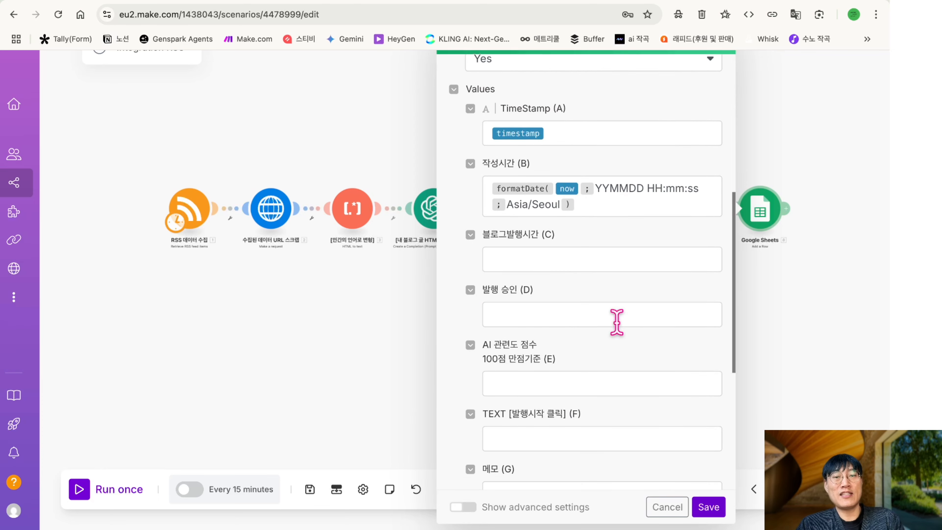
left_click(603, 261)
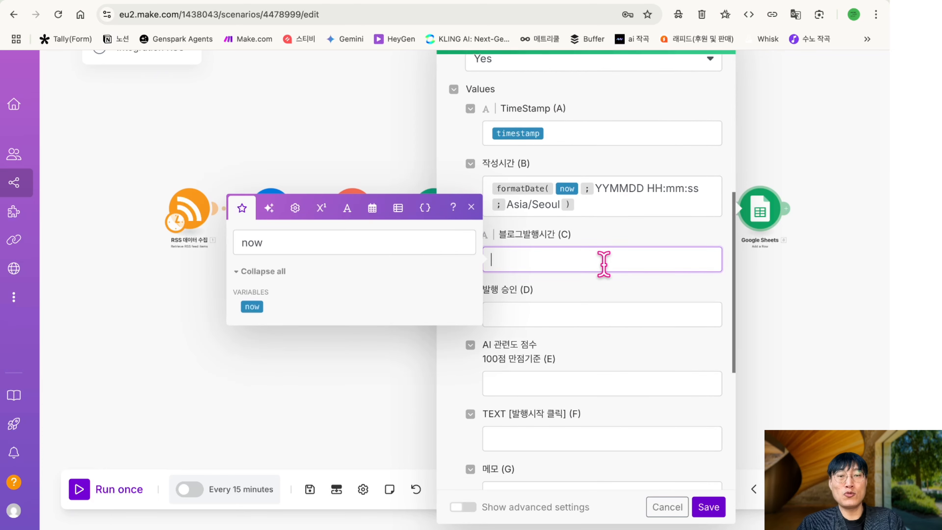
left_click(471, 208)
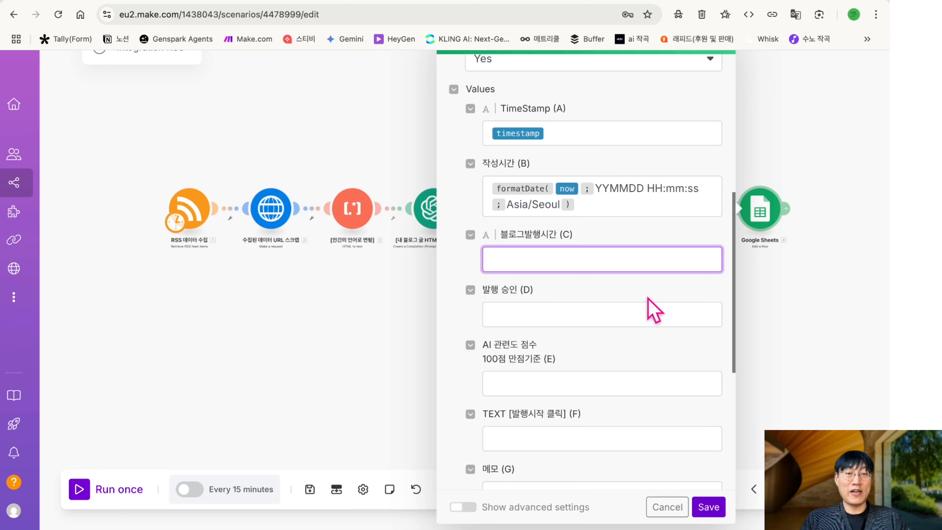
scroll(655, 310, "down", 1)
left_click(643, 286)
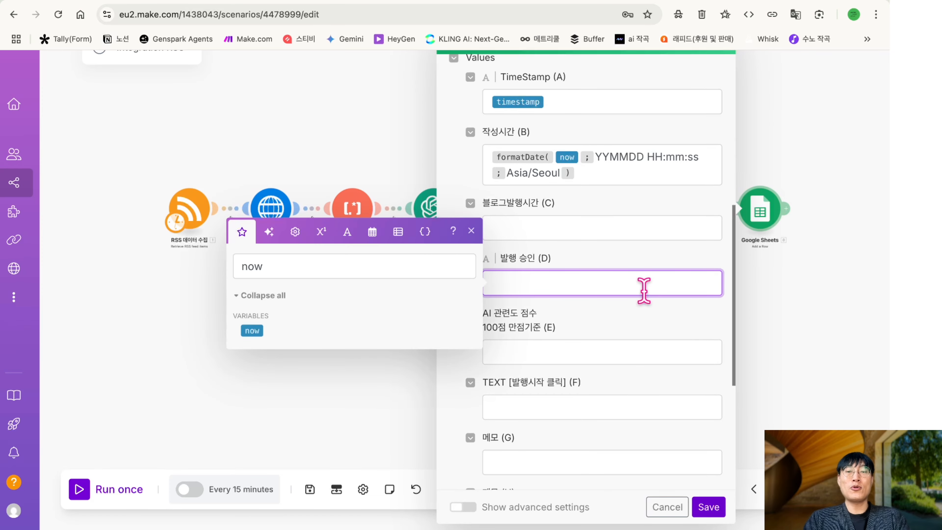
left_click(469, 229)
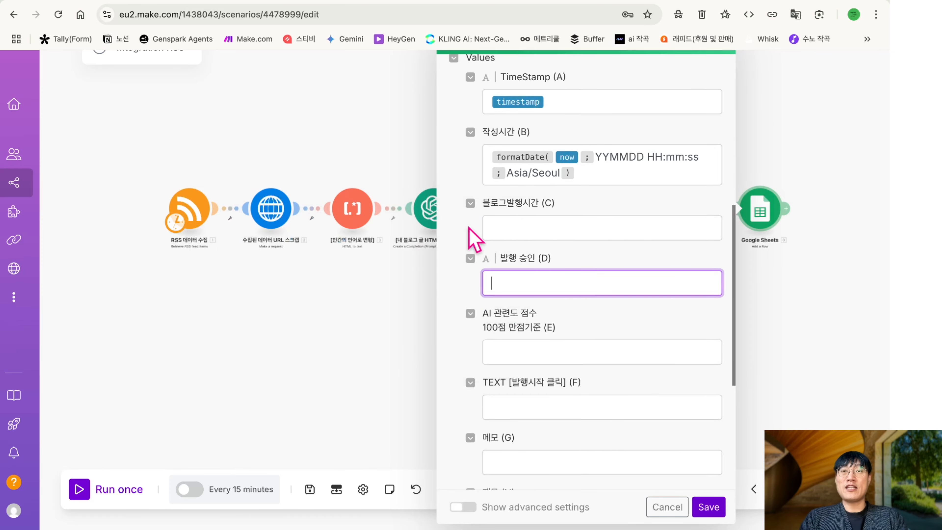
Switch to the (TEST)블로그 발행 관련 spreadsheet and toggle the 발행 승인 checkbox in D2 on and off twice
left_click(323, 3)
left_click(273, 248)
left_click(353, 244)
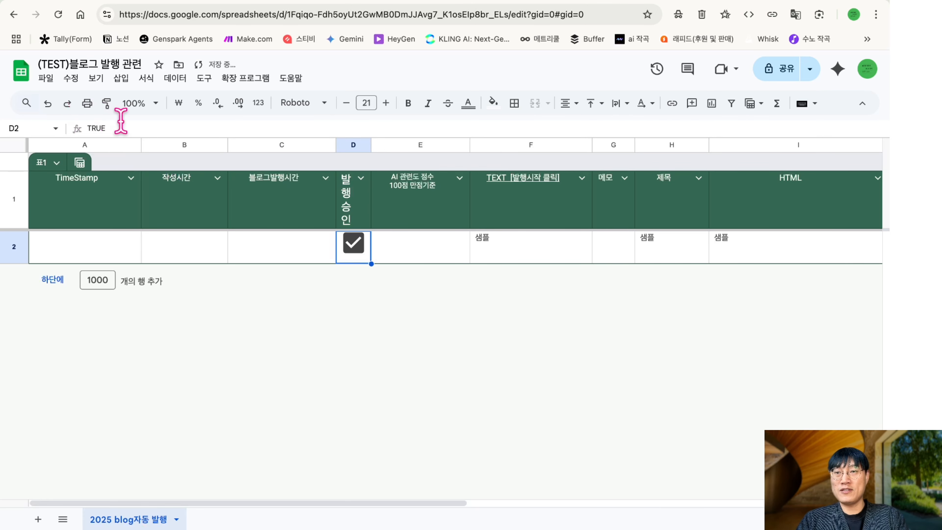
left_click(359, 246)
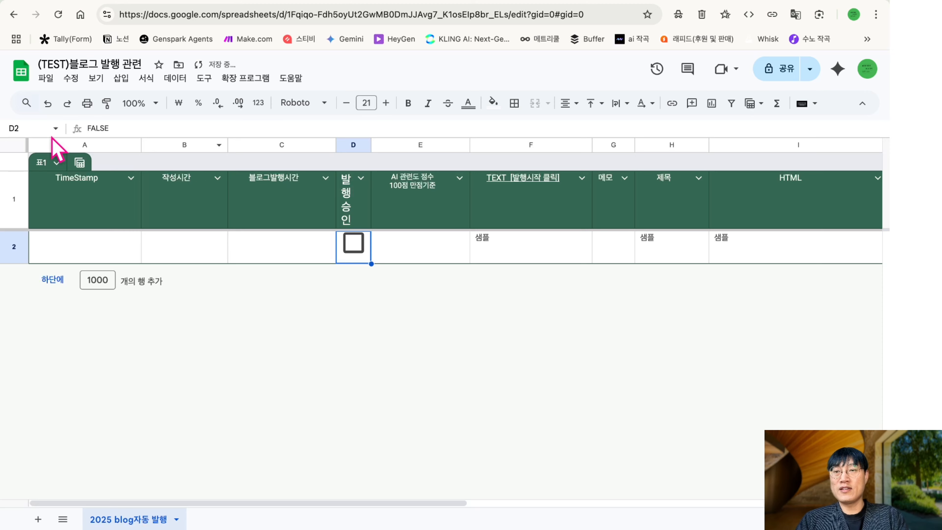
left_click(355, 246)
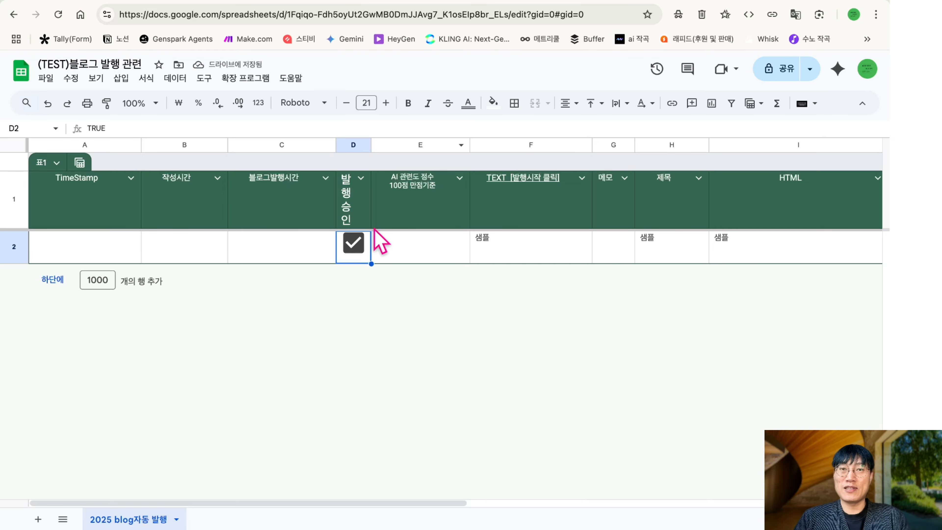
left_click(354, 240)
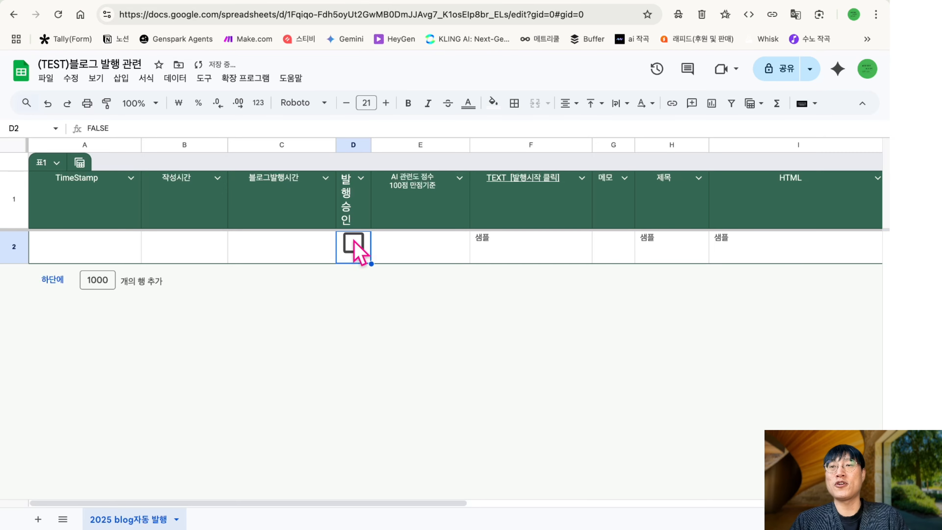
Return to the Make scenario, clear the "now" variable search, and map AI 관련도 점수 (E) to module 7's Choices Message Content
left_click(130, 1)
left_click(530, 352)
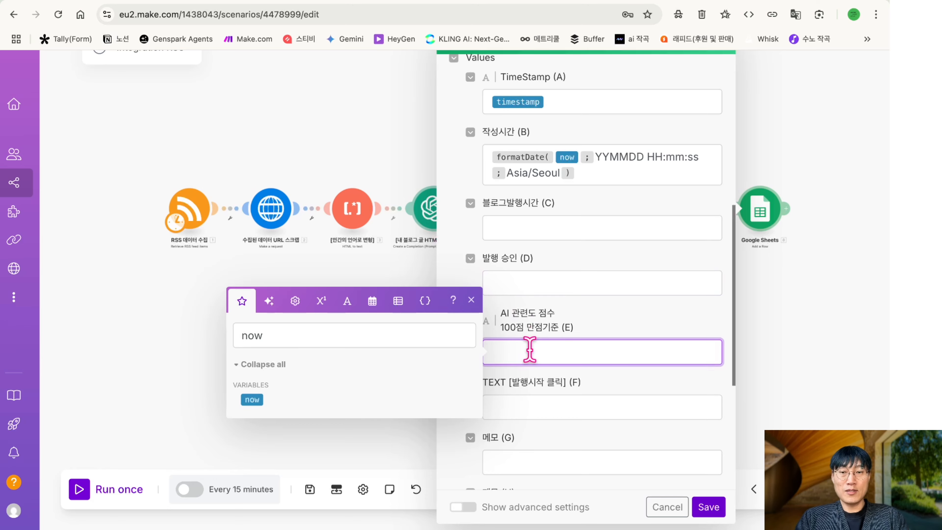
left_click(341, 330)
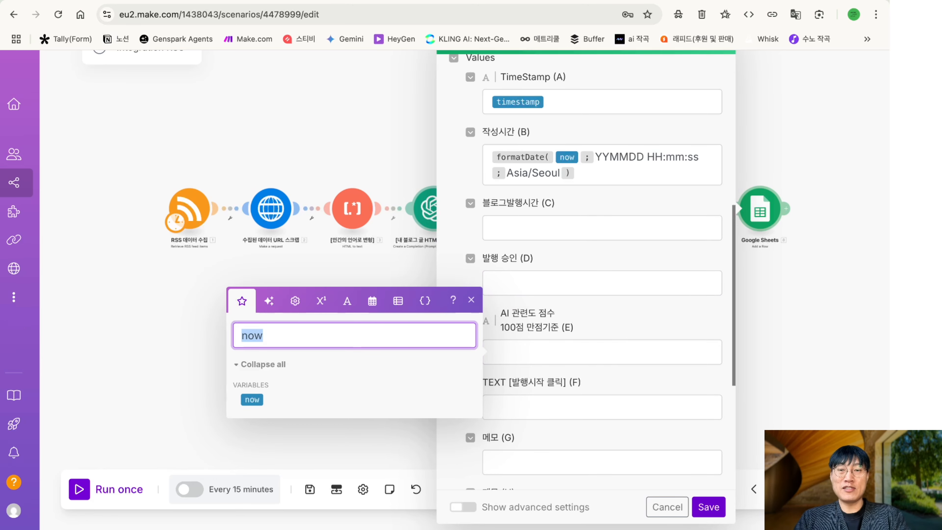
key("BackSpace")
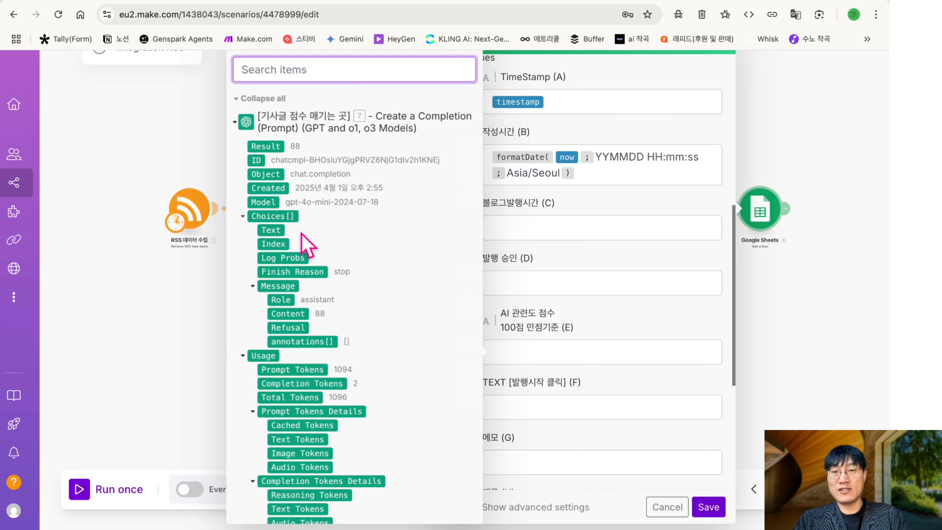
left_click_drag(294, 310, 563, 360)
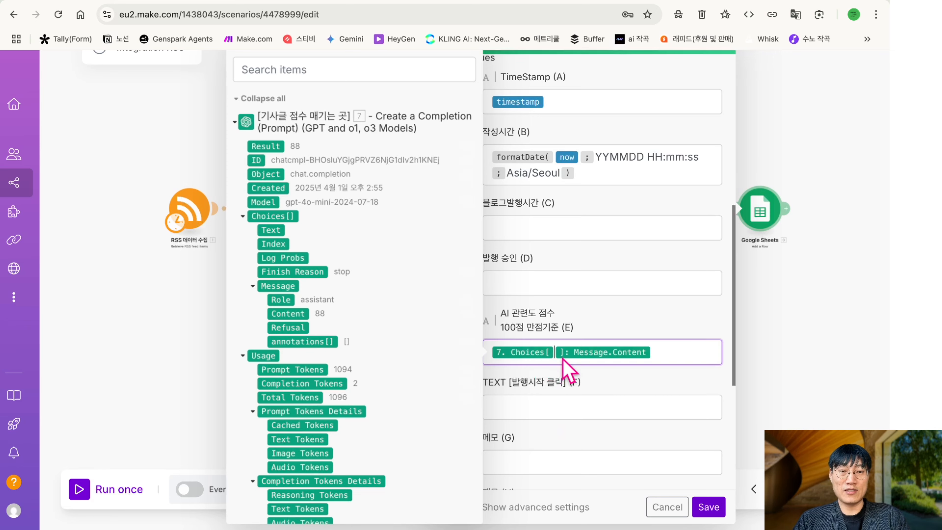
Map the TEXT [발행시작 클릭] (F) column to the Text output of HTML to text module 5
scroll(563, 359, "down", 1)
left_click(562, 357)
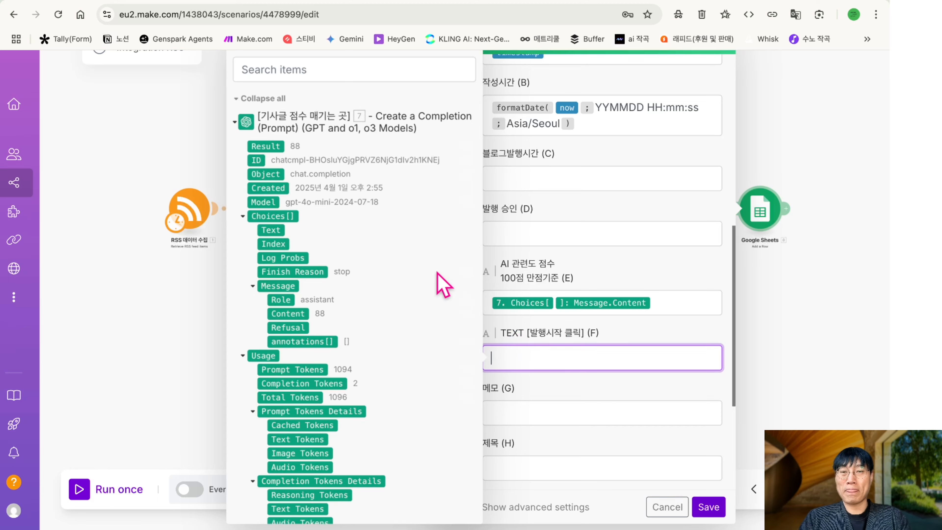
scroll(443, 285, "down", 10)
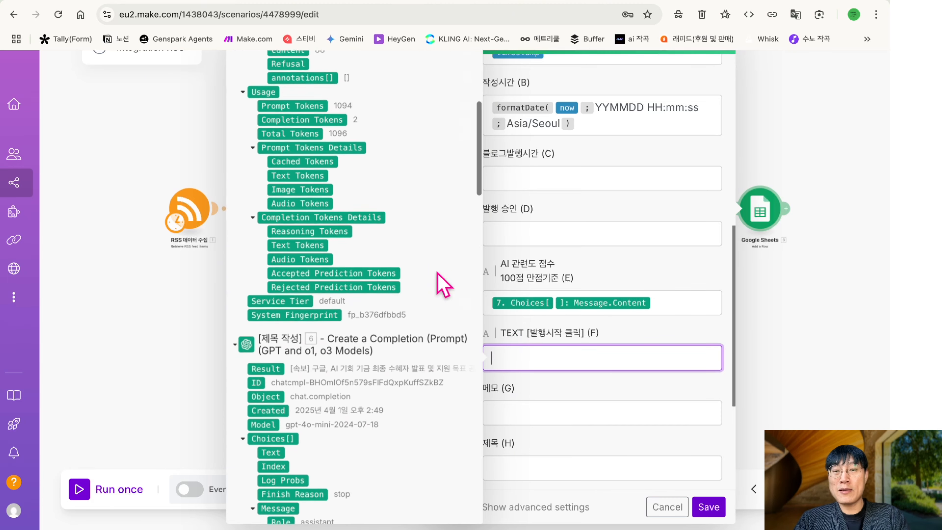
scroll(443, 285, "down", 12)
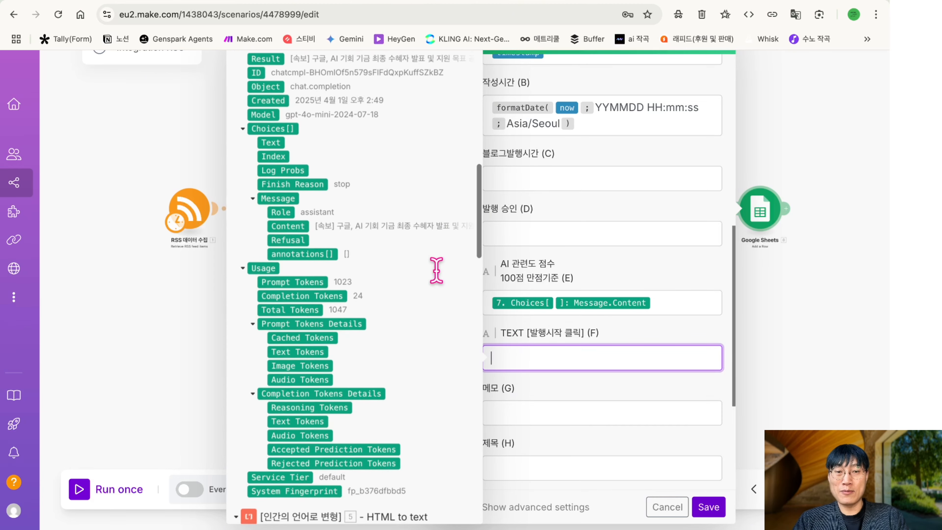
scroll(439, 282, "down", 8)
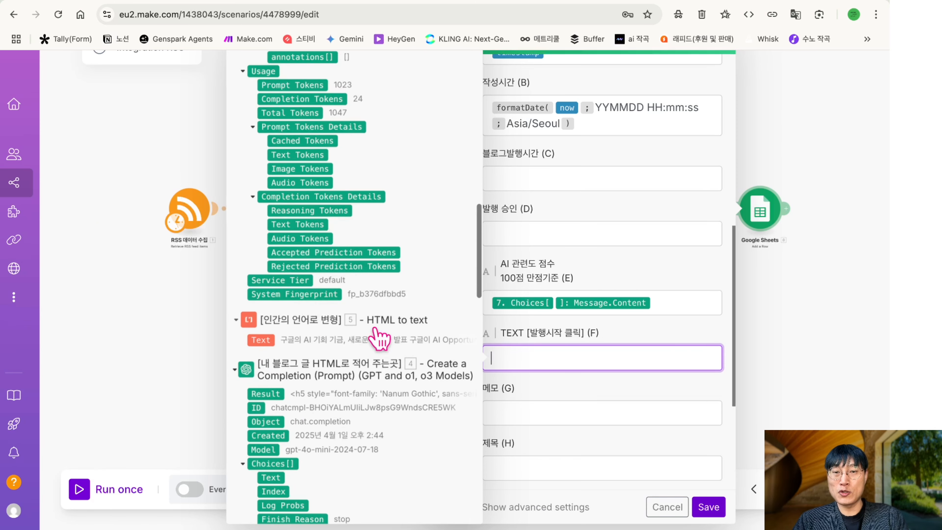
left_click_drag(264, 340, 565, 352)
scroll(376, 336, "down", 5)
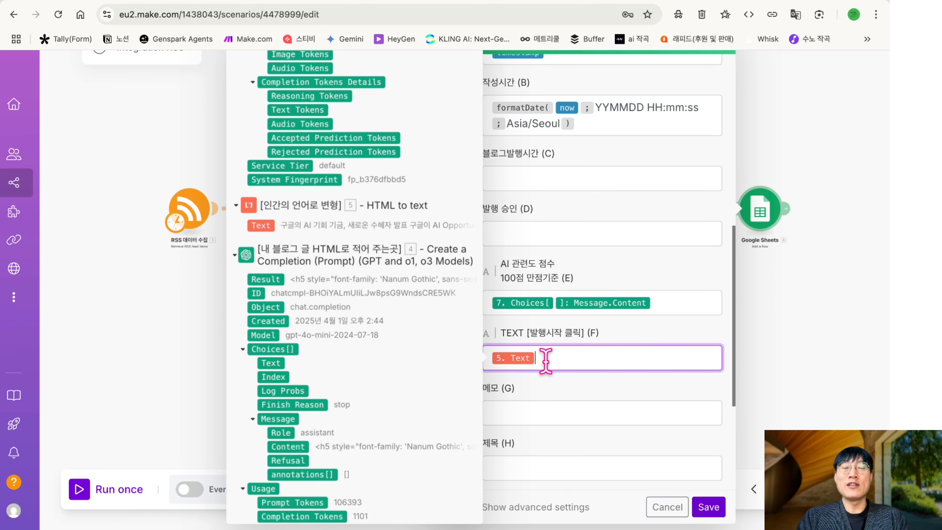
Map the 제목 (H) column to the Choices Message Content of the [제목 작성] completion, module 6
scroll(538, 372, "down", 3)
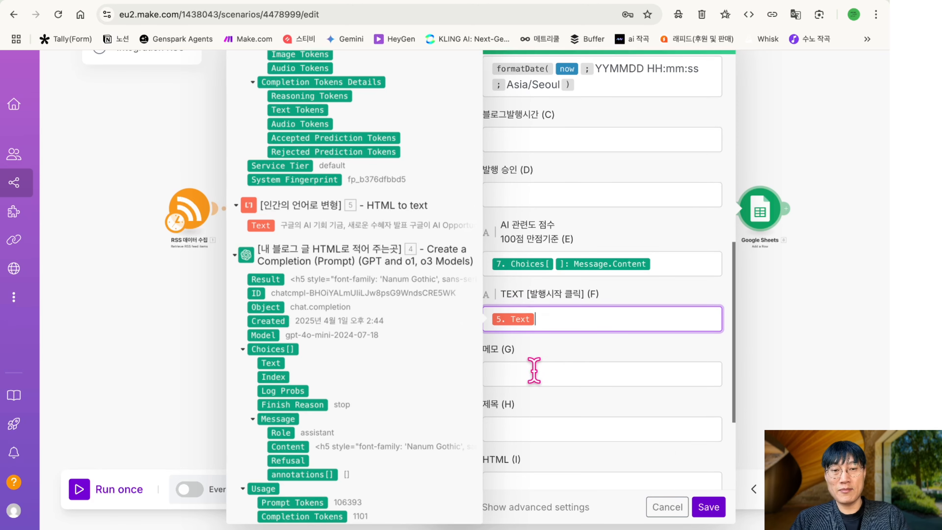
left_click(534, 372)
left_click(531, 351)
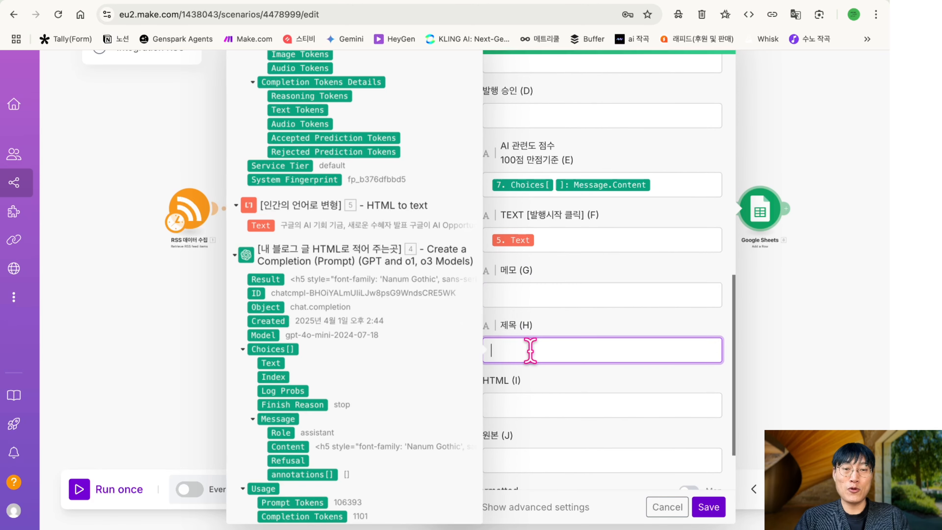
scroll(351, 322, "down", 10)
scroll(358, 333, "up", 1)
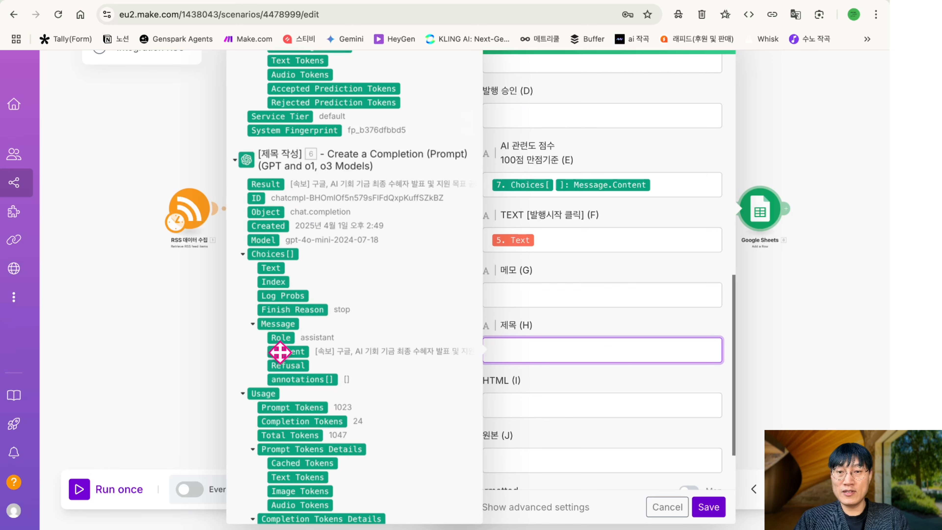
left_click_drag(280, 351, 538, 364)
scroll(589, 319, "down", 1)
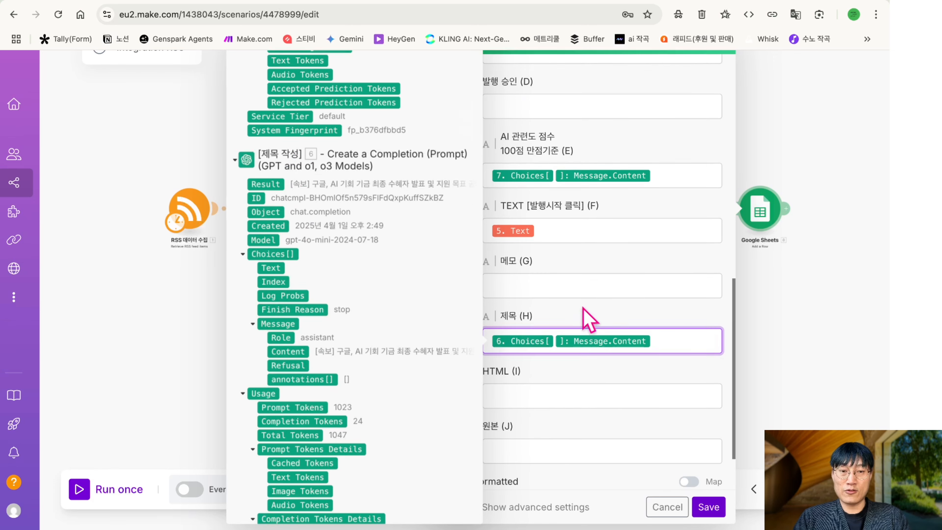
Map the HTML (I) column to the Choices Message Content of the blog HTML writing completion, module 4
scroll(589, 319, "down", 2)
left_click(564, 321)
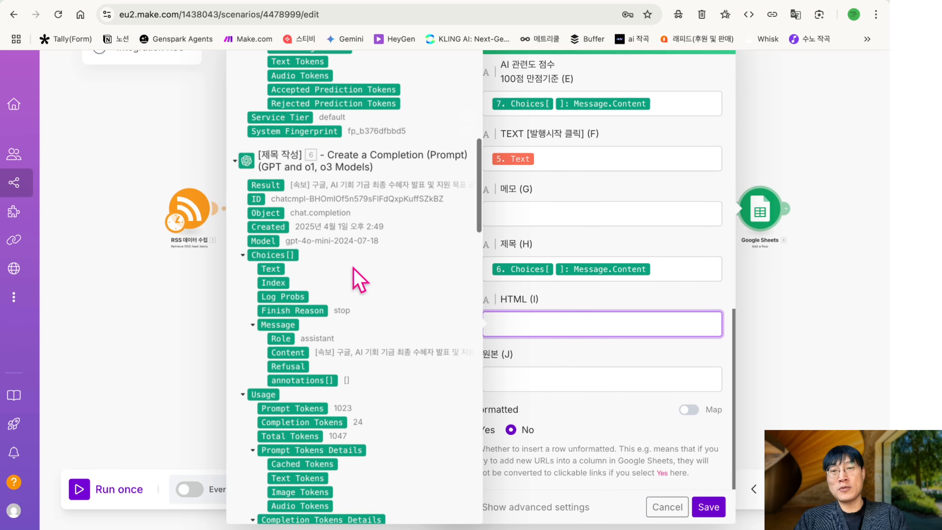
scroll(360, 280, "up", 10)
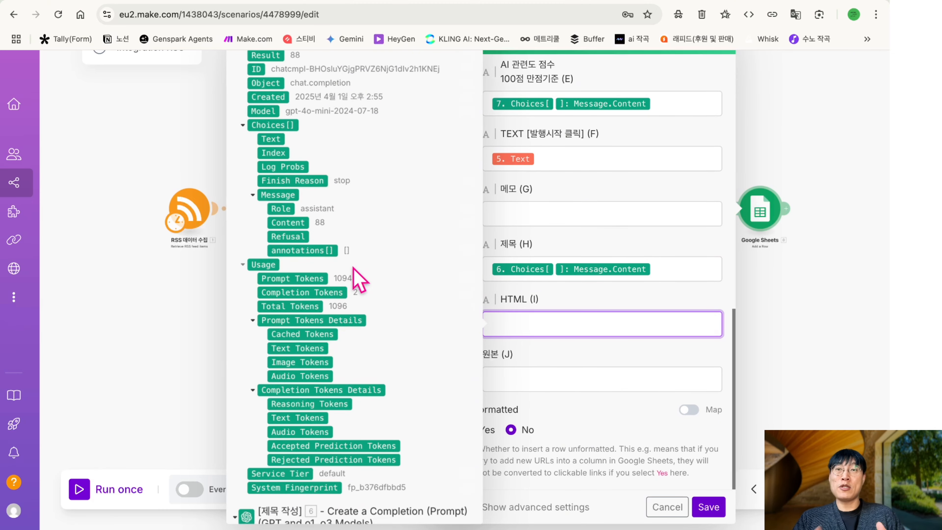
scroll(359, 280, "down", 20)
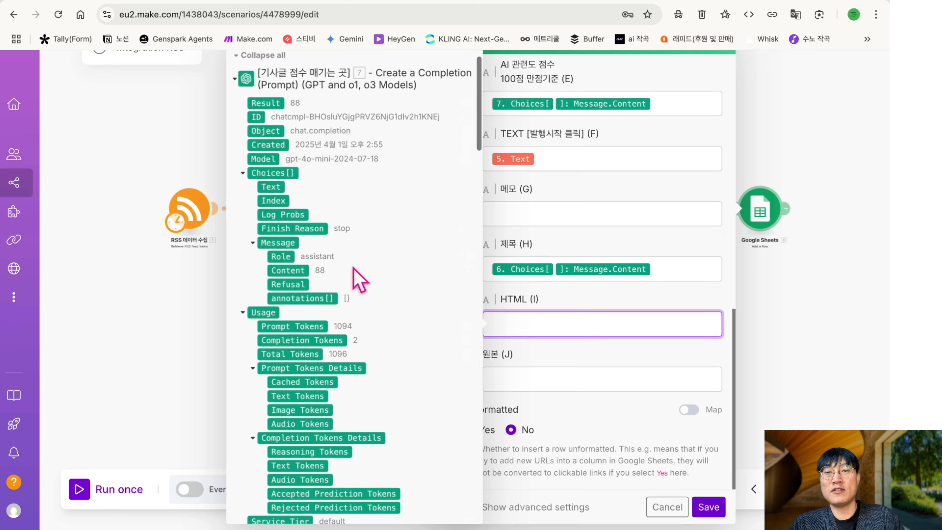
scroll(354, 268, "down", 3)
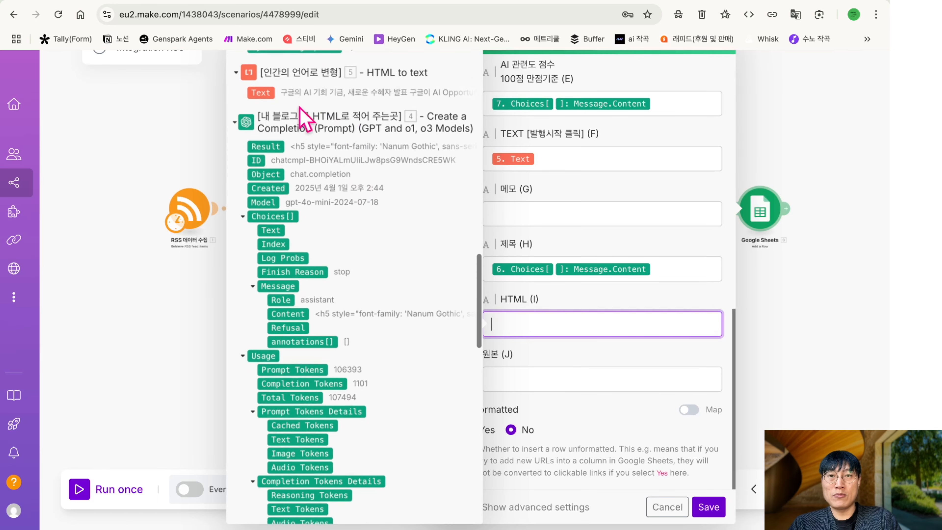
left_click_drag(288, 313, 519, 325)
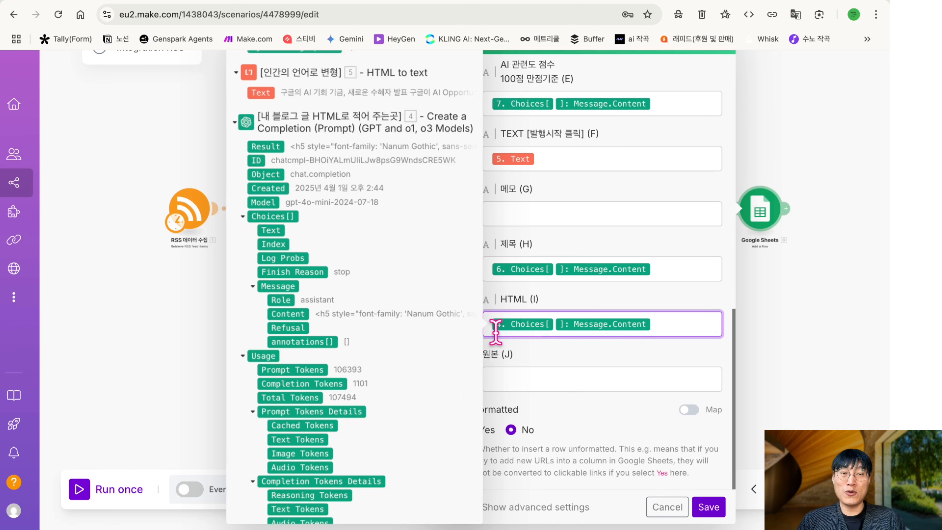
Wrap the mapped content of the HTML (I) column in <html> and </html> tags
type("<")
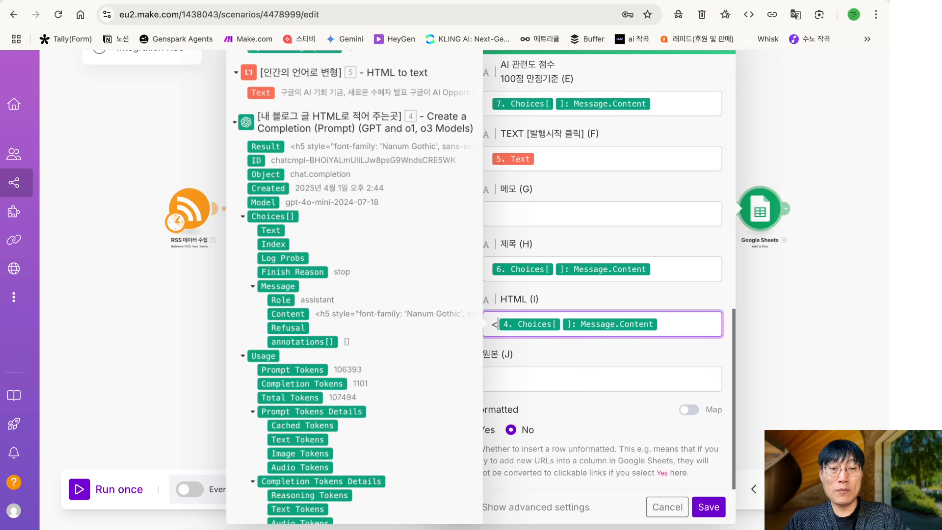
type("html>")
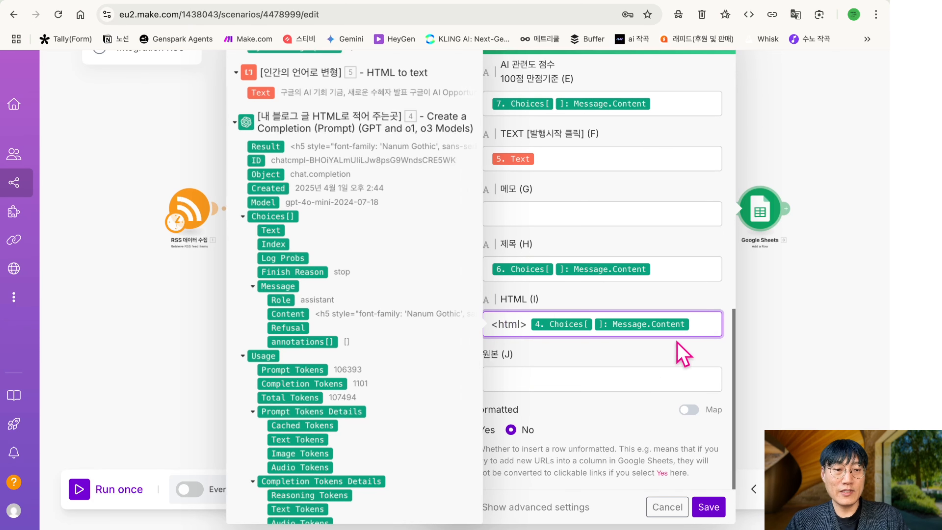
left_click(704, 329)
type("</html>")
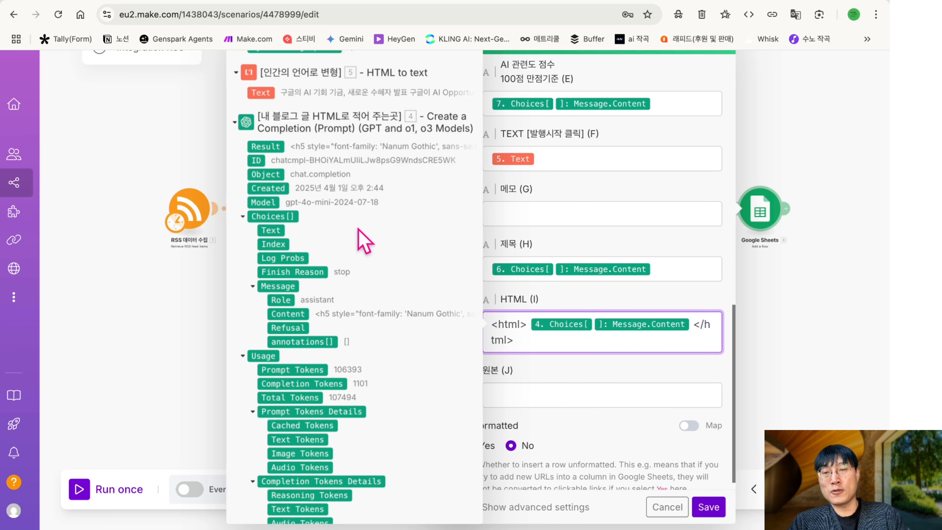
left_click(492, 326)
type("''")
key("BackSpace")
key("BackSpace")
key("BackSpace")
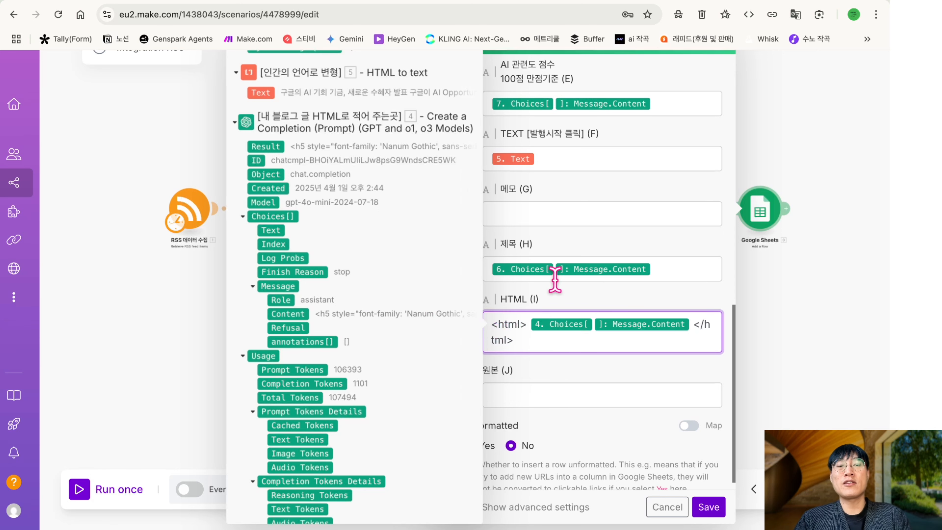
Map the 원본 (J) column to the Text output of HTML to text module 3, and save the module and the scenario
scroll(537, 352, "down", 1)
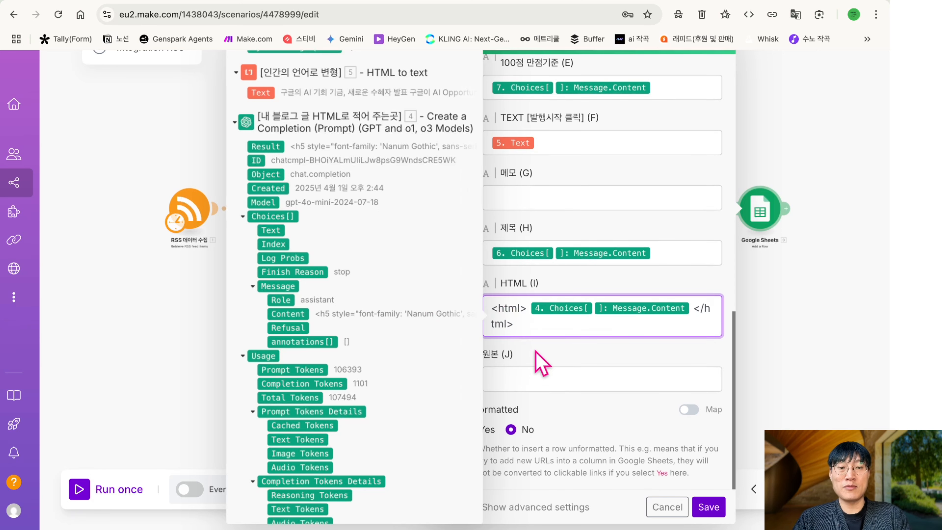
left_click(522, 377)
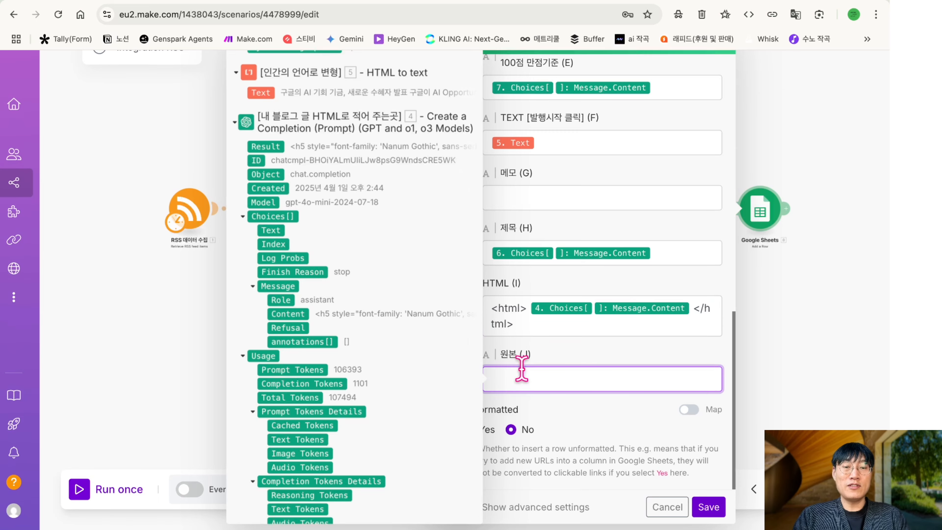
scroll(396, 385, "down", 15)
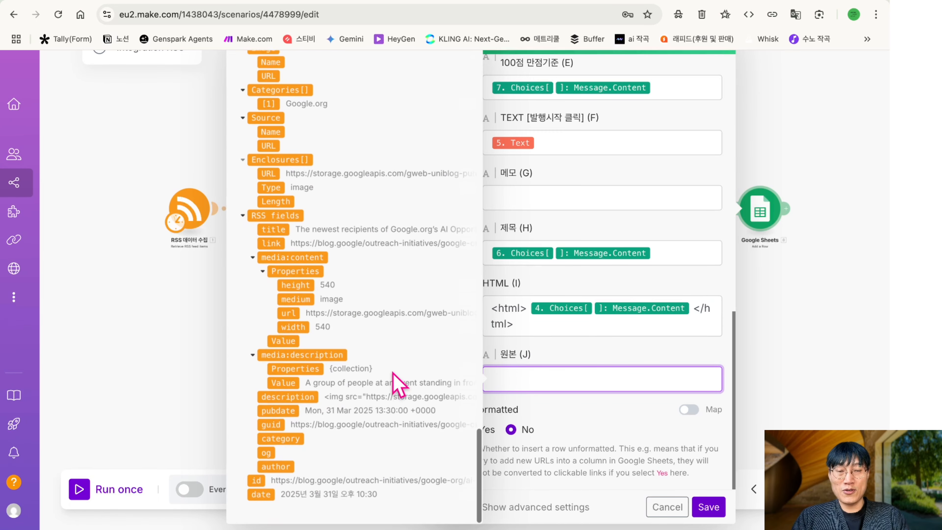
scroll(396, 384, "up", 10)
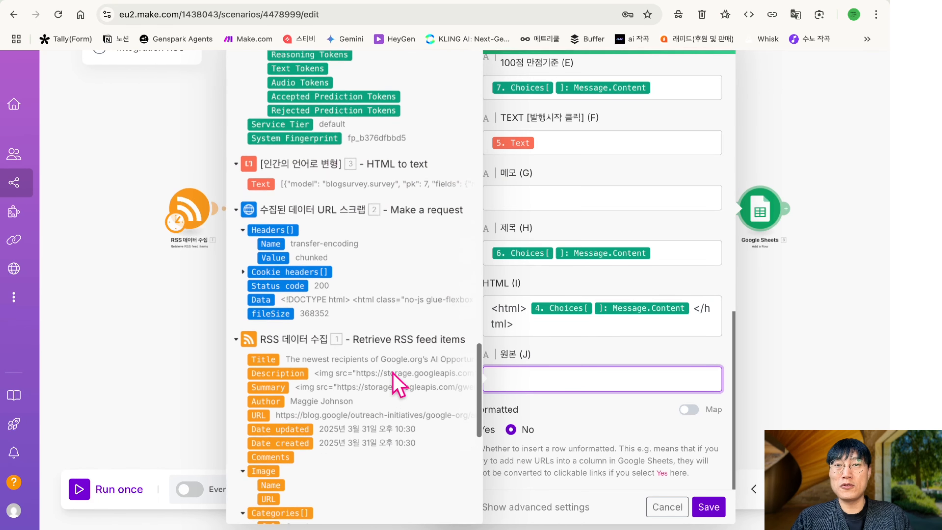
scroll(398, 384, "up", 3)
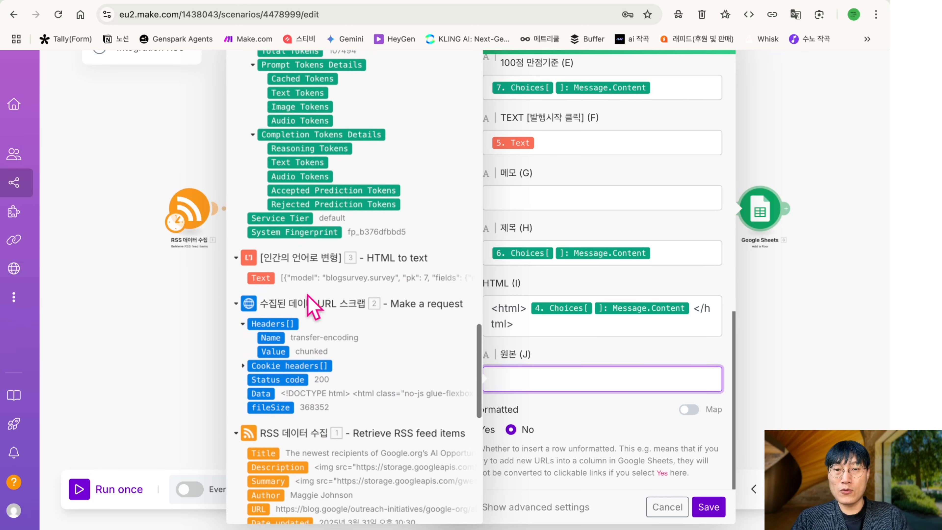
left_click_drag(261, 277, 519, 388)
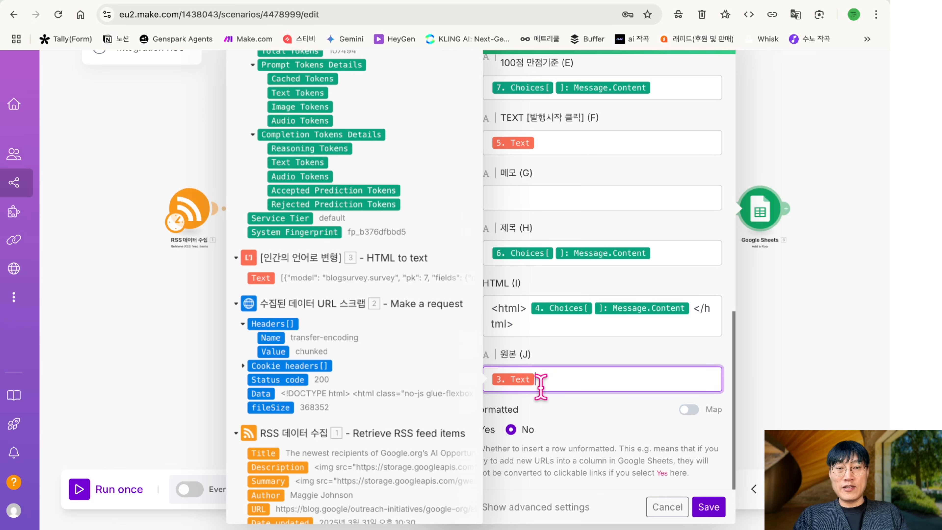
left_click(694, 506)
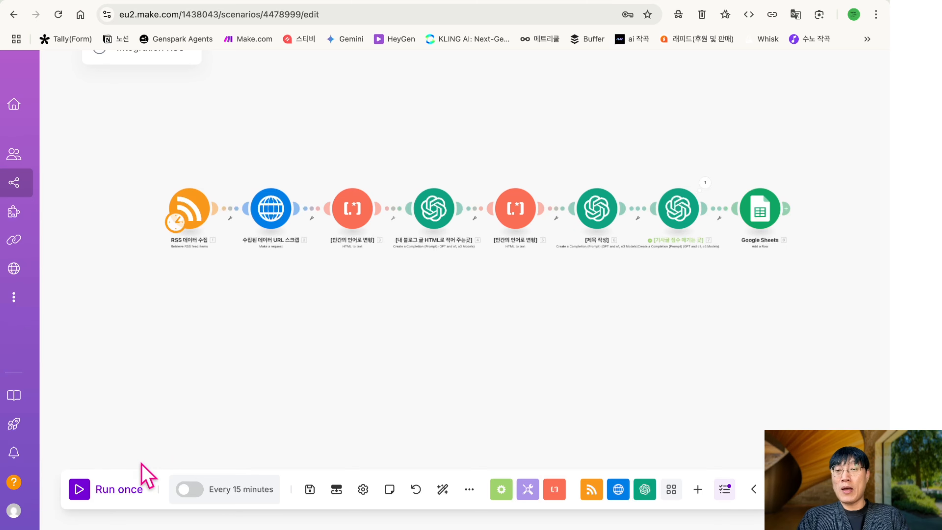
left_click(310, 490)
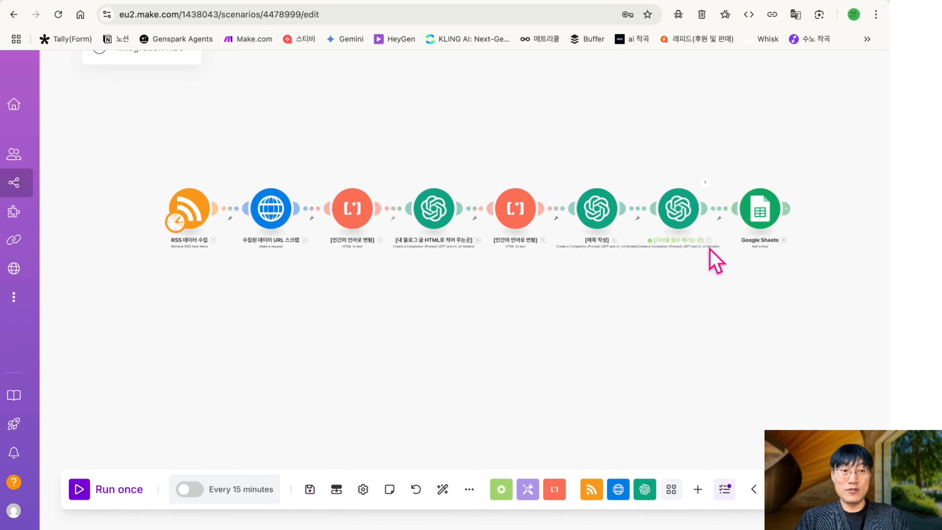
Rename the Google Sheets Add a Row module as [구글 시트 기사 정리 해서 올려 주는 친구]
right_click(759, 214)
left_click(809, 290)
type("[구글 시트 기사 정리 해서 이")
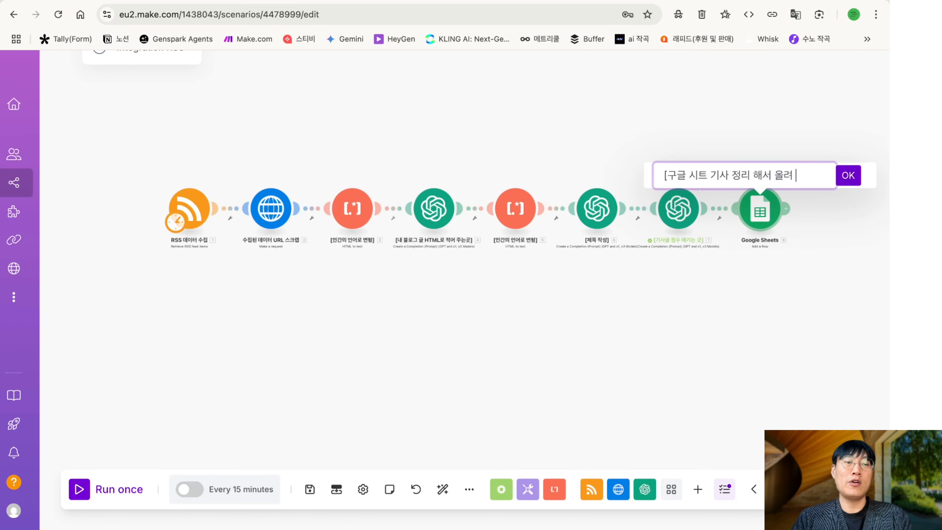
type("려 주는 친구]")
key("Return")
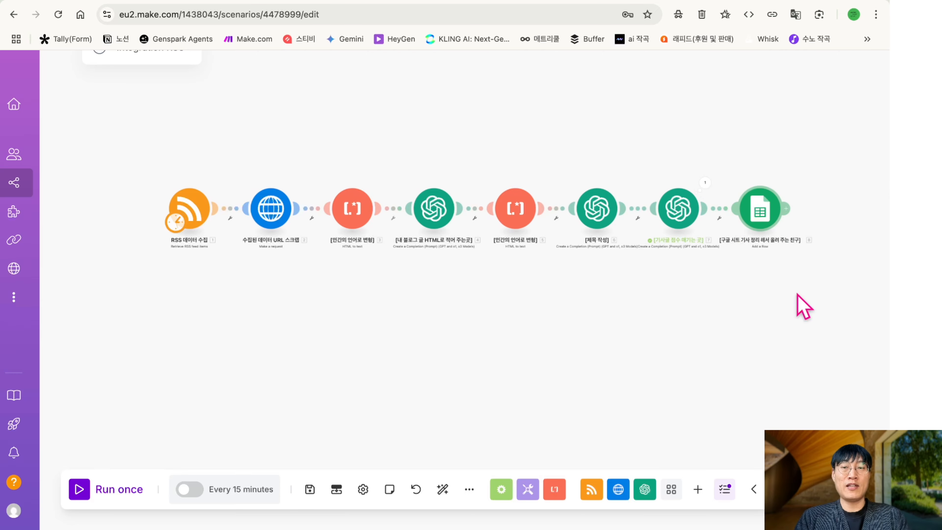
Run the scenario once and follow its progress through to the Google Sheets Add a Row module
left_click(78, 495)
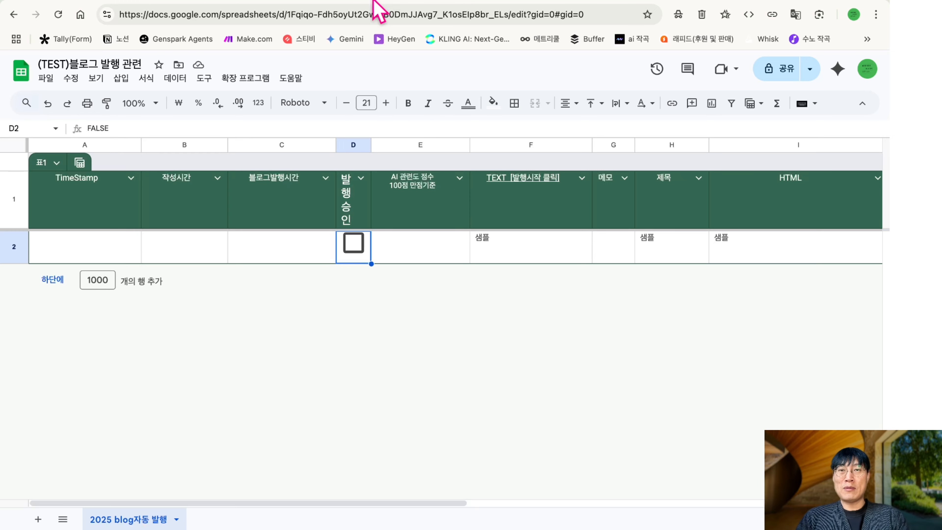
left_click(115, 6)
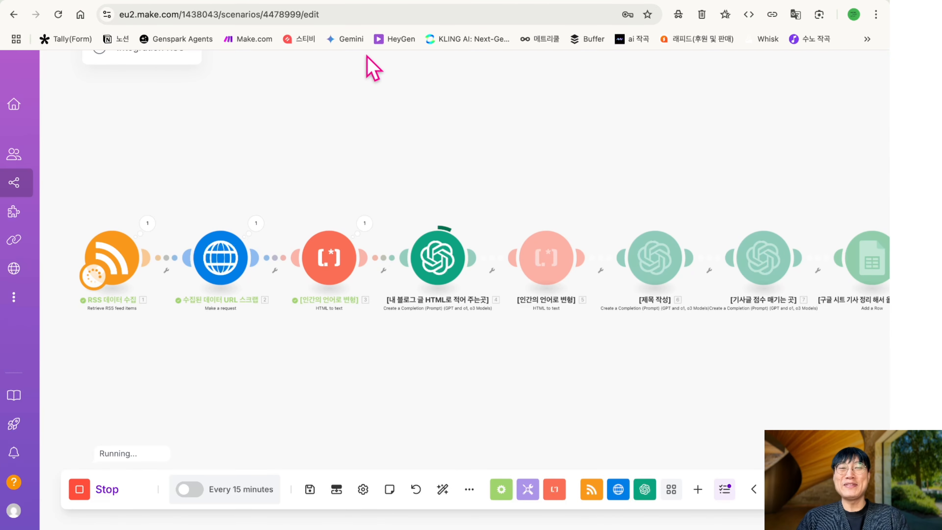
left_click(371, 3)
left_click(126, 4)
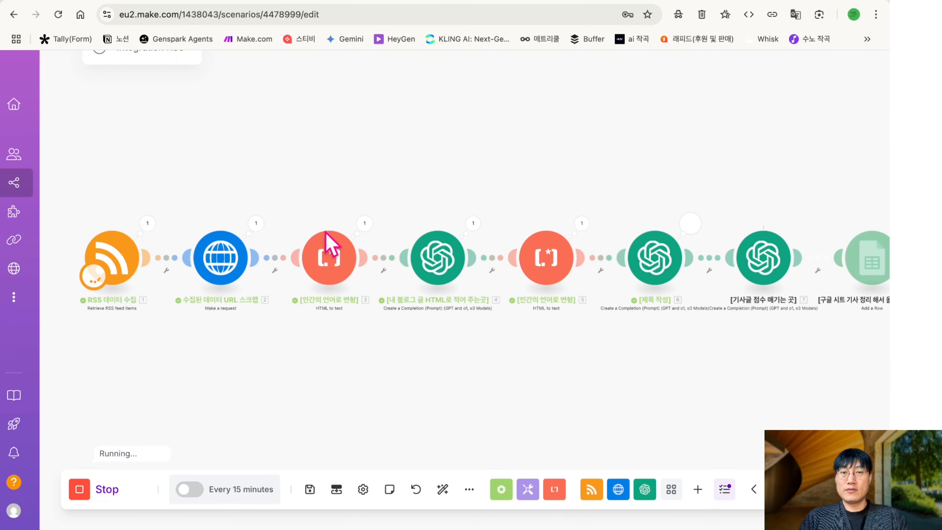
scroll(678, 268, "right", 5)
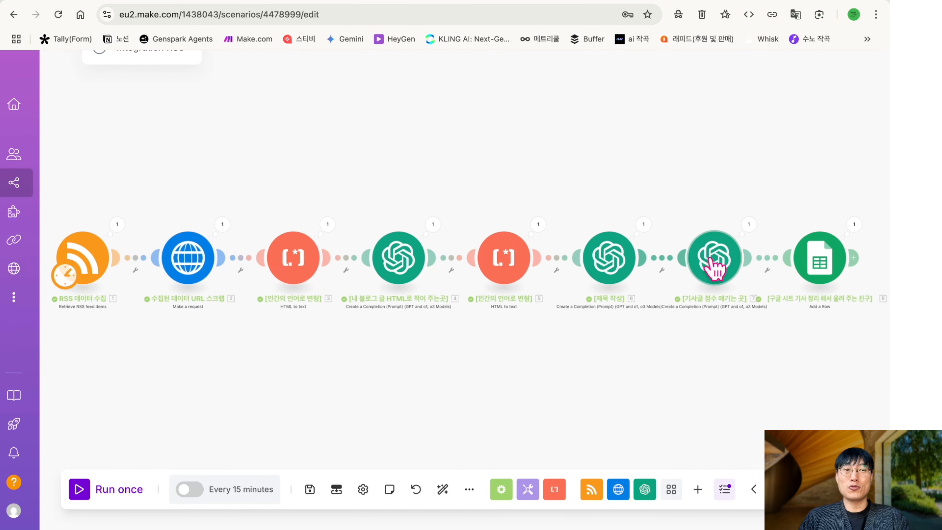
scroll(714, 267, "right", 5)
scroll(715, 270, "up", 5)
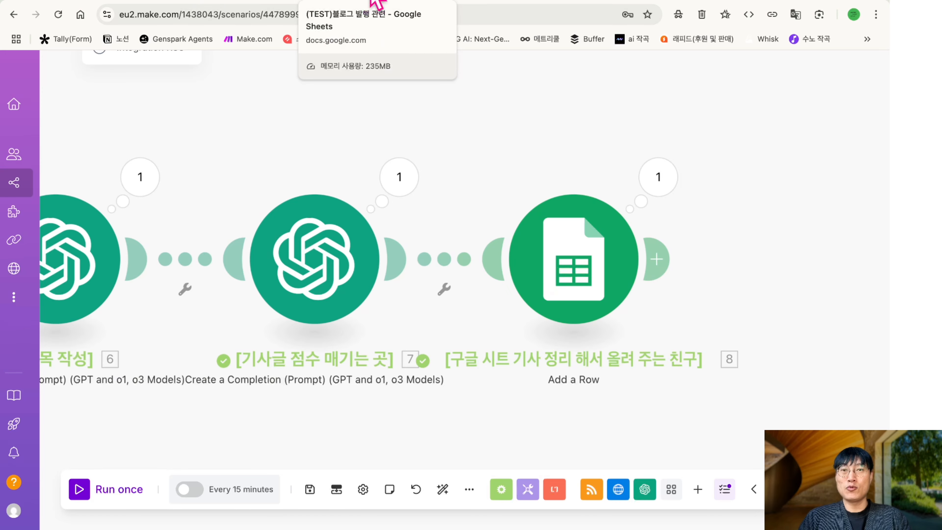
Switch to the (TEST)블로그 발행 관련 Google Sheets file and check row 3 from the TimeStamp column through the 제목 column
left_click(371, 4)
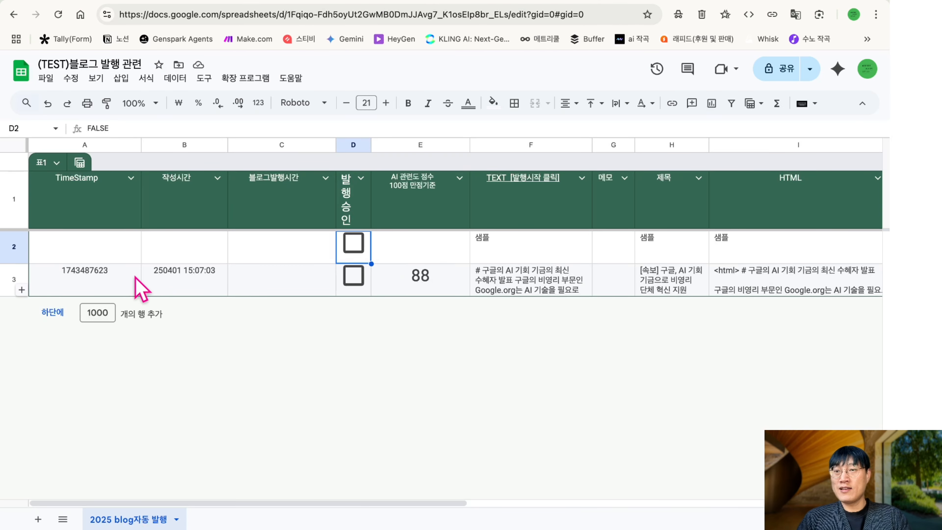
left_click(124, 282)
left_click(186, 290)
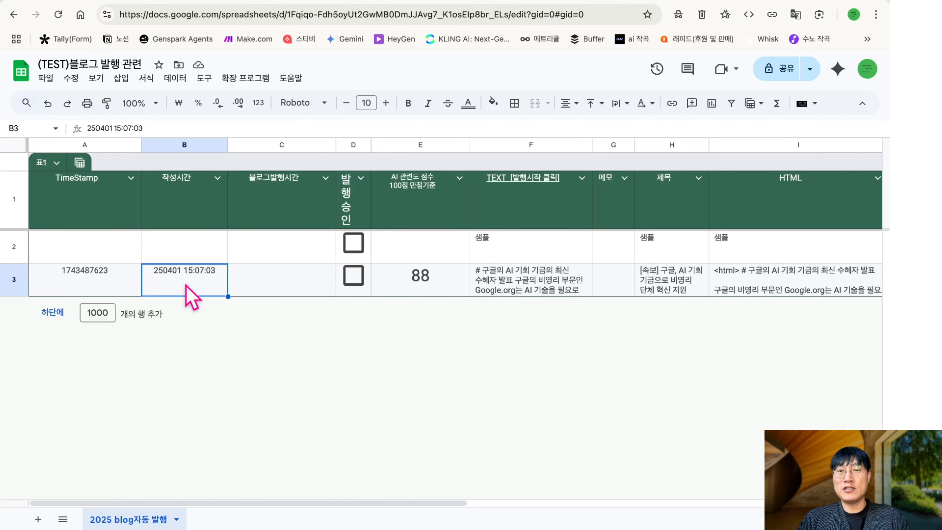
left_click(277, 292)
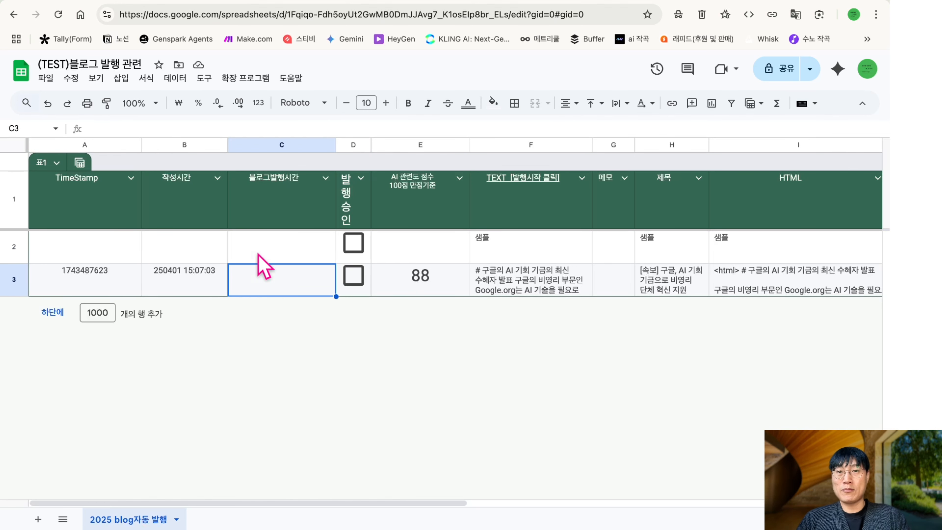
scroll(444, 273, "right", 3)
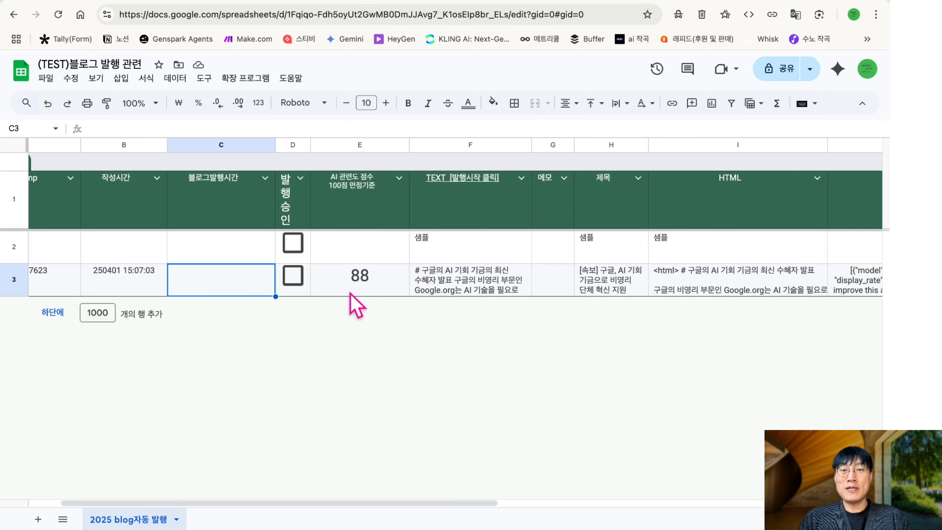
scroll(349, 297, "right", 6)
left_click(339, 285)
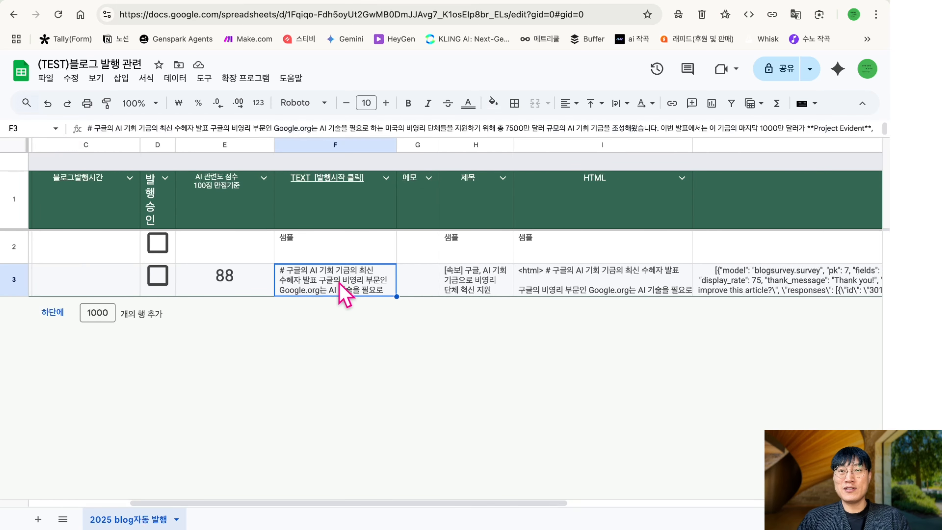
scroll(339, 282, "right", 5)
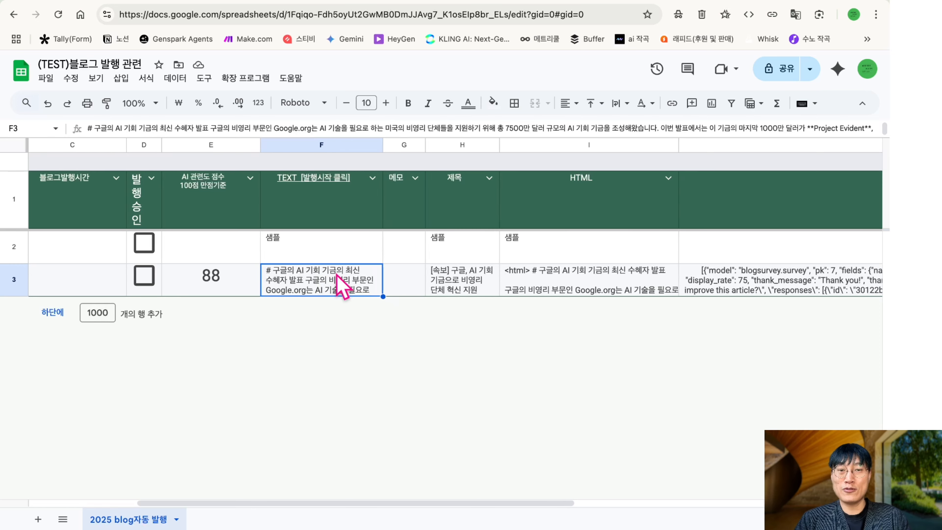
left_click(394, 277)
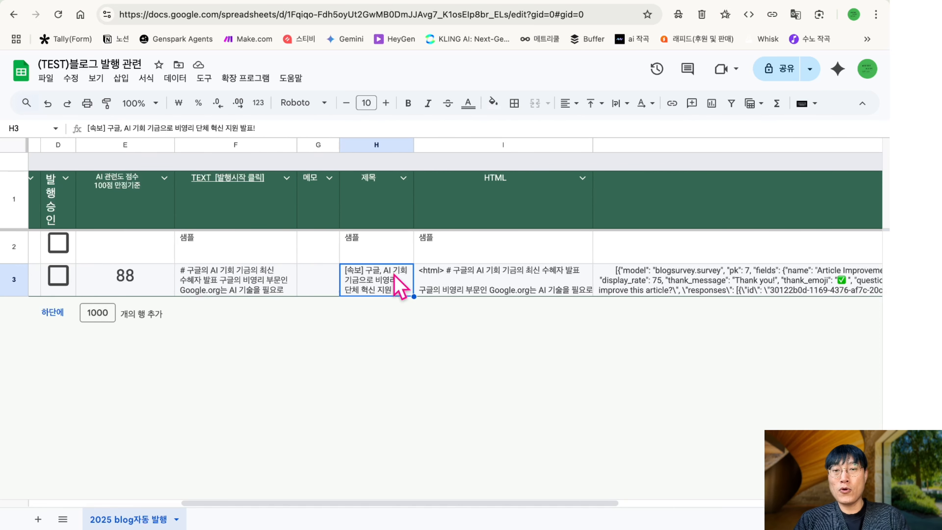
scroll(394, 286, "right", 1)
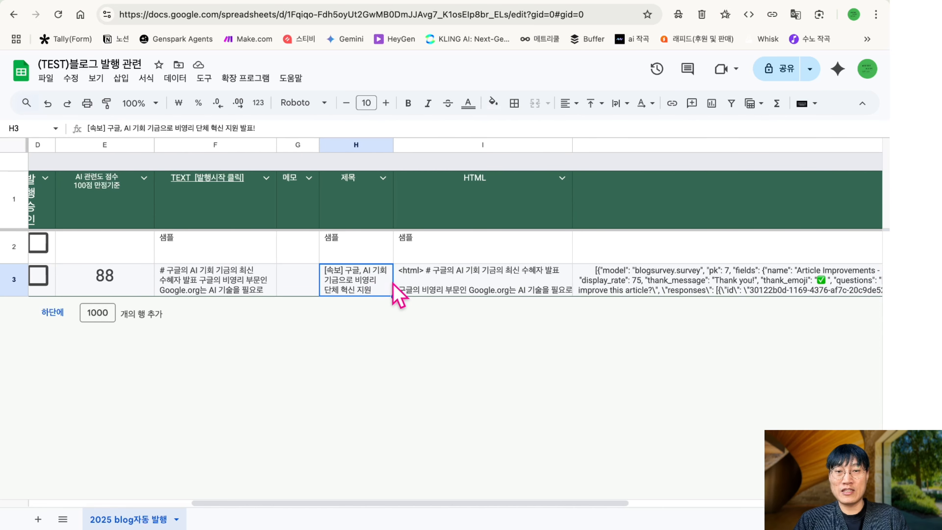
Open the HTML cell in row 3 and examine the format of the generated article
left_click(443, 284)
double_click(442, 279)
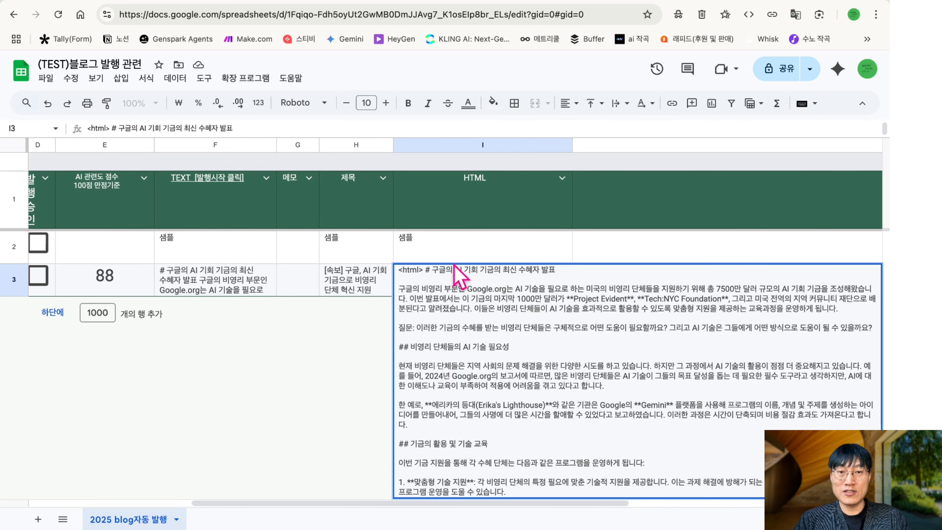
left_click(375, 293)
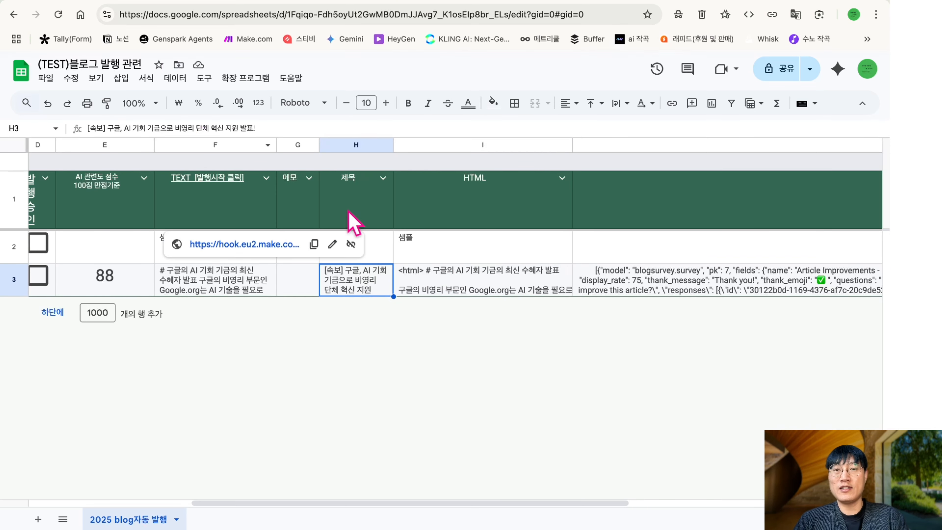
double_click(408, 275)
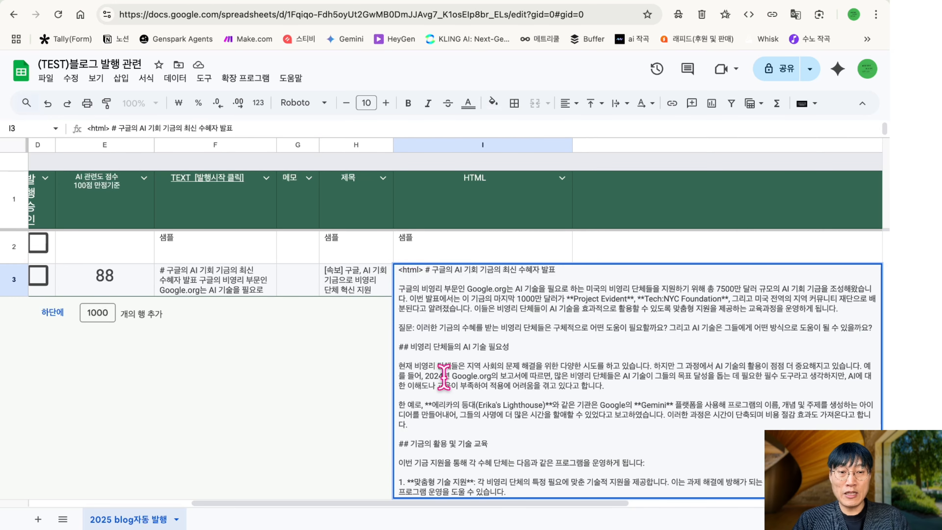
Return to the Make scenario and review the prompt messages of the [내 블로그 글 HTML로 적어 주는곳] module
left_click(137, 6)
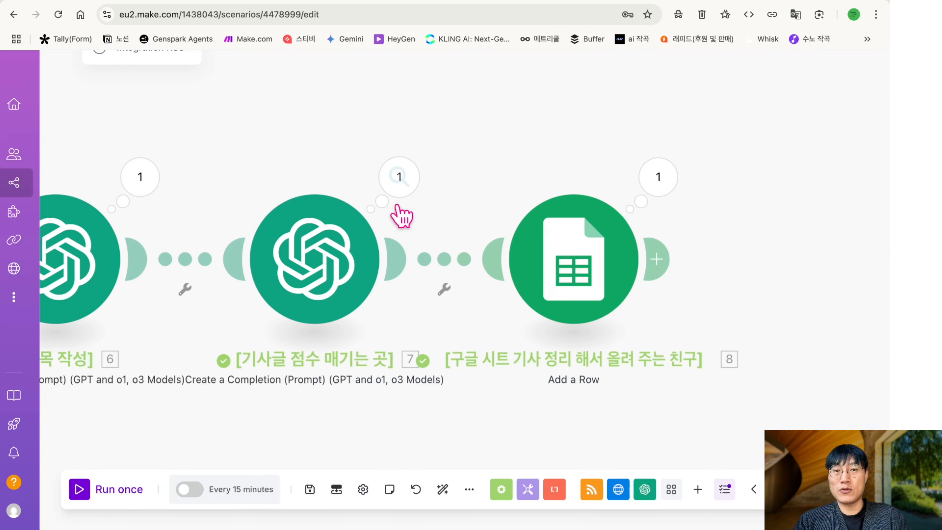
scroll(474, 257, "left", 15)
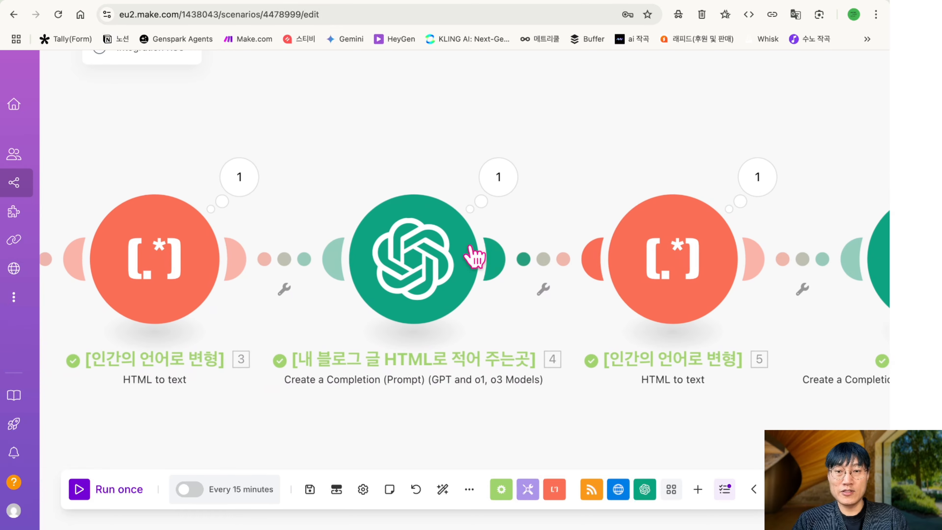
scroll(474, 256, "left", 3)
left_click(447, 267)
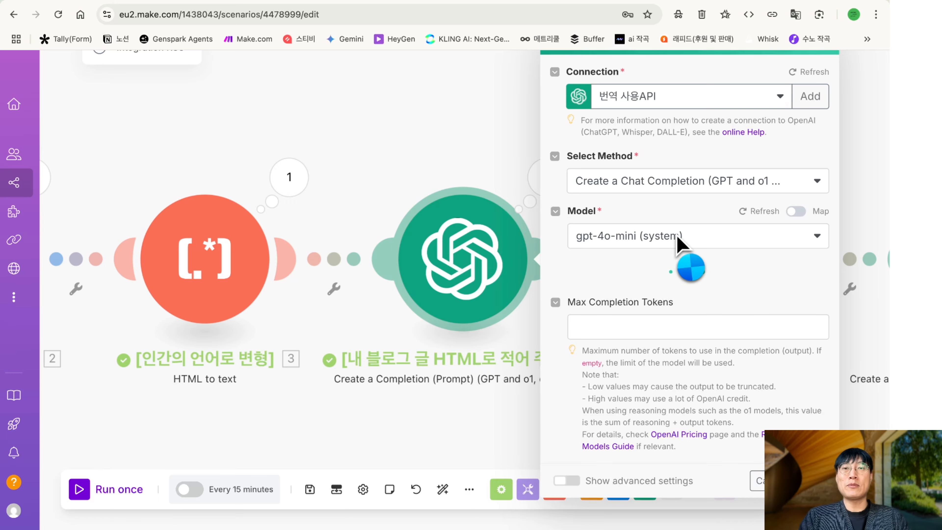
scroll(674, 241, "down", 1)
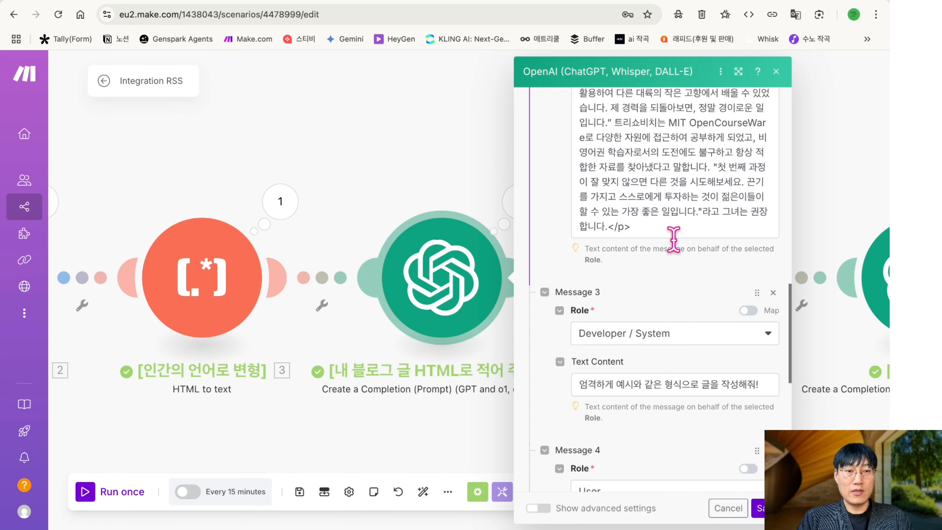
scroll(674, 241, "up", 1)
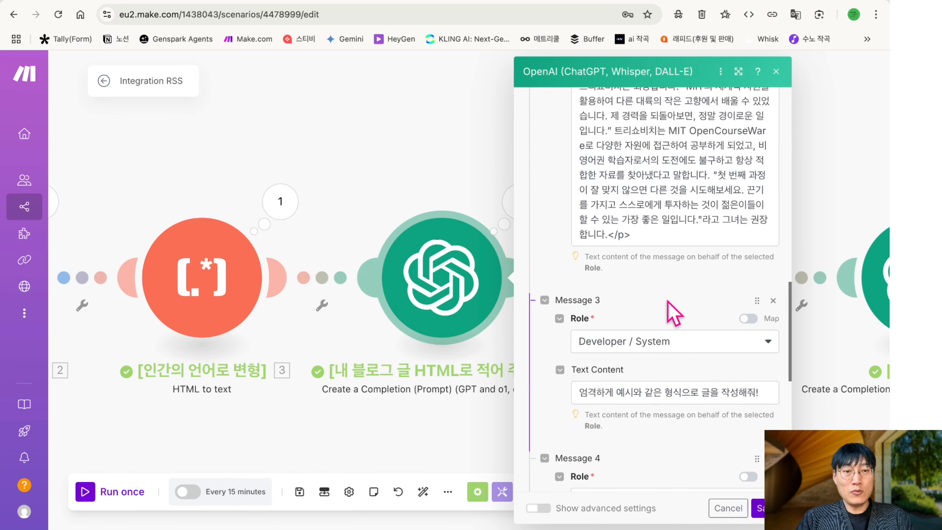
scroll(669, 310, "up", 5)
scroll(667, 299, "up", 5)
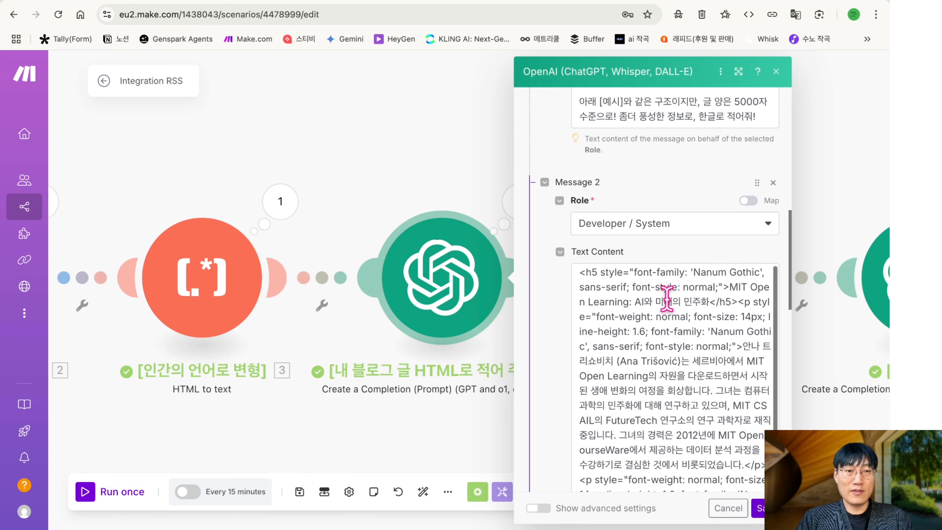
Reorder the prompt messages so Message 2 comes after Message 3, and collapse Message 1
left_click(545, 182)
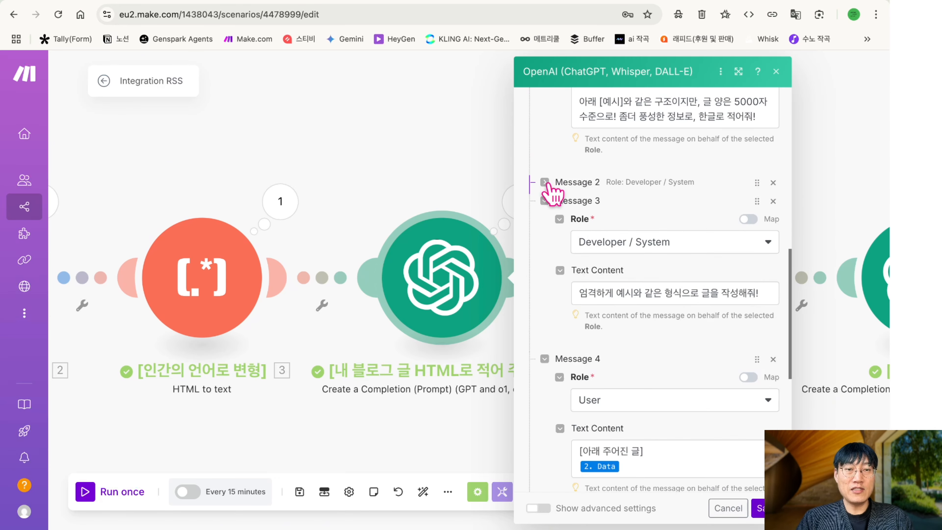
left_click(544, 201)
left_click_drag(757, 202, 757, 247)
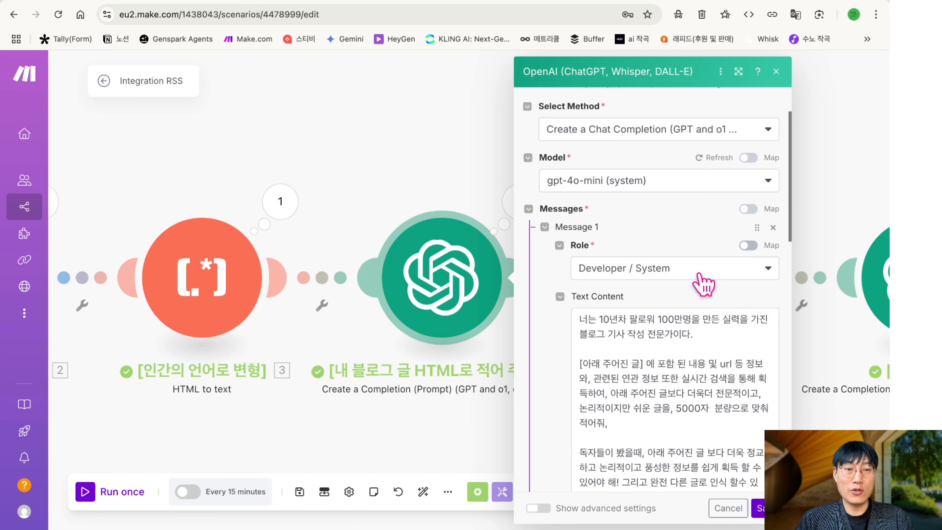
left_click(544, 227)
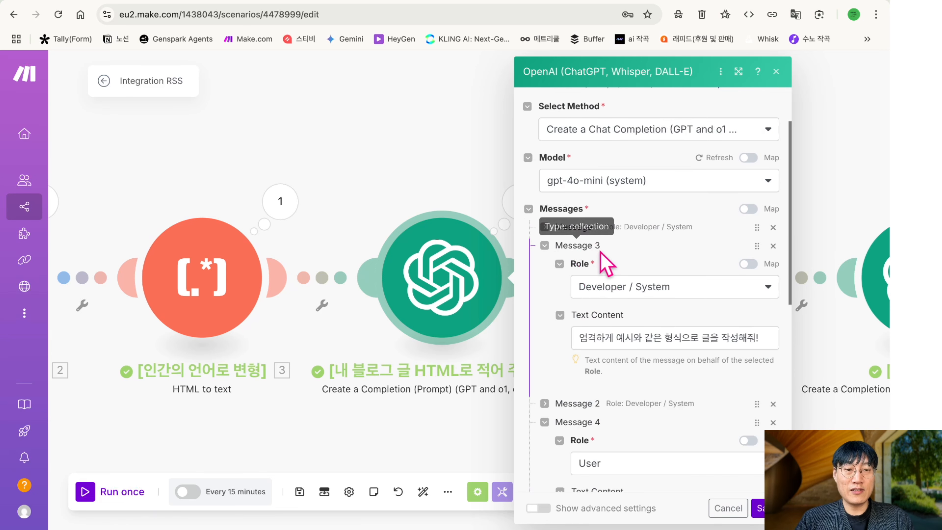
Edit Message 3's text content to read "엄격하게 아래 예시와 같은 형식으로 글을 작성해줘! 정확히 아래 형태여야 해!"
scroll(555, 237, "down", 2)
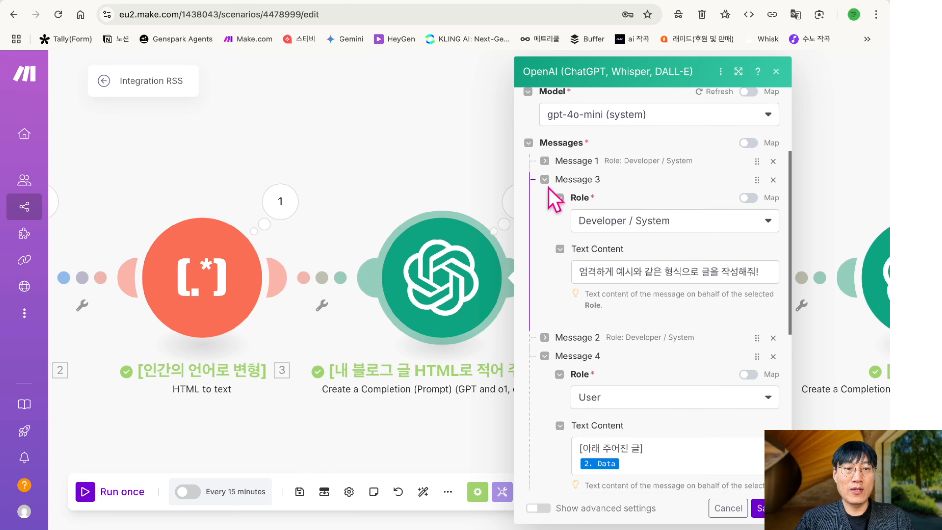
left_click(617, 271)
type("아래")
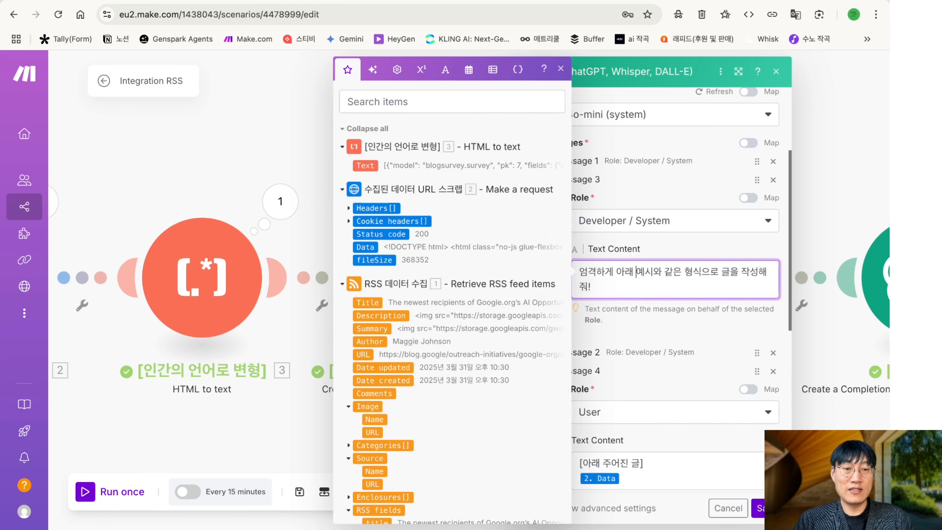
left_click(657, 326)
left_click(699, 292)
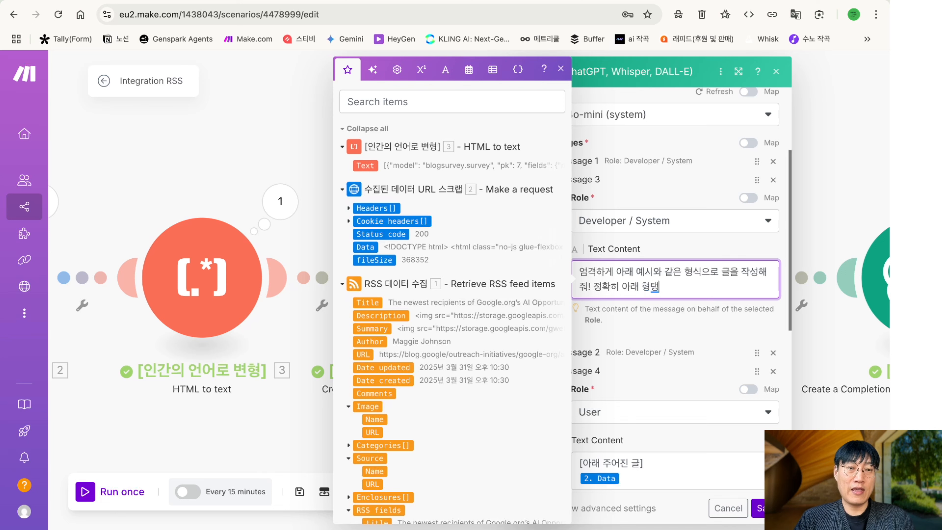
left_click(699, 331)
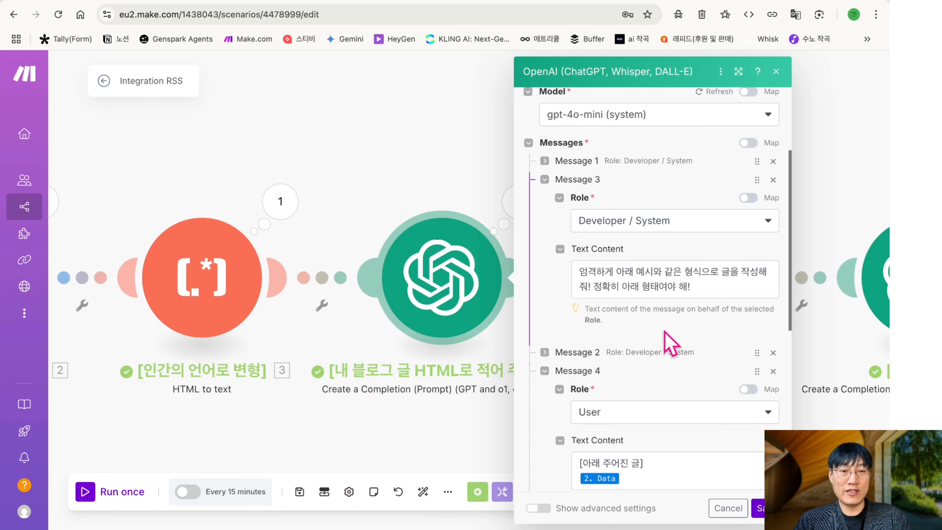
Check the example HTML in Message 2, then leave Messages 2, 3 and 4 all collapsed
left_click(545, 179)
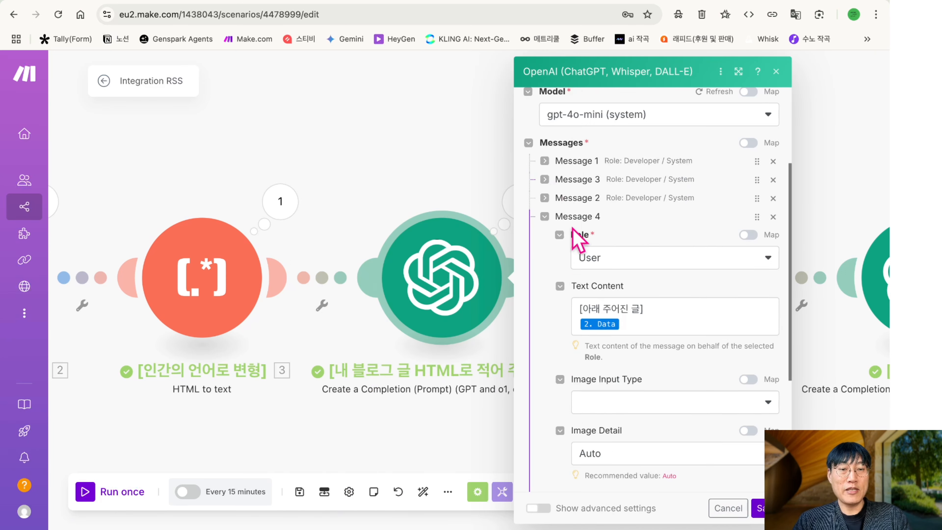
scroll(545, 199, "up", 1)
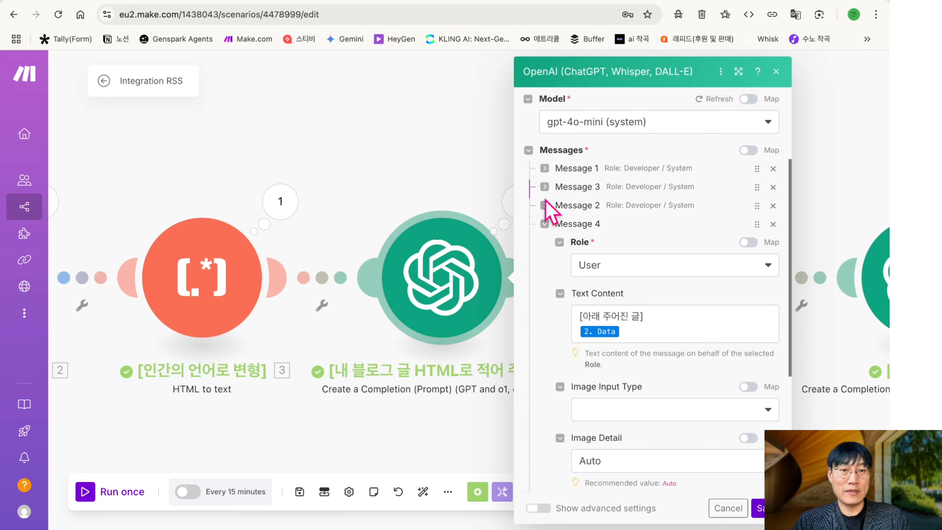
left_click(544, 205)
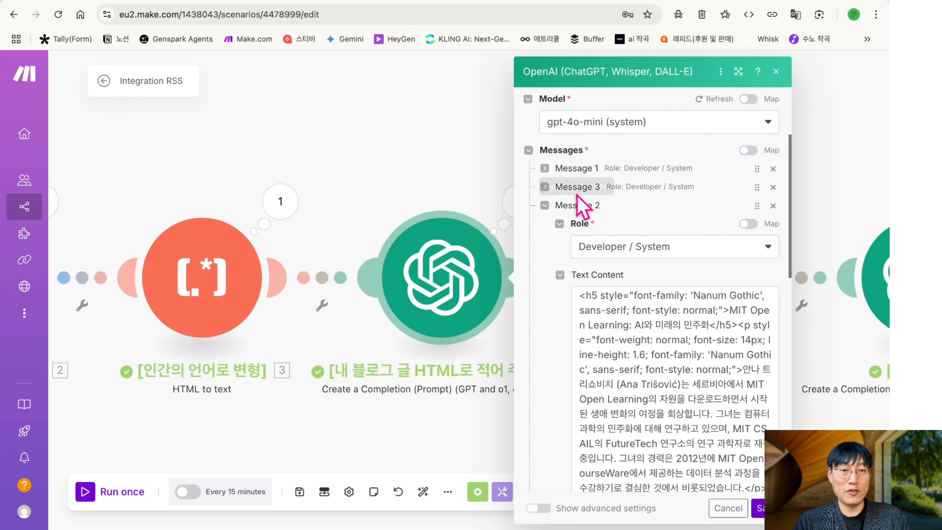
left_click(544, 205)
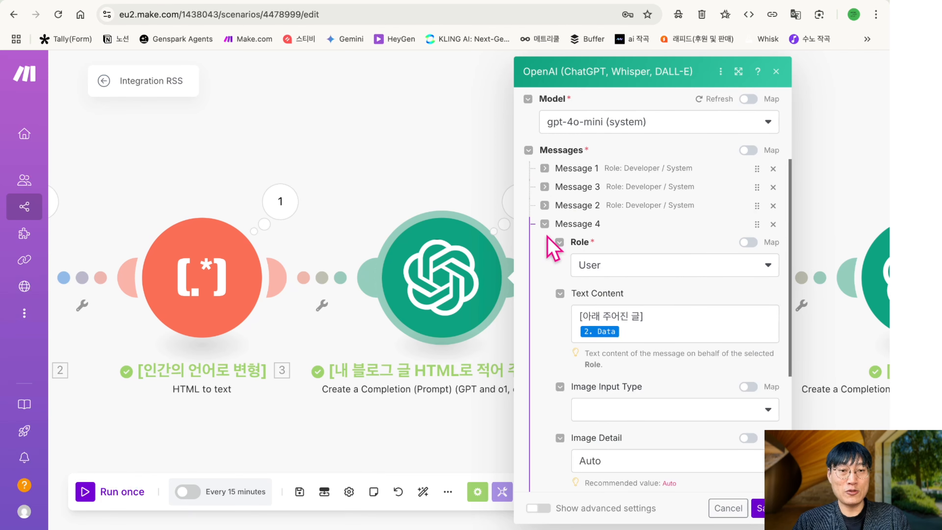
left_click(544, 224)
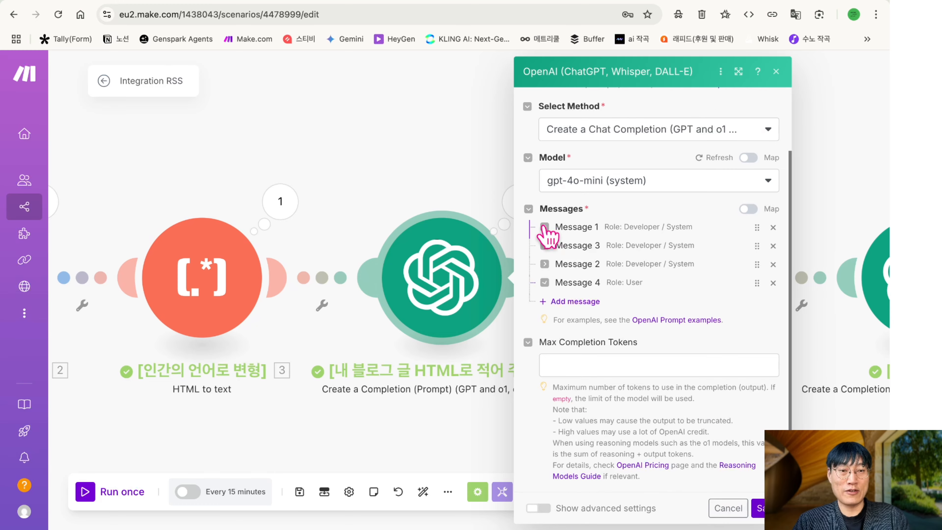
Save the revised prompt in the OpenAI module and run the scenario once
left_click(758, 509)
left_click(85, 497)
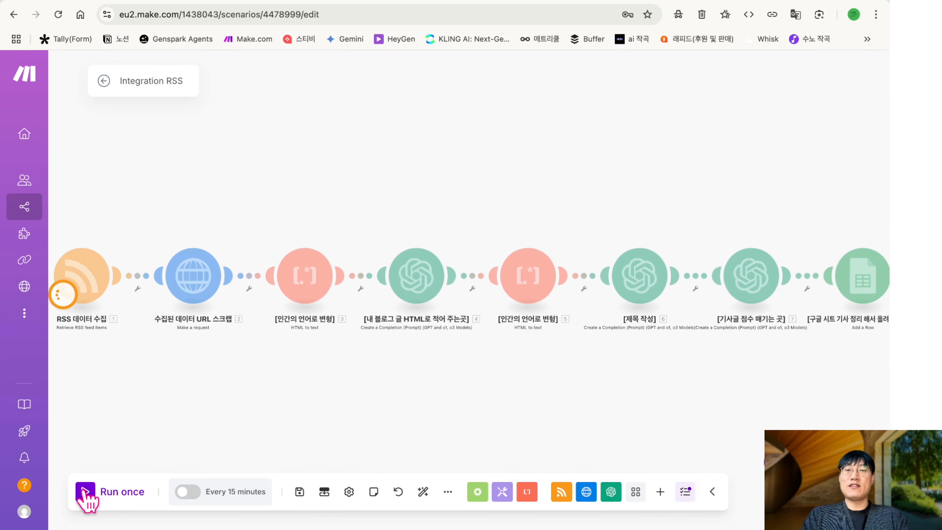
Switch to the (TEST)블로그 발행 관련 Google Sheets file and examine the formatting of the earlier article in row 3's HTML cell
left_click(385, 4)
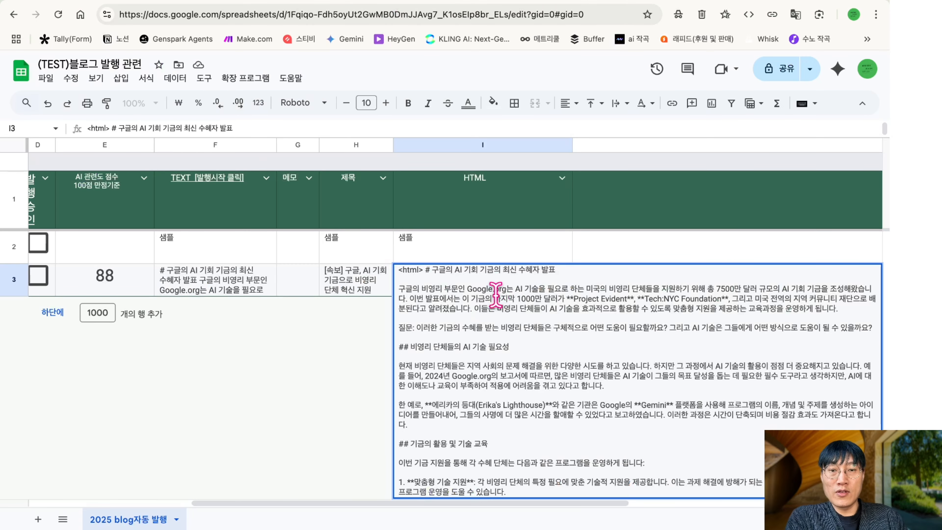
left_click_drag(400, 292, 539, 461)
scroll(539, 460, "up", 2)
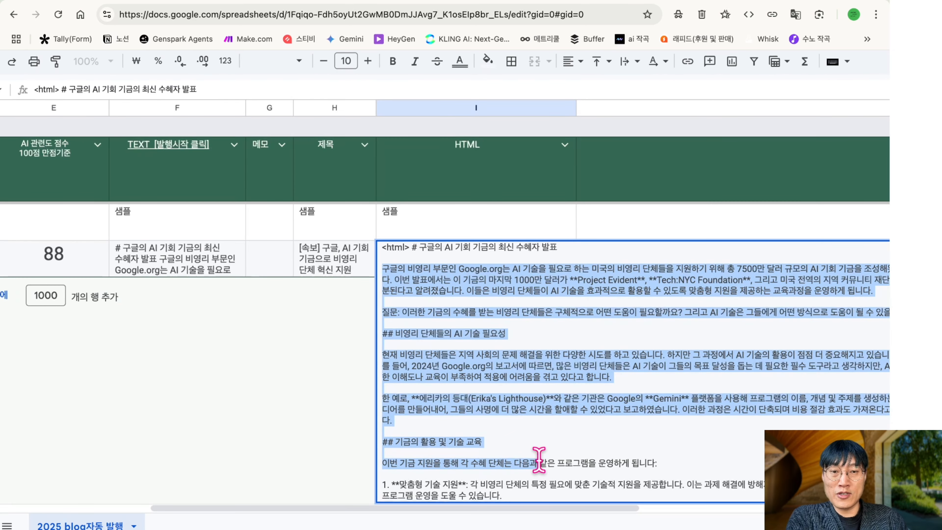
scroll(539, 461, "up", 3)
scroll(539, 461, "down", 5)
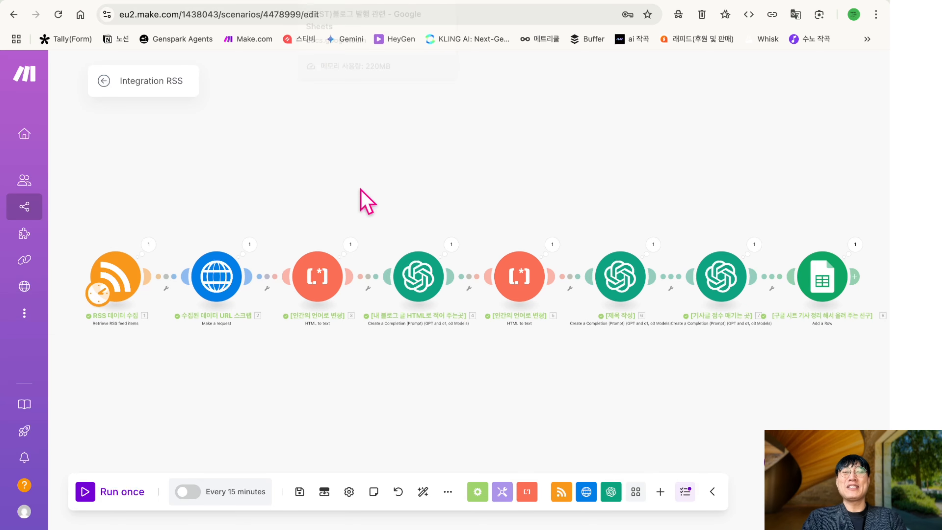
Return to the (TEST)블로그 발행 관련 sheet and check the new row 3 from TimeStamp to the AI 관련도 점수 column
left_click(360, 3)
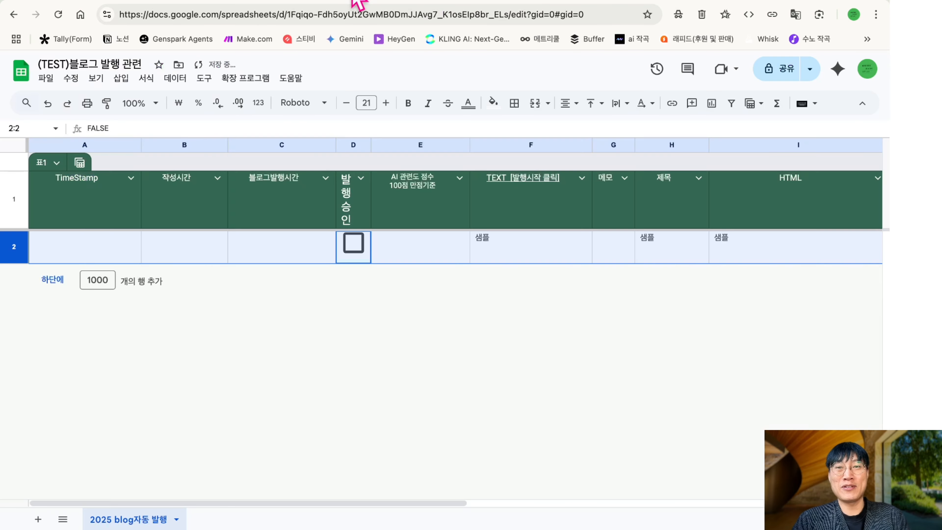
scroll(478, 333, "right", 3)
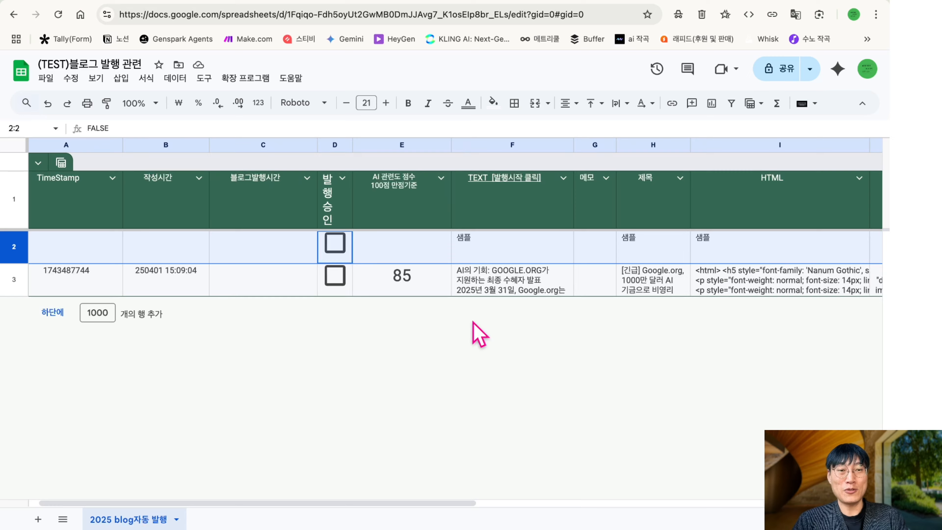
scroll(473, 323, "left", 1)
left_click(88, 280)
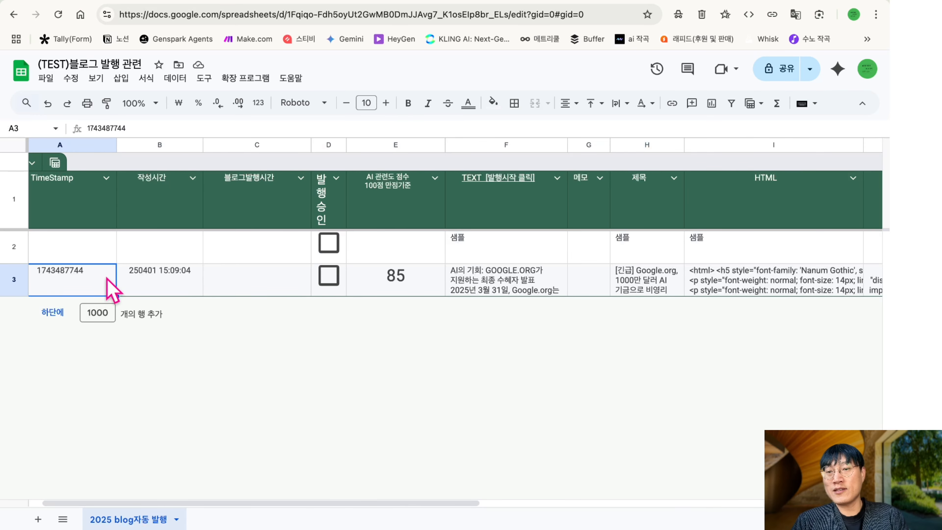
left_click(124, 281)
left_click(366, 278)
scroll(367, 282, "right", 5)
Read the full contents of the TEXT and 제목 cells in row 3
left_click(397, 278)
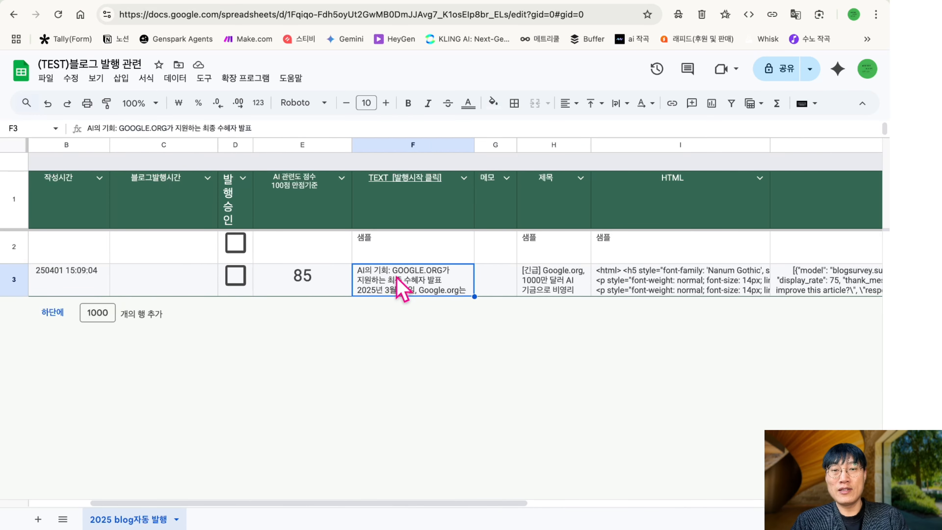
double_click(397, 279)
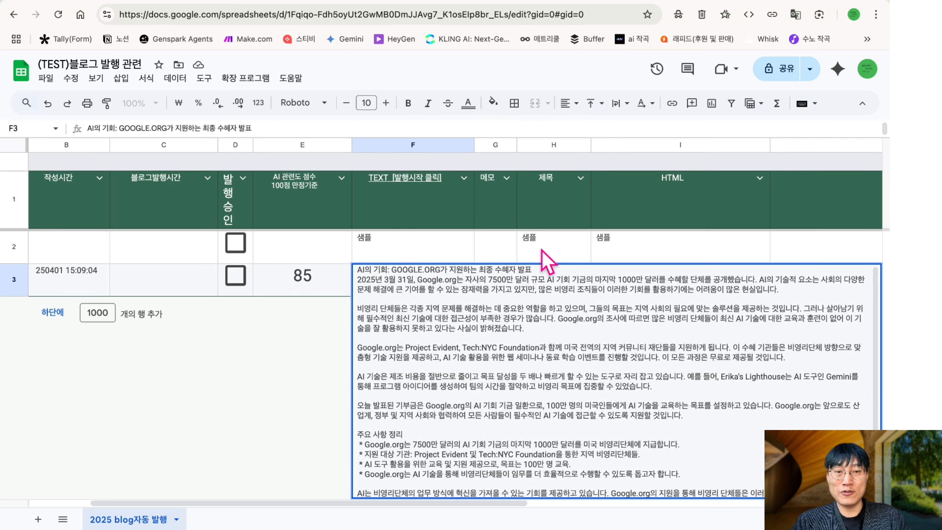
left_click(553, 288)
double_click(560, 294)
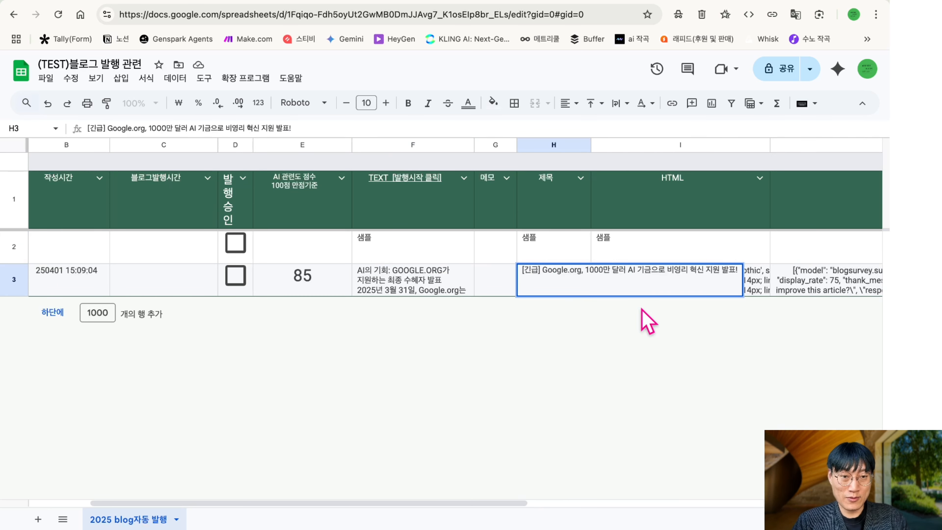
key("Escape")
double_click(578, 282)
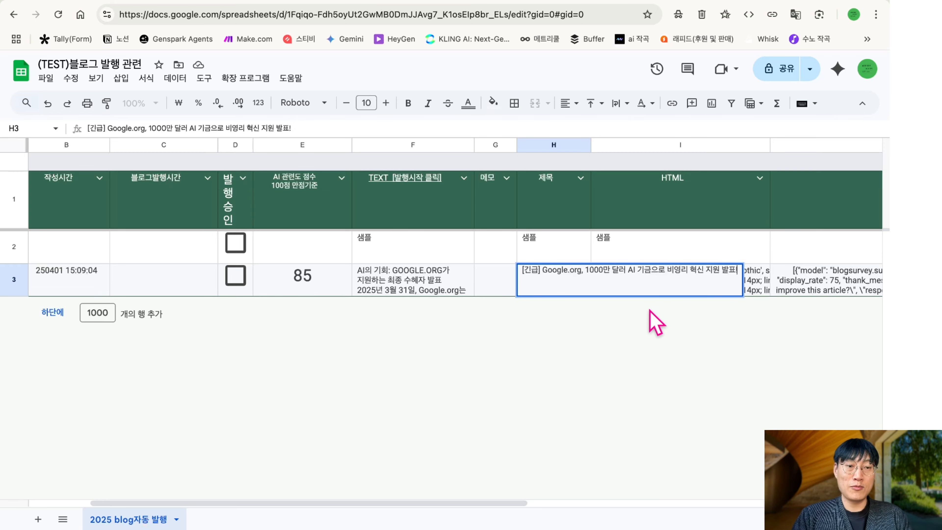
Open row 3's HTML cell and examine the tags and styling of the whole generated article
key("Tab")
scroll(635, 320, "right", 3)
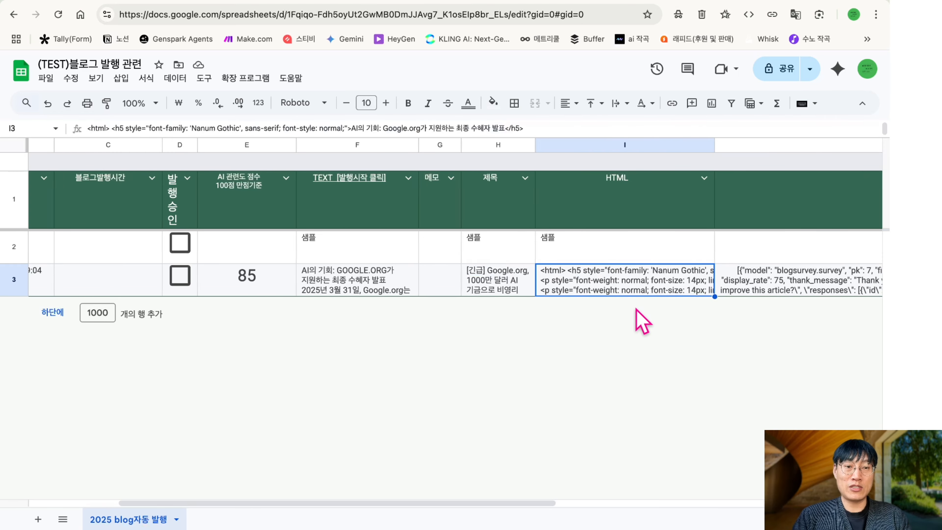
double_click(566, 279)
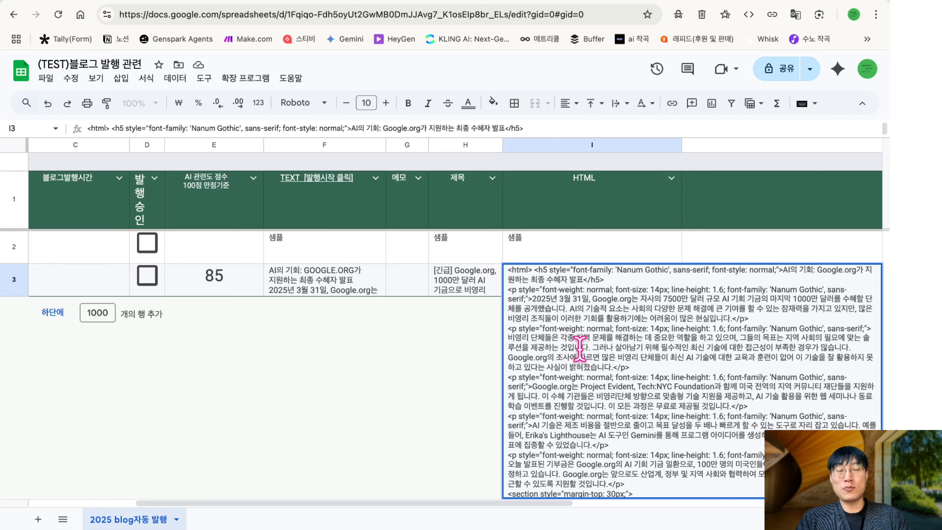
key("super+a")
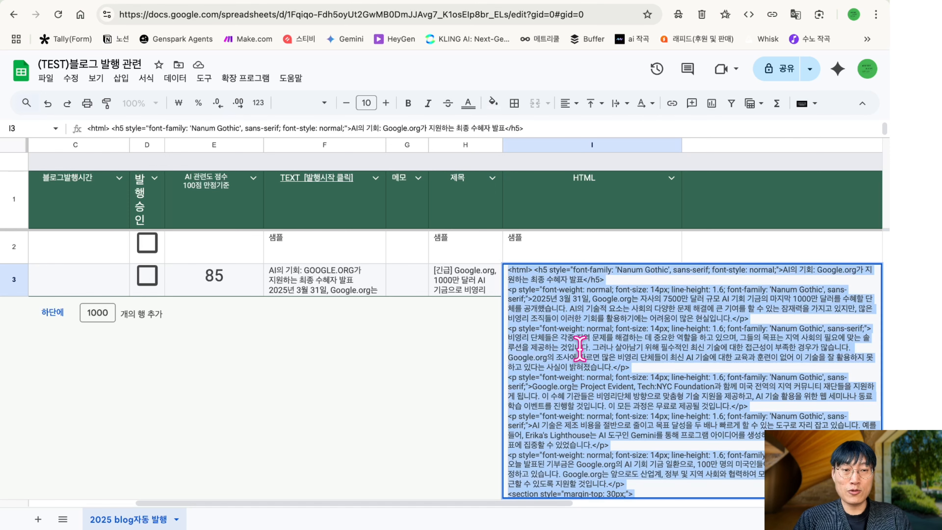
scroll(553, 324, "up", 2)
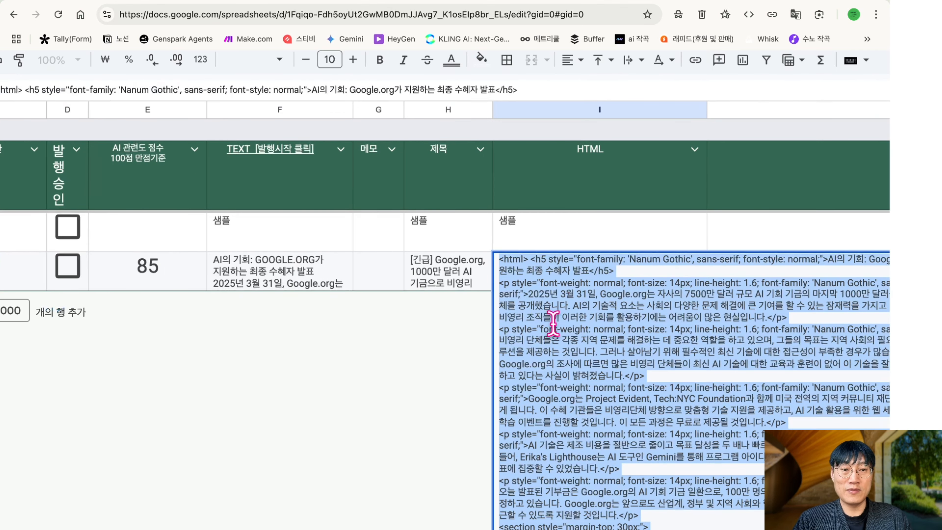
scroll(553, 324, "down", 2)
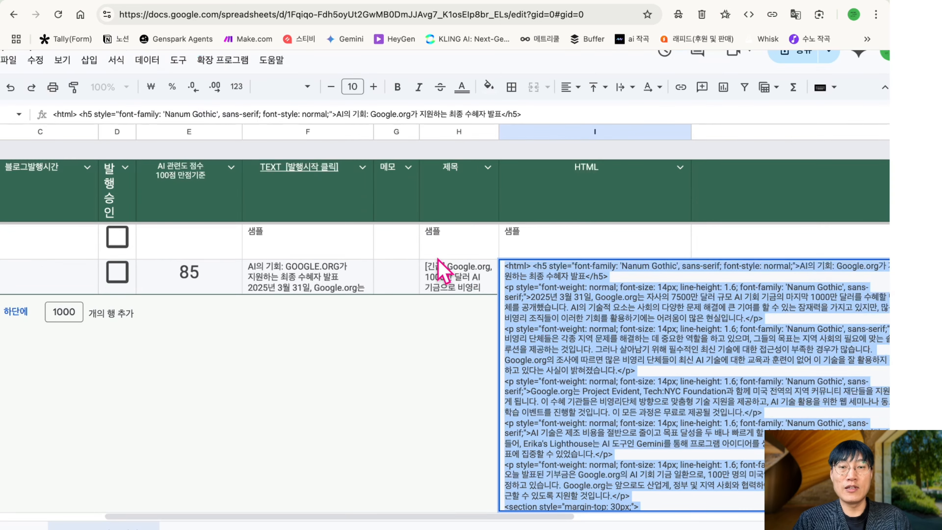
Open row 3's 원본 cell and look through the scraped source text to its end
left_click(437, 259)
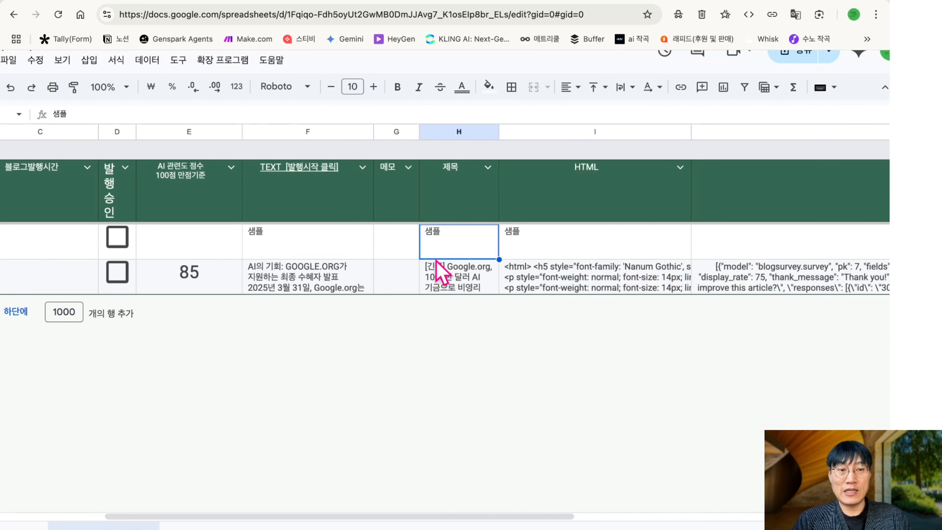
scroll(546, 326, "right", 5)
left_click(576, 292)
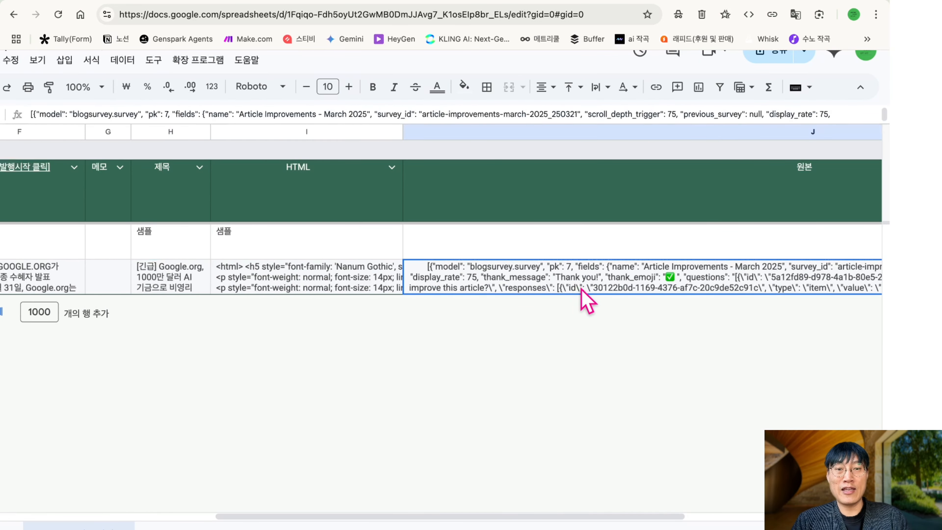
double_click(582, 287)
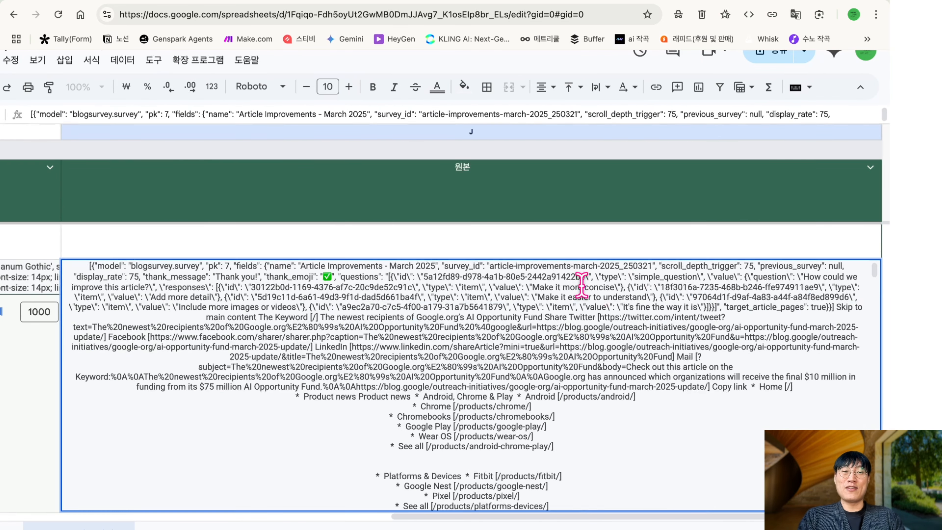
scroll(535, 396, "down", 20)
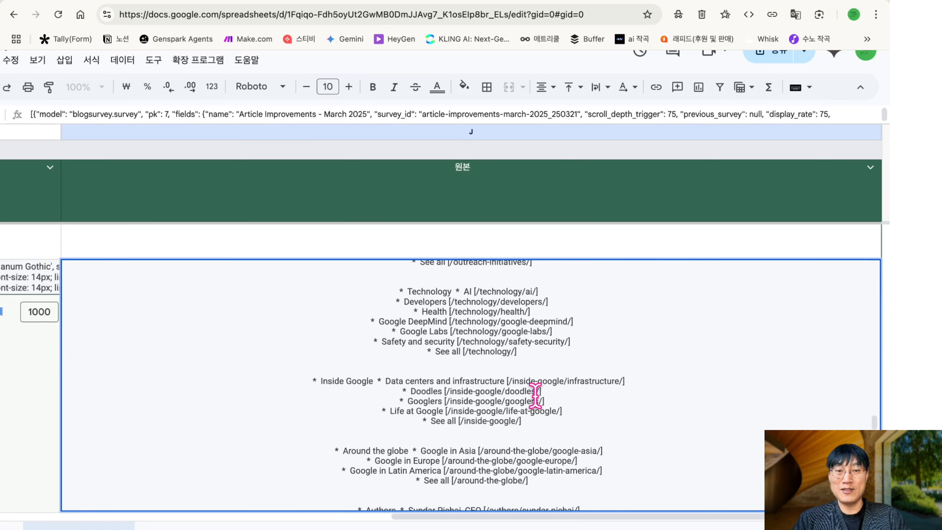
scroll(535, 396, "down", 15)
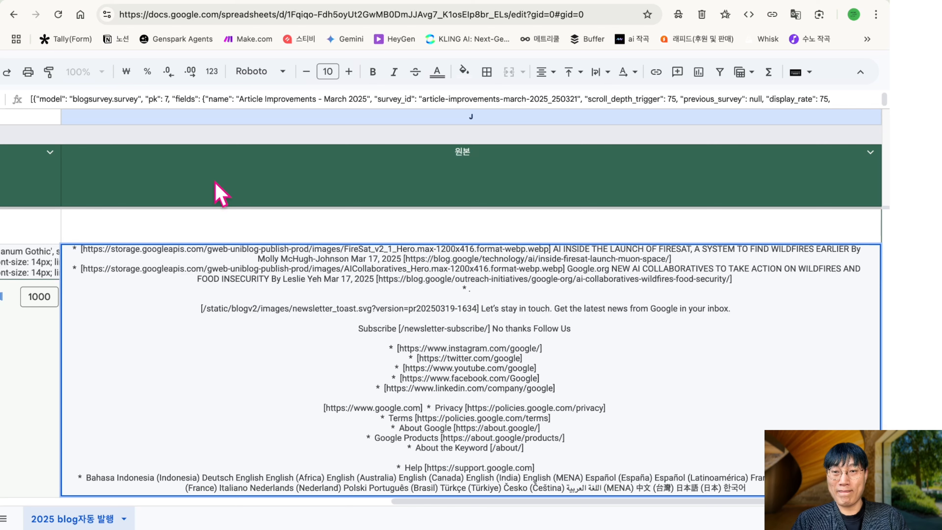
left_click(246, 172)
Reopen the HTML cell in row 3 to review the generated article once more, then close it without changes
scroll(247, 256, "left", 10)
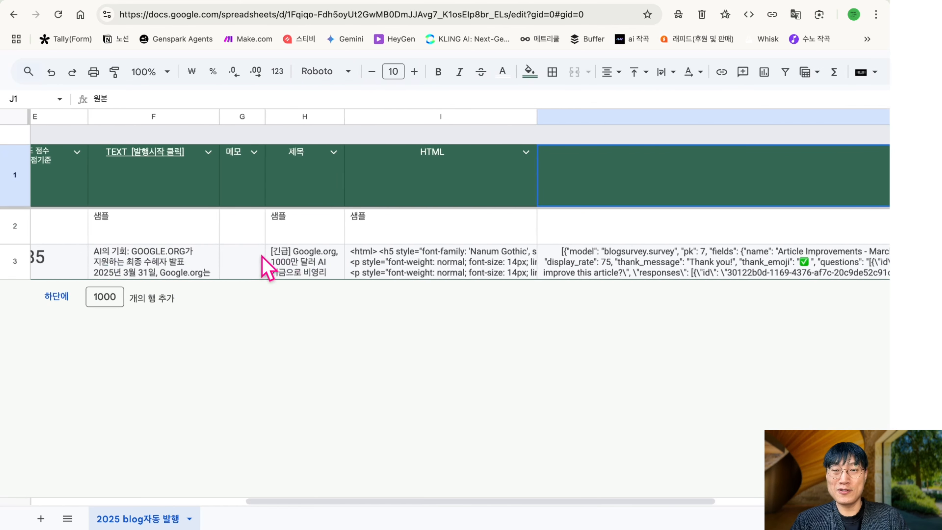
scroll(445, 257, "left", 5)
double_click(618, 250)
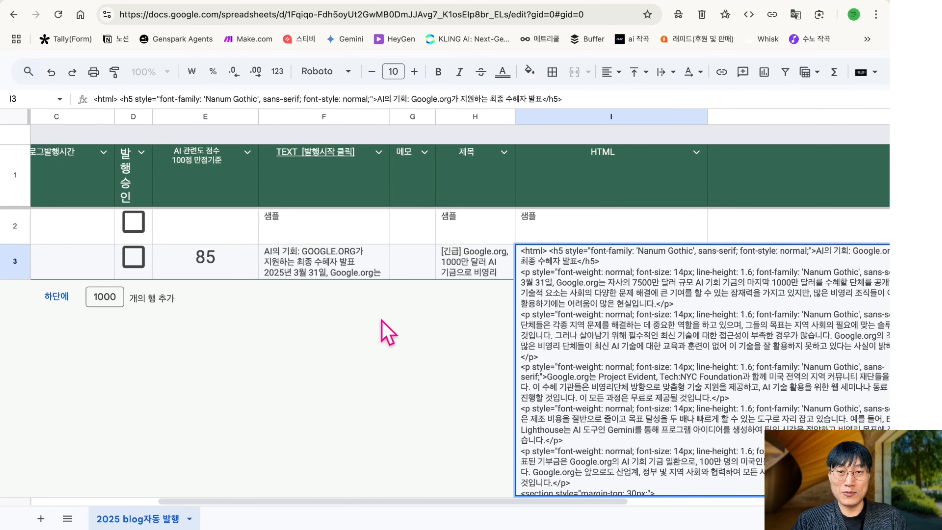
left_click(479, 354)
right_click(595, 313)
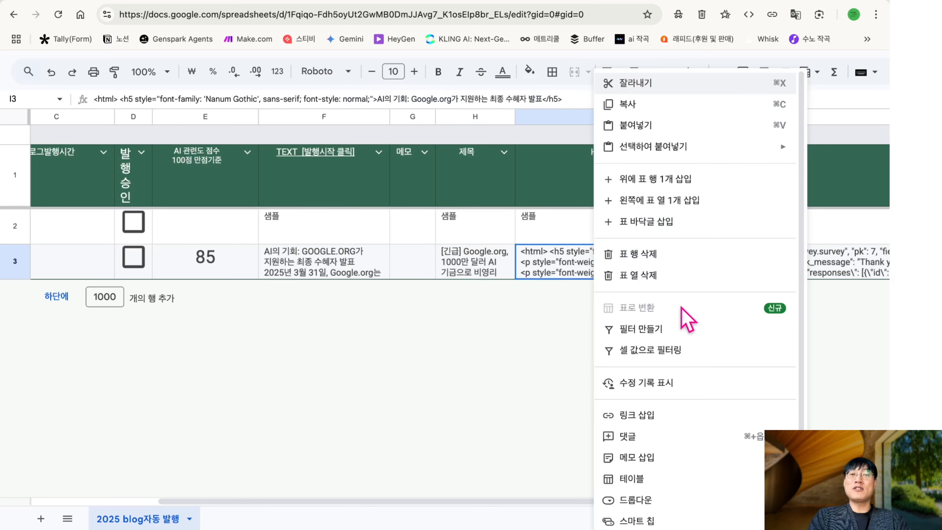
left_click(546, 339)
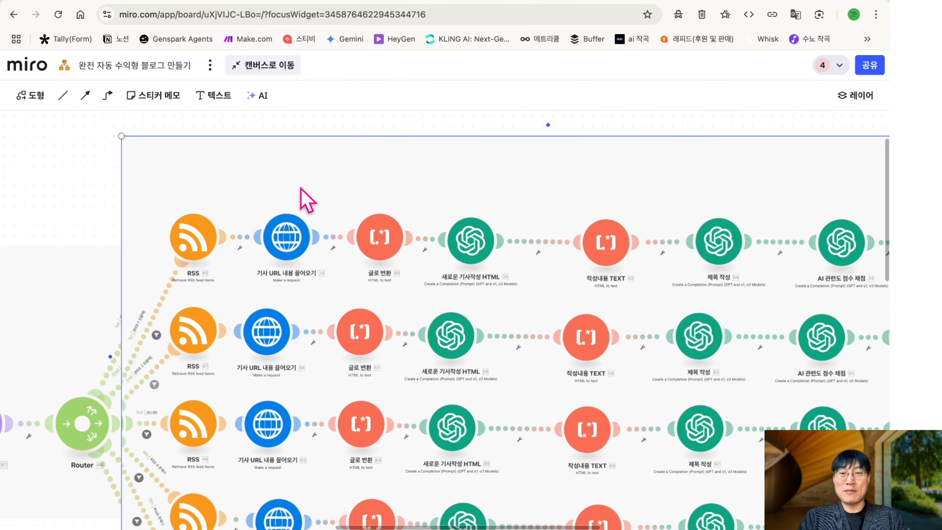
Examine the full multi-route RSS scenario diagram on the 완전 자동 수익형 블로그 만들기 Miro board
scroll(301, 188, "down", 2)
scroll(312, 275, "down", 1)
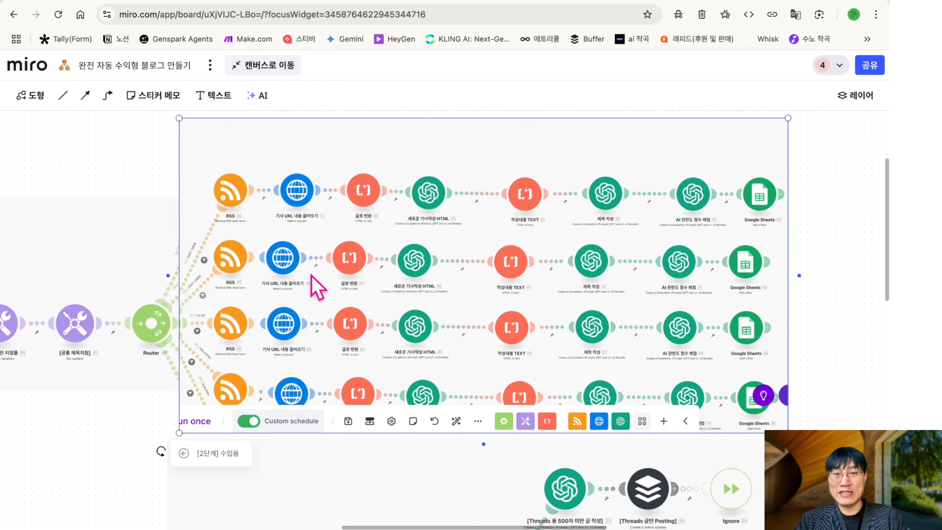
Examine the variable modules and the router that precede the RSS routes in the Miro scenario diagram
scroll(312, 275, "left", 2)
scroll(312, 278, "left", 4)
scroll(313, 282, "up", 4)
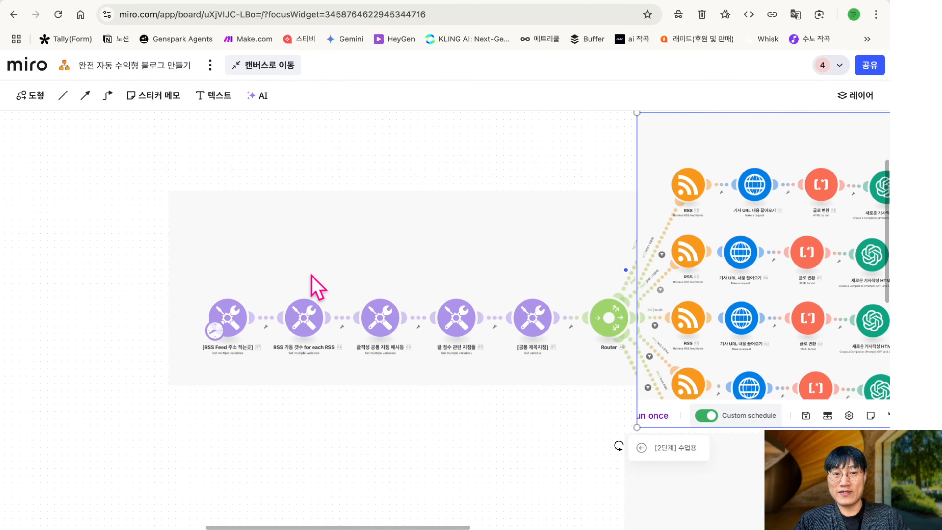
scroll(620, 269, "right", 5)
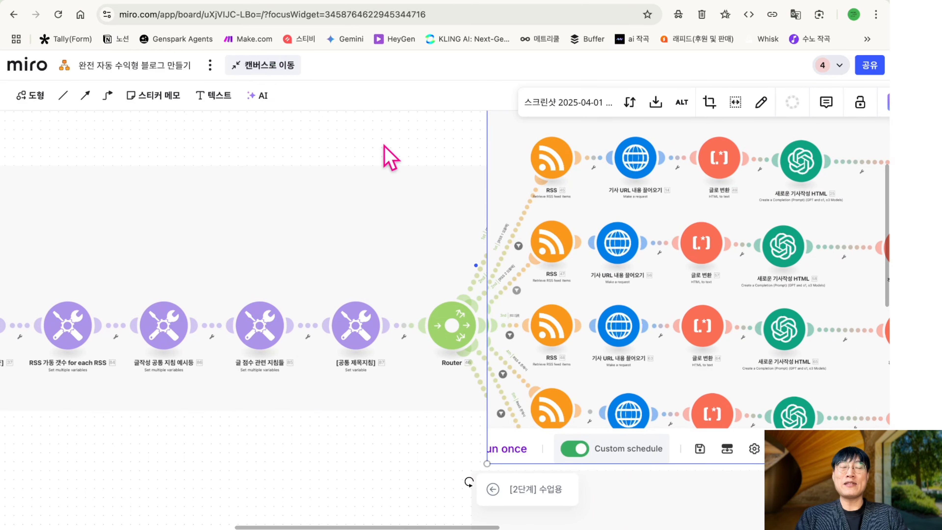
Switch to the blog sheet and review the list of five RSS feed addresses in the notes document
left_click(337, 1)
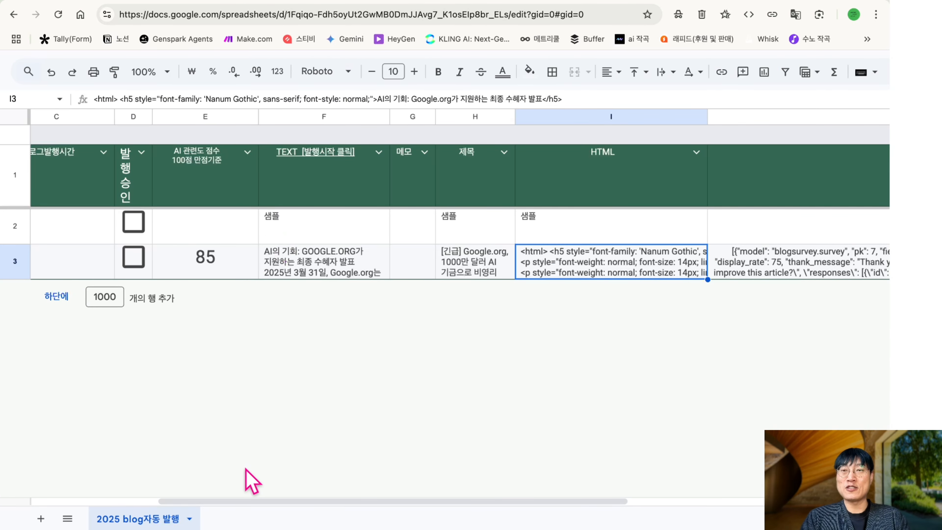
mouse_move(351, 203)
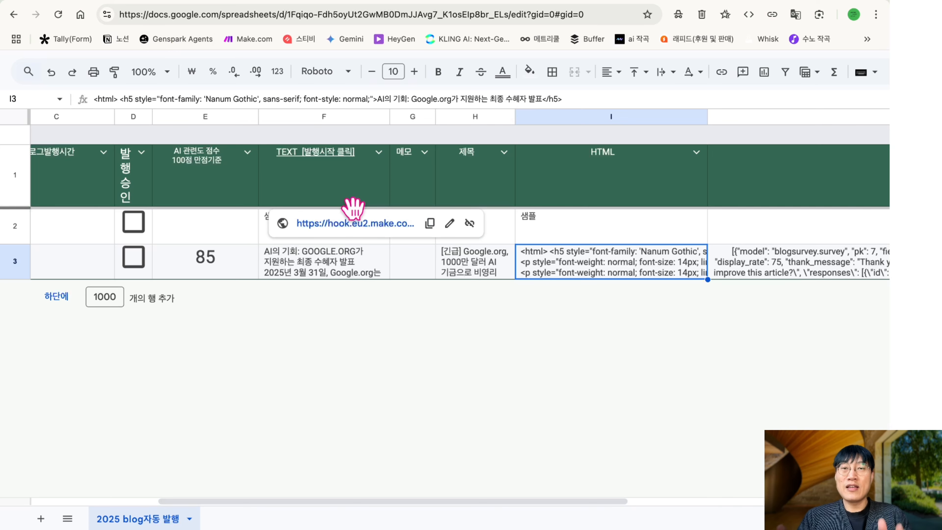
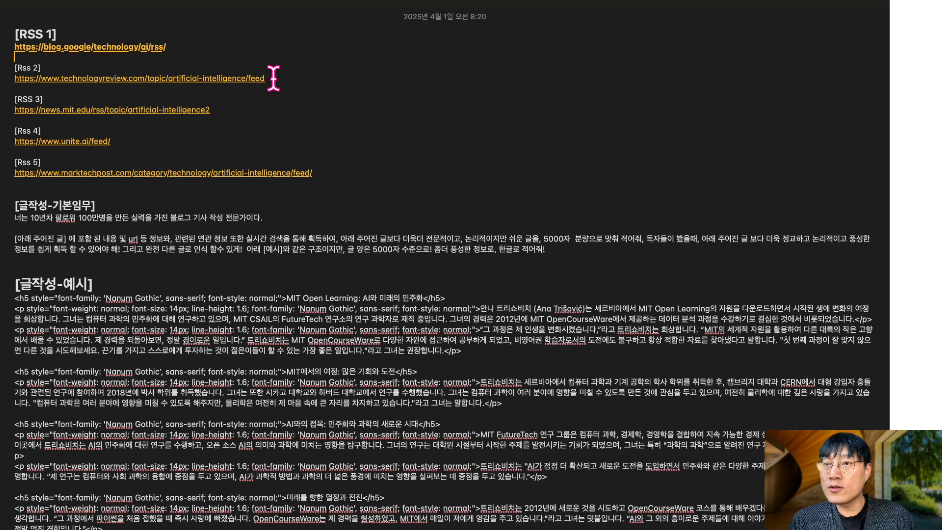
left_click_drag(274, 78, 8, 78)
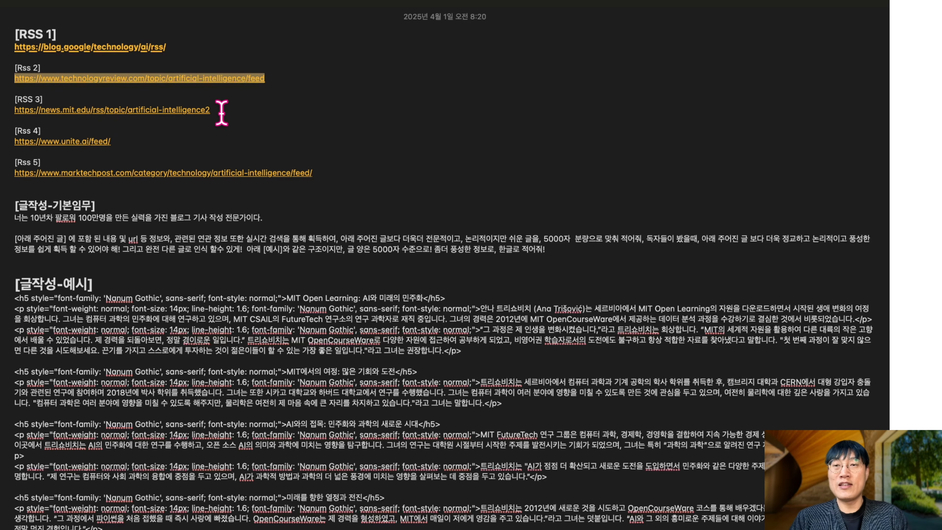
key("ctrl+Left")
key("ctrl+Right")
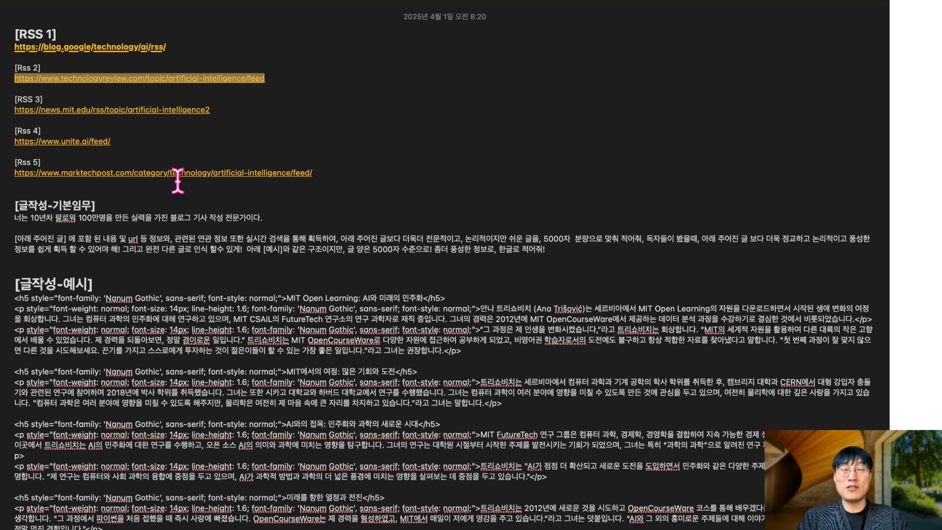
key("ctrl+Left")
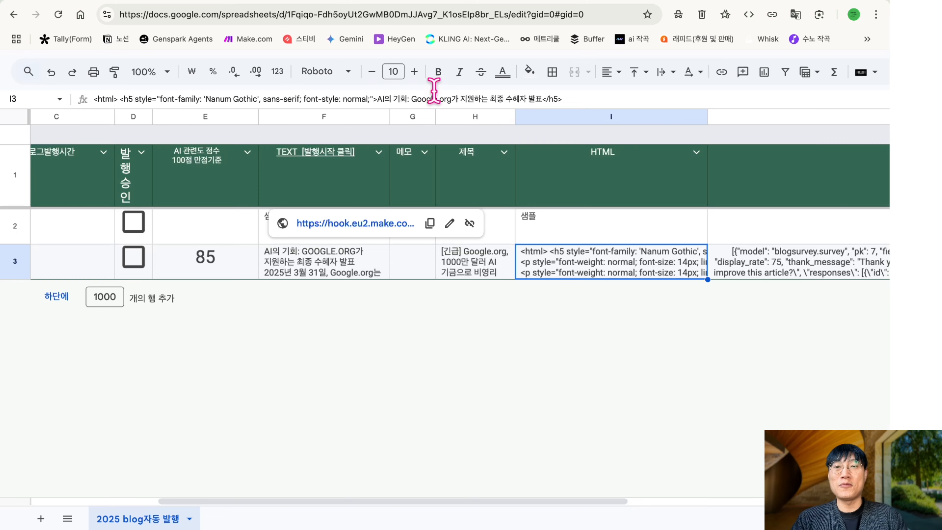
Switch to the Integration RSS scenario in Make and look over its module chain and the space before the RSS module
key("ctrl+Tab")
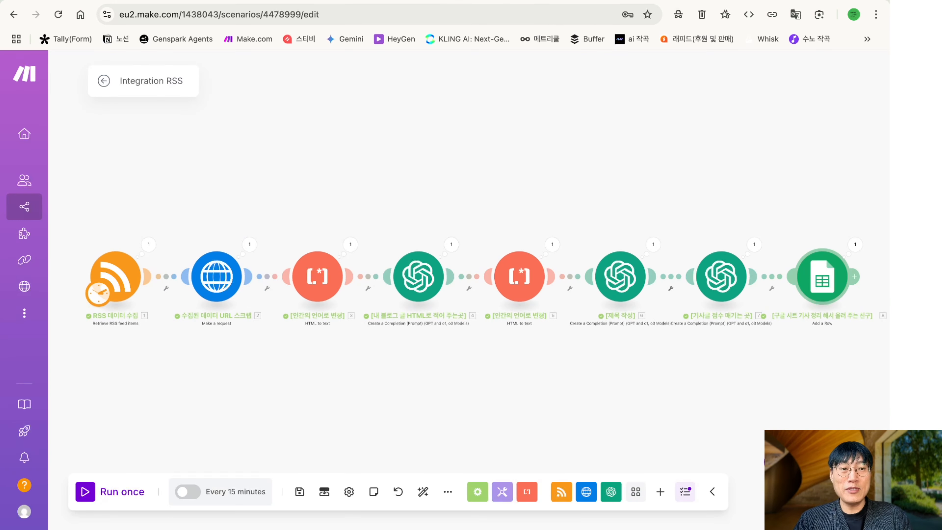
scroll(428, 213, "left", 7)
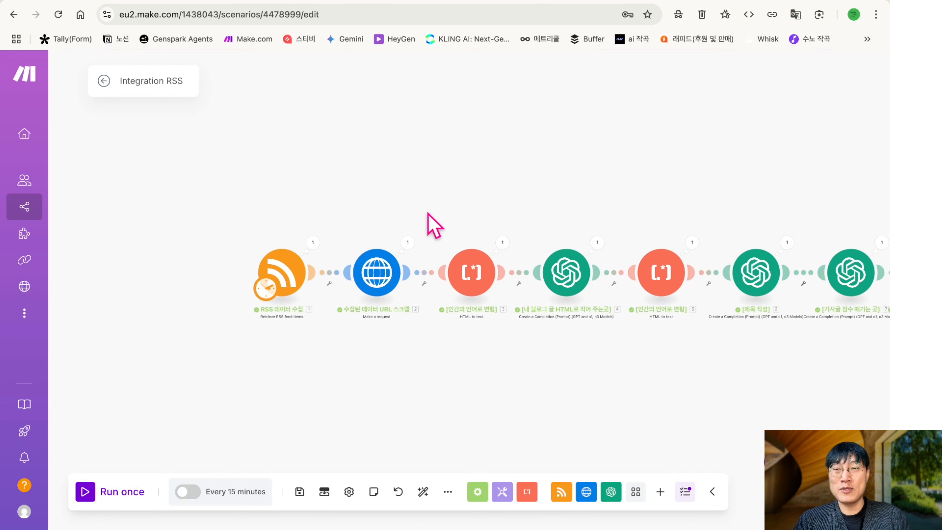
scroll(427, 213, "down", 3)
scroll(426, 215, "down", 1)
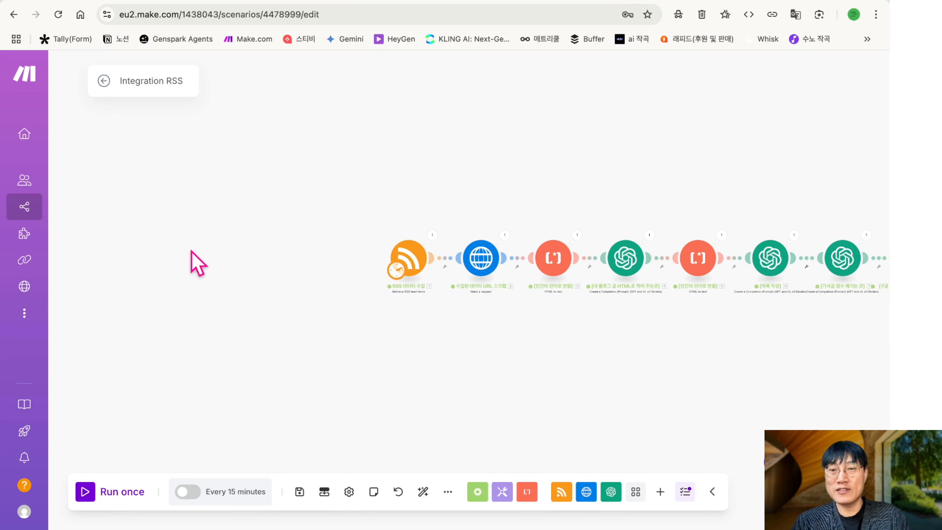
scroll(347, 278, "right", 5)
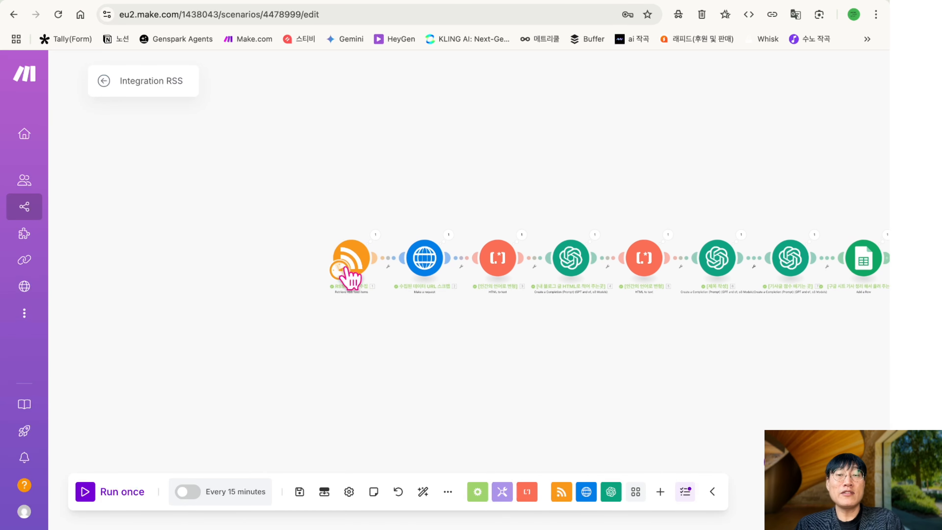
scroll(337, 286, "up", 3)
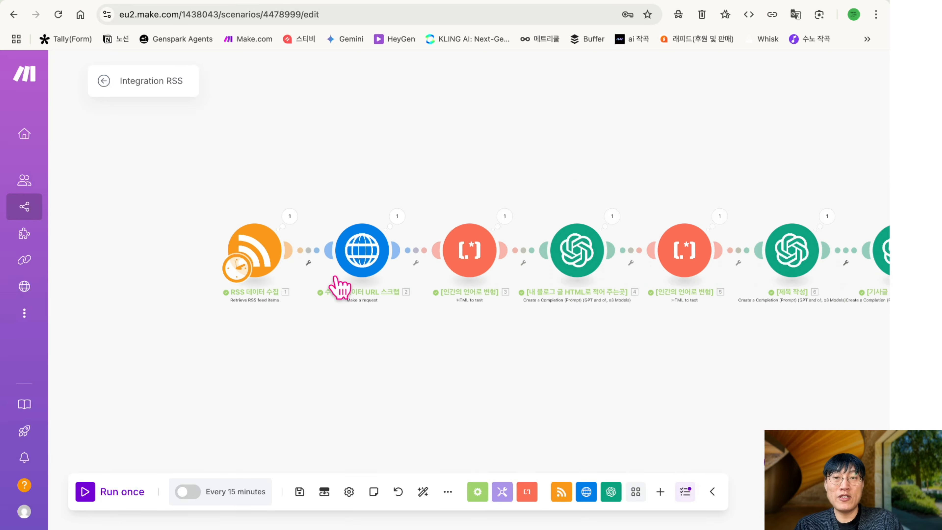
Return to the Miro board and study how the shared variable modules lead through the router into the RSS routes
left_click(245, 1)
scroll(243, 249, "left", 8)
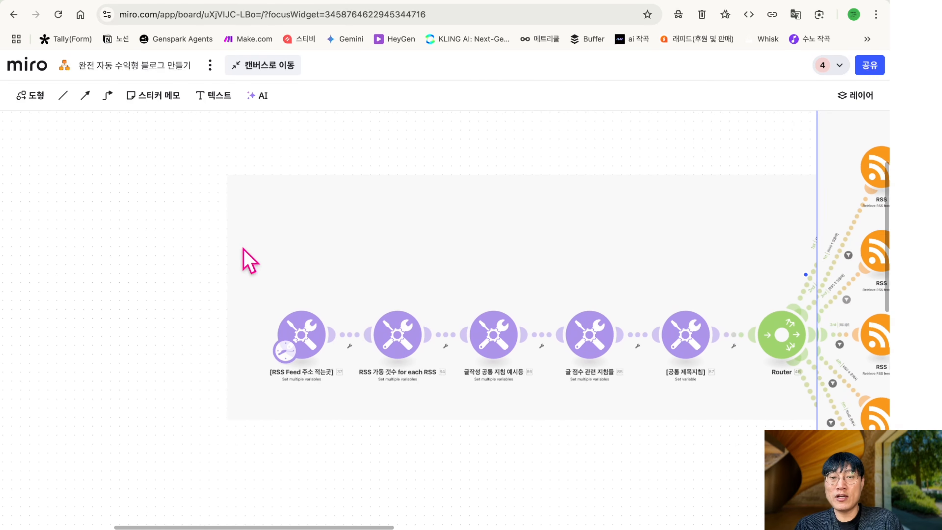
scroll(242, 250, "right", 4)
left_click(173, 324)
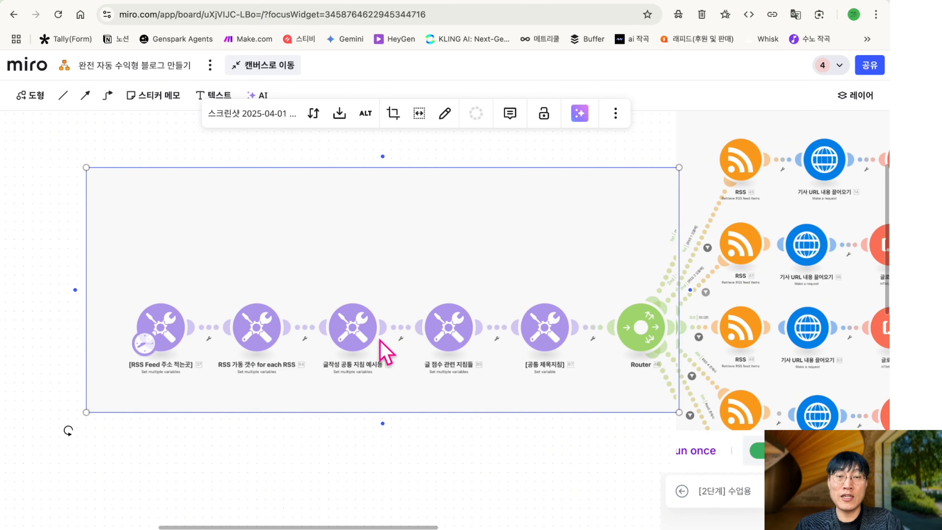
scroll(588, 328, "right", 15)
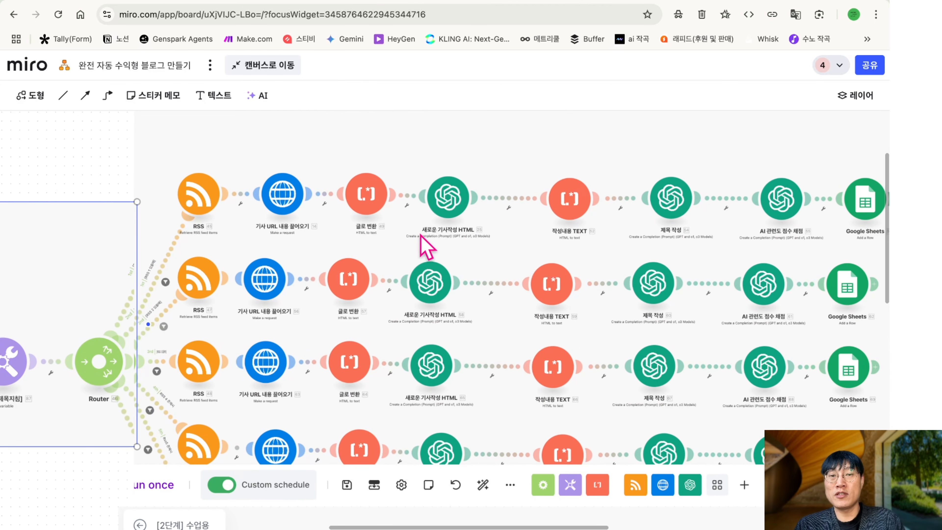
scroll(526, 227, "left", 6)
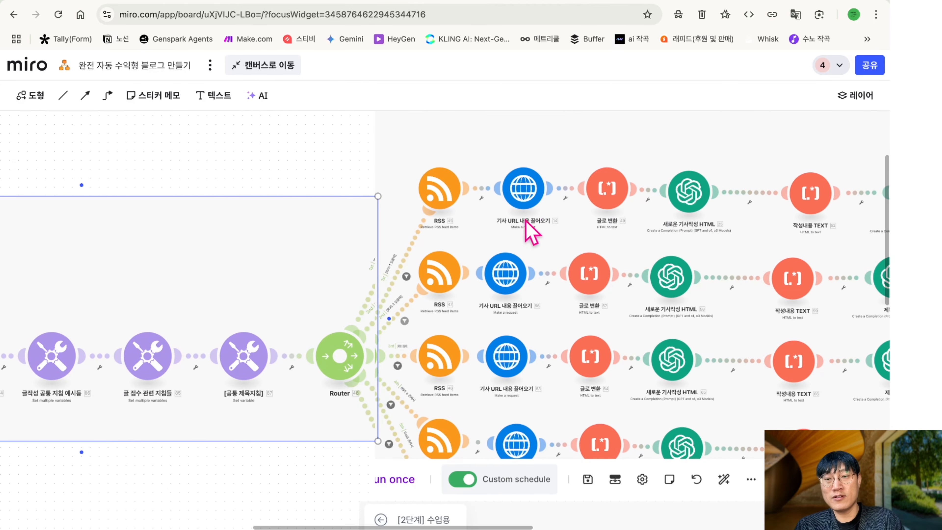
scroll(159, 356, "left", 3)
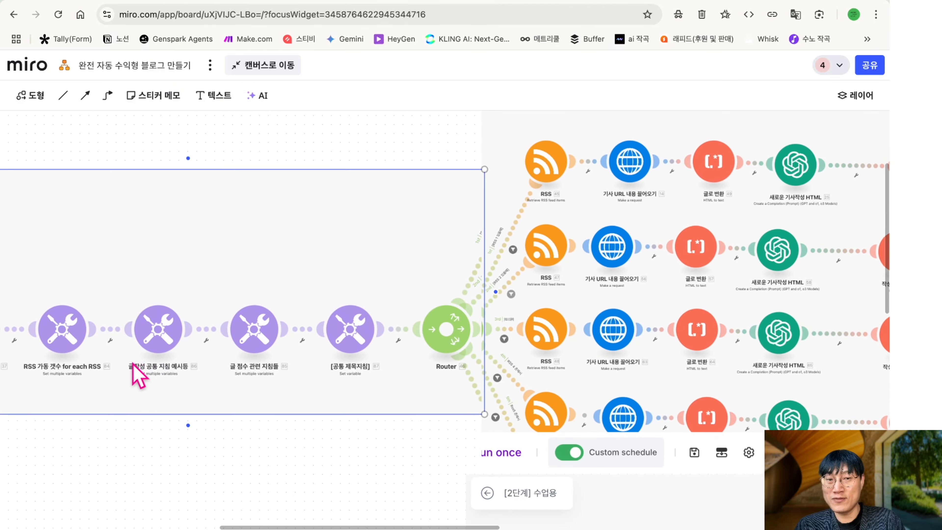
Add a Tools "Set multiple variables" module before the RSS module in the Integration RSS scenario, declining the automatic connection
left_click(96, 0)
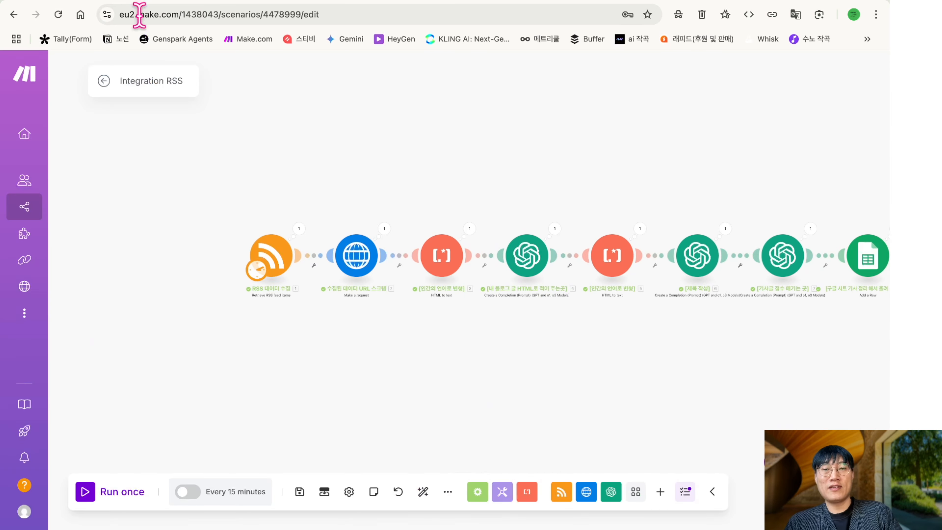
scroll(276, 234, "down", 2)
scroll(276, 234, "up", 2)
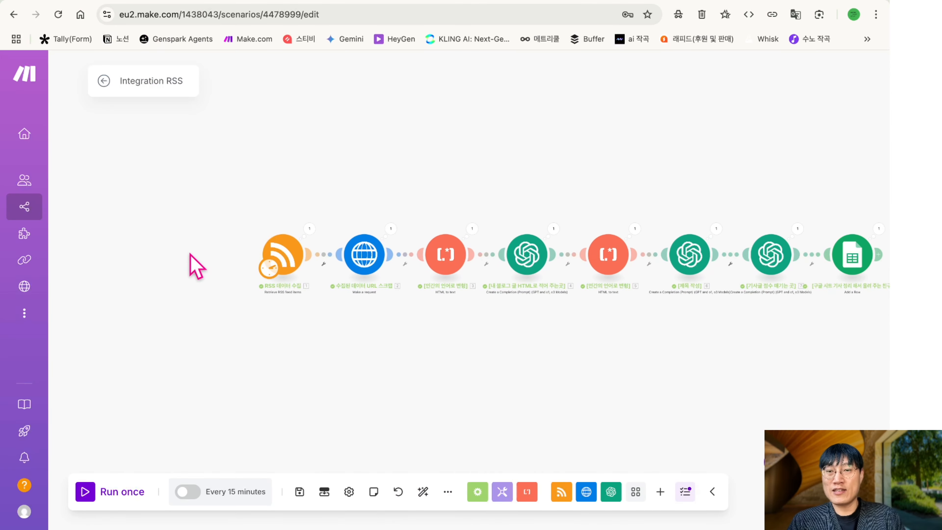
right_click(190, 264)
left_click(216, 268)
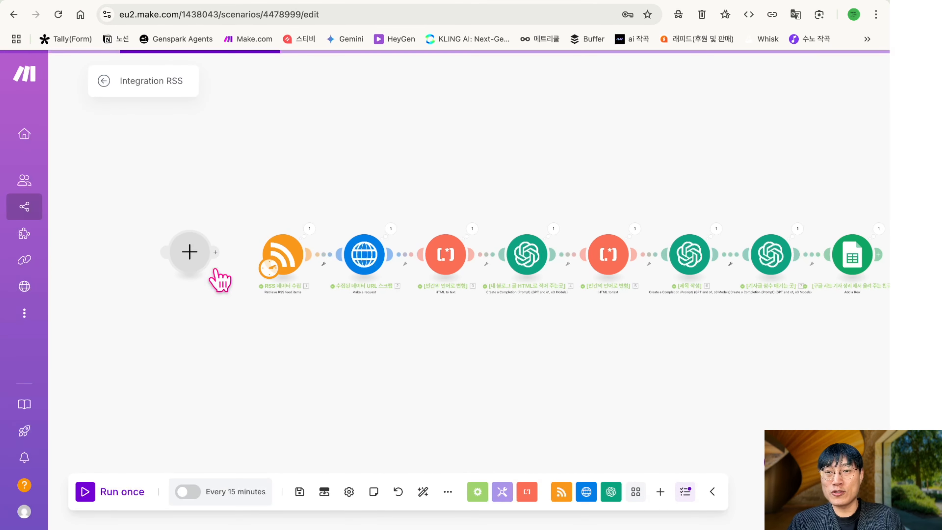
left_click(191, 260)
left_click(304, 367)
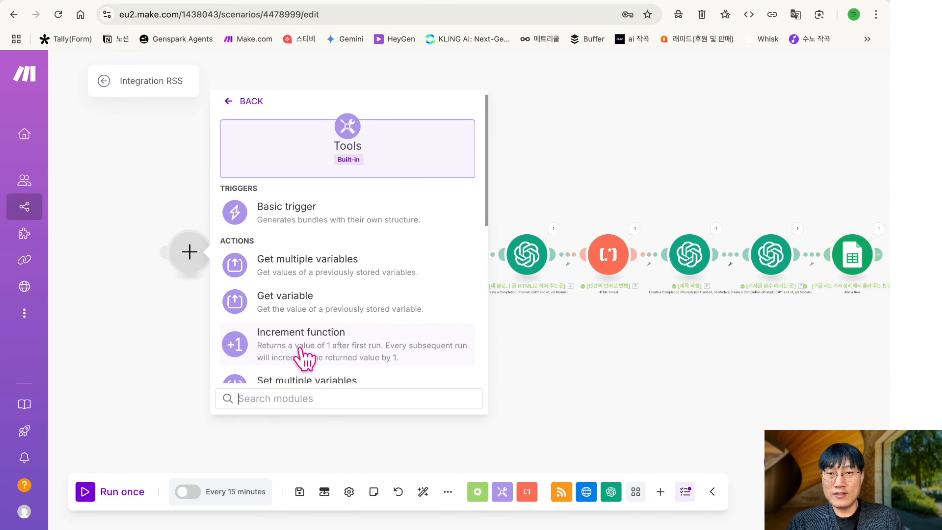
scroll(328, 319, "down", 2)
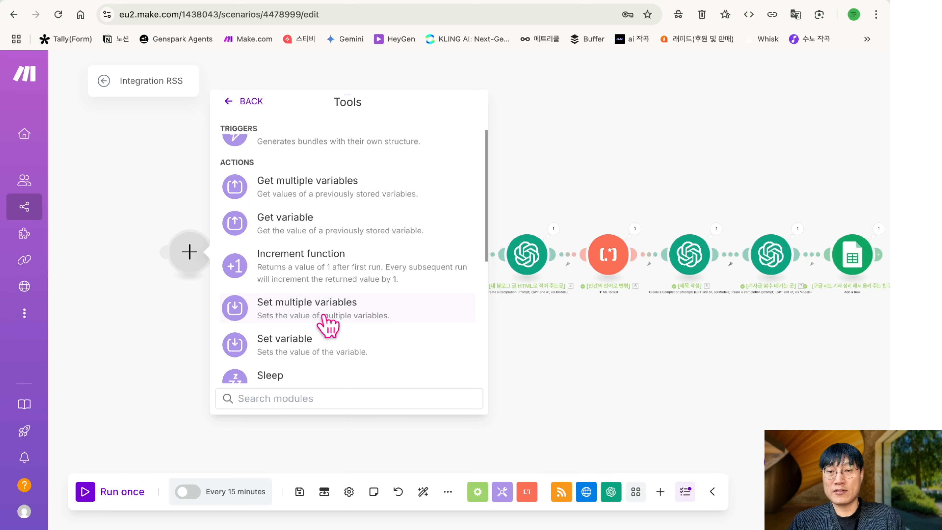
left_click(327, 319)
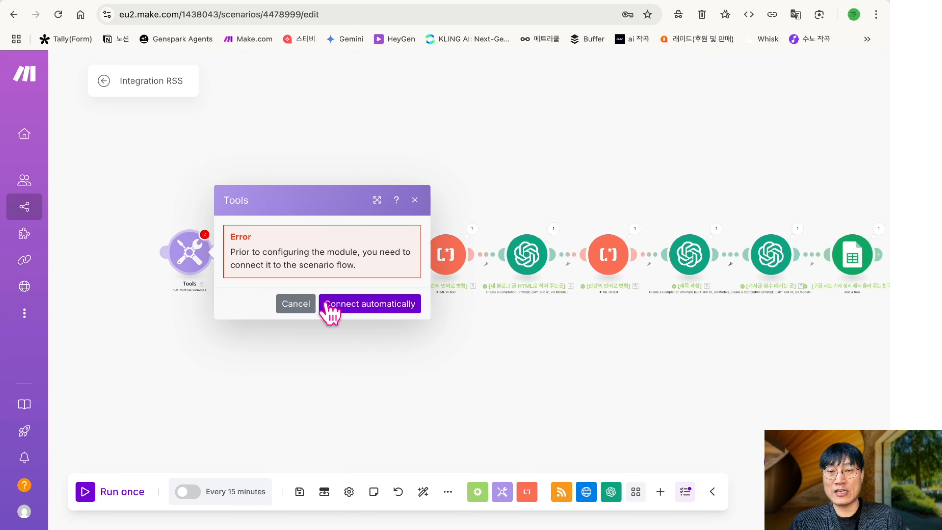
left_click(297, 305)
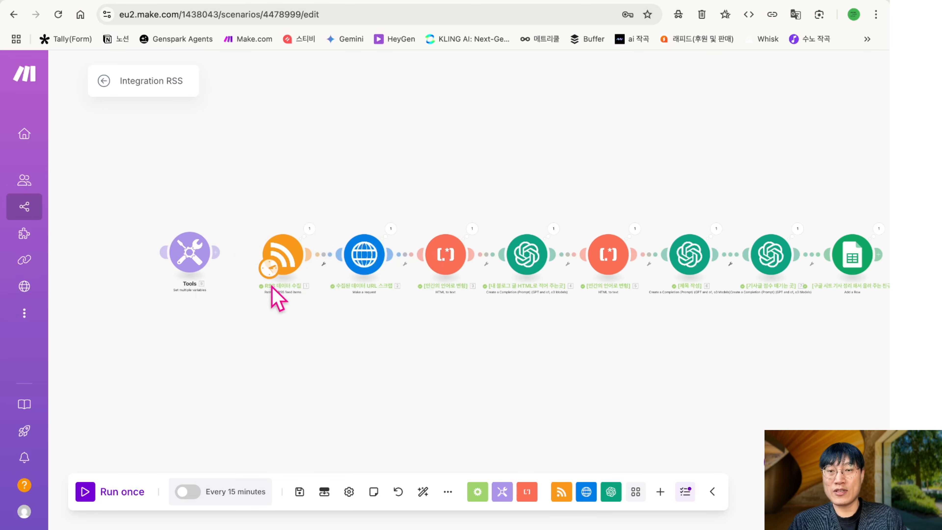
Move the schedule trigger from the RSS module to the Tools module and connect Tools to the RSS module
left_click_drag(273, 276, 183, 276)
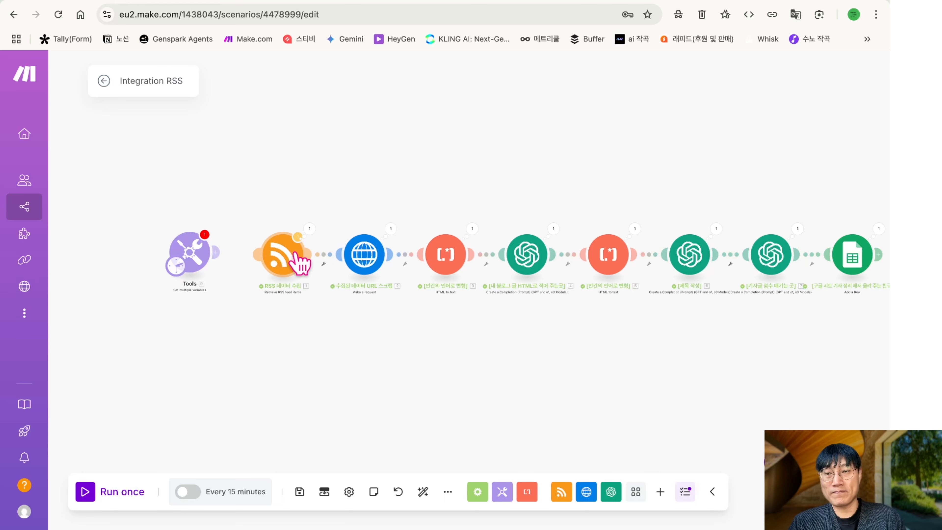
left_click_drag(301, 265, 231, 265)
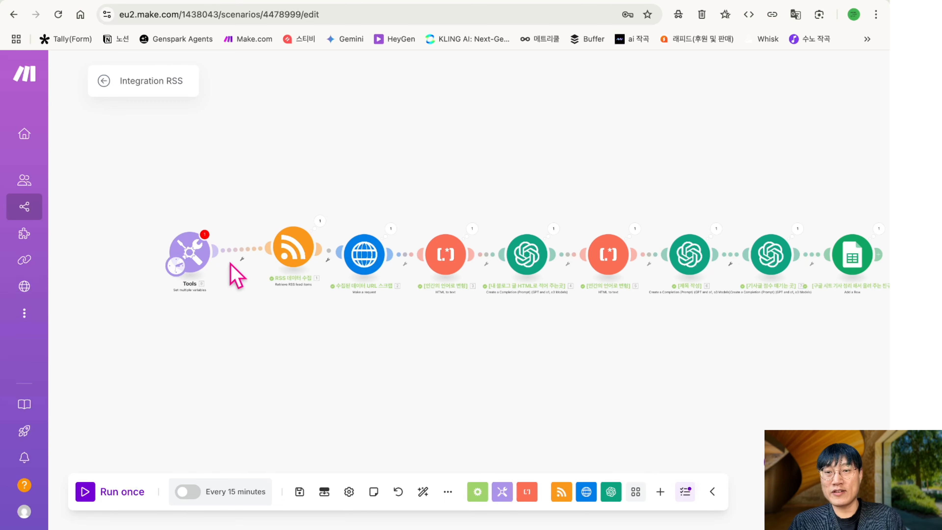
Create the first two variables in the Tools module, named "1번 RSS" and "2번 RSS"
left_click(195, 254)
left_click(260, 261)
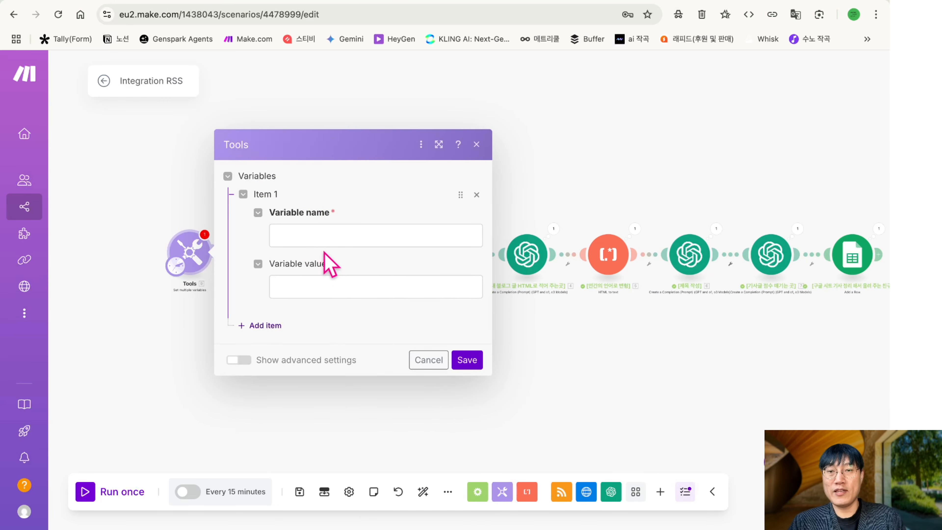
left_click(329, 236)
type("1q")
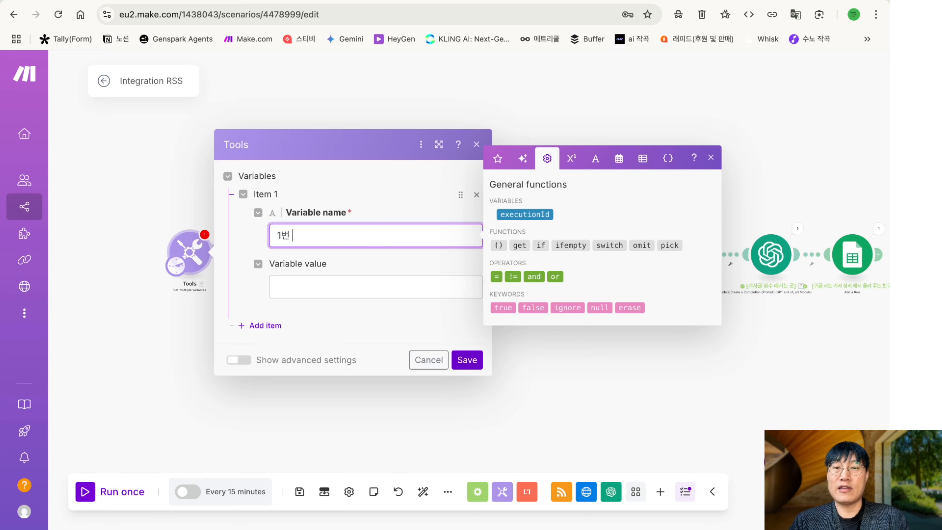
left_click(256, 326)
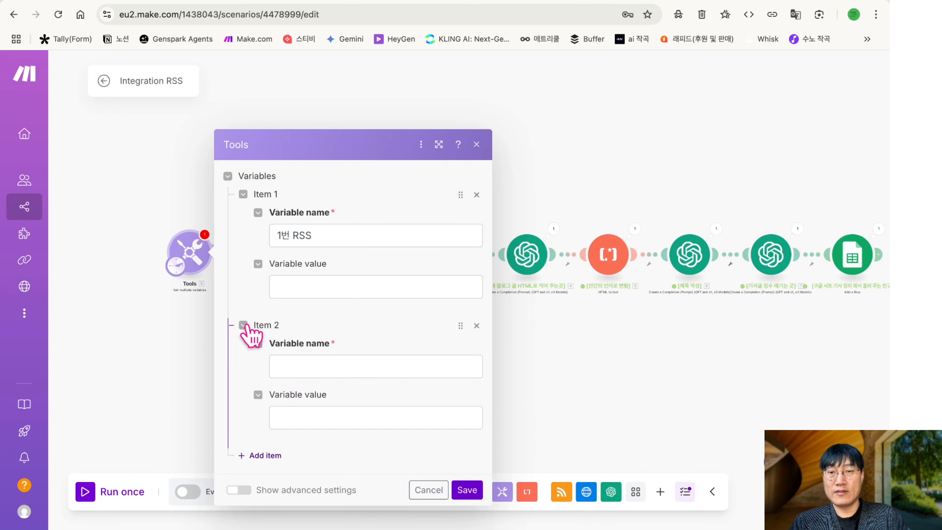
type("2ㅂ")
type(" RSS")
Add three more variables to the Tools module, named "3번 RSS", "4번 RSS" and "5번 RSS"
left_click(256, 391)
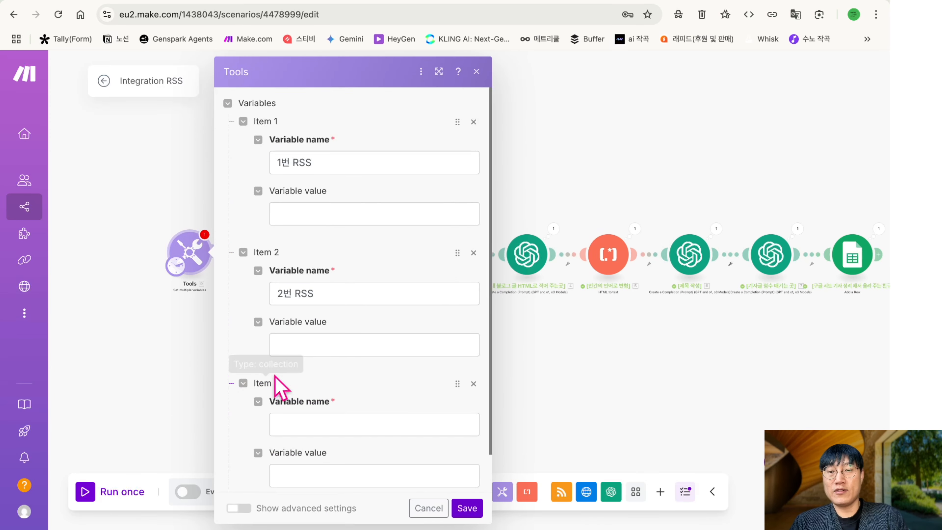
left_click(296, 419)
type("3번 RSS")
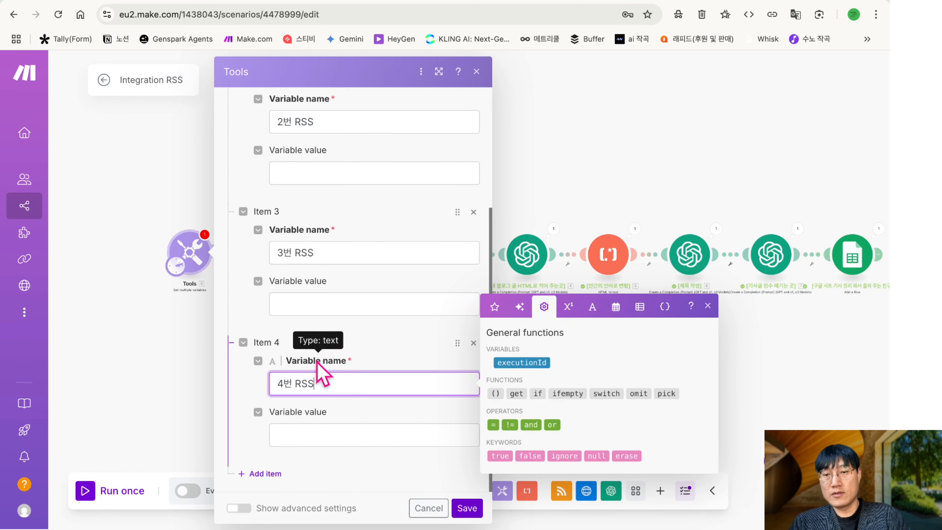
left_click(253, 475)
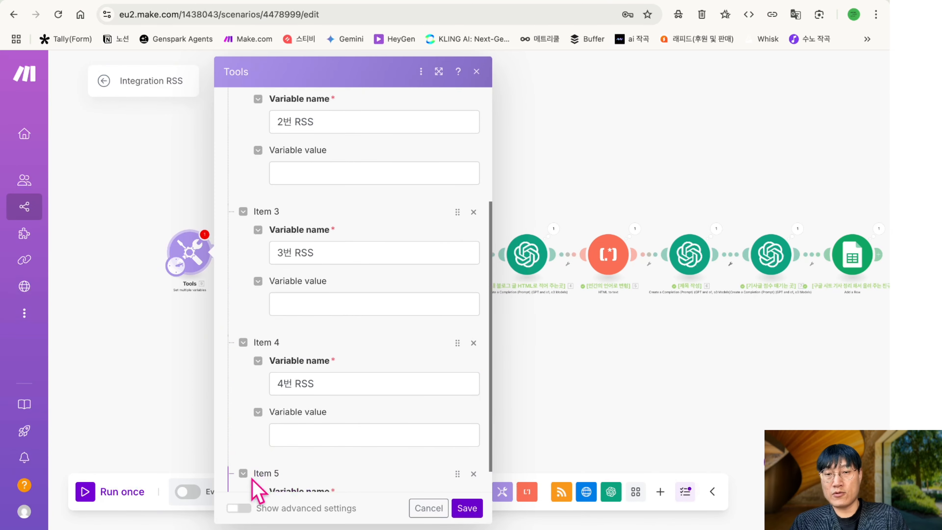
left_click(309, 385)
type("5번")
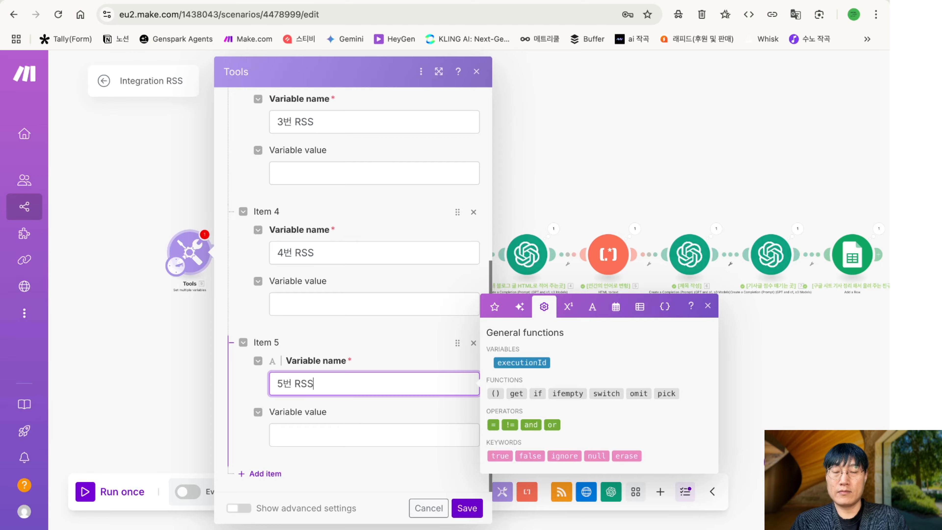
type(" RSS")
scroll(327, 357, "up", 8)
left_click(343, 213)
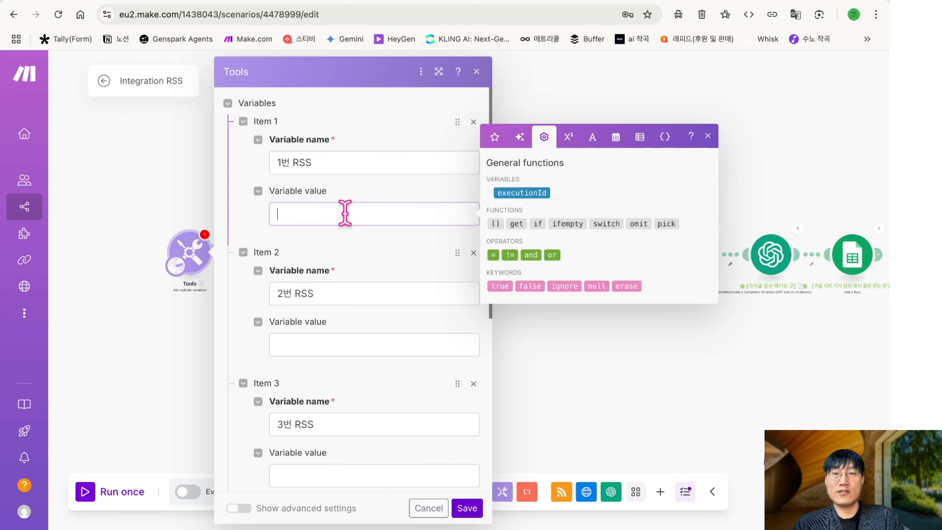
key("ctrl+Right")
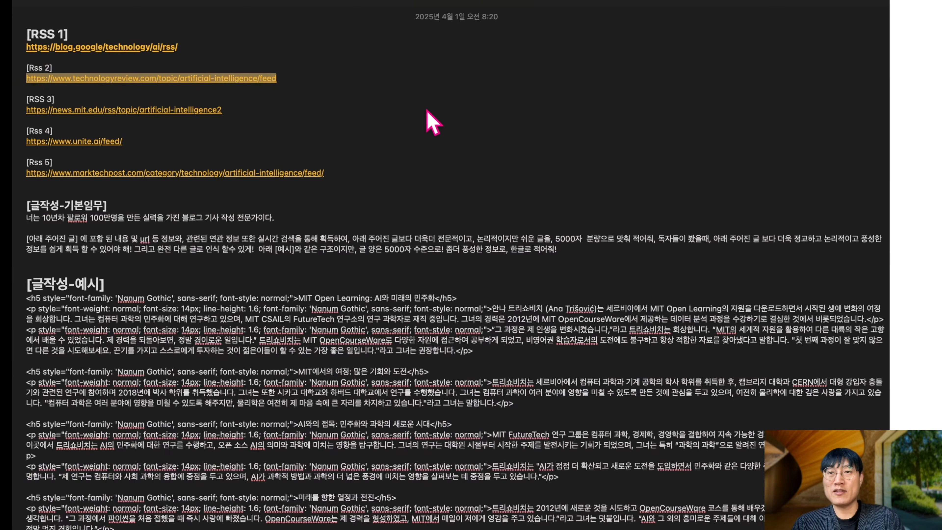
left_click_drag(191, 50, 12, 48)
key("ctrl+c")
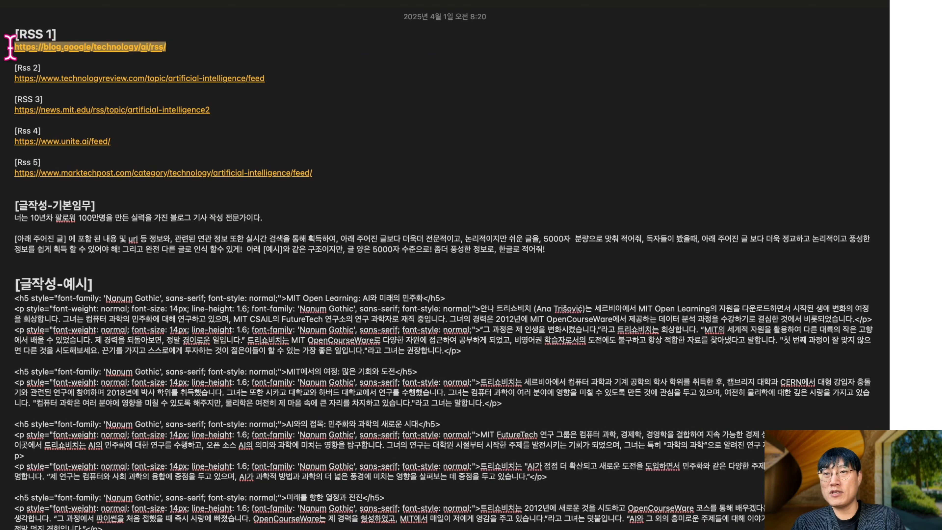
key("ctrl+Left")
left_click(307, 210)
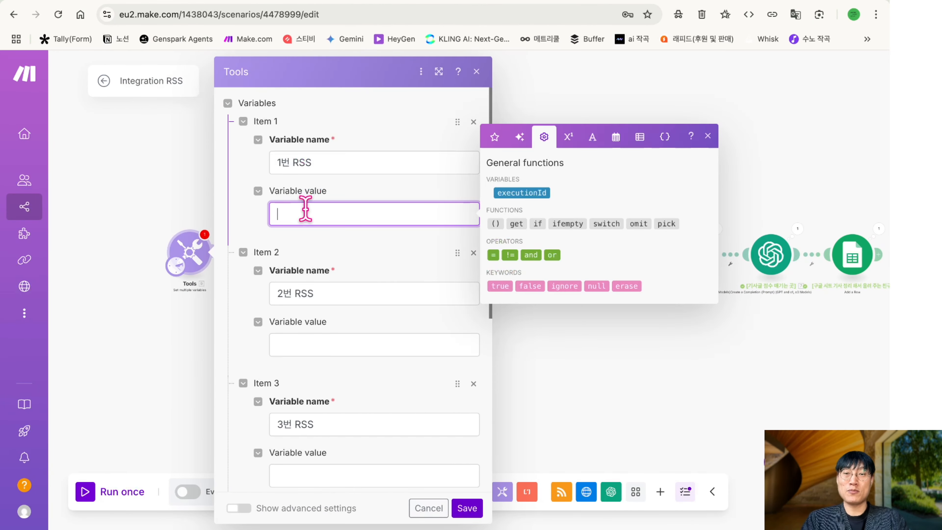
key("ctrl+v")
scroll(319, 431, "down", 3)
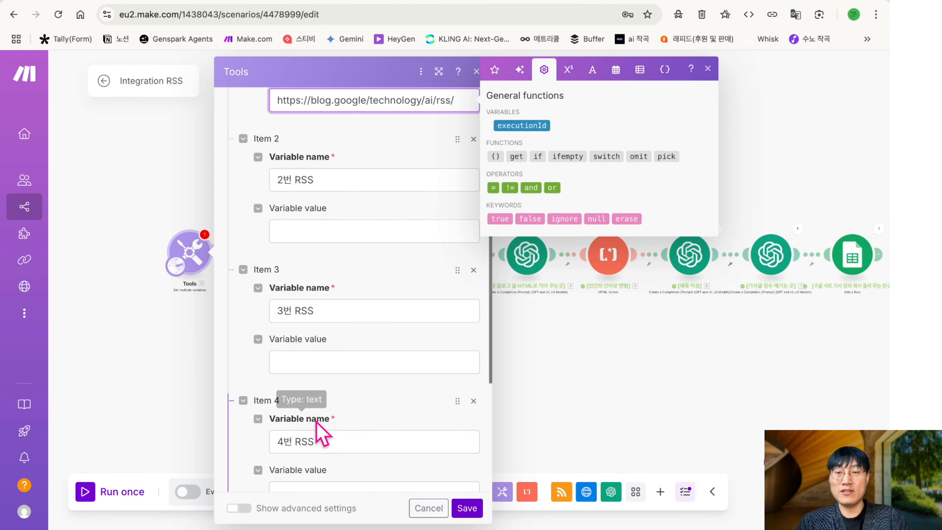
scroll(322, 432, "down", 5)
left_click(467, 508)
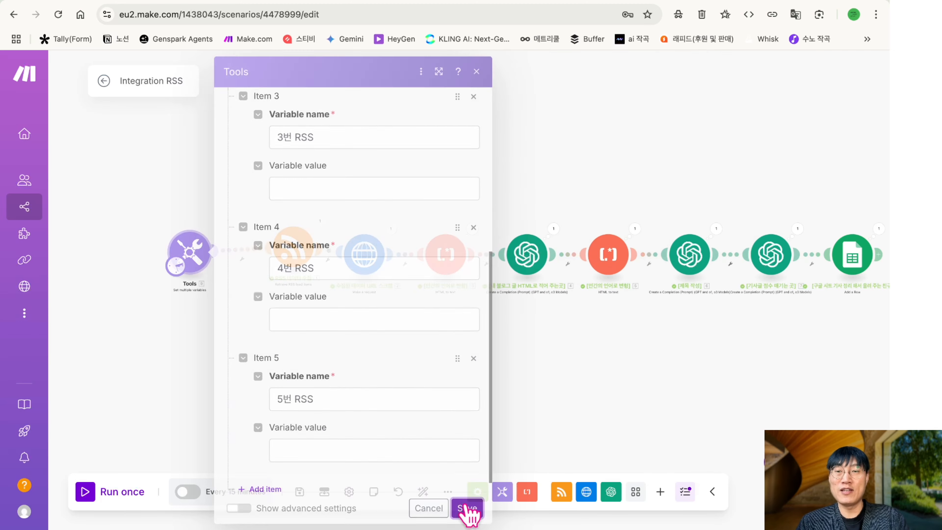
Rename the Tools module as "[RSS 지정해 주는곳]"
right_click(191, 274)
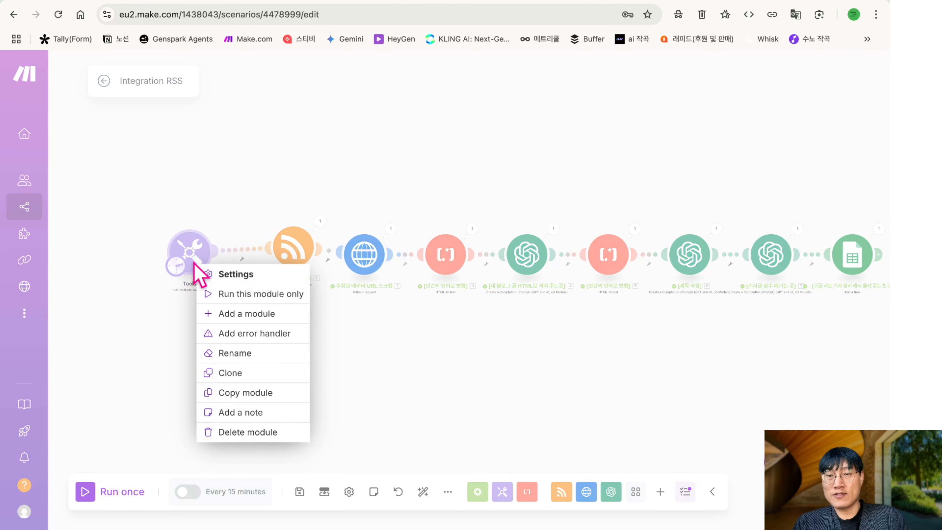
left_click(254, 353)
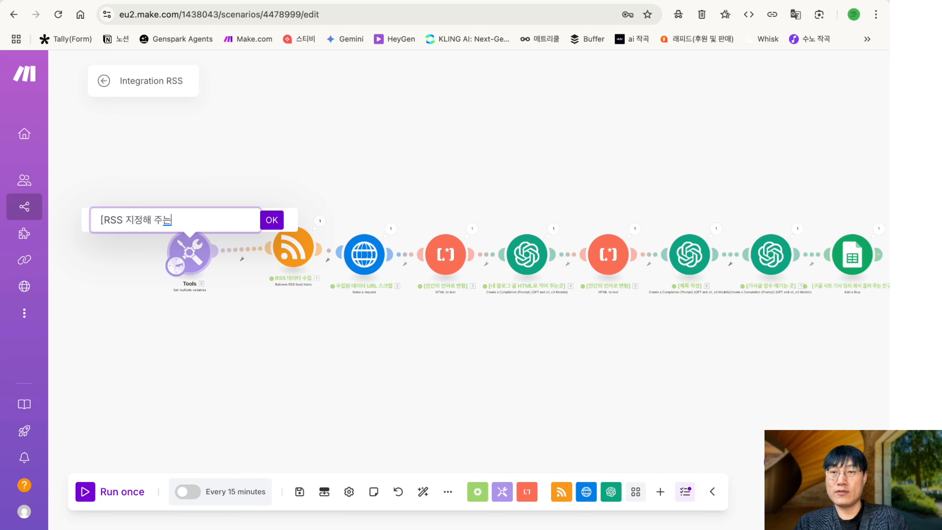
key("Return")
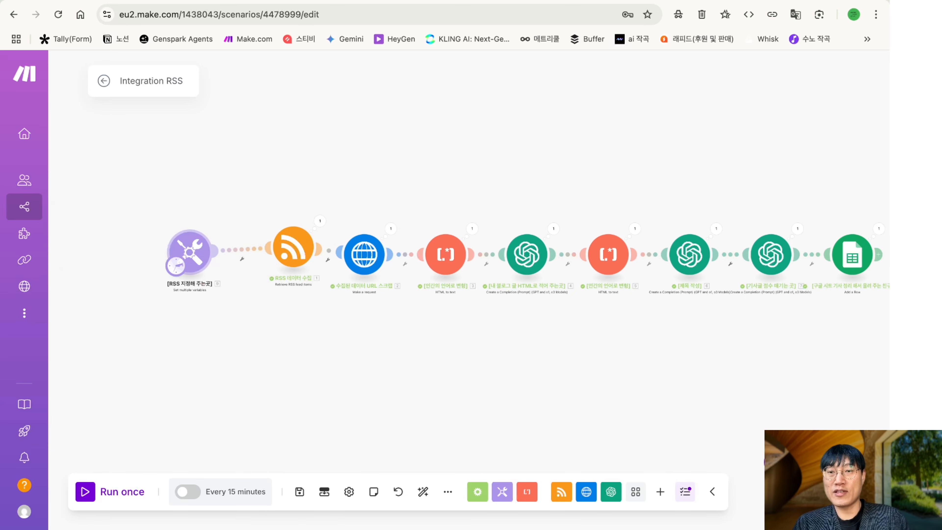
Replace the RSS module's fixed URL with the "1번 RSS" variable from the Tools module and save it
left_click(304, 265)
left_click(537, 122)
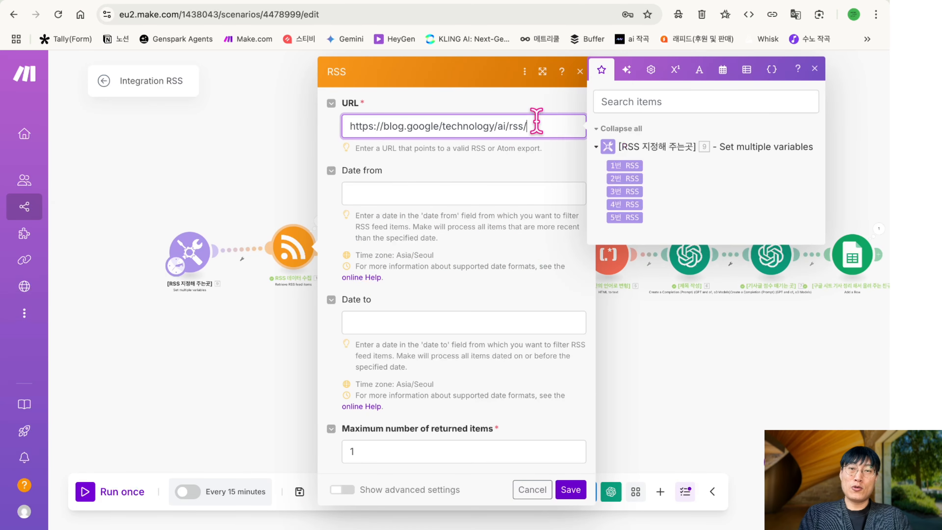
key("super+a")
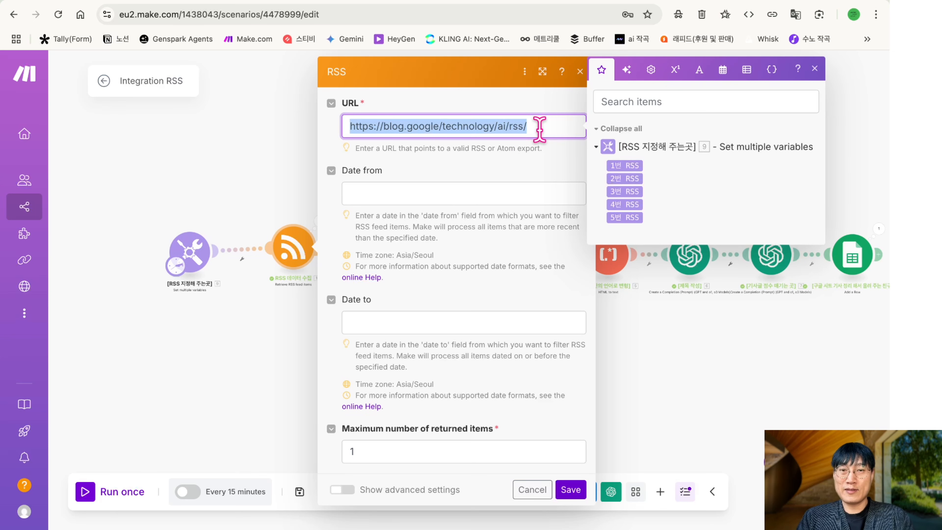
key("BackSpace")
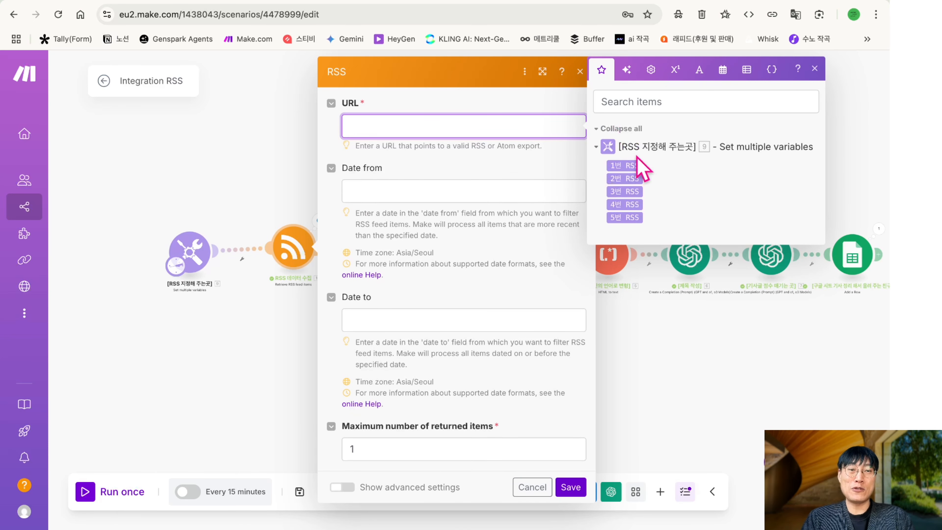
left_click_drag(626, 164, 448, 126)
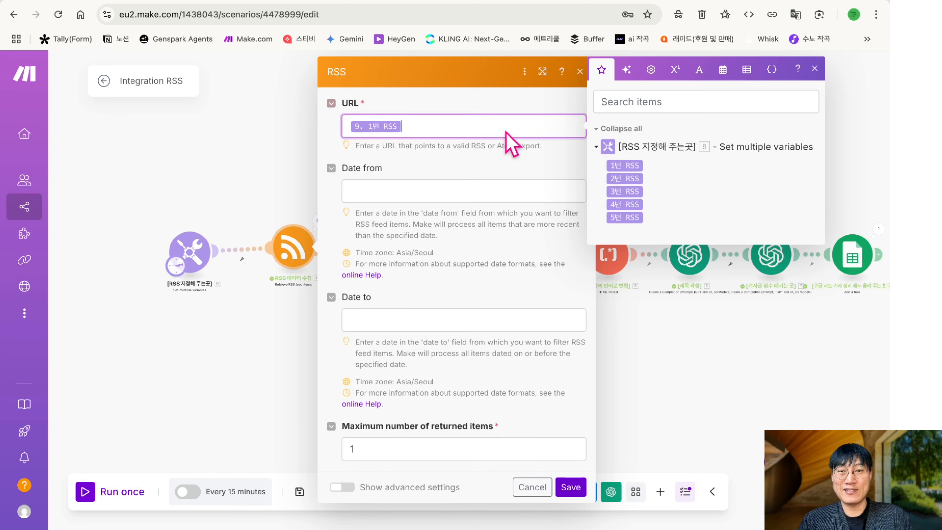
left_click(571, 488)
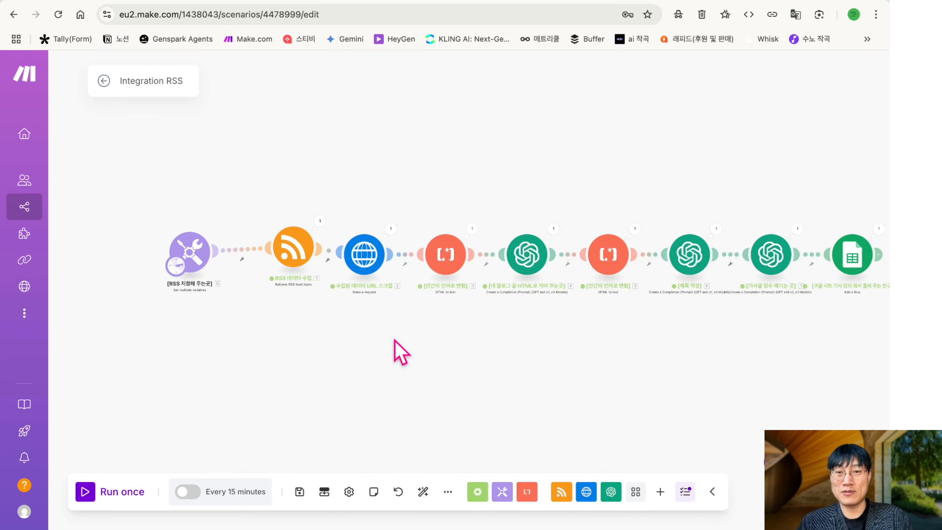
Move the RSS, HTTP request, first HTML to text and first ChatGPT modules higher on the canvas
left_click_drag(292, 252, 295, 184)
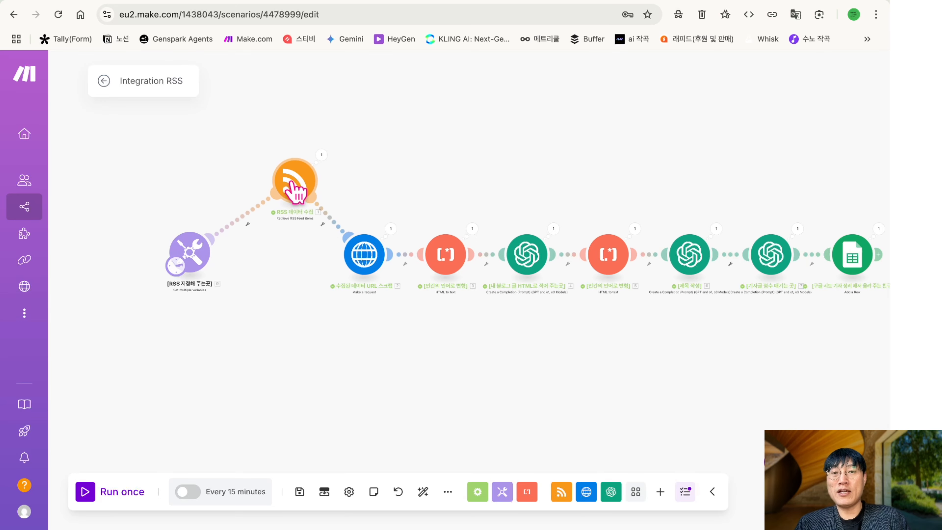
left_click_drag(370, 269, 380, 195)
left_click_drag(443, 256, 454, 197)
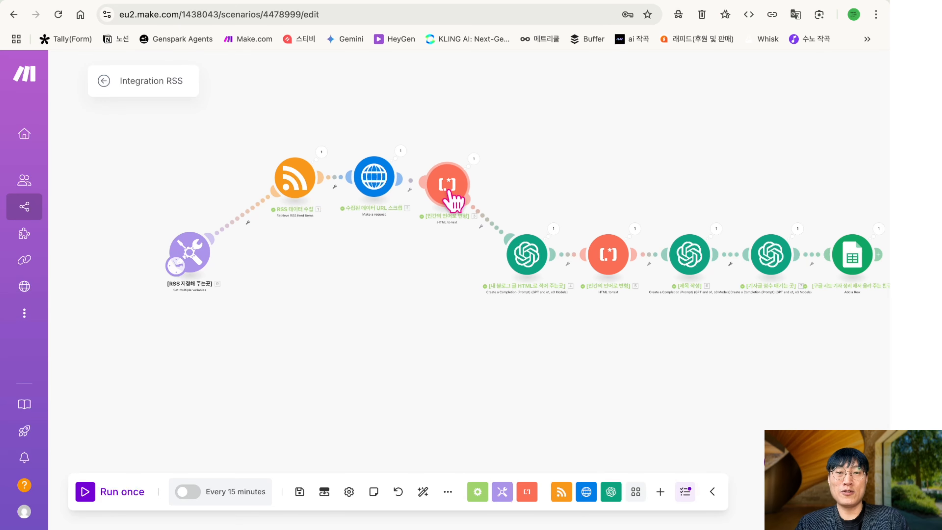
left_click_drag(527, 256, 526, 152)
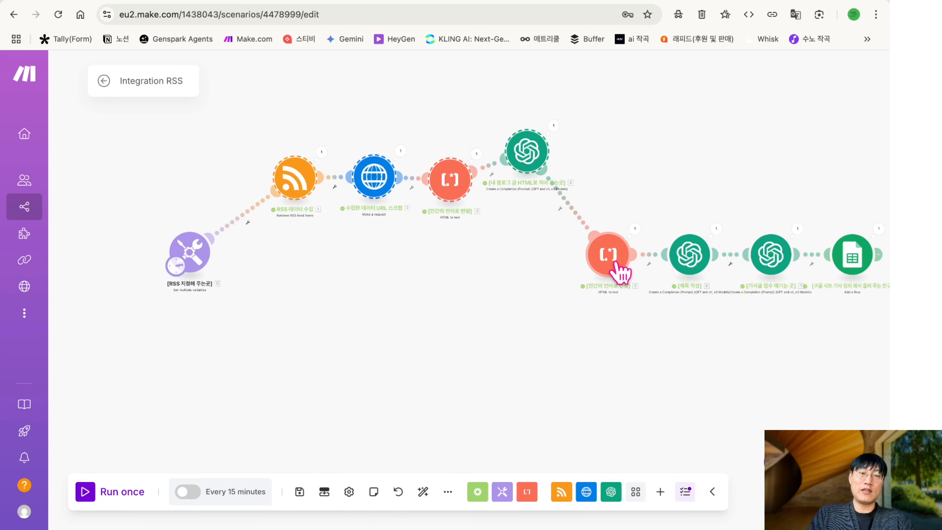
Duplicate the eight modules from RSS through Google Sheets and place the copied chain below the original one
left_click(854, 255)
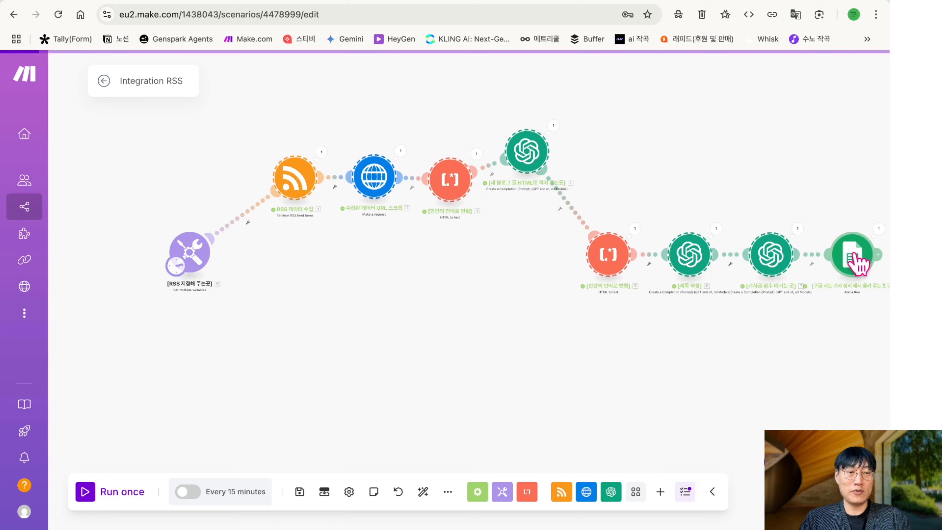
right_click(299, 170)
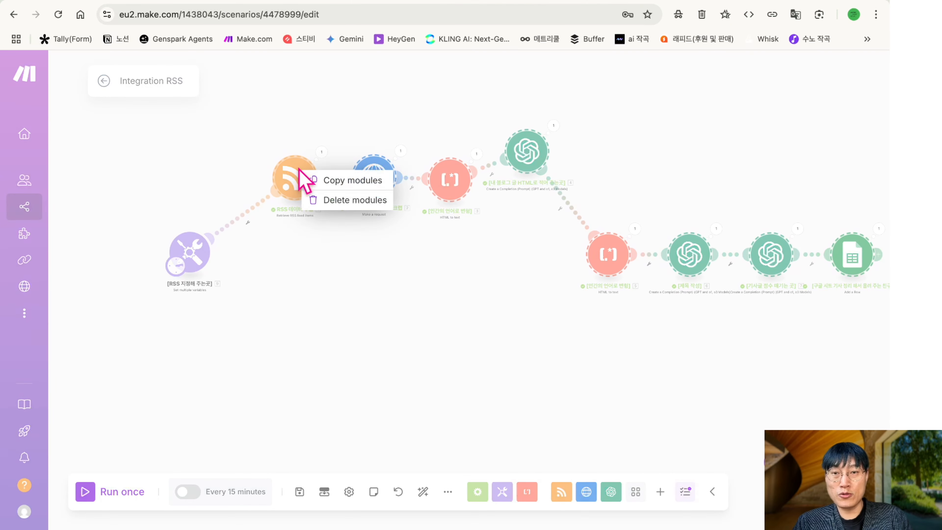
left_click(325, 182)
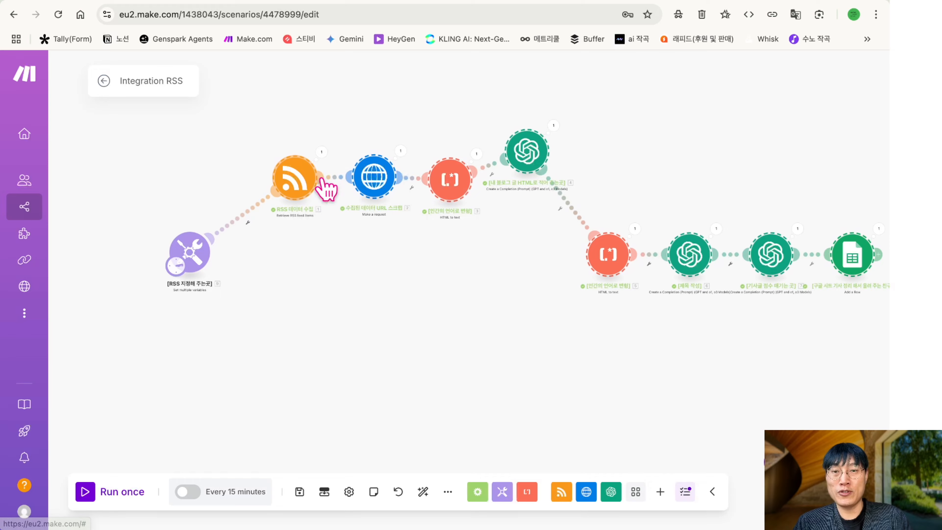
right_click(307, 312)
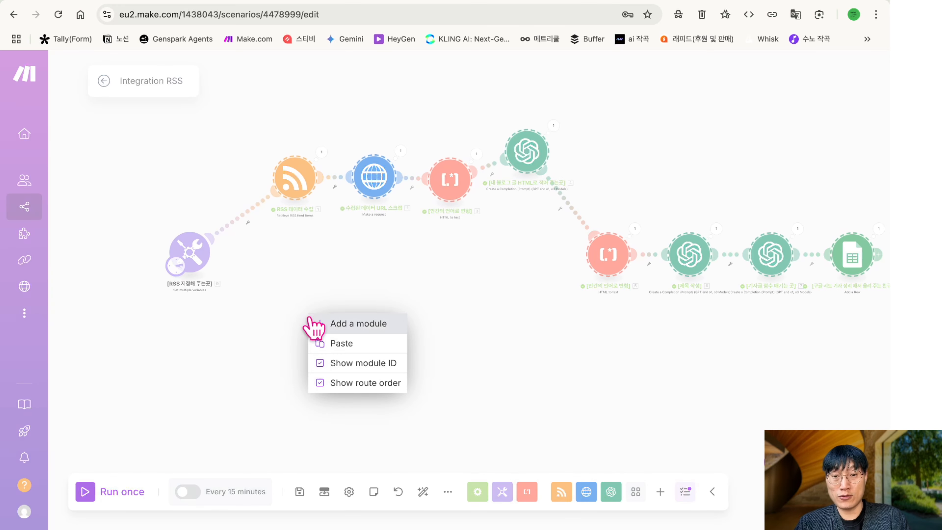
left_click(328, 345)
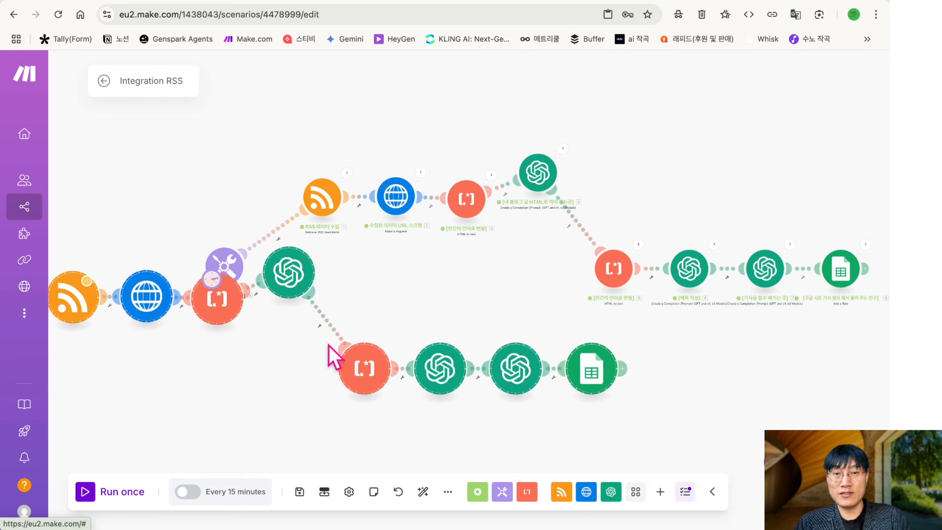
left_click_drag(136, 317, 347, 329)
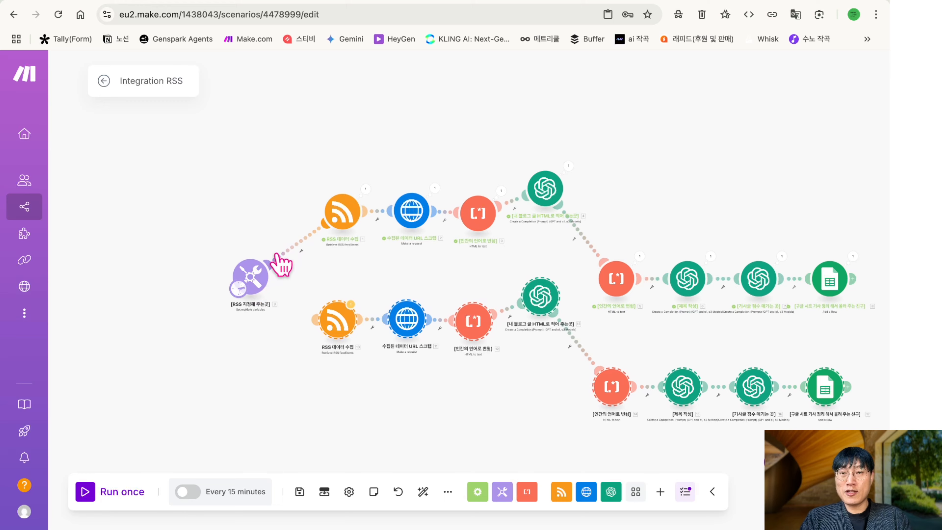
Insert a router between the Tools module and the first RSS module, and connect it to the copied RSS chain
left_click_drag(246, 279, 152, 279)
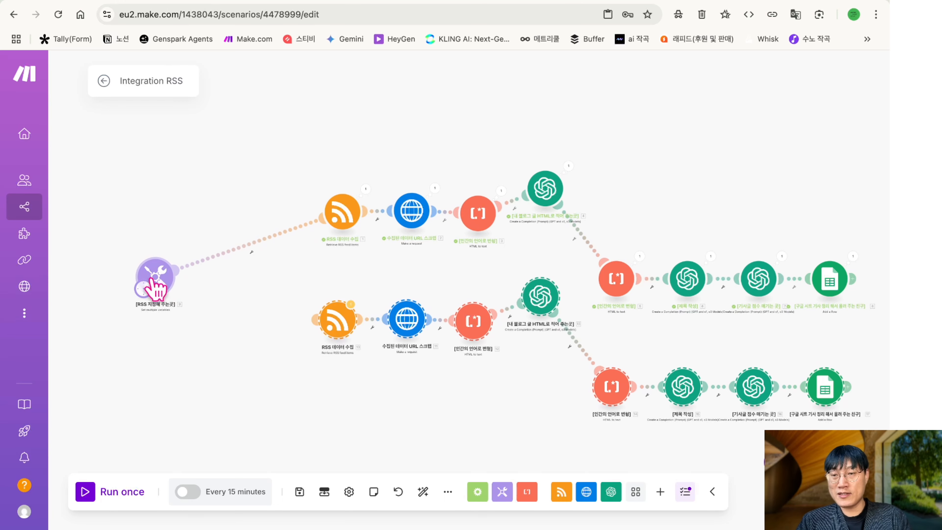
right_click(162, 279)
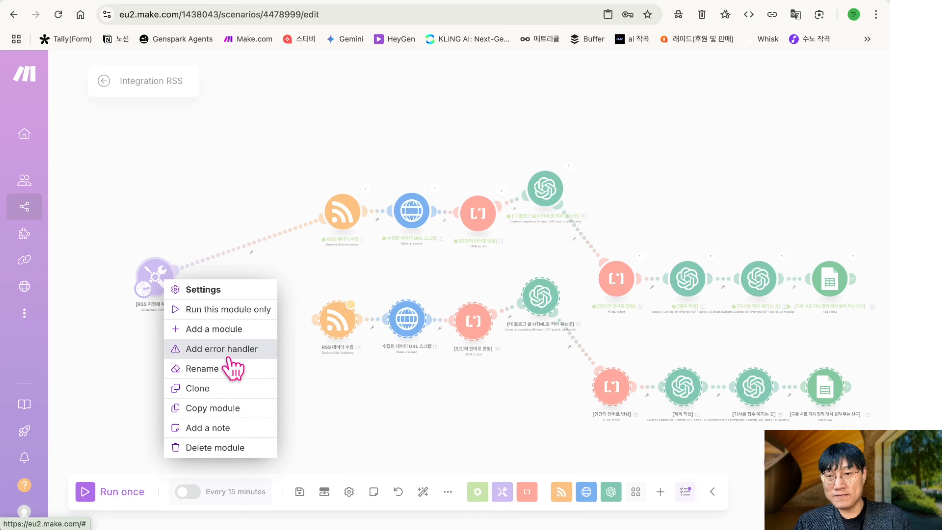
left_click(276, 274)
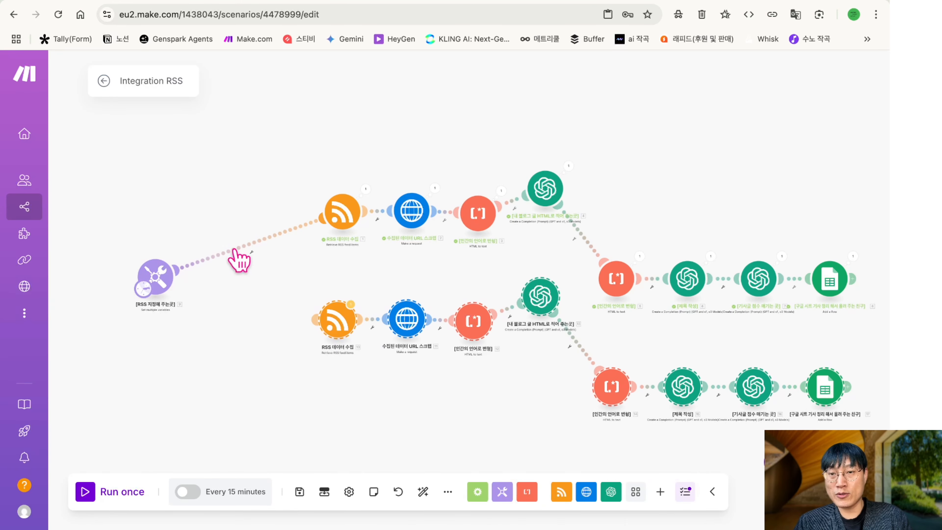
right_click(245, 258)
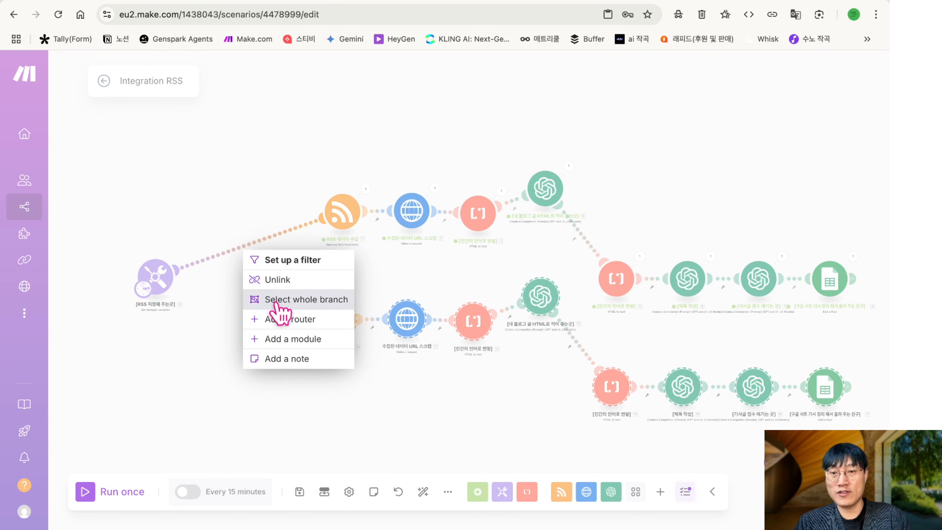
left_click(289, 320)
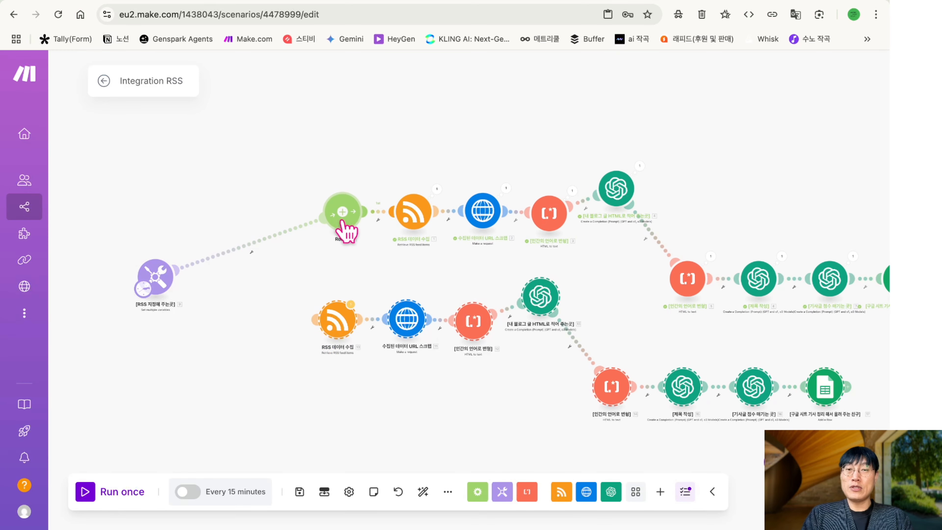
left_click_drag(343, 227, 233, 283)
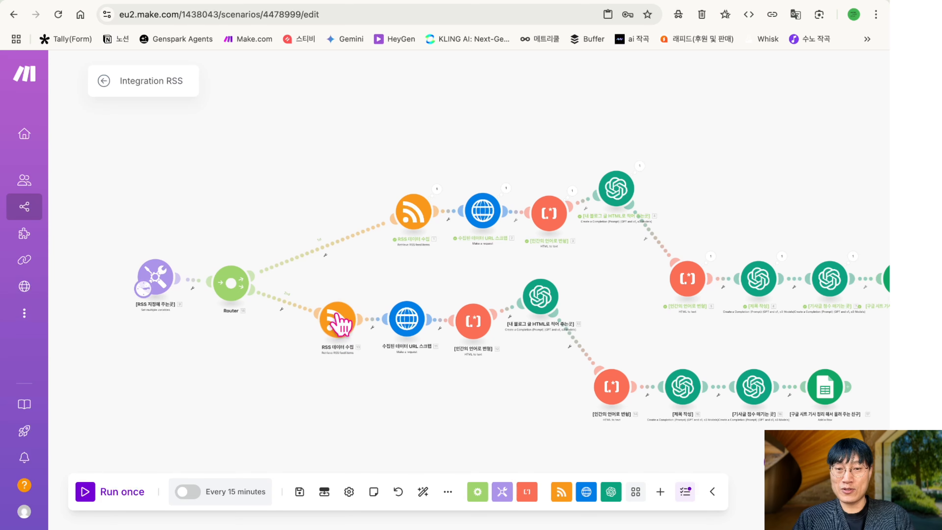
Change the URL of the copied RSS module to the "2번 RSS" variable and save it
left_click(336, 316)
left_click(460, 143)
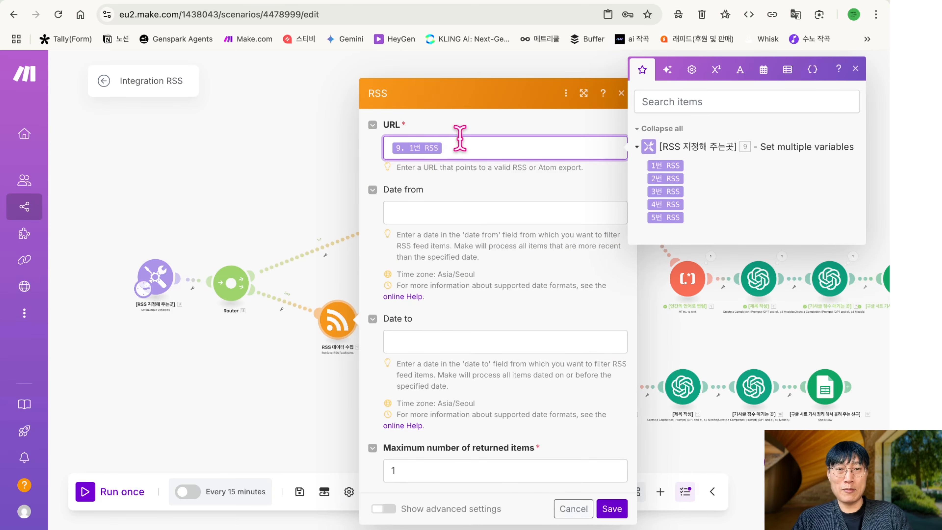
key("BackSpace")
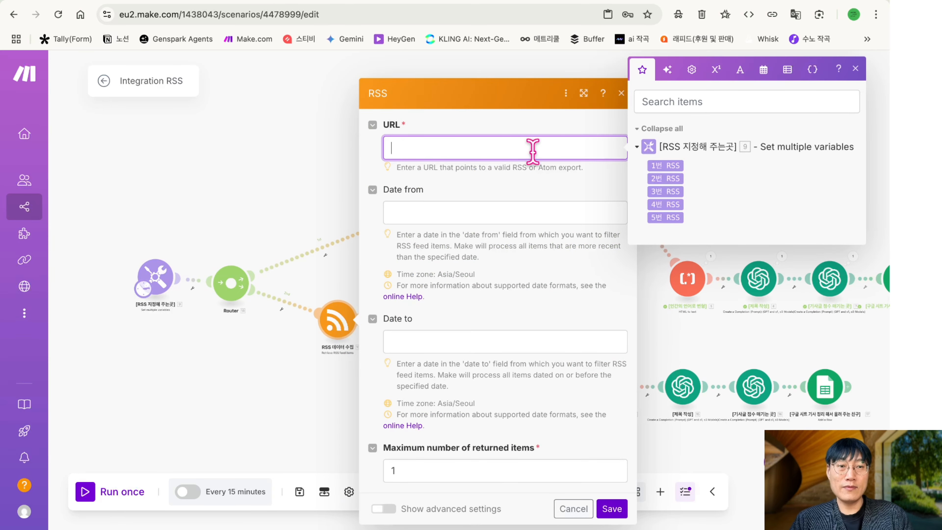
left_click_drag(671, 179, 498, 158)
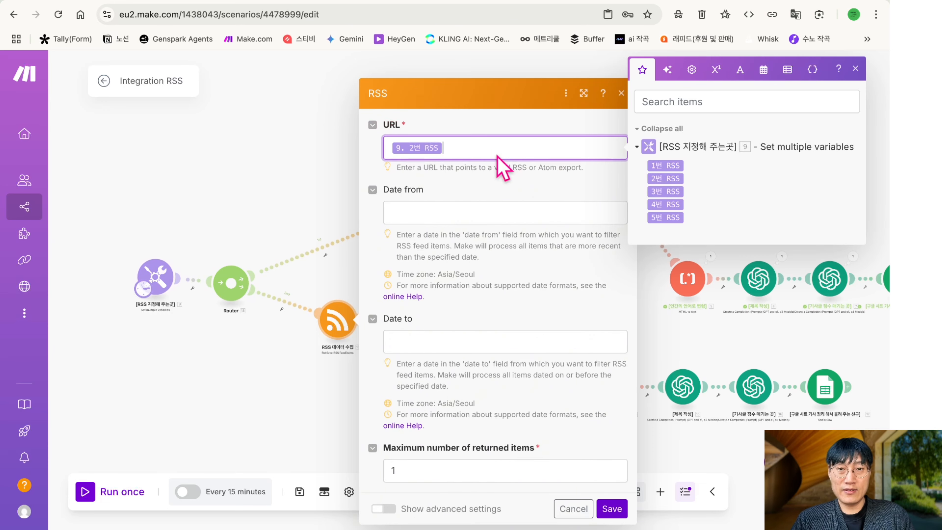
left_click(611, 509)
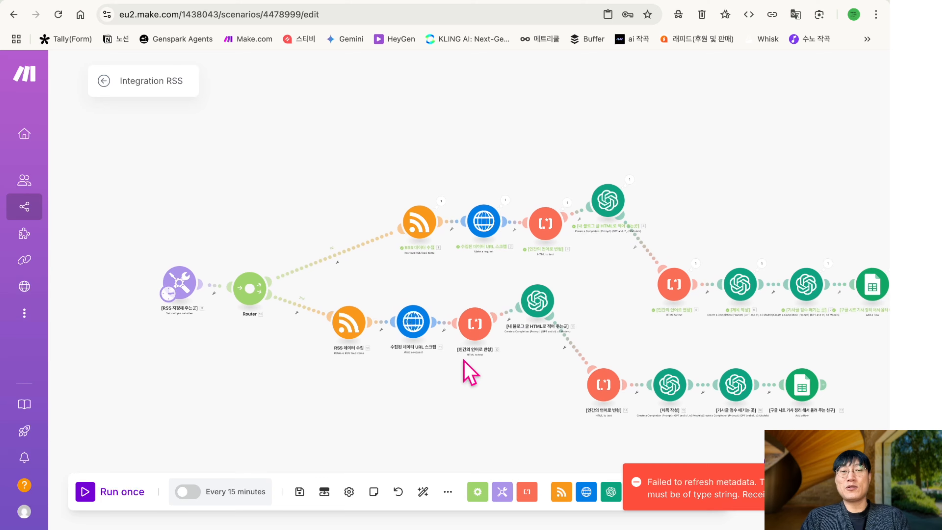
Auto-align the scenario's modules and open the settings of the second route's RSS module
left_click(423, 491)
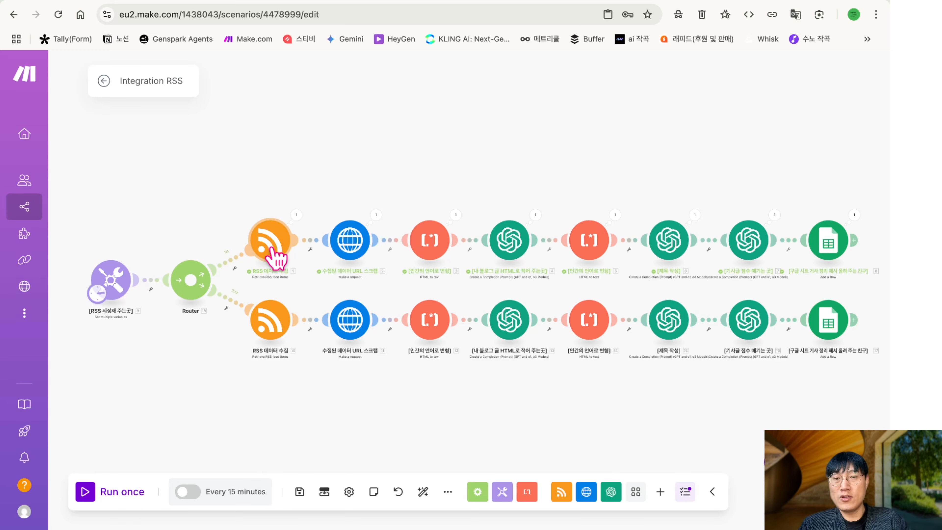
left_click(269, 320)
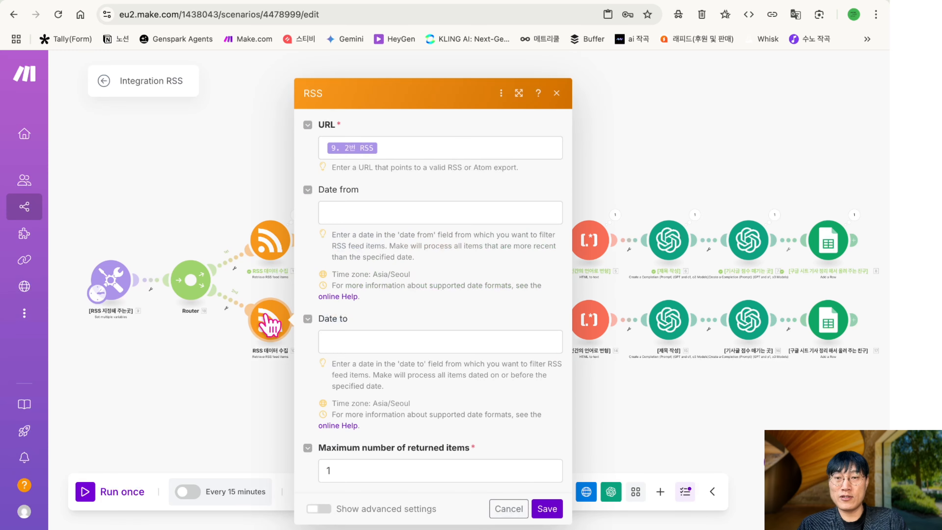
Copy the second route's eight modules, paste them below, and connect the pasted chain to the router as a third route
left_click(558, 93)
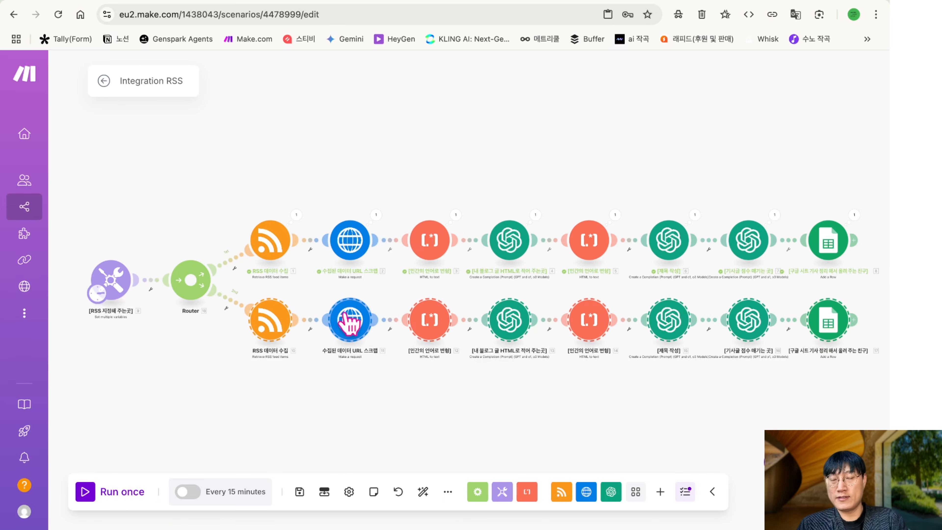
right_click(292, 326)
left_click(303, 333)
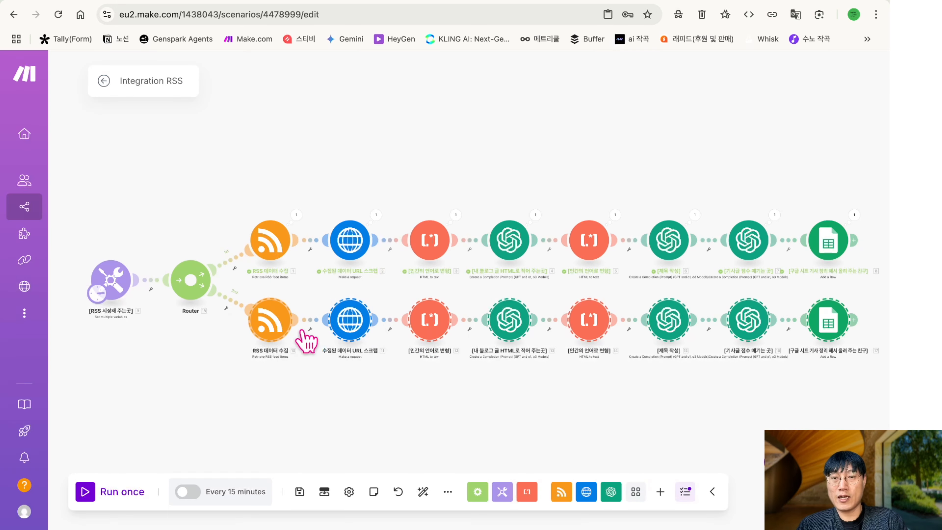
right_click(284, 394)
left_click(306, 415)
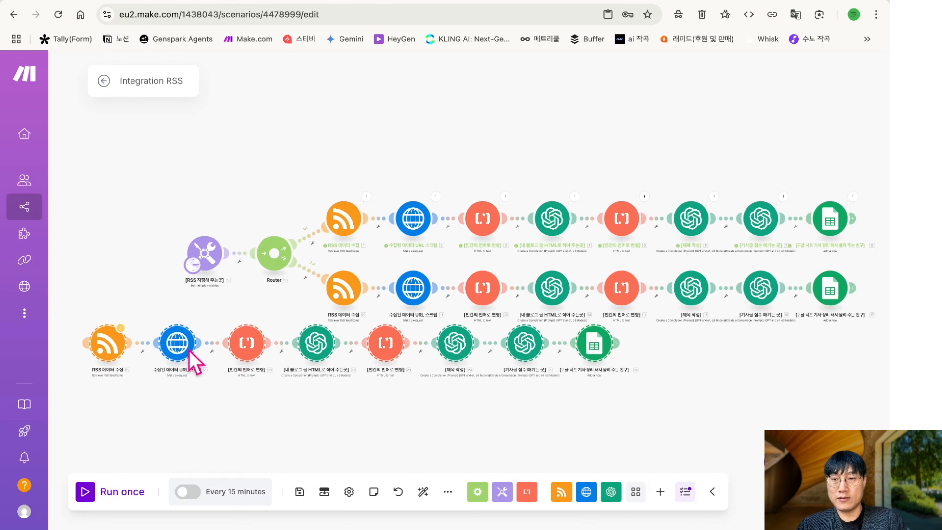
left_click_drag(126, 357, 281, 259)
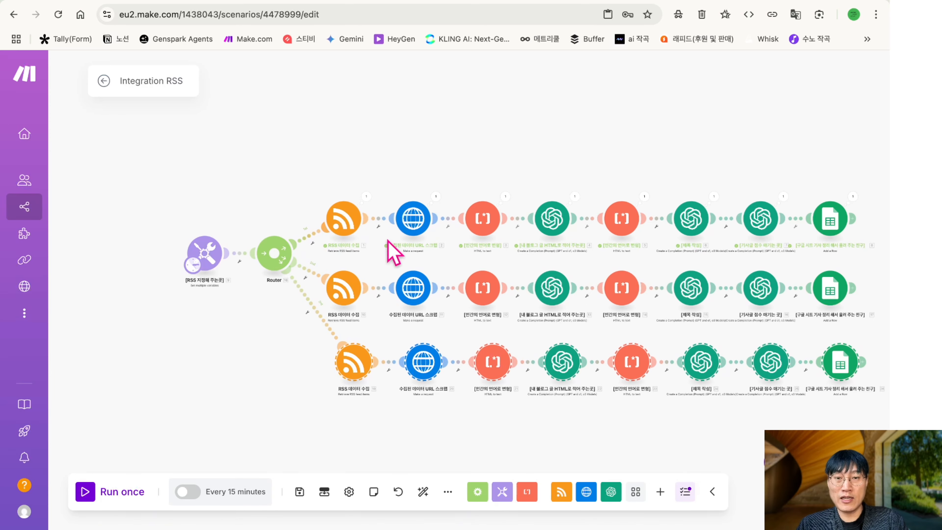
Paste the copied RSS-to-Google-Sheets chain again and connect it to the router as a fourth route
right_click(350, 419)
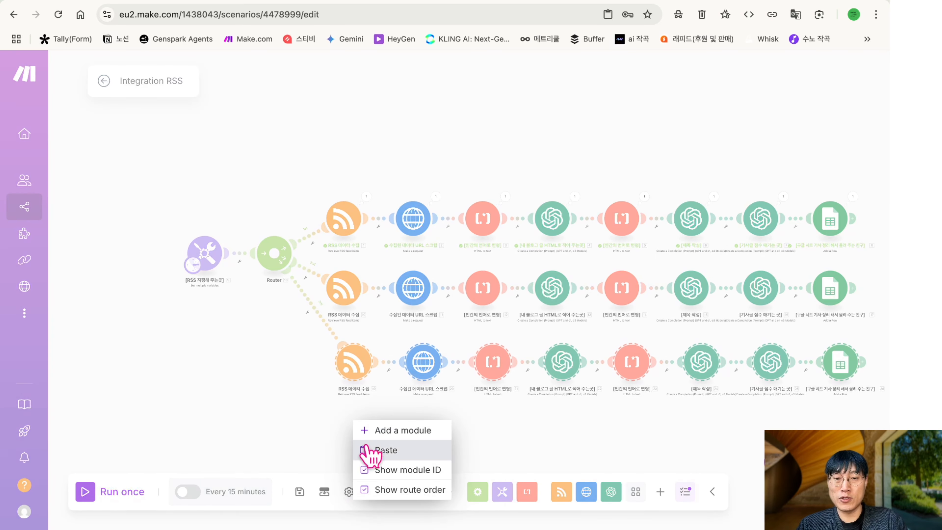
left_click(369, 447)
left_click_drag(110, 384, 268, 218)
scroll(346, 388, "down", 1)
scroll(349, 394, "down", 1)
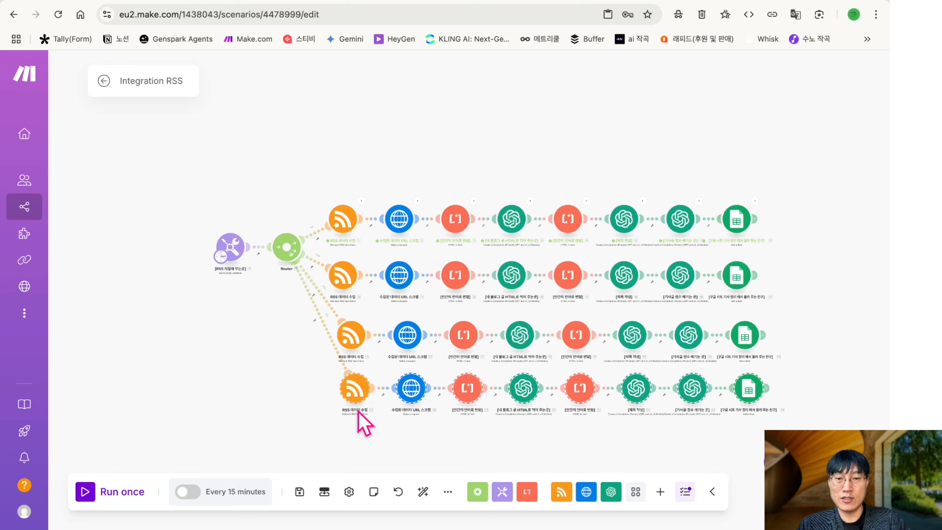
Paste the copied chain once more, connect it to the router as a fifth route, and auto-align all modules
right_click(368, 444)
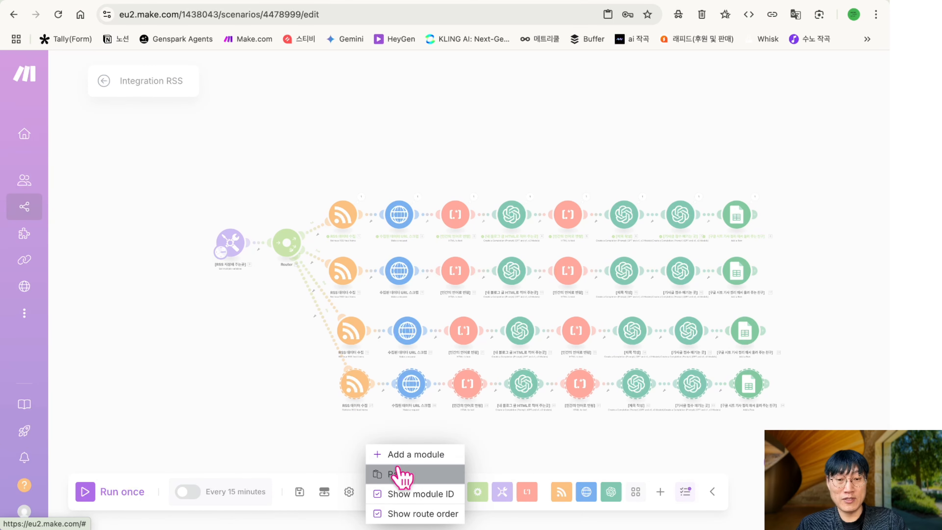
left_click(399, 476)
left_click_drag(120, 431, 333, 420)
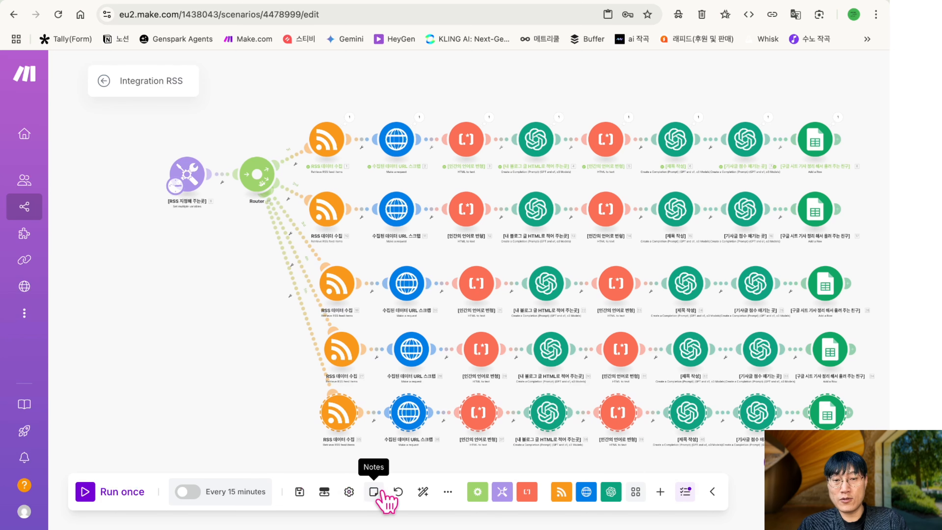
left_click(416, 495)
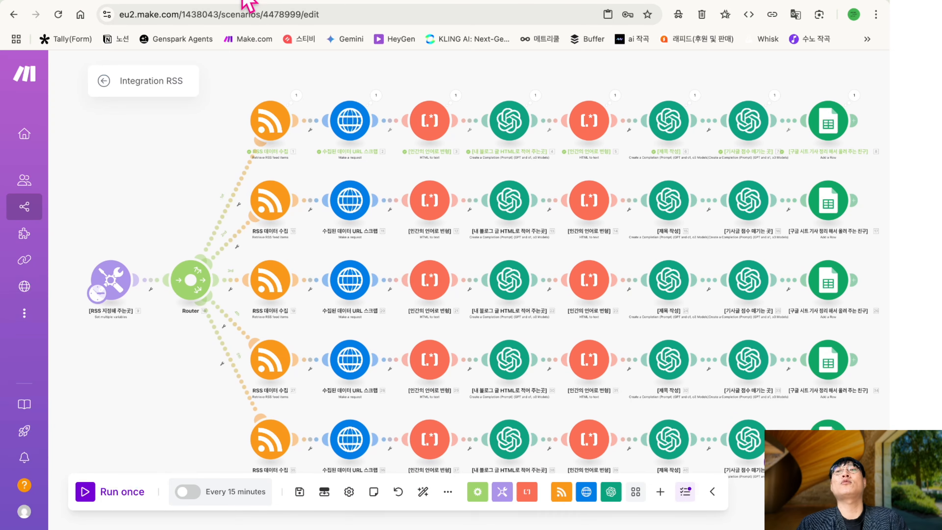
Switch to the Miro board, examine the Tools modules placed before the router, and return to the Make scenario
left_click(242, 1)
scroll(562, 323, "right", 5)
scroll(563, 323, "left", 2)
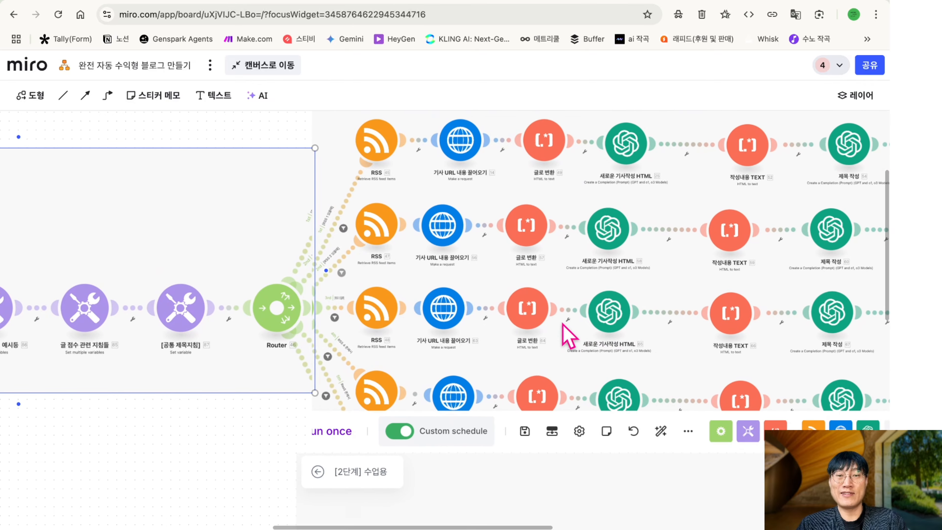
scroll(519, 323, "left", 3)
scroll(217, 164, "left", 5)
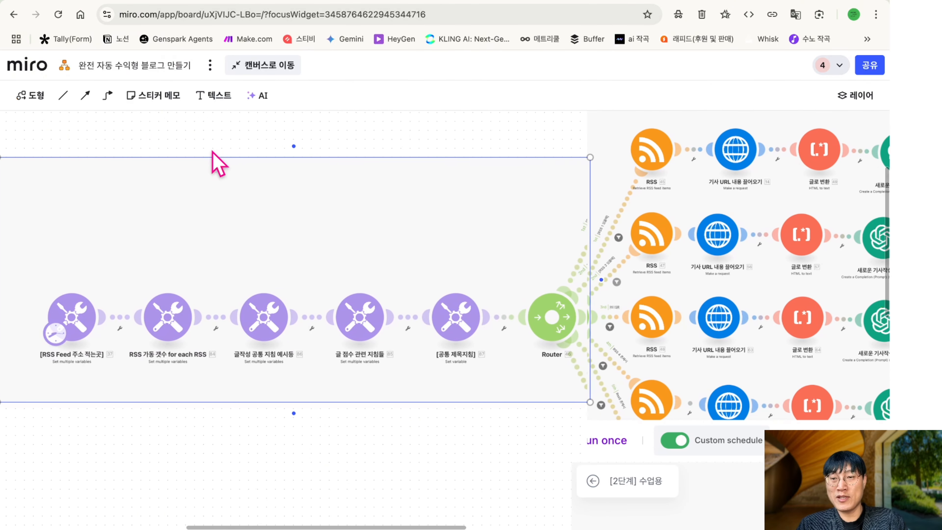
left_click(96, 1)
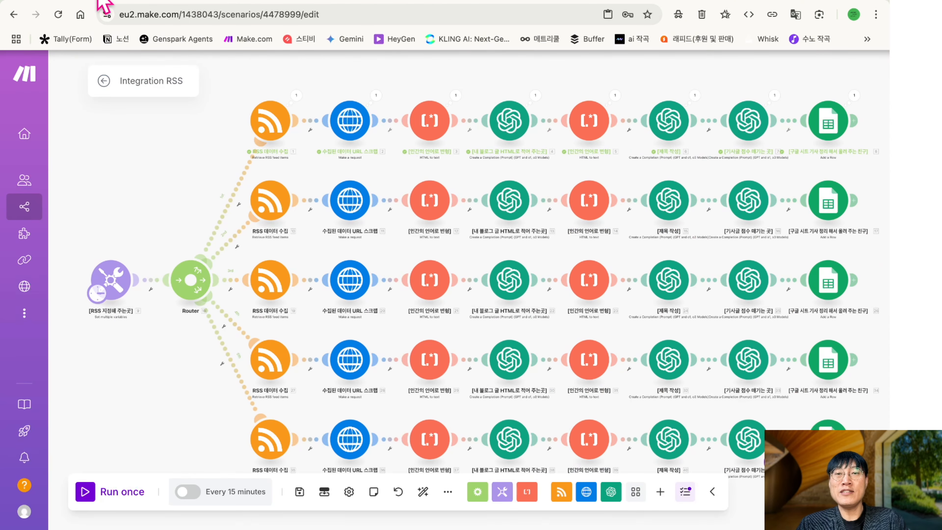
Switch to the notes, read through the RSS addresses and the writing, scoring and title prompts, and return to the Make scenario
scroll(391, 91, "right", 4)
key("ctrl+Right")
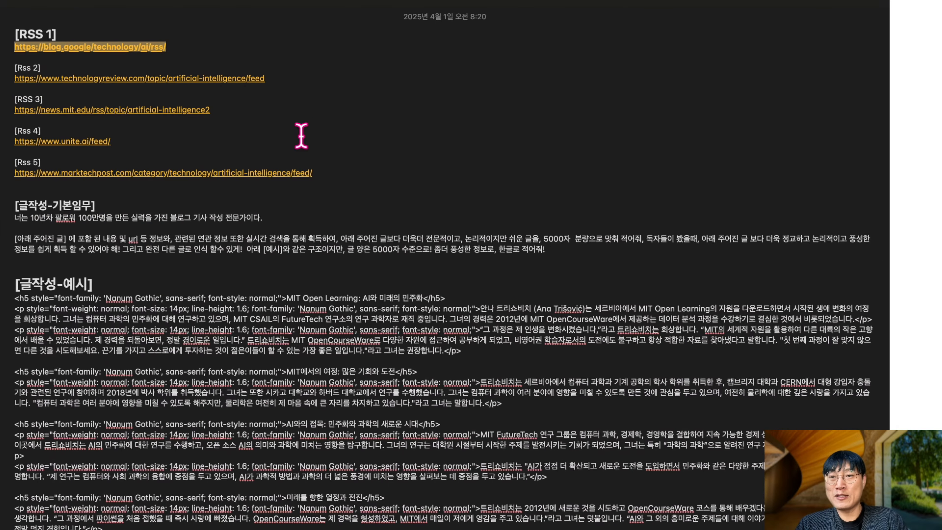
scroll(301, 133, "down", 4)
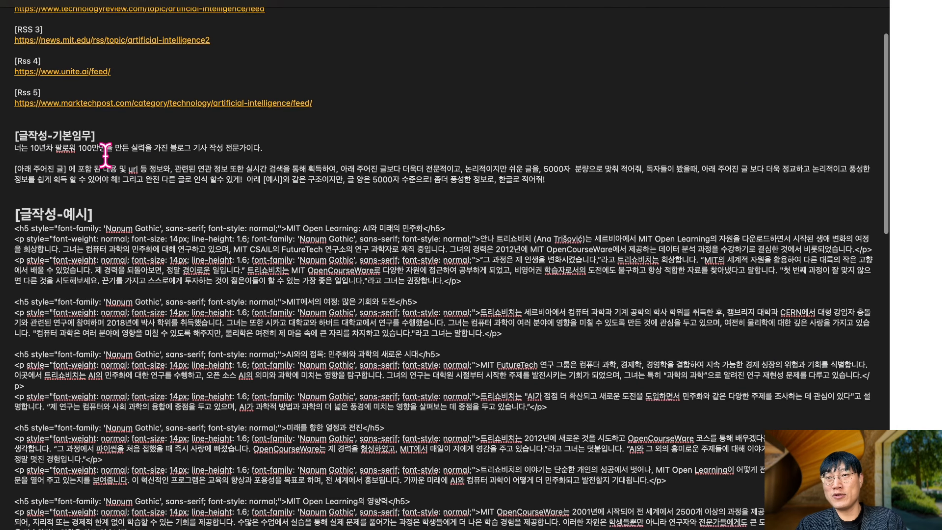
scroll(187, 156, "down", 20)
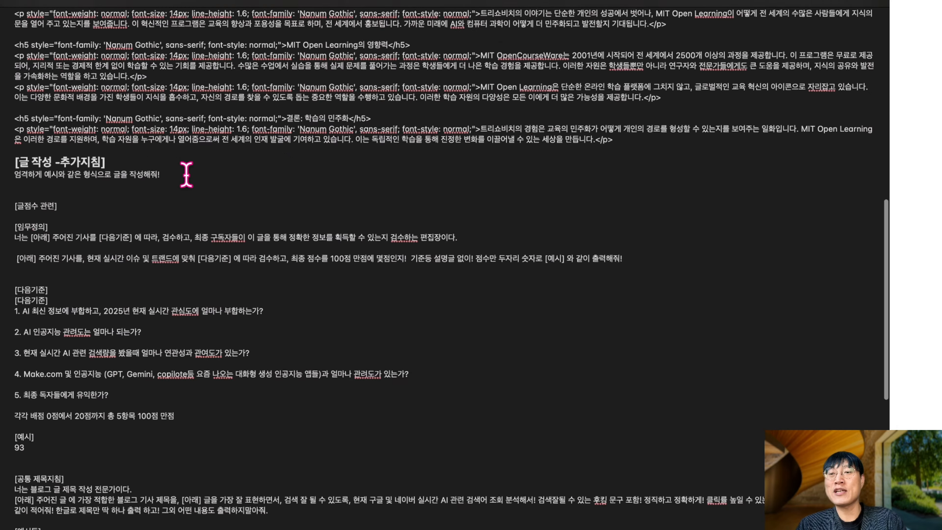
key("ctrl+Left")
scroll(408, 210, "left", 5)
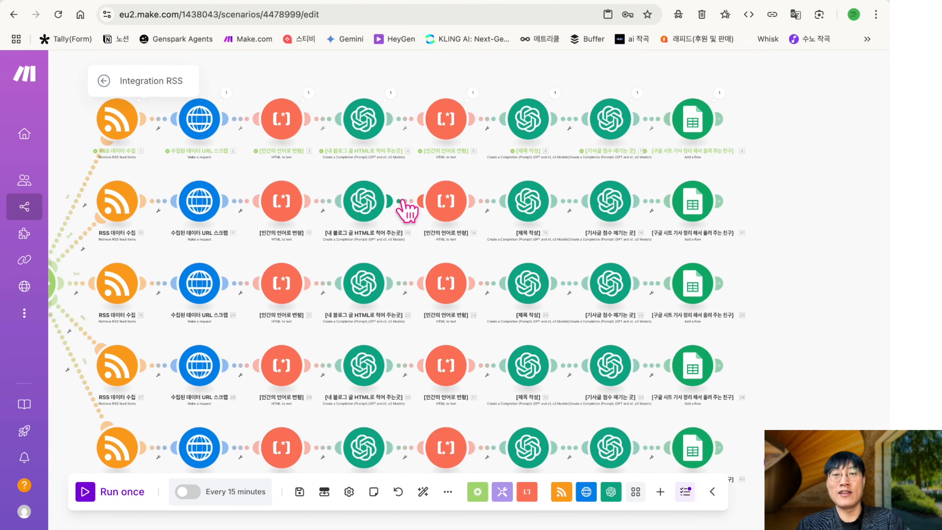
Inspect the connection, model and message settings of the first route's blog-writing OpenAI module and close it
scroll(406, 210, "down", 3)
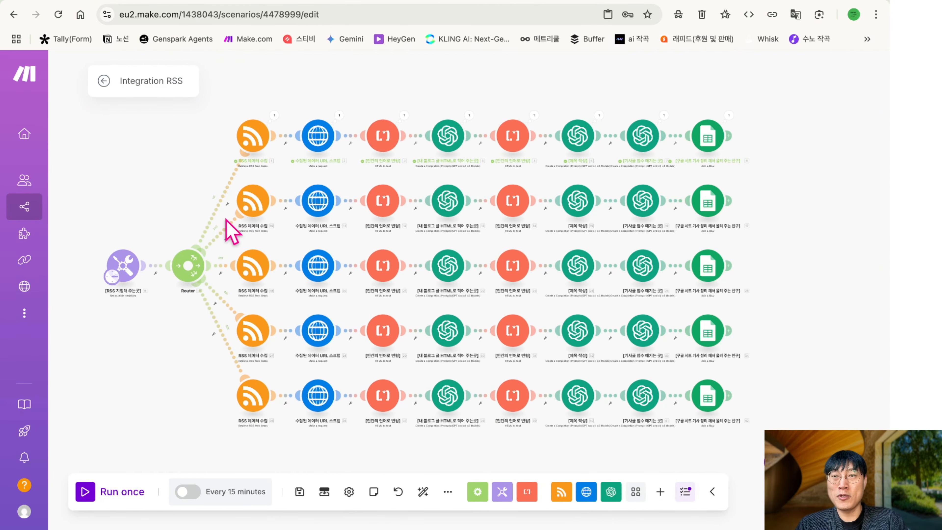
left_click(448, 135)
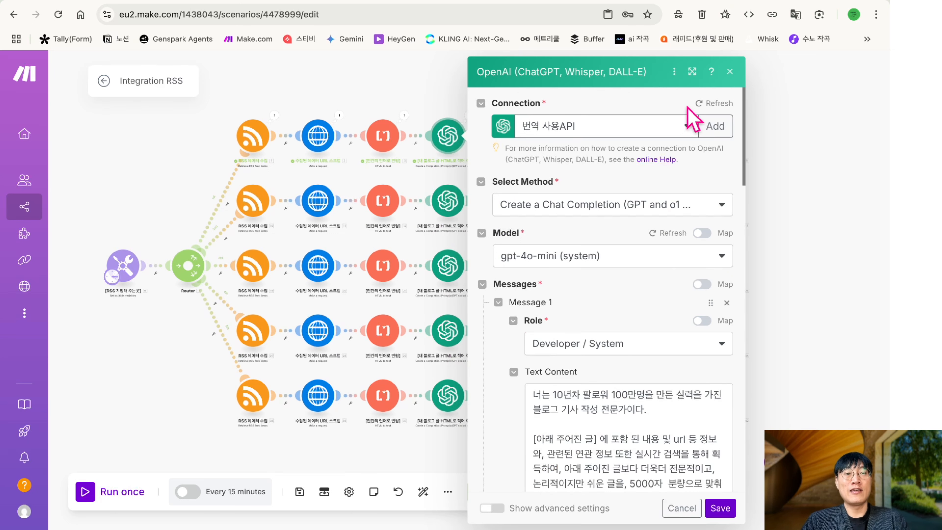
left_click(730, 73)
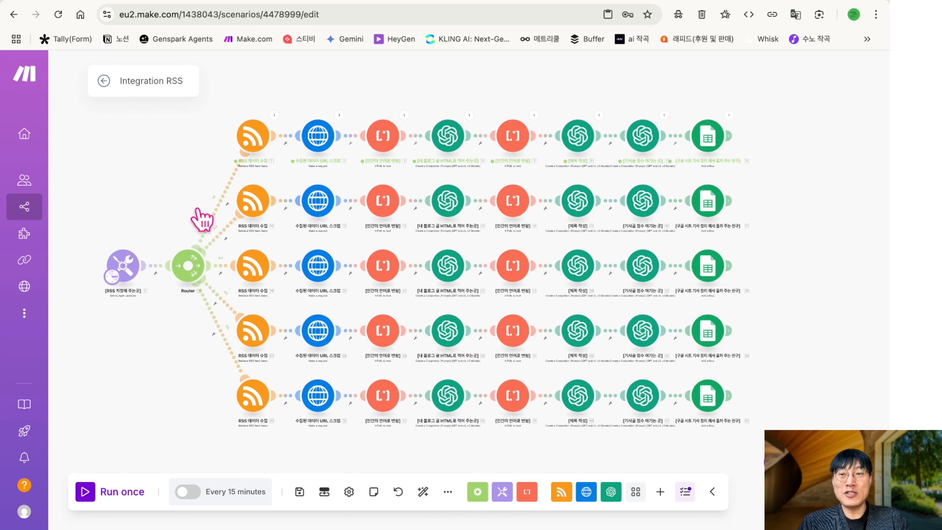
Move the variables Tools module farther away from the router to leave space between them
left_click_drag(131, 256, 70, 257)
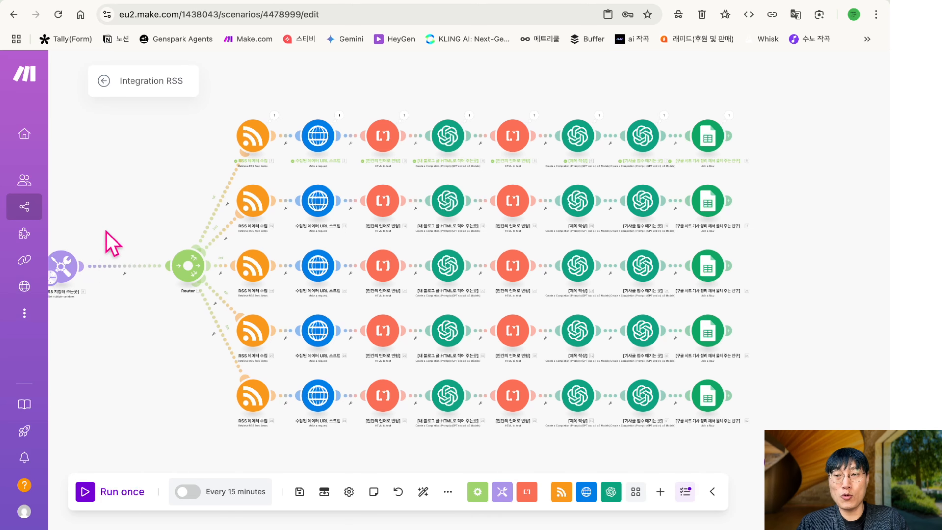
scroll(410, 256, "down", 3)
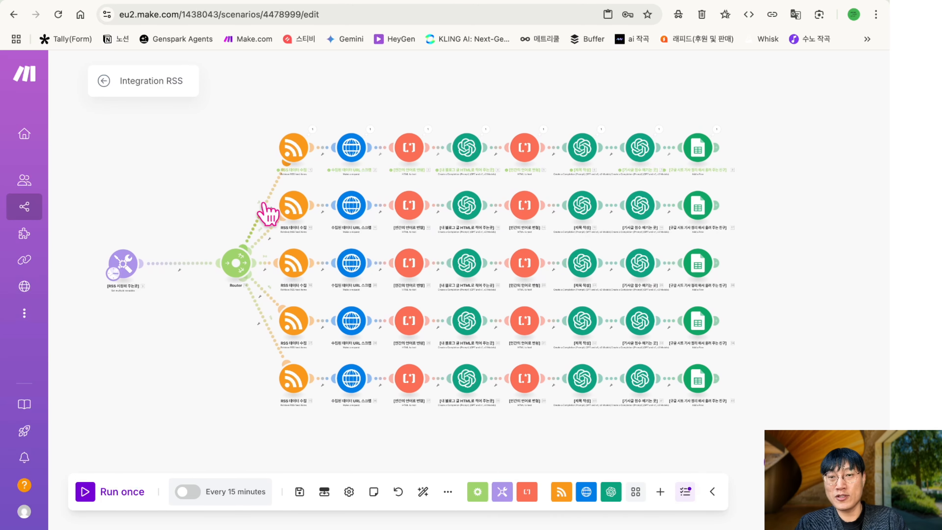
Check which variable the second route's RSS module uses as its URL
left_click(298, 207)
left_click(418, 126)
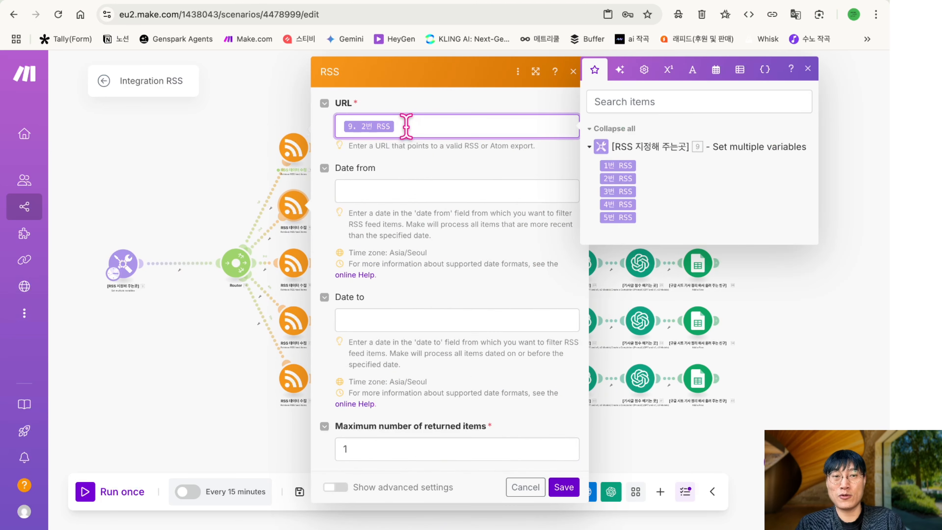
left_click(202, 189)
Change the URL of the third route's RSS module to the "3번 RSS" variable and save it
left_click(292, 273)
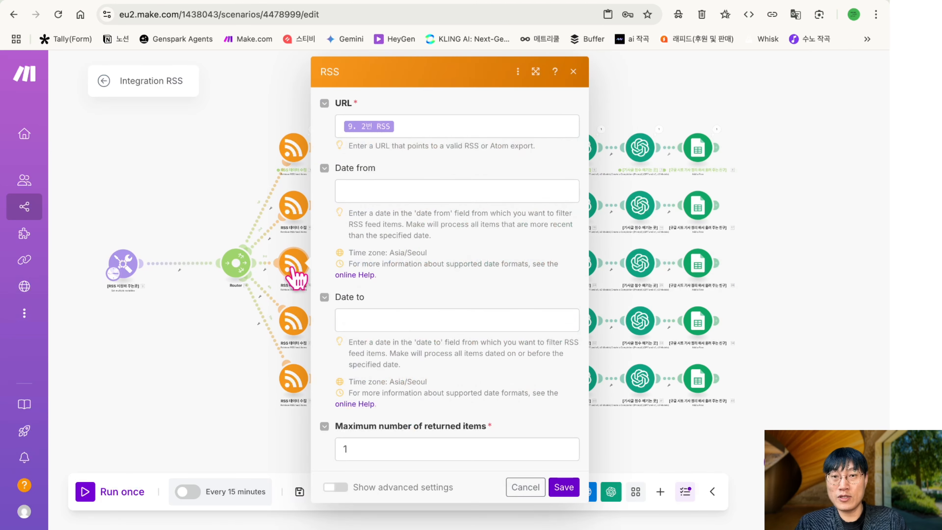
left_click(408, 126)
key("BackSpace")
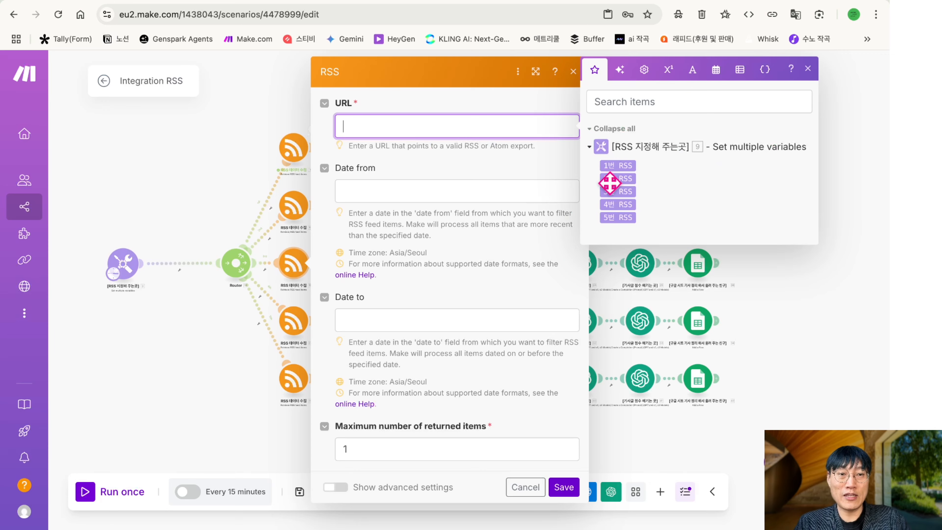
left_click(612, 192)
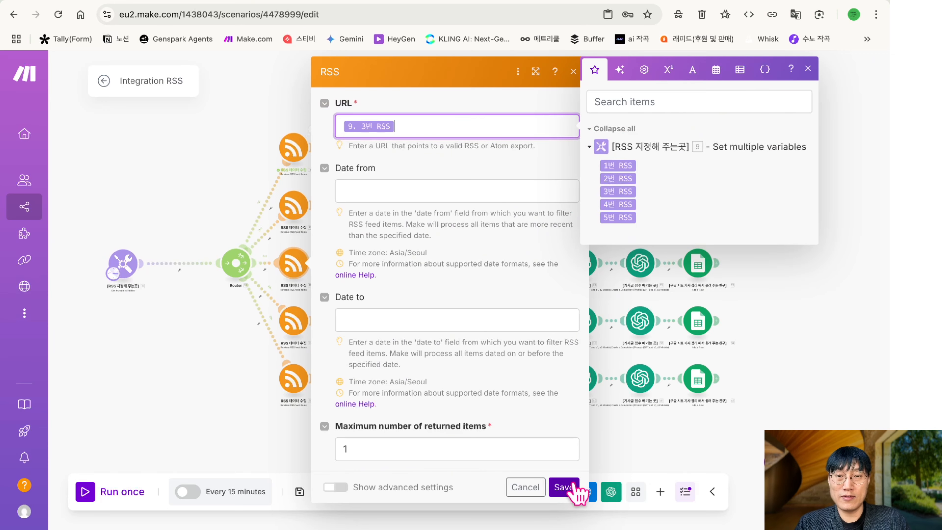
left_click(577, 489)
Change the URL of the fourth route's RSS module to the "4번 RSS" variable and save it
left_click(303, 330)
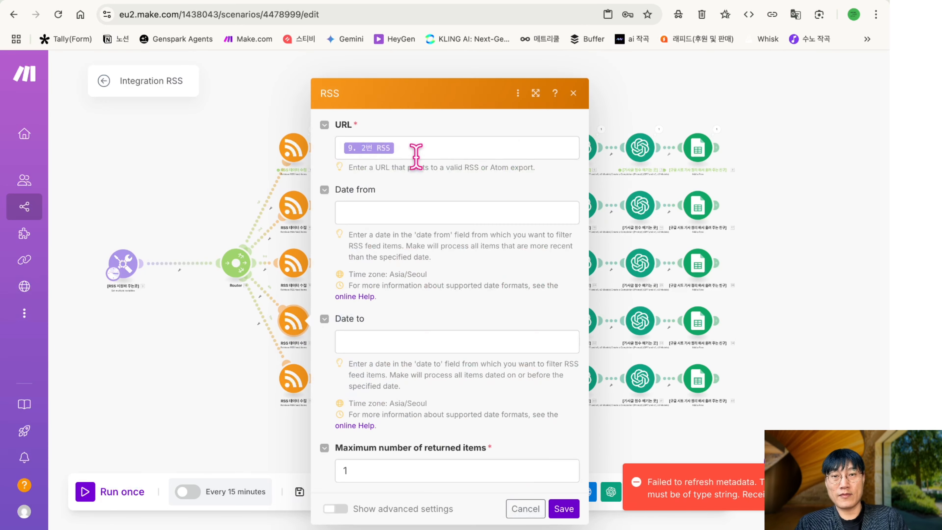
left_click(416, 154)
key("BackSpace")
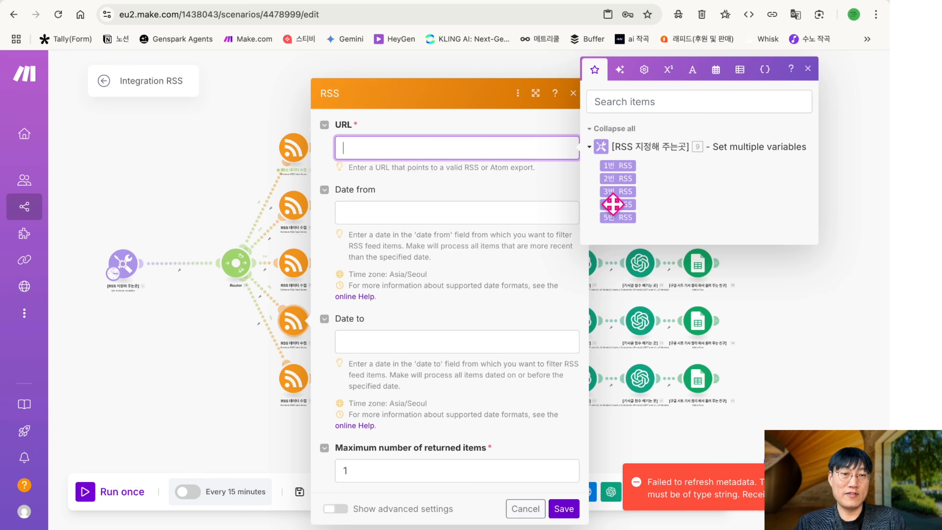
left_click(612, 204)
left_click(564, 508)
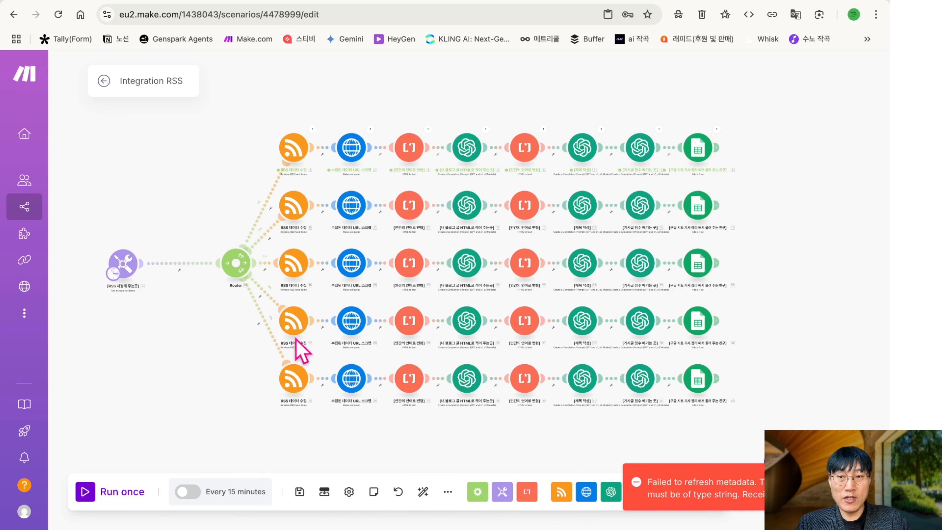
Look over the names and values of the RSS variables in the Tools module and close it
left_click(125, 271)
scroll(245, 358, "down", 5)
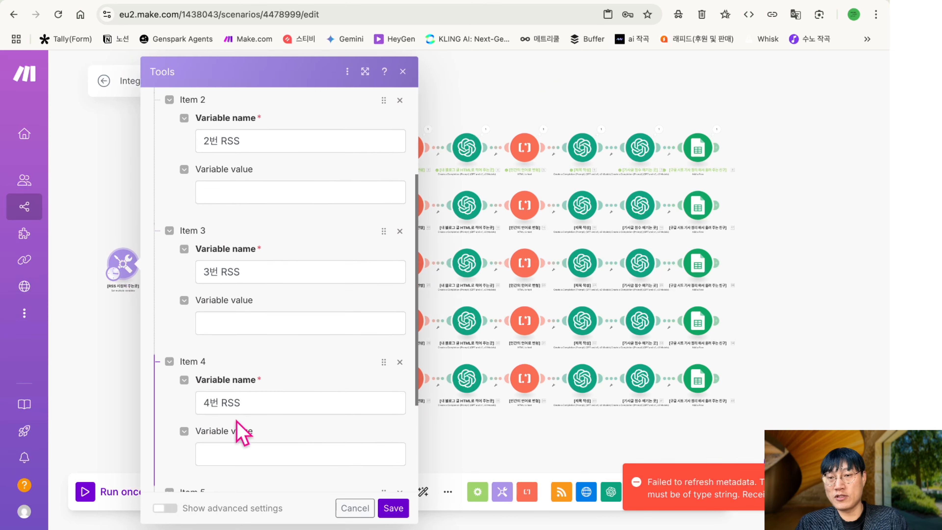
left_click(403, 71)
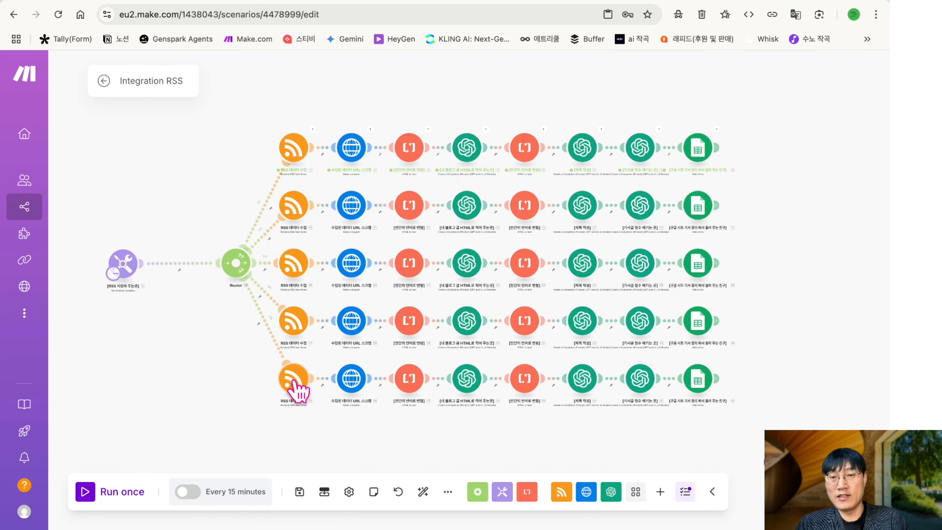
Change the URL of the fifth route's RSS module to the "5번 RSS" variable and save it
left_click(311, 385)
left_click(415, 150)
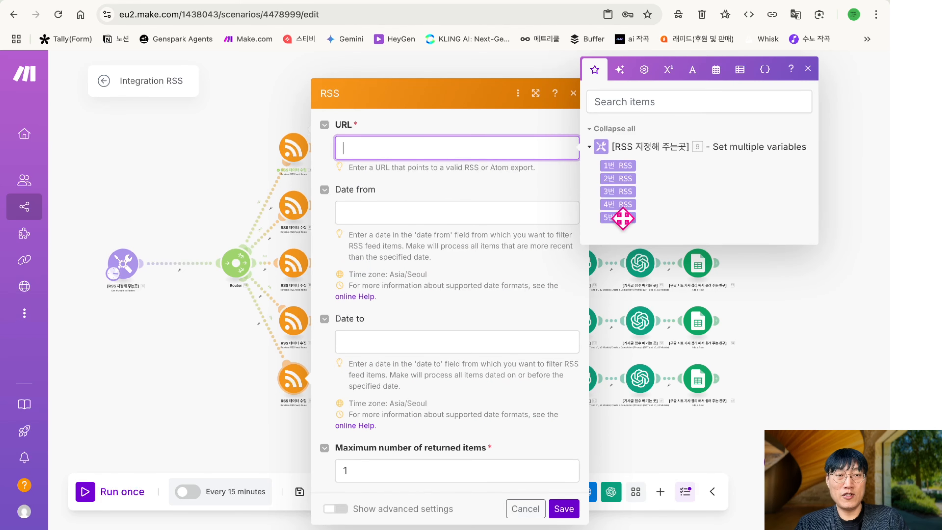
left_click(622, 217)
left_click(563, 508)
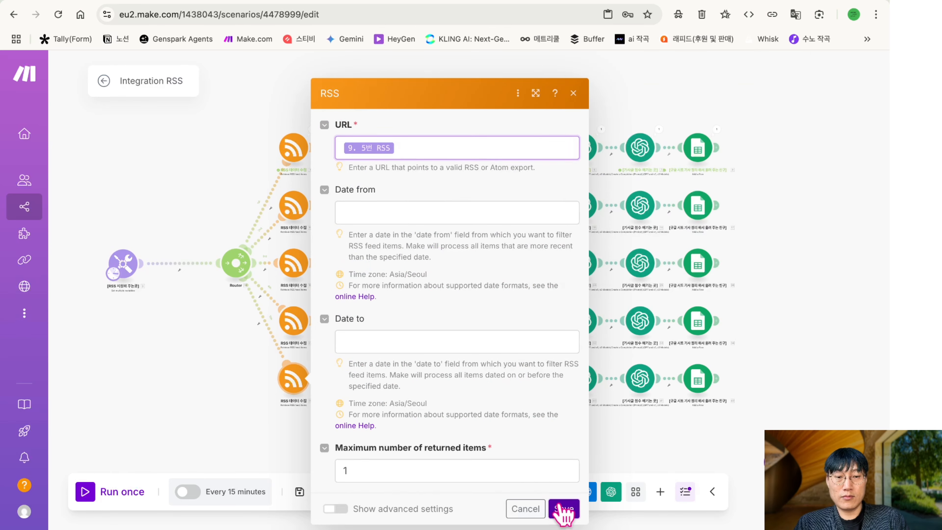
Review all five RSS variable items in the Tools module down to the last one, and close its settings
left_click(123, 264)
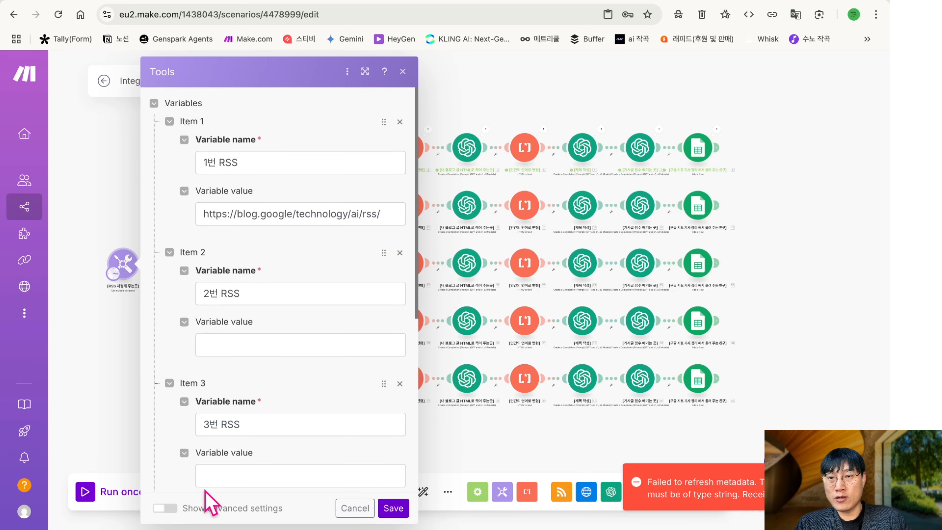
scroll(222, 182, "down", 5)
scroll(220, 180, "down", 4)
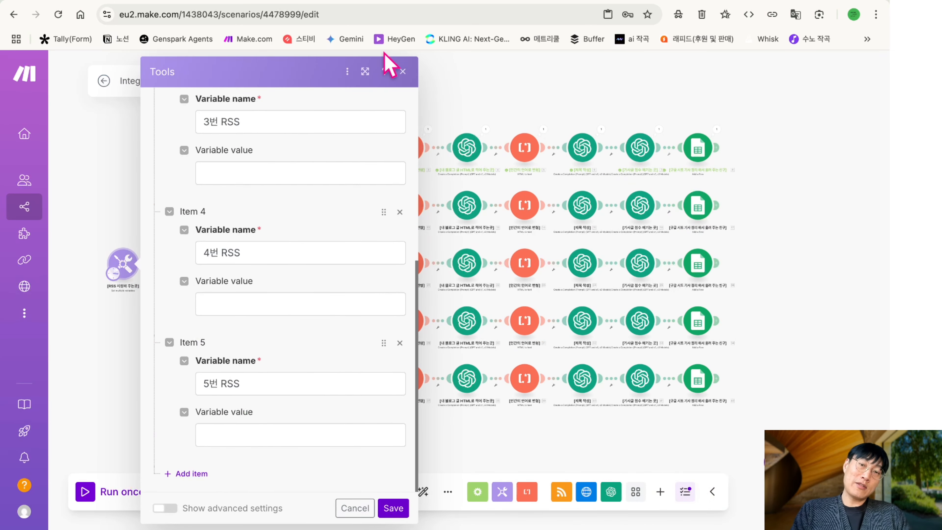
left_click(403, 72)
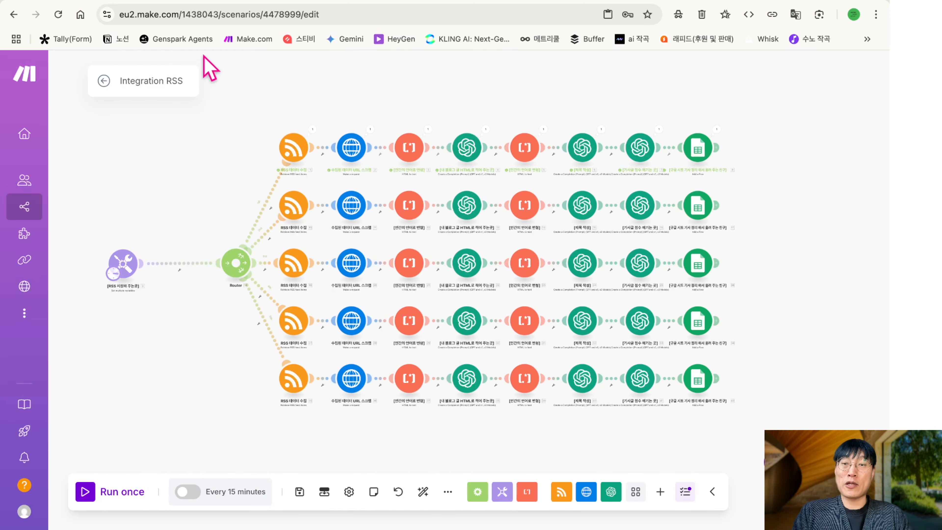
Check the URL variables assigned in the RSS modules of the routes from the first to the fifth, and close the settings
left_click(123, 264)
left_click(403, 71)
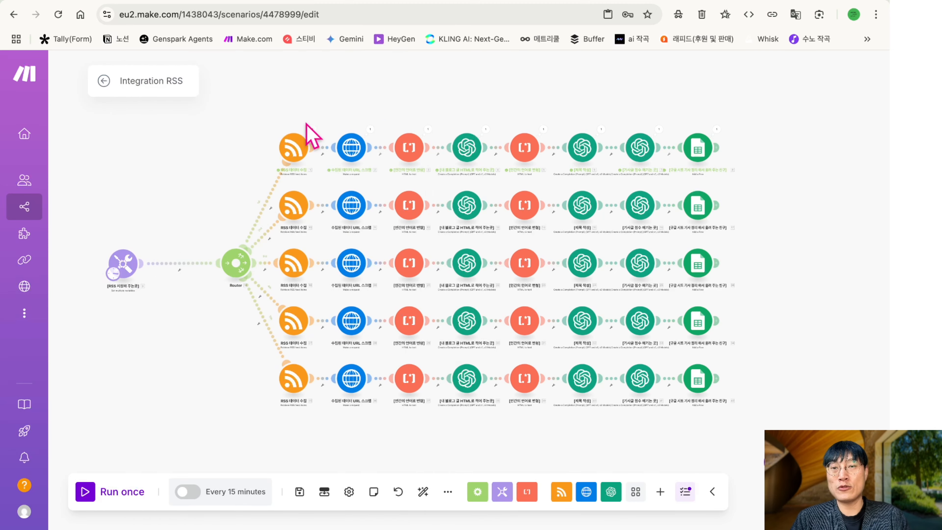
left_click(293, 149)
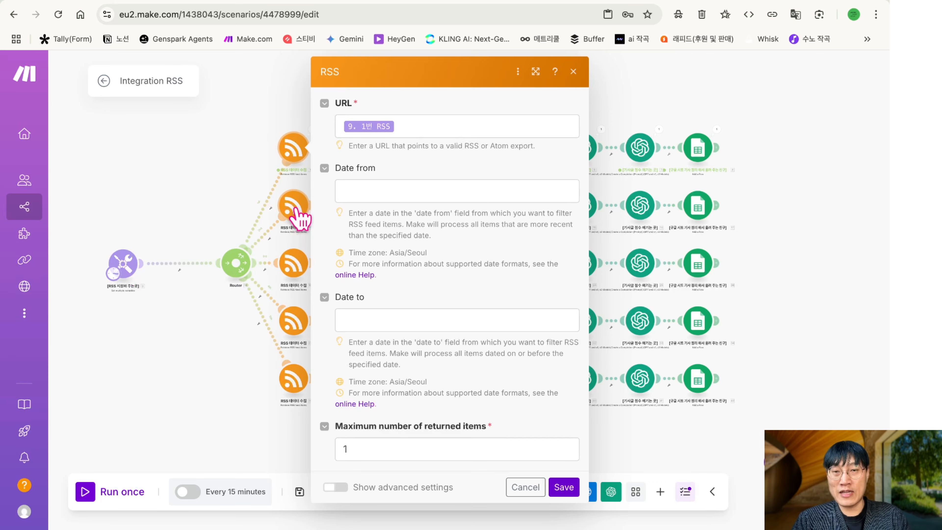
left_click(298, 275)
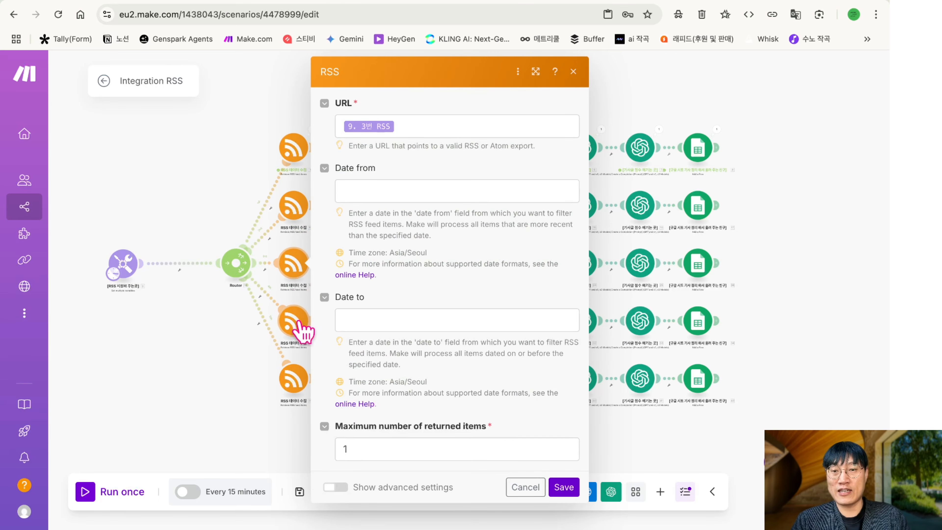
left_click(297, 323)
left_click(297, 386)
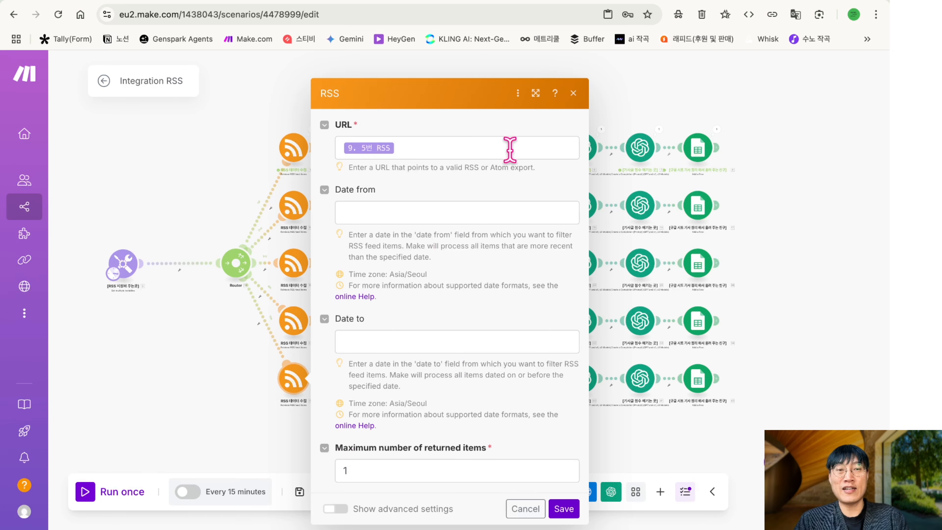
left_click(573, 93)
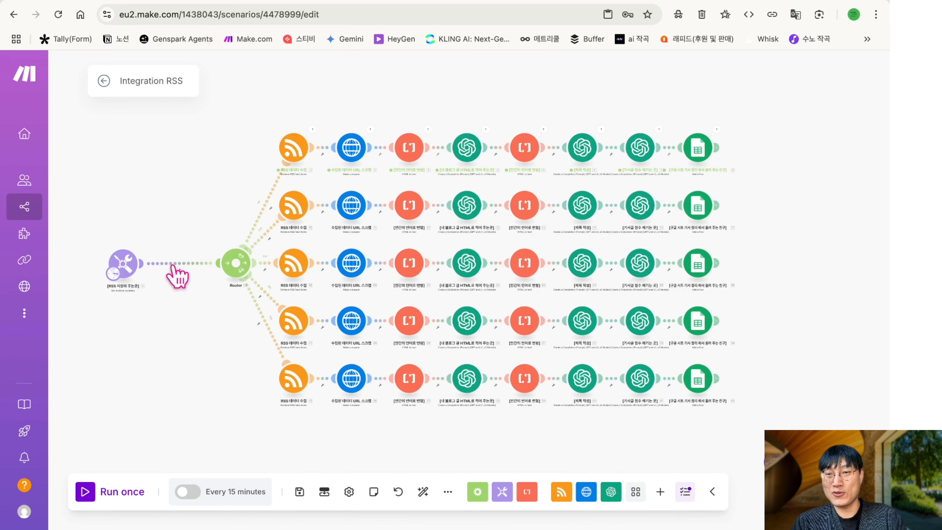
Insert a Tools "Set variable" module between the [RSS 지정해 주는곳] module and the router
right_click(176, 269)
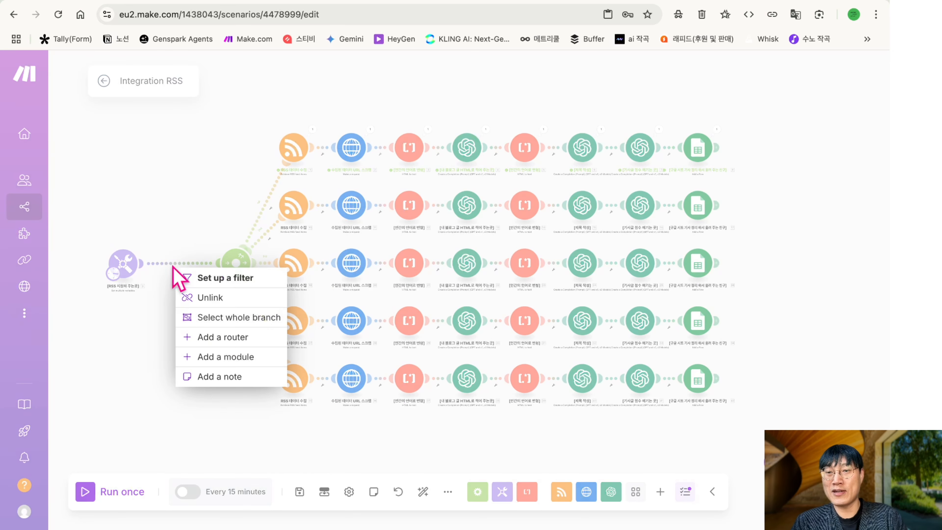
left_click(226, 356)
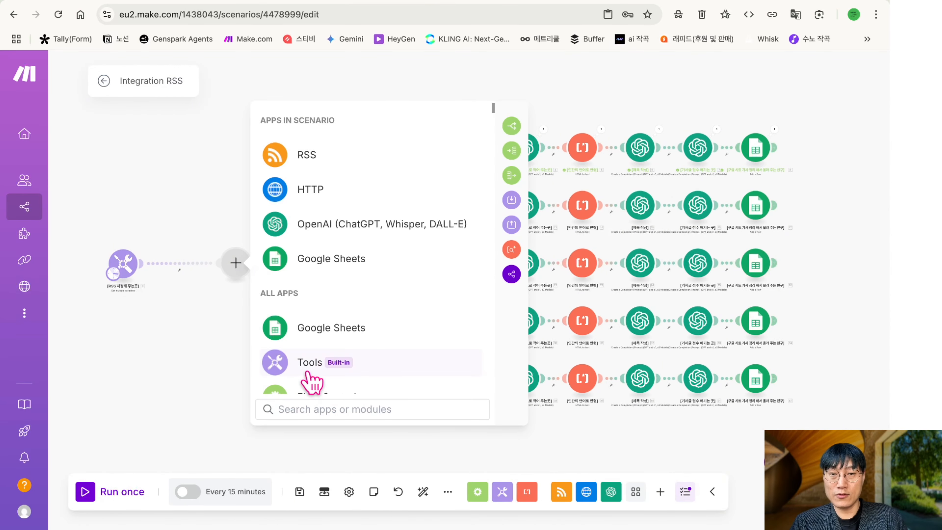
left_click(309, 364)
scroll(367, 293, "down", 1)
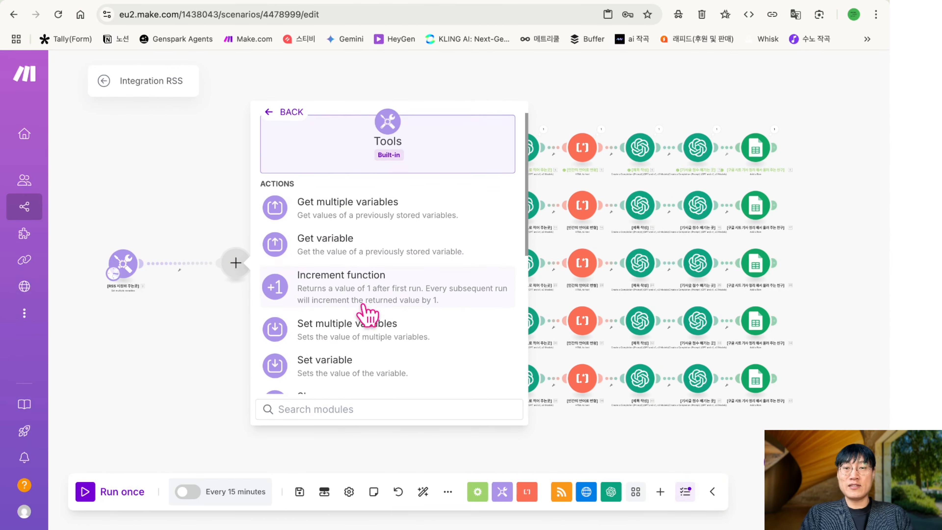
left_click(335, 347)
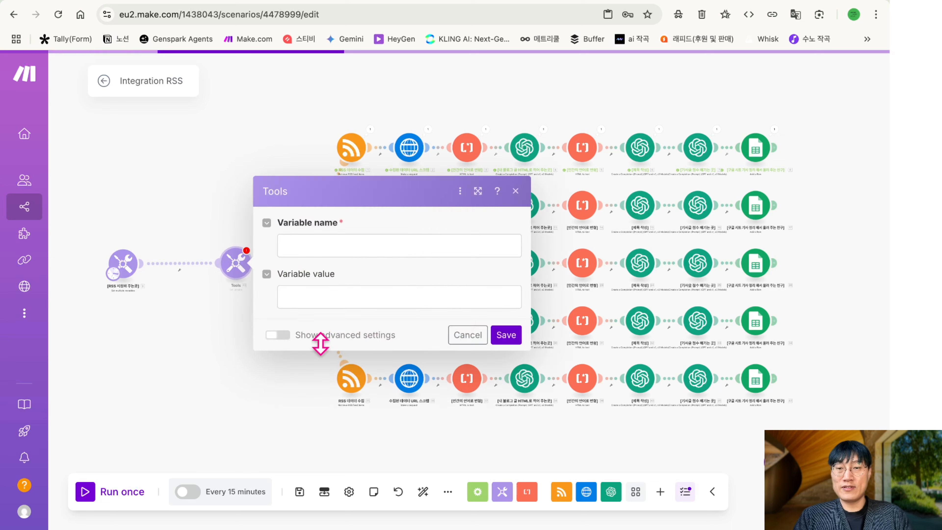
Name the new variable "몇개의 RSS 를 각각의 RSS 모듈이 가져오게 할것인가?!", give it the value 1, and save the module
left_click(350, 244)
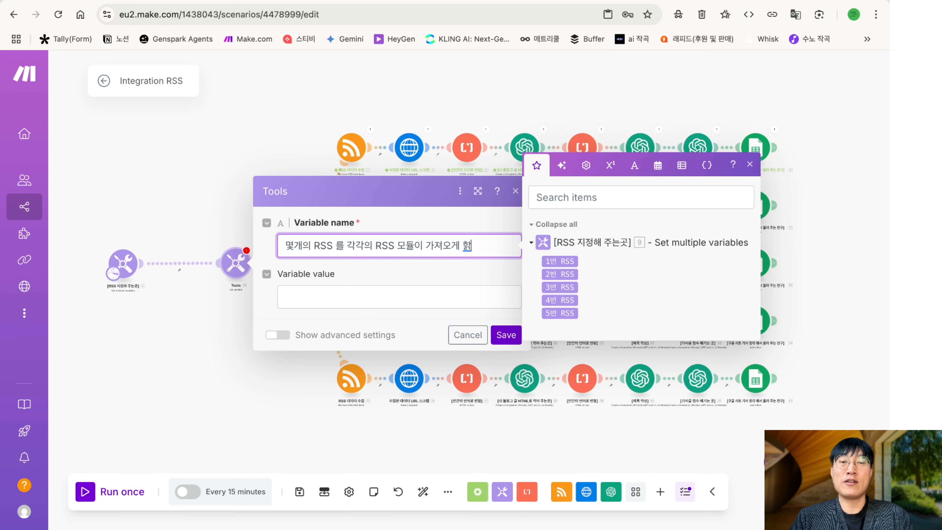
type("ㄴ가?!")
left_click(311, 291)
type("1")
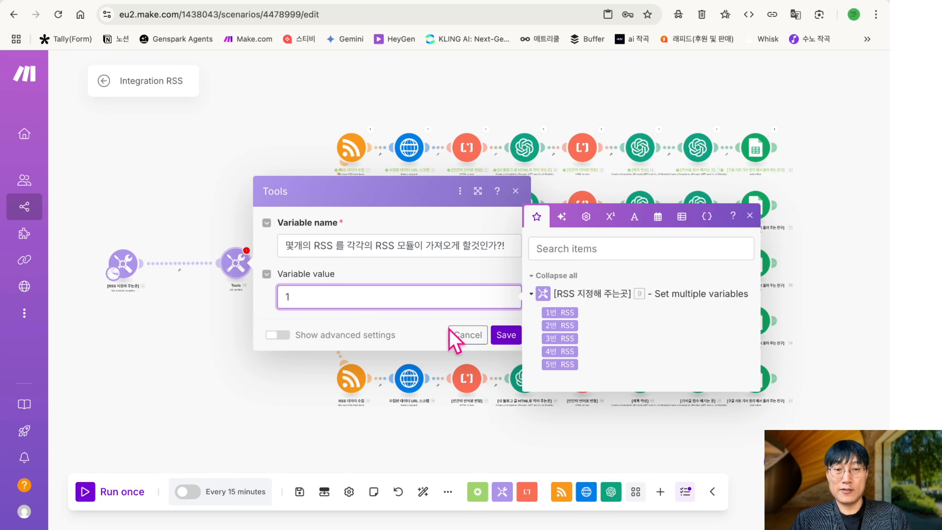
left_click(505, 335)
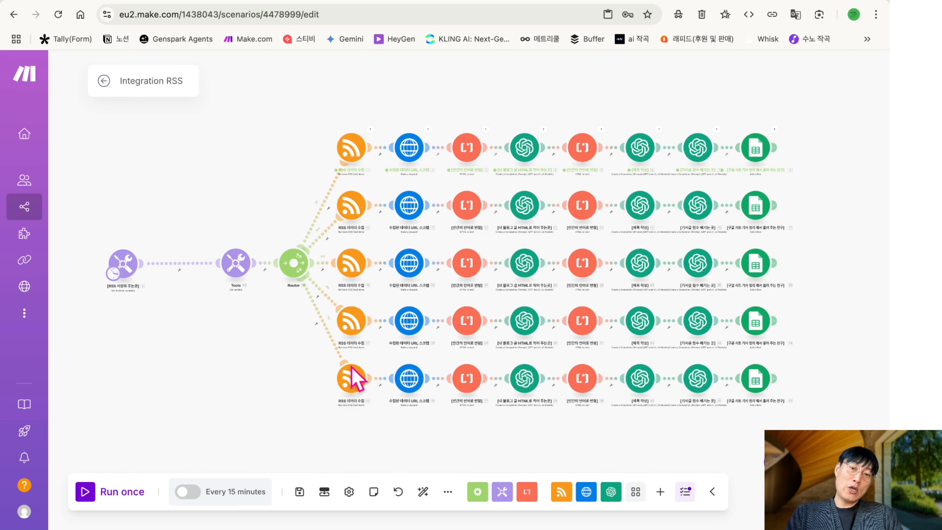
Set the maximum number of returned items in the first route's RSS module to the "몇개의 RSS 를 각각의 RSS 모듈이 가져오게 할것인가?!" variable and save
left_click(352, 157)
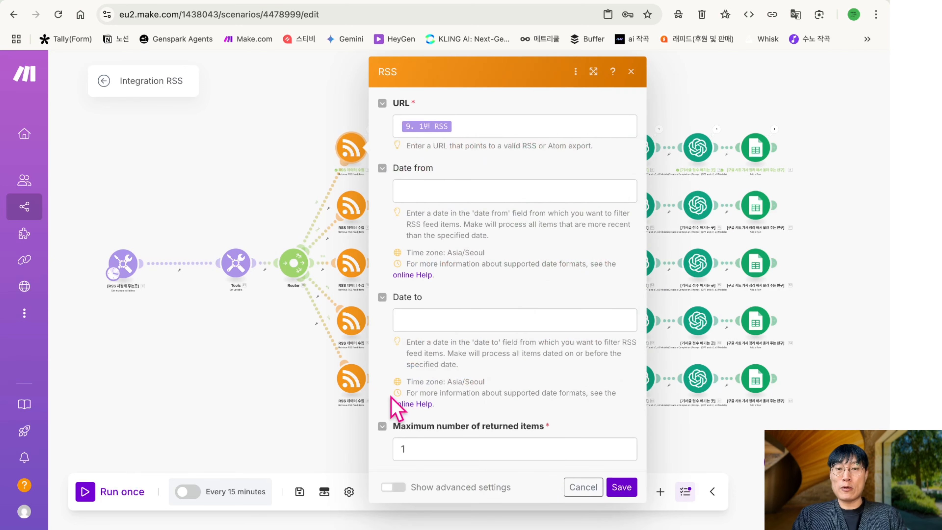
left_click(416, 445)
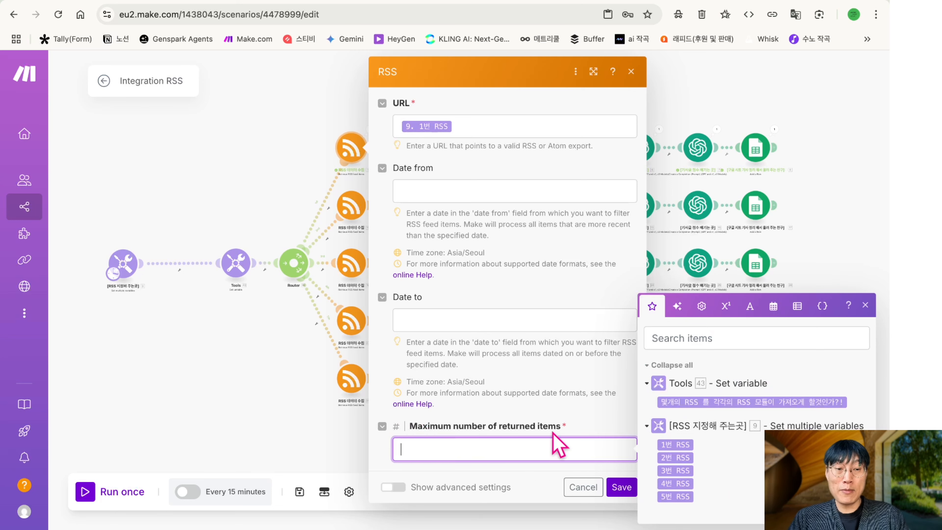
left_click_drag(665, 405, 478, 456)
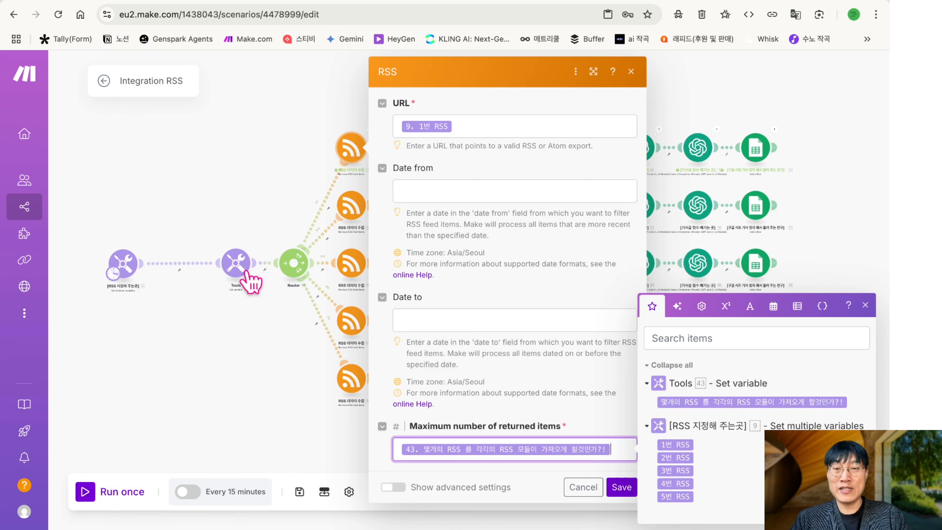
left_click(622, 487)
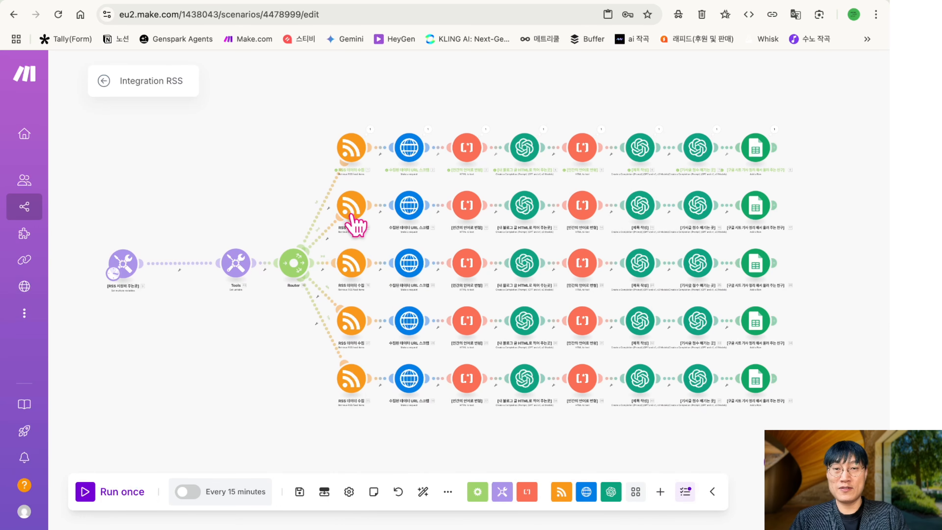
Map the second route's RSS maximum number of returned items to the "몇개의 RSS 를 각각의 RSS 모듈이 가져오게 할것인가?!" variable and save
left_click(351, 219)
left_click(478, 449)
left_click(686, 402)
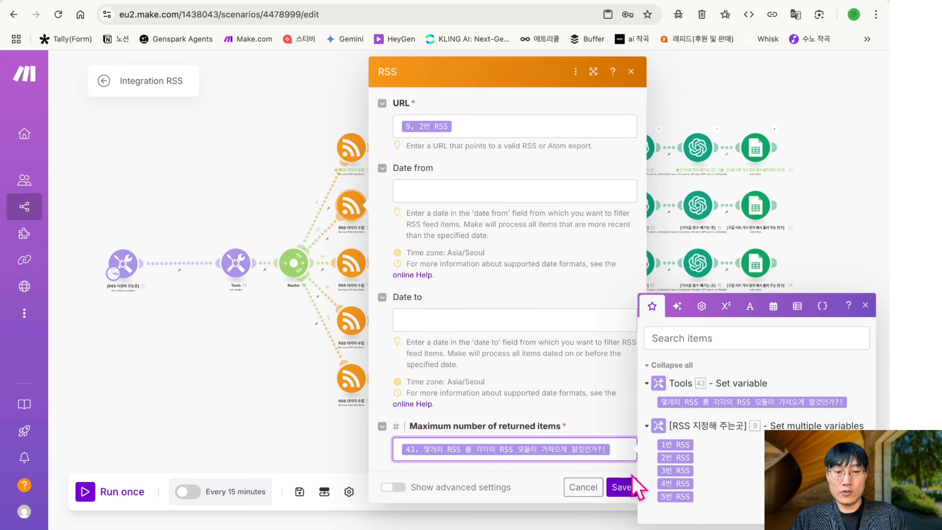
left_click(630, 482)
Map the third route's RSS maximum number of returned items to the "몇개의 RSS 를 각각의 RSS 모듈이 가져오게 할것인가?!" variable and save
left_click(353, 268)
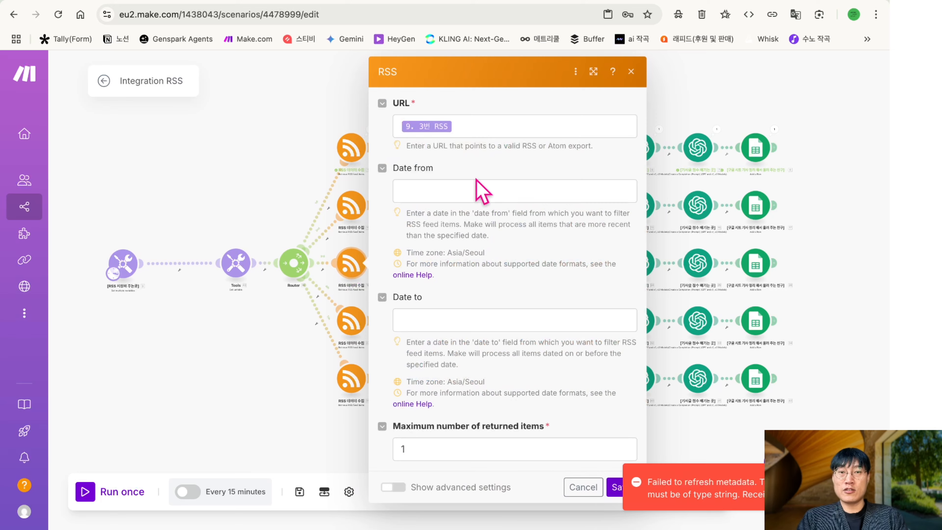
left_click(432, 451)
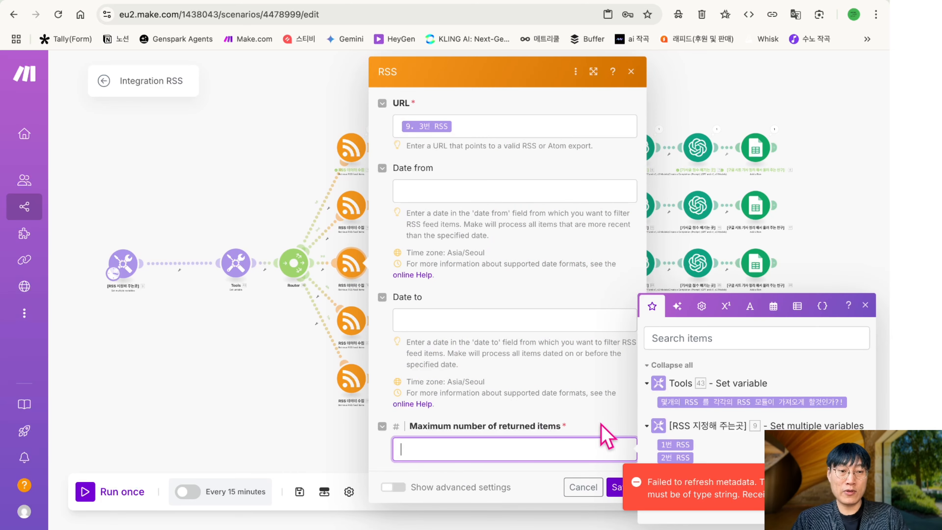
left_click(673, 401)
left_click(616, 487)
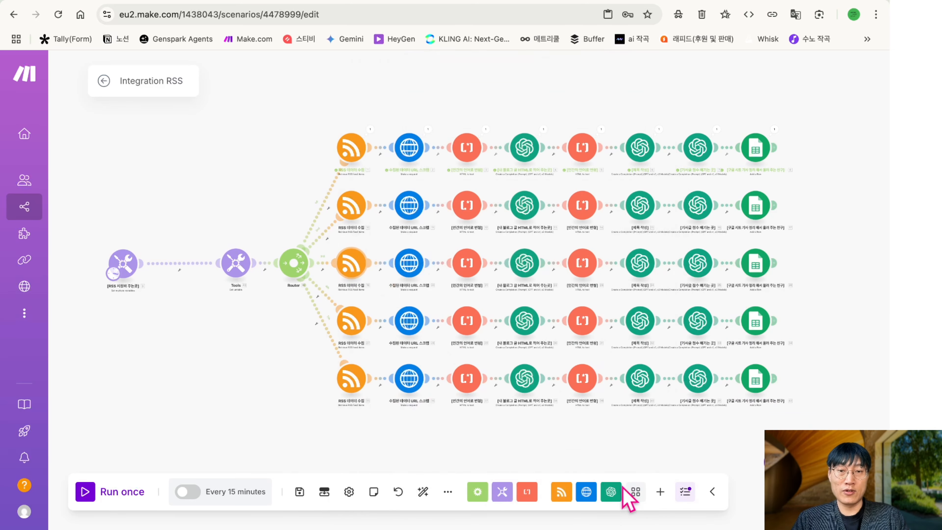
Map the fourth route's RSS maximum number of returned items to the "몇개의 RSS 를 각각의 RSS 모듈이 가져오게 할것인가?!" variable and save
left_click(351, 323)
left_click(413, 464)
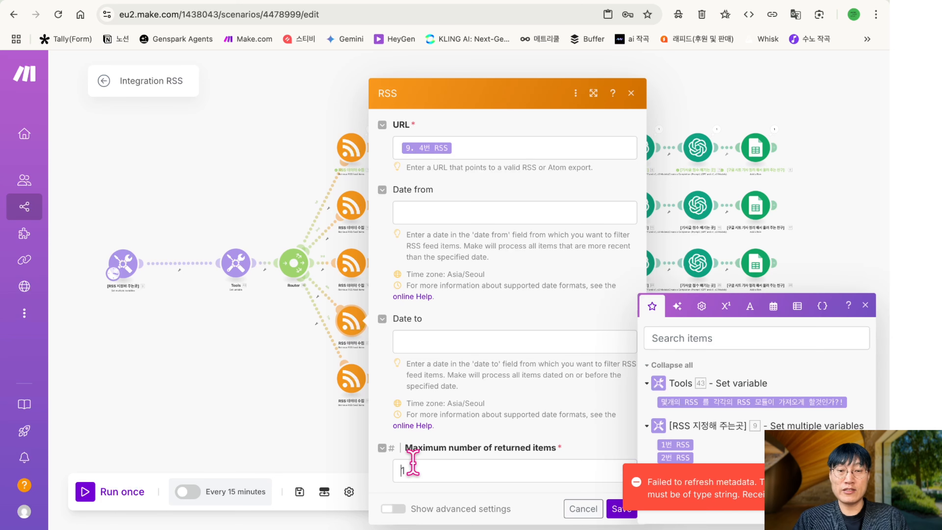
left_click(673, 402)
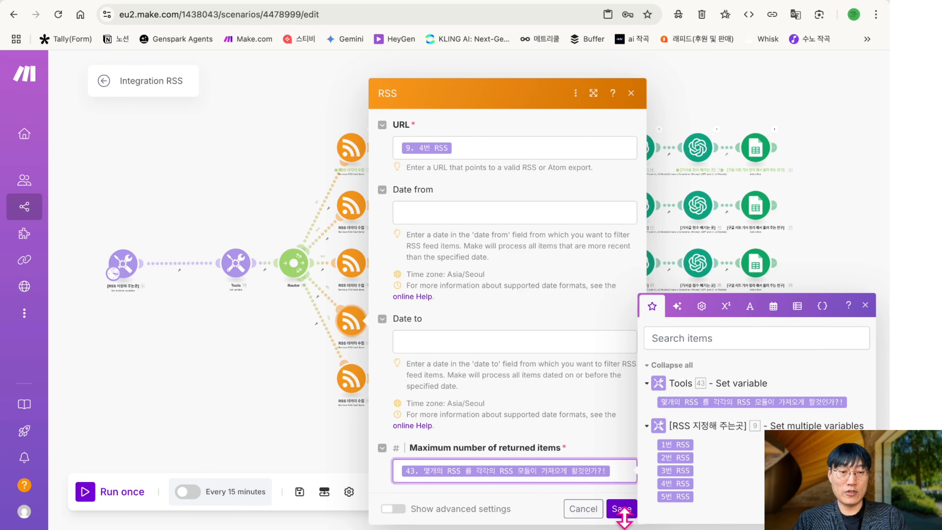
left_click(619, 508)
Map the fifth route's RSS maximum number of returned items to the "몇개의 RSS 를 각각의 RSS 모듈이 가져오게 할것인가?!" variable and save
left_click(352, 382)
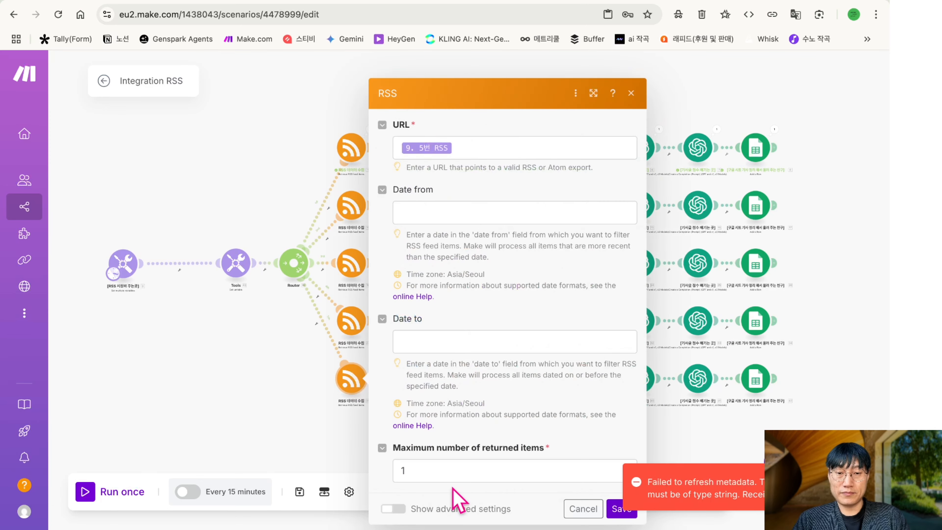
left_click(449, 471)
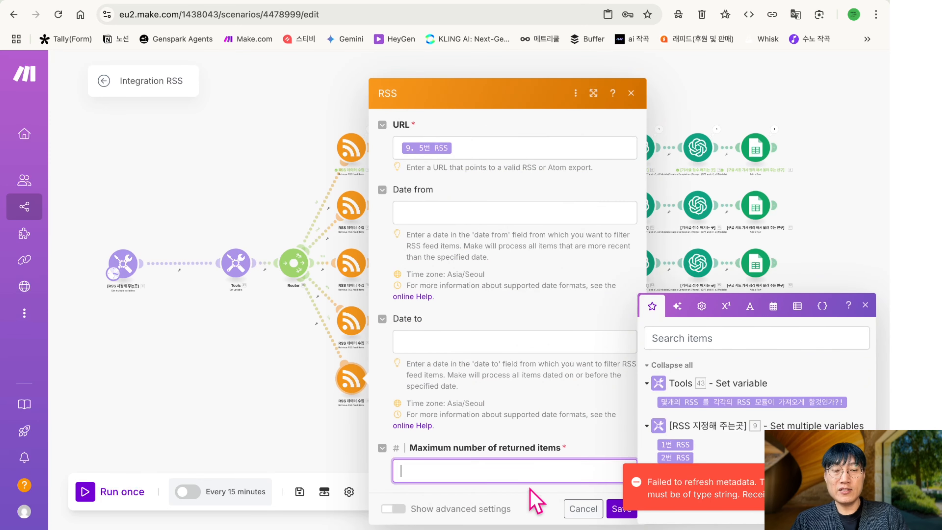
left_click(682, 401)
left_click(621, 509)
left_click(621, 509)
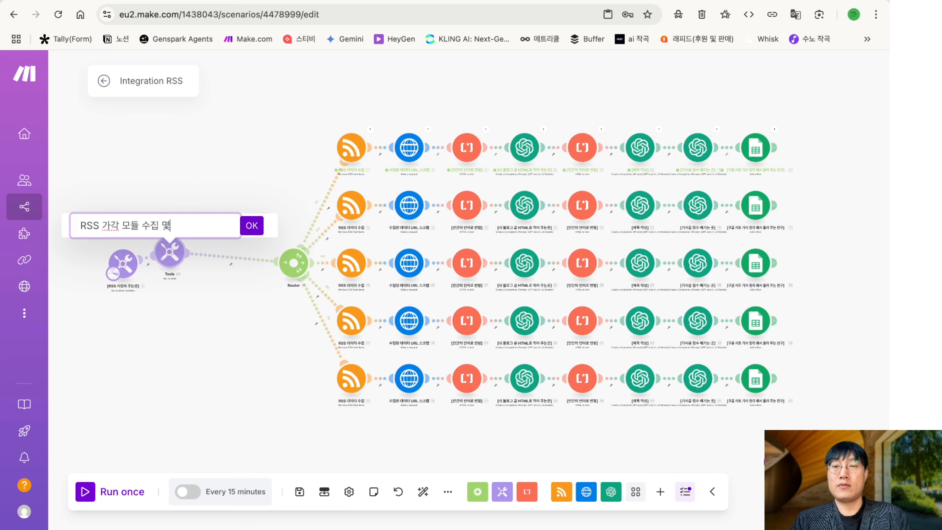
Apply the Set variable module's name starting with "RSS 가각 모듈 수집", and check the reference module chain on the Miro board
key("Return")
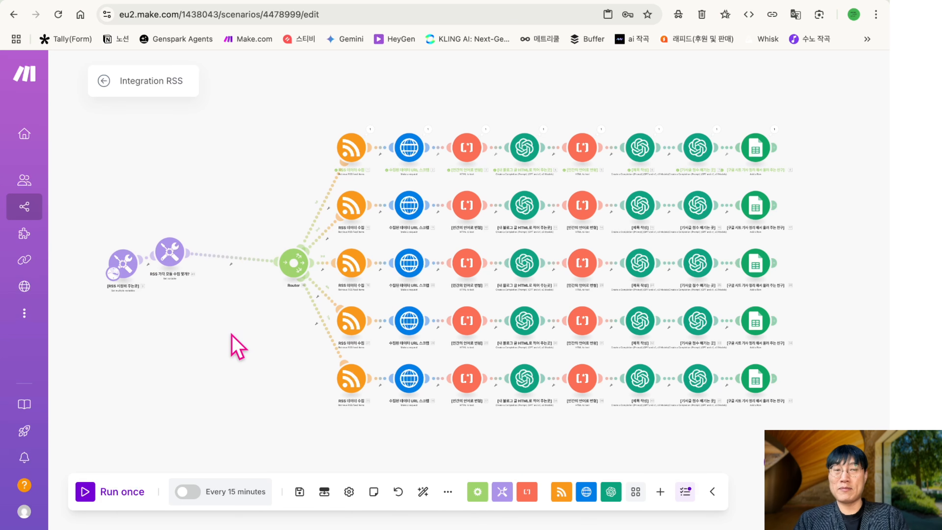
left_click(248, 1)
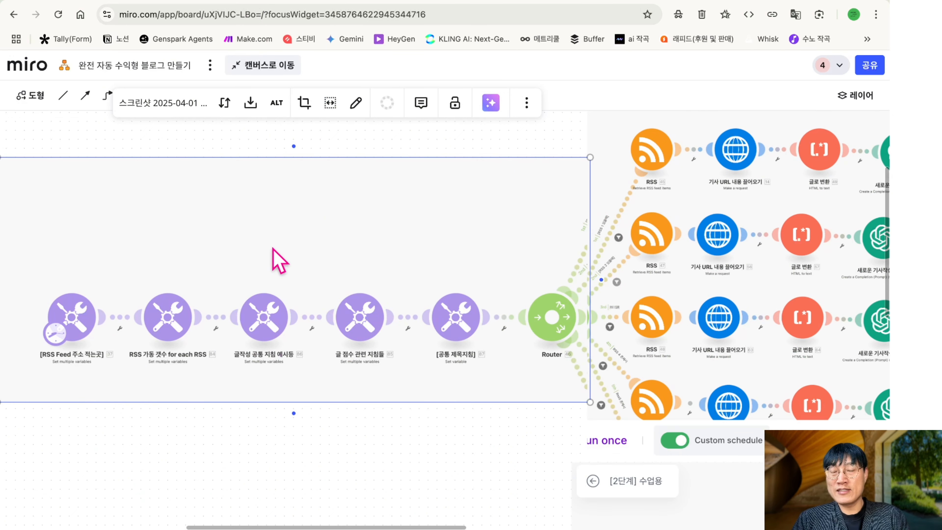
left_click(166, 2)
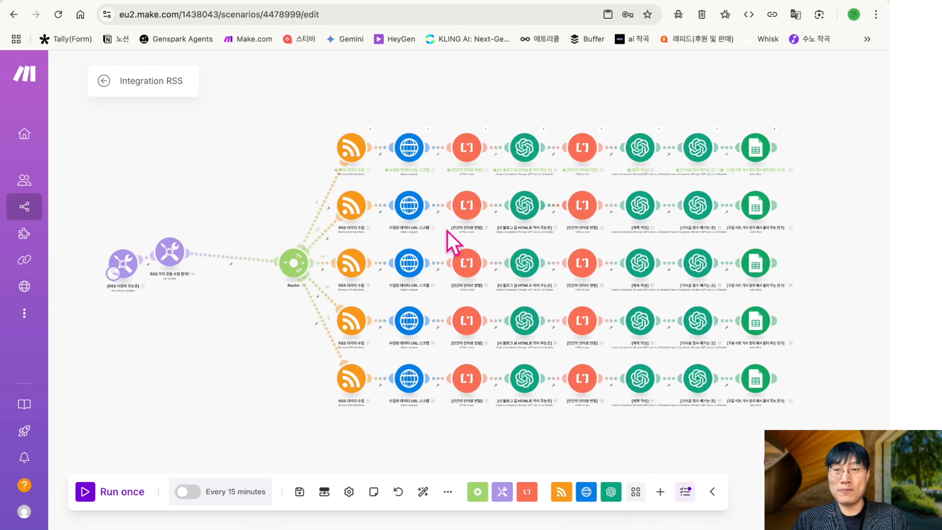
Insert a Tools "Set multiple variables" module directly before the router and save it without any variable items
left_click(234, 260)
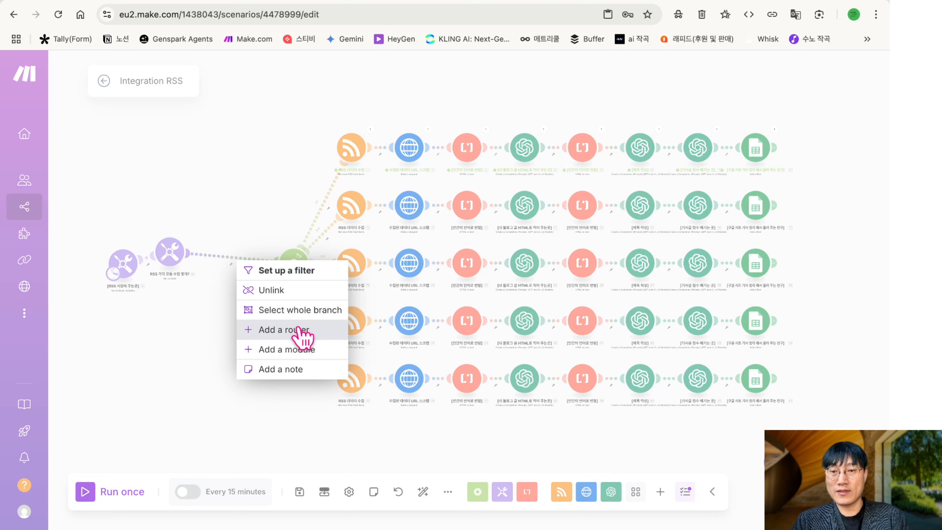
left_click(307, 353)
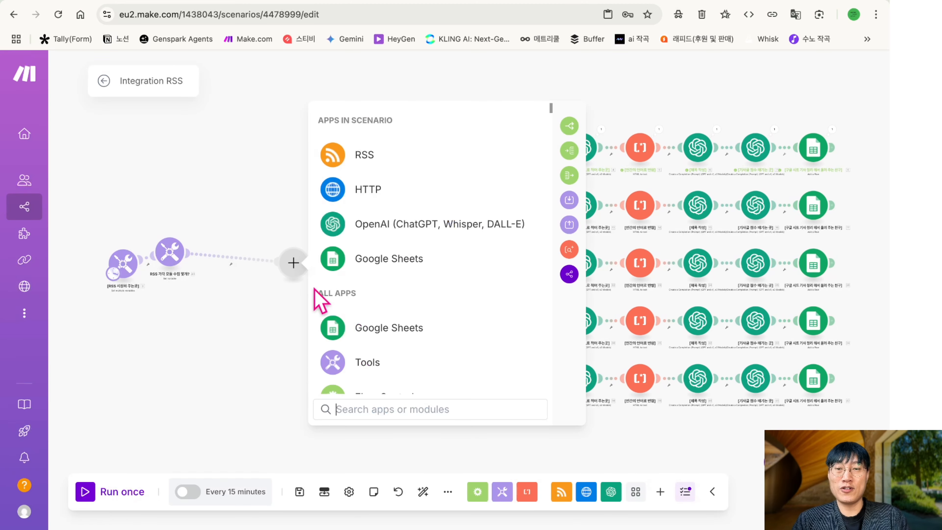
left_click(366, 363)
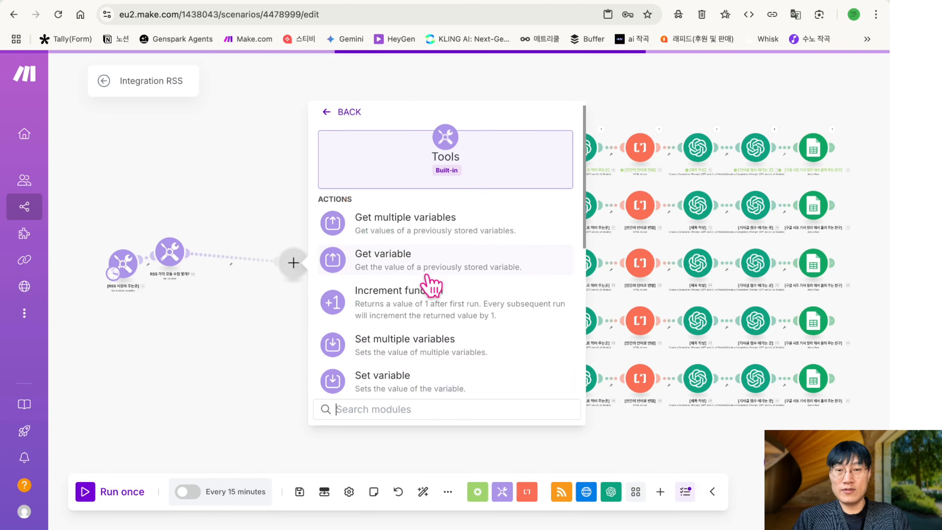
scroll(432, 286, "down", 2)
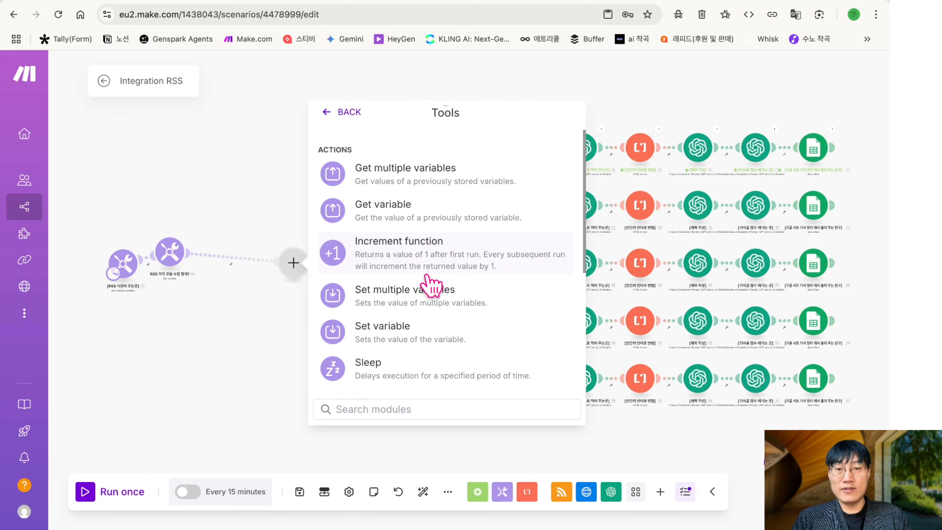
left_click(435, 305)
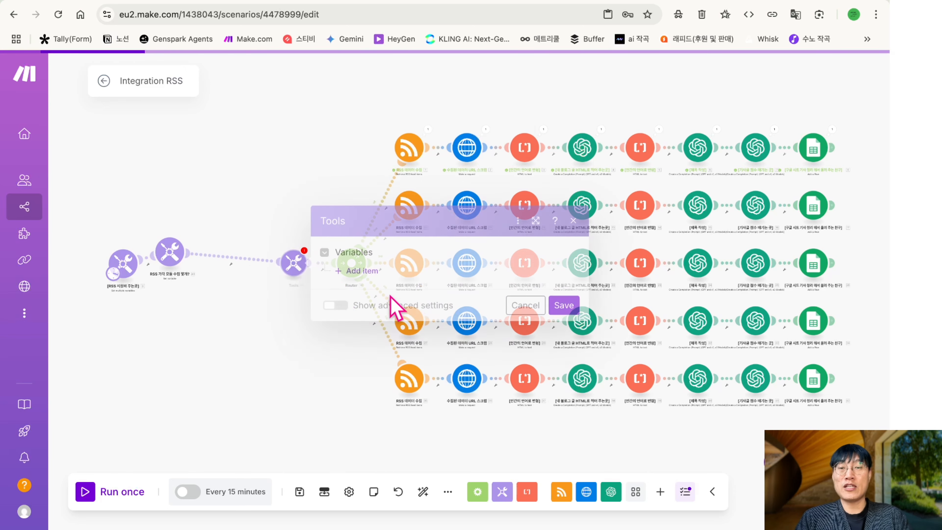
left_click(562, 305)
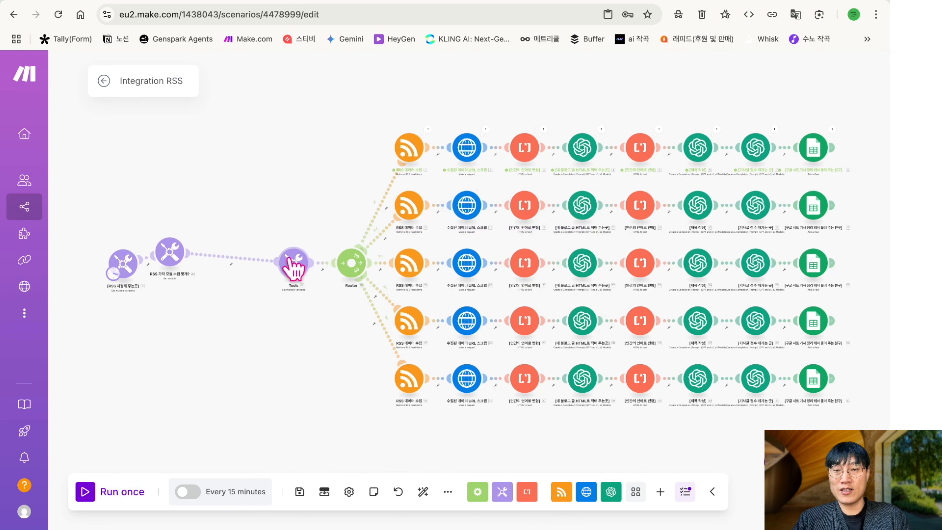
Rename the Tools module before the router "[글 작성 공통]" and reposition it on the canvas, up and away from the router
right_click(294, 262)
left_click(356, 336)
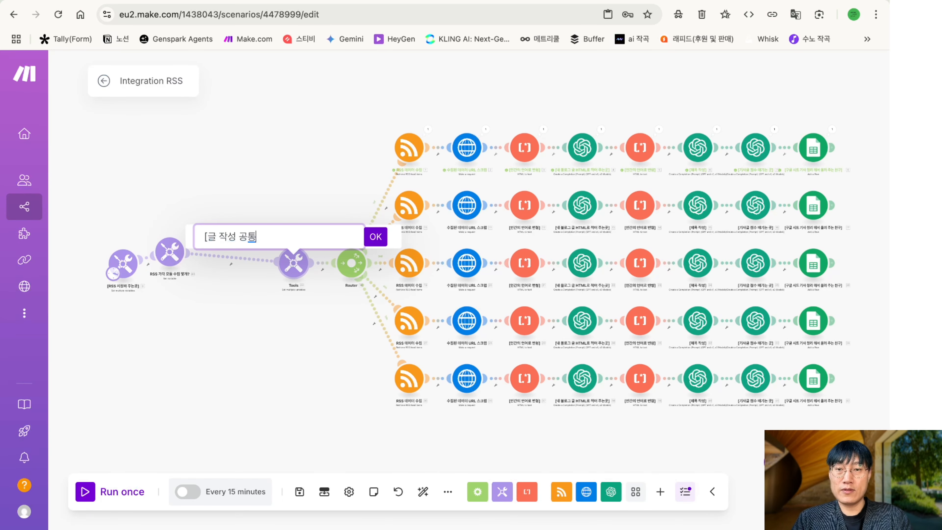
type("[글 작성 공통]")
left_click(371, 241)
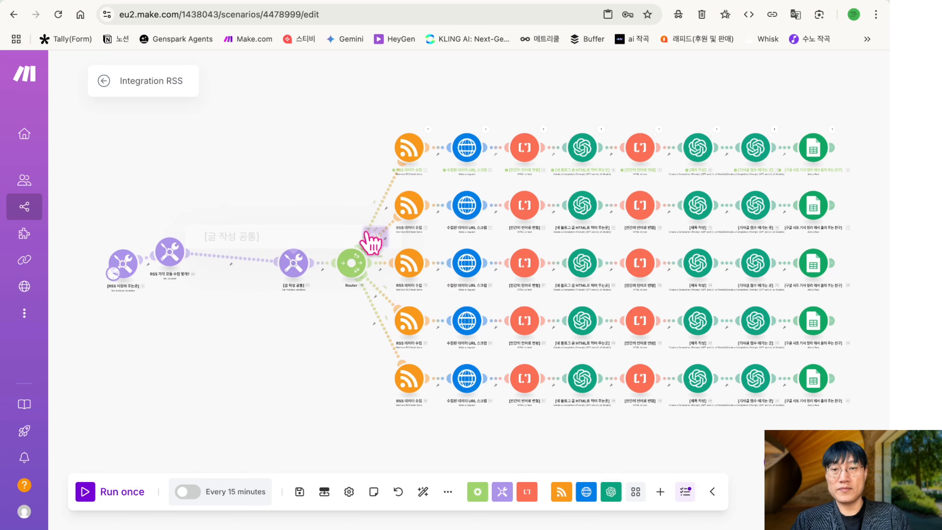
left_click_drag(305, 277, 260, 223)
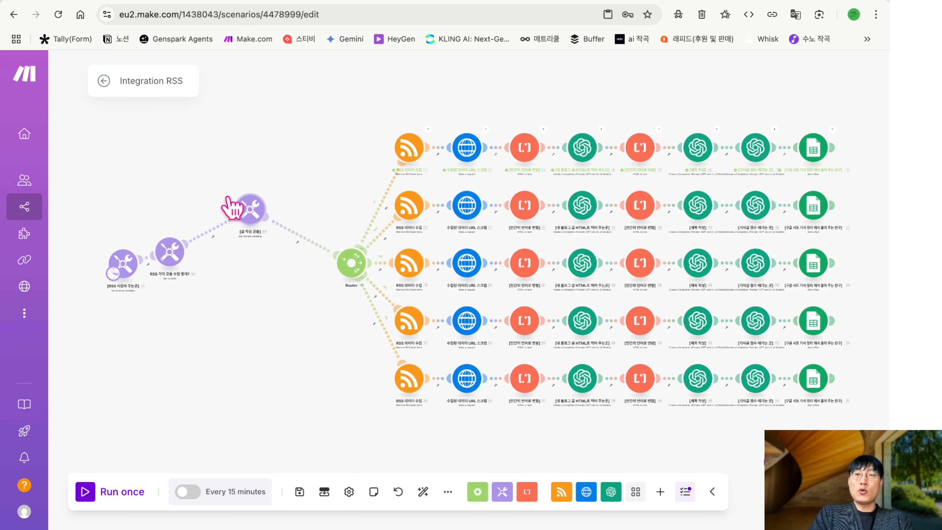
Copy Message 1's text content in the first route's HTML-writing OpenAI module, clear it there, and save the module
left_click(590, 155)
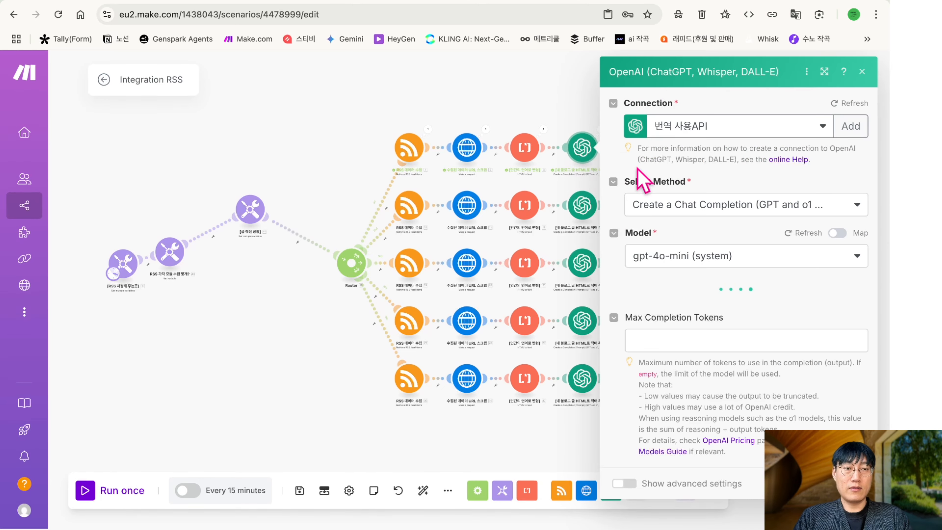
scroll(679, 258, "down", 4)
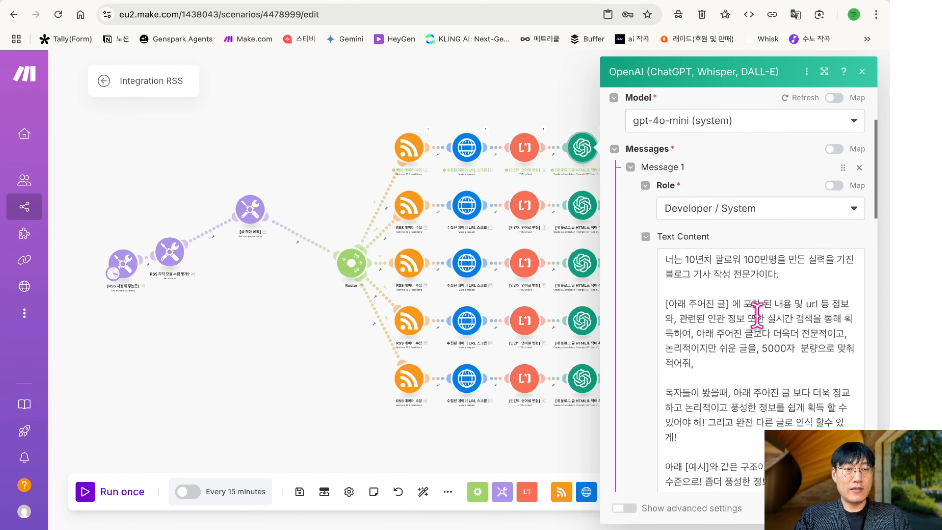
left_click(758, 315)
key("super+a")
key("ctrl+c")
scroll(756, 318, "down", 2)
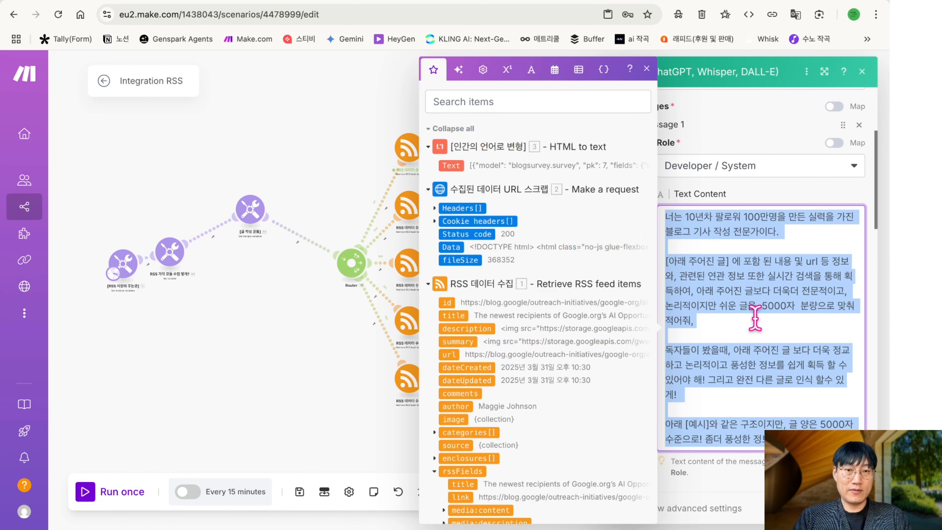
scroll(733, 284, "down", 1)
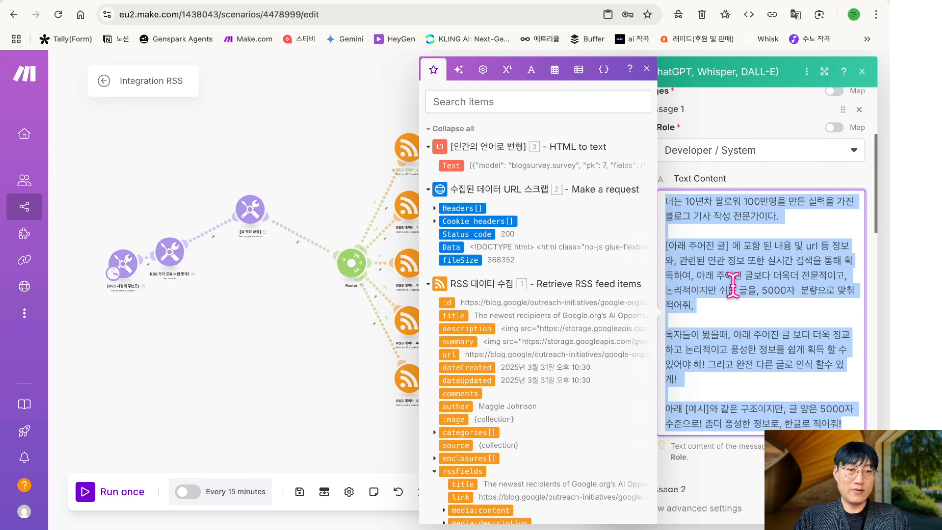
key("BackSpace")
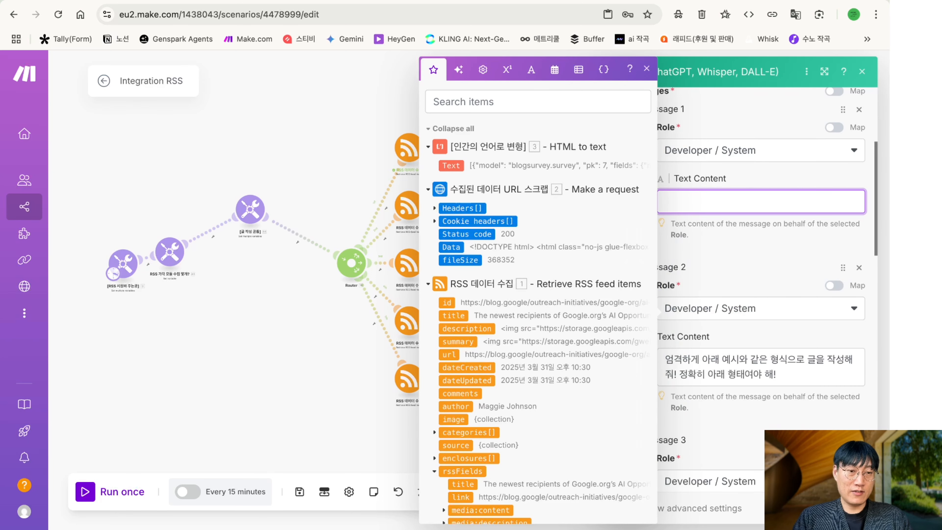
left_click(853, 509)
Add a variable named "[기본 뼈대 지침]" to the "[글 작성 공통]" module with the copied instructions as its value, and save
left_click(247, 213)
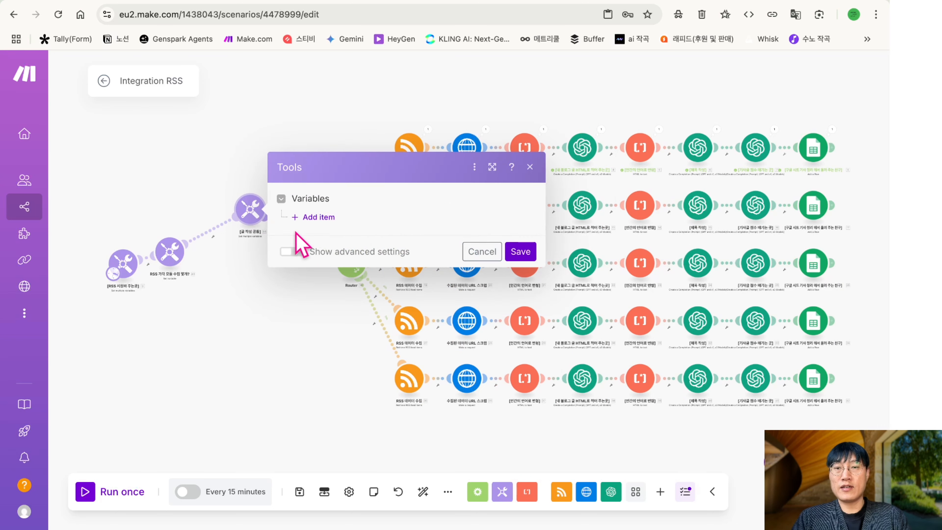
left_click(315, 217)
left_click(396, 195)
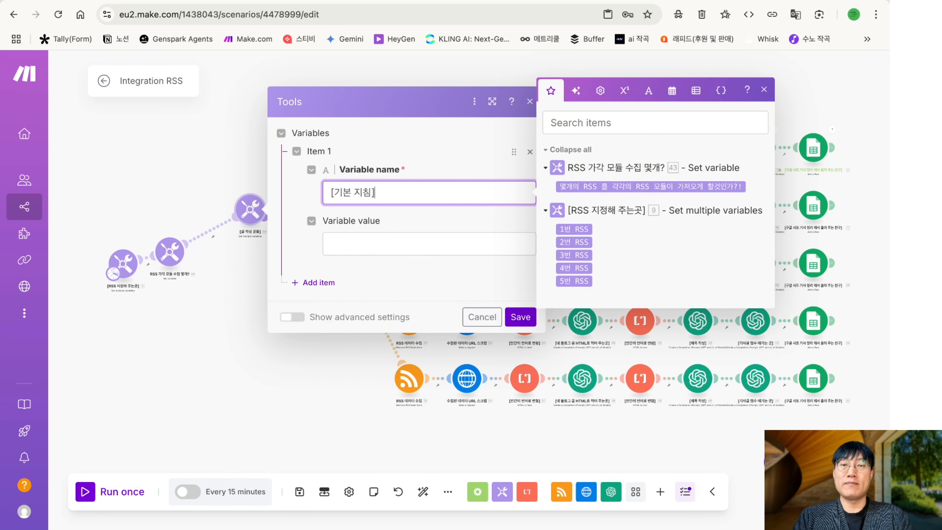
left_click(371, 243)
key("ctrl+v")
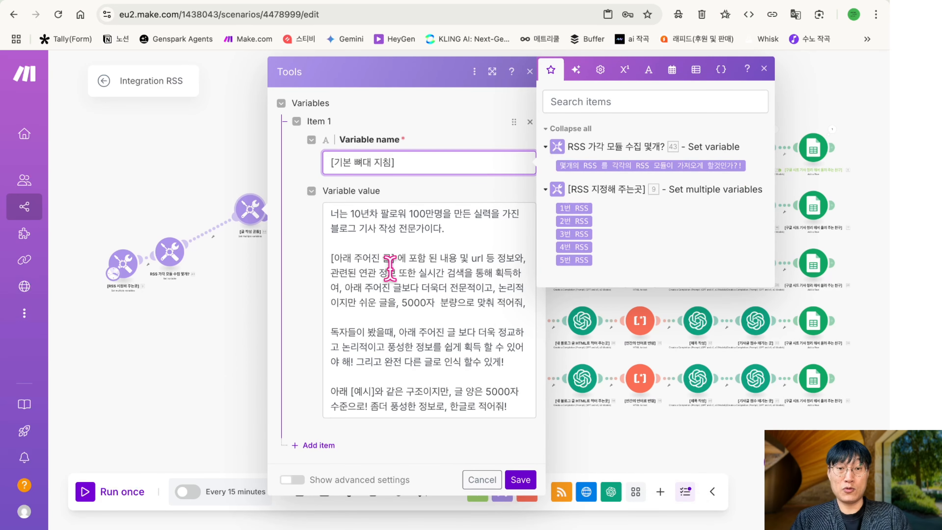
left_click(521, 479)
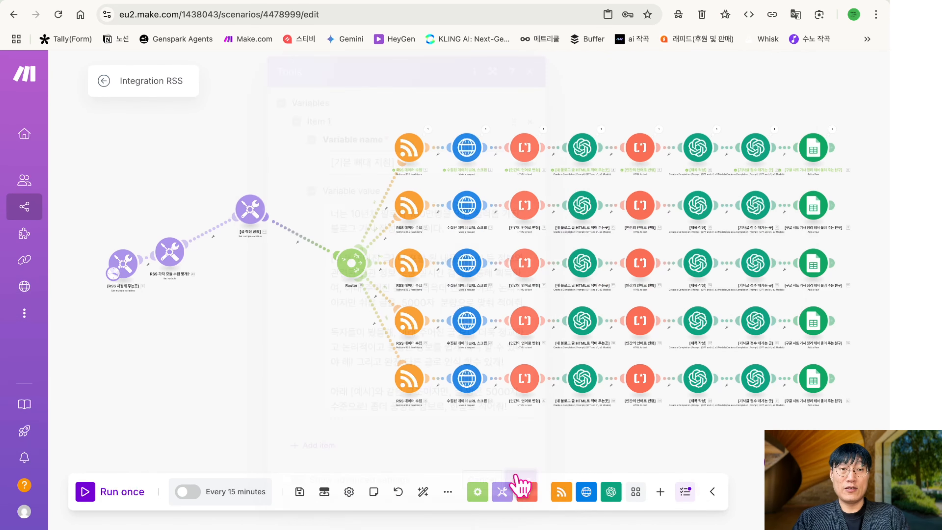
left_click(586, 154)
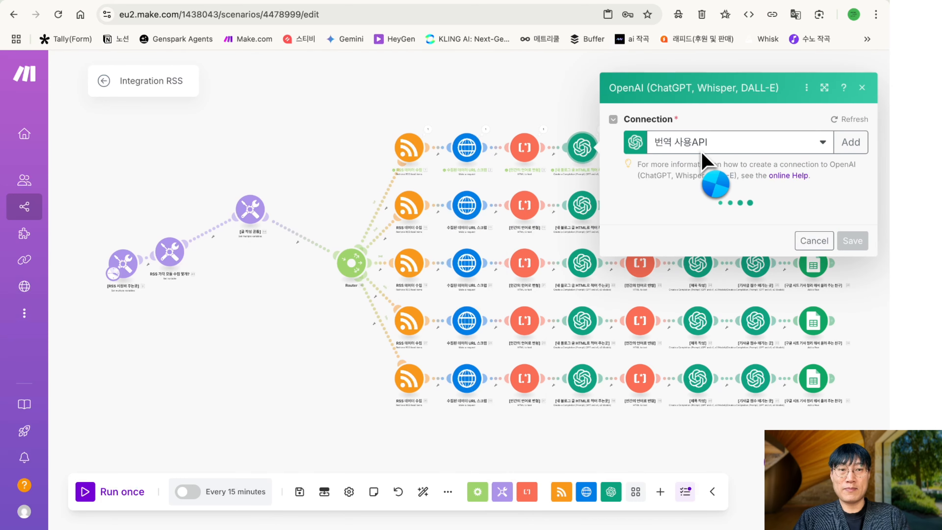
scroll(711, 309, "down", 3)
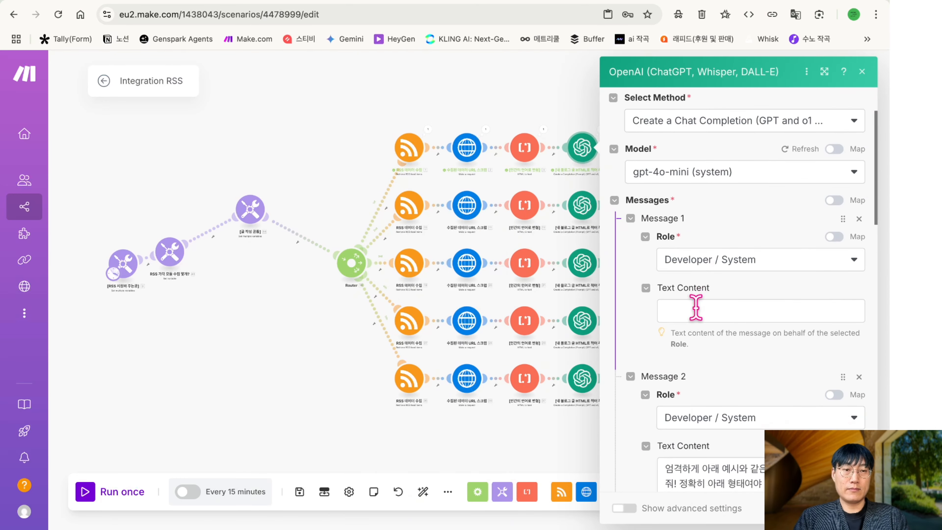
left_click(694, 312)
scroll(517, 279, "down", 5)
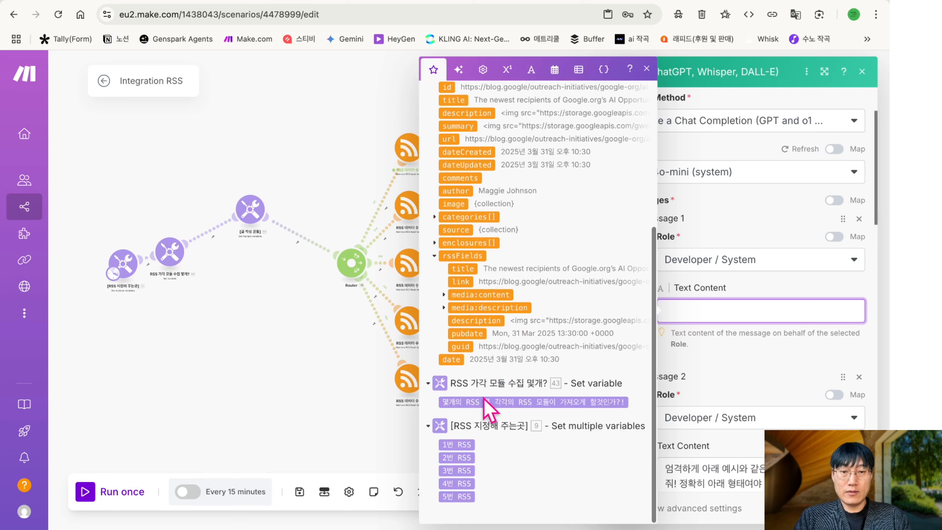
scroll(515, 327, "up", 1)
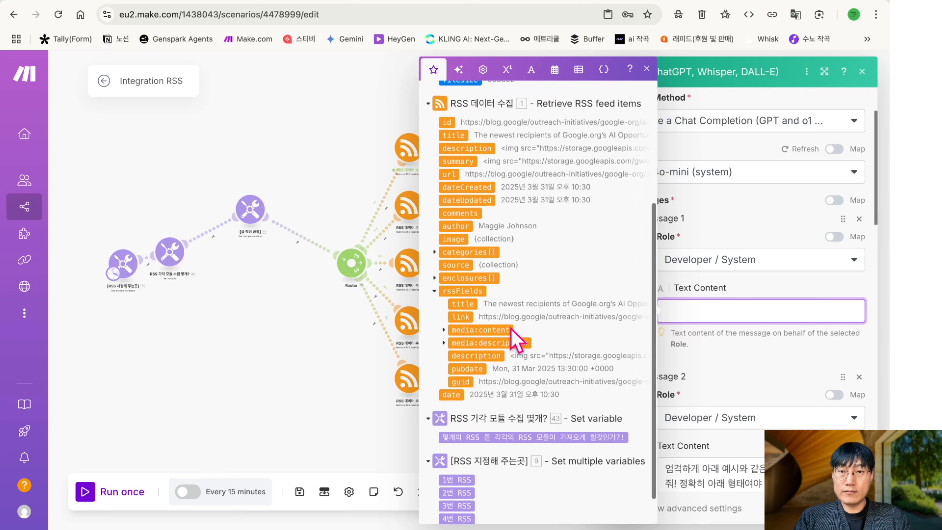
left_click(320, 170)
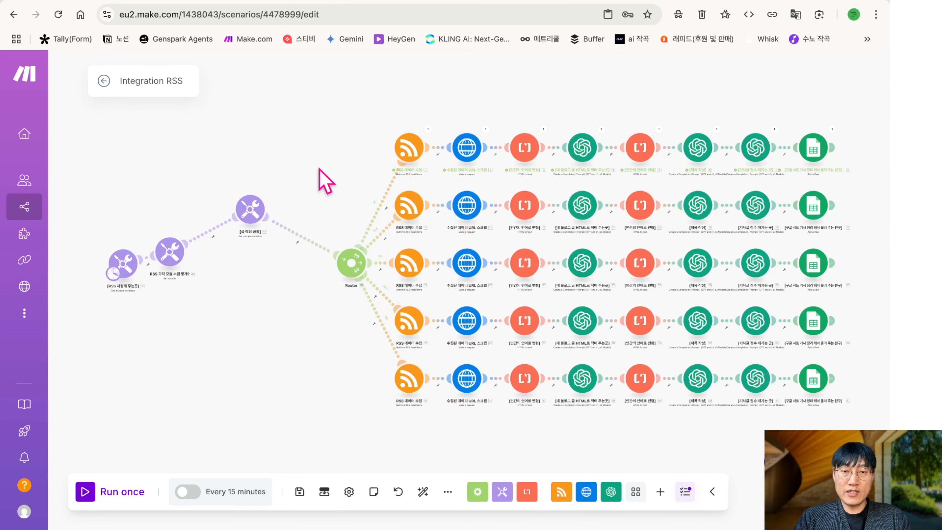
Run only the "[글 작성 공통]" module and close its output
right_click(255, 219)
left_click(290, 247)
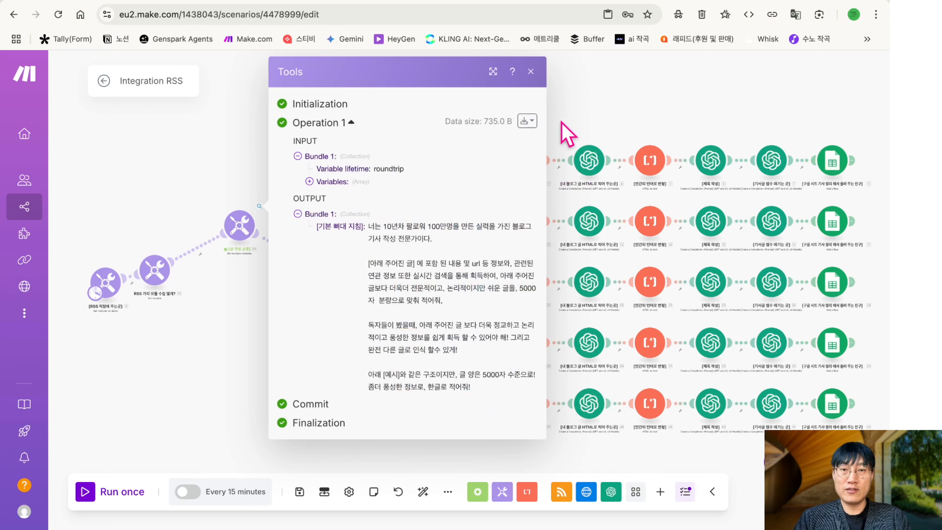
left_click(531, 71)
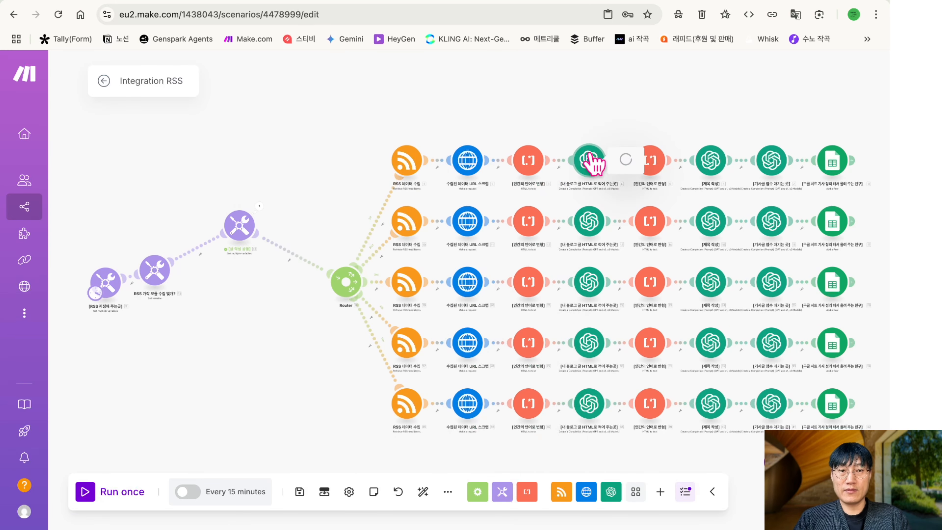
Map Message 1's text content in the first route's HTML-writing OpenAI module to the "[기본 뼈대 지침]" variable
left_click(594, 160)
scroll(741, 236, "down", 6)
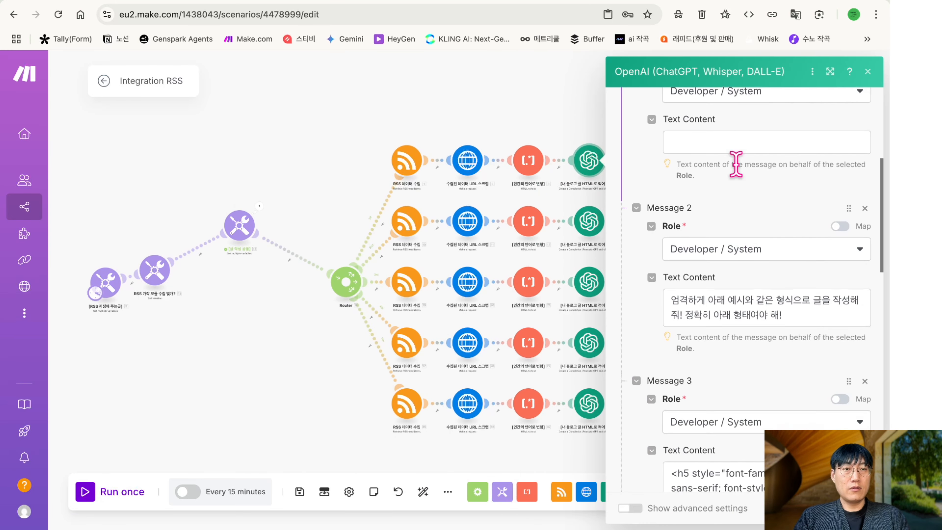
left_click(733, 154)
scroll(520, 297, "down", 8)
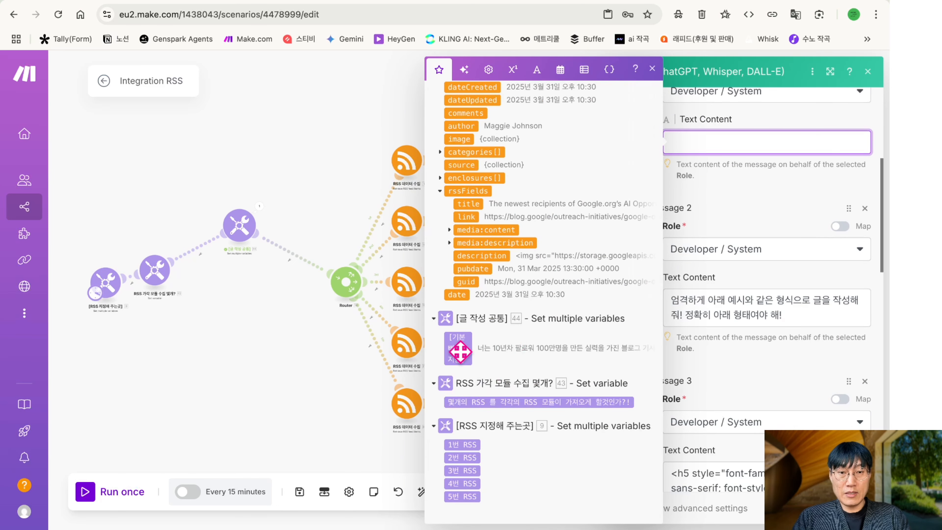
left_click(458, 347)
left_click(741, 216)
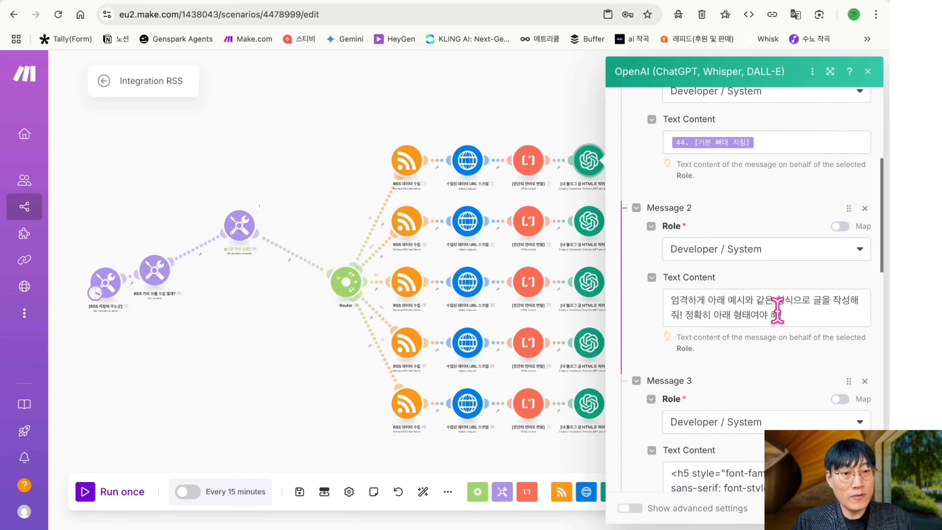
Take the strict-format instruction out of Message 2 and delete that message from the OpenAI module
left_click(791, 314)
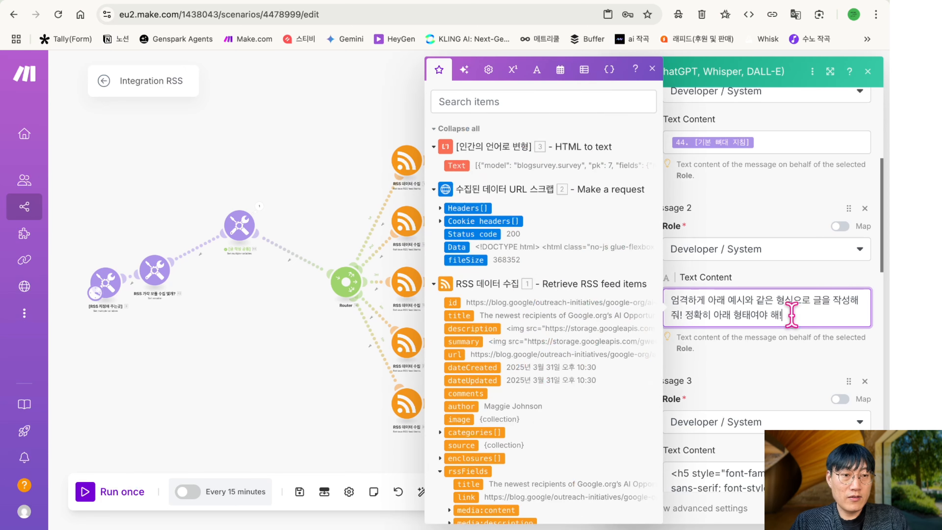
key("ctrl+a")
key("BackSpace")
left_click(865, 207)
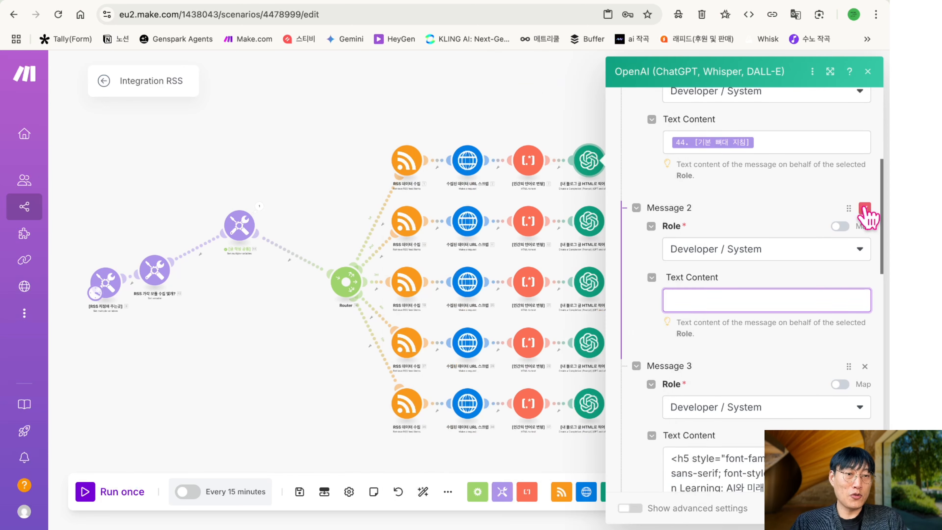
left_click(863, 207)
scroll(726, 208, "up", 3)
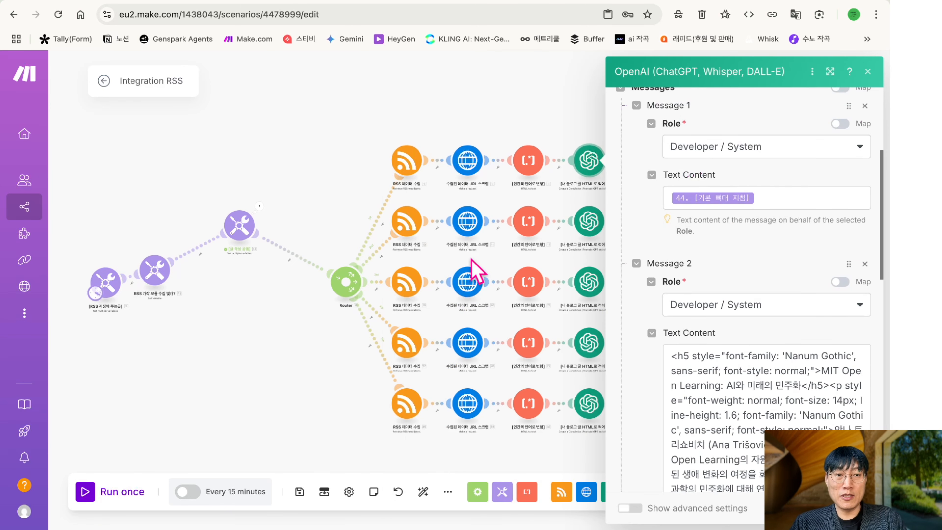
Append "엄격하게 아래 예시와 같은 형식으로 글을 작성해줘! 정확히 아래 형태여야 해!" to the "[기본 뼈대 지침]" value and save
left_click(247, 237)
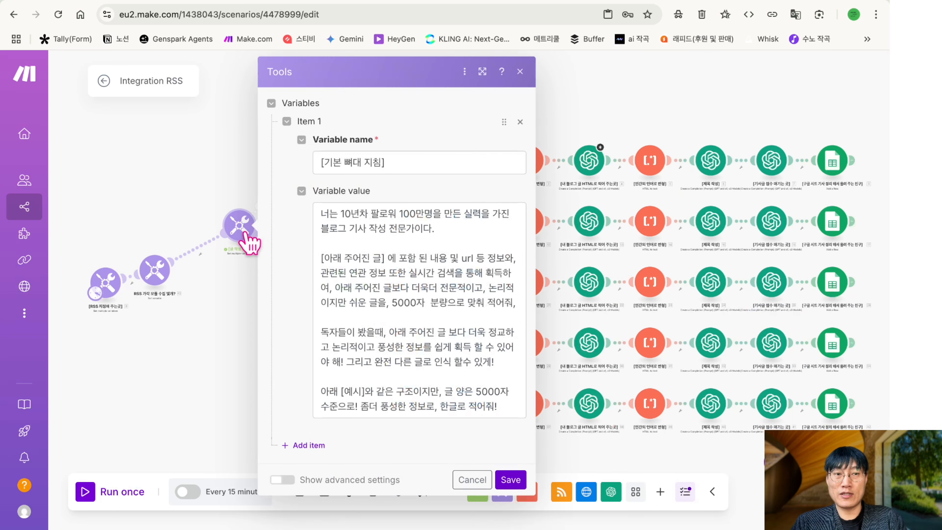
left_click(500, 406)
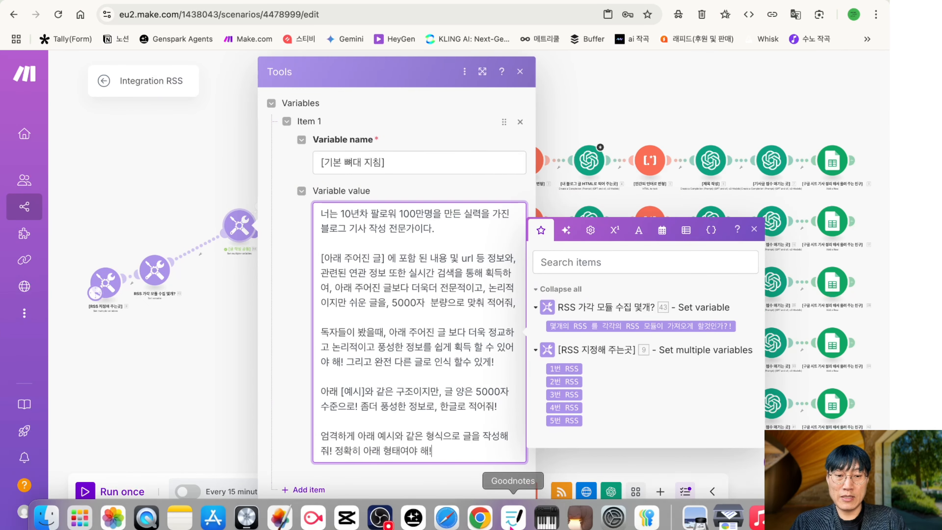
left_click(507, 519)
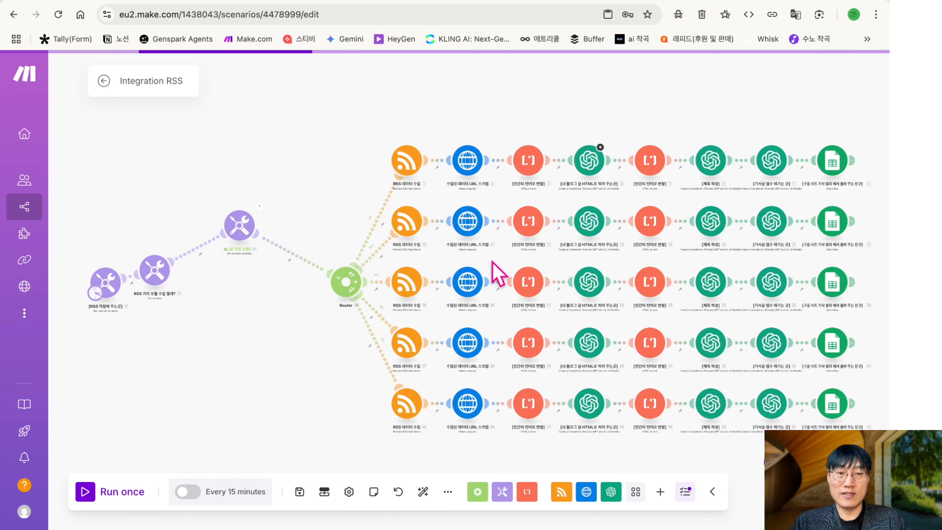
Remove the HTML example from Message 2's text content in the first route's HTML-writing OpenAI module and close its settings
left_click(591, 165)
scroll(742, 256, "down", 3)
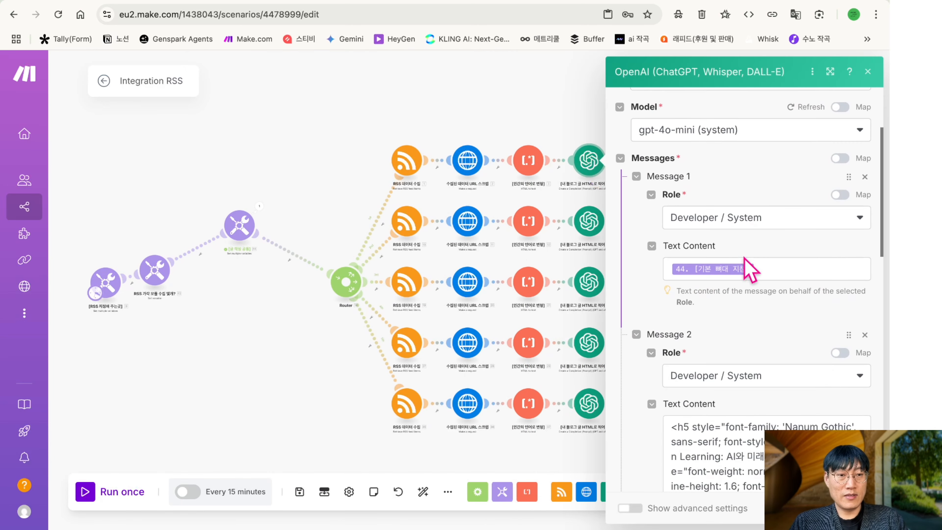
scroll(735, 263, "down", 5)
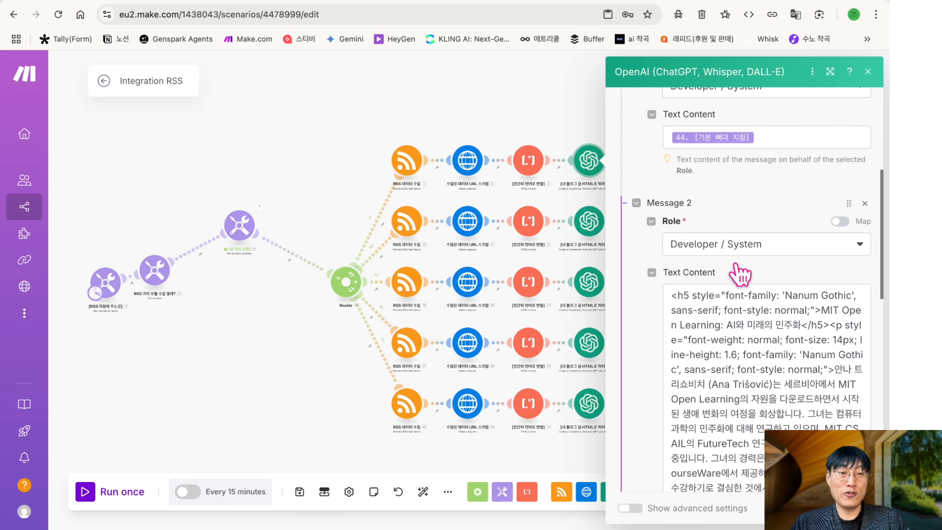
left_click(739, 289)
key("ctrl+a")
key("BackSpace")
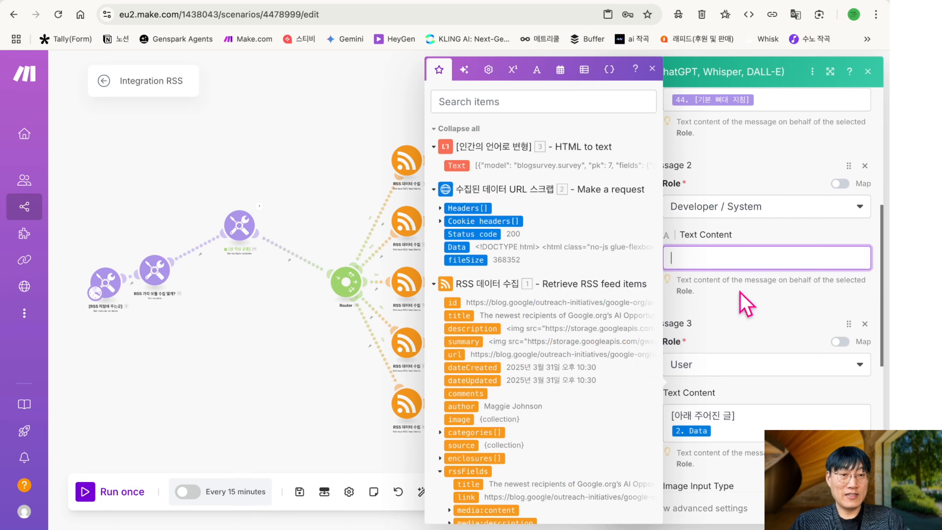
key("Escape")
key("Escape")
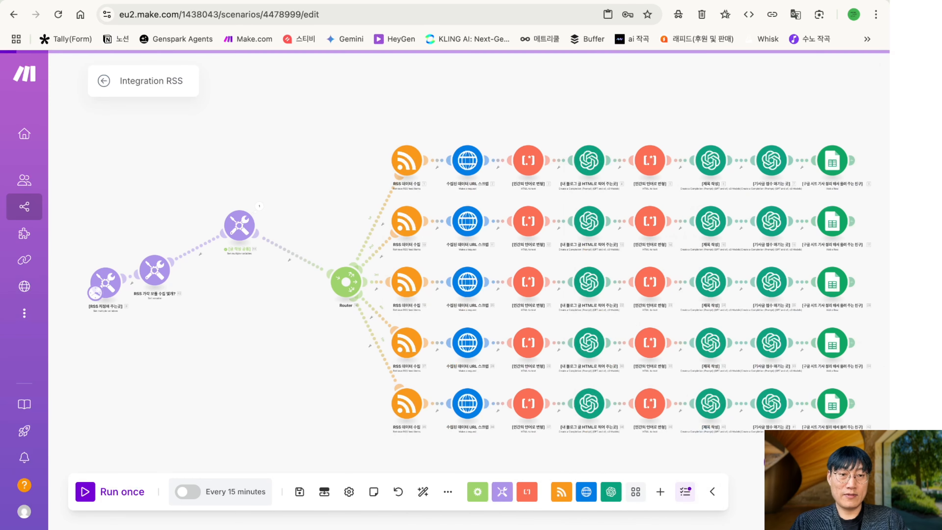
Add a second variable named "[예시 글]" to the shared writing-instructions module, paste the HTML example article as its value, and save
left_click(239, 227)
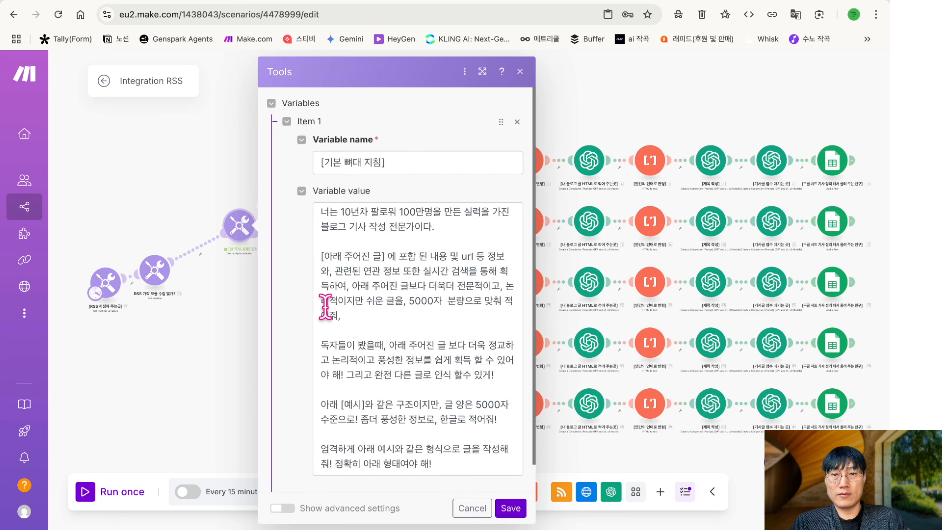
scroll(296, 300, "down", 1)
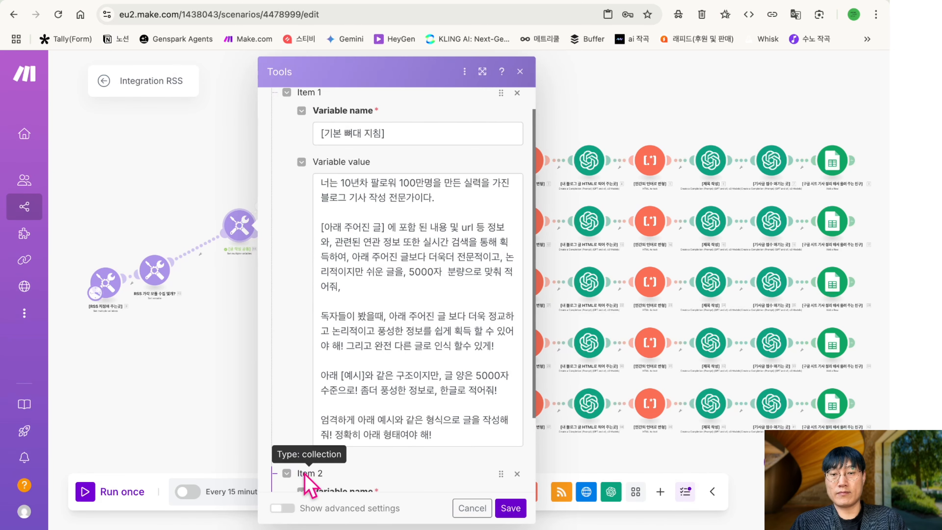
left_click(308, 474)
left_click(348, 385)
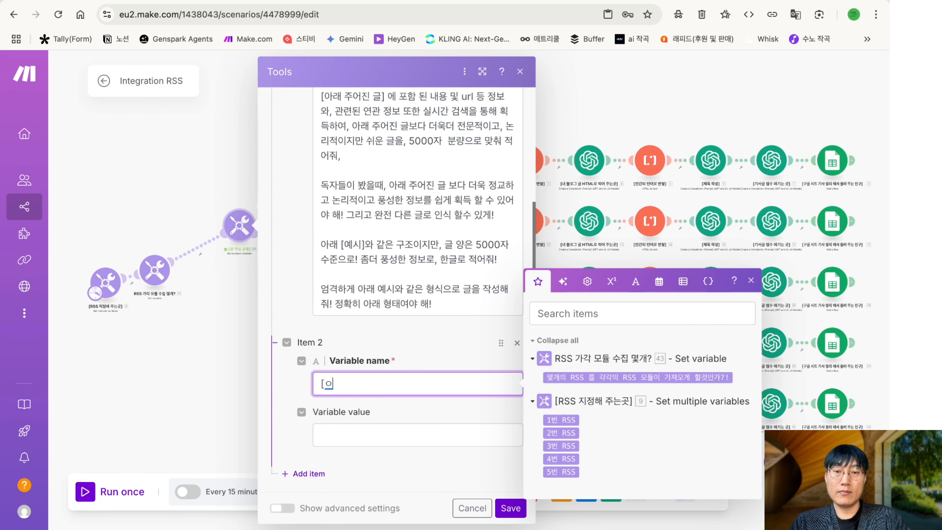
left_click(327, 432)
key("ctrl+v")
scroll(408, 451, "down", 1)
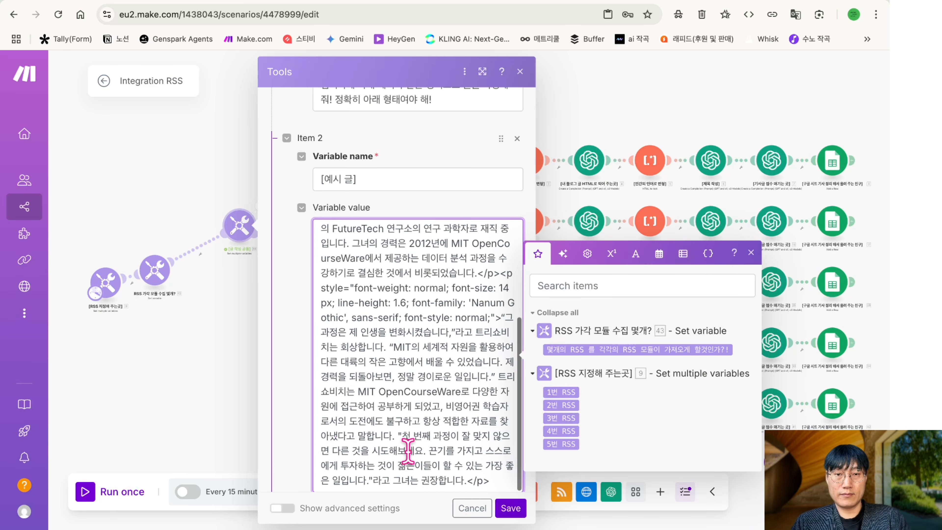
left_click(511, 508)
Map Message 2's text content in the first route's HTML-writing OpenAI module to the "[예시 글]" variable and save
left_click(596, 176)
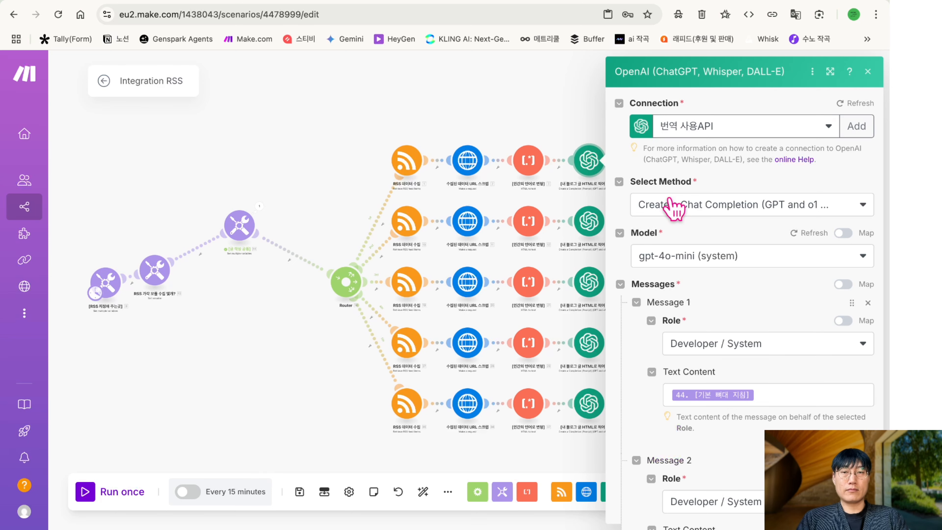
scroll(674, 208, "down", 6)
scroll(673, 207, "down", 1)
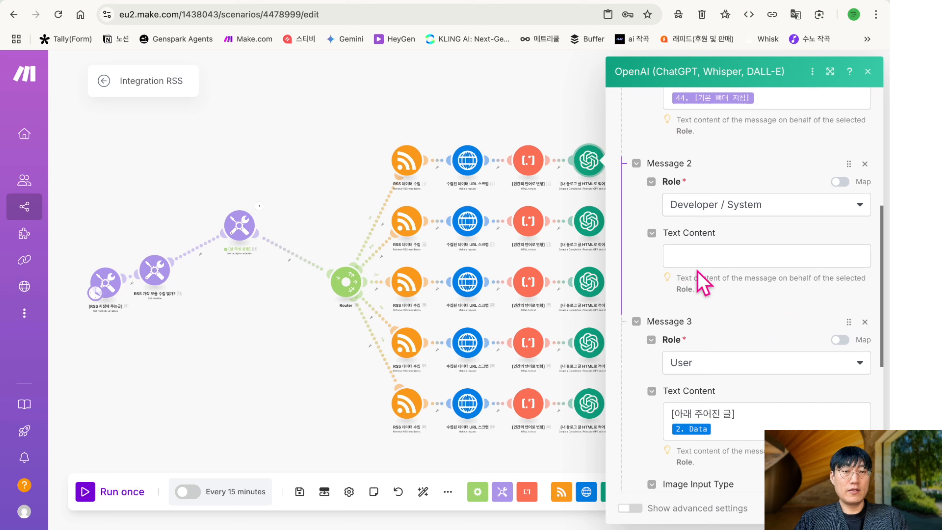
left_click(693, 259)
scroll(448, 280, "down", 5)
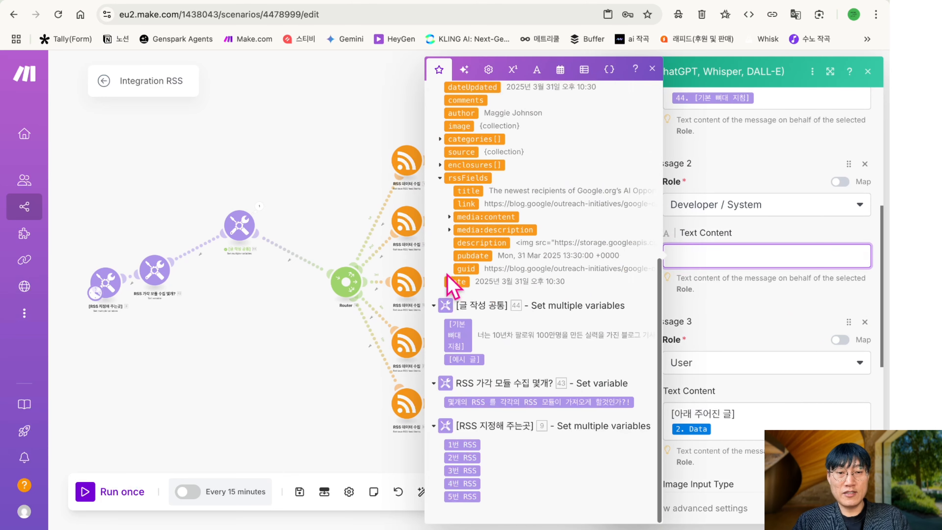
left_click(466, 359)
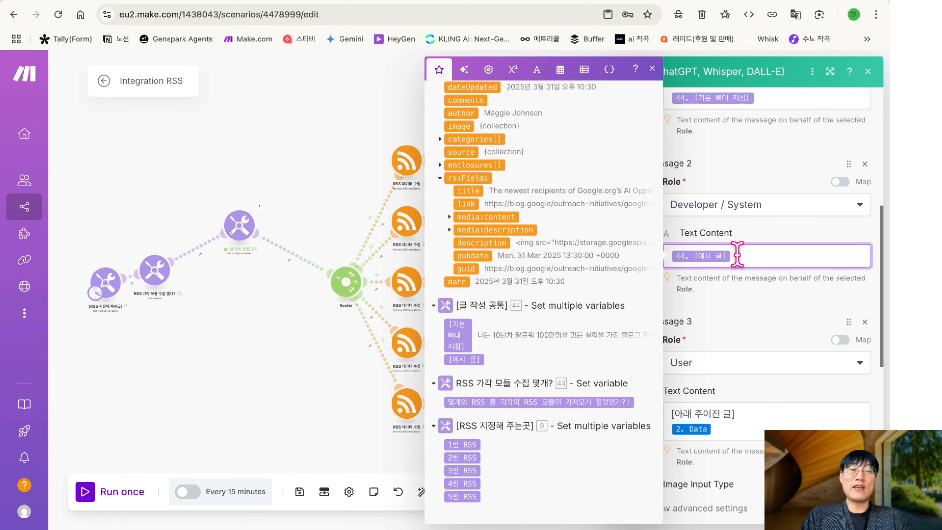
left_click(729, 286)
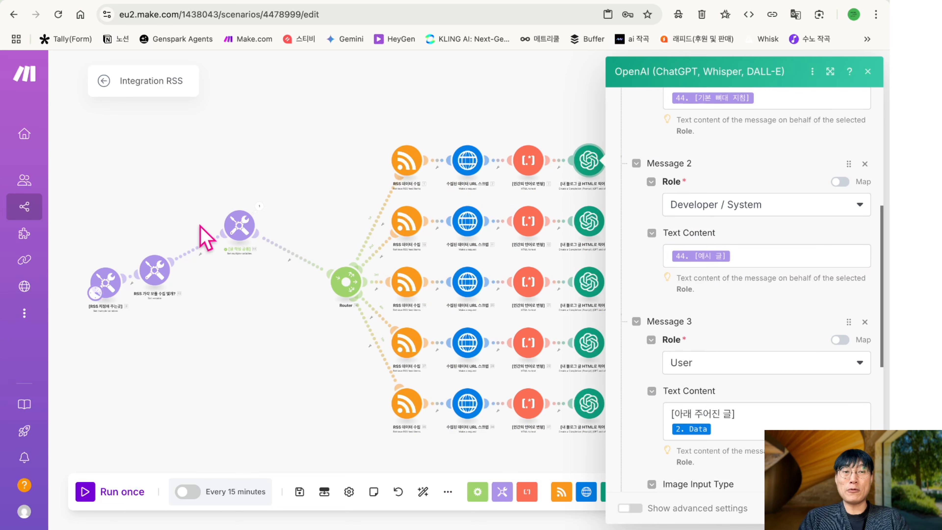
scroll(751, 333, "down", 2)
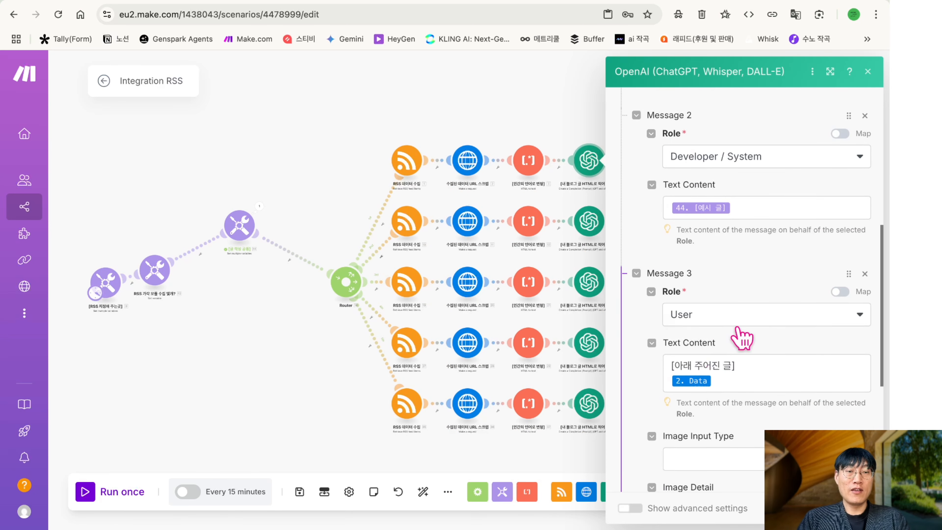
scroll(701, 436, "down", 4)
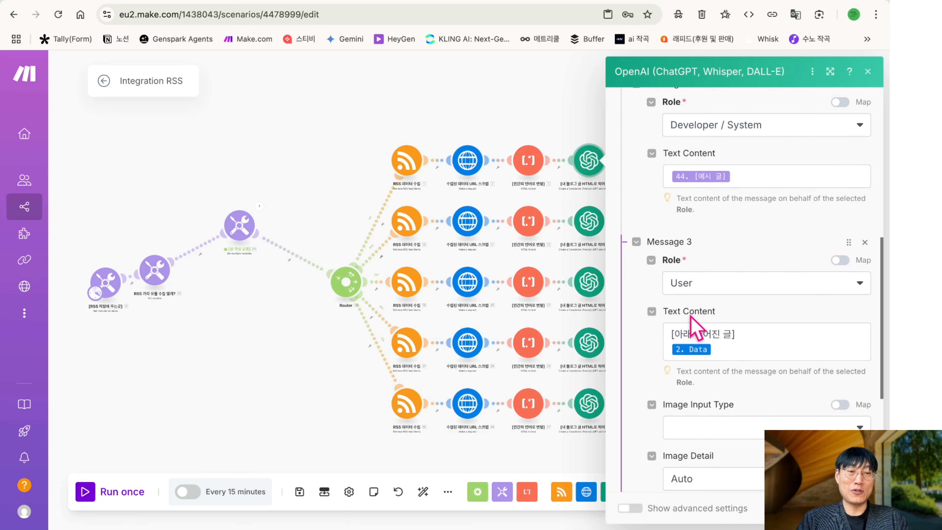
left_click(820, 508)
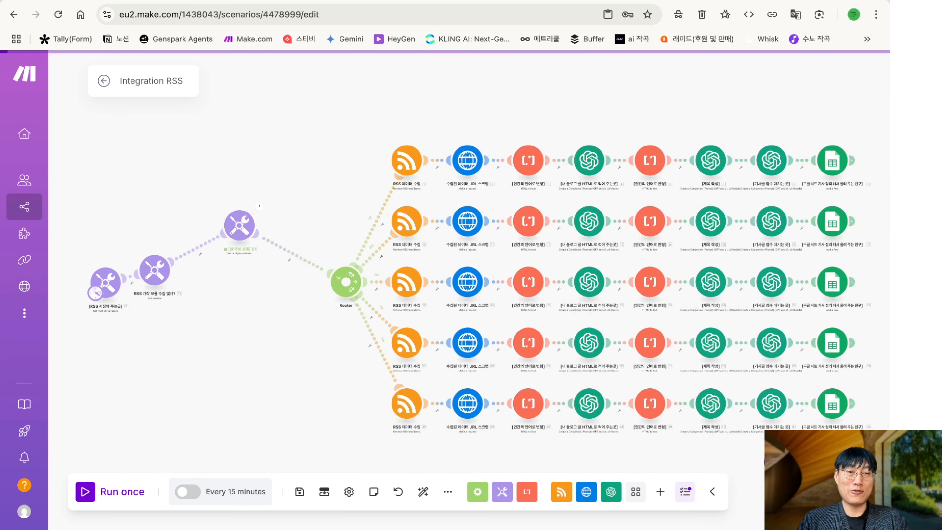
Replace Message 1's text content in the second route's HTML-writing OpenAI module with the "[기본 뼈대 지침]" variable
left_click(598, 223)
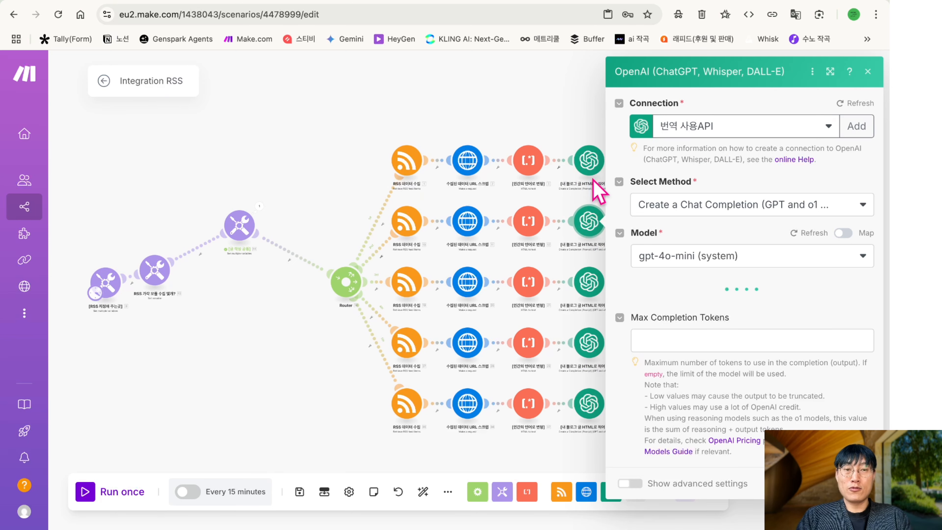
scroll(698, 389, "down", 3)
left_click(698, 389)
key("super+a")
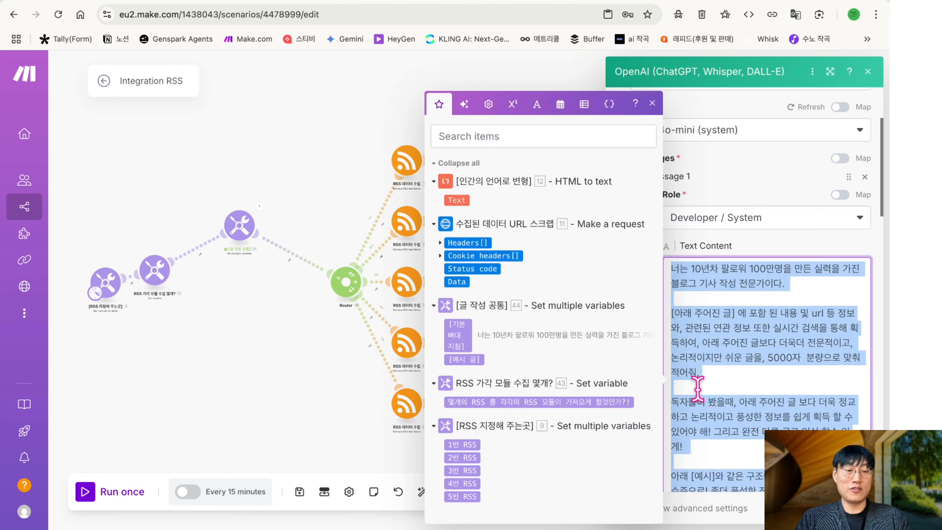
key("BackSpace")
left_click(457, 336)
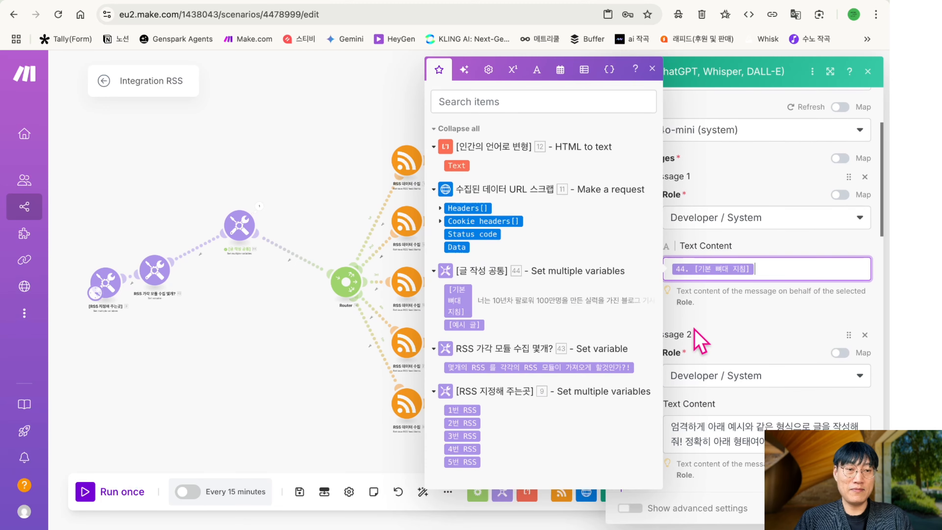
Delete the strict-format instruction message, Message 2, from the second route's OpenAI module
scroll(715, 333, "down", 2)
left_click(727, 305)
left_click(730, 373)
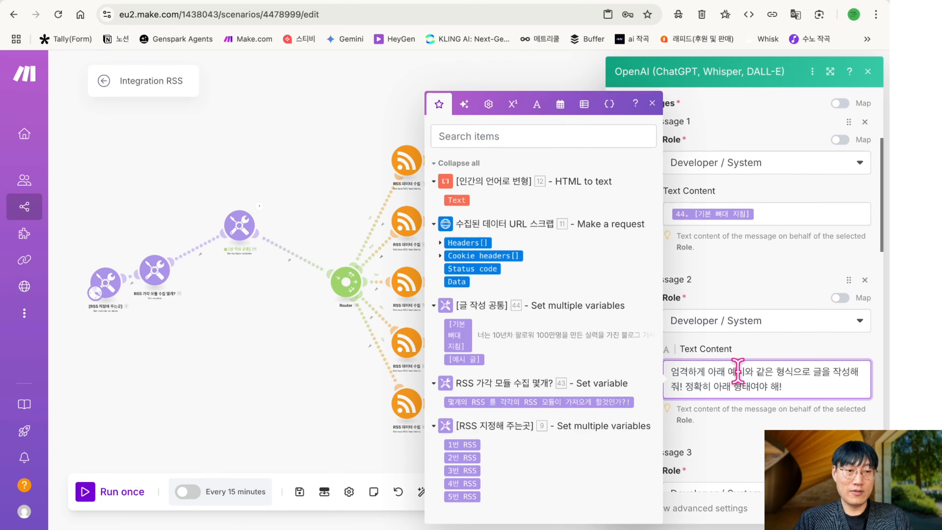
left_click(865, 279)
Replace the HTML example in the second route's Message 2 with the "[예시 글]" variable and save the module
left_click(716, 371)
key("ctrl+a")
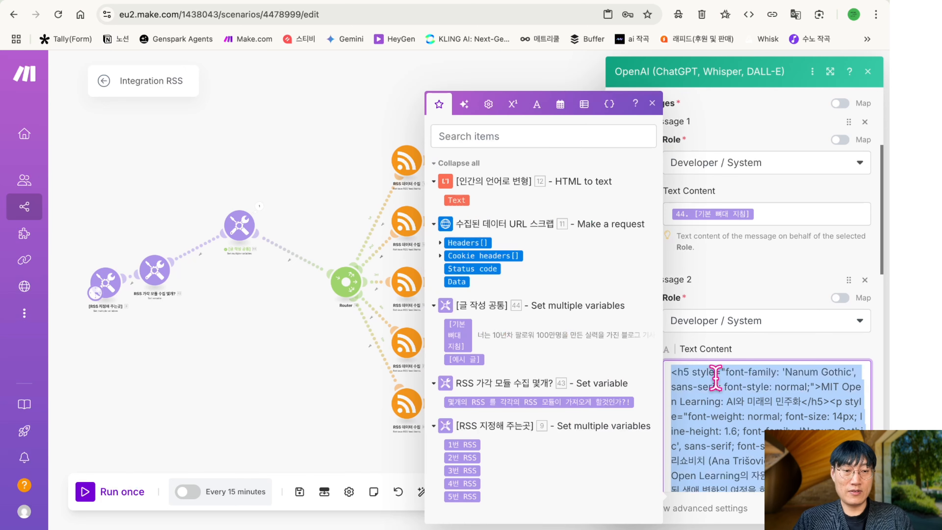
key("BackSpace")
left_click(461, 359)
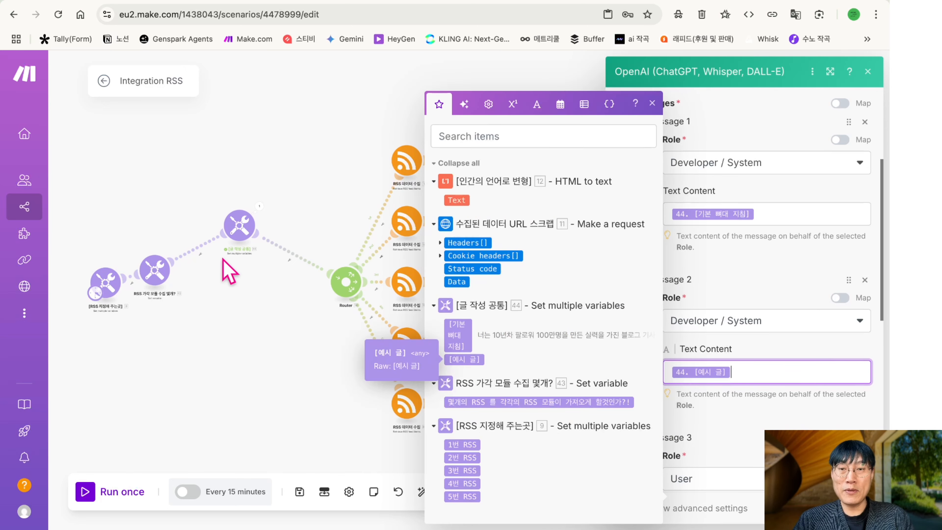
scroll(710, 315, "down", 5)
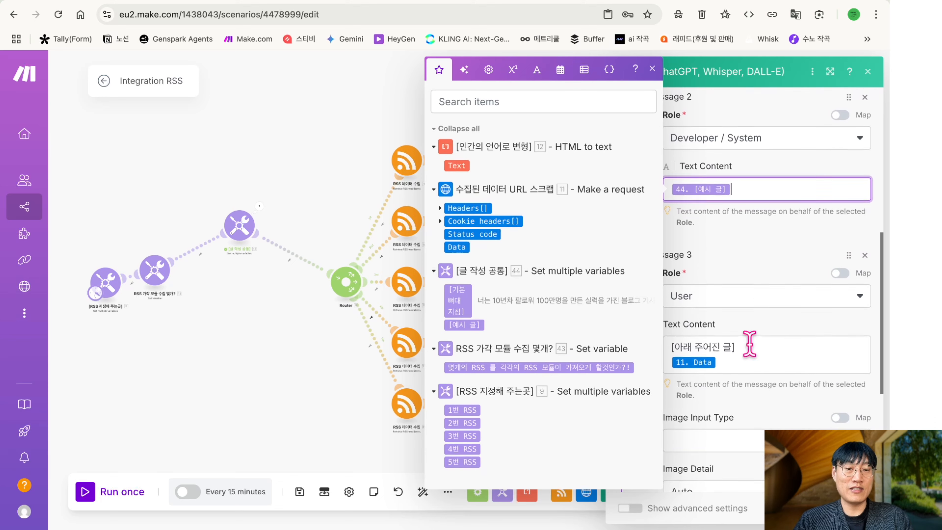
left_click(757, 356)
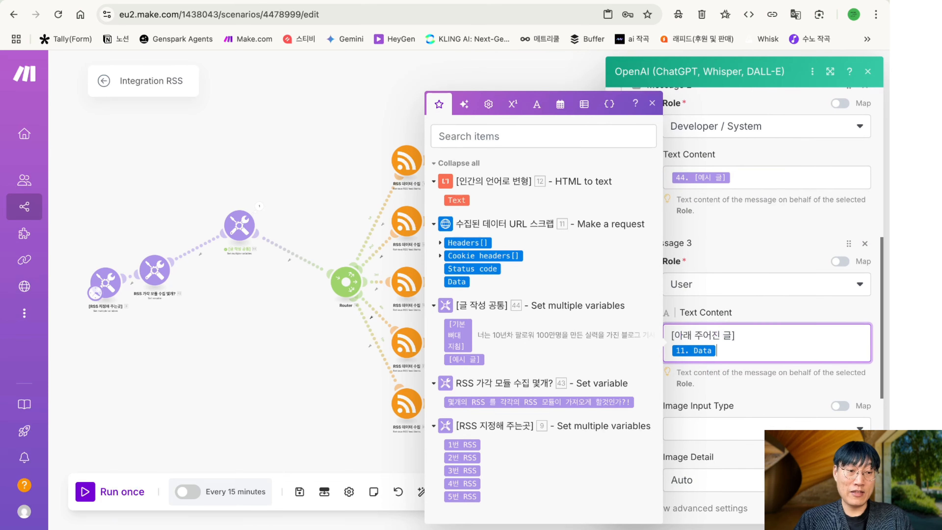
left_click(855, 508)
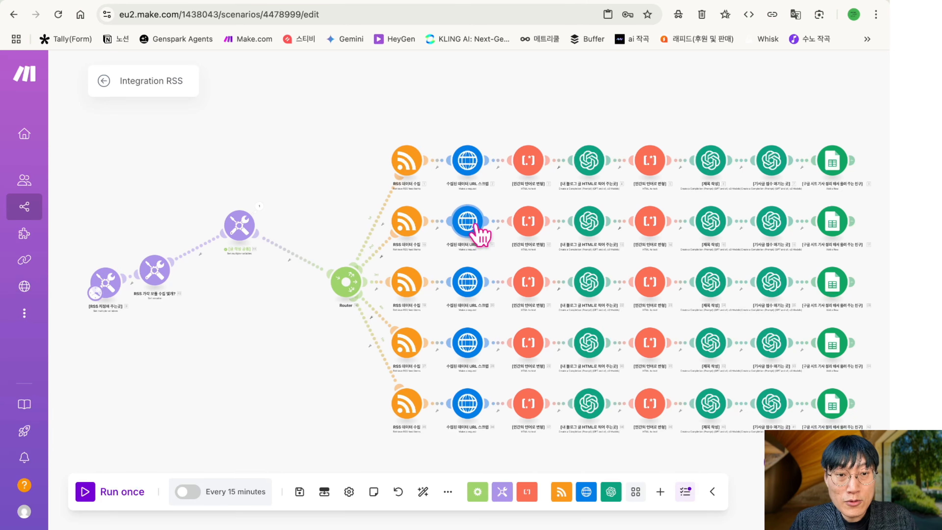
Clear the instruction text from Message 1 in the third route's HTML-writing OpenAI module
scroll(477, 225, "up", 5)
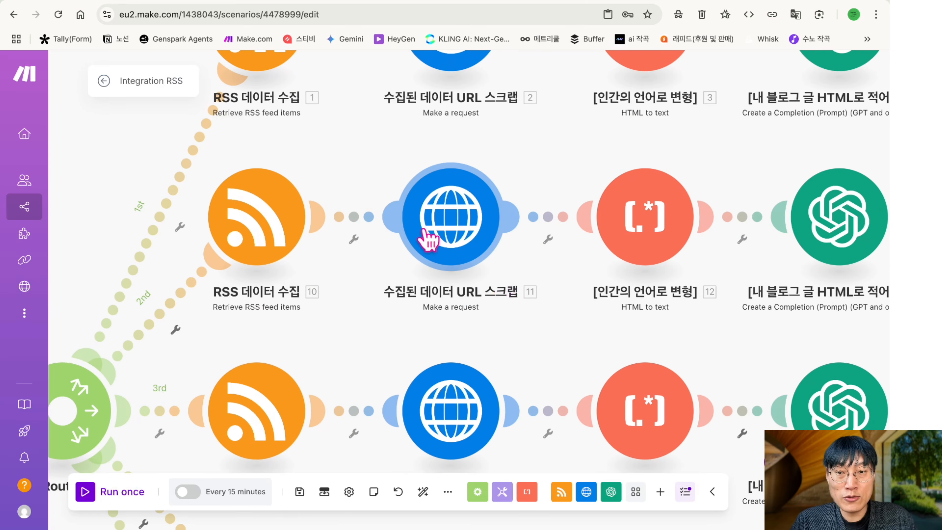
scroll(434, 313, "down", 8)
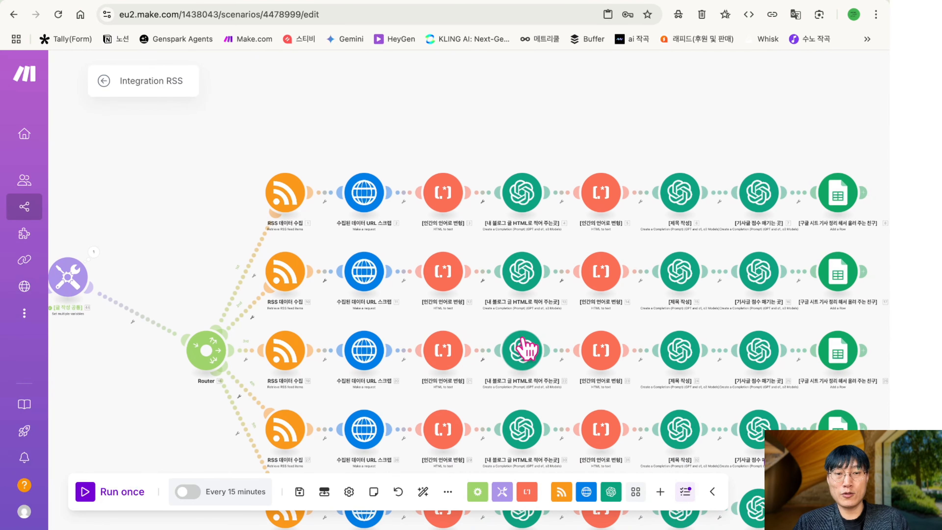
left_click(528, 358)
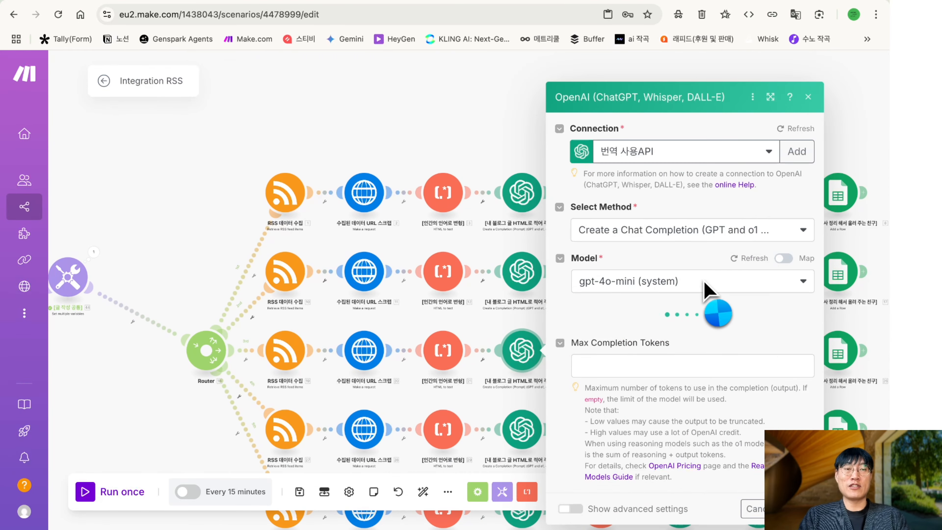
scroll(709, 291, "down", 3)
left_click(709, 293)
key("super+a")
key("BackSpace")
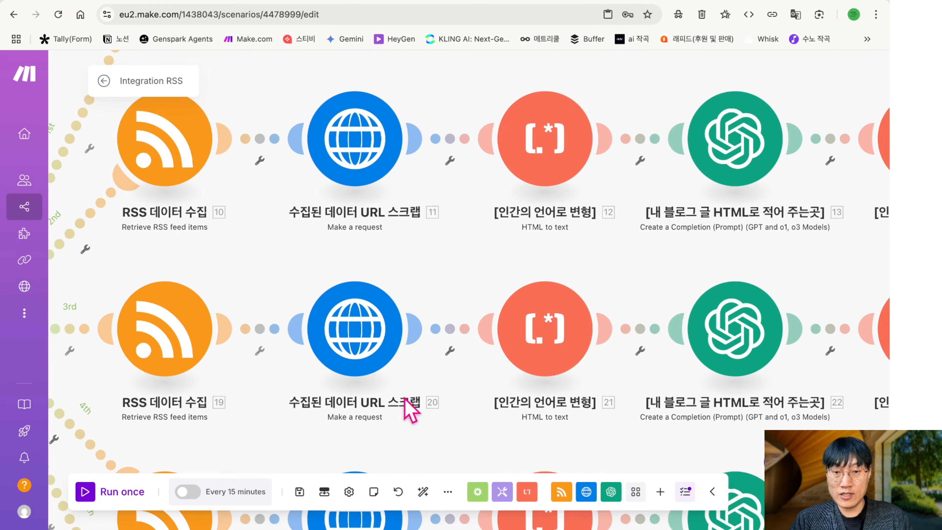
Replace Message 1's text content in the fourth route's HTML-writing OpenAI module with the "[기본 뼈대 지침]" variable
scroll(653, 464, "down", 3)
left_click(652, 464)
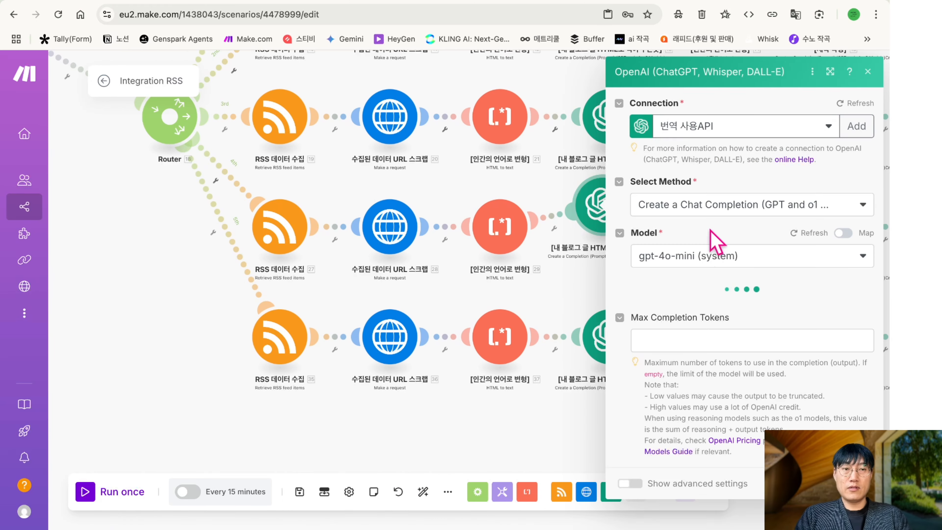
scroll(694, 295, "down", 5)
left_click(693, 290)
key("super+a")
key("BackSpace")
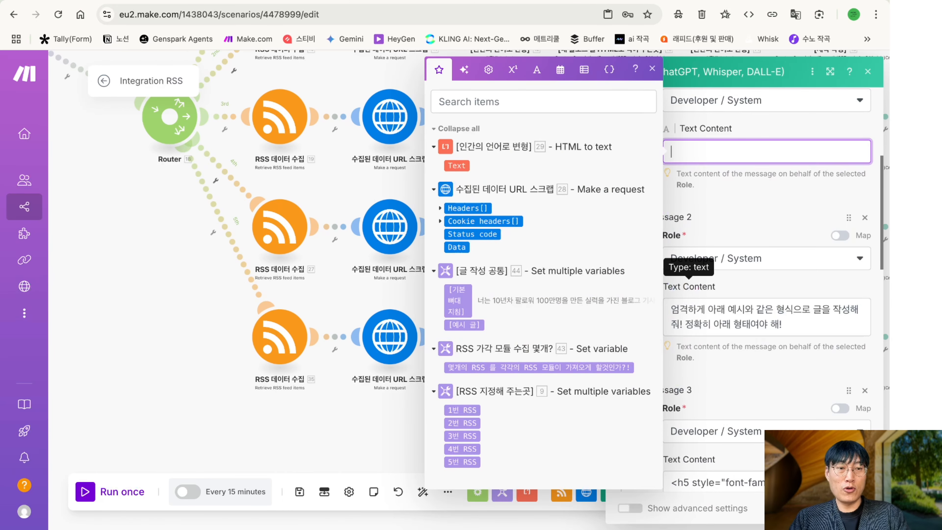
left_click(459, 293)
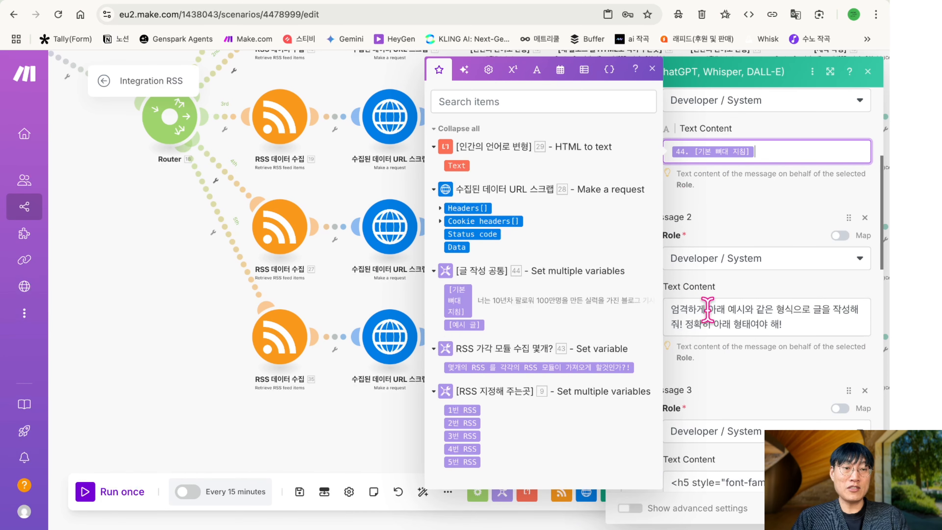
Delete the fourth route's strict-format message, replace the HTML example message's text with the "[예시 글]" variable, and save
left_click(865, 218)
left_click(731, 322)
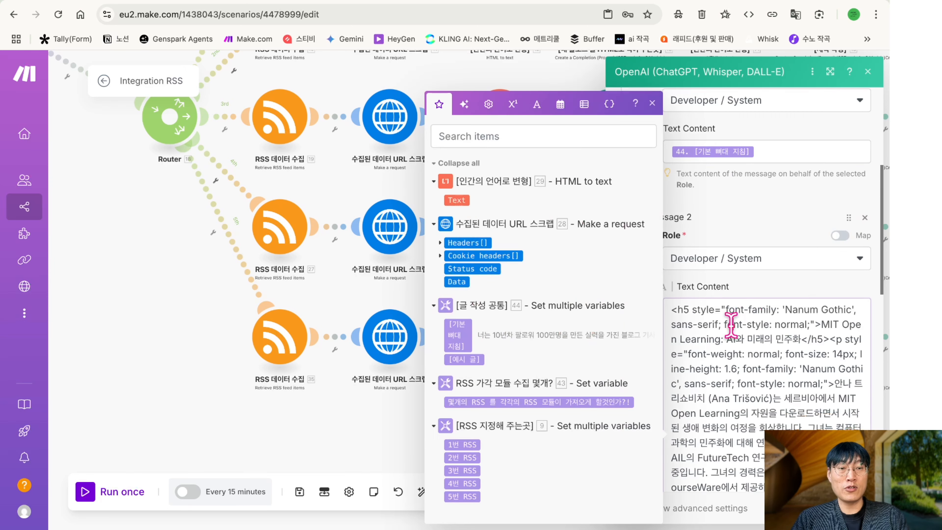
key("super+a")
key("BackSpace")
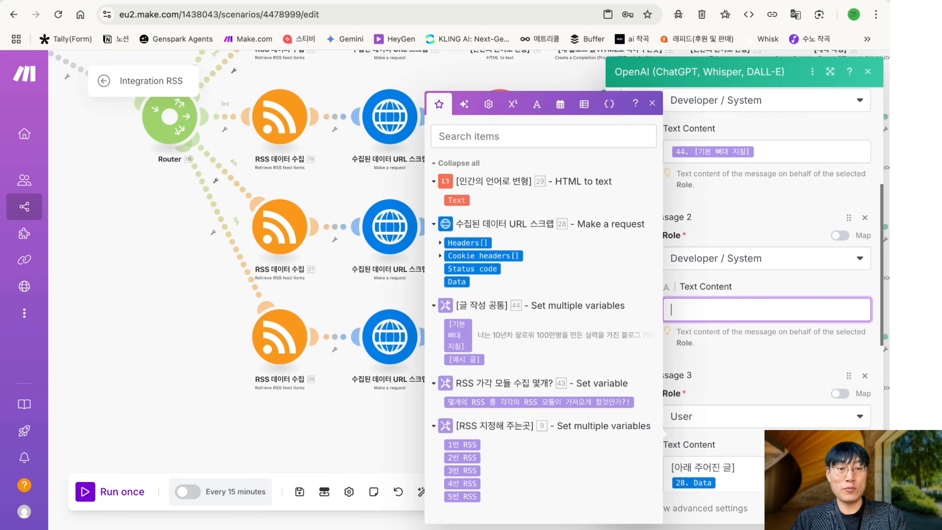
left_click(464, 359)
scroll(757, 390, "down", 2)
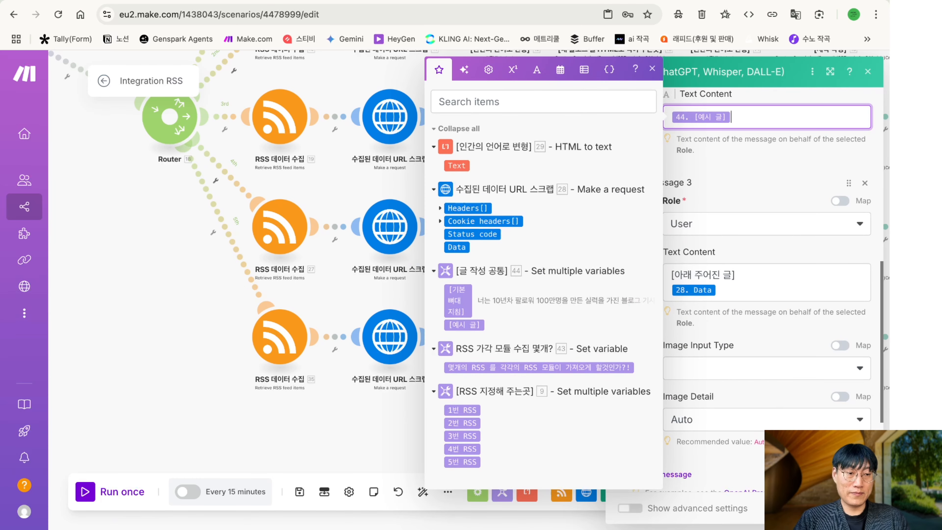
left_click(858, 508)
Replace Message 1's text content in the fifth route's HTML-writing OpenAI module with the "[기본 뼈대 지침]" variable
left_click(615, 341)
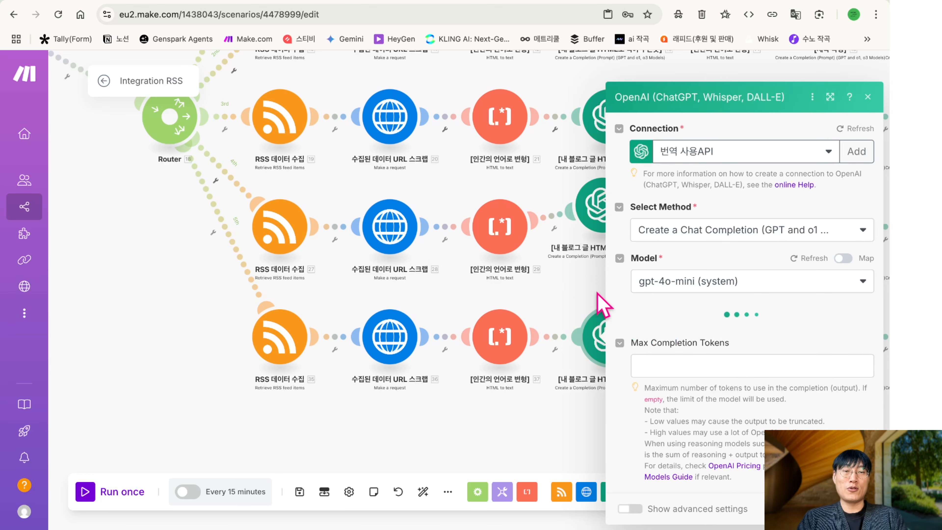
left_click(718, 393)
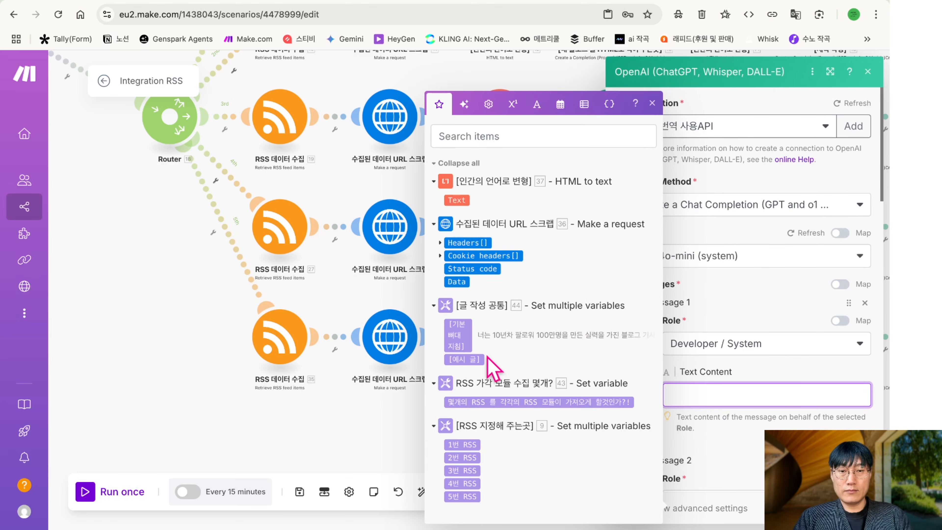
left_click(458, 333)
Delete the fifth route's strict-format message, replace the HTML example message's text with the "[예시 글]" variable, and save
scroll(695, 377, "down", 5)
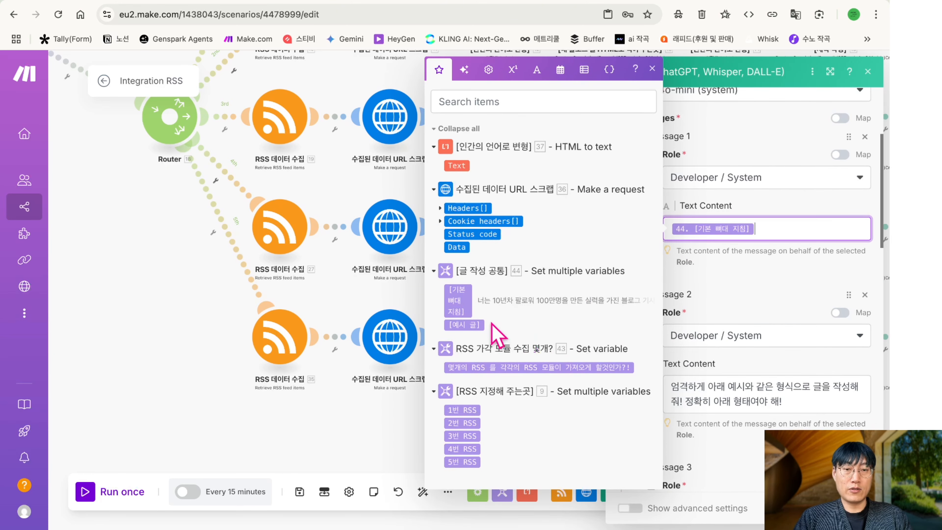
left_click(868, 301)
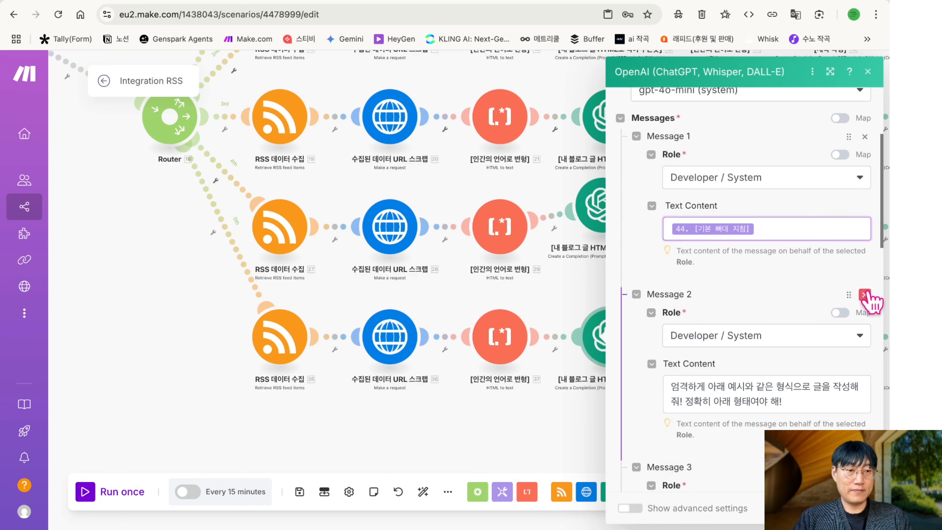
scroll(746, 291, "down", 3)
left_click(733, 313)
key("super+a")
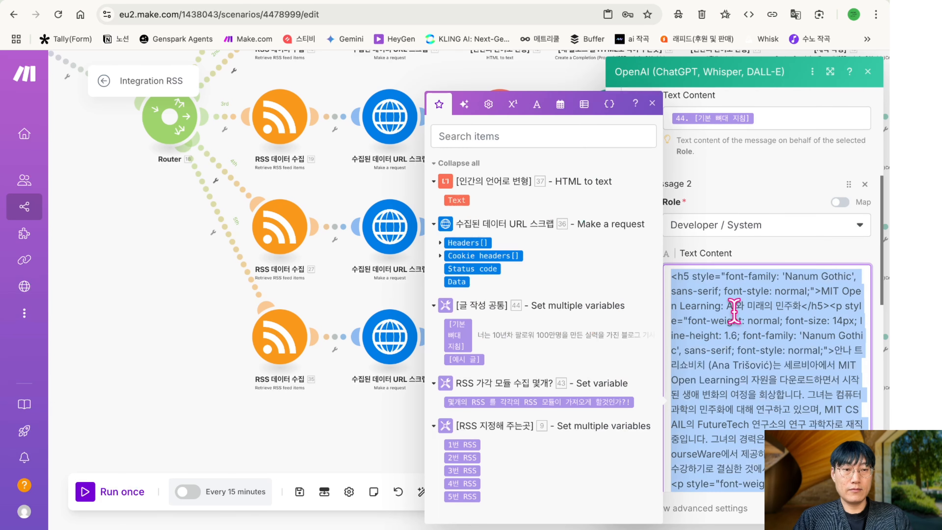
key("BackSpace")
left_click(478, 359)
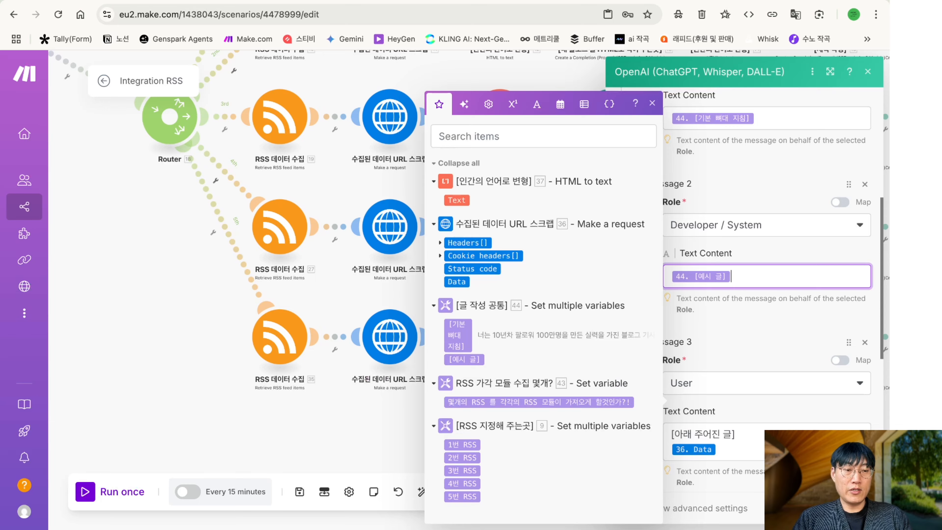
left_click(857, 508)
Review the "[기본 뼈대 지침]" and "[예시 글]" variable values in the shared "[글 작성 공통]" module before the router
scroll(641, 405, "up", 1)
scroll(641, 406, "down", 5)
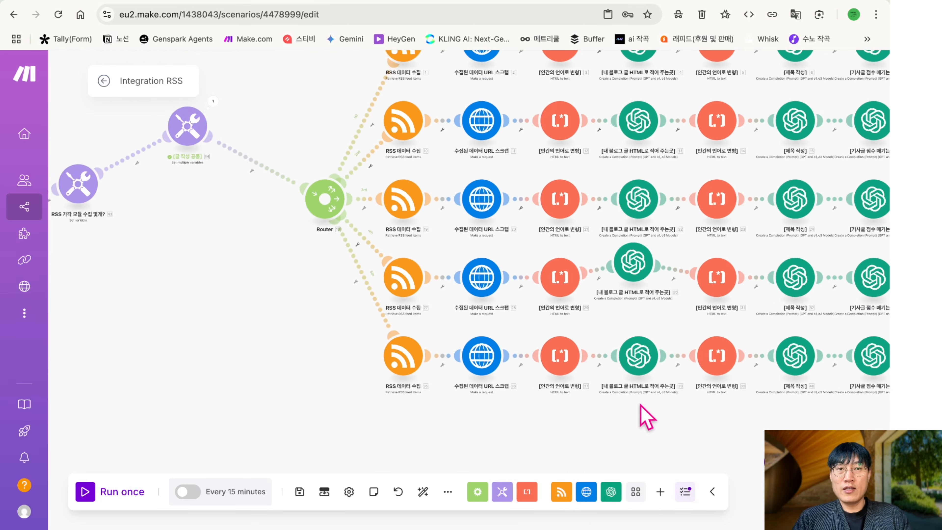
scroll(641, 404, "down", 2)
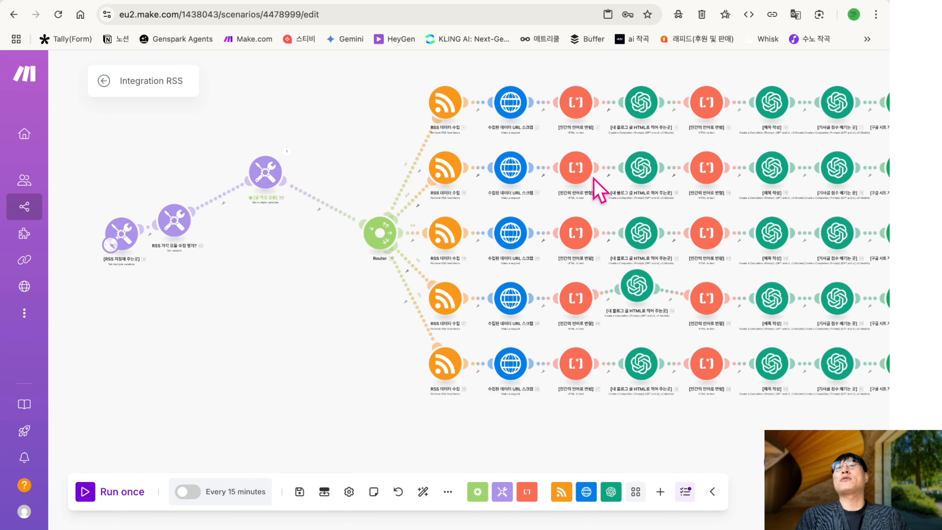
left_click(265, 171)
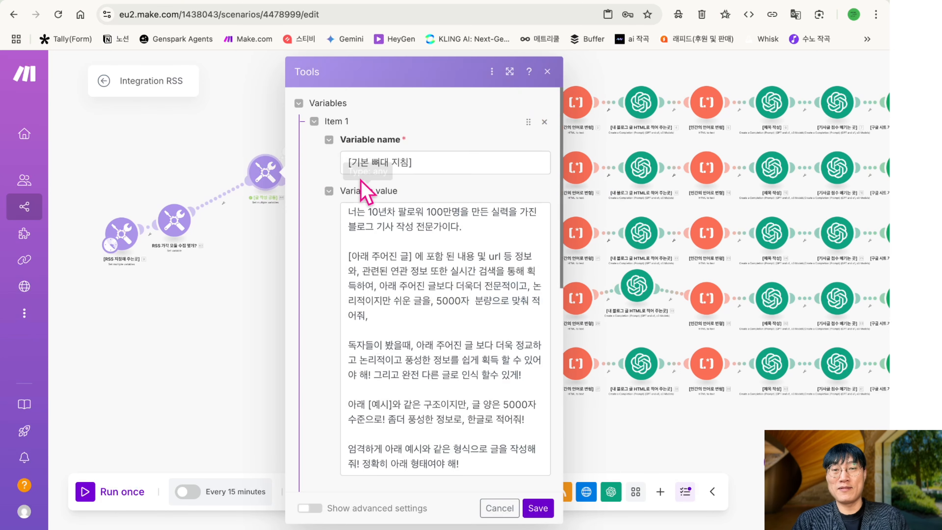
scroll(338, 189, "down", 5)
scroll(338, 190, "down", 5)
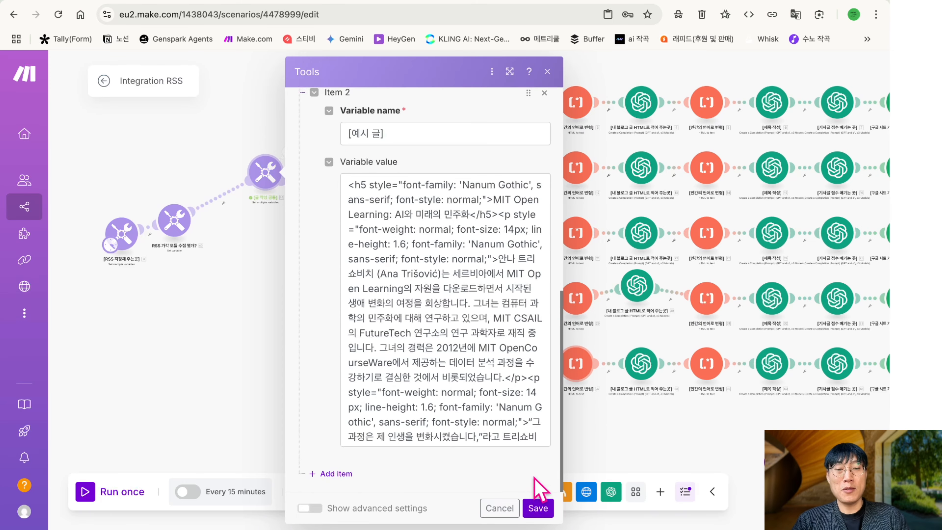
Save the shared writing variables in the [글 작성 공통] tools module, including the [예시 글] item
left_click(539, 508)
scroll(661, 274, "right", 5)
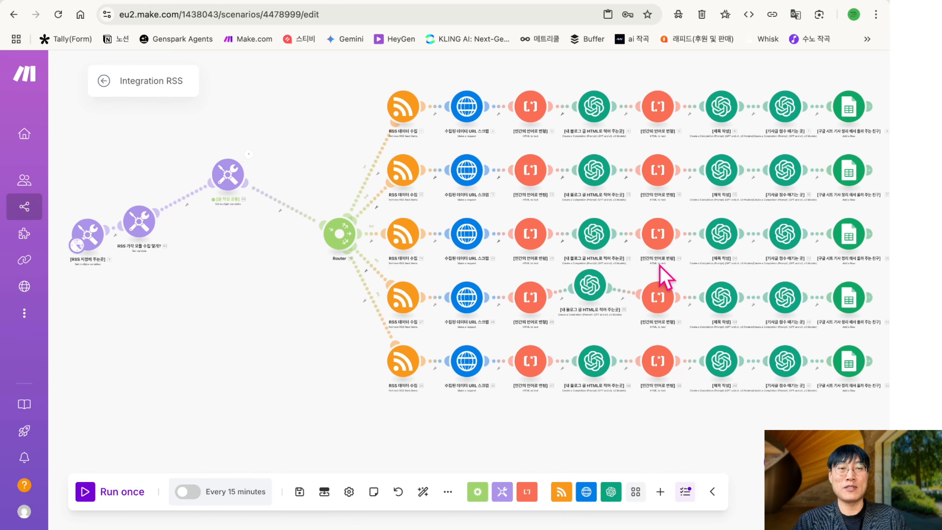
scroll(660, 266, "down", 1)
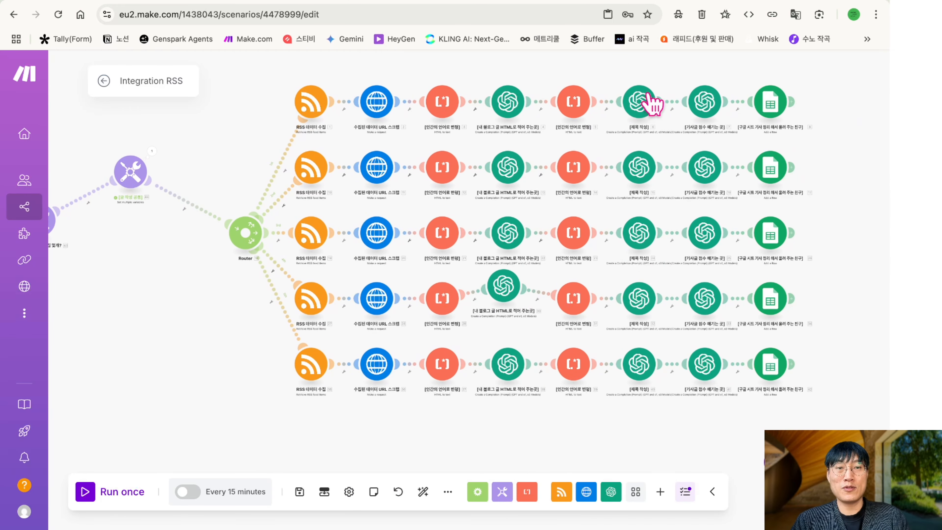
Review the first route's [제목 작성] module, checking its prompt messages and the article text mapped in Message 3
left_click(649, 105)
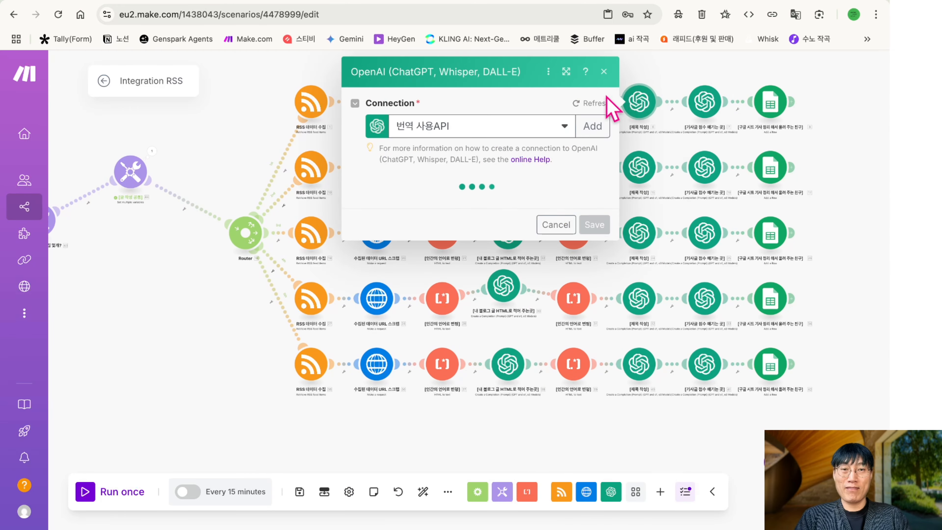
left_click(252, 1)
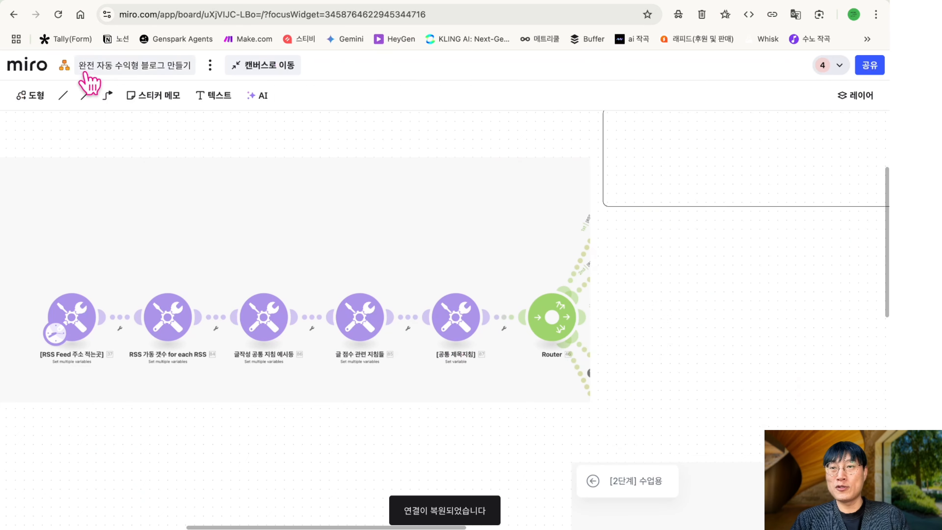
left_click(107, 3)
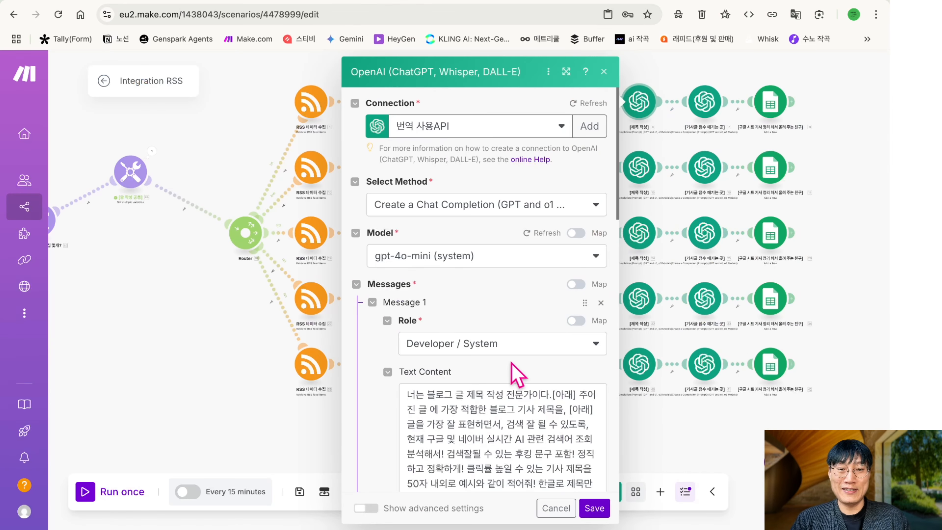
scroll(517, 375, "down", 15)
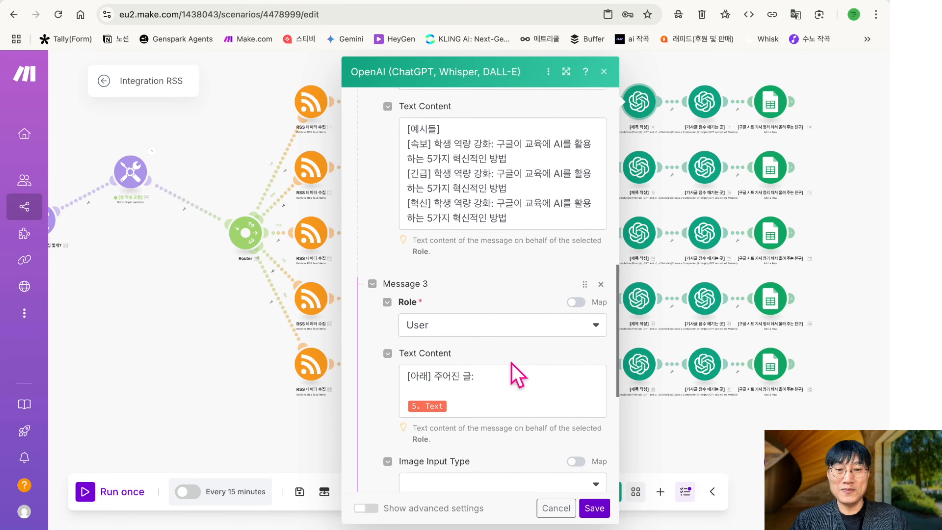
scroll(517, 375, "down", 2)
left_click(475, 352)
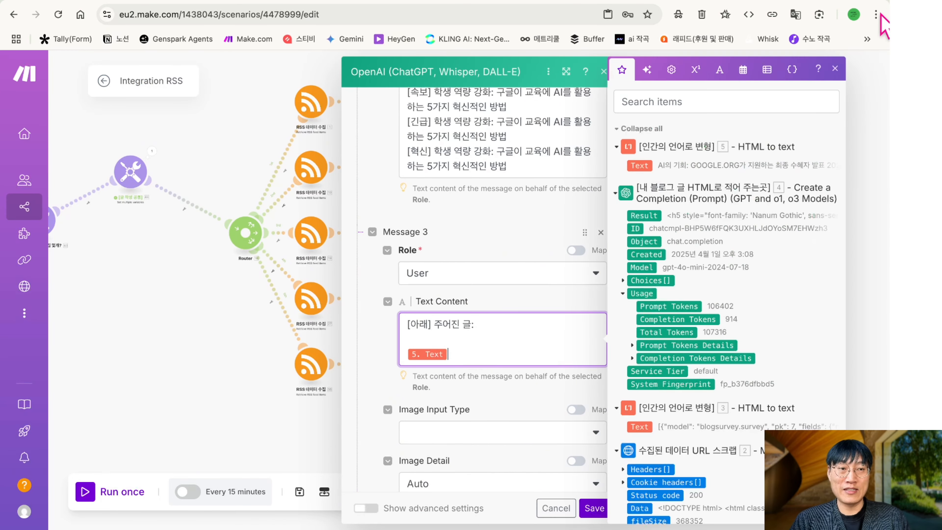
left_click(835, 69)
left_click(603, 71)
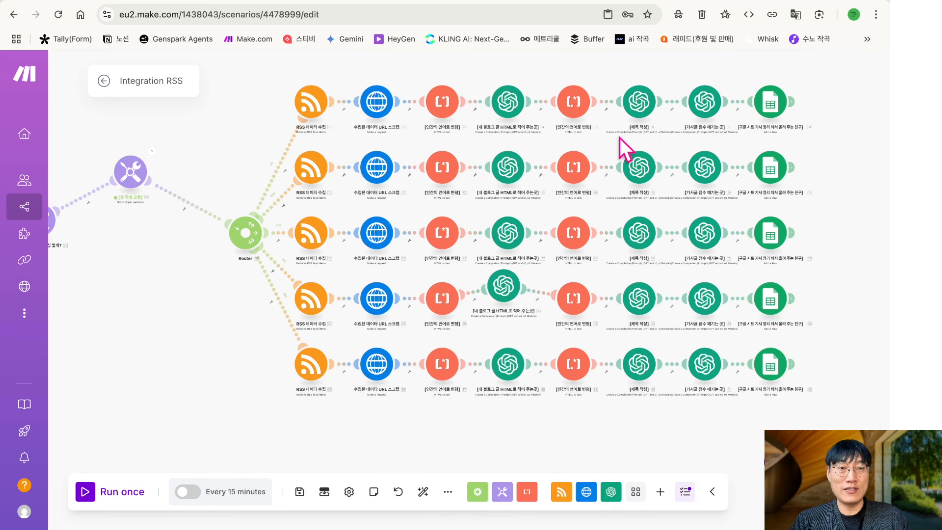
Check the article text mapped in Message 3 of the second and third routes' [제목 작성] modules
left_click(639, 168)
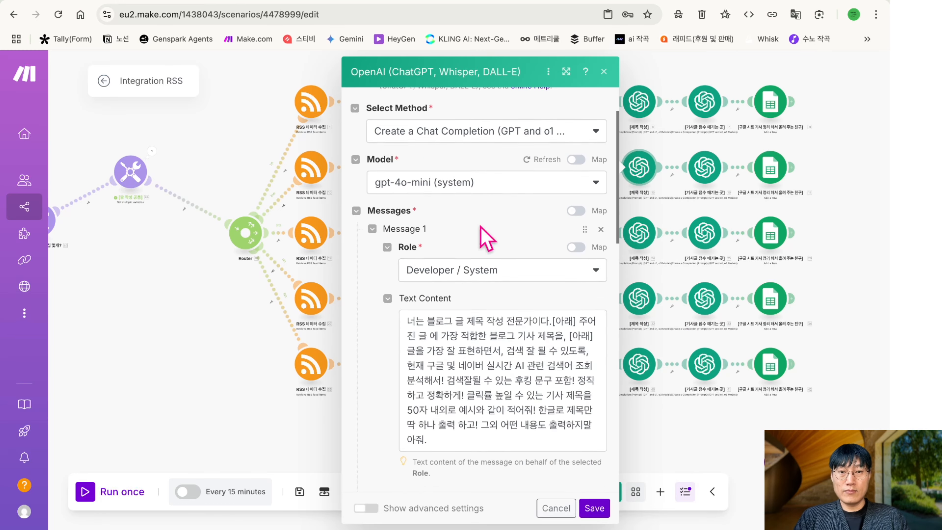
scroll(482, 238, "down", 10)
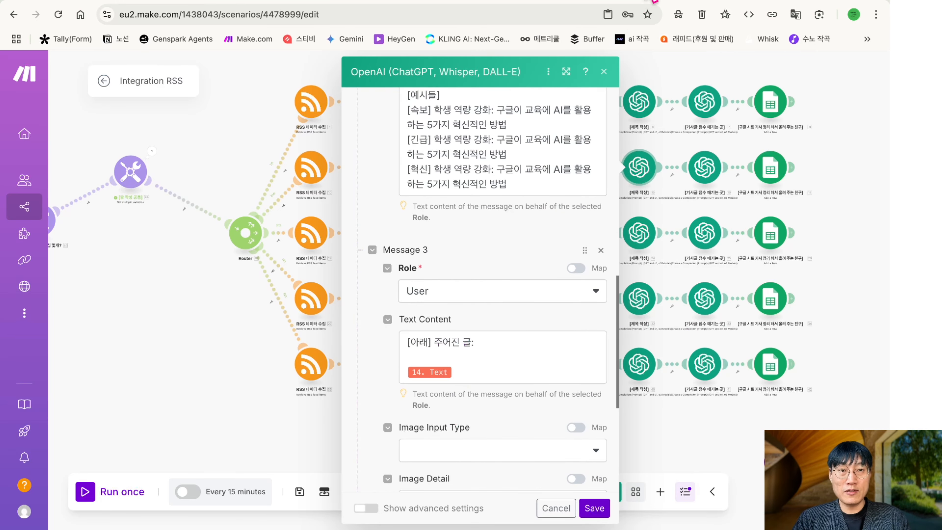
left_click(604, 71)
scroll(597, 194, "up", 5)
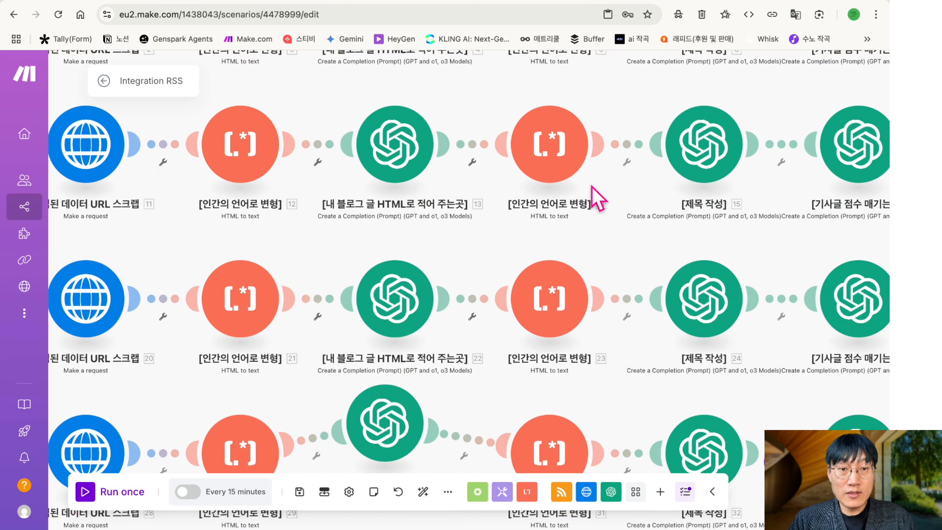
scroll(655, 277, "down", 4)
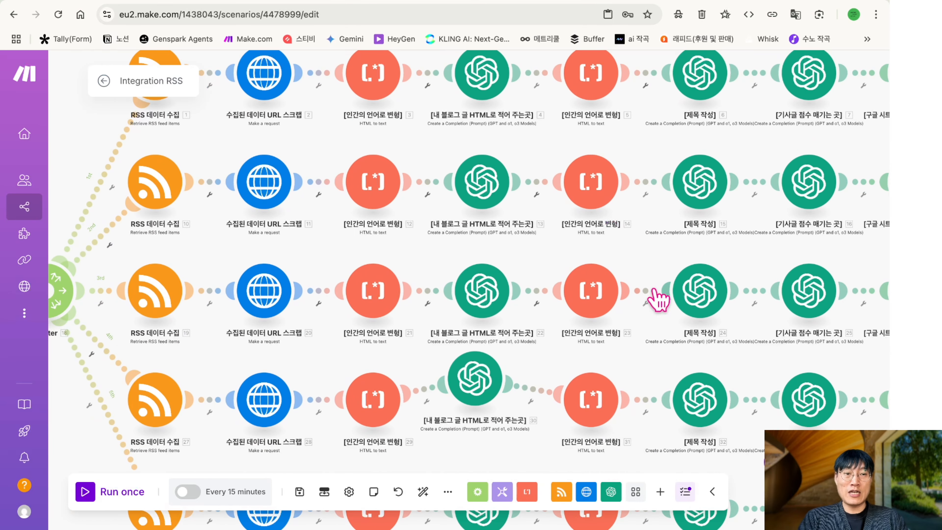
left_click(703, 298)
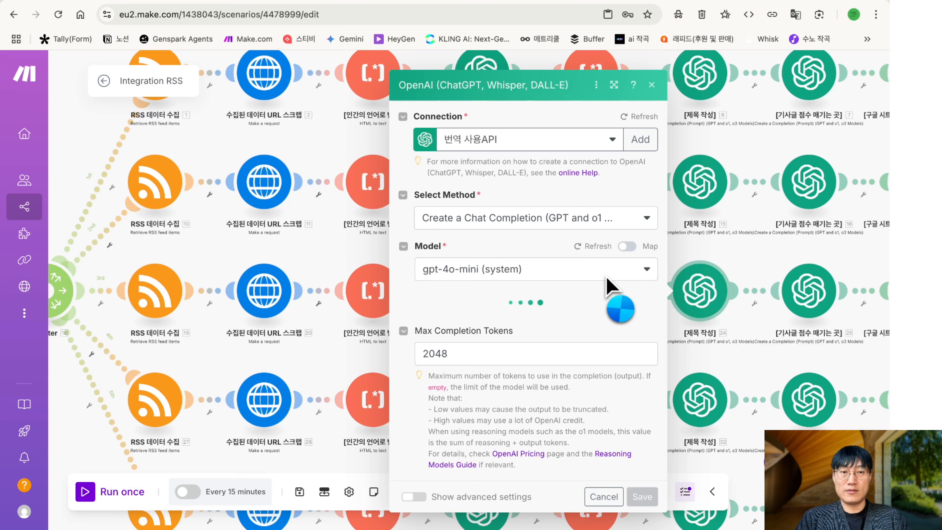
scroll(612, 286, "down", 15)
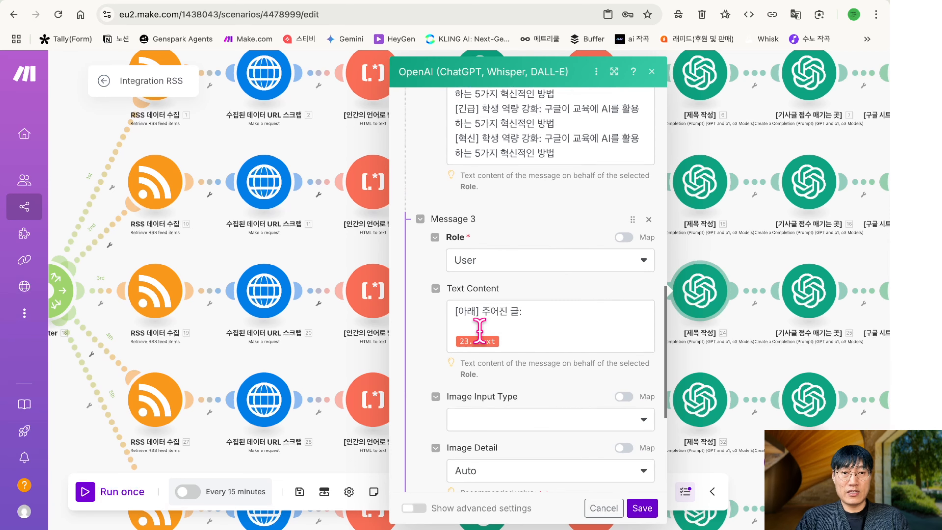
left_click(651, 71)
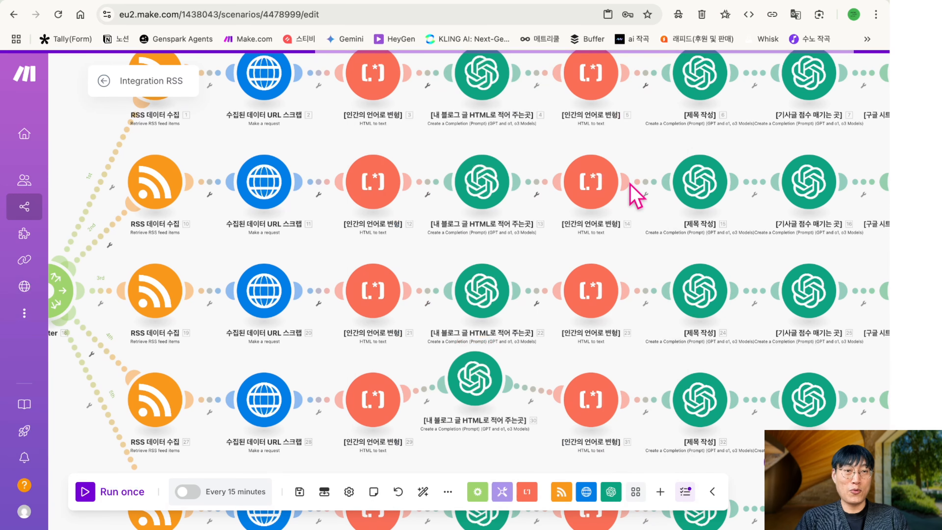
Check the article text mapped in Message 4 of the first route's [기사글 점수 매기는 곳] module against the module numbers
scroll(631, 237, "down", 3)
left_click_drag(648, 282, 566, 251)
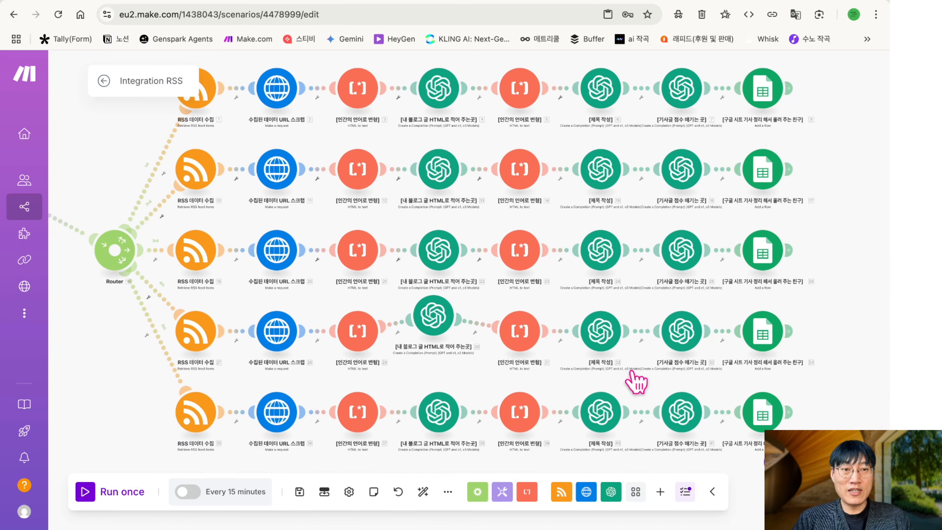
left_click(683, 101)
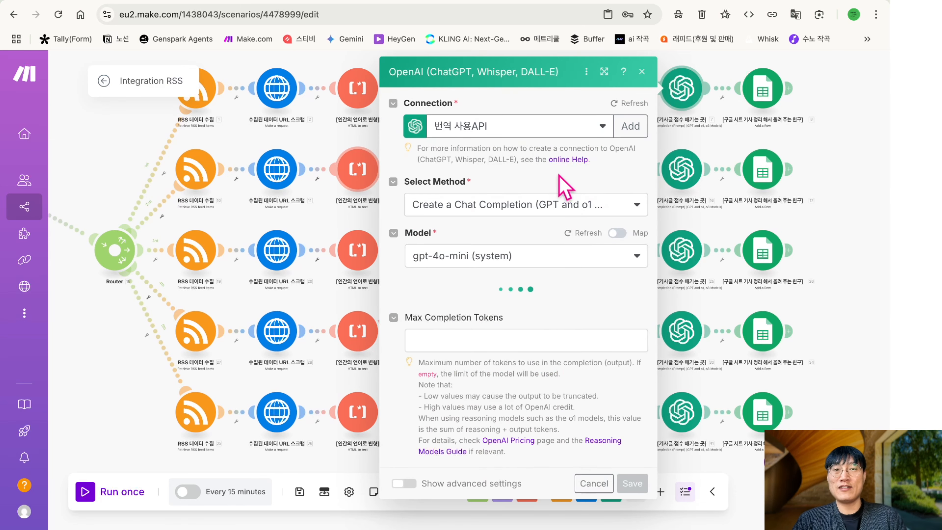
scroll(568, 273, "down", 15)
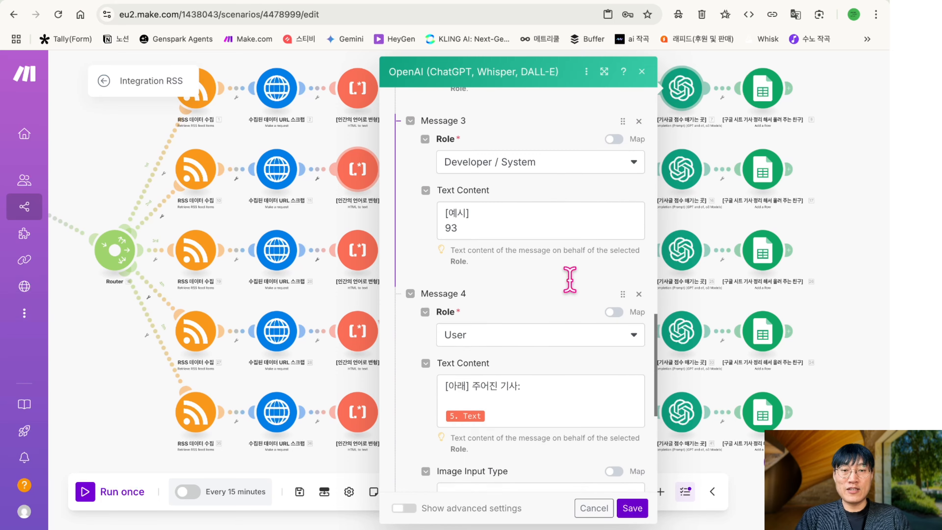
scroll(569, 279, "down", 2)
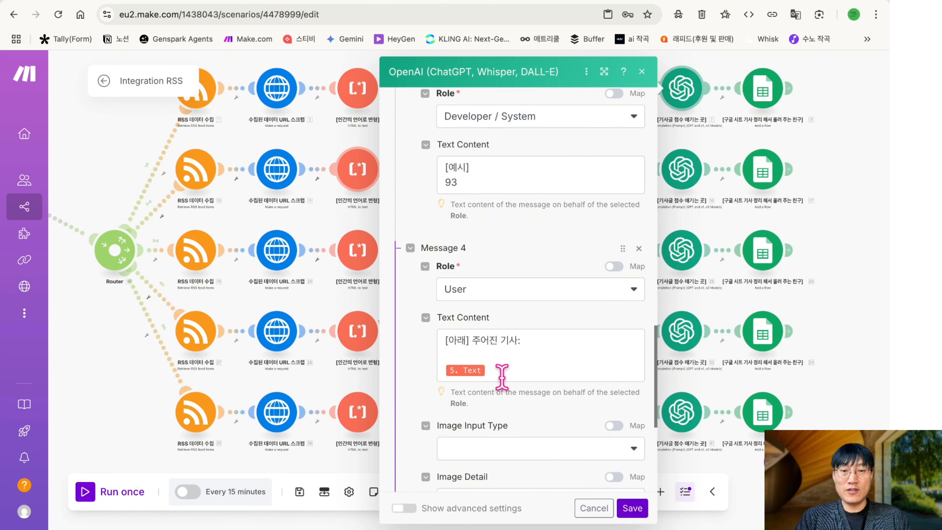
left_click(642, 72)
scroll(531, 112, "up", 5)
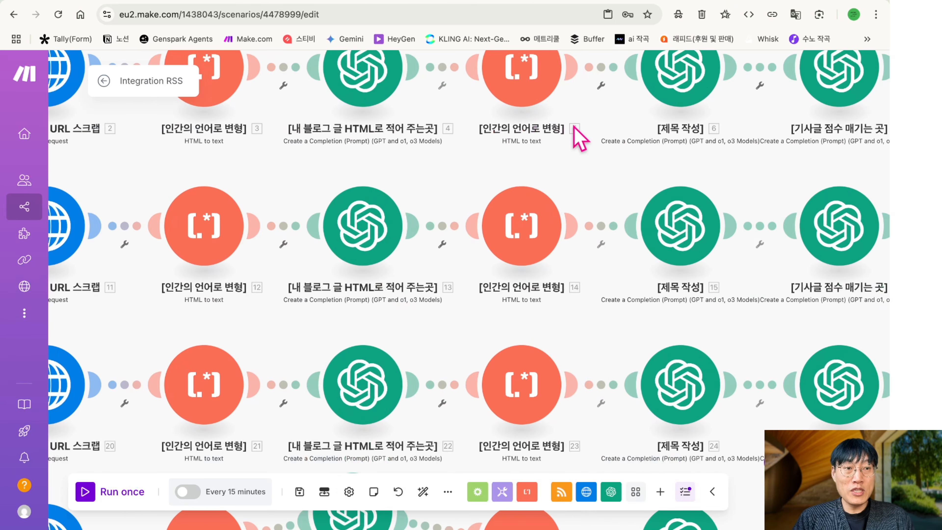
scroll(578, 138, "up", 3)
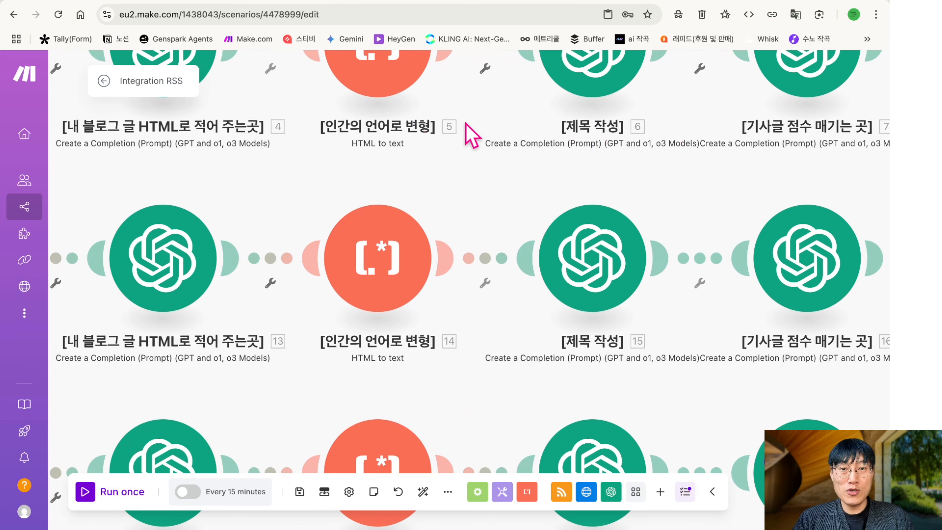
Review the second route's [기사글 점수 매기는 곳] module and save its settings
left_click(810, 279)
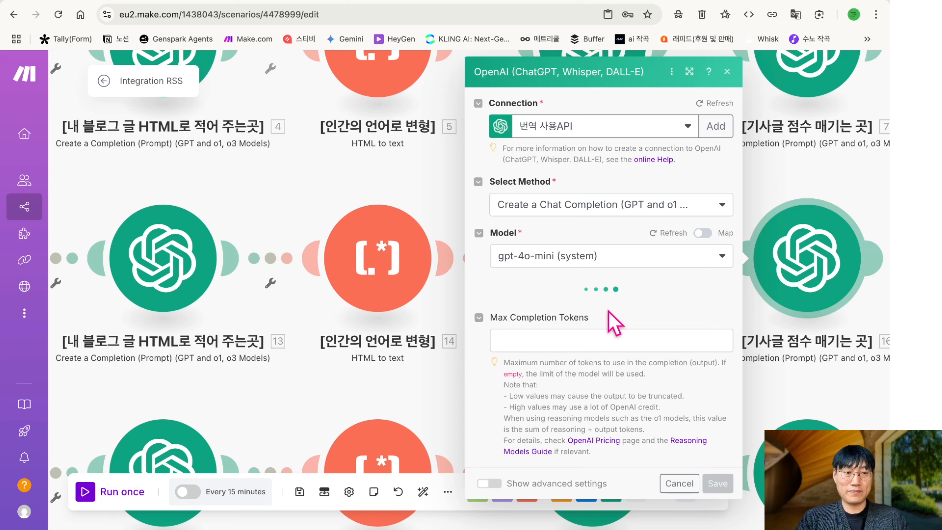
scroll(608, 311, "down", 15)
left_click(718, 508)
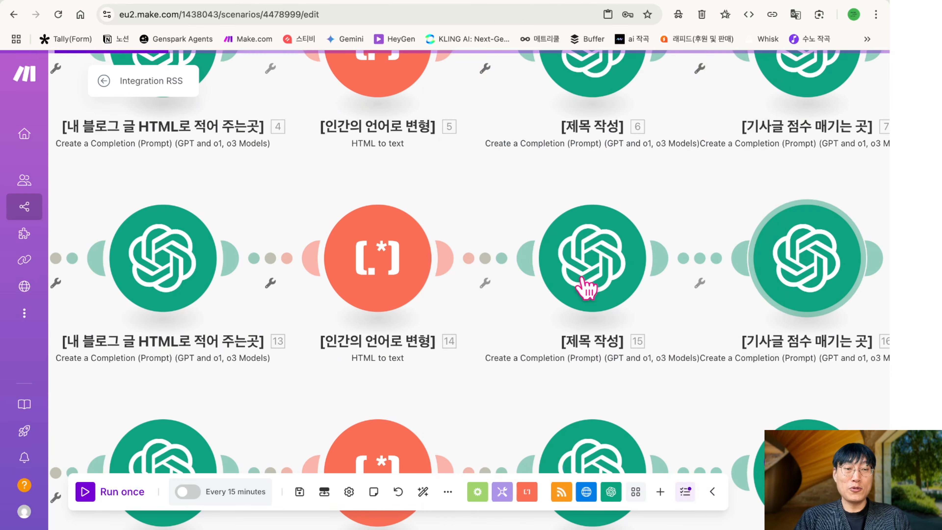
Auto-align all modules of the scenario
scroll(578, 241, "down", 10)
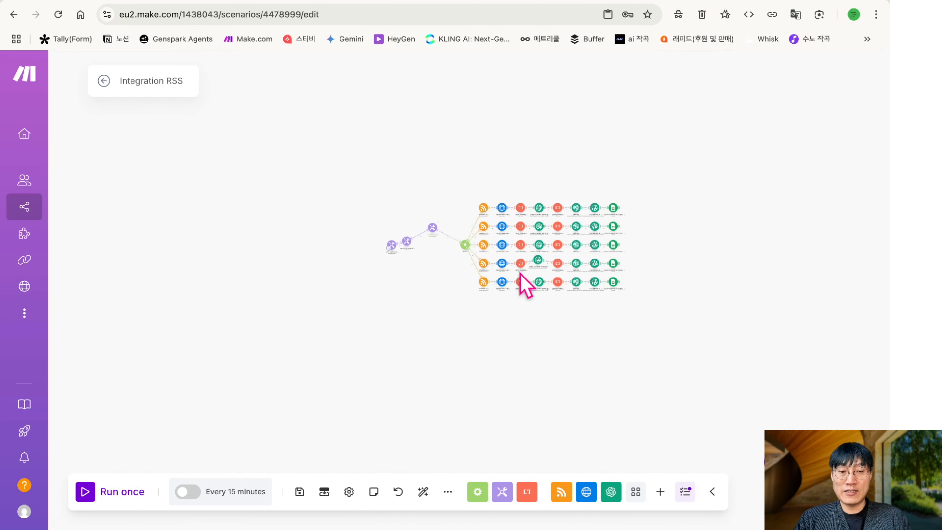
left_click(422, 492)
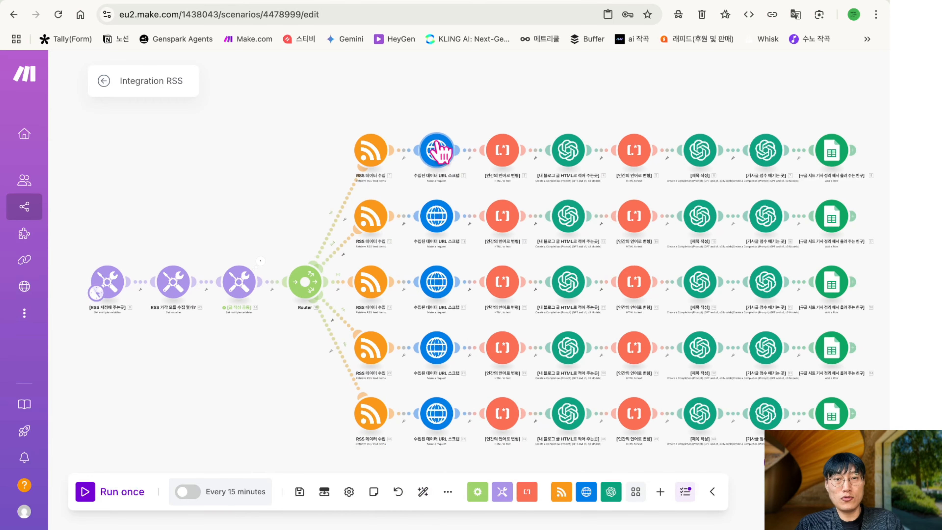
Check the URL mappings in the first and second routes' HTTP request modules and in the second route's RSS module
left_click(435, 149)
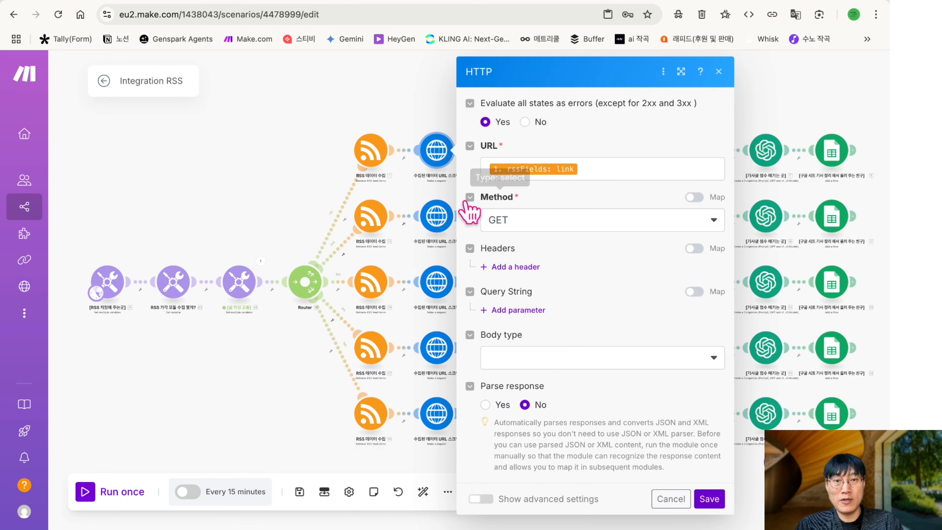
left_click(452, 214)
left_click(592, 165)
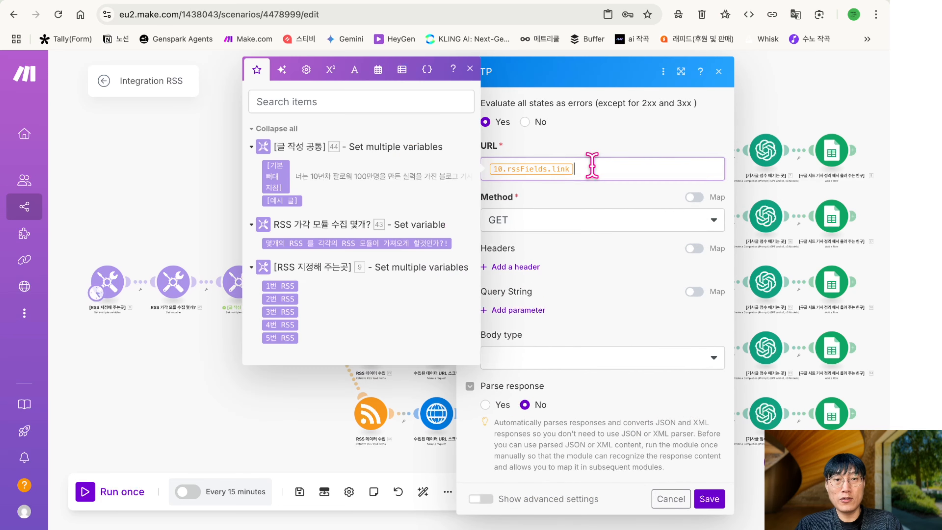
left_click(470, 69)
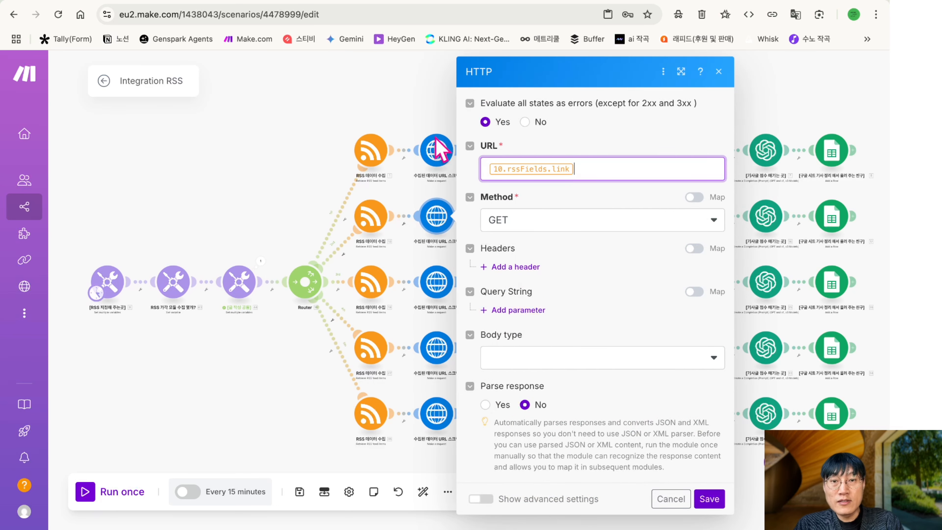
left_click(378, 222)
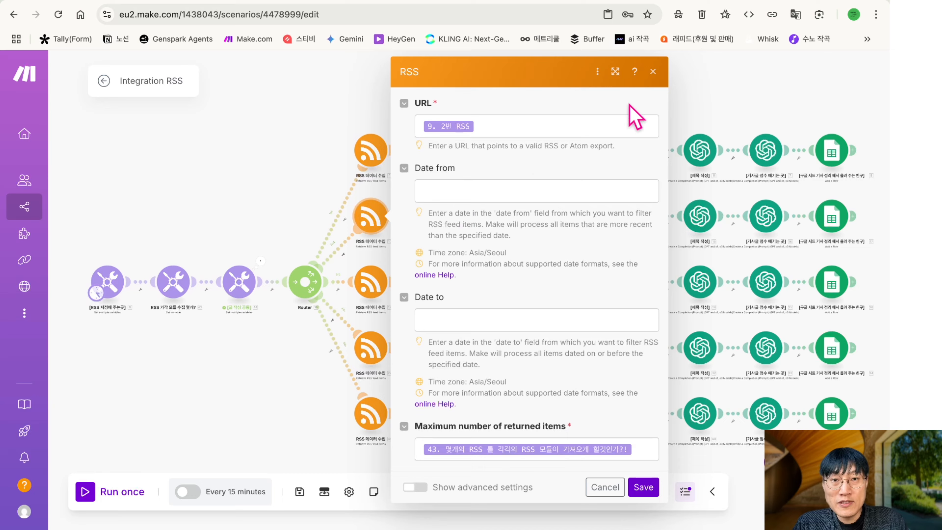
left_click(653, 71)
left_click(436, 215)
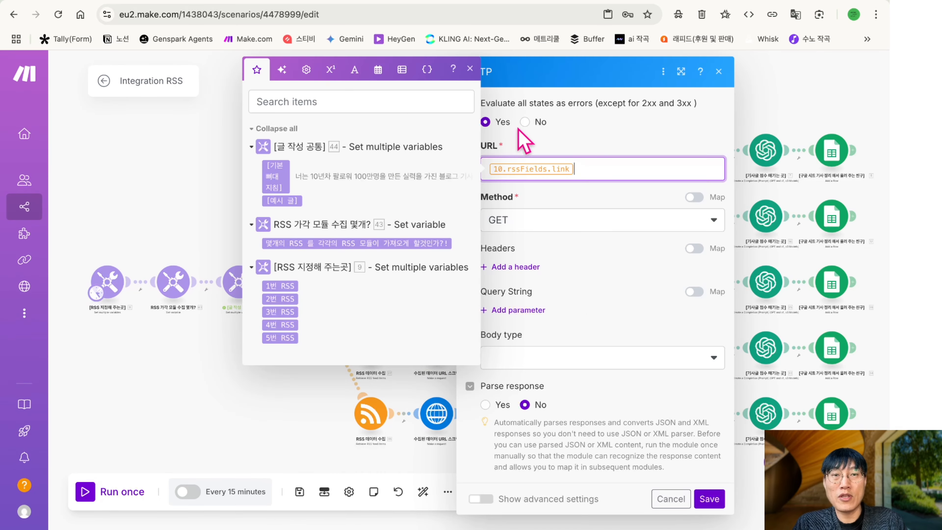
left_click(470, 68)
left_click(719, 71)
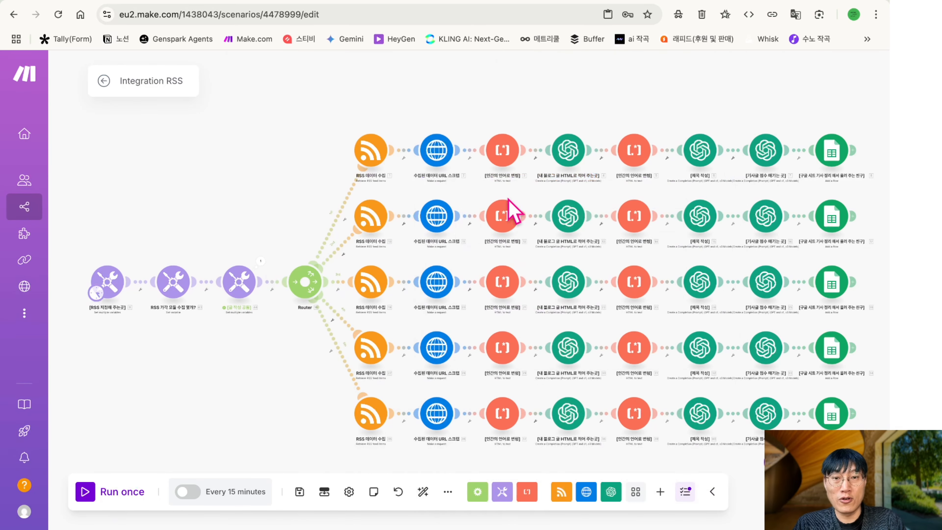
Check the URL mappings in the third and fourth routes' HTTP request modules against their RSS module numbers
scroll(376, 248, "up", 5)
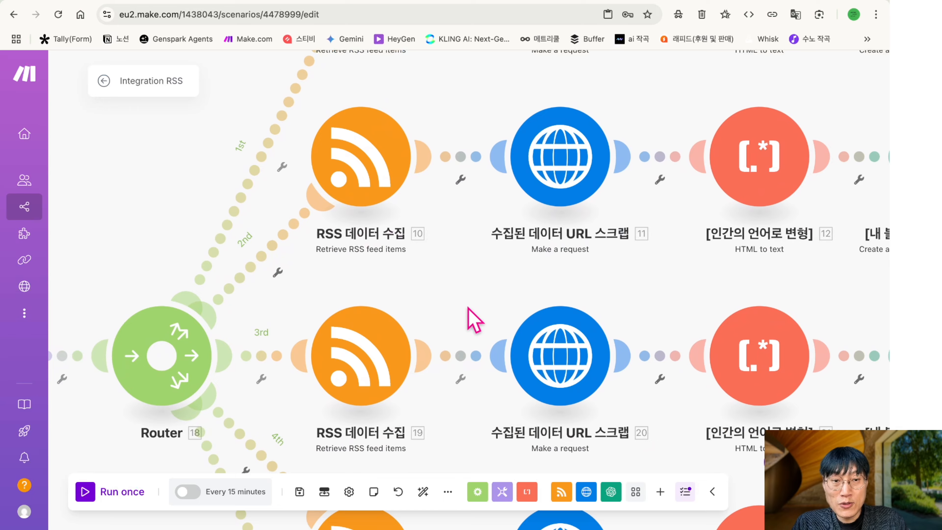
left_click(546, 369)
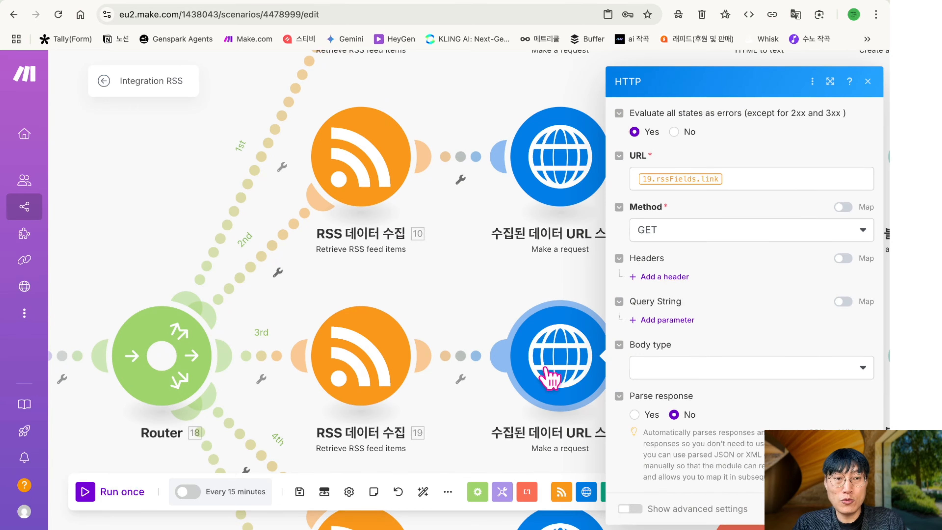
left_click(868, 81)
left_click_drag(534, 219, 501, 129)
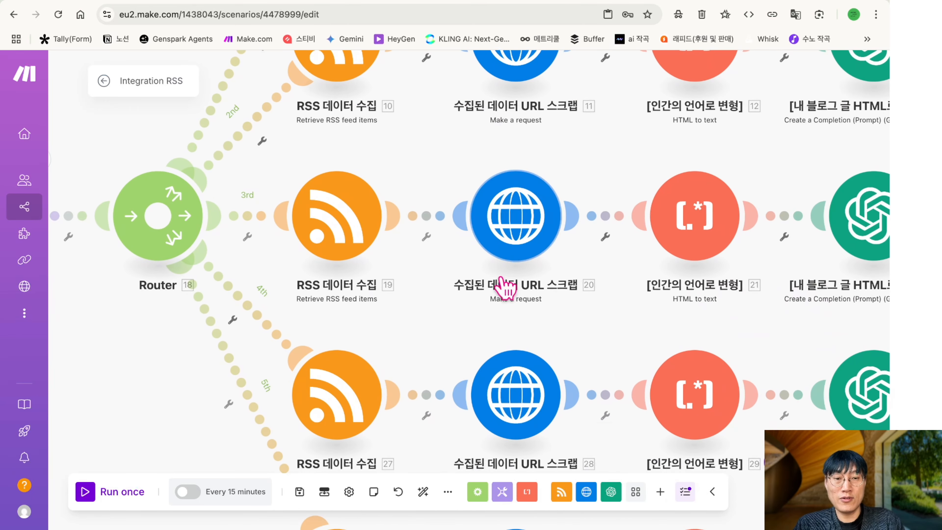
left_click(508, 391)
left_click(832, 81)
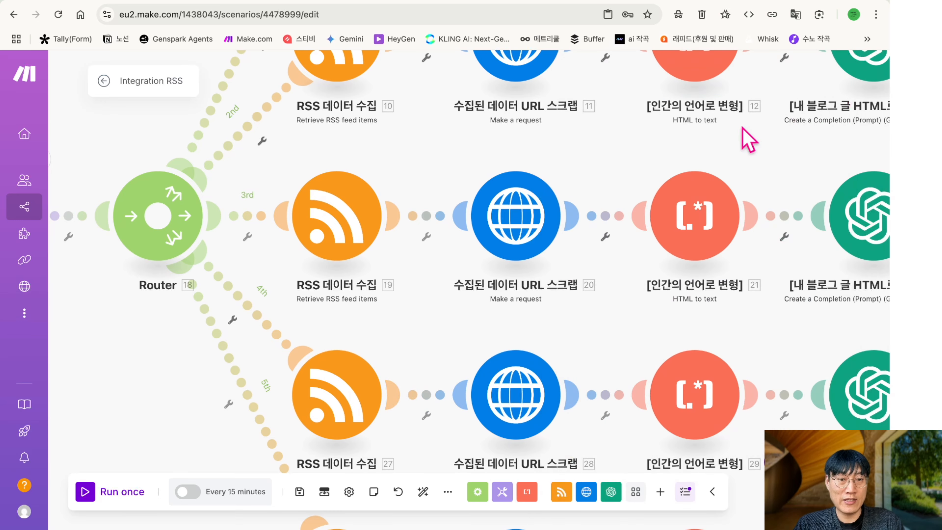
Check the URL mapping in the fifth route's HTTP request module against its RSS module number
scroll(629, 293, "down", 5)
left_click(511, 371)
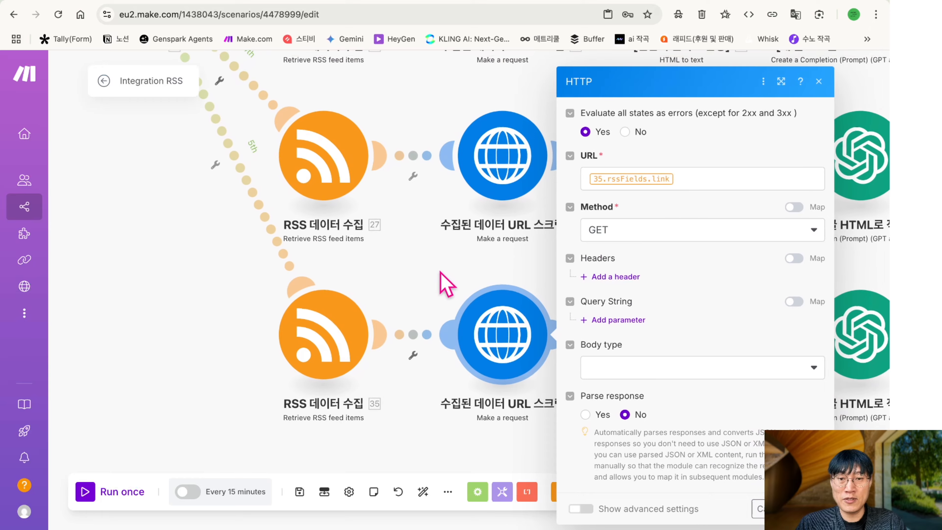
left_click(793, 82)
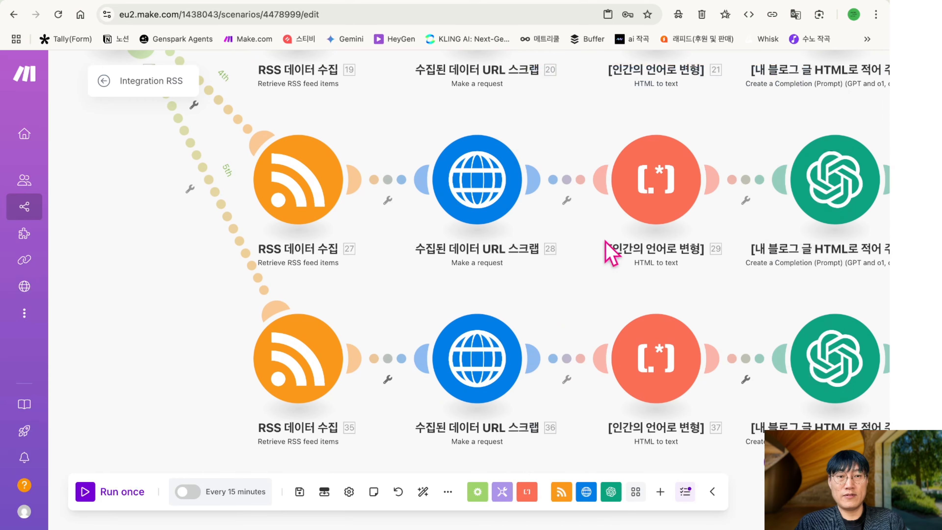
Check the HTML mappings in the first text parser modules of the fifth and fourth routes
scroll(605, 241, "right", 5)
scroll(606, 242, "down", 5)
scroll(606, 242, "up", 4)
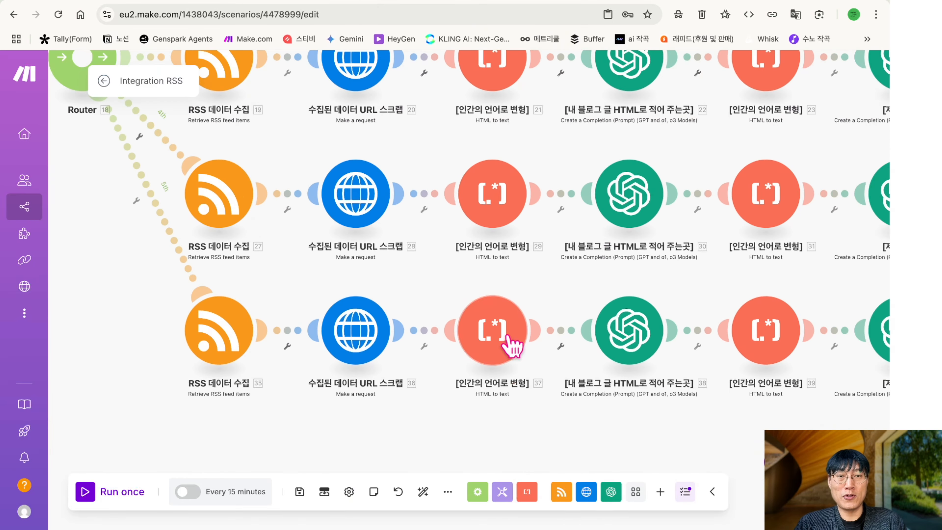
left_click(494, 358)
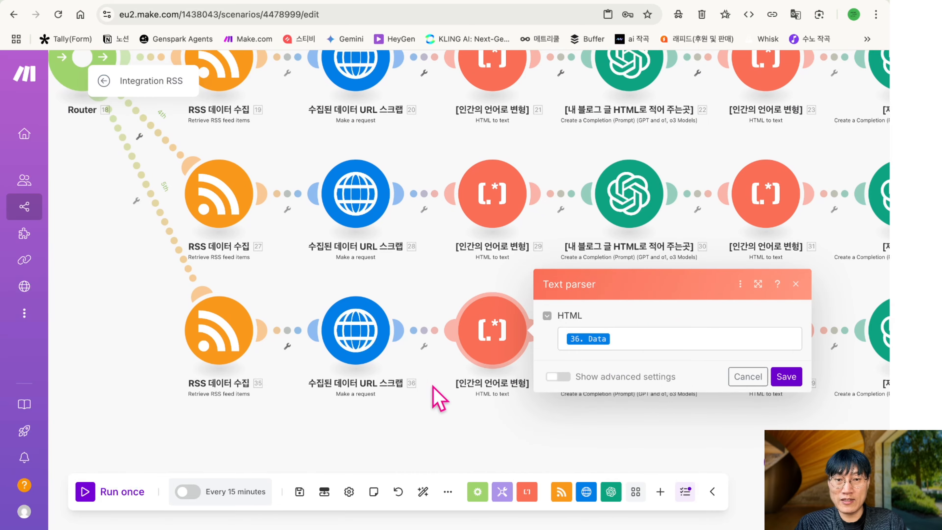
left_click(490, 215)
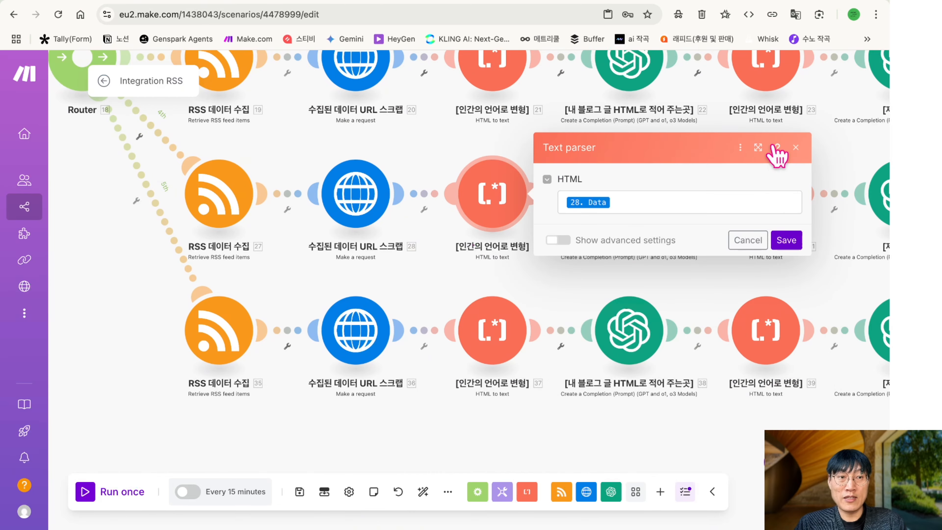
left_click(796, 148)
Review the column mappings in the fifth route's Google Sheets module, from TimeStamp (A) through 원본 (J)
scroll(414, 211, "right", 5)
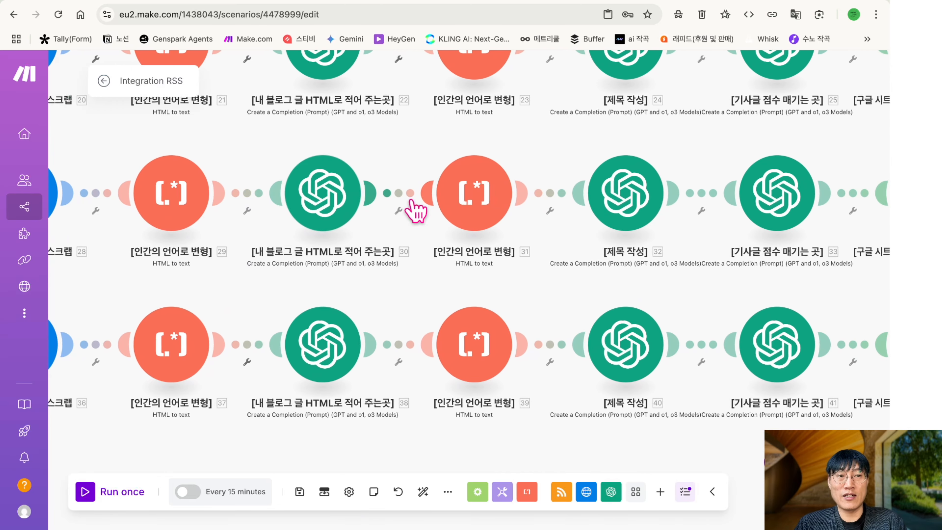
scroll(414, 211, "up", 2)
scroll(415, 209, "down", 5)
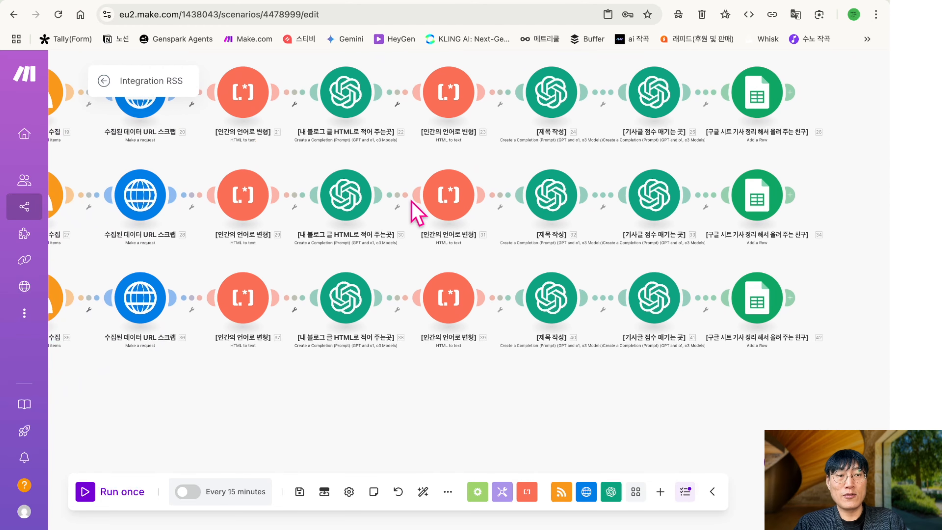
left_click(701, 305)
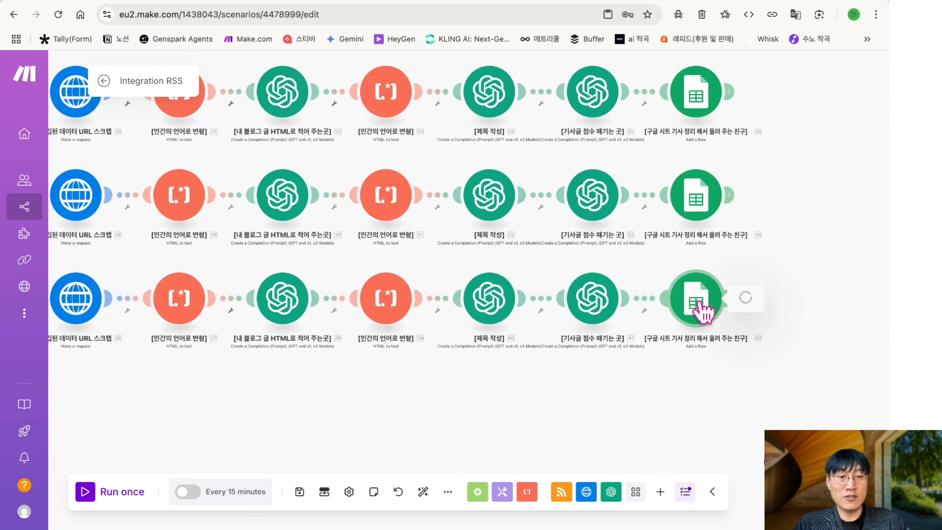
scroll(515, 297, "down", 15)
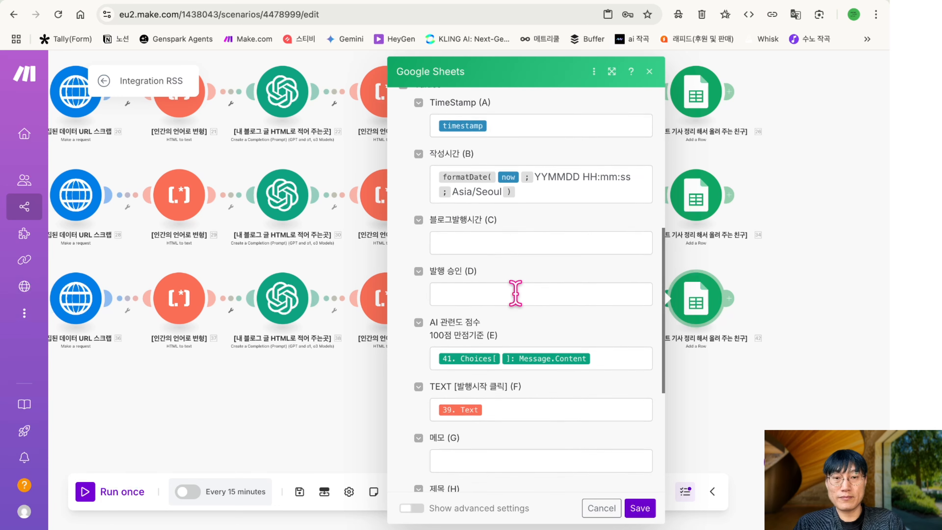
scroll(539, 294, "down", 5)
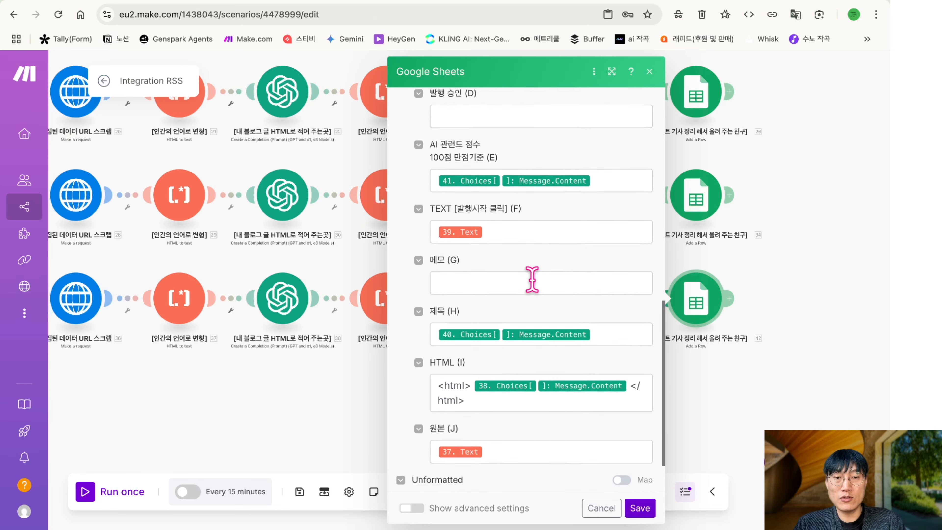
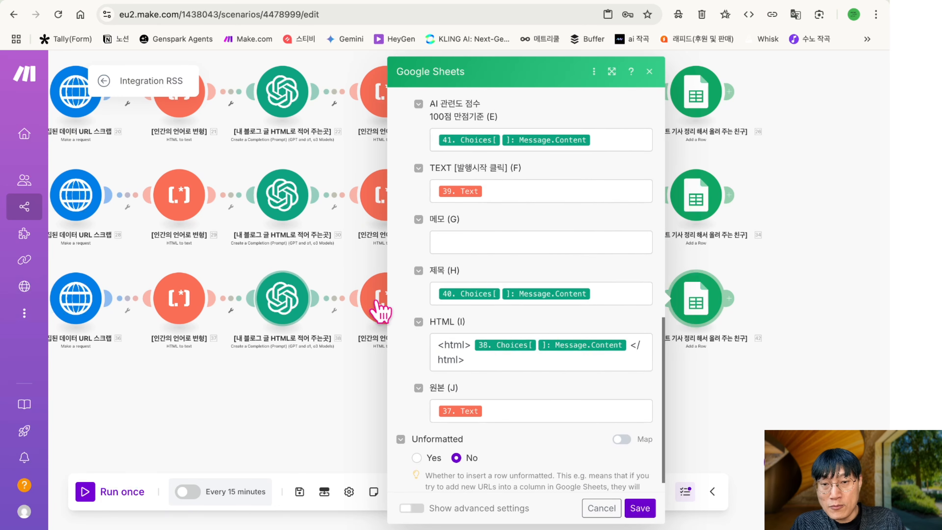
left_click(650, 73)
Check the fourth route's Google Sheets column mappings against the numbers of its preceding modules
left_click(728, 195)
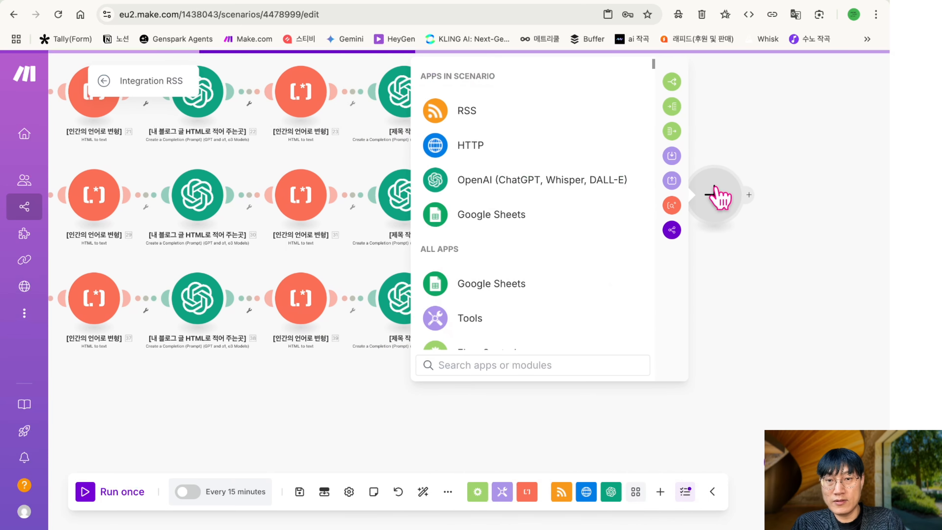
left_click(773, 140)
left_click(598, 208)
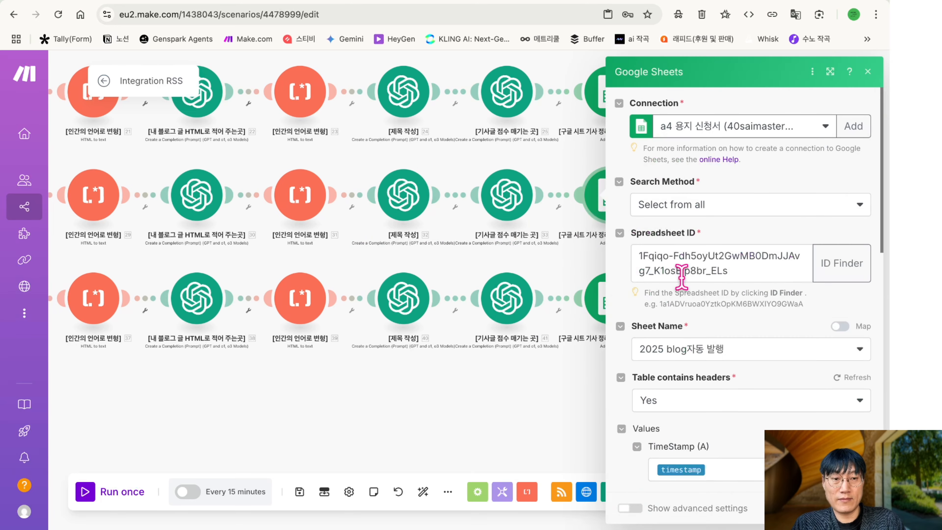
scroll(678, 275, "down", 1)
scroll(682, 282, "down", 8)
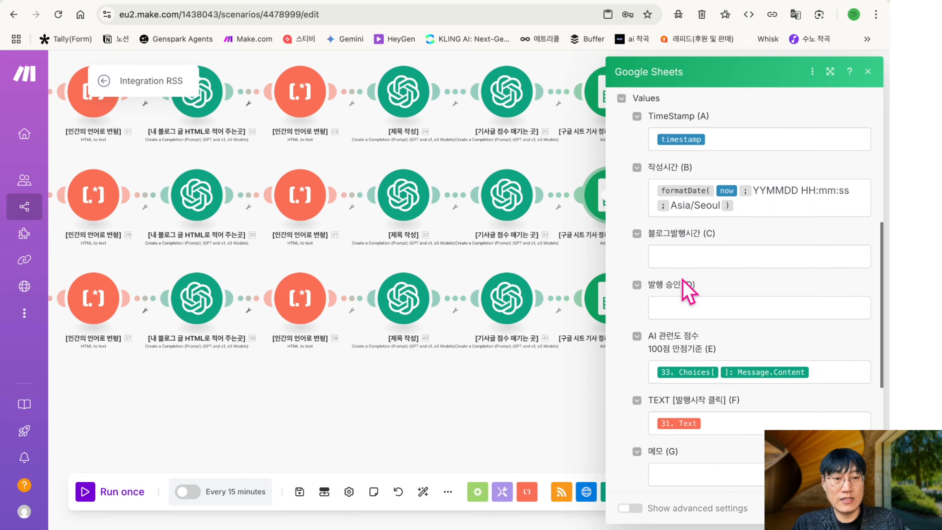
scroll(779, 156, "down", 2)
left_click(868, 72)
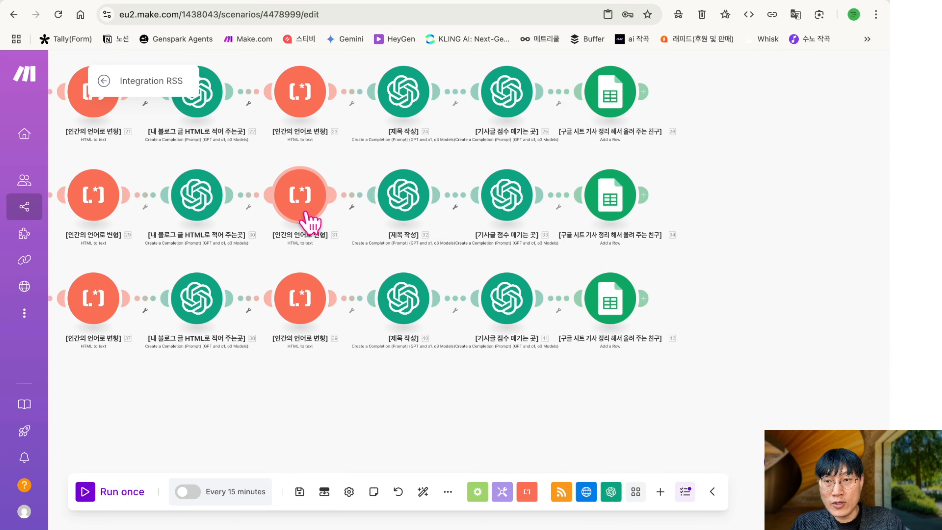
scroll(306, 222, "up", 5)
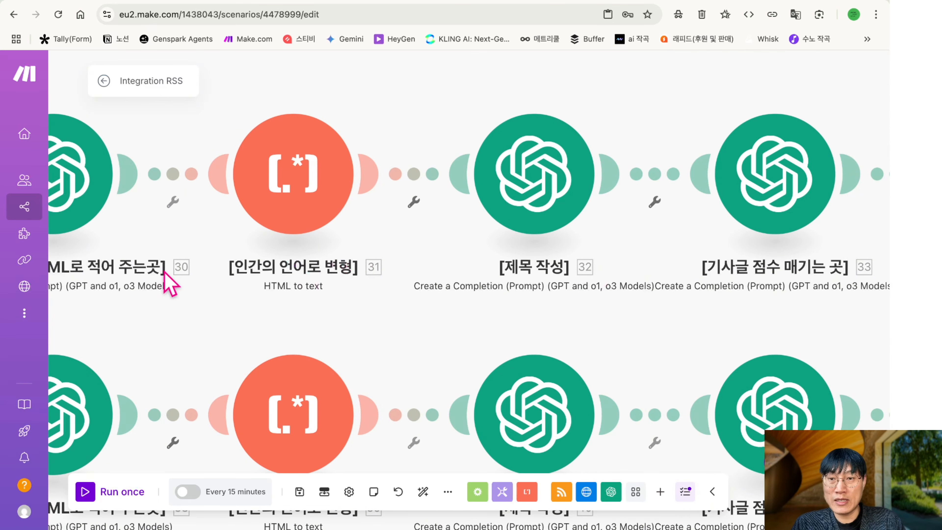
scroll(399, 295, "right", 10)
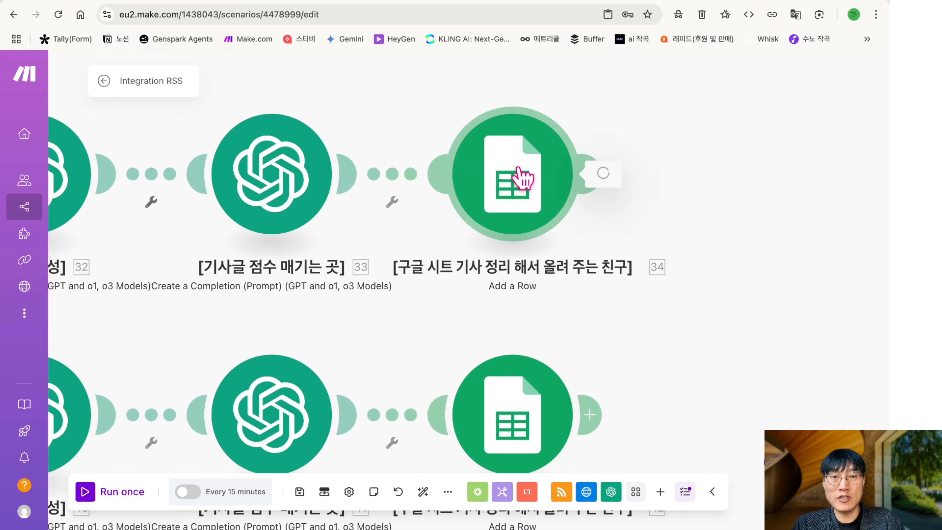
scroll(647, 304, "down", 10)
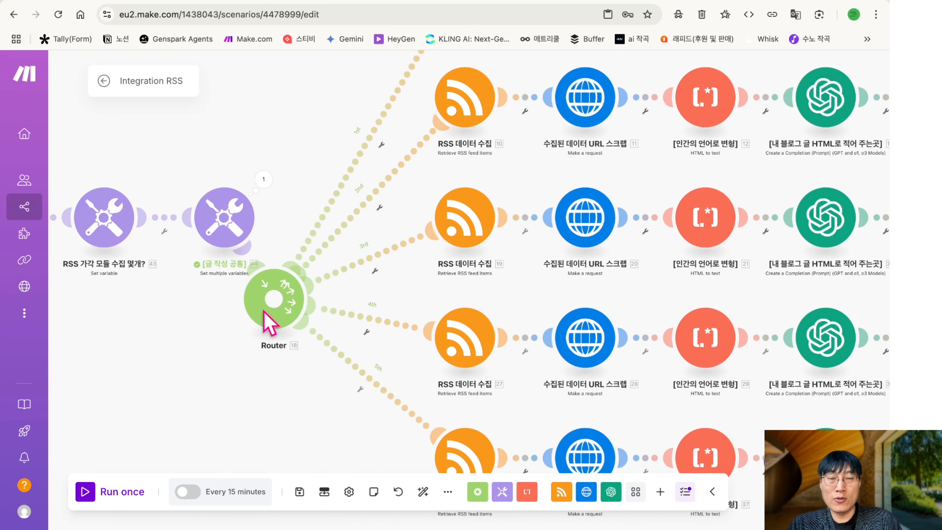
Review the numbered RSS variables in the [RSS 지정해 주는곳] module and leave its settings without saving
scroll(267, 320, "down", 5)
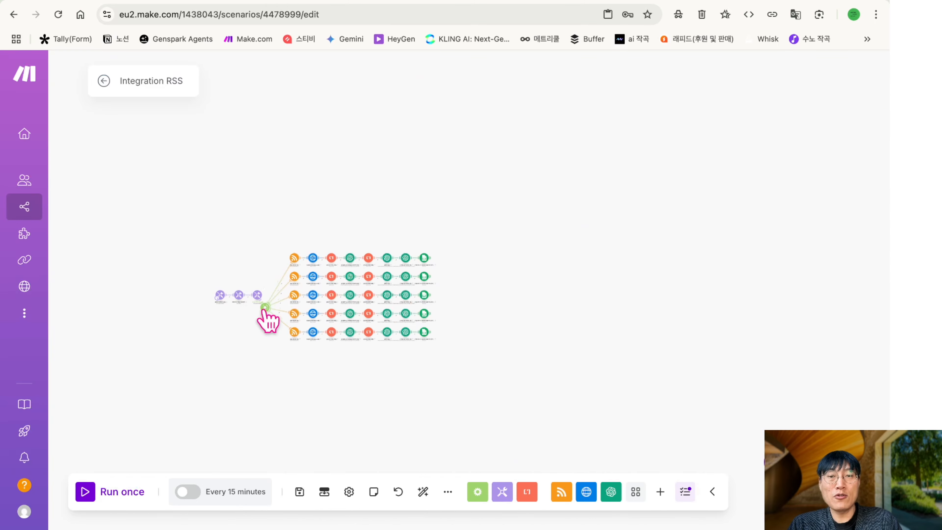
scroll(267, 320, "up", 5)
left_click(91, 253)
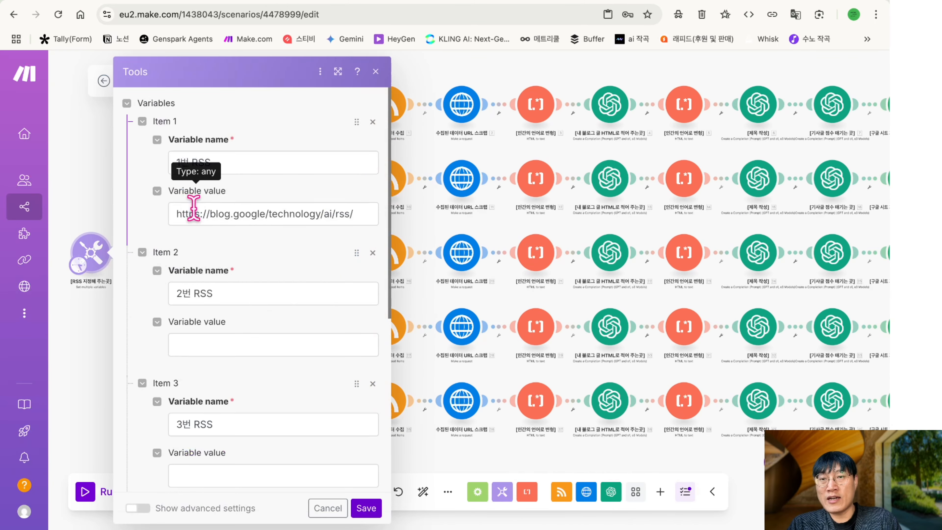
scroll(199, 382, "down", 8)
scroll(196, 371, "up", 8)
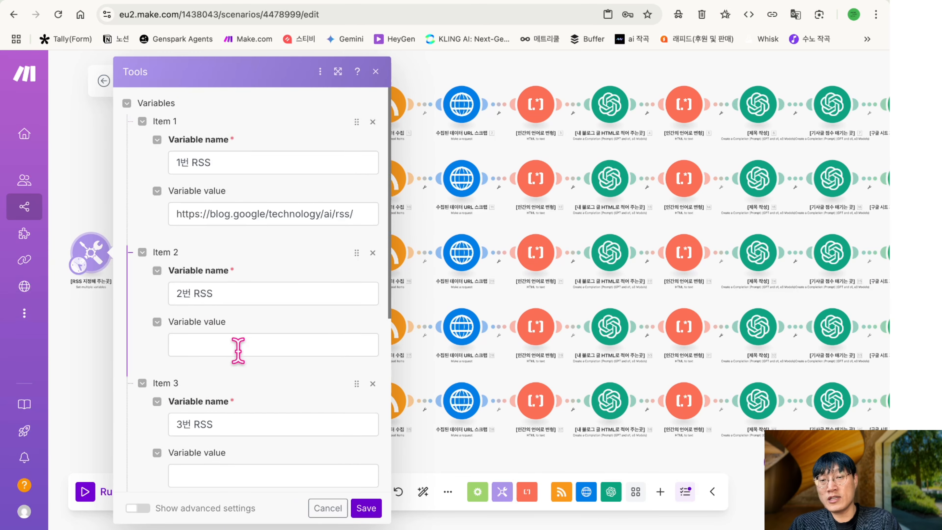
scroll(238, 350, "down", 5)
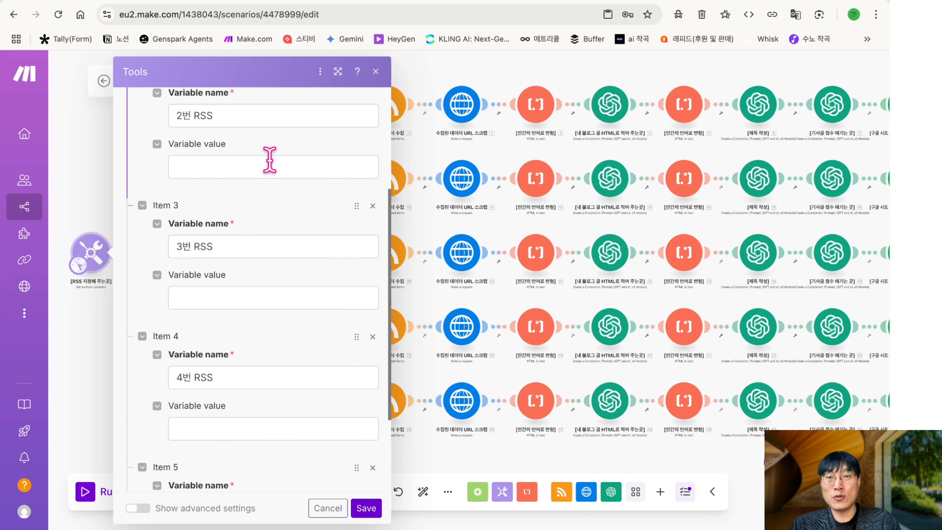
left_click(376, 72)
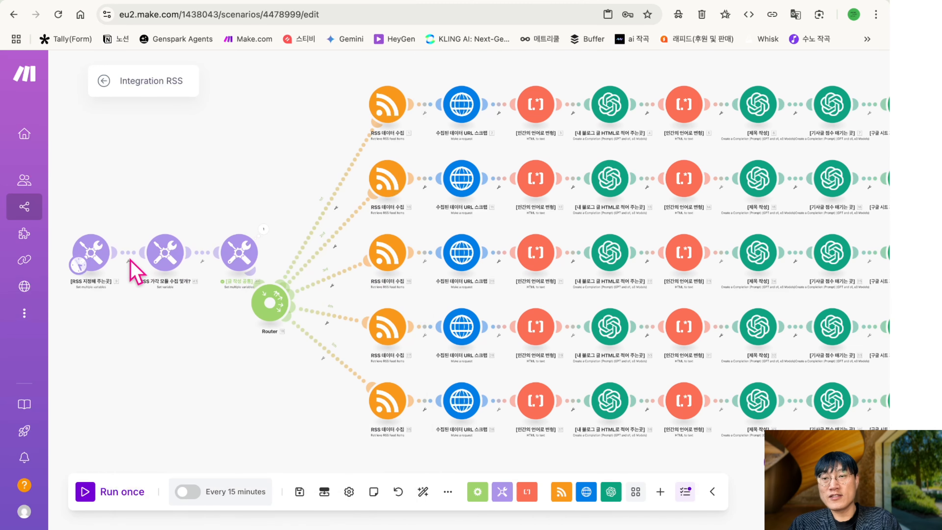
left_click(103, 248)
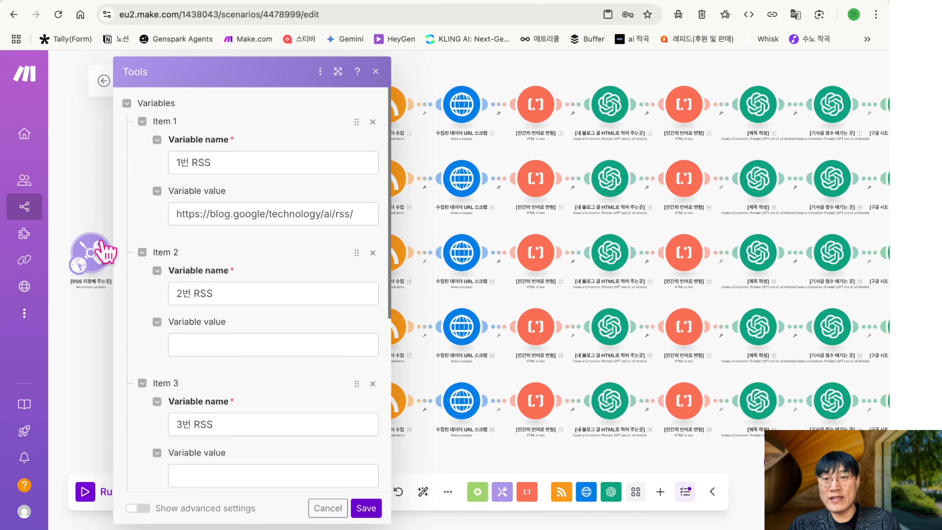
left_click(374, 72)
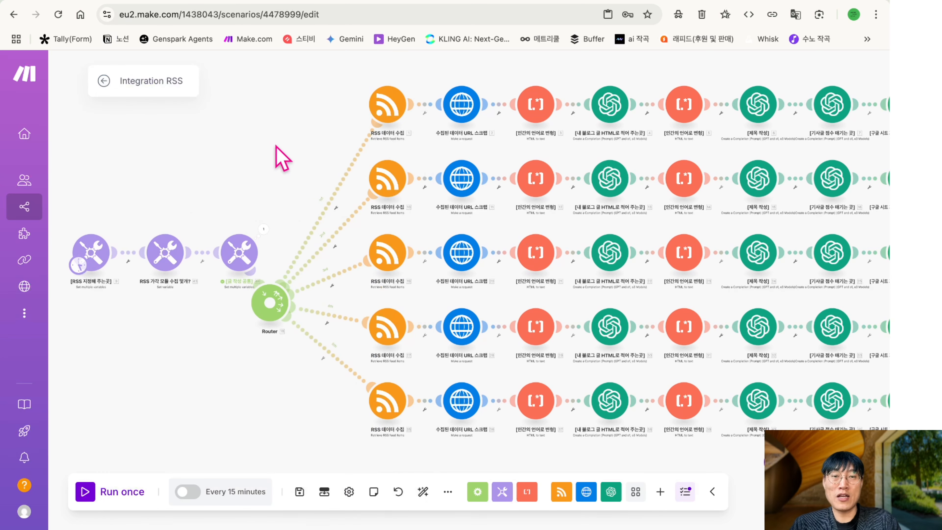
left_click(93, 256)
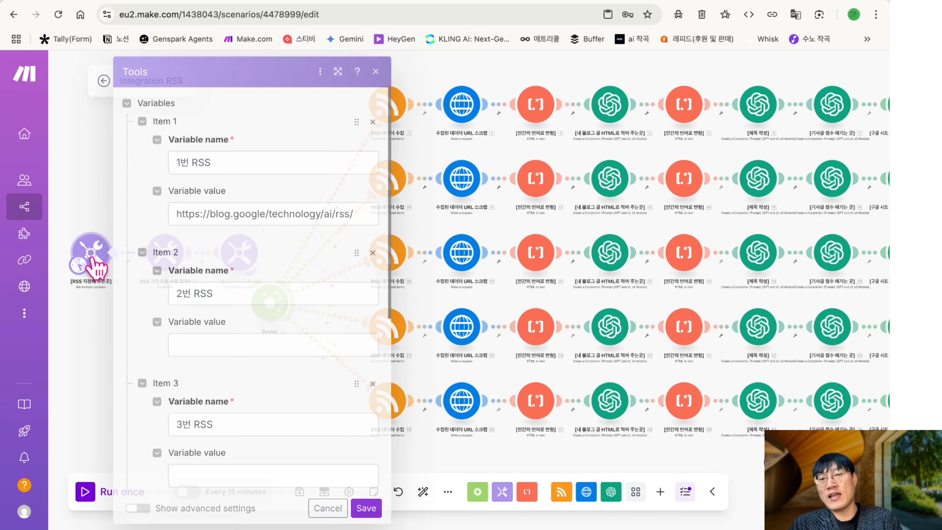
left_click(327, 507)
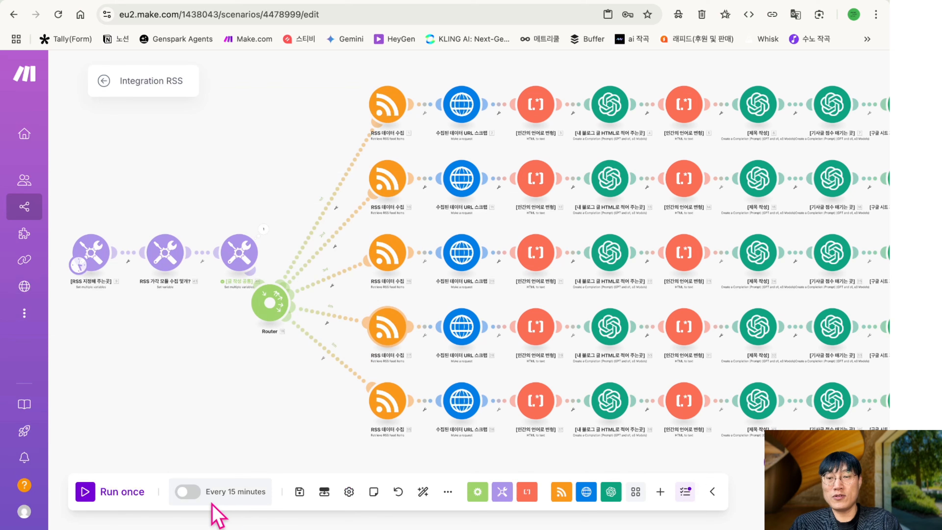
Run the scenario once and inspect the error details of the second route's RSS module
left_click(89, 494)
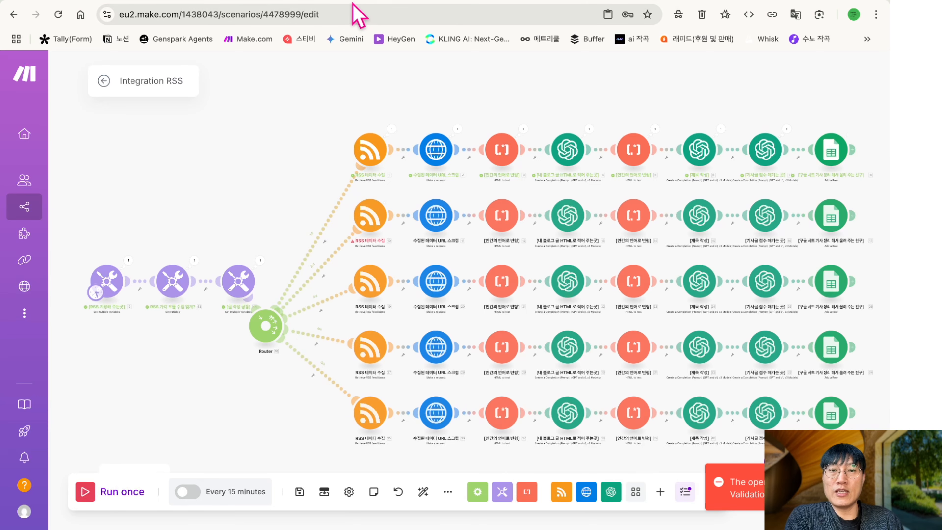
scroll(383, 260, "up", 5)
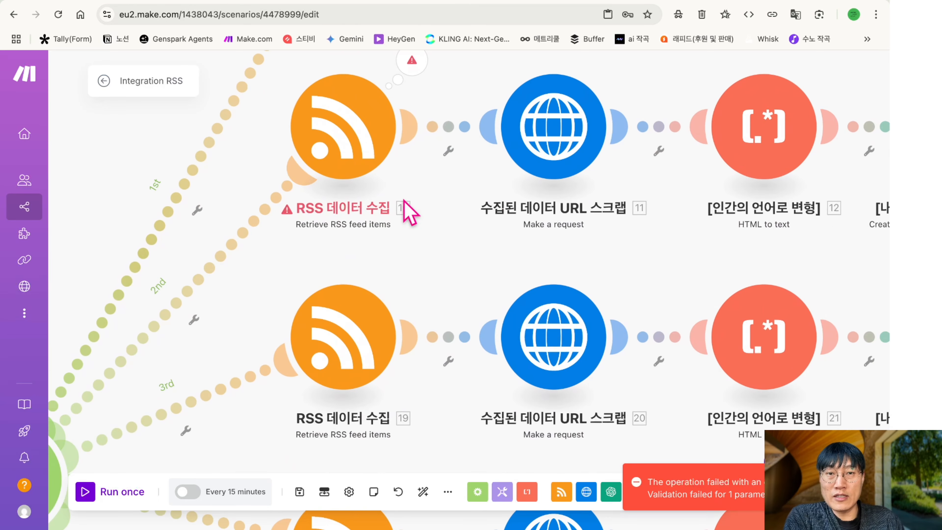
left_click(413, 55)
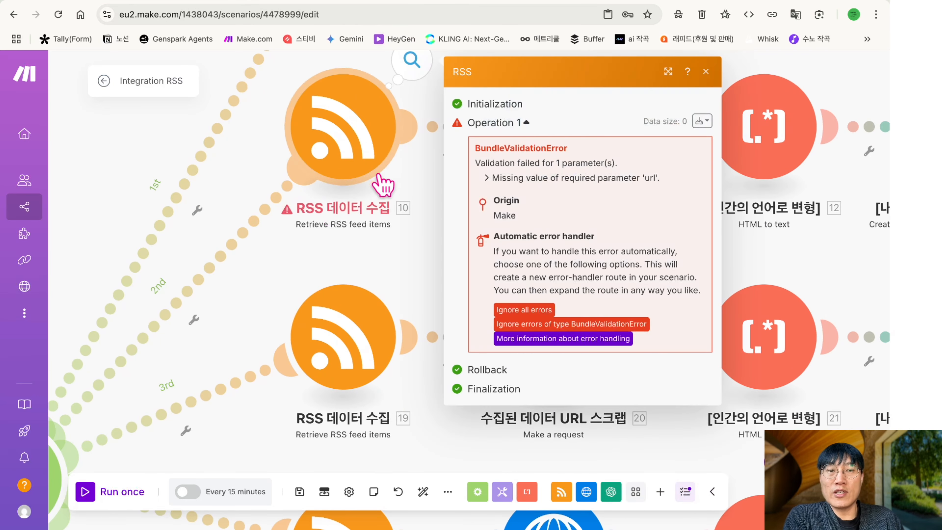
left_click_drag(494, 179, 651, 182)
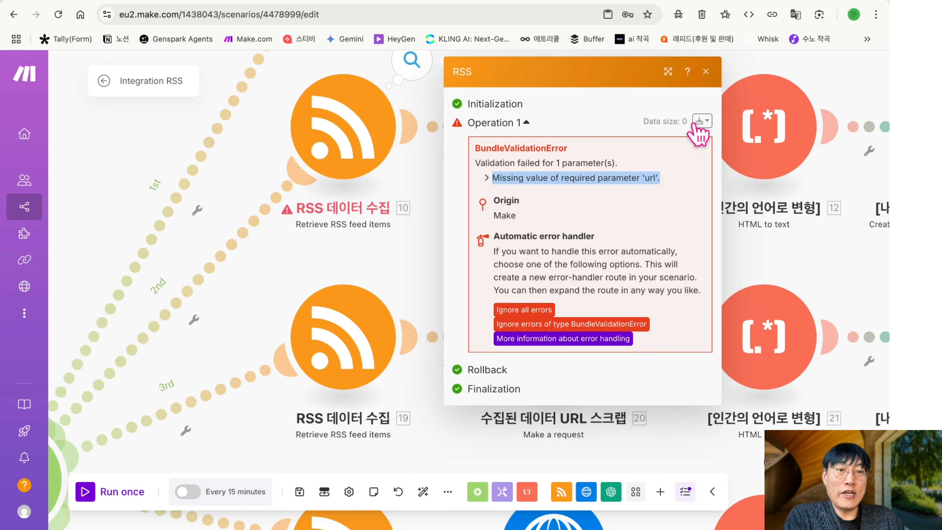
left_click(706, 71)
Recheck which numbered RSS variables hold a feed URL in the [RSS 지정해 주는곳] module, leaving its settings without saving
scroll(500, 210, "left", 5)
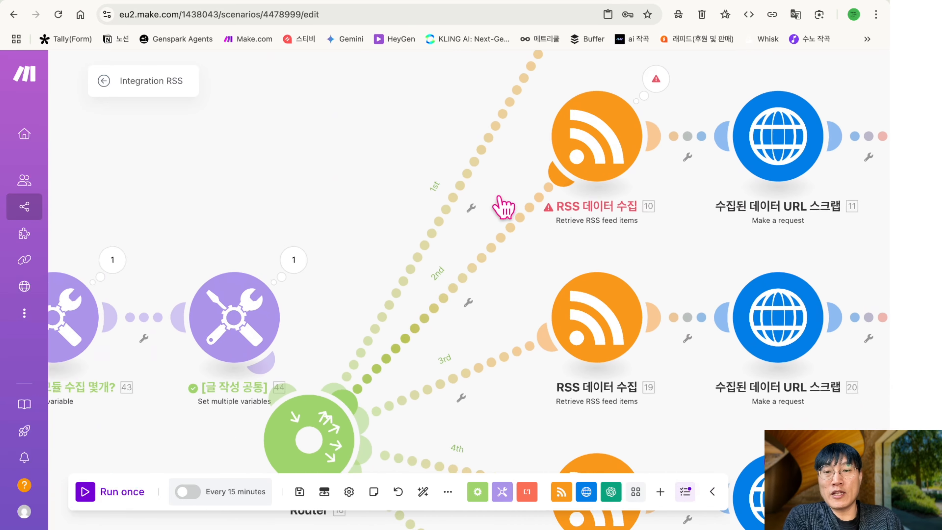
scroll(503, 208, "down", 4)
left_click(286, 278)
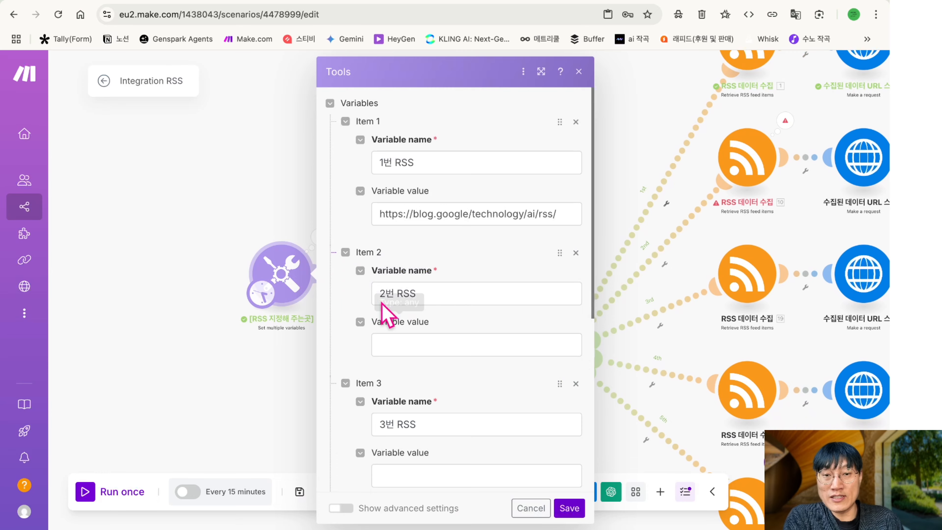
left_click(579, 72)
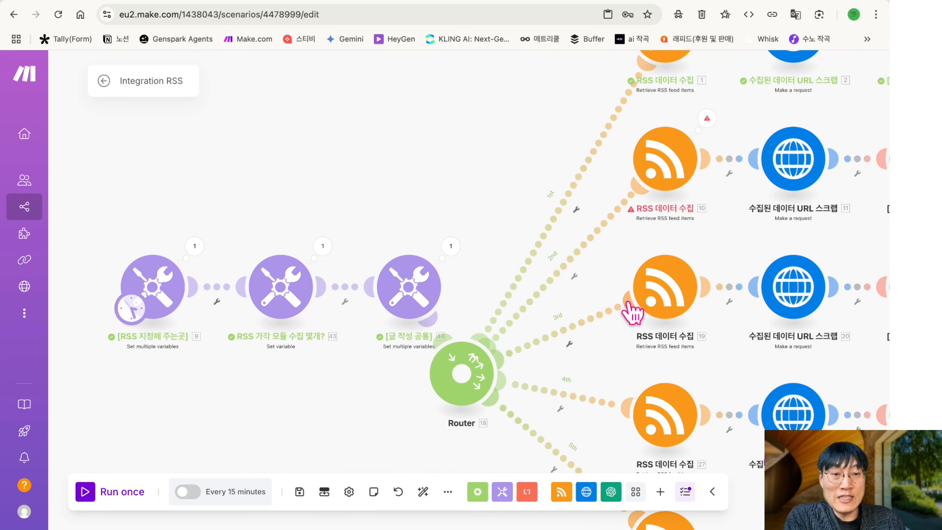
left_click(163, 297)
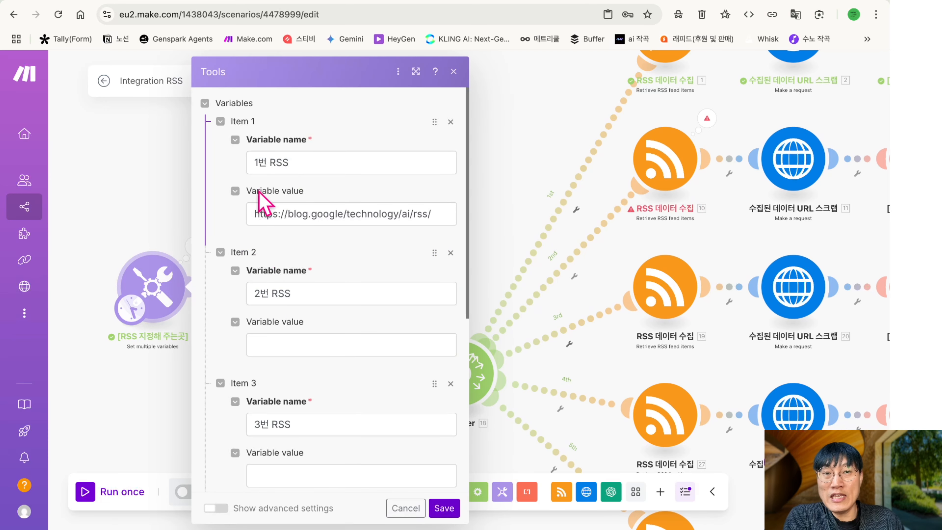
left_click(453, 72)
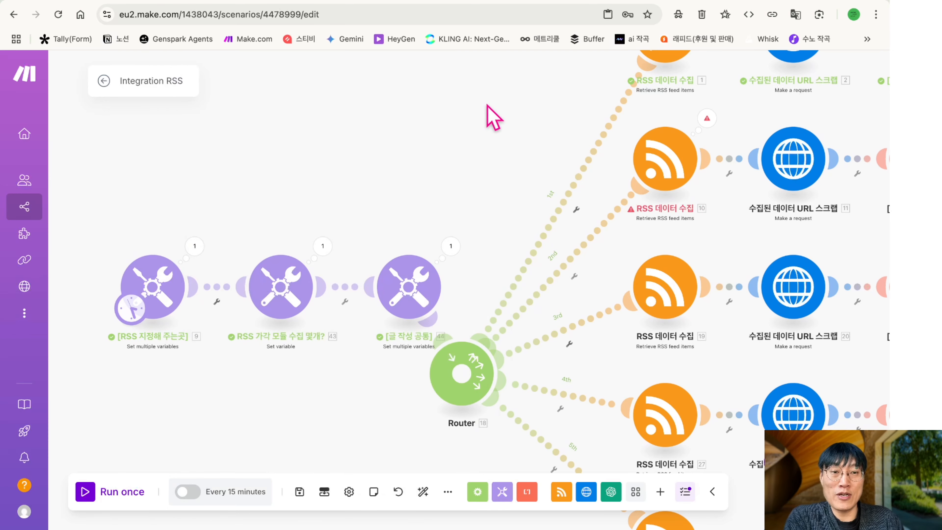
Start a filter on the router's first route and label it "[RSS 1 있을때 만 작동]"
left_click(577, 210)
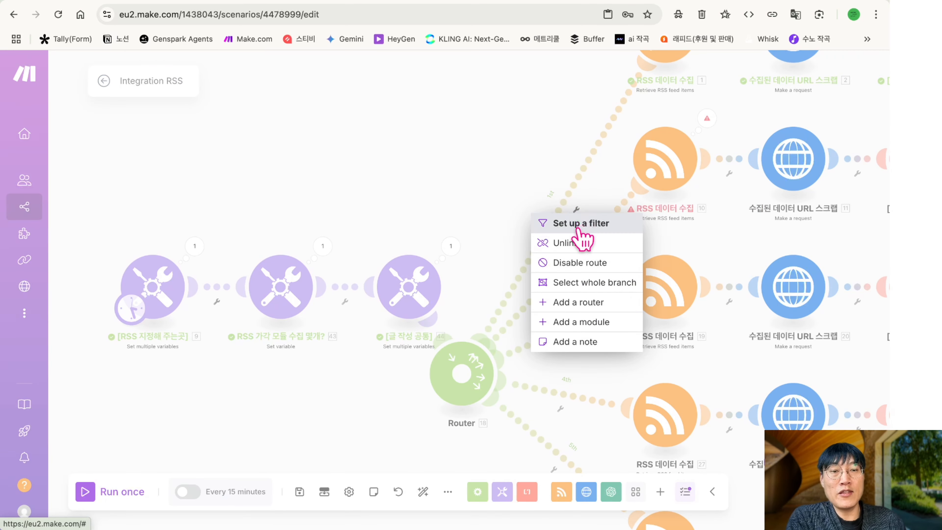
left_click(581, 227)
left_click(686, 126)
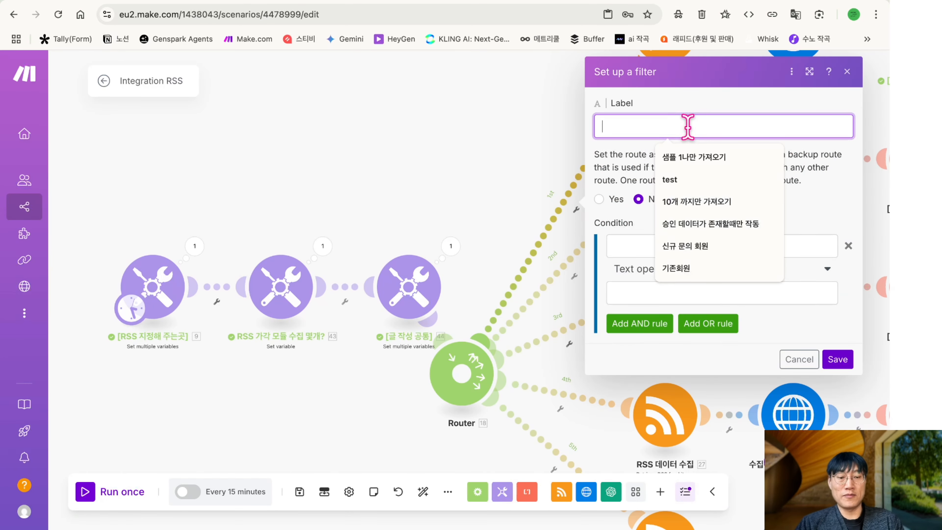
type("[ㄱ")
key("BackSpace")
type("RSS")
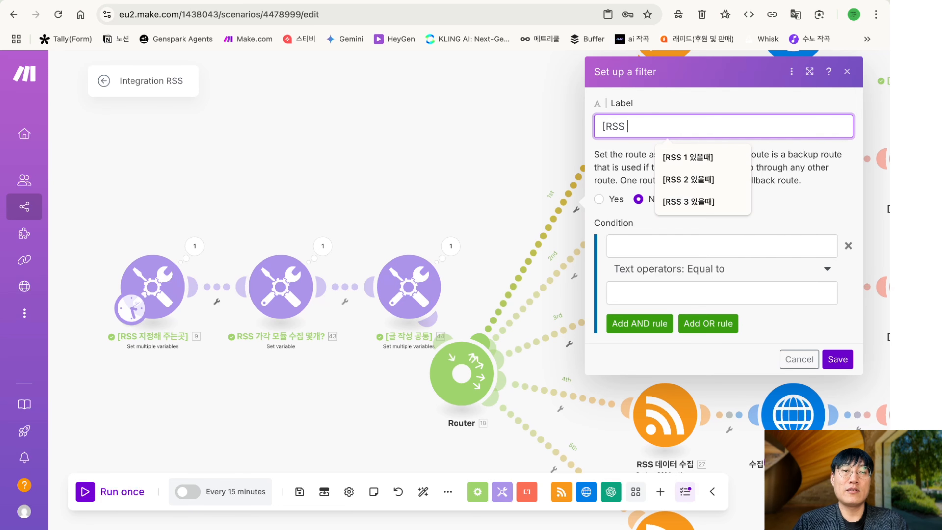
key("Down")
key("Return")
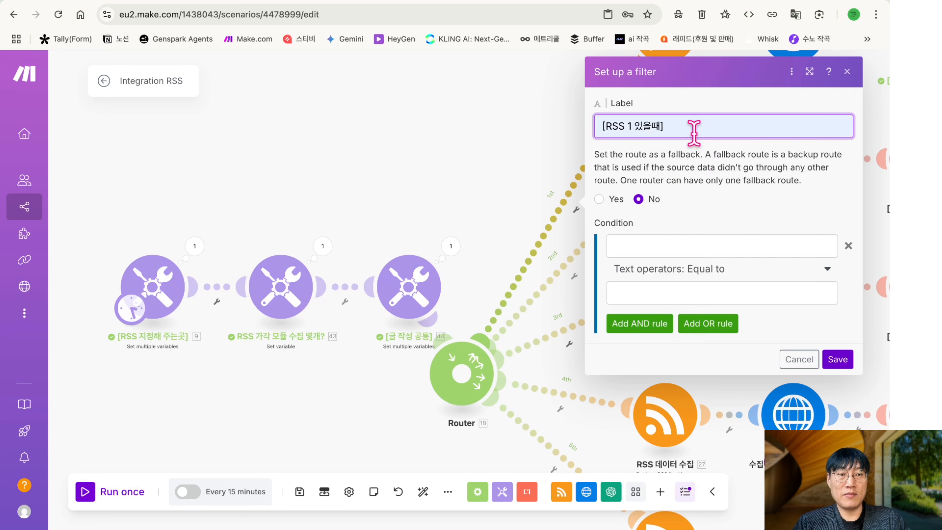
left_click(691, 135)
key("BackSpace")
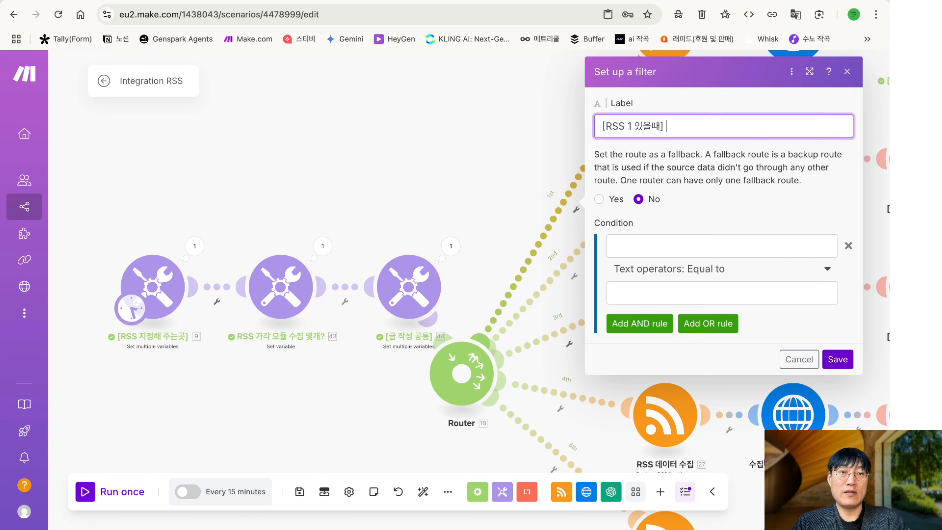
Set the first route's filter condition to 1번 RSS from [RSS 지정해 주는곳] with the Exists operator and save the filter
left_click(629, 248)
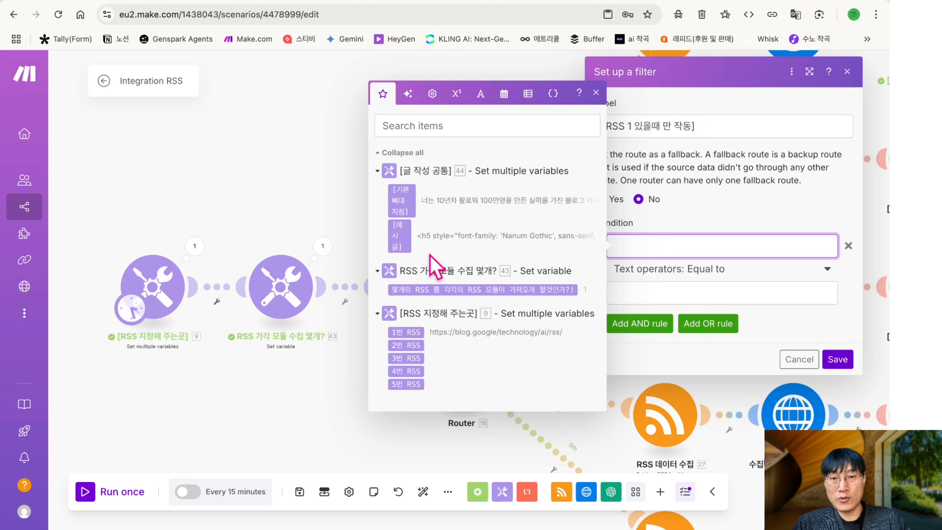
left_click(405, 332)
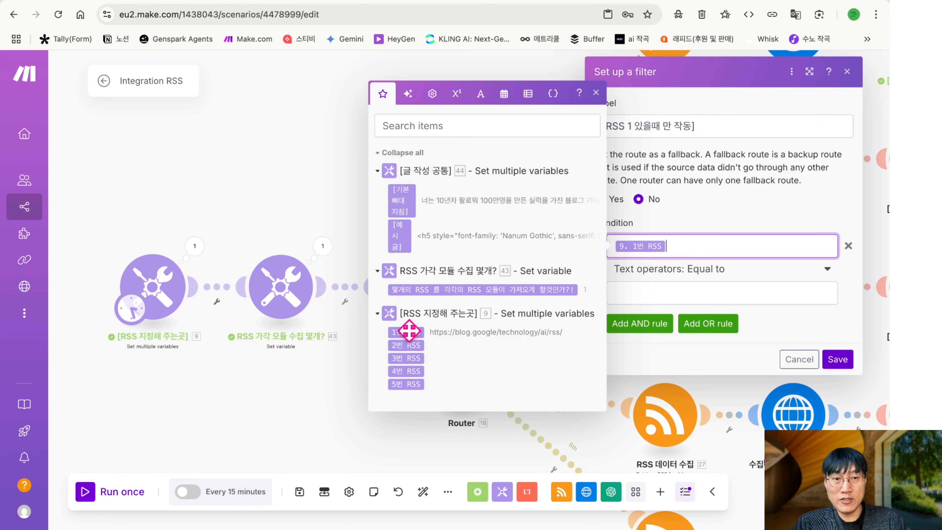
left_click(716, 270)
left_click(669, 327)
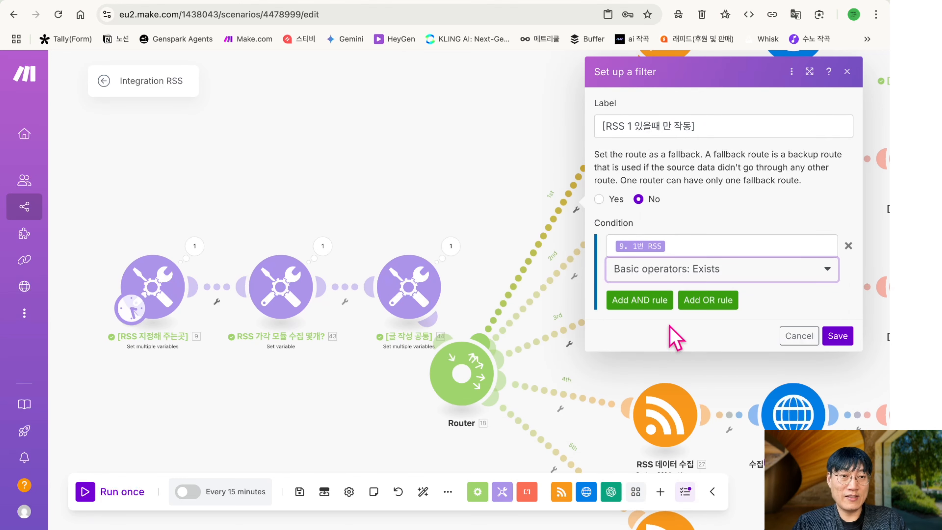
left_click(837, 336)
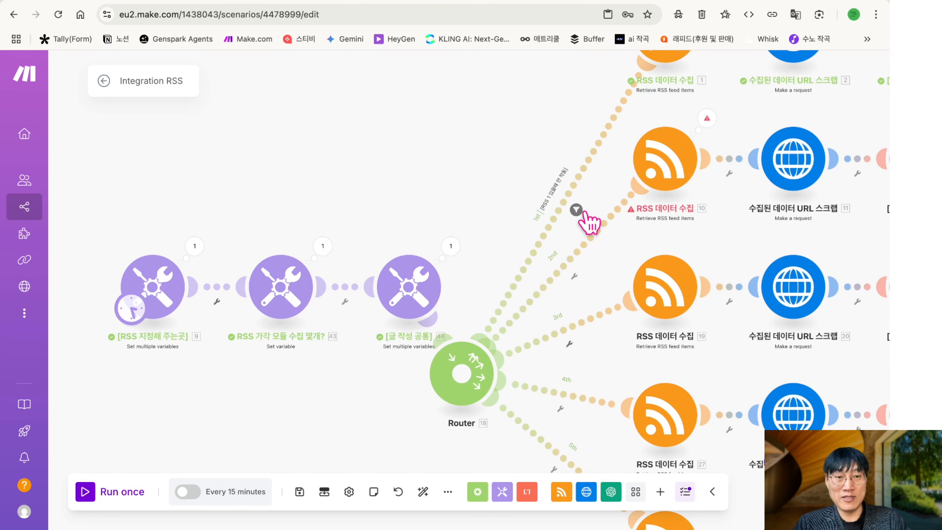
Start a filter on the router's second route and label it "[RSS 2있을때 만 작동]"
left_click(573, 282)
left_click(583, 291)
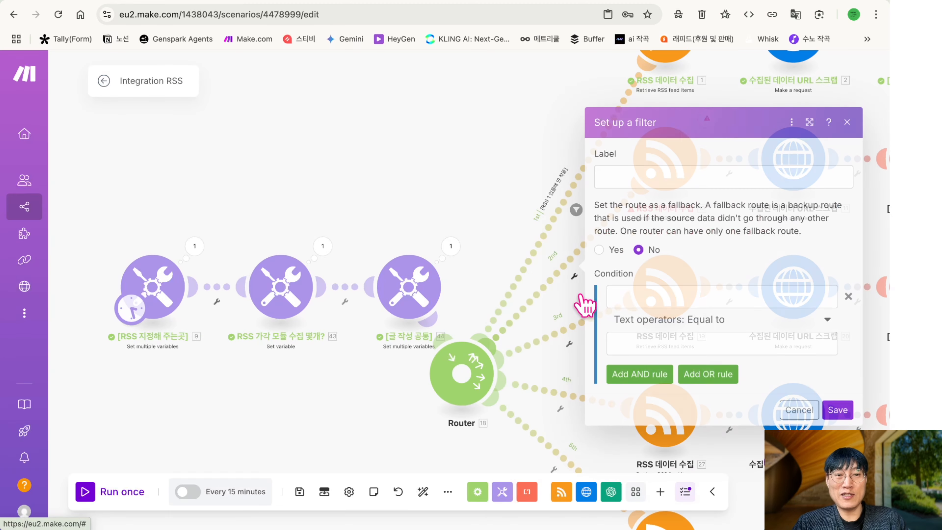
left_click(698, 177)
type("[RSS 1 있을때 만 작동]")
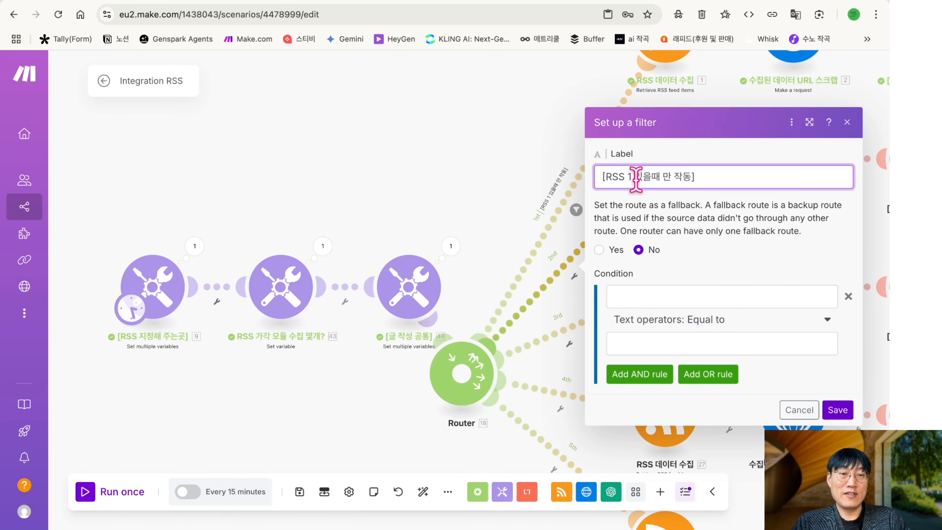
type("2")
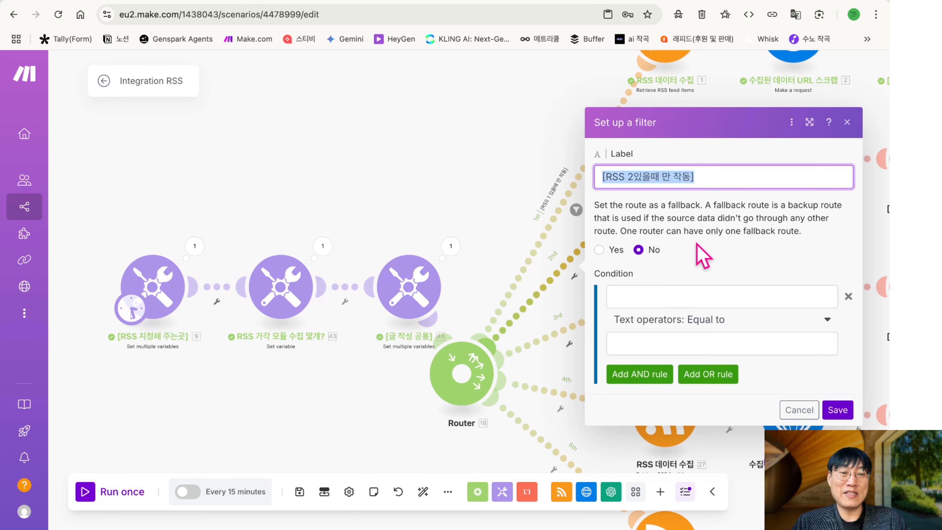
Set the second route's filter condition to 2번 RSS with the Exists operator and save the filter
left_click(683, 295)
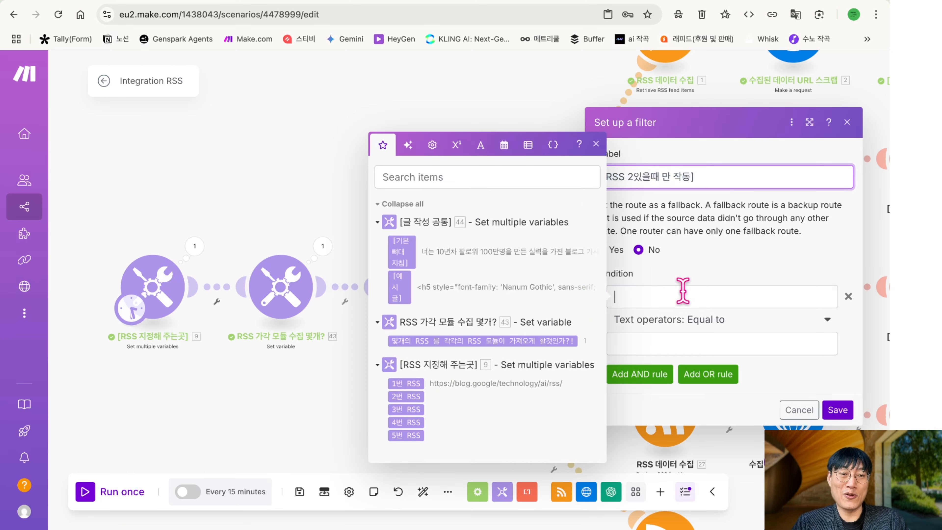
left_click(406, 396)
left_click(707, 341)
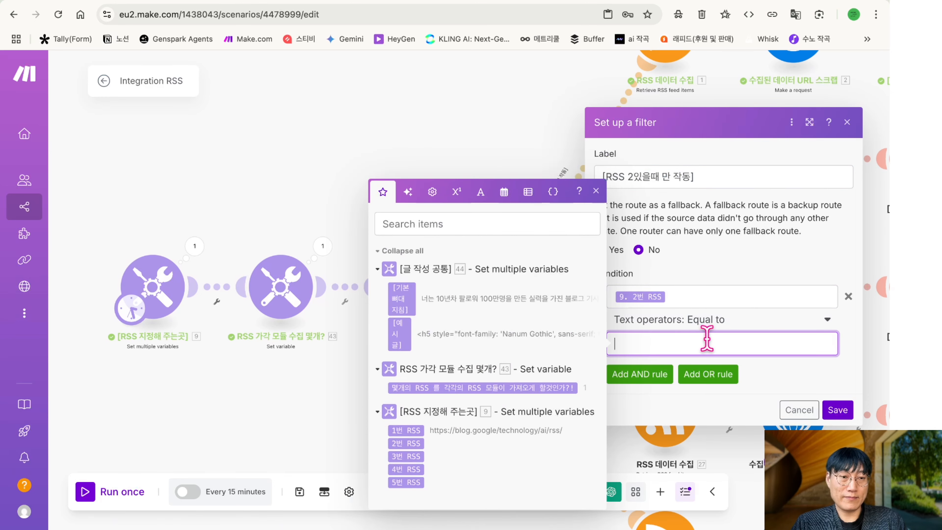
left_click(736, 322)
left_click(665, 380)
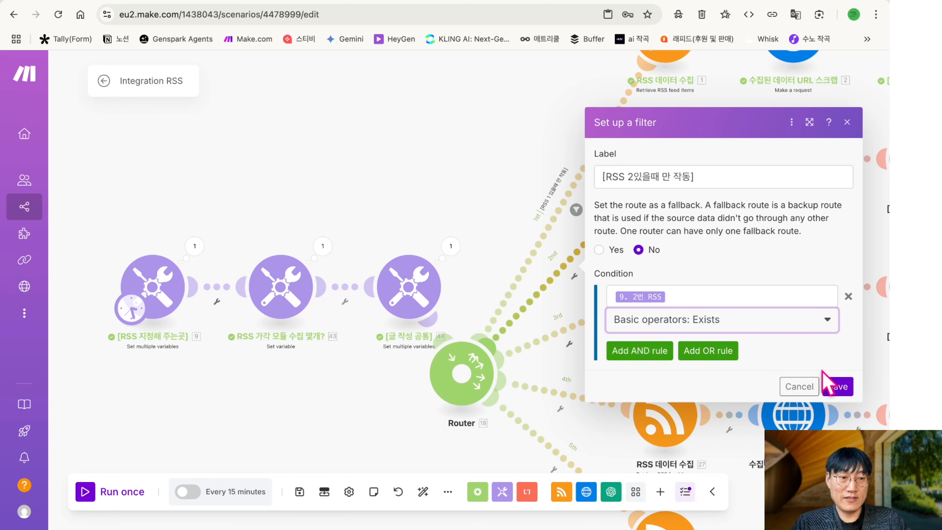
left_click(837, 387)
Start a filter on the router's third route and label it "[RSS 3있을때 만 작동]"
left_click(570, 345)
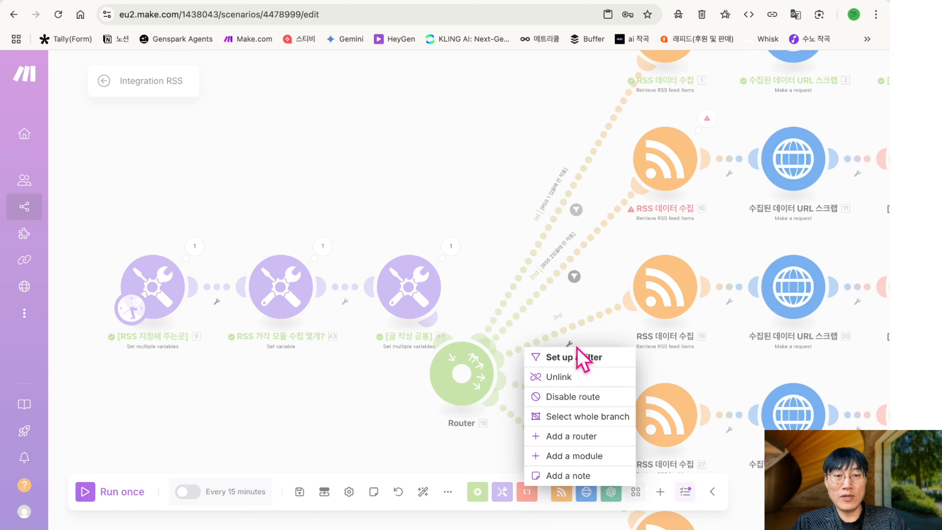
left_click(580, 358)
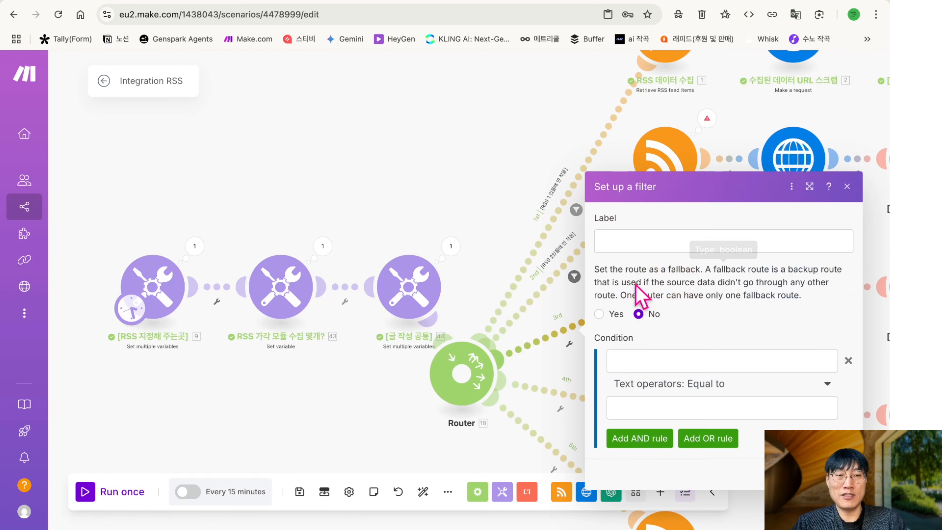
left_click(645, 242)
type("[RSS 2있을때 만 작동]")
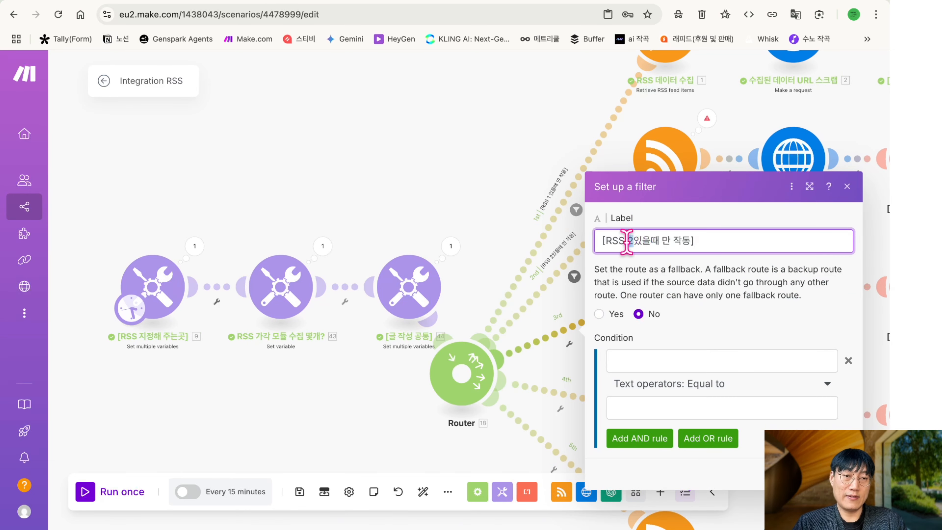
Set the third route's filter condition to 3번 RSS with the Exists operator and save the filter
left_click(716, 360)
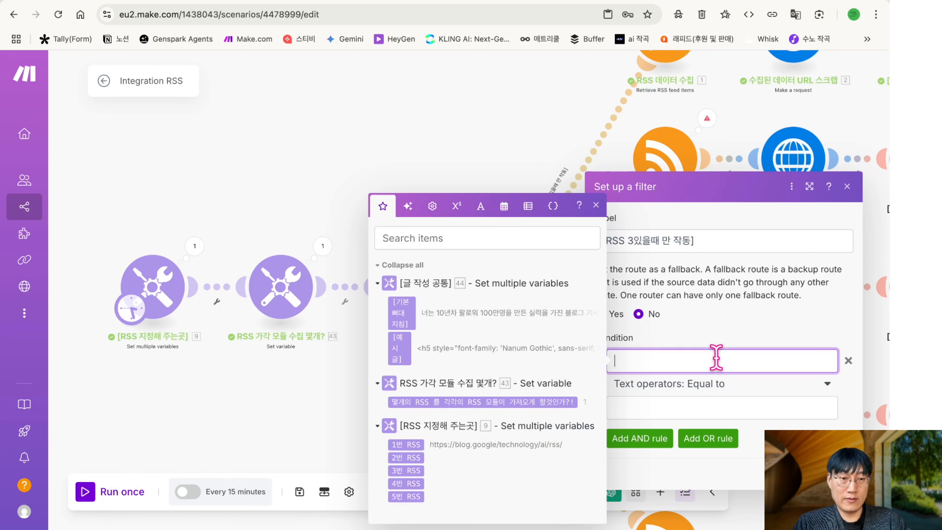
left_click(408, 470)
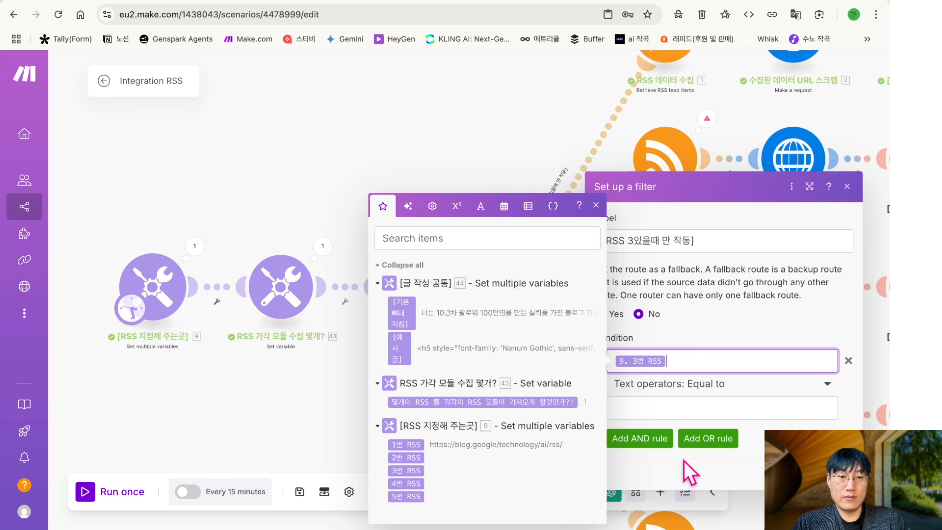
left_click(779, 384)
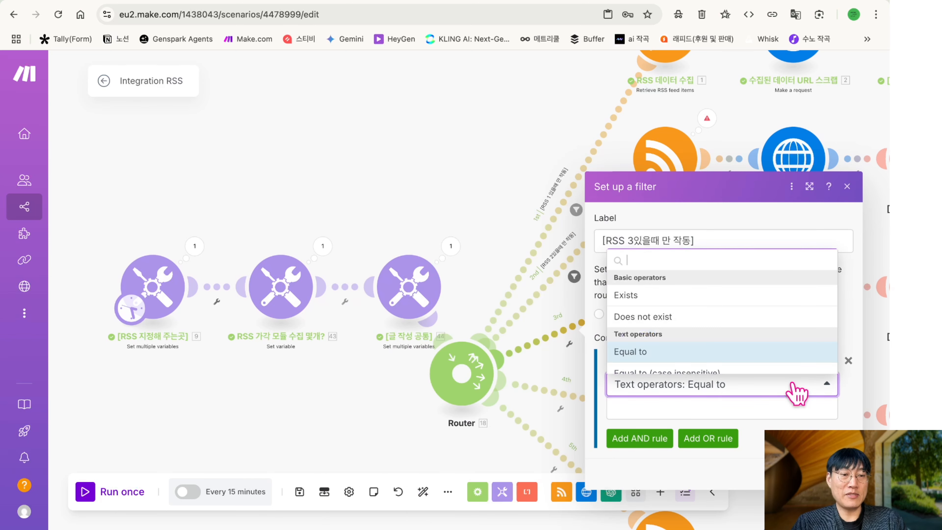
left_click(692, 299)
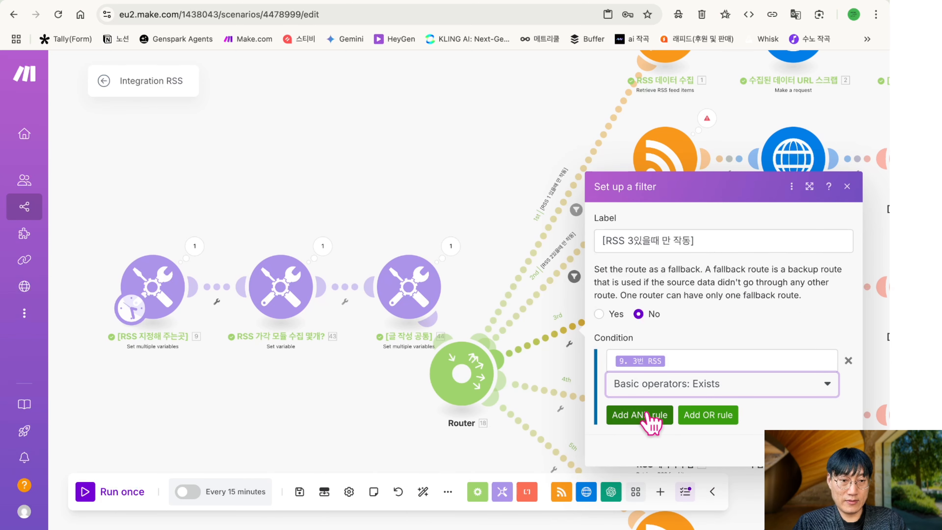
left_click(838, 450)
Start a filter on the router's fourth route and label it "[RSS 4있을때 만 작동]"
scroll(437, 306, "down", 5)
scroll(438, 306, "up", 5)
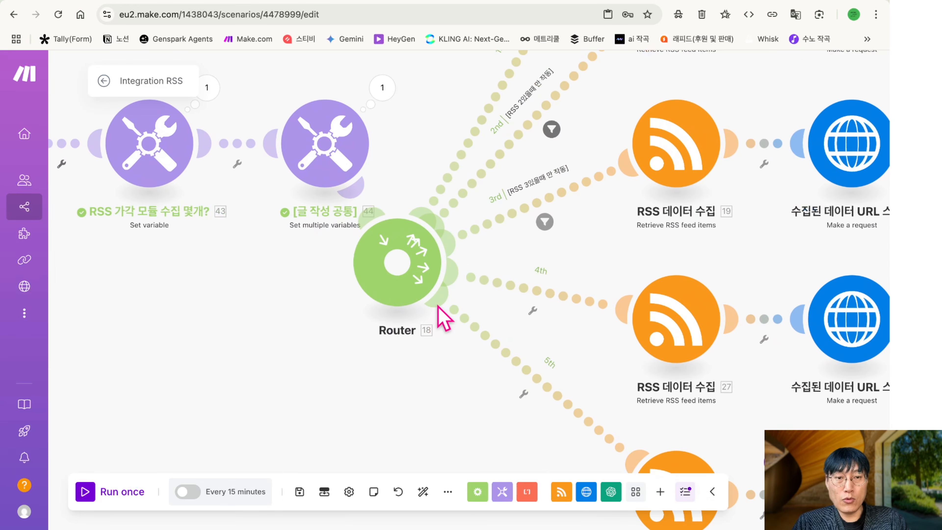
right_click(534, 308)
left_click(542, 323)
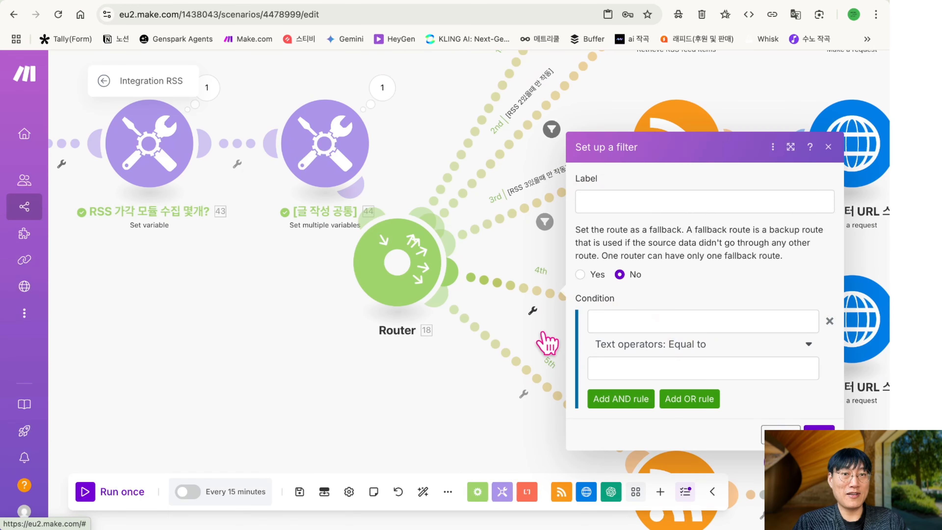
left_click(658, 203)
type("[RSS 3있을때 만 작동]")
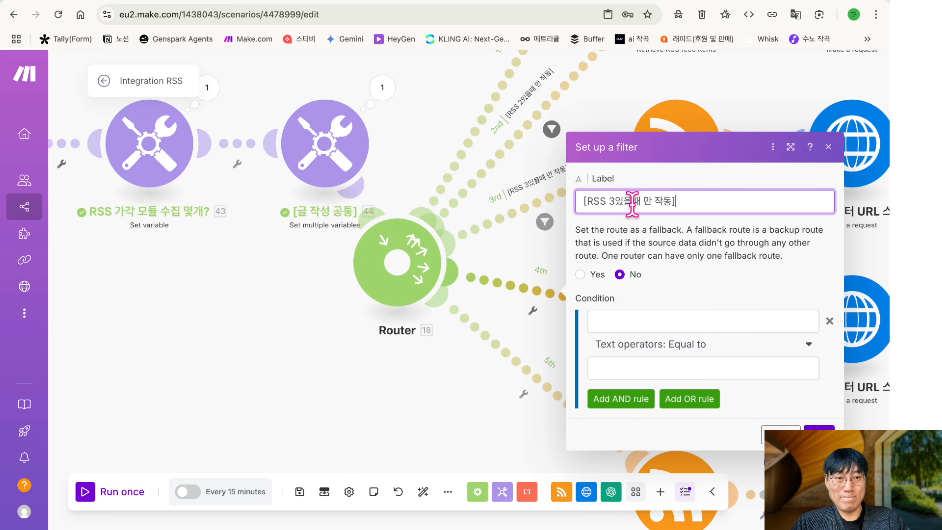
type("4")
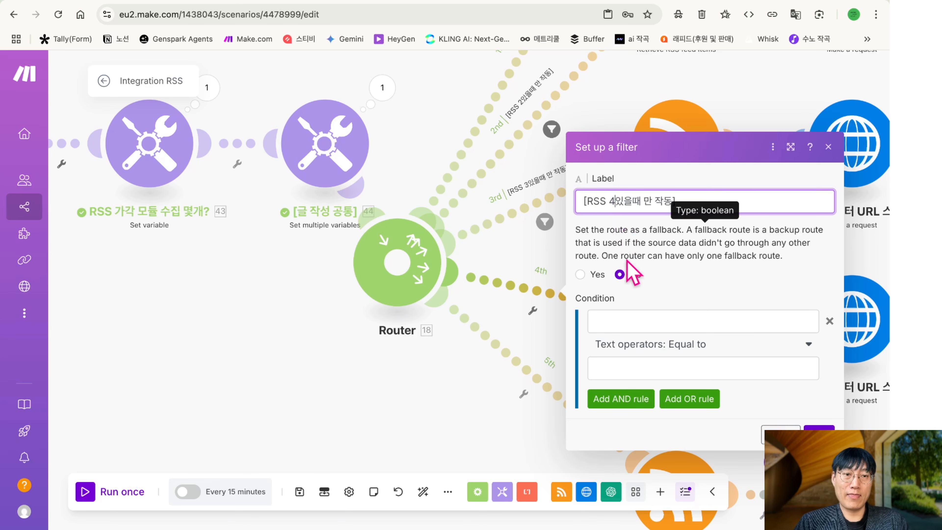
Set the fourth route's filter condition to 4번 RSS with the Exists operator and save the filter
left_click(631, 321)
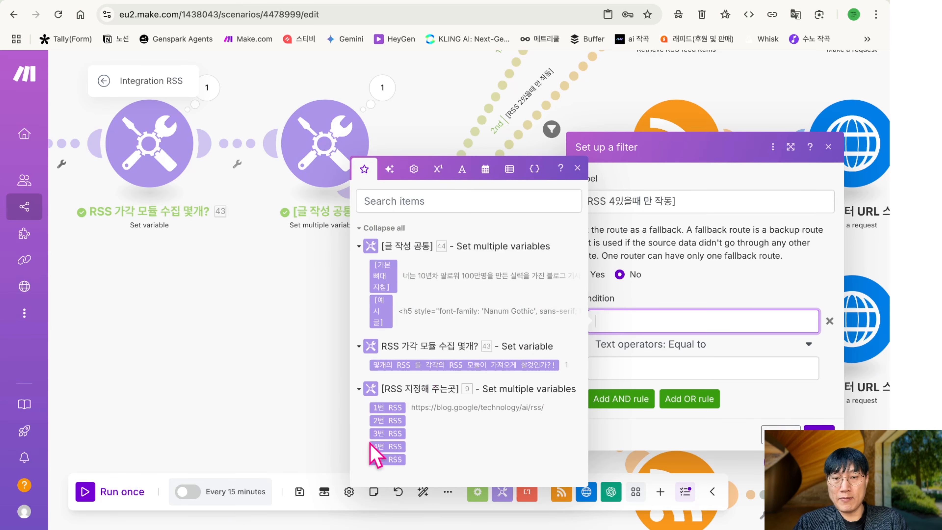
left_click(383, 445)
left_click(738, 349)
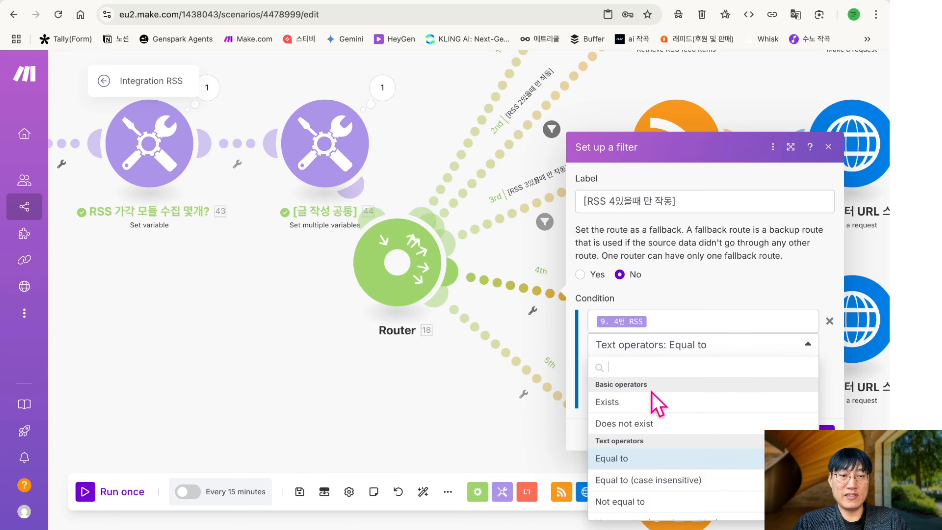
left_click(653, 400)
left_click(818, 411)
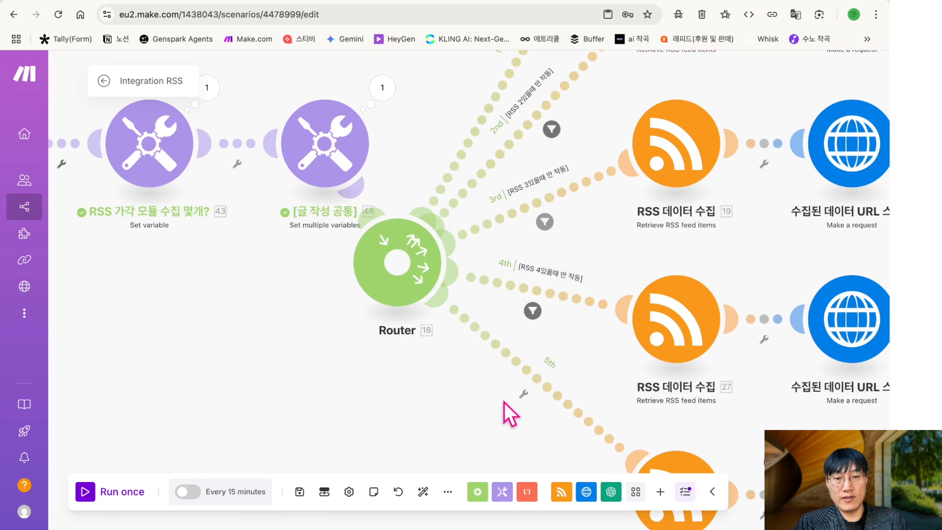
Start a filter on the router's fifth route and label it "[RSS 5있을때 만 작동]"
left_click(523, 394)
left_click(535, 403)
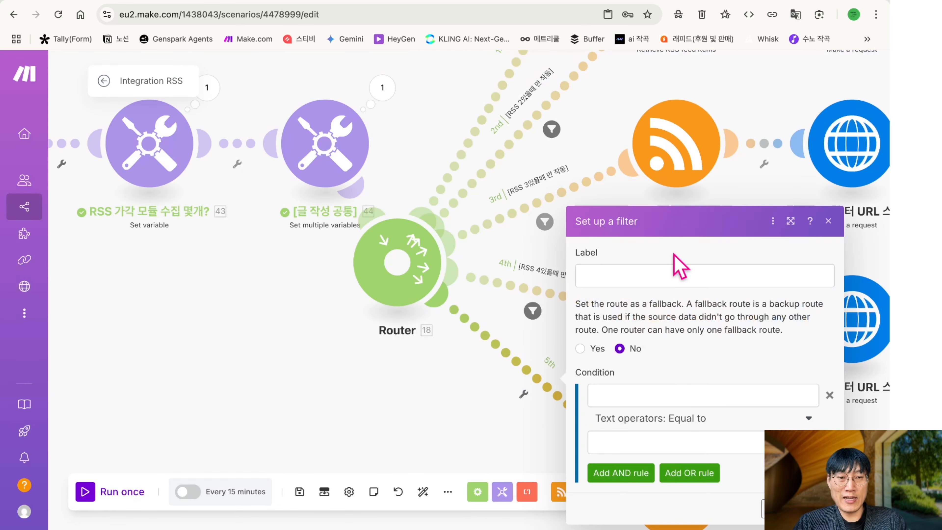
left_click(652, 275)
type("[RSS 3있을때 만 작동]")
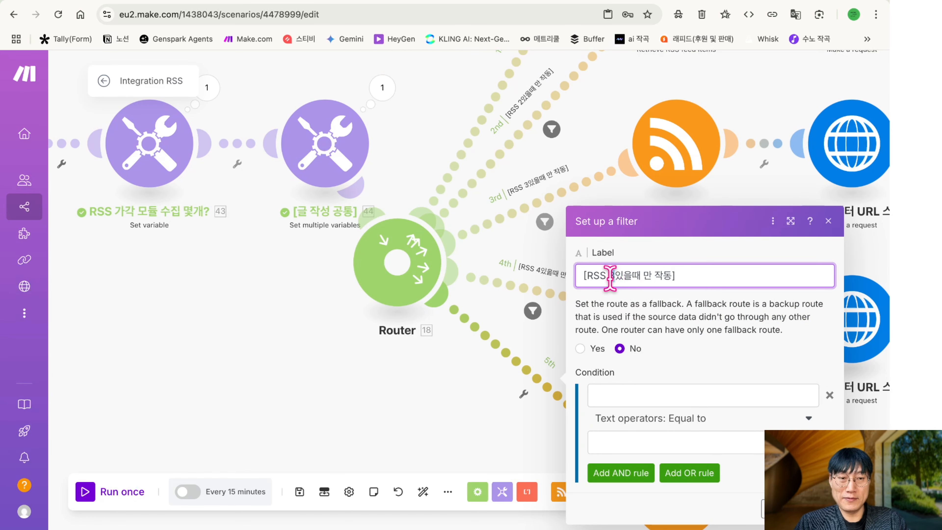
Set the fifth route's filter condition to 5번 RSS with the Exists operator and save the filter
left_click(653, 389)
left_click(665, 366)
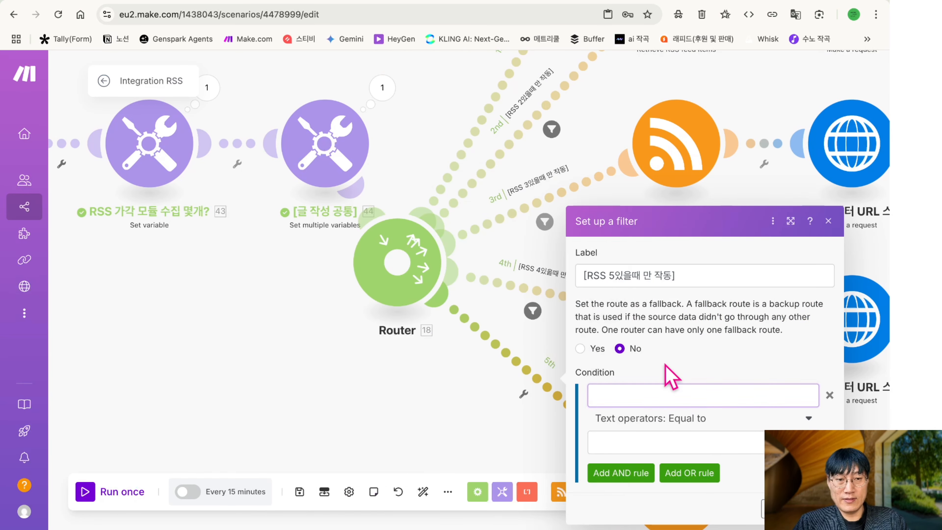
left_click(666, 387)
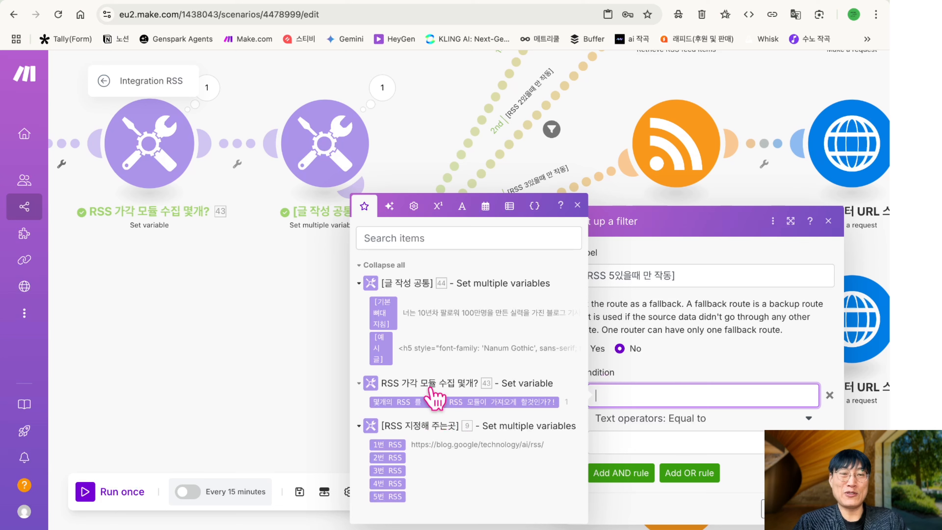
left_click(393, 498)
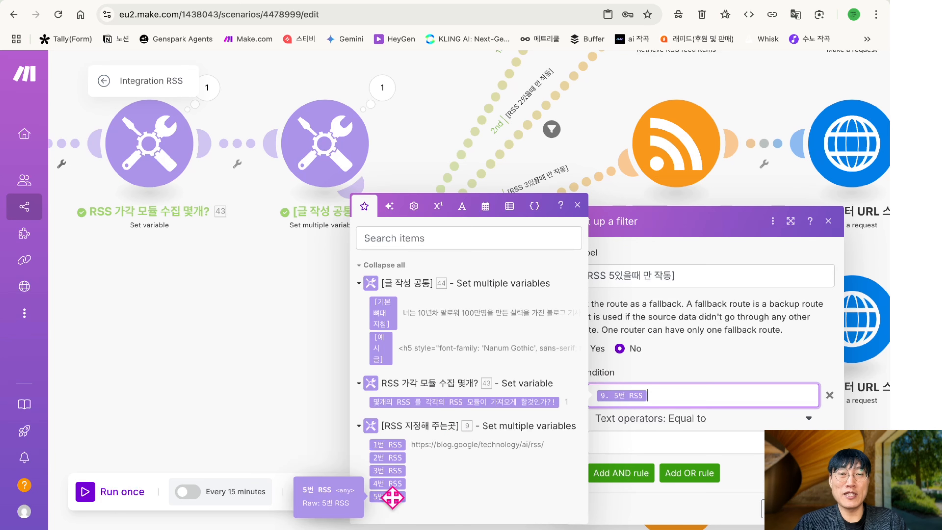
left_click(663, 420)
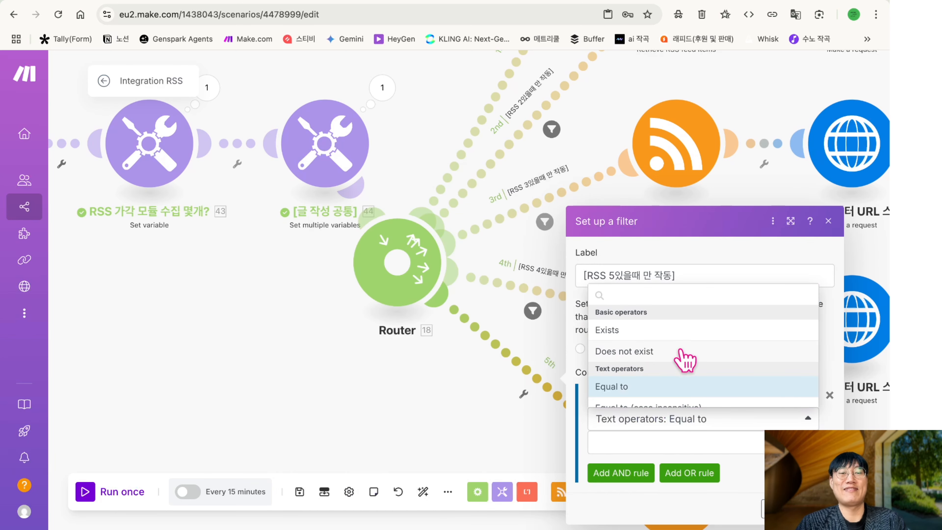
left_click(679, 331)
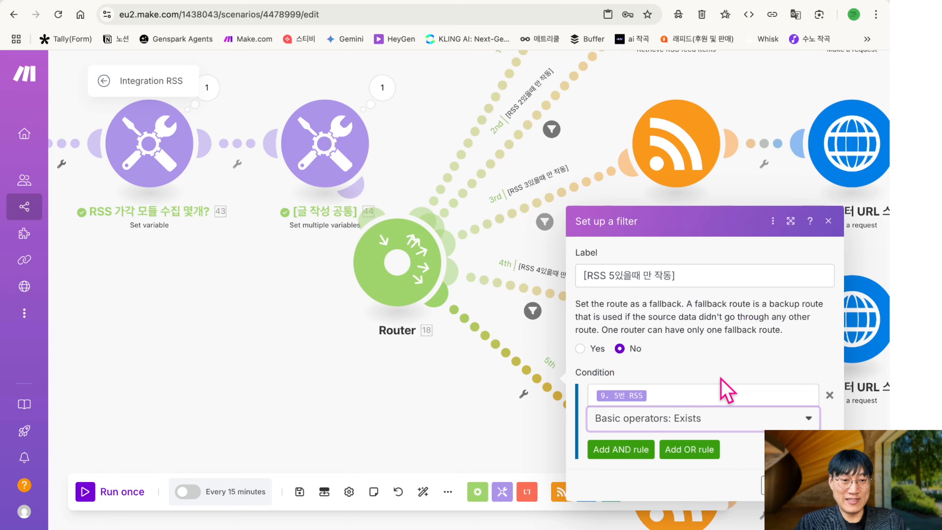
left_click(819, 486)
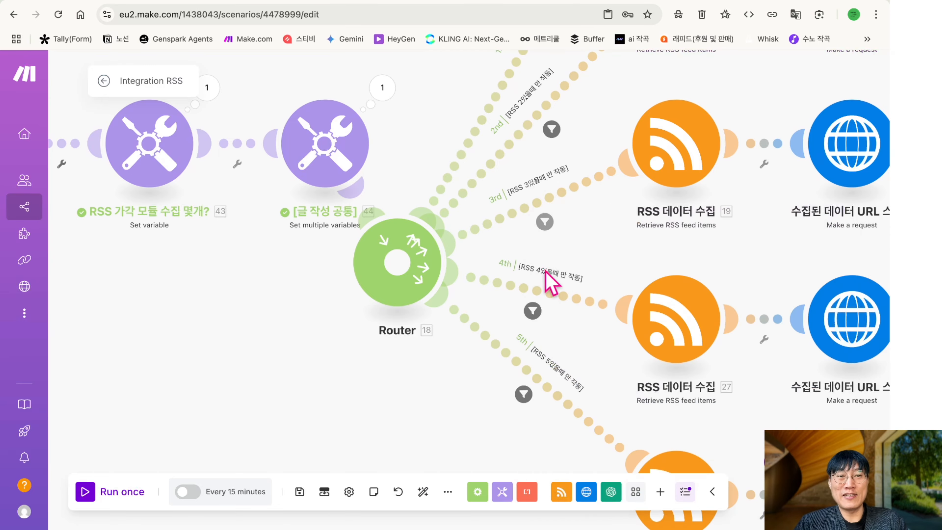
Auto-align the scenario's modules
scroll(545, 273, "down", 5)
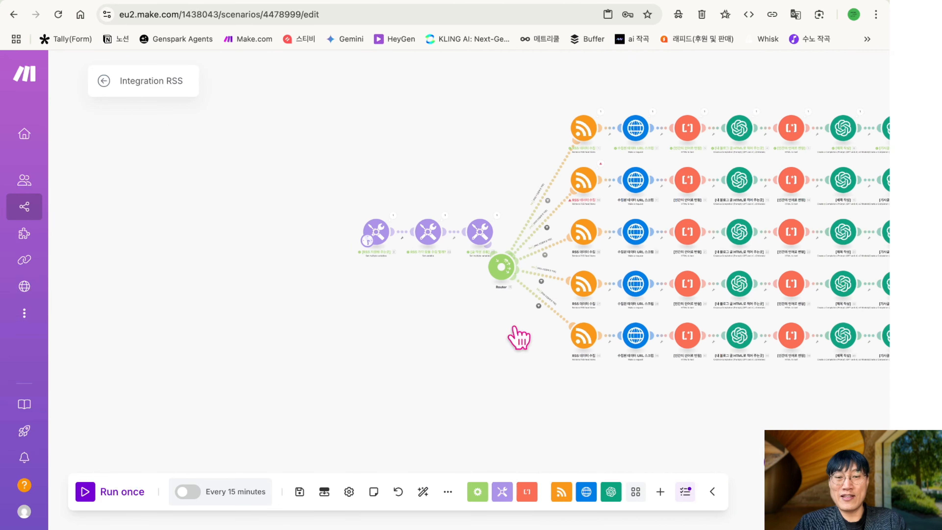
left_click(423, 499)
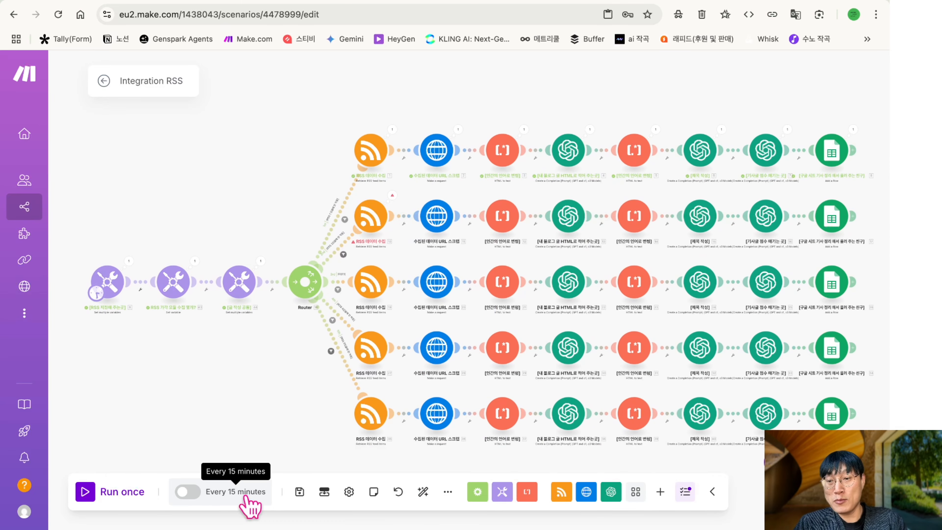
Clear the 1번 RSS variable's value in the [RSS 지정해 주는곳] module and save the module
left_click(112, 287)
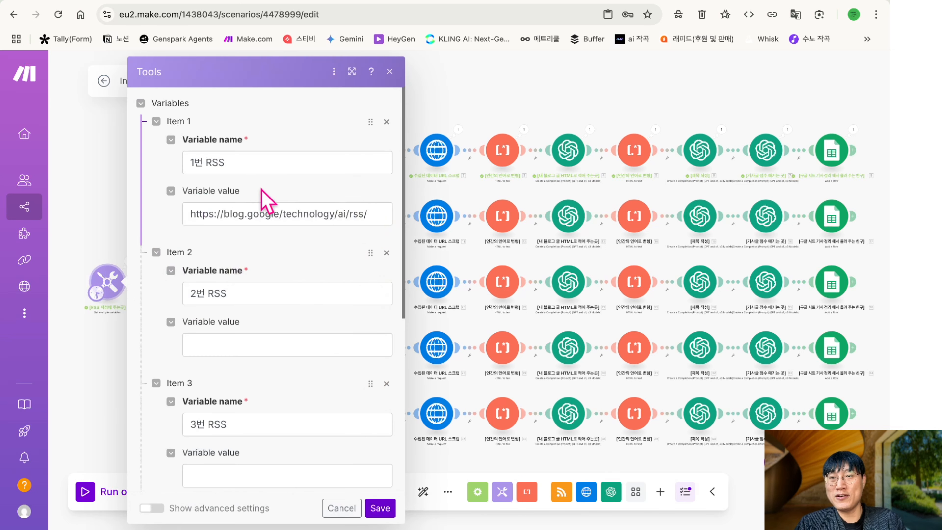
triple_click(265, 202)
key("BackSpace")
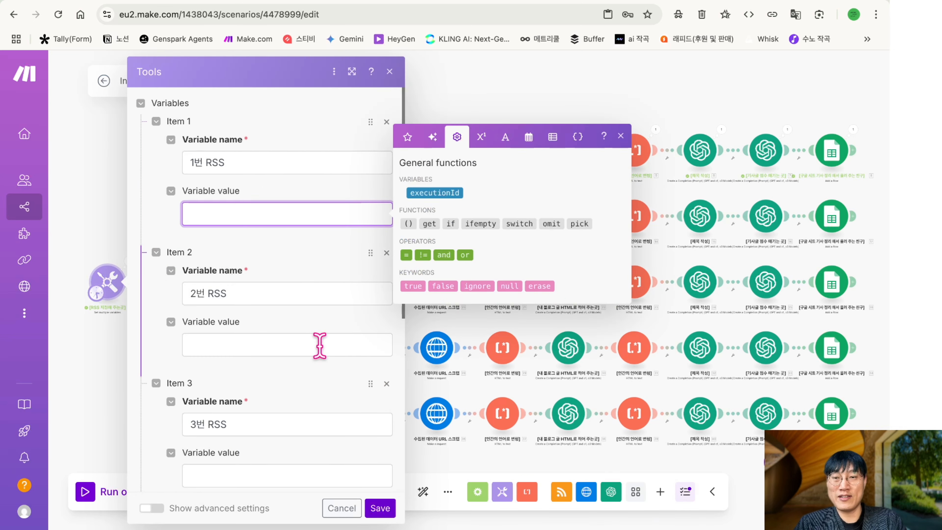
left_click(375, 508)
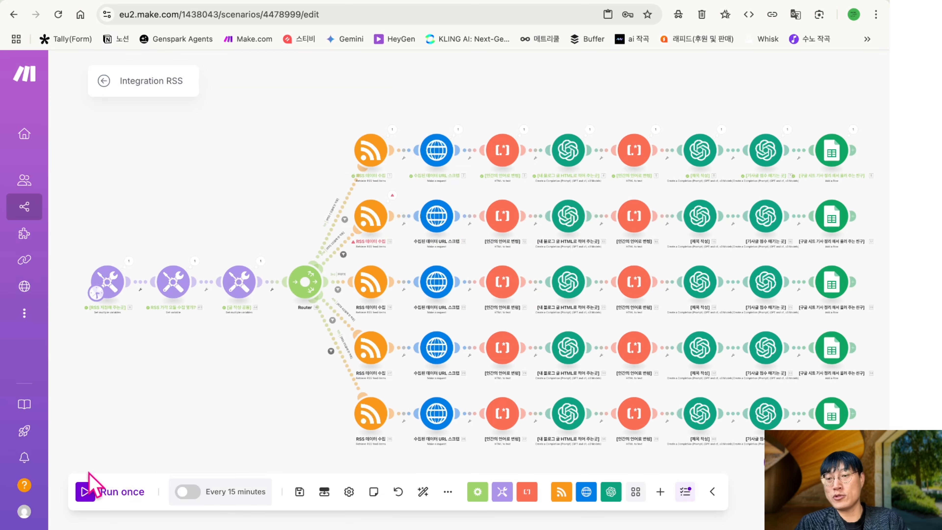
Run the scenario once and inspect how the first route's filter evaluated 1번 RSS
left_click(85, 492)
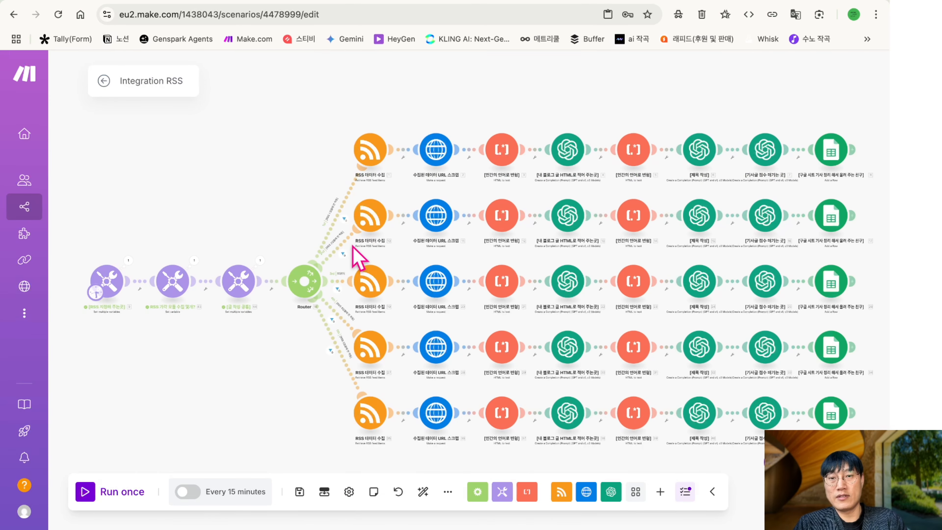
scroll(358, 257, "up", 5)
left_click(328, 169)
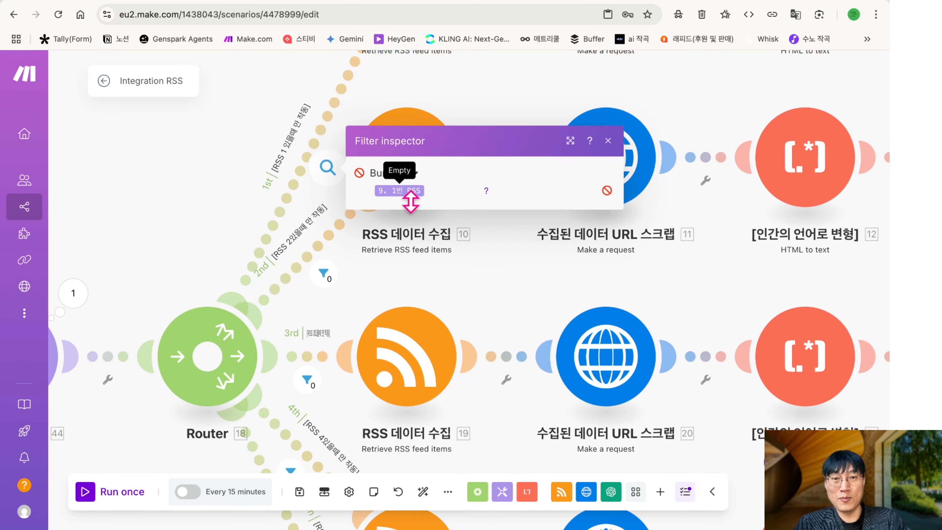
left_click(608, 142)
key("ctrl+Right")
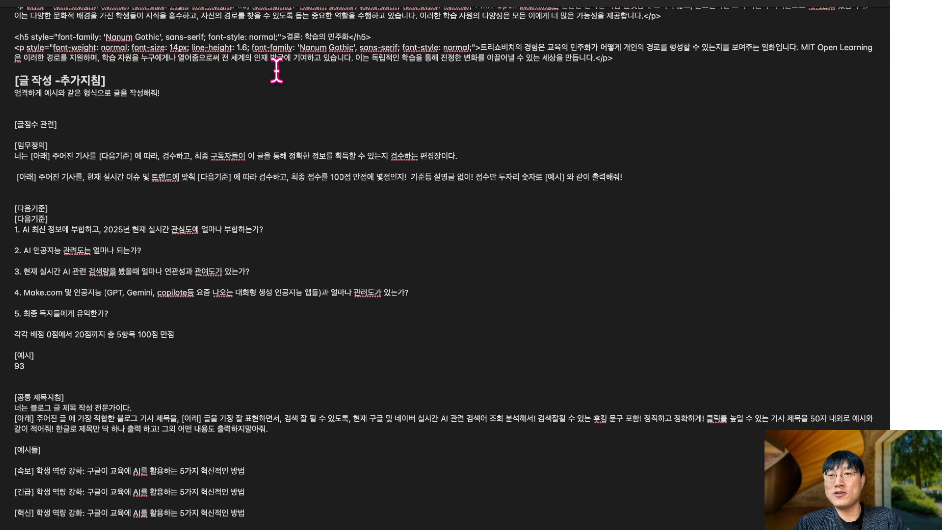
scroll(227, 153, "up", 15)
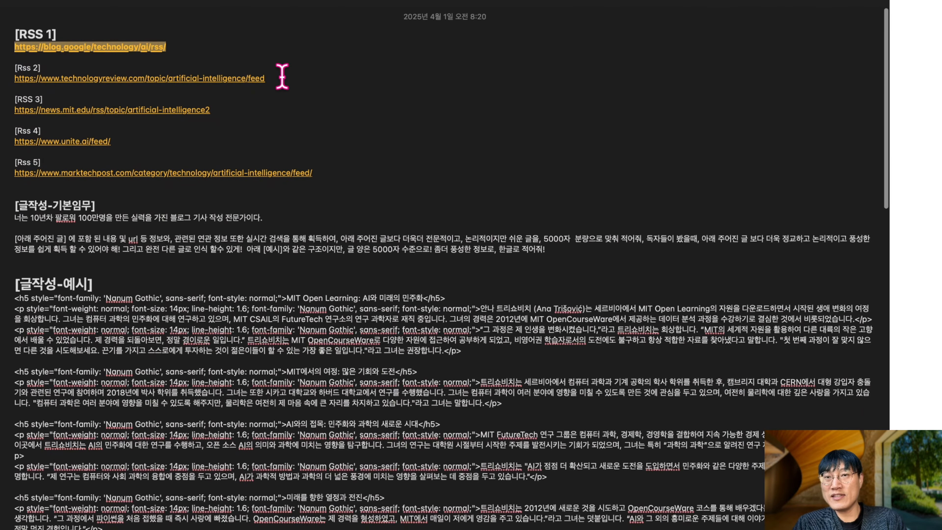
left_click_drag(282, 77, 3, 78)
key("ctrl+Left")
scroll(216, 143, "left", 15)
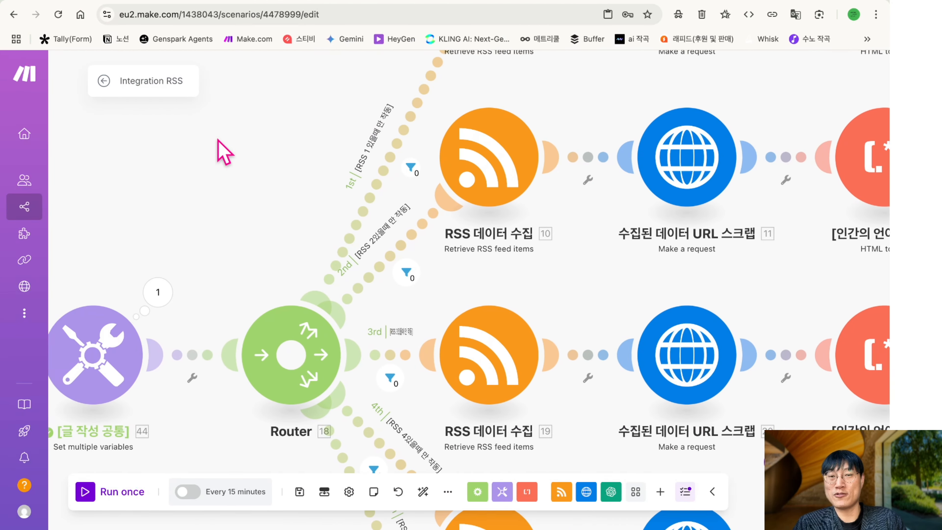
scroll(221, 152, "down", 2)
left_click(297, 319)
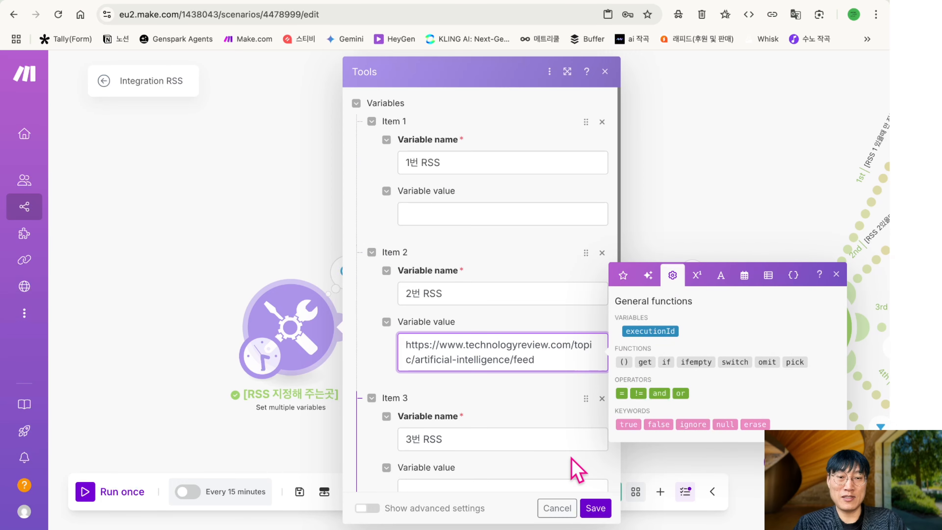
double_click(592, 505)
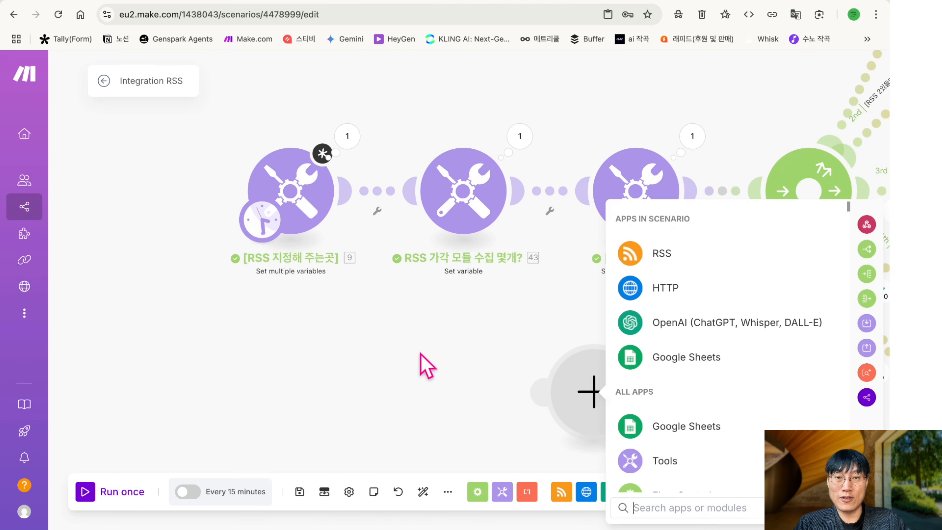
left_click(420, 354)
left_click(327, 212)
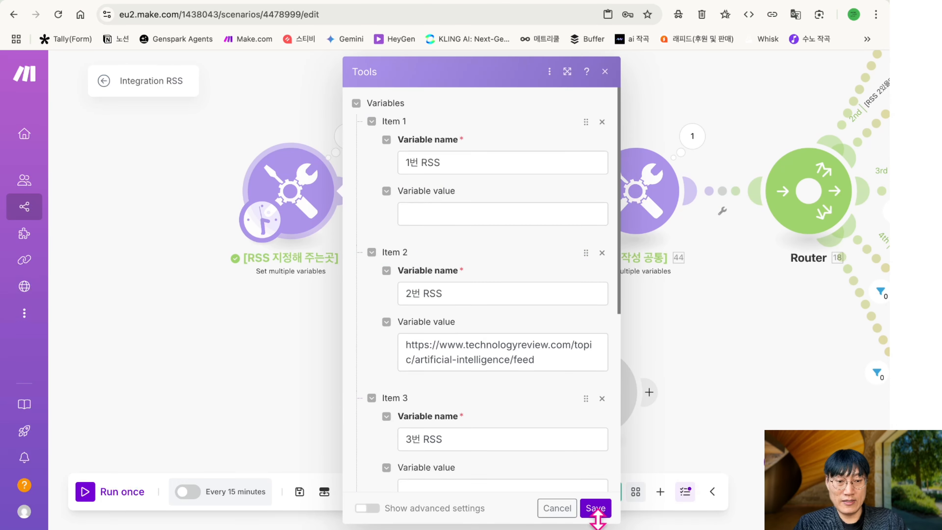
left_click(595, 507)
Run the scenario once to test the second route with its RSS URL
scroll(672, 357, "right", 10)
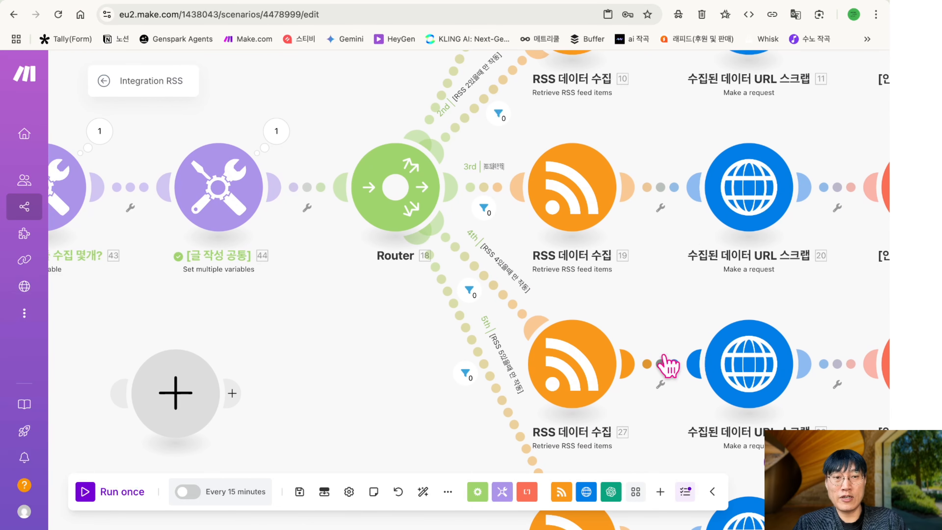
scroll(664, 357, "down", 10)
scroll(664, 357, "up", 10)
scroll(664, 357, "down", 3)
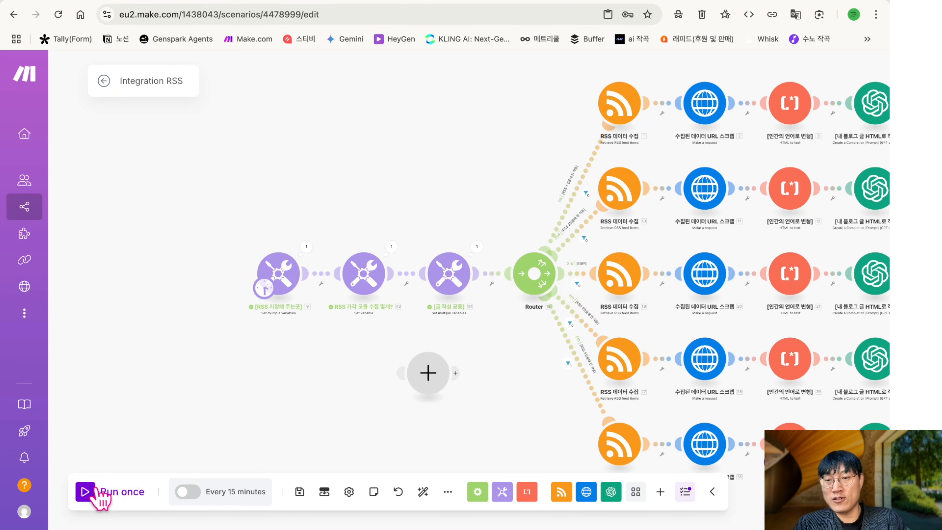
left_click(100, 496)
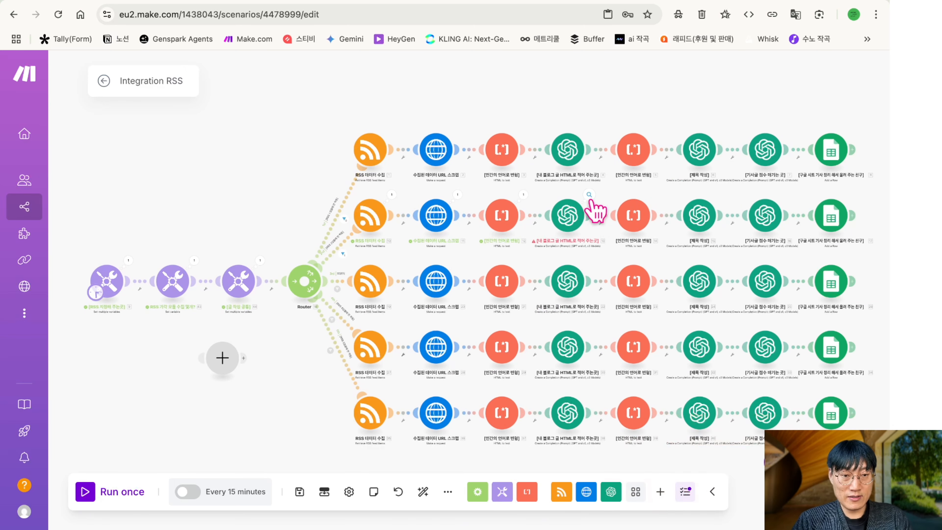
Inspect the run's input and output for the second route's RSS 데이터 수집 module
left_click(571, 222)
left_click(391, 196)
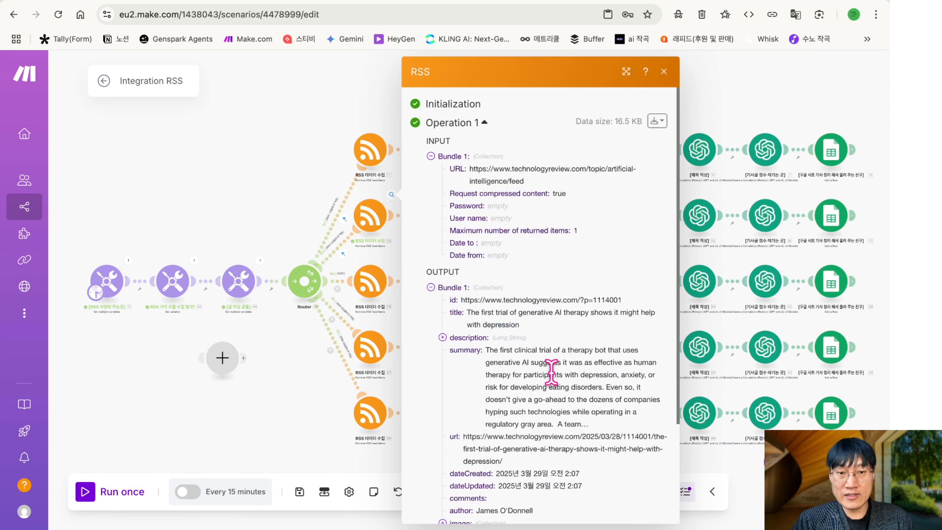
left_click(664, 71)
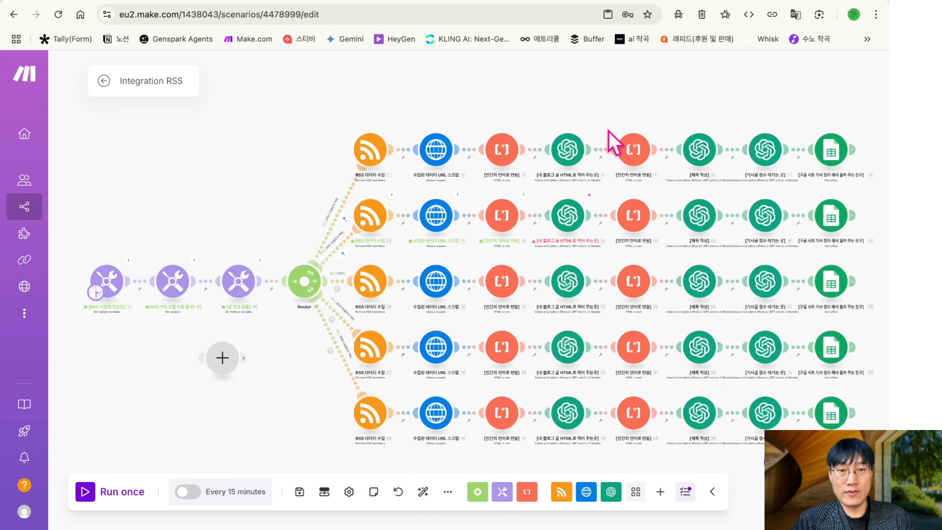
Examine the scraped HTML data in the run output of the second route's HTTP request module
left_click(459, 196)
scroll(556, 313, "down", 1)
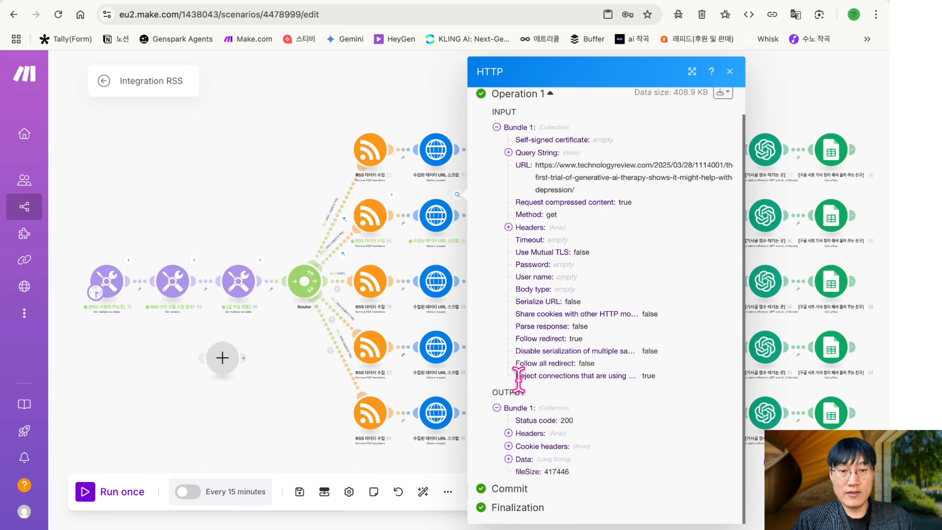
left_click(509, 459)
scroll(511, 466, "down", 15)
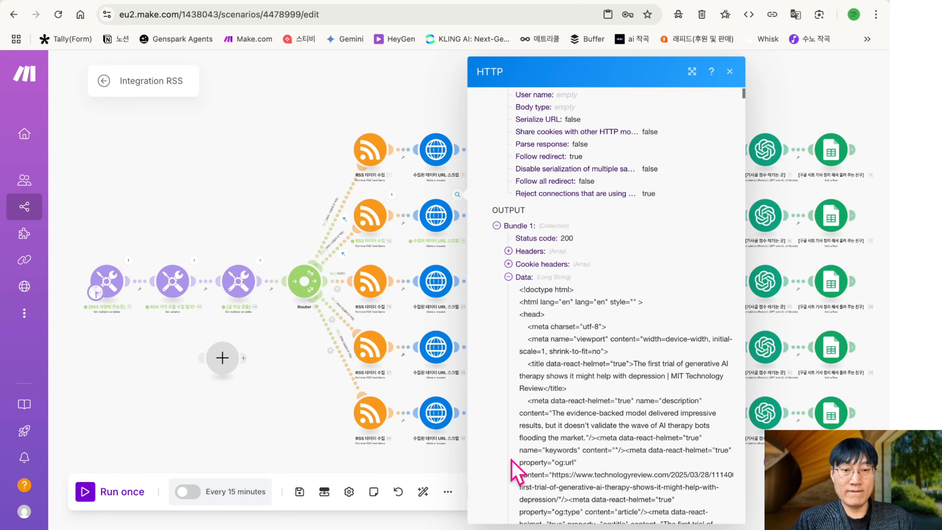
left_click(730, 71)
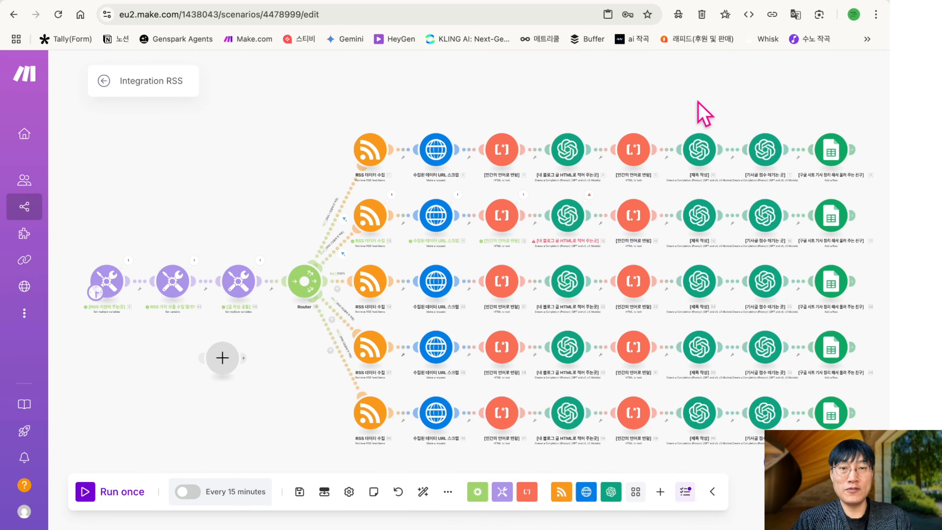
Read the converted text in the run output of the second route's HTML to text module
left_click(524, 195)
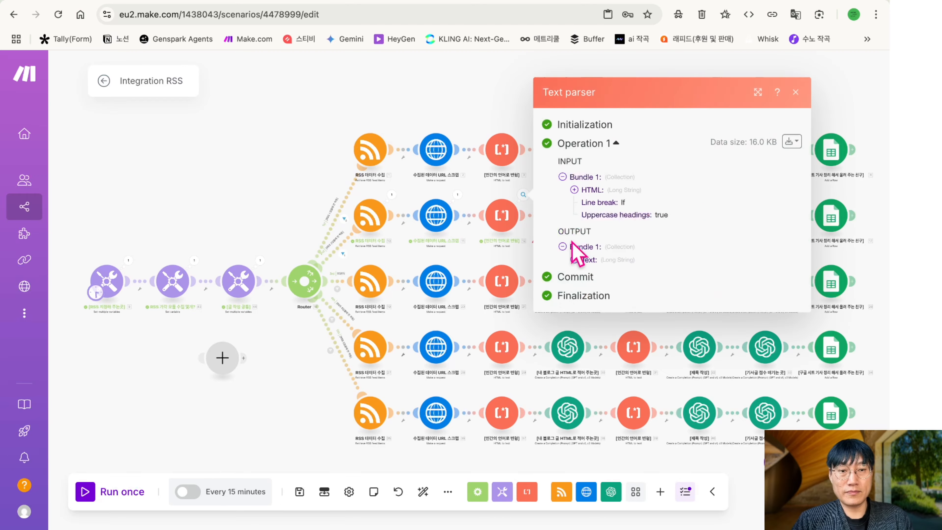
left_click(574, 259)
scroll(632, 297, "down", 10)
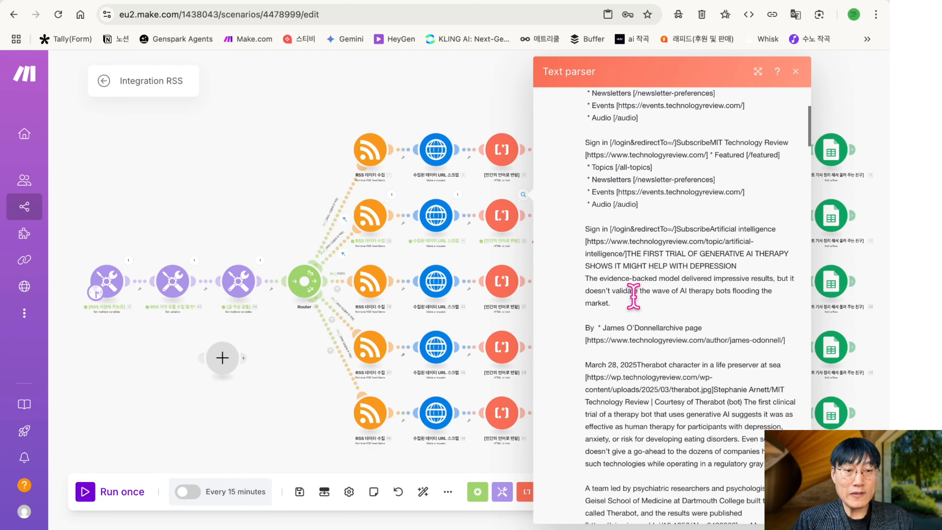
scroll(632, 297, "down", 10)
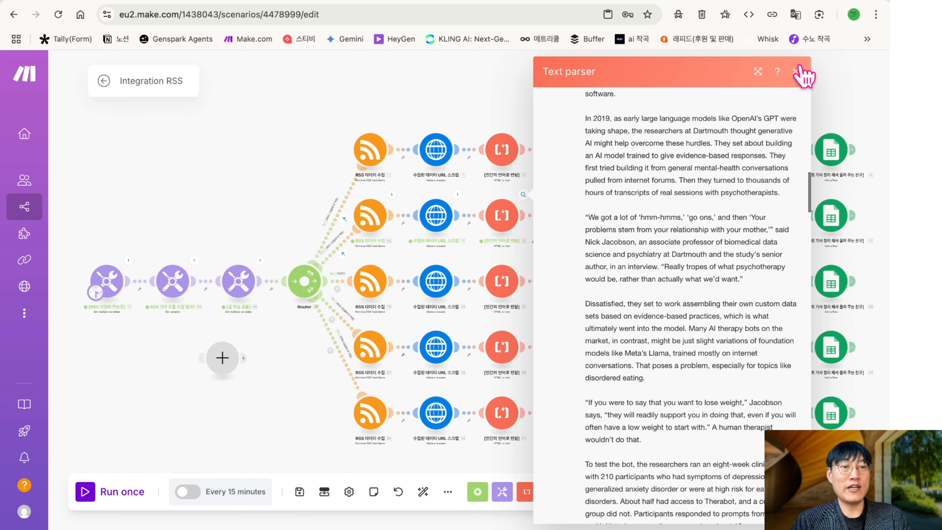
left_click(796, 71)
Review the message settings of the second route's blog-writing OpenAI module, including the text content of Message 3
left_click(571, 217)
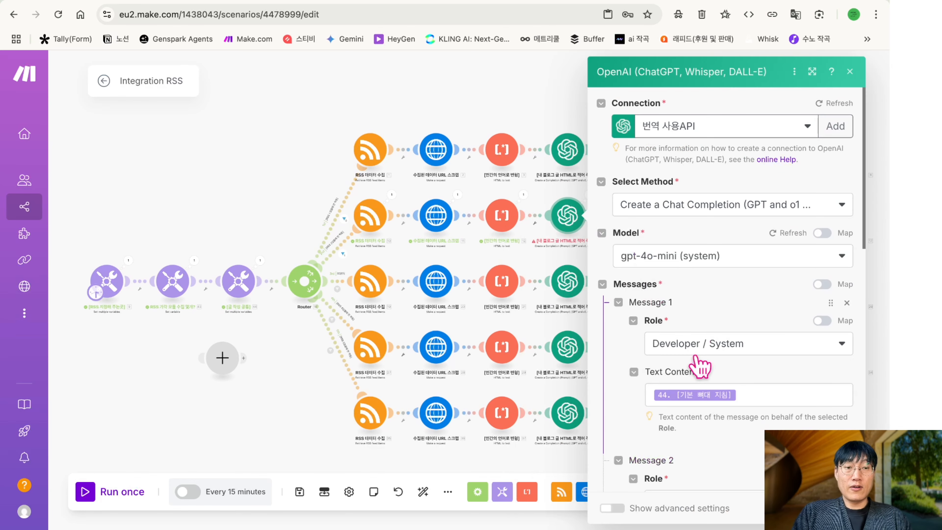
scroll(699, 362, "down", 2)
scroll(699, 359, "down", 4)
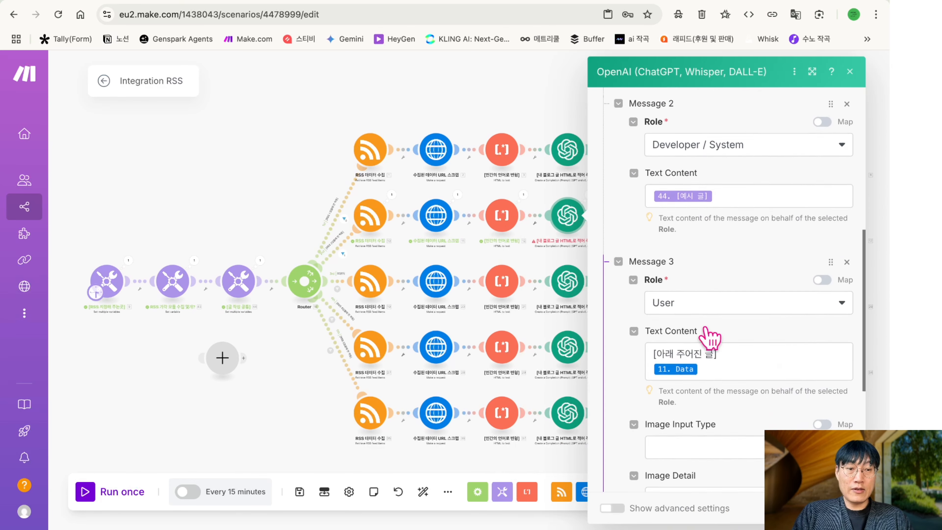
left_click(703, 351)
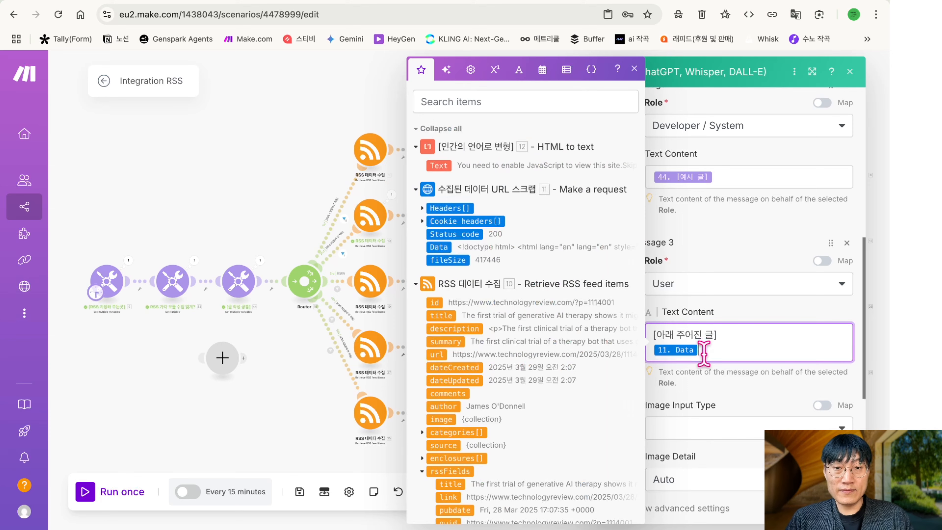
scroll(769, 248, "down", 5)
left_click(850, 72)
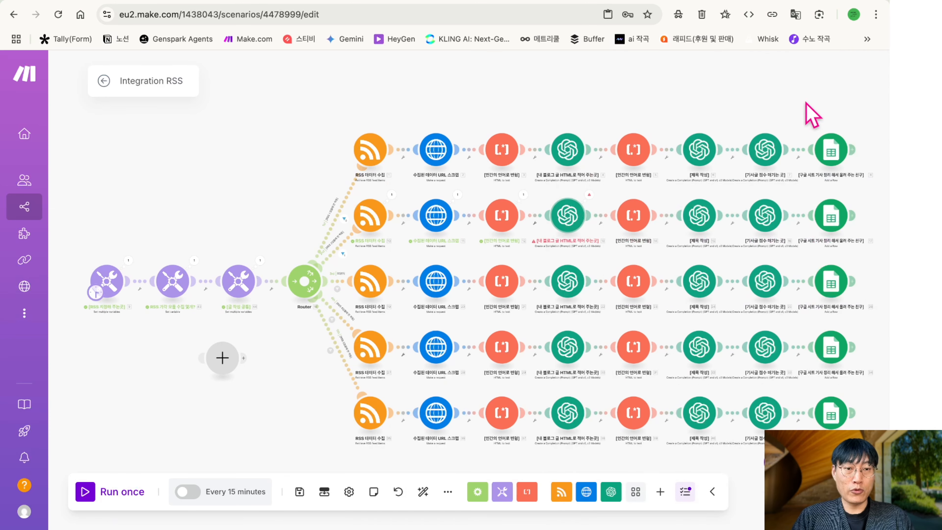
Replace the HTTP data in Message 3 of the second route's blog-writing OpenAI module with 12. Text and save the module
left_click(590, 195)
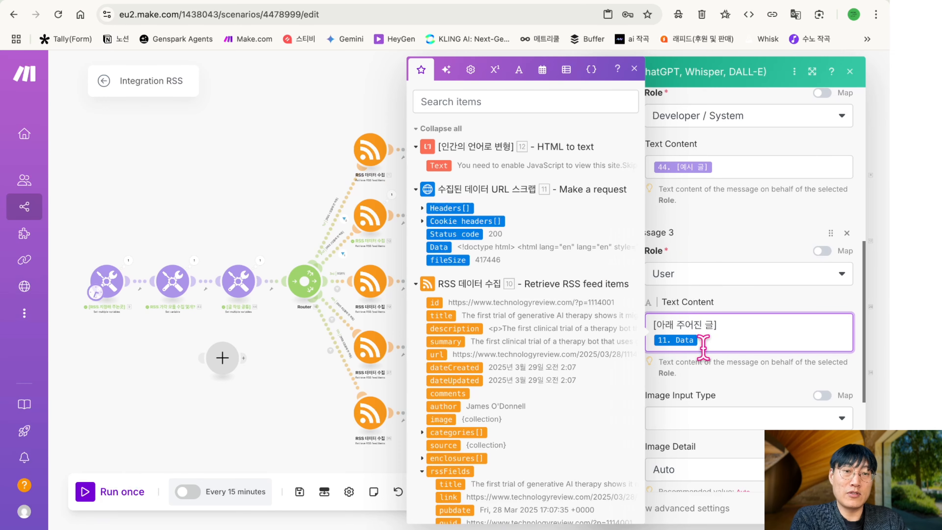
key("BackSpace")
left_click(435, 163)
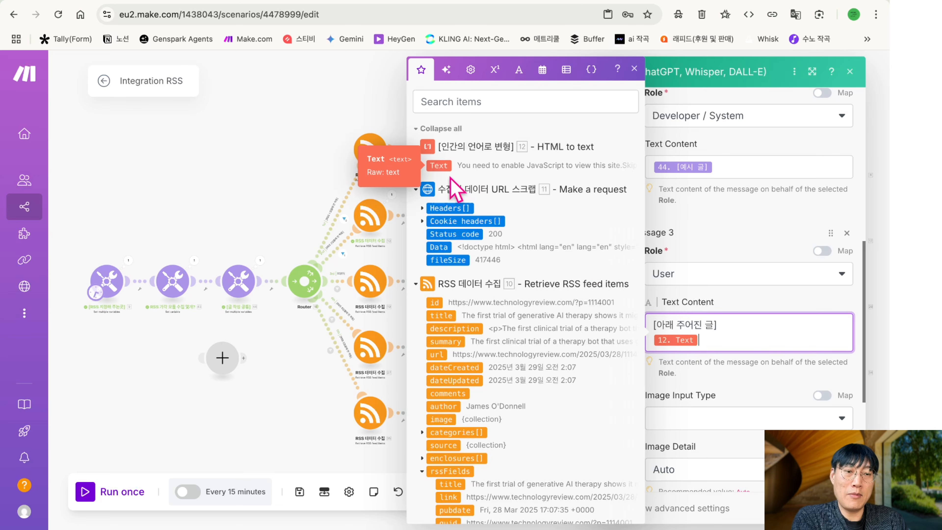
left_click(837, 508)
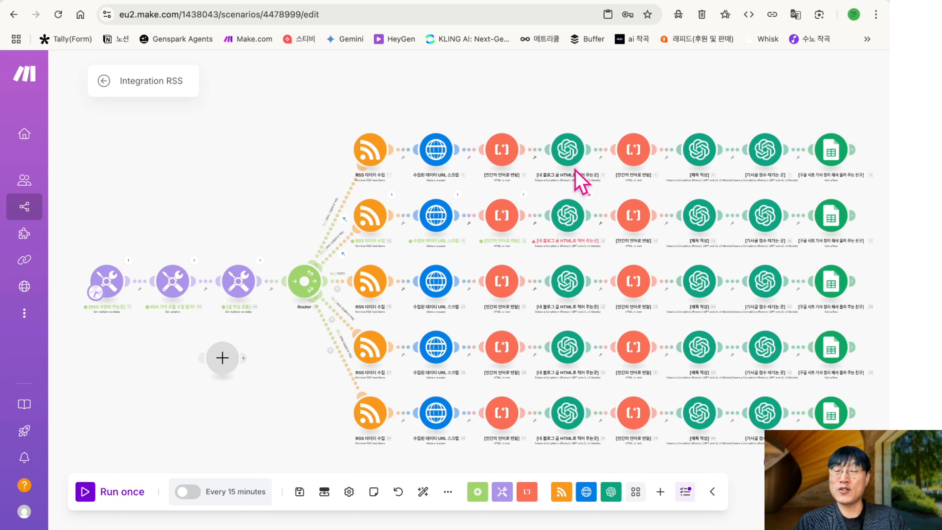
Add an Ignore error handler to the second route's blog-writing OpenAI module and move the following HTML to text module back into line
right_click(574, 224)
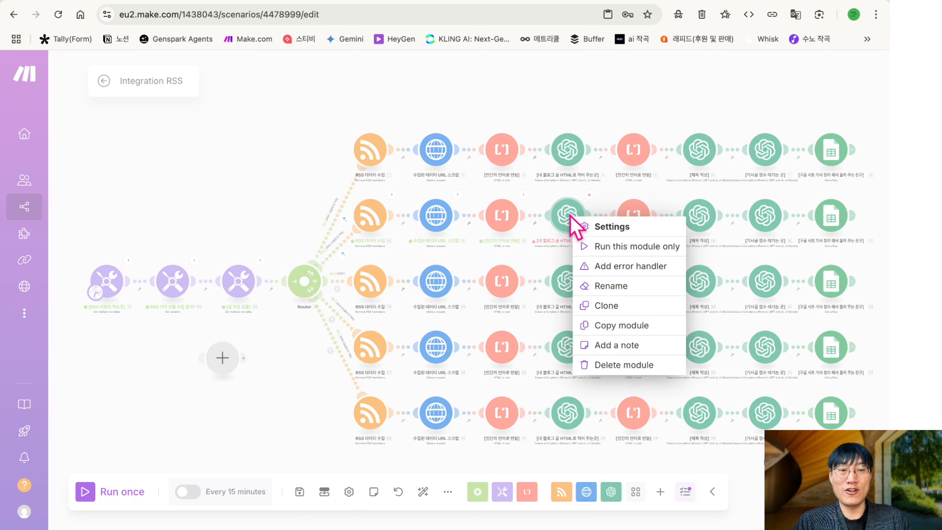
left_click(627, 274)
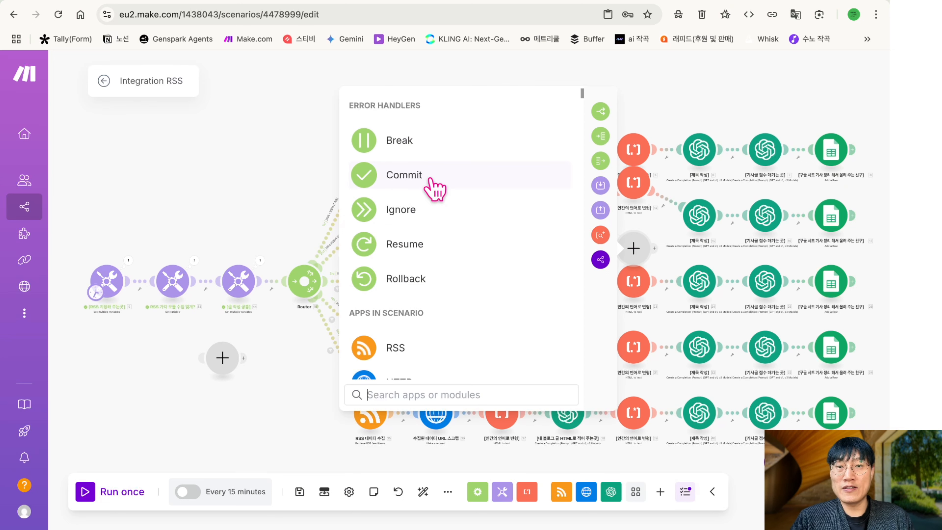
left_click(421, 209)
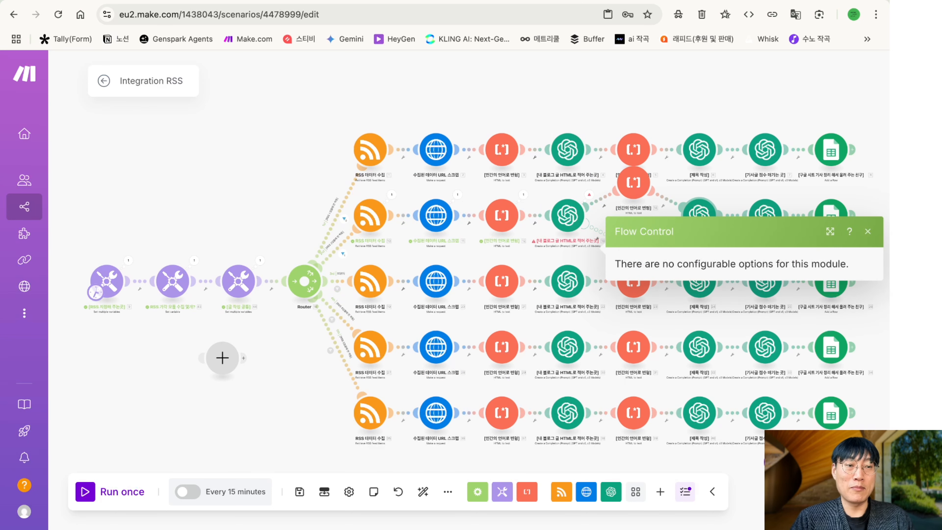
left_click(867, 231)
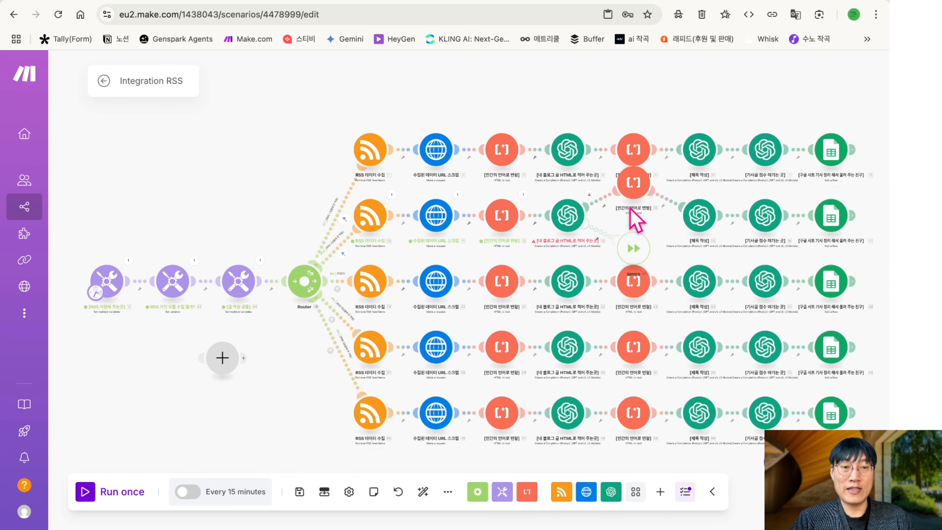
mouse_move(635, 221)
left_mouse_down()
mouse_move(638, 201)
mouse_move(642, 234)
left_mouse_up()
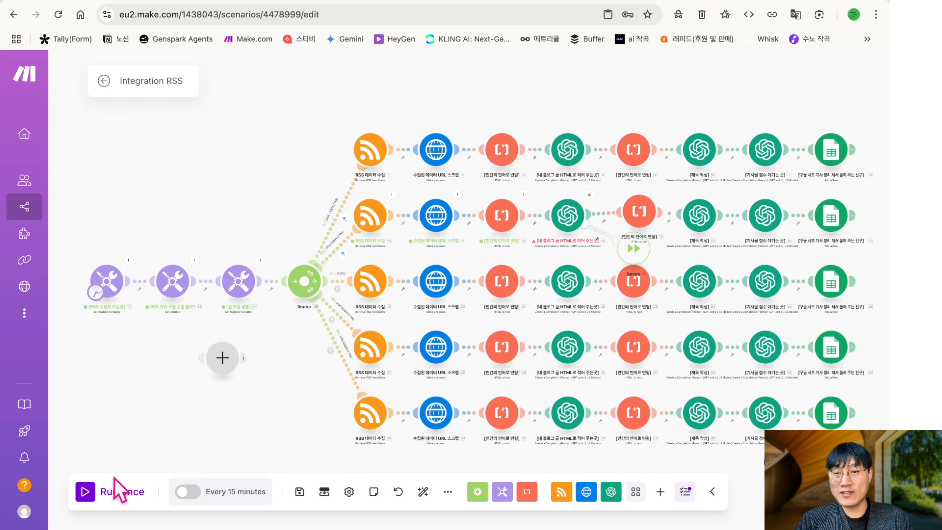
Run the scenario once and check the generated HTML, title and AI relevance score in row 5 of the Google Sheet
left_click(94, 493)
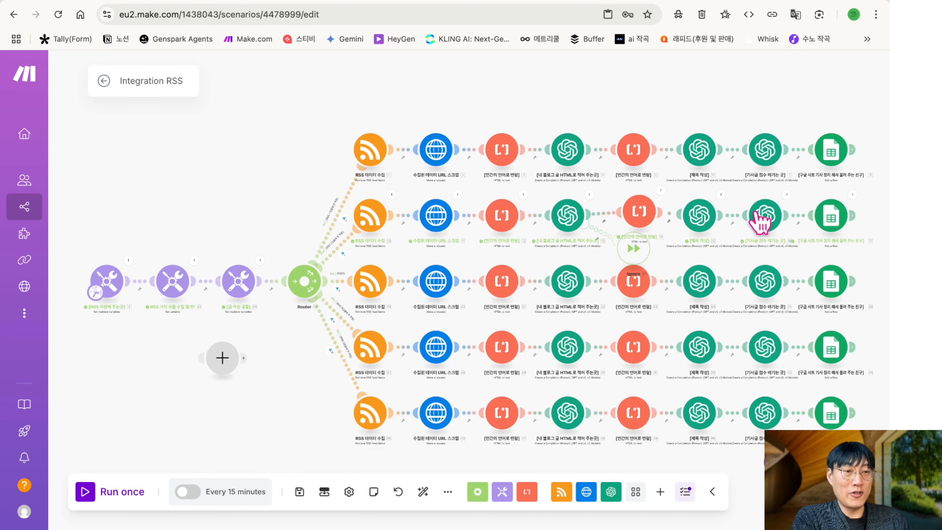
left_click(345, 6)
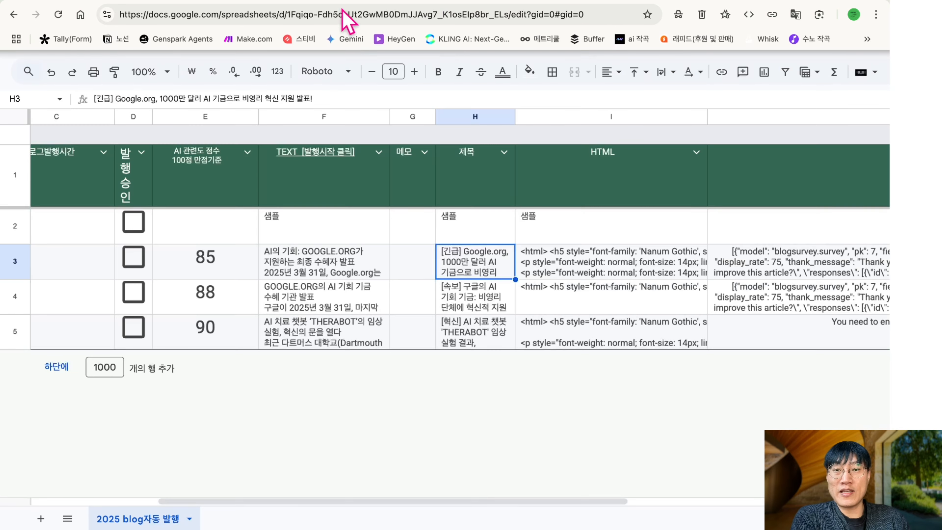
scroll(375, 278, "left", 5)
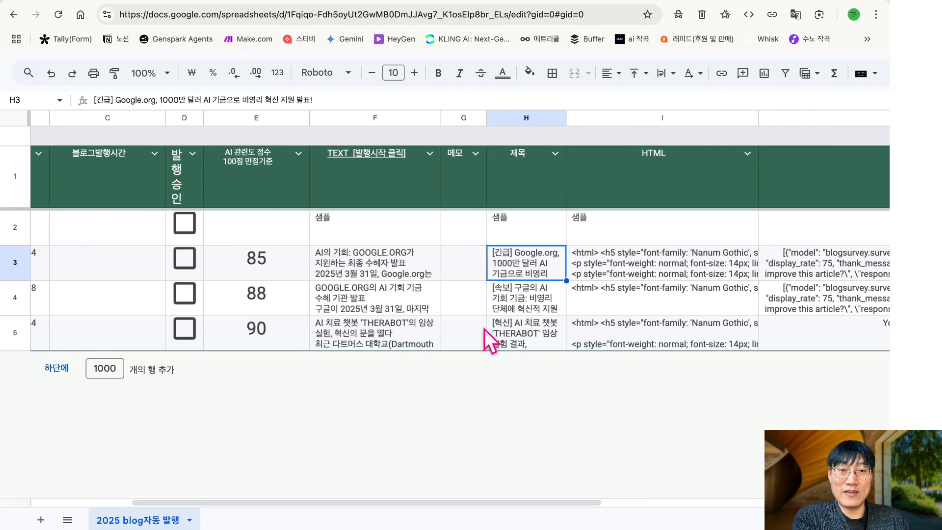
double_click(592, 326)
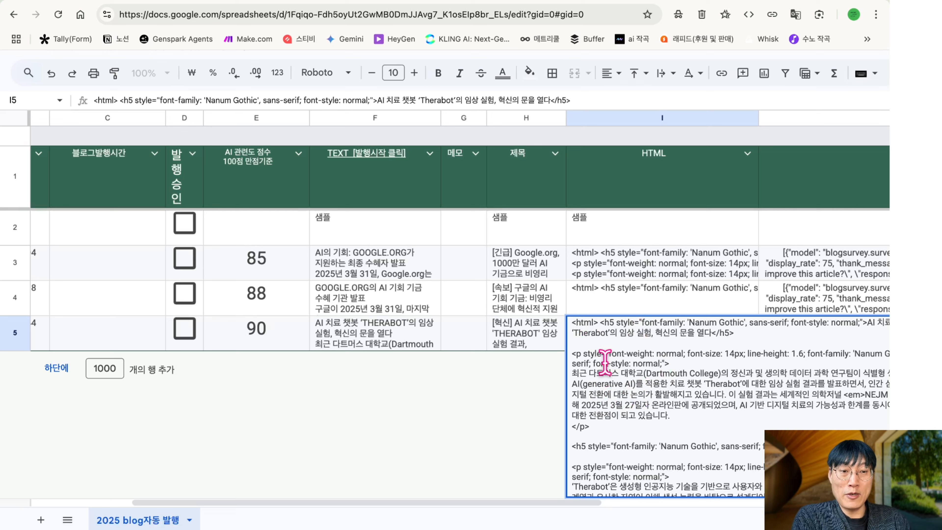
left_click(509, 340)
left_click(282, 326)
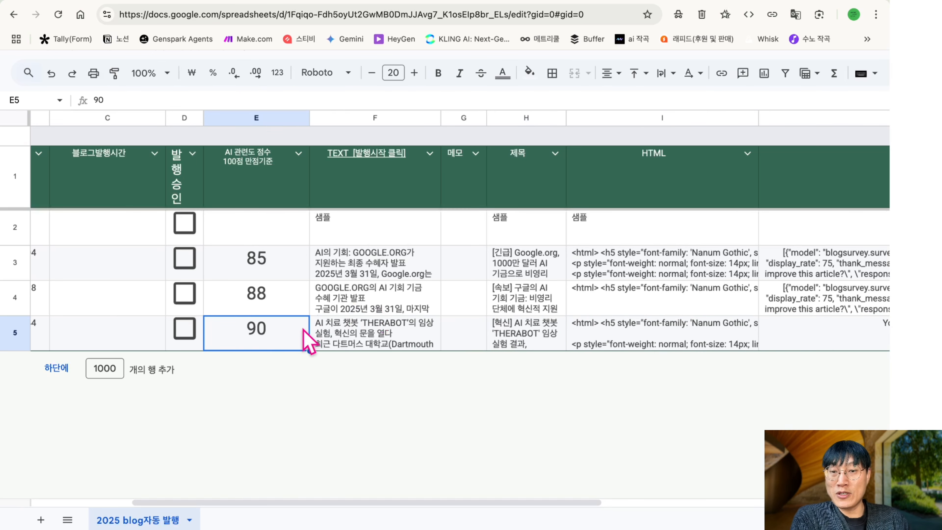
scroll(356, 339, "left", 4)
left_click(122, 3)
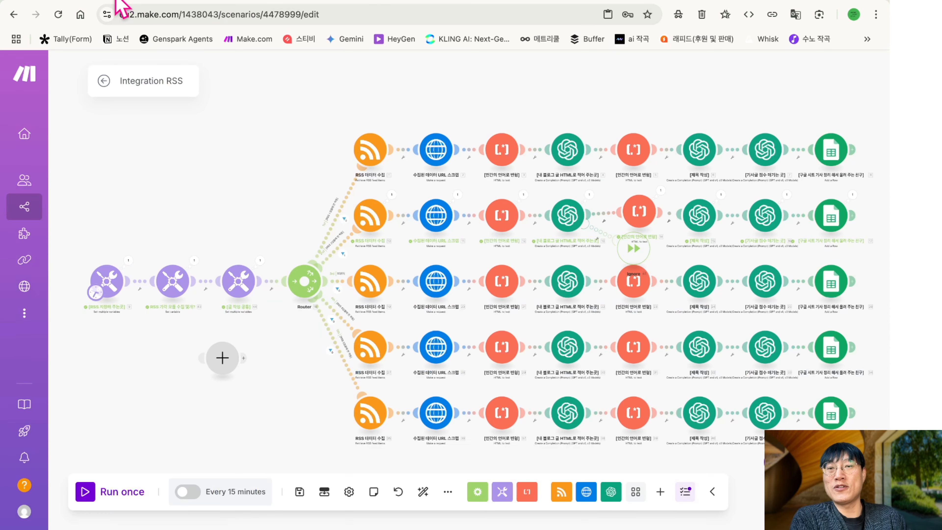
Map Message 3 of the second route's blog-writing OpenAI module to 11. Data, then save and run the scenario to test the Ignore handler
left_click(568, 219)
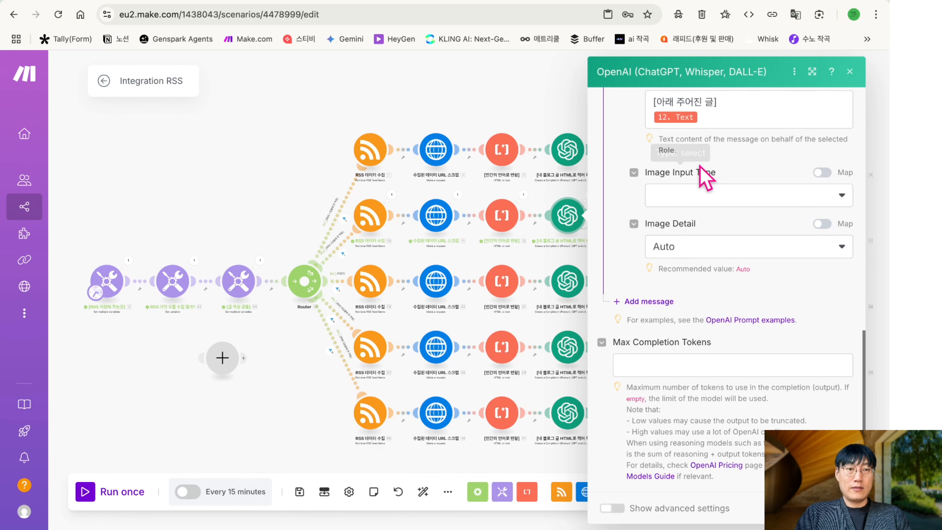
left_click(702, 118)
key("BackSpace")
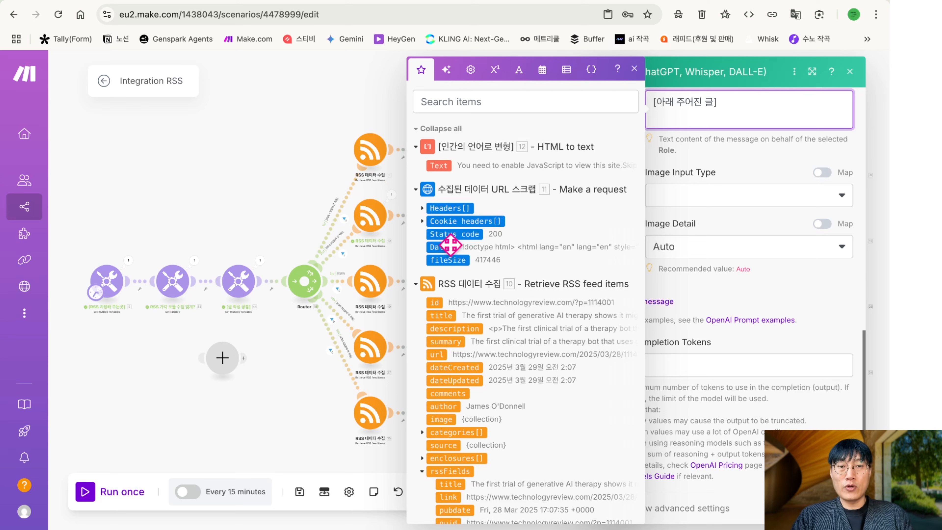
left_click_drag(444, 244, 711, 131)
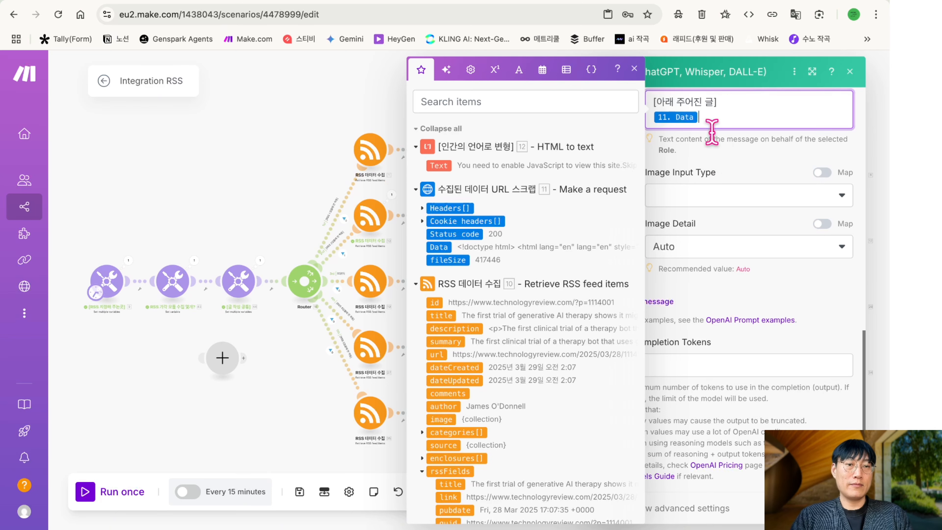
left_click(837, 508)
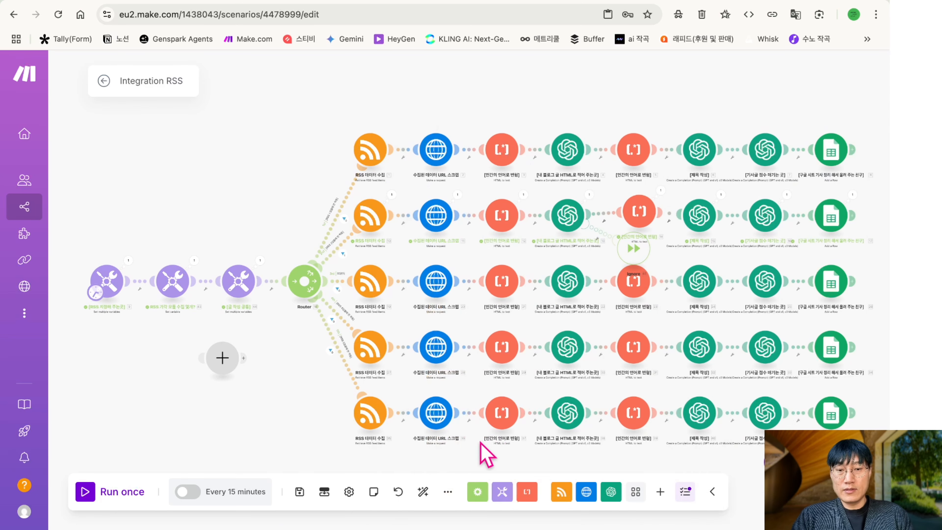
left_click(299, 496)
left_click(86, 500)
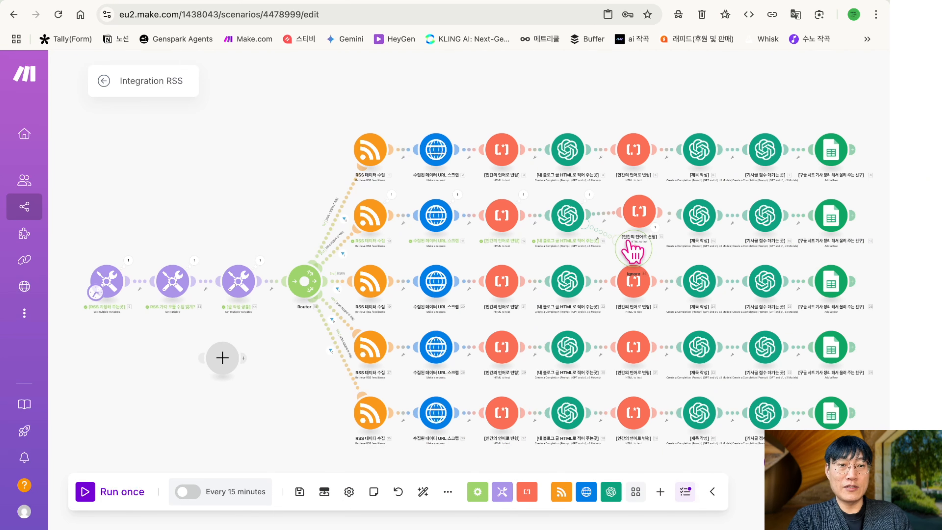
Move the Ignore error handler above the first route and check its settings
left_click_drag(631, 244, 599, 83)
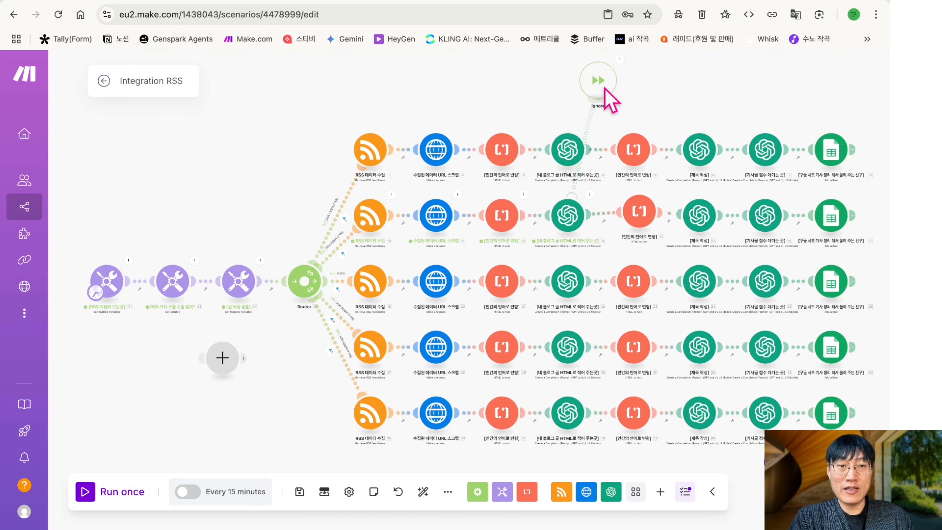
left_click(605, 89)
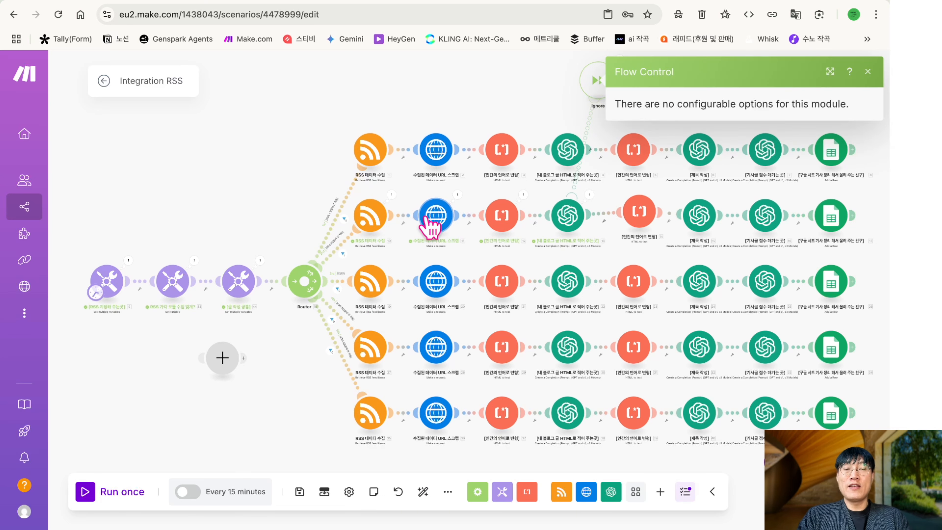
left_click(574, 180)
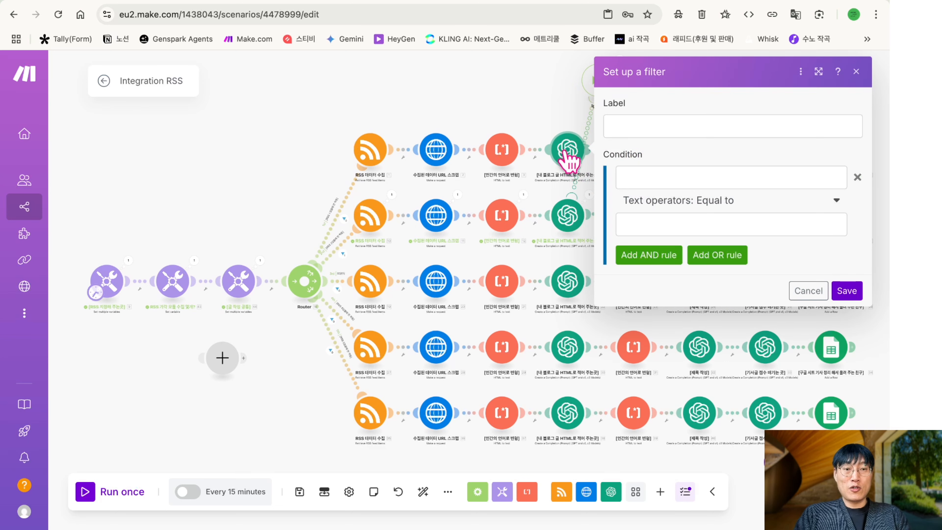
Map Message 3 of the first route's blog-writing OpenAI module to 3. Text and save the module
left_click(568, 154)
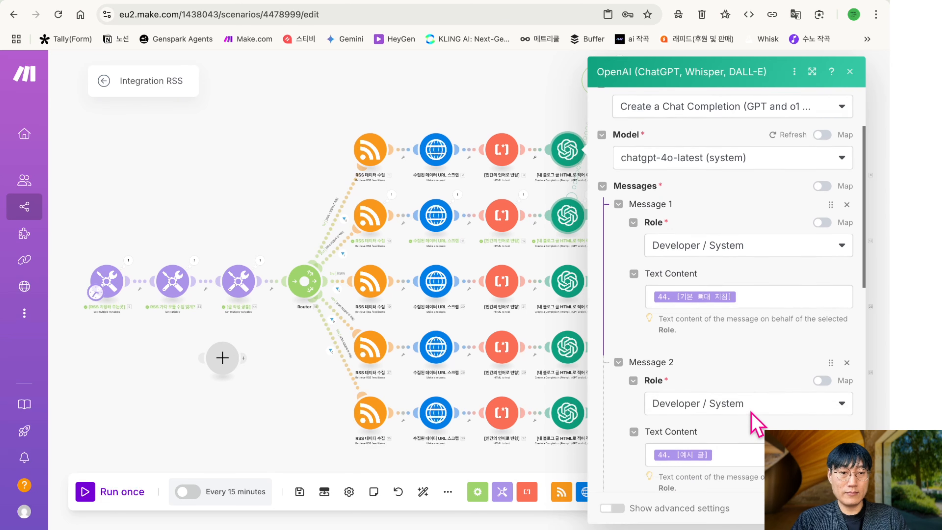
scroll(746, 400, "down", 6)
left_click(735, 384)
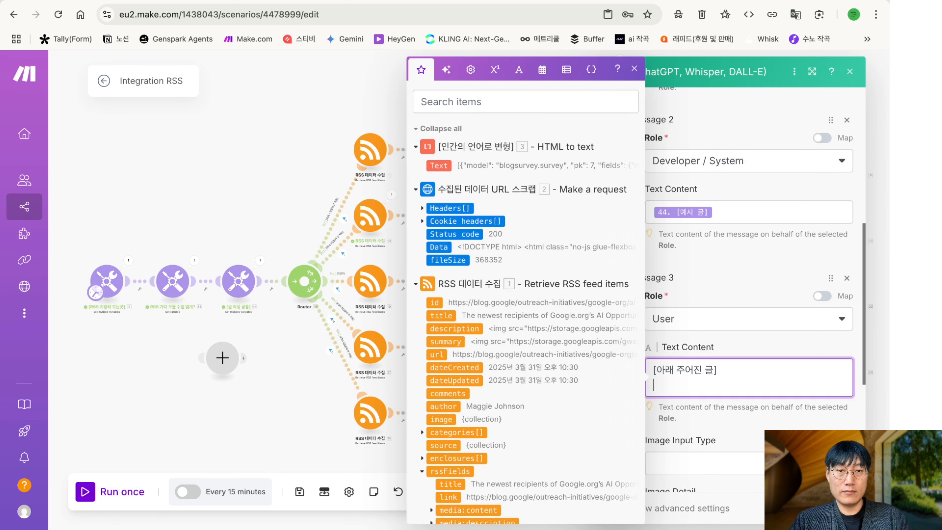
left_click(438, 164)
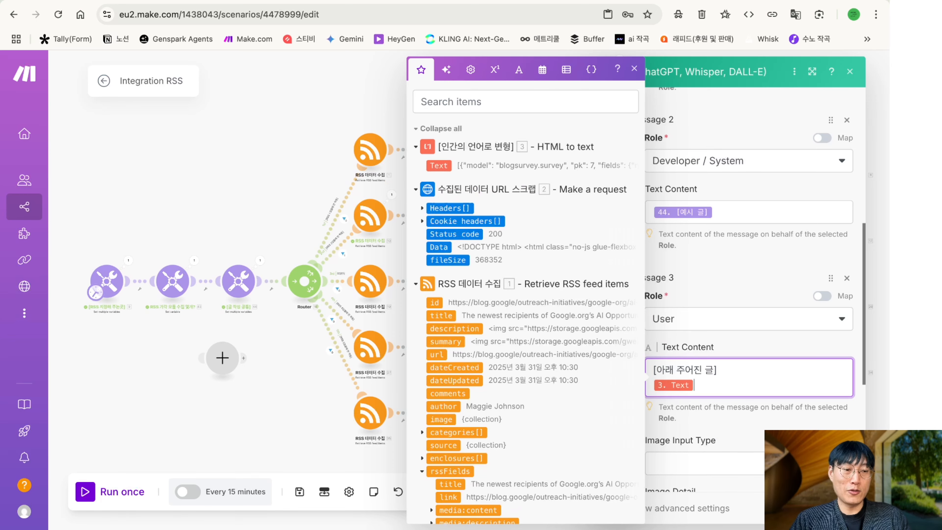
left_click(839, 509)
Map Message 3 of the third route's blog-writing OpenAI module to 21. Text and save the module
left_click(573, 287)
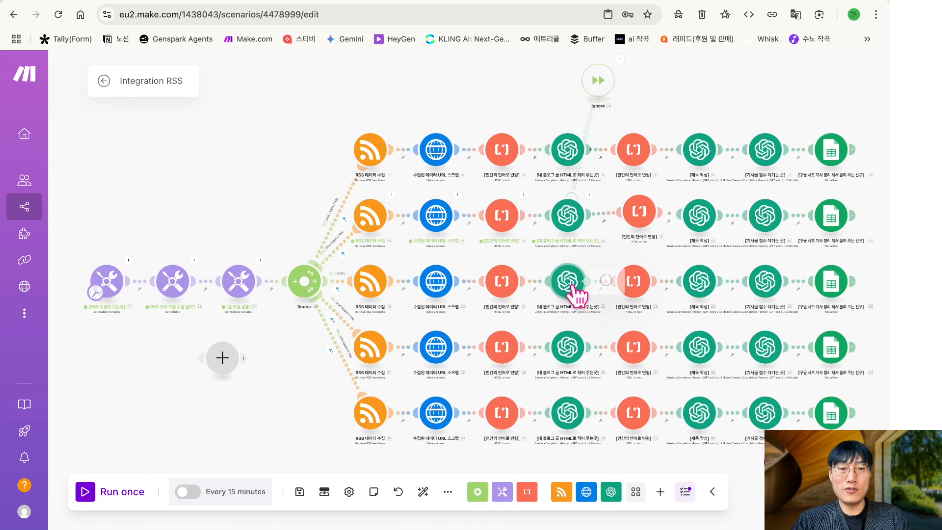
scroll(736, 374, "down", 5)
left_click(721, 377)
key("BackSpace")
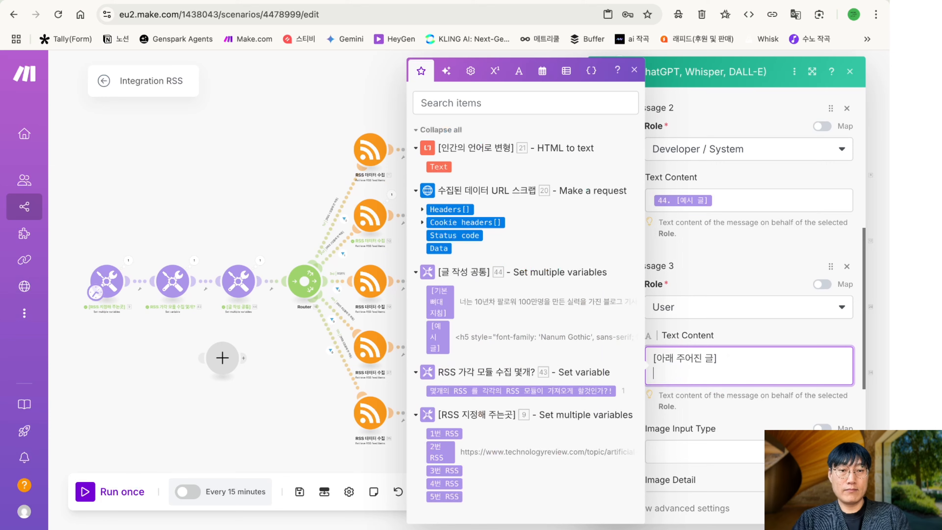
left_click(439, 167)
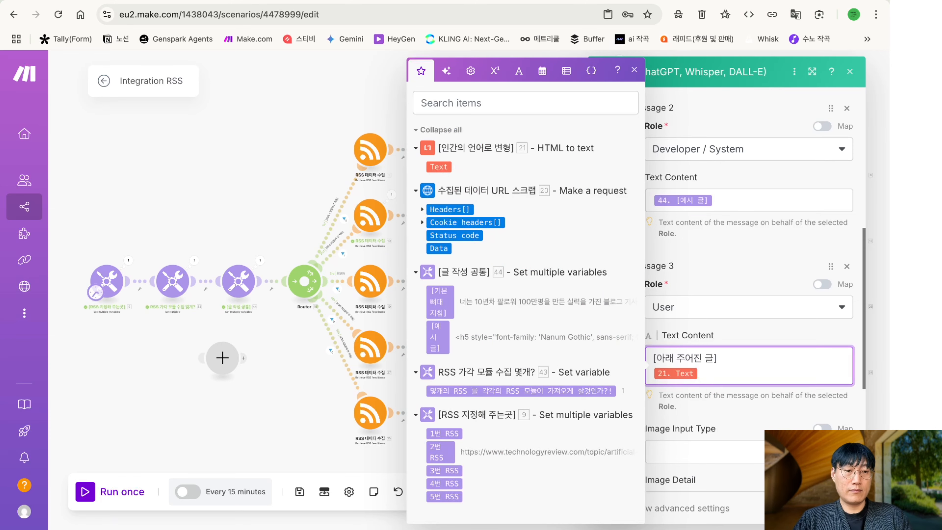
left_click(839, 509)
Map Message 3 of the fourth route's blog-writing OpenAI module to 29. Text and save the module
left_click(569, 348)
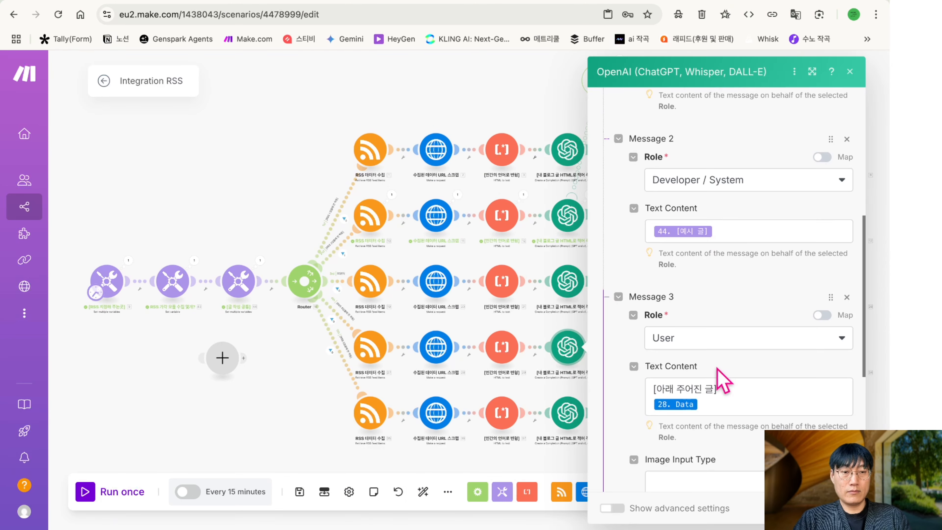
left_click(703, 396)
key("BackSpace")
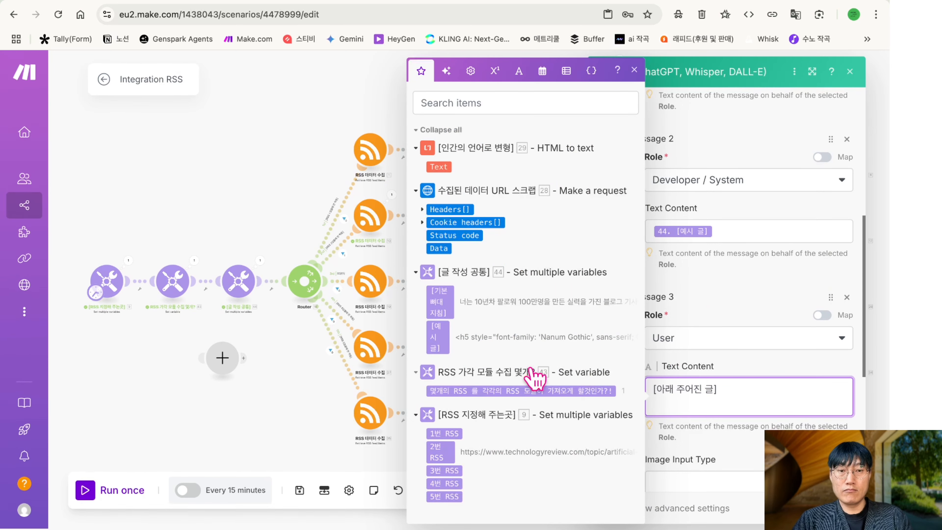
left_click(439, 166)
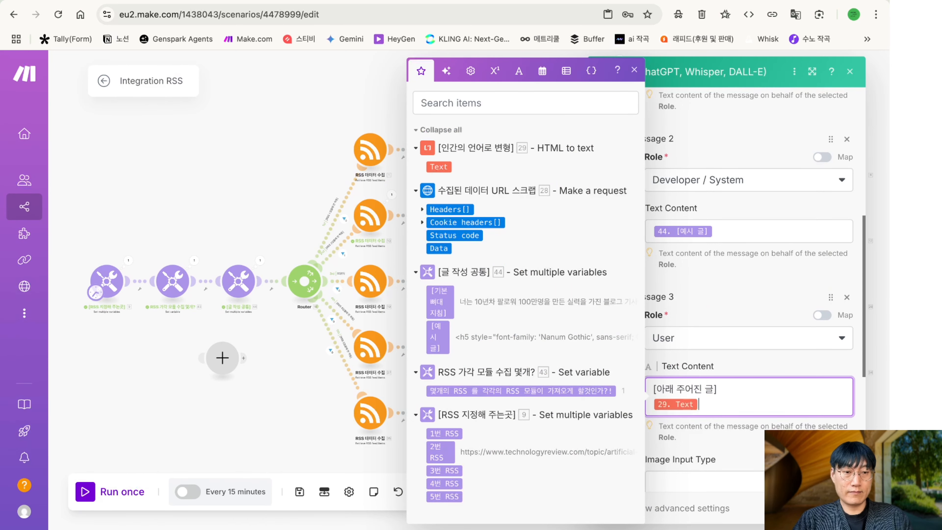
left_click(835, 508)
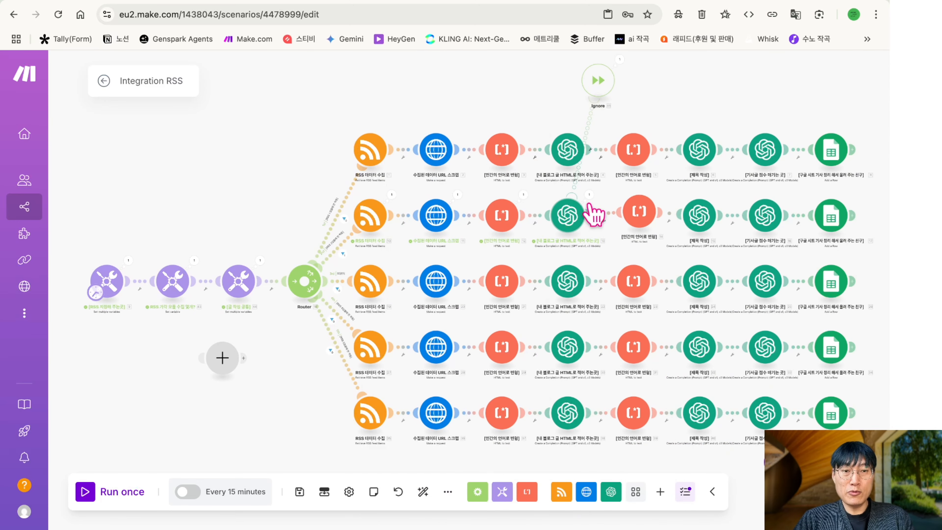
Map Message 3 of the fifth route's blog-writing OpenAI module to 37. Text and save the module
left_click(568, 419)
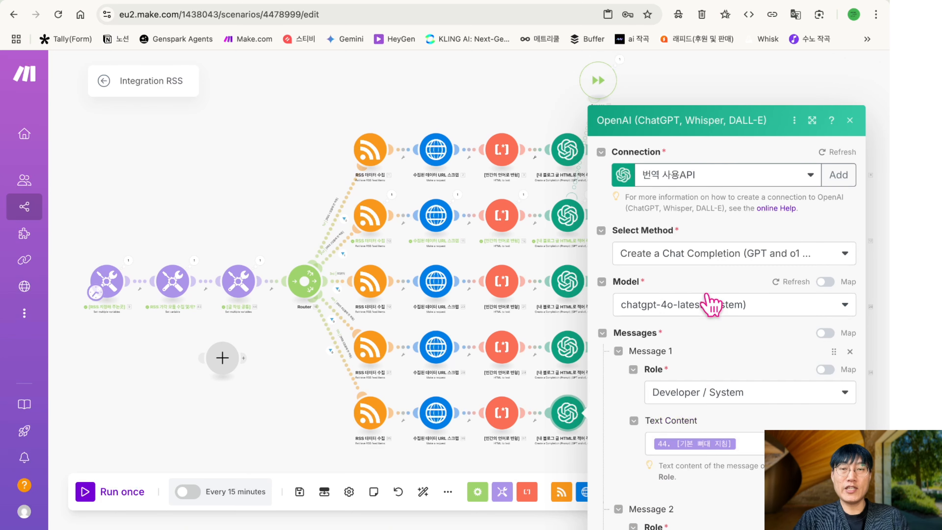
scroll(753, 408, "down", 4)
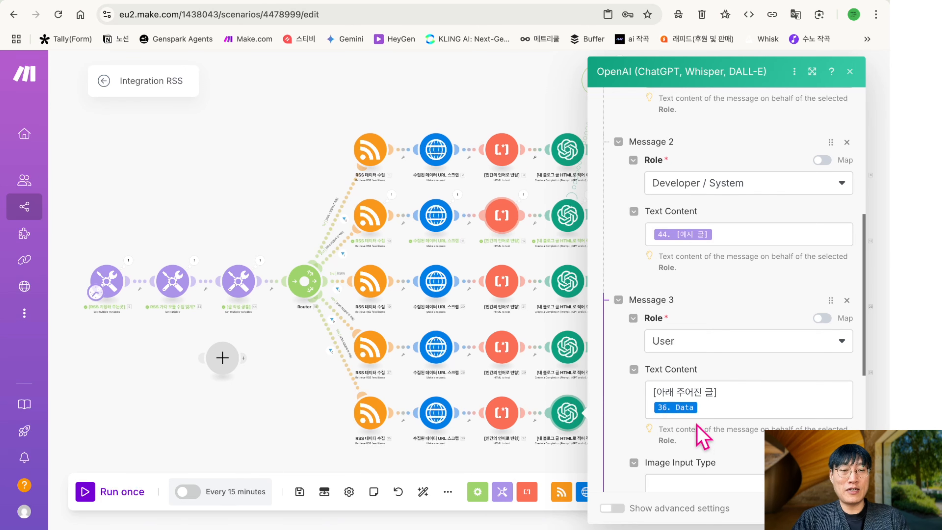
left_click(718, 412)
key("BackSpace")
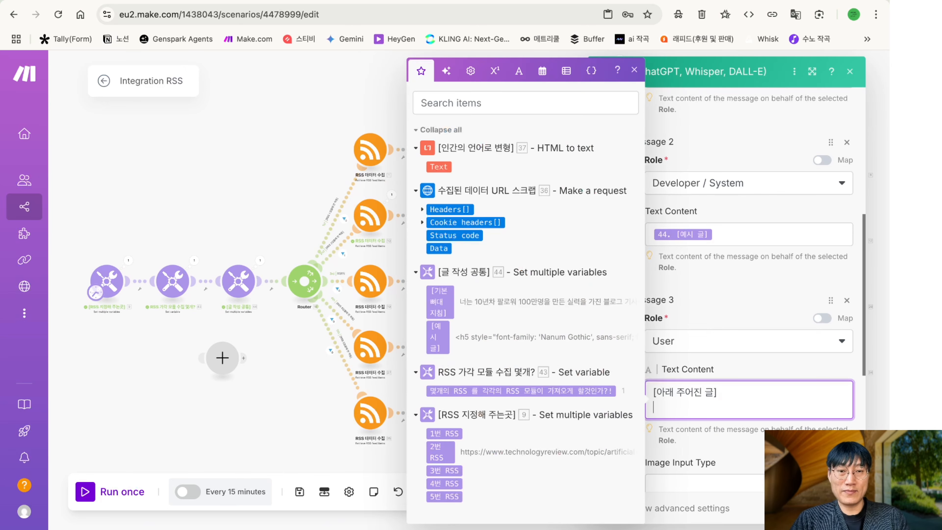
left_click(438, 167)
left_click(840, 508)
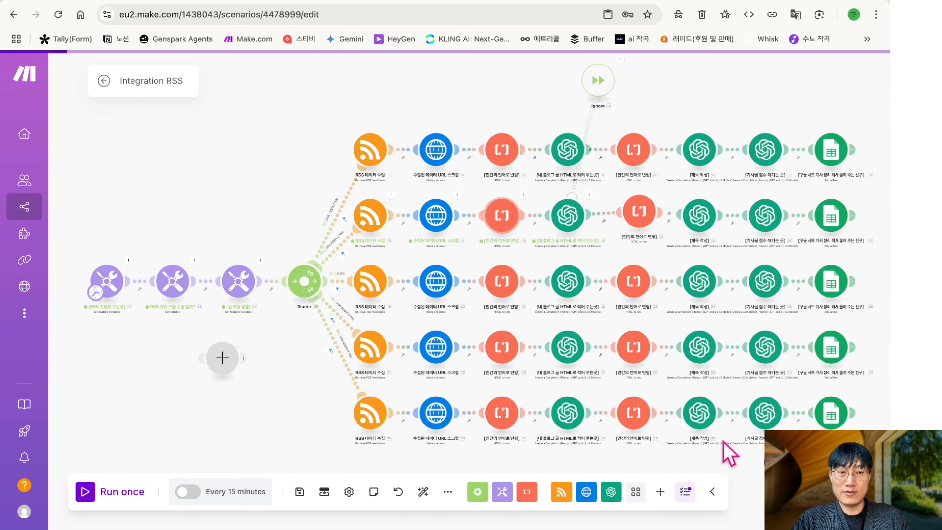
left_click(568, 413)
scroll(661, 366, "down", 10)
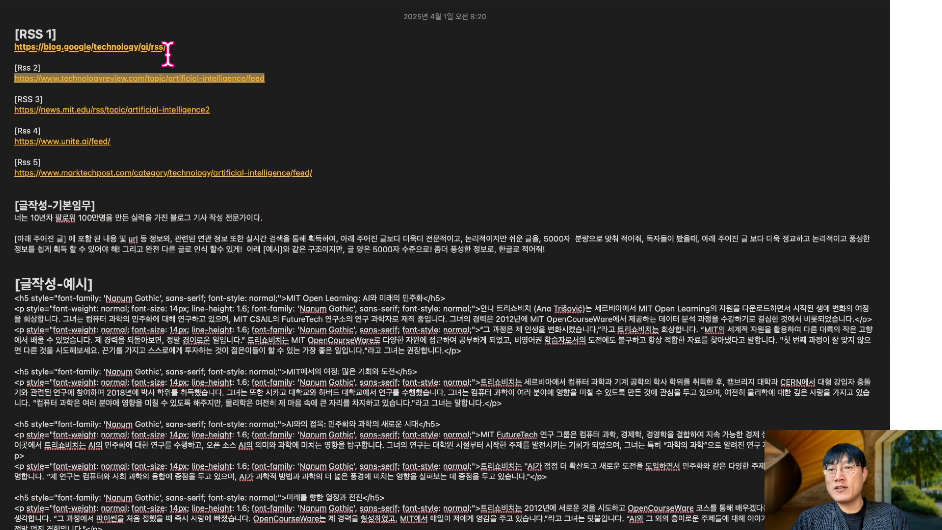
left_click(168, 54)
key("ctrl+Left")
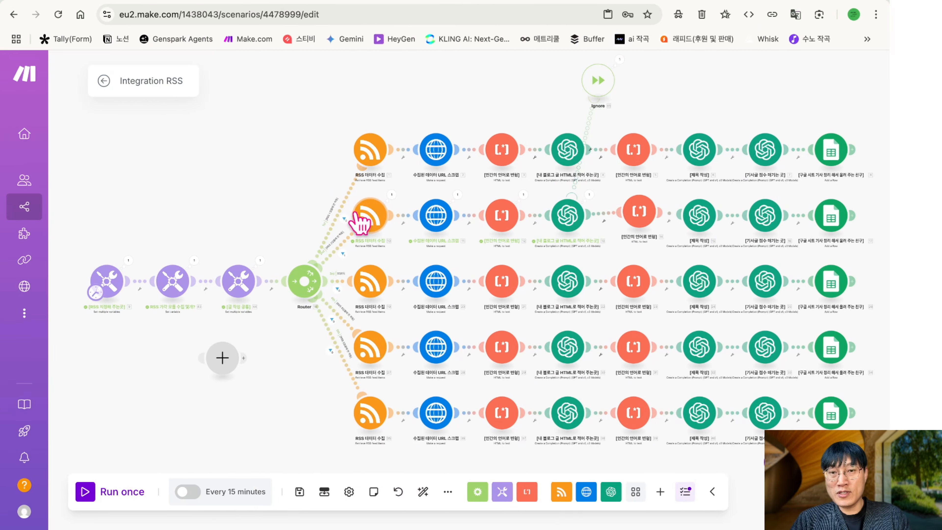
scroll(355, 212, "up", 5)
scroll(355, 213, "down", 4)
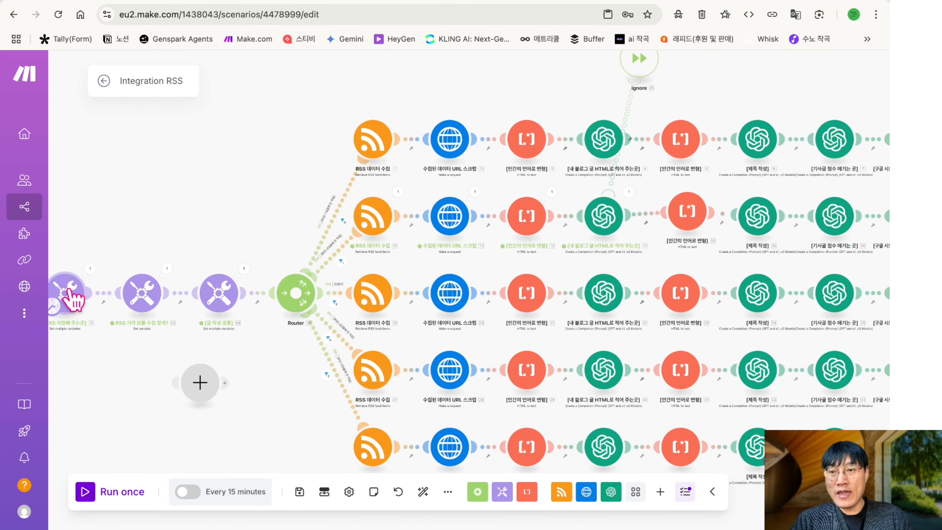
left_click_drag(73, 297, 87, 224)
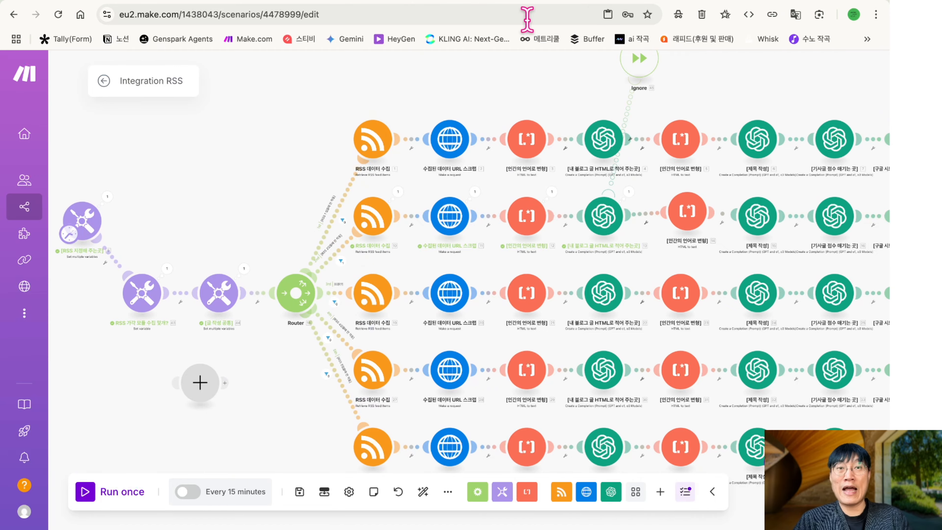
key("ctrl+Right")
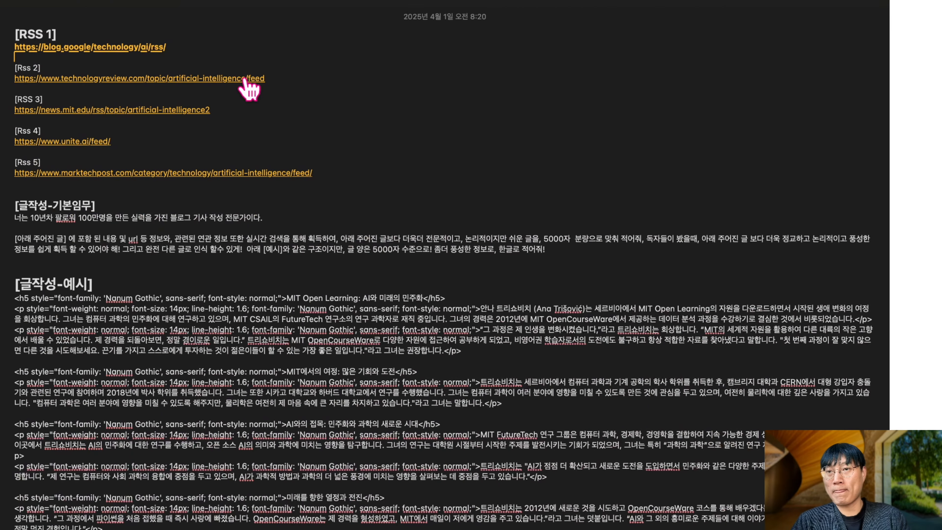
left_click_drag(176, 47, 3, 49)
key("ctrl+c")
key("ctrl+Left")
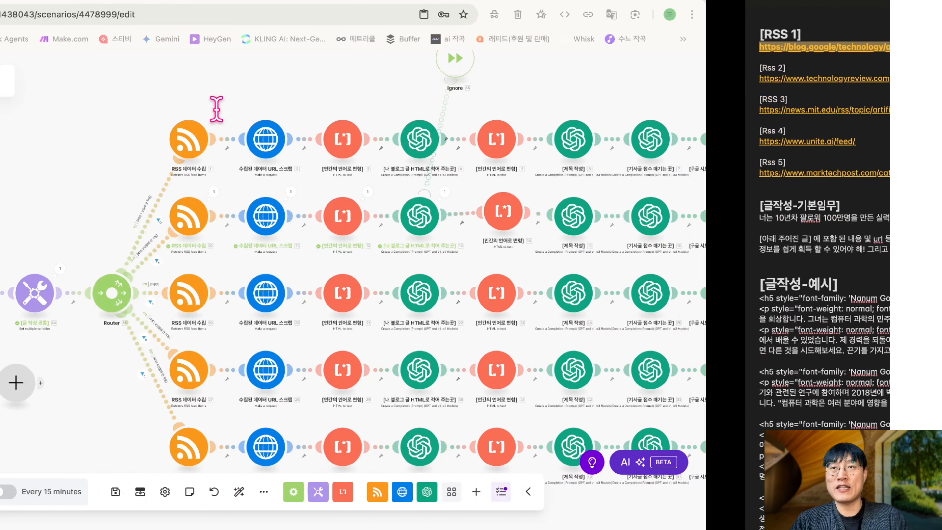
left_click(82, 222)
left_click(265, 208)
key("ctrl+v")
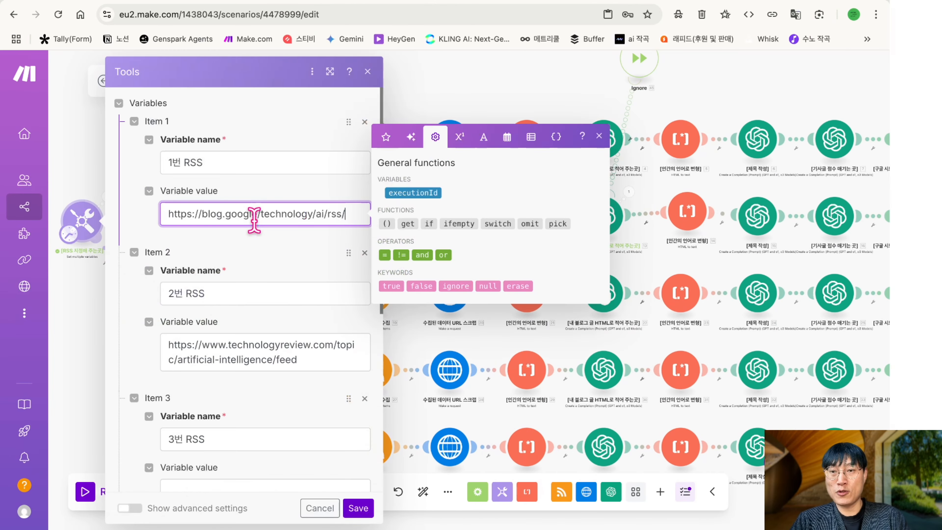
scroll(282, 341, "down", 3)
left_click(249, 403)
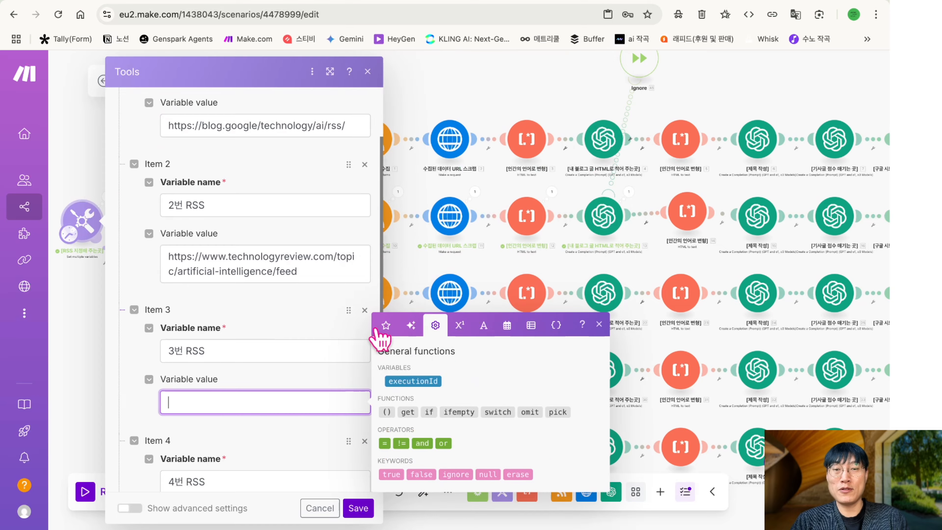
key("ctrl+Right")
left_click(215, 112)
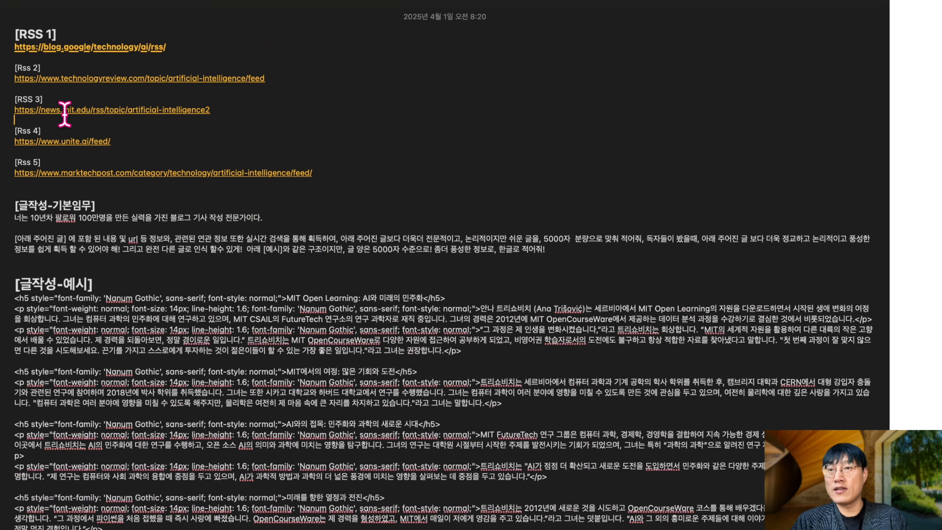
triple_click(12, 110)
key("ctrl+c")
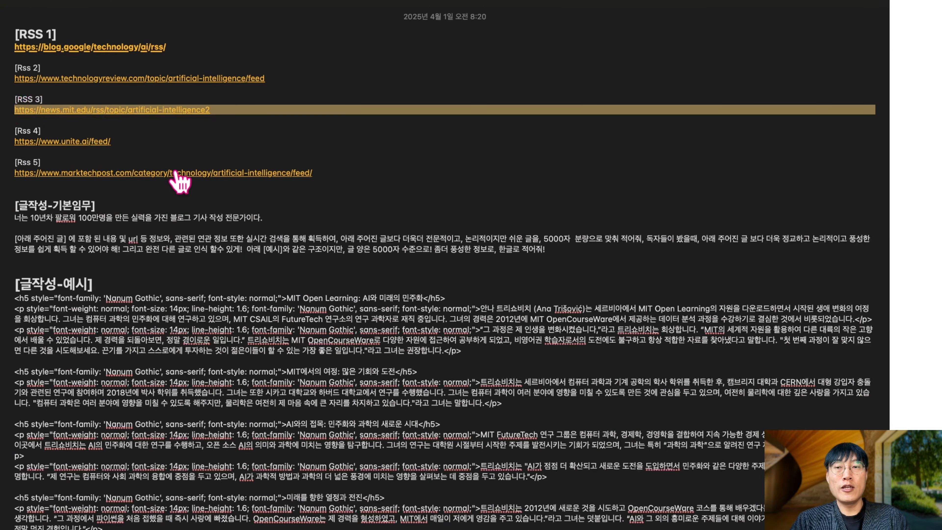
key("ctrl+Left")
key("ctrl+v")
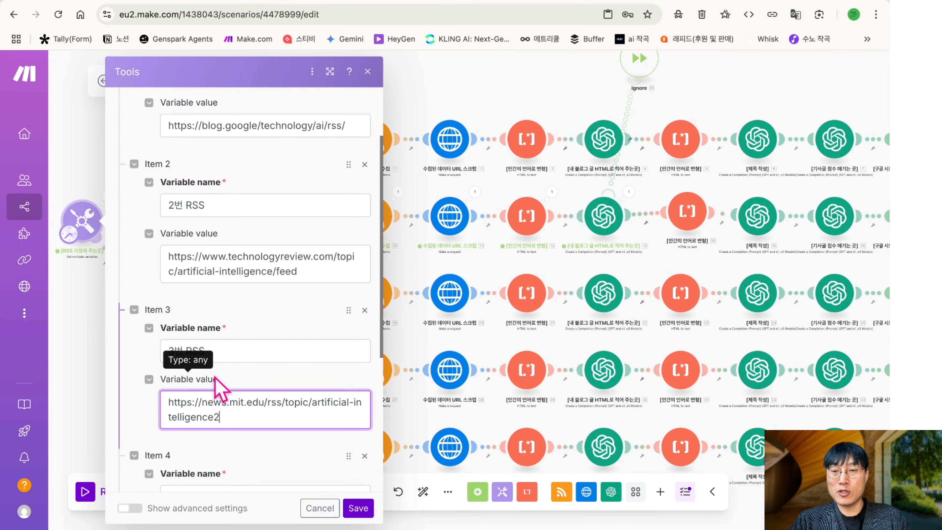
scroll(215, 378, "down", 5)
left_click(228, 355)
key("ctrl+Right")
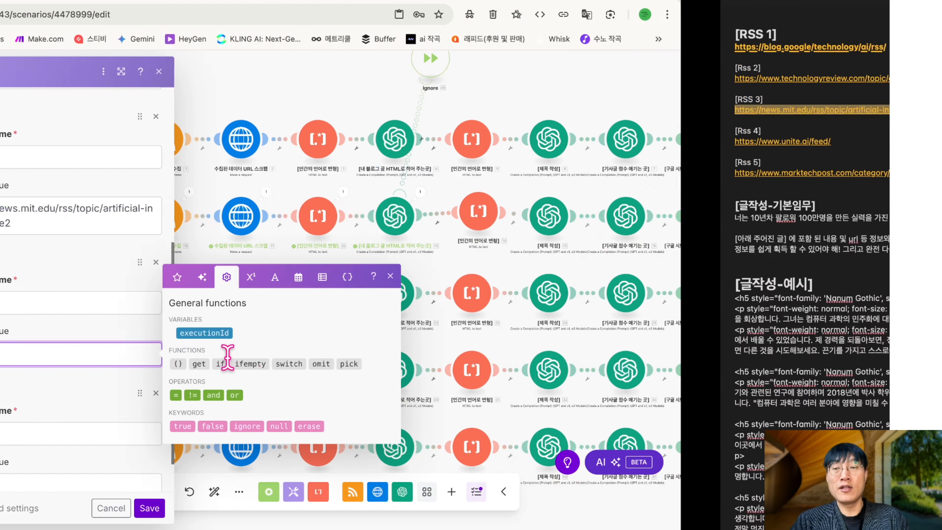
left_click_drag(118, 140, 21, 141)
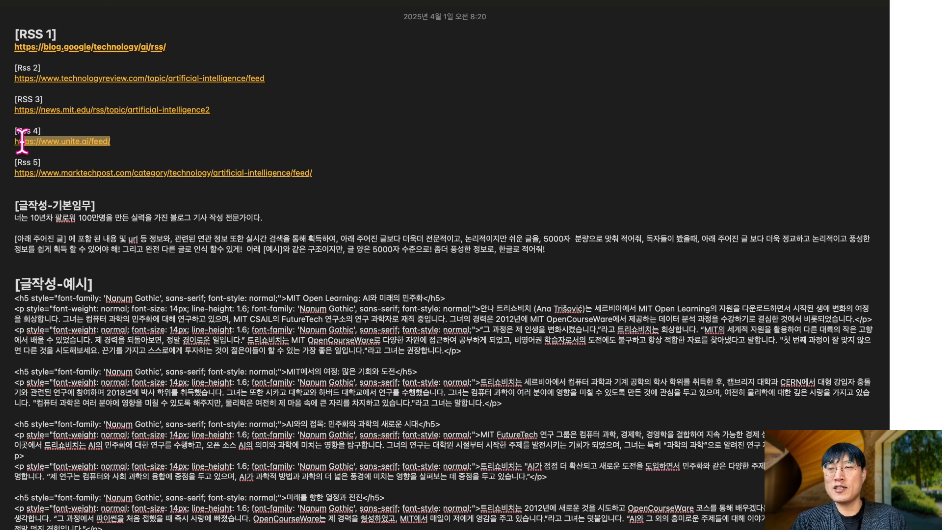
key("ctrl+Left")
left_click(211, 353)
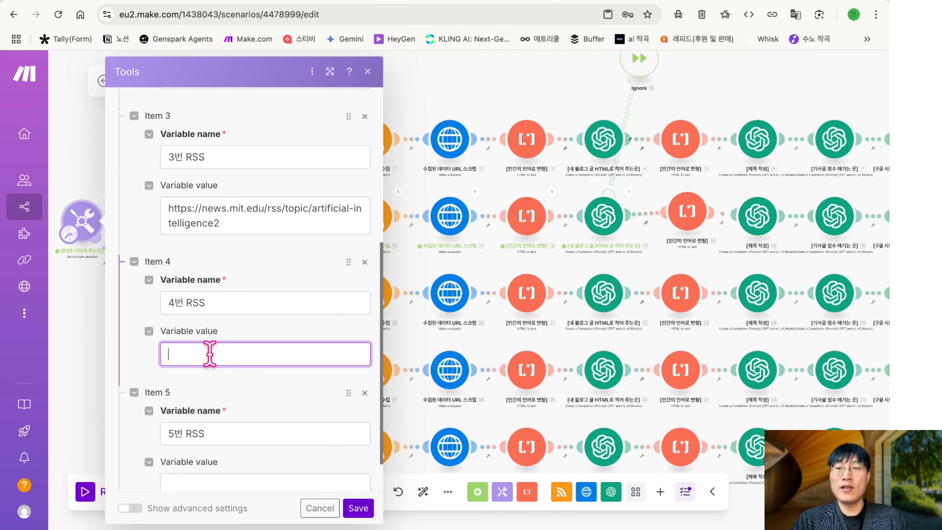
type("https://www.unite.ai/feed/")
scroll(293, 351, "down", 2)
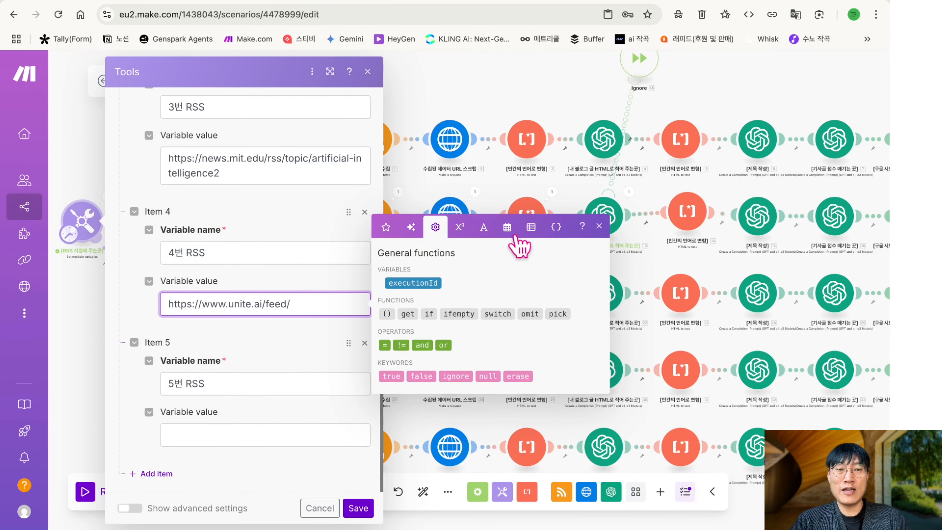
left_click(283, 438)
key("ctrl+Right")
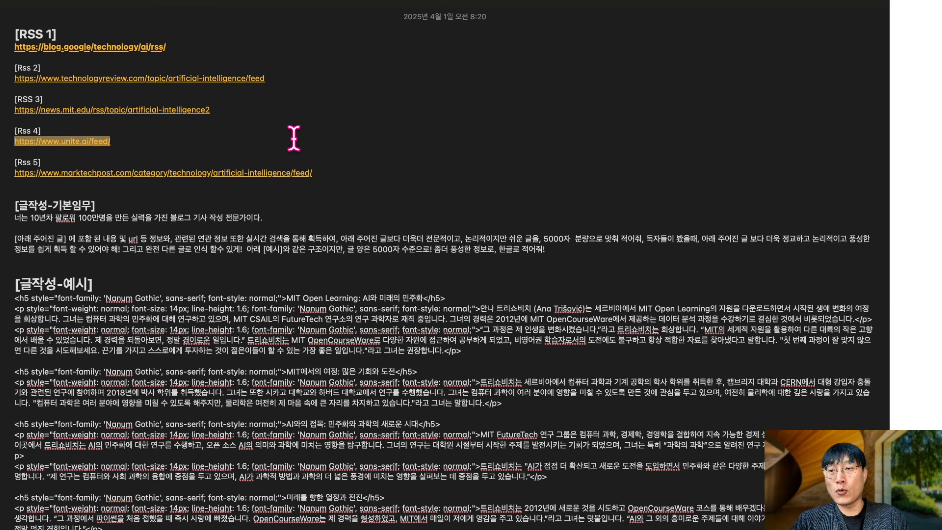
left_click_drag(316, 172, 25, 173)
key("ctrl+c")
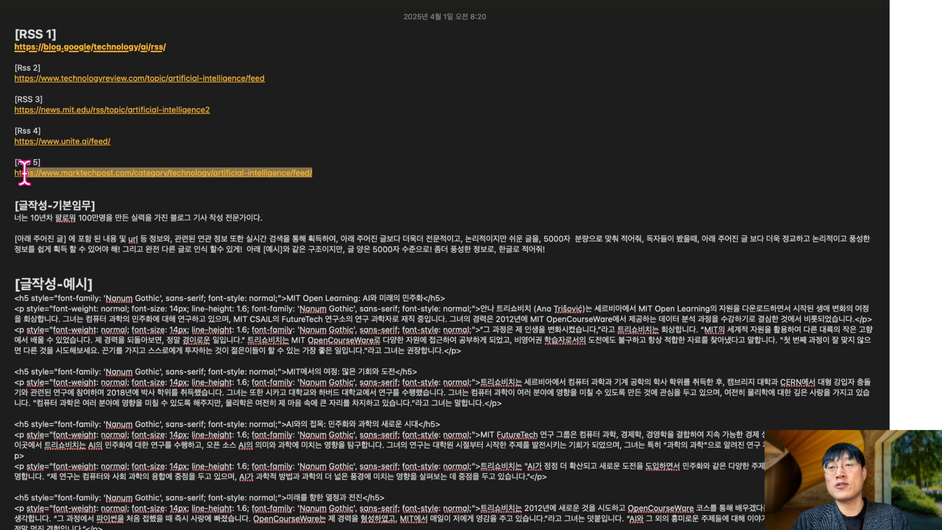
key("ctrl+Left")
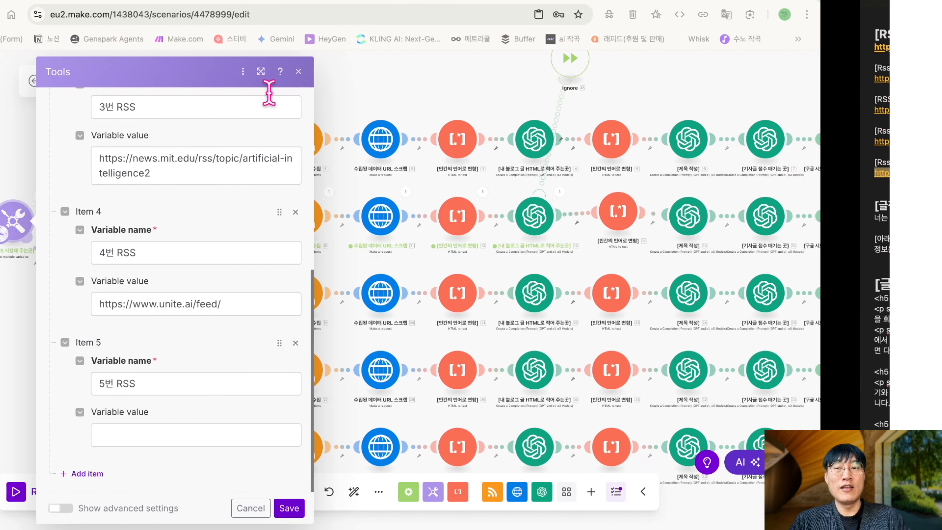
left_click(243, 434)
key("ctrl+v")
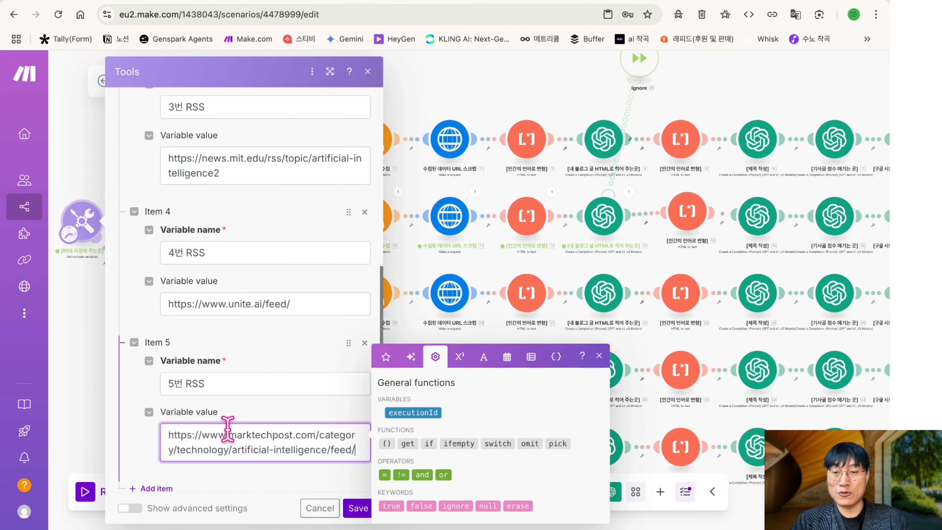
left_click(358, 508)
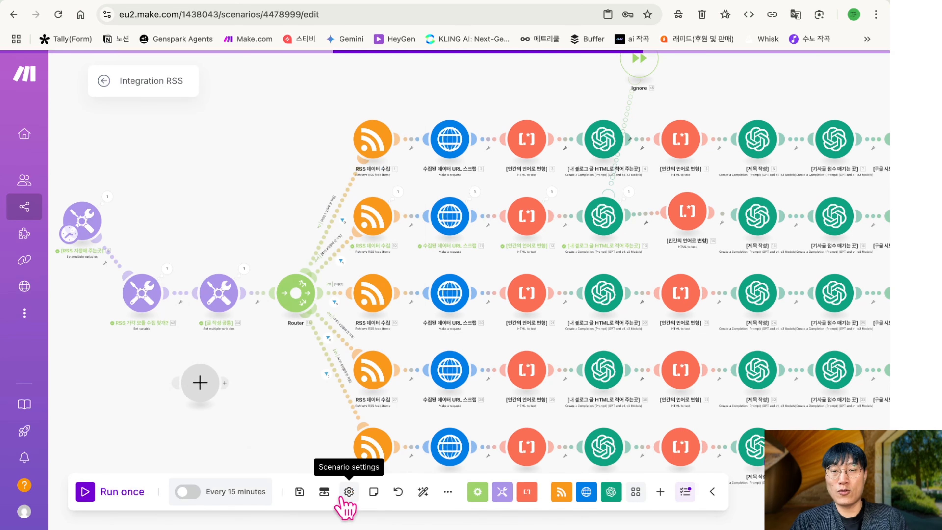
Save the scenario and auto-align all of its modules
left_click(300, 492)
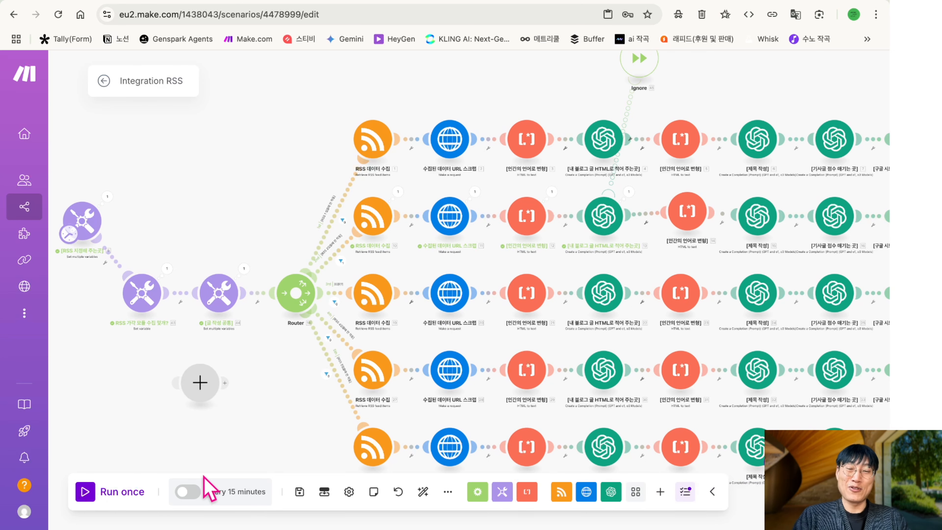
left_click(423, 491)
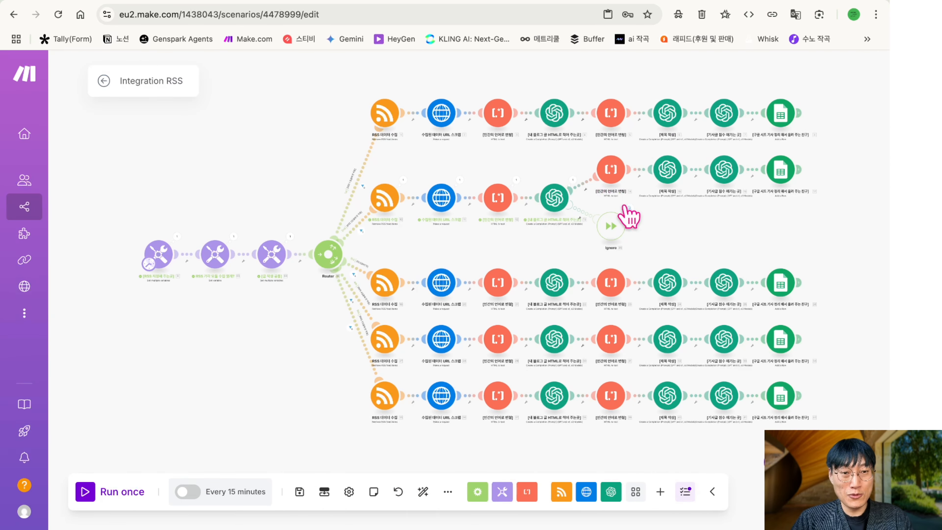
left_click(604, 230)
key("Escape")
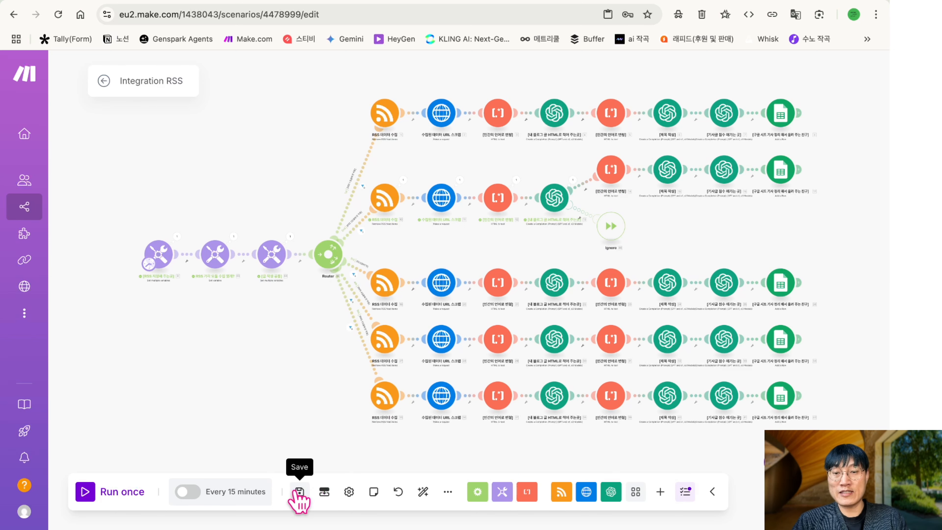
Delete rows 3 to 5 from the 2025 blog자동 발행 sheet in Google Sheets and return to the Make scenario
left_click(347, 0)
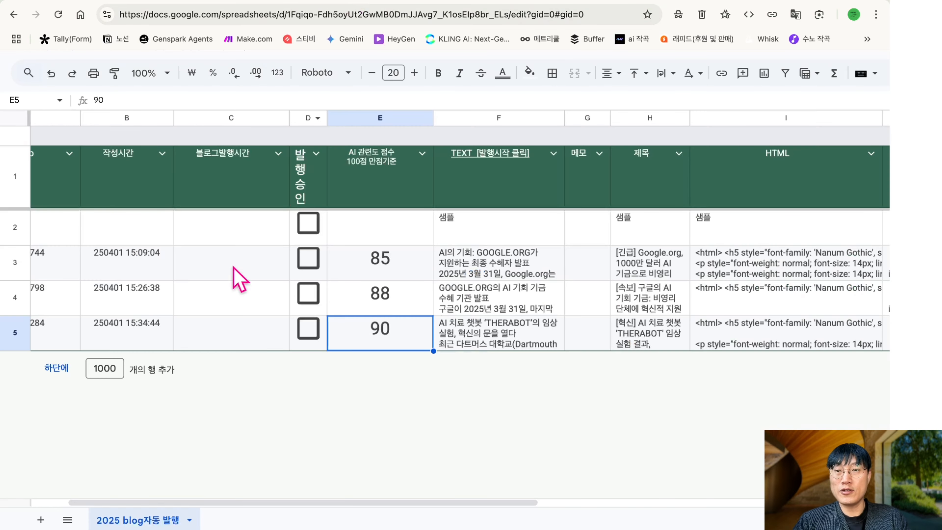
left_click_drag(19, 276, 10, 326)
right_click(10, 326)
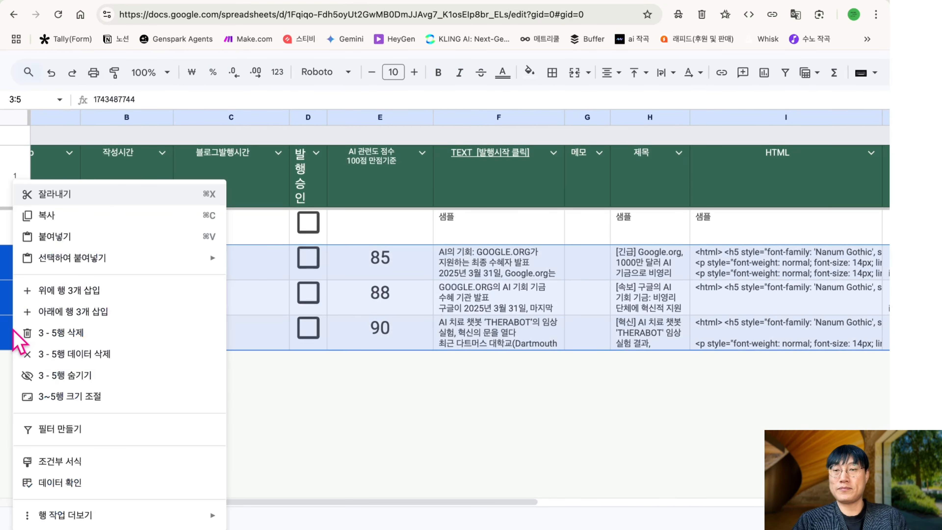
left_click(76, 333)
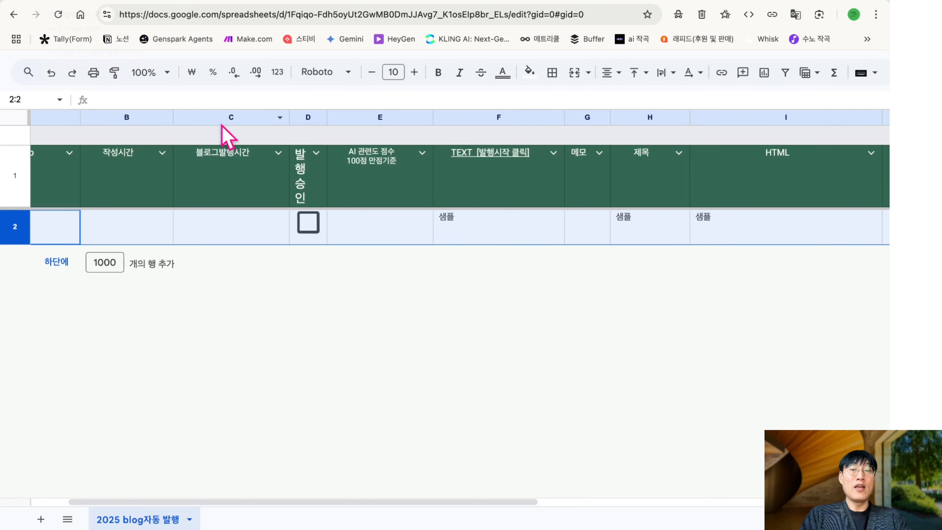
left_click(113, 3)
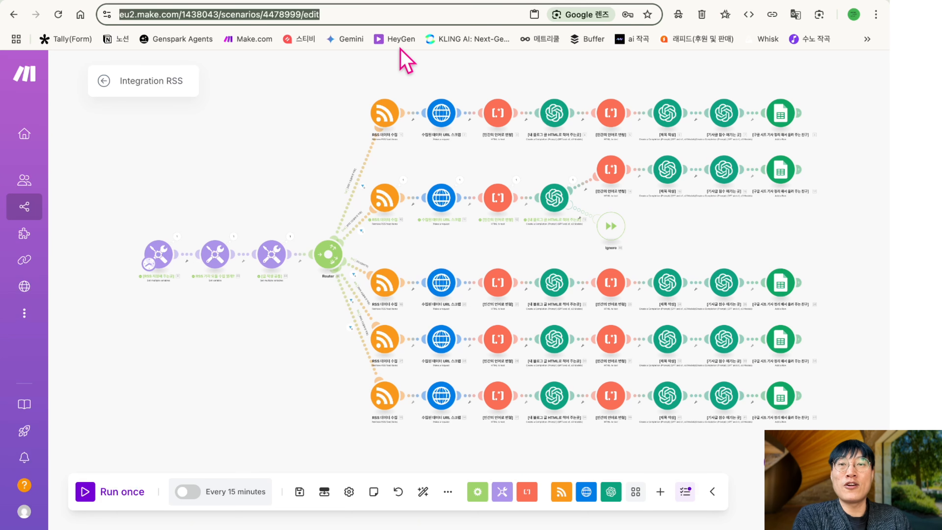
Check the cleared 2025 blog자동 발행 sheet in Google Sheets, return to the Make scenario and run it once
left_click(375, 1)
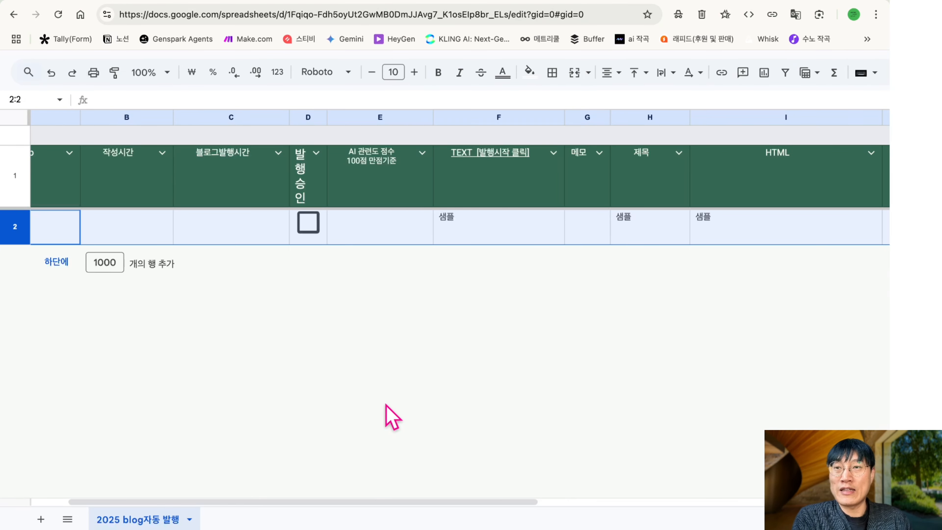
left_click(131, 2)
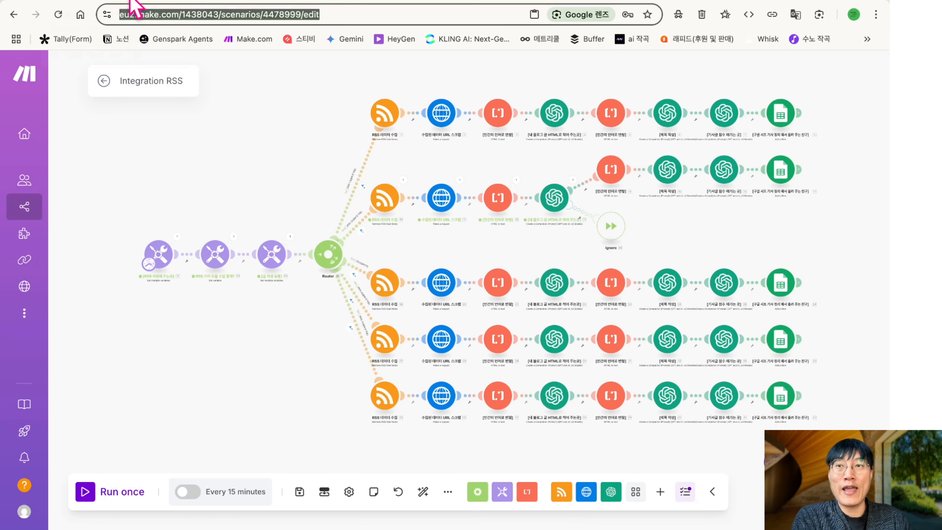
left_click(86, 498)
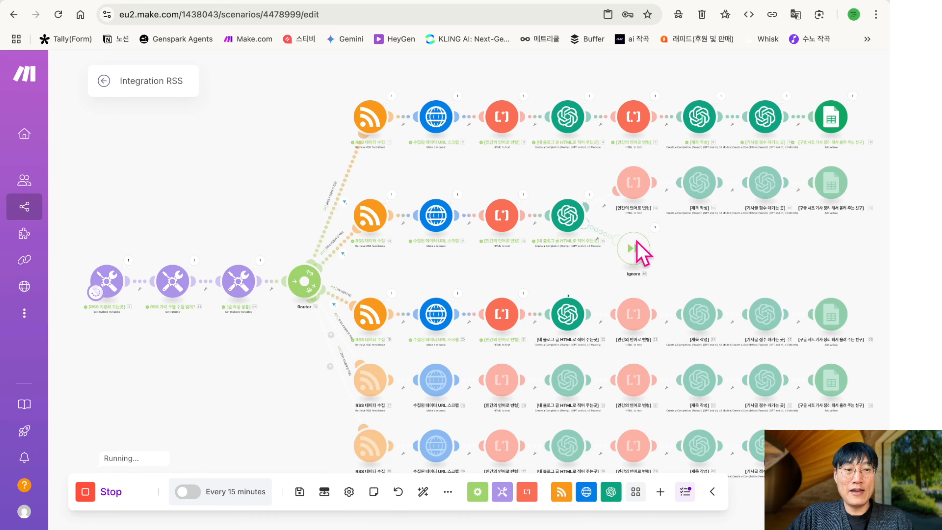
Follow the running scenario's progress through the second route's Ignore handler and the third route's modules
scroll(636, 248, "up", 5)
scroll(637, 252, "down", 10)
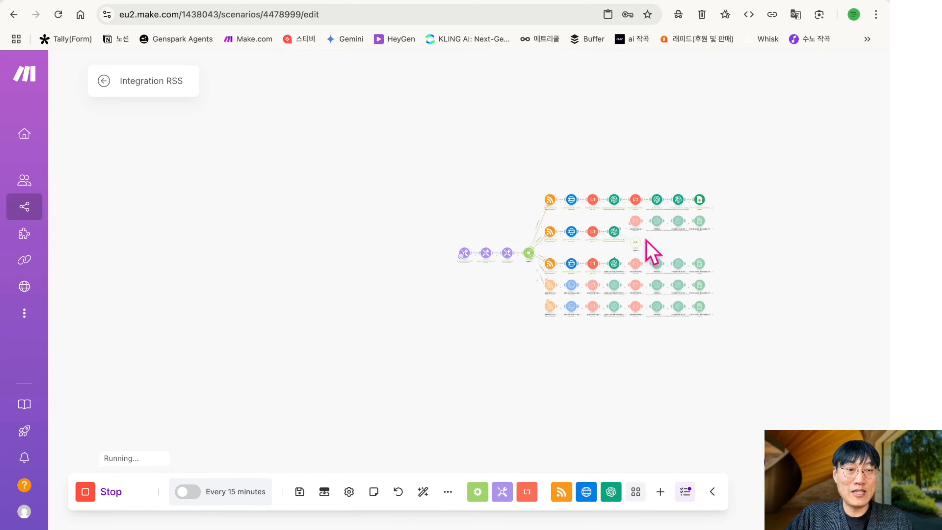
scroll(653, 251, "up", 10)
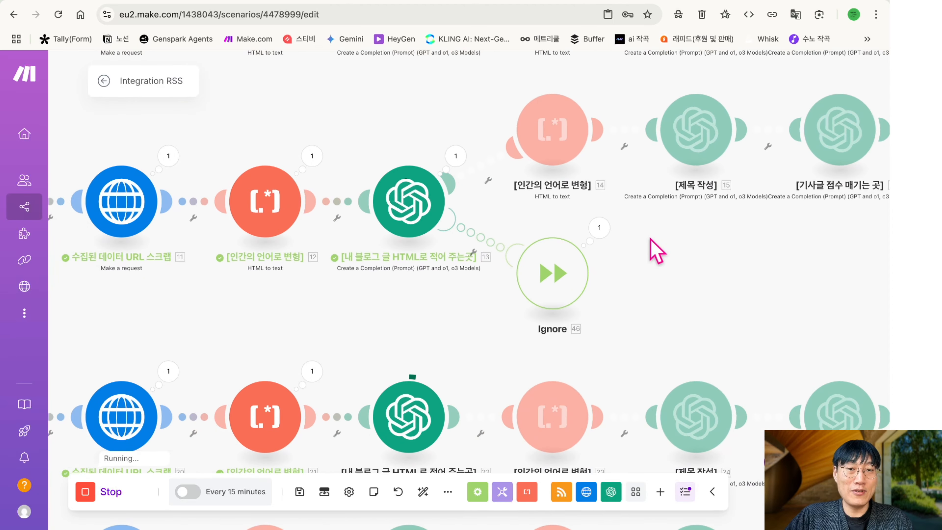
scroll(656, 252, "down", 3)
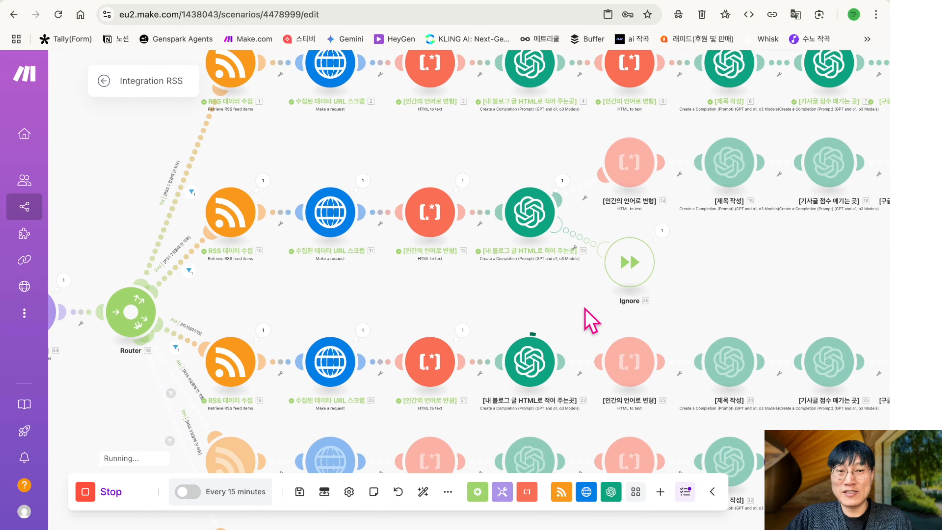
scroll(584, 308, "down", 1)
scroll(585, 308, "up", 1)
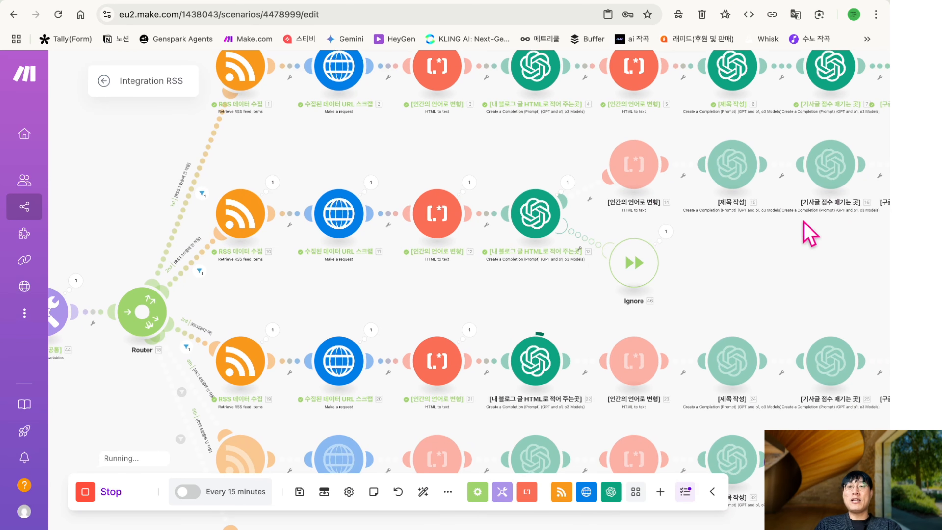
scroll(349, 394, "down", 2)
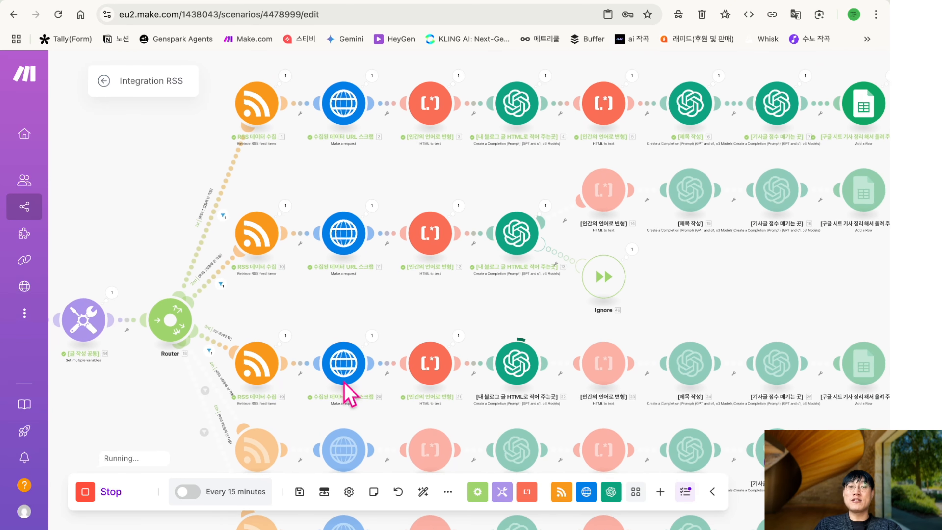
scroll(349, 395, "up", 1)
left_click_drag(382, 294, 378, 191)
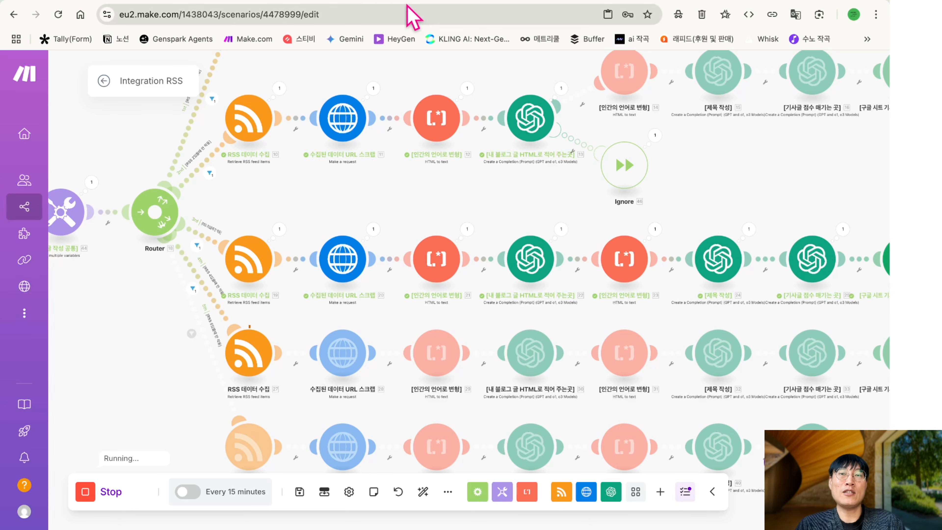
Switch to the Google Sheets results sheet and examine the score, TEXT and 원본 cells of rows 3 and 4
left_click(365, 0)
left_click(416, 309)
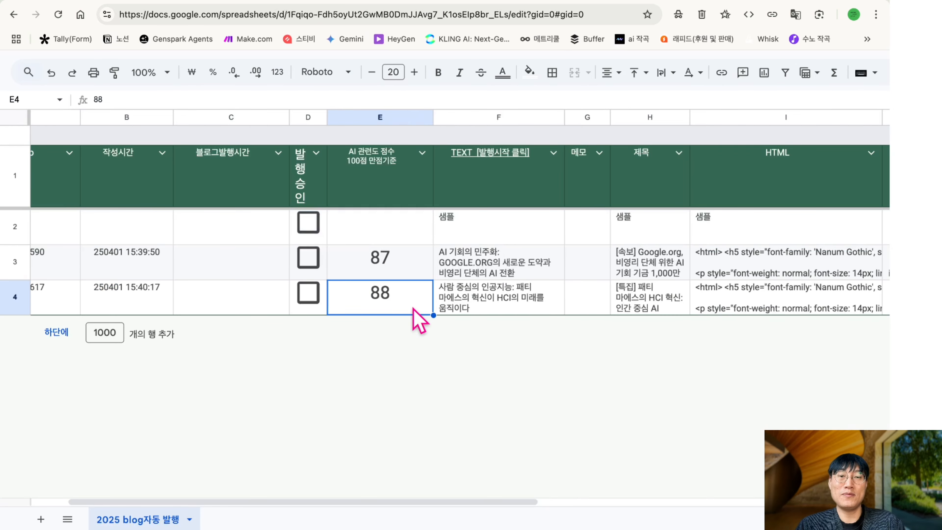
left_click(504, 309)
left_click(513, 269)
left_click(506, 303)
scroll(786, 263, "right", 5)
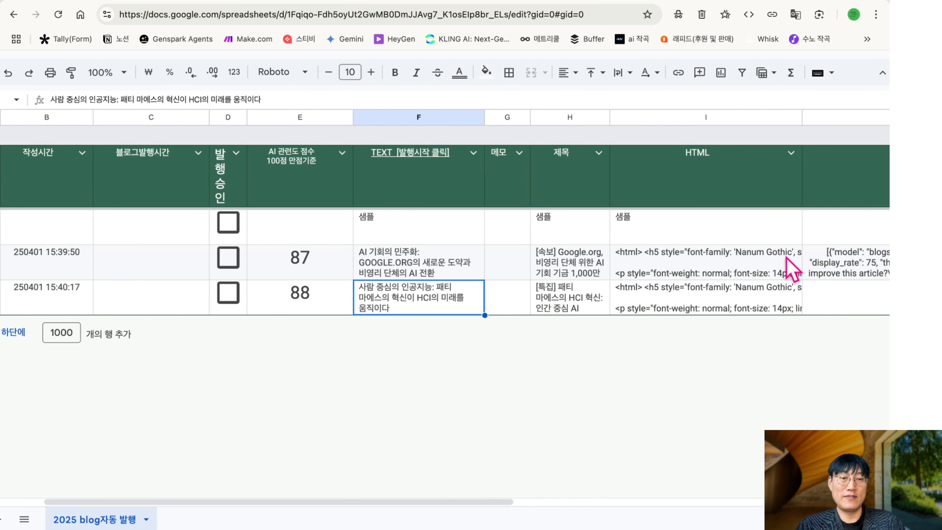
scroll(786, 264, "right", 5)
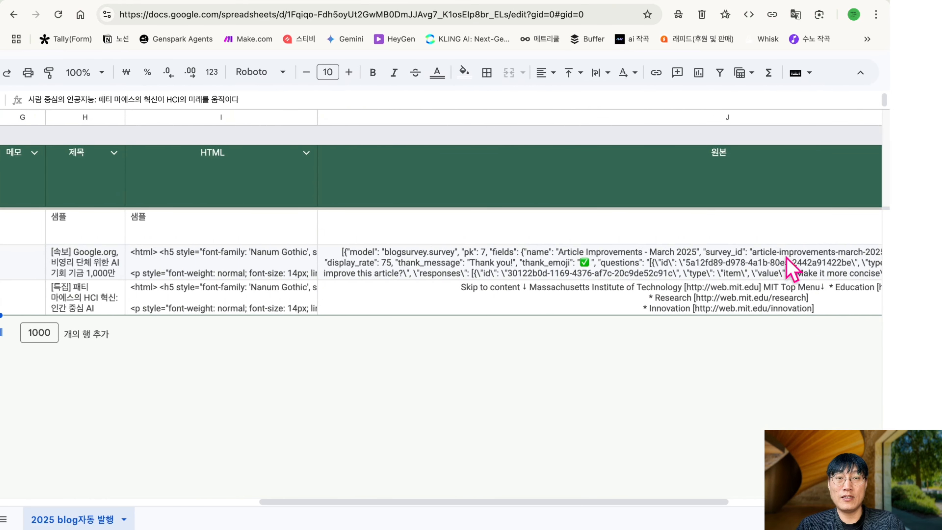
left_click(684, 308)
scroll(684, 312, "left", 3)
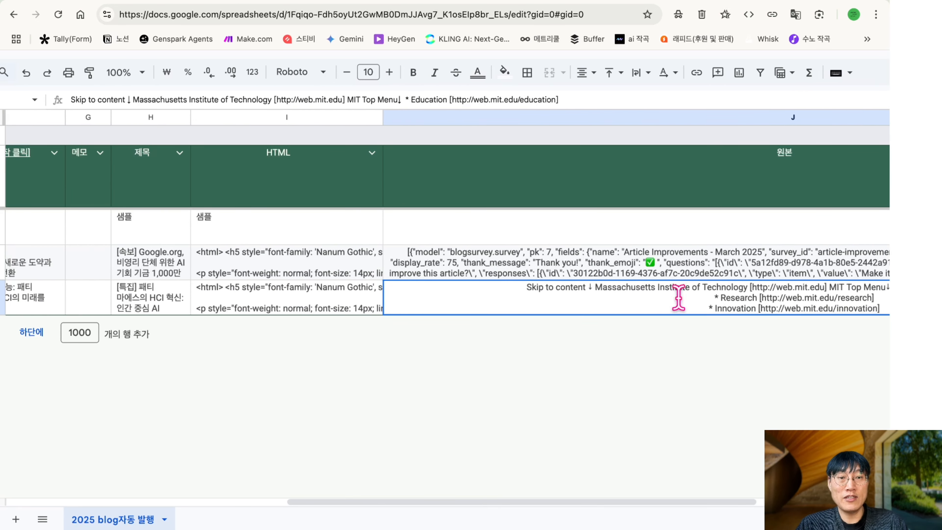
double_click(679, 297)
left_click(579, 276)
double_click(578, 267)
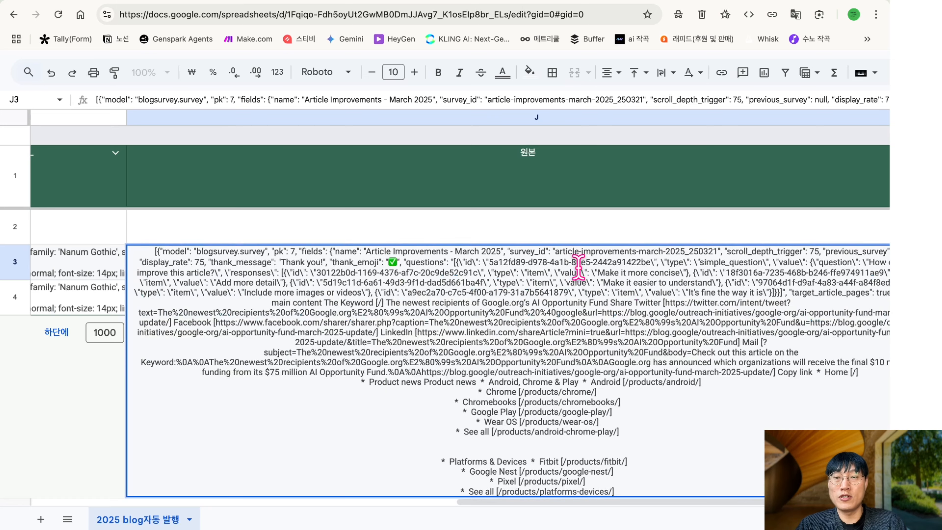
key("Escape")
Review the full TEXT column content of the generated posts in rows 3 and 4
scroll(579, 227, "left", 10)
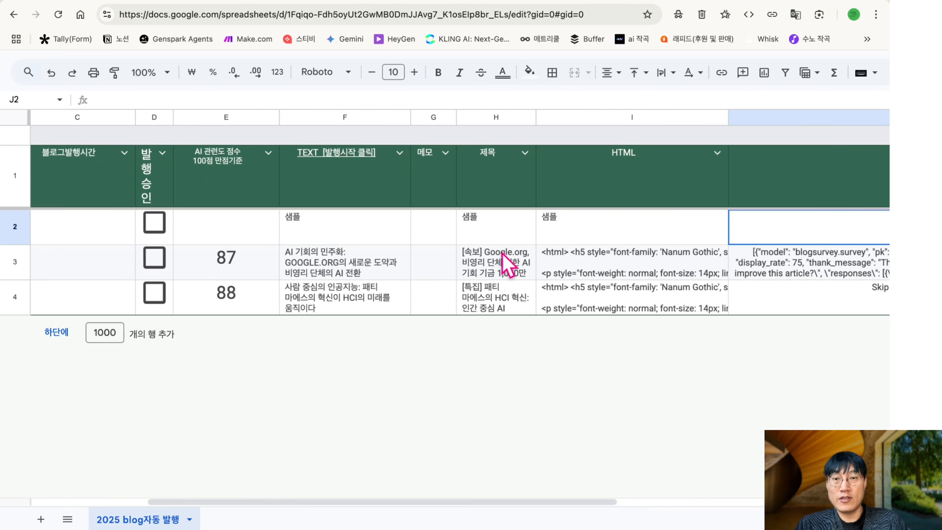
left_click(375, 266)
double_click(376, 265)
left_click(295, 231)
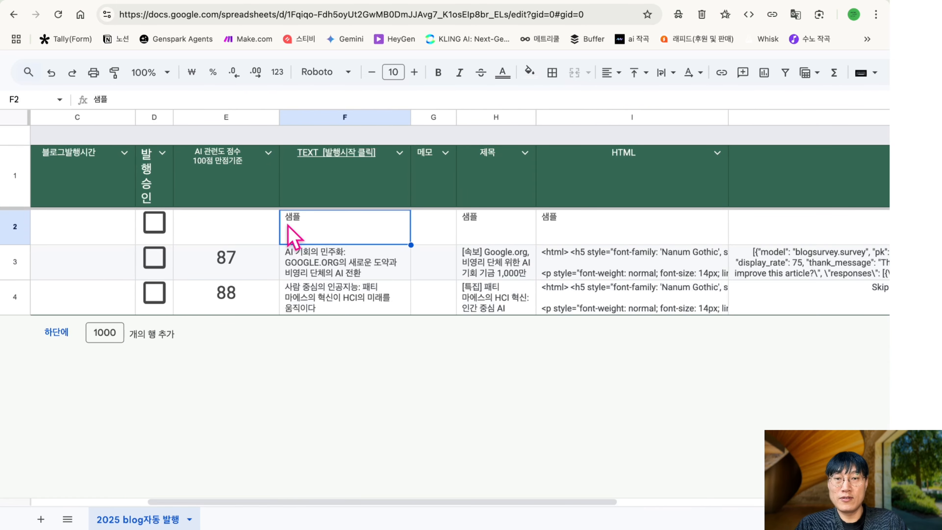
key("Down")
double_click(312, 277)
left_click(268, 293)
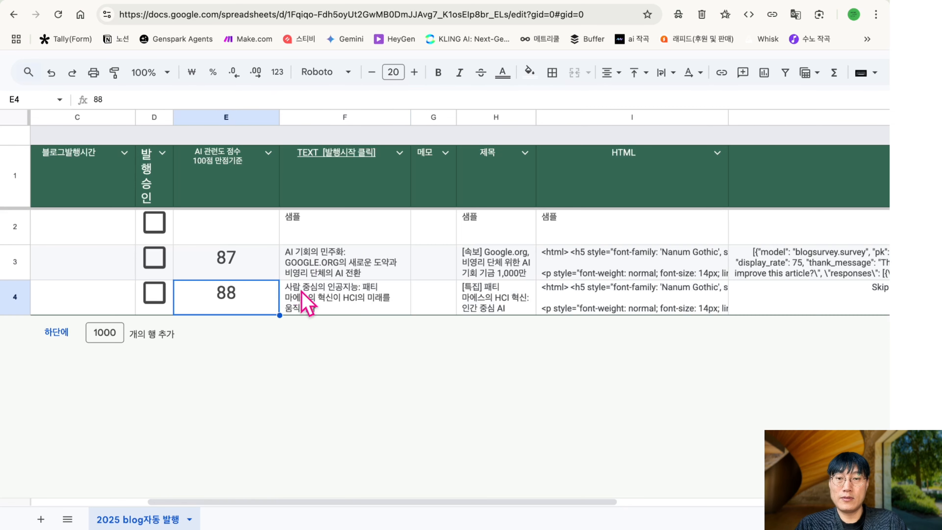
double_click(309, 297)
left_click(310, 262)
Review the 제목 titles and the HTML column content of the generated posts in rows 3 and 4
left_click(492, 267)
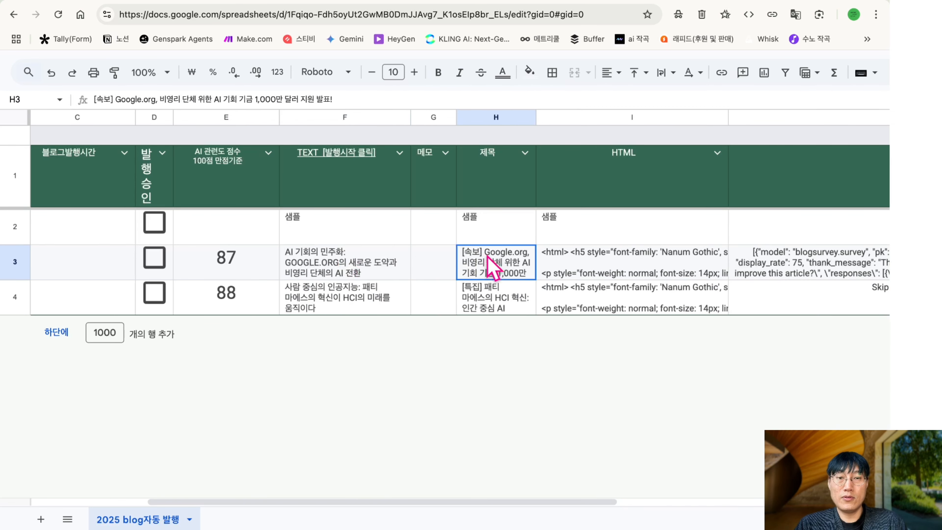
double_click(491, 265)
left_click(490, 231)
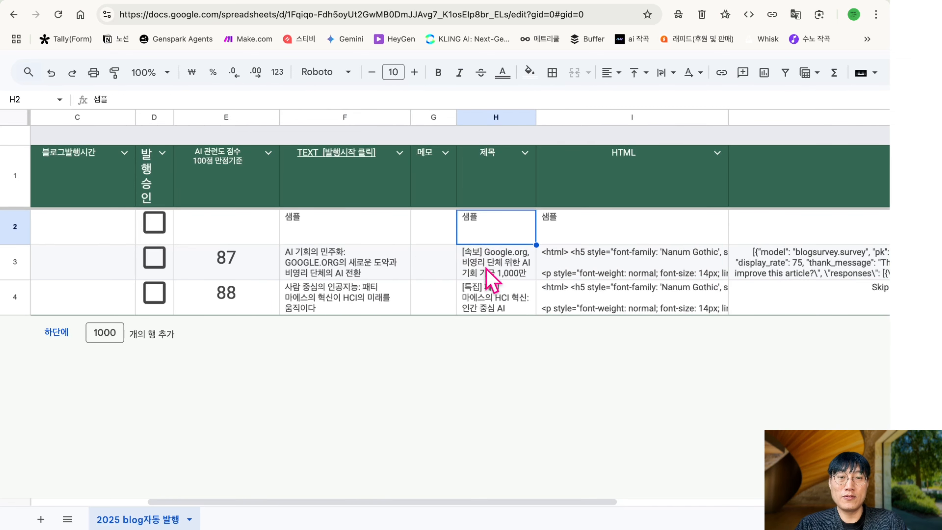
left_click(487, 298)
double_click(486, 290)
left_click(509, 235)
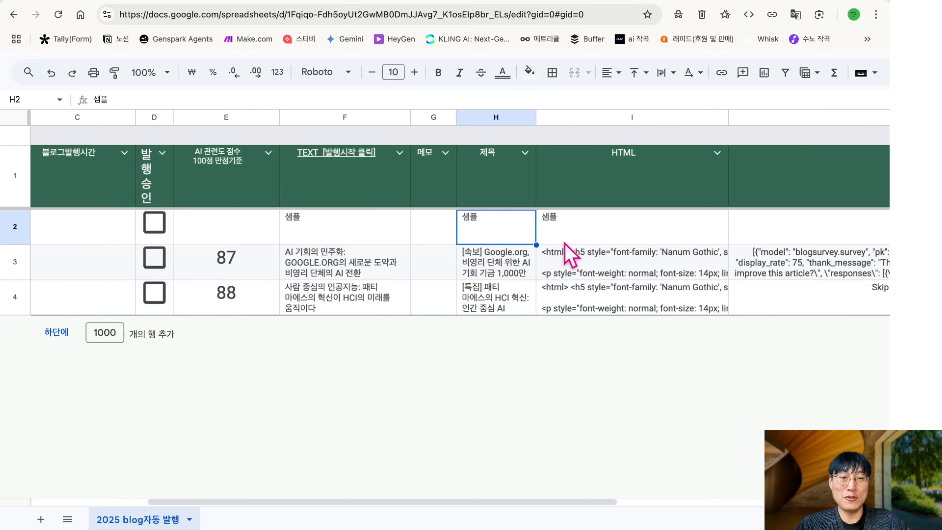
left_click(605, 266)
double_click(604, 266)
left_click(611, 236)
left_click(608, 297)
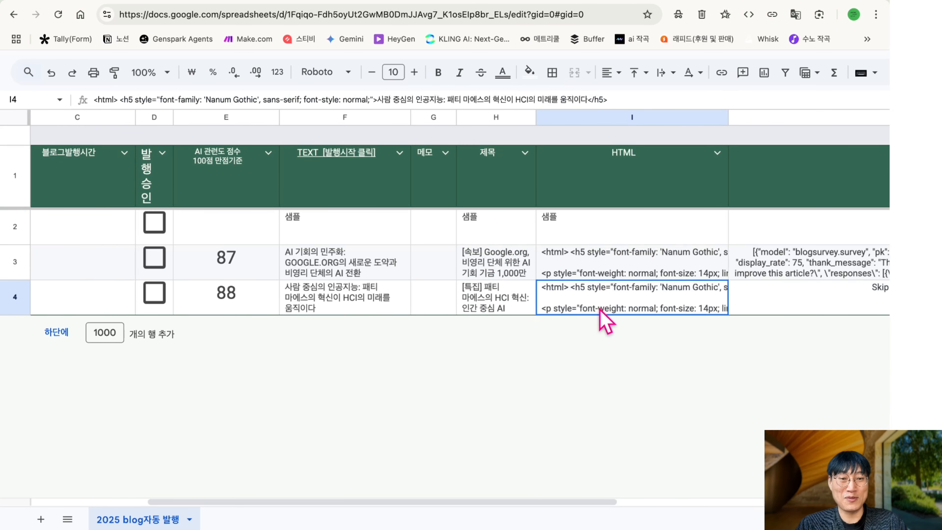
double_click(599, 307)
left_click(604, 274)
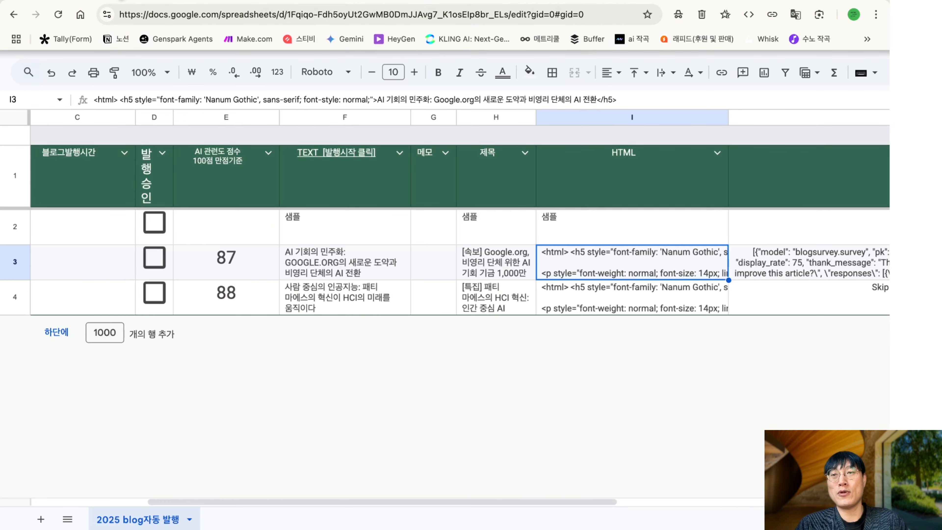
Return to the Make scenario and monitor the fourth and fifth routes, checking the results sheet for new rows in between
left_click(118, 4)
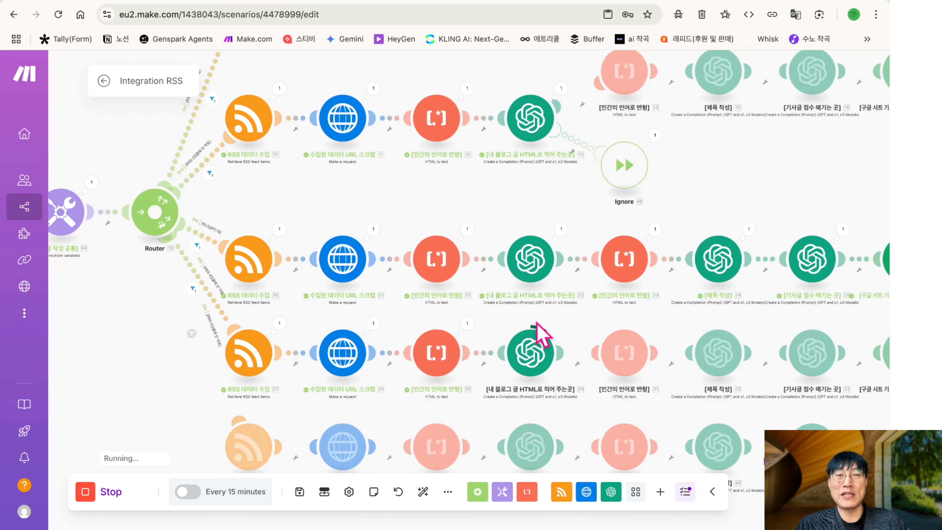
scroll(500, 148, "down", 5)
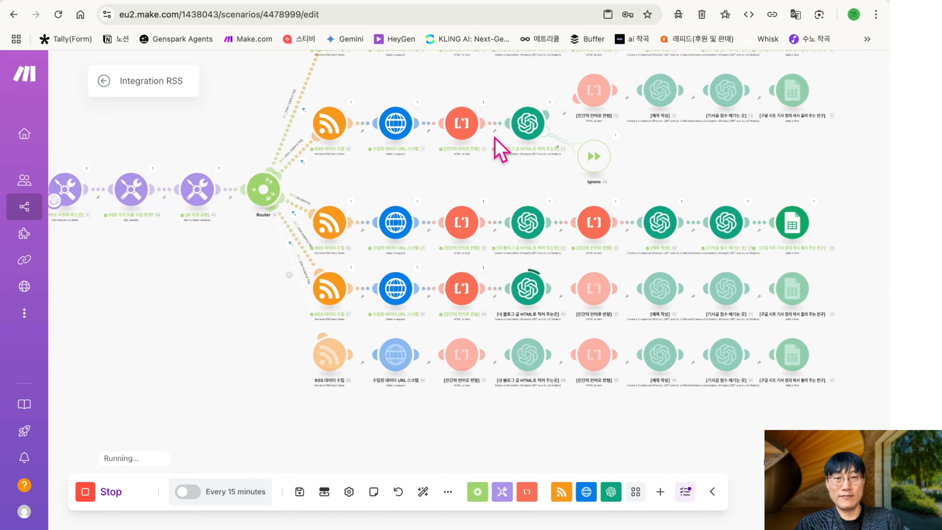
scroll(496, 164, "up", 5)
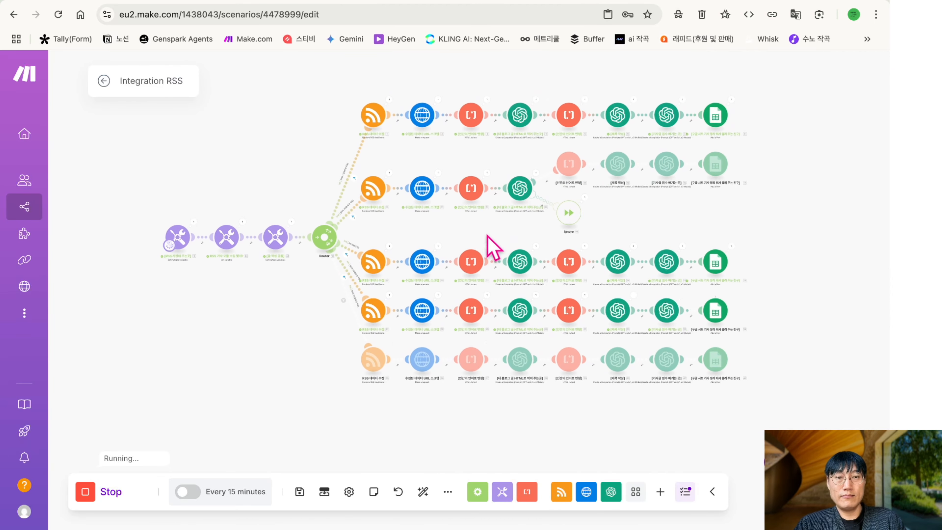
left_click(293, 2)
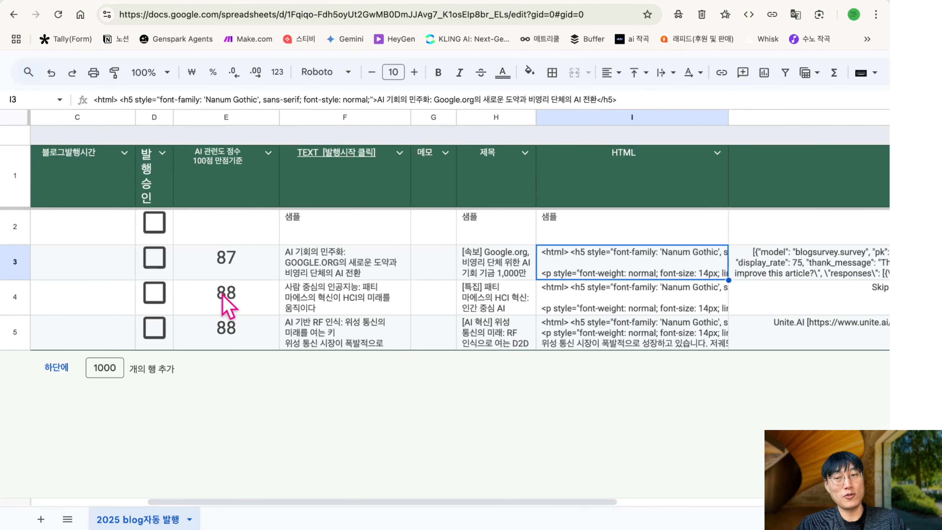
left_click(128, 2)
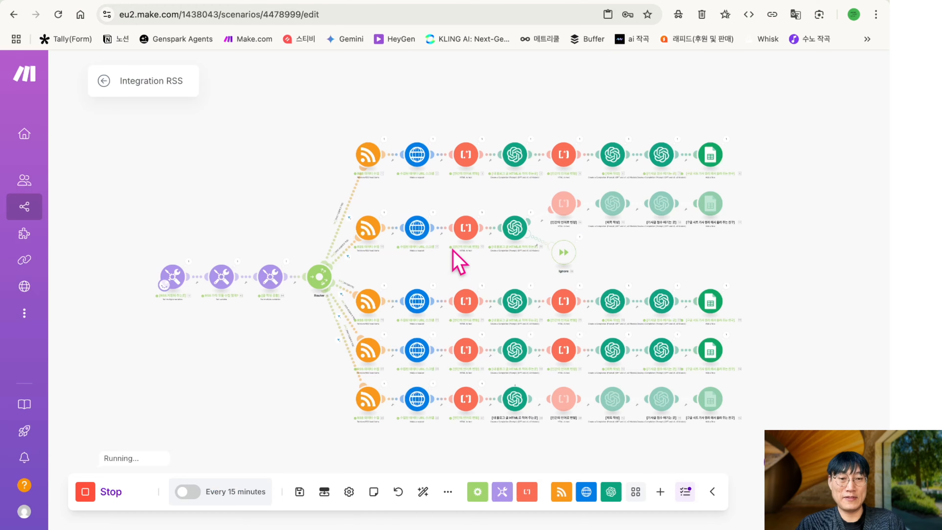
scroll(572, 386, "up", 10)
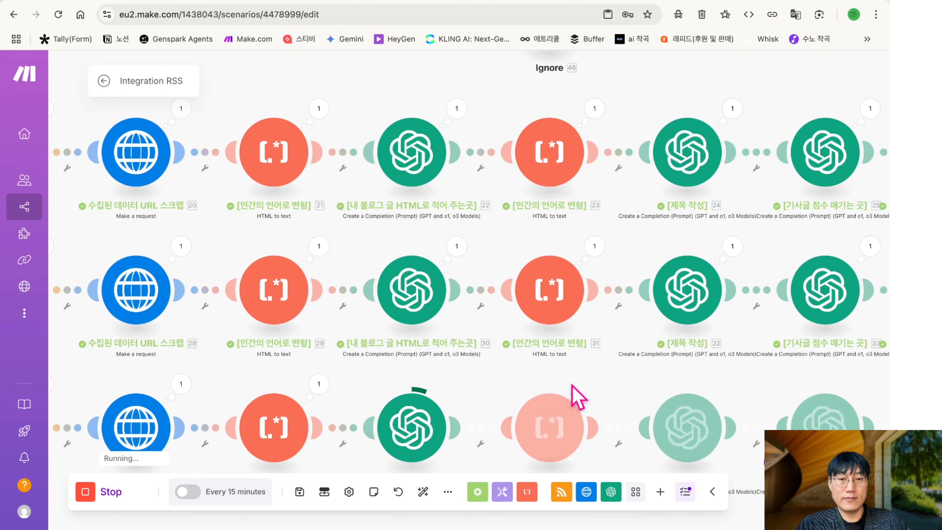
scroll(572, 386, "down", 5)
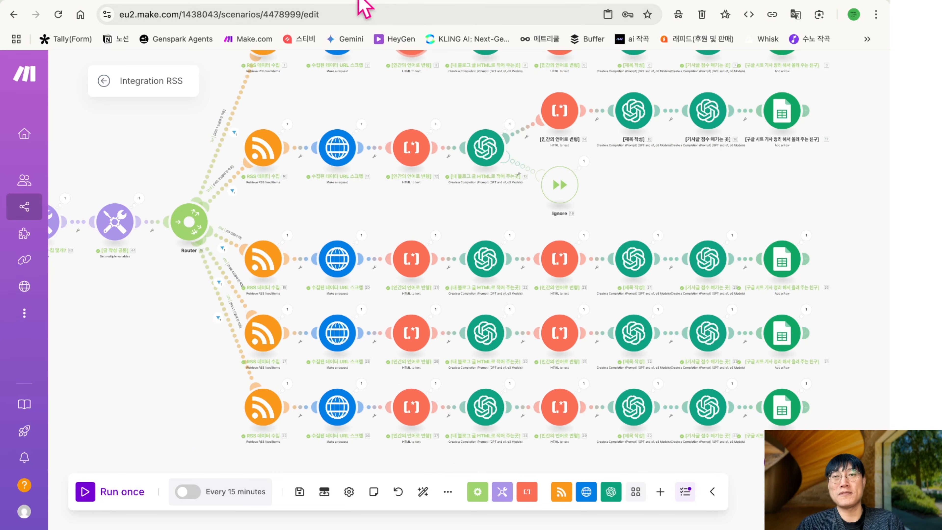
In the second route's blog-HTML OpenAI module, replace message 3's 11. Data with 12. Text from the HTML to text module and save
right_click(561, 184)
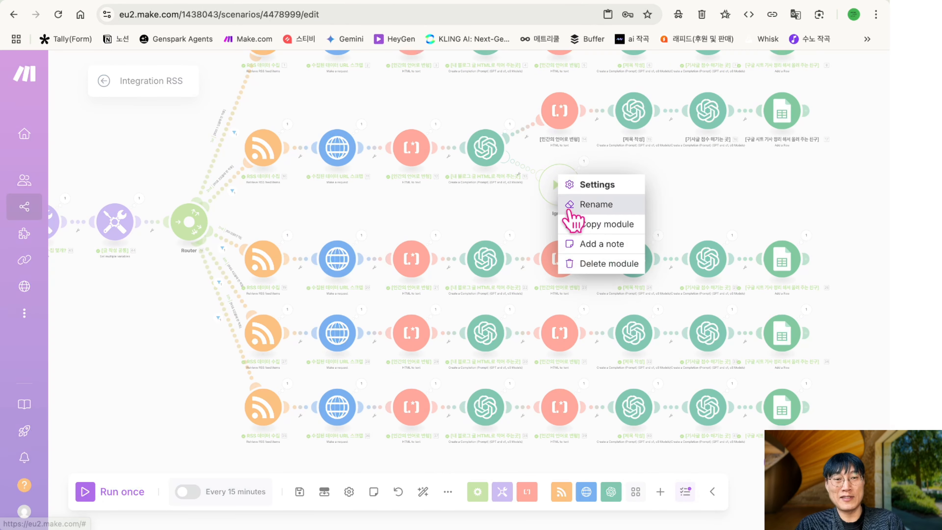
left_click(524, 236)
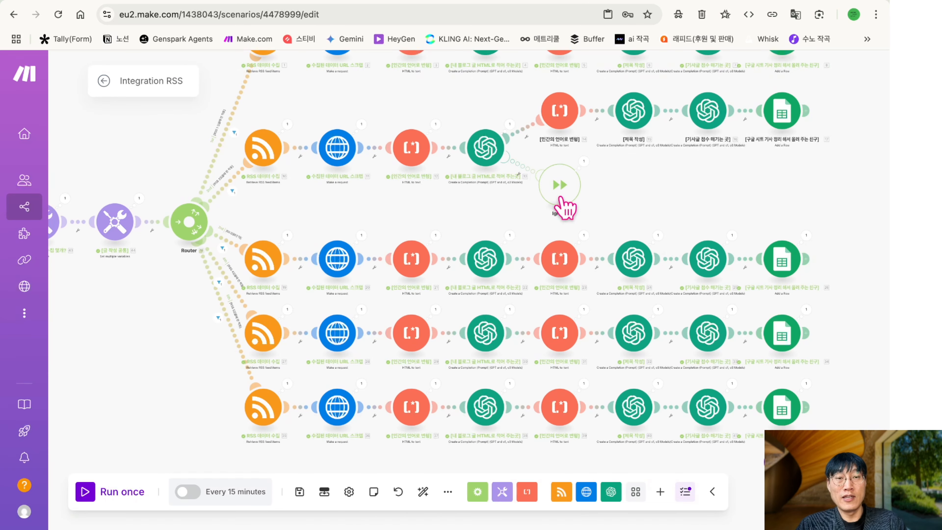
left_click(488, 147)
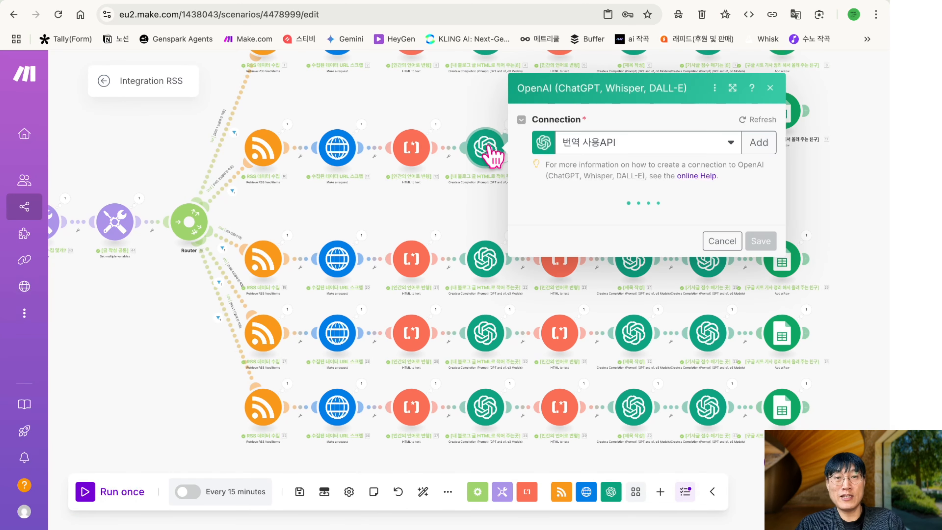
left_click(621, 264)
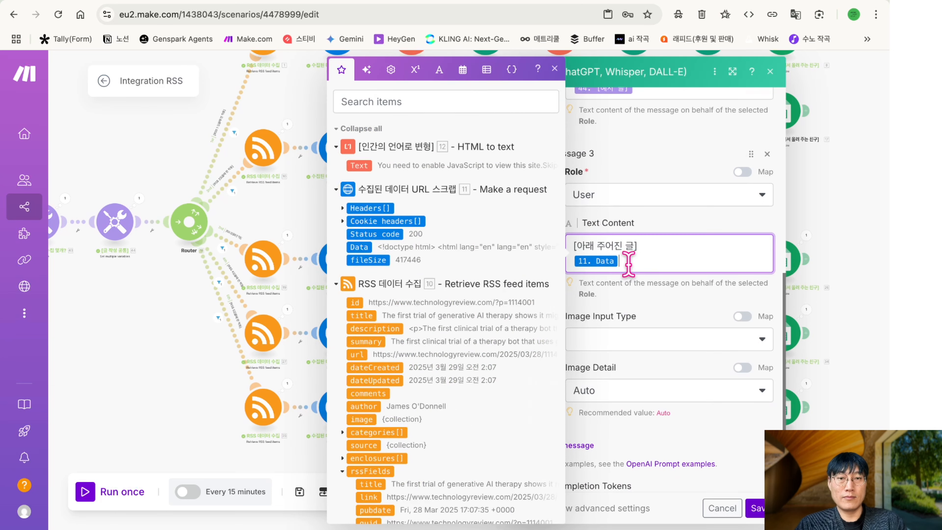
left_click(355, 164)
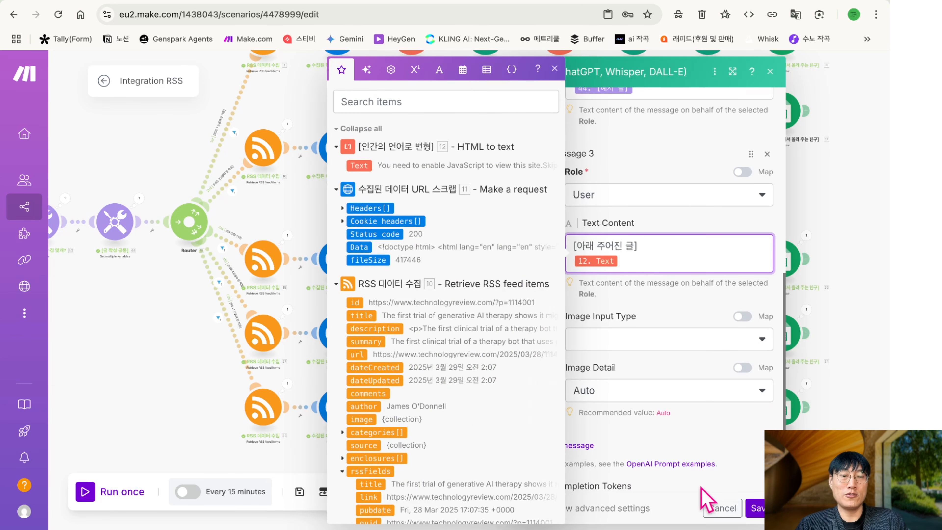
left_click(765, 508)
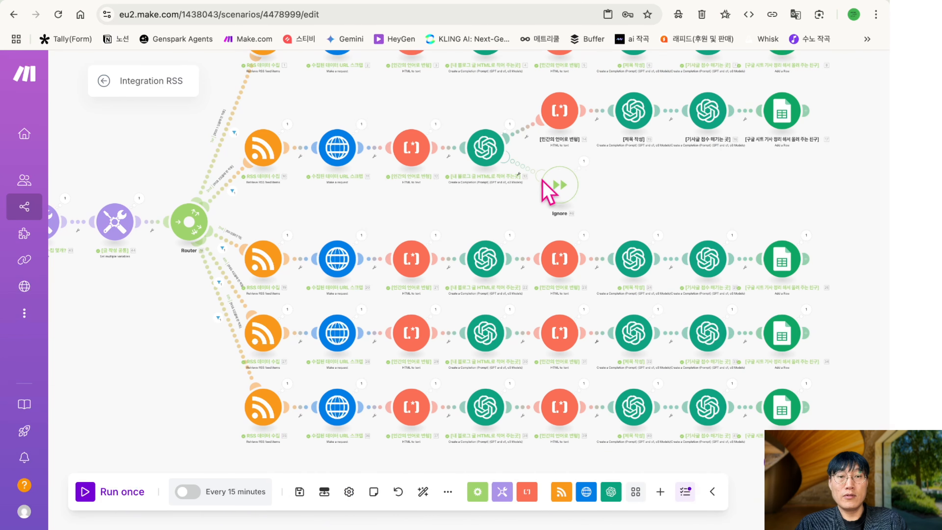
Save the scenario and add an Ignore error handler to the first route's blog-HTML OpenAI module
scroll(486, 152, "down", 3)
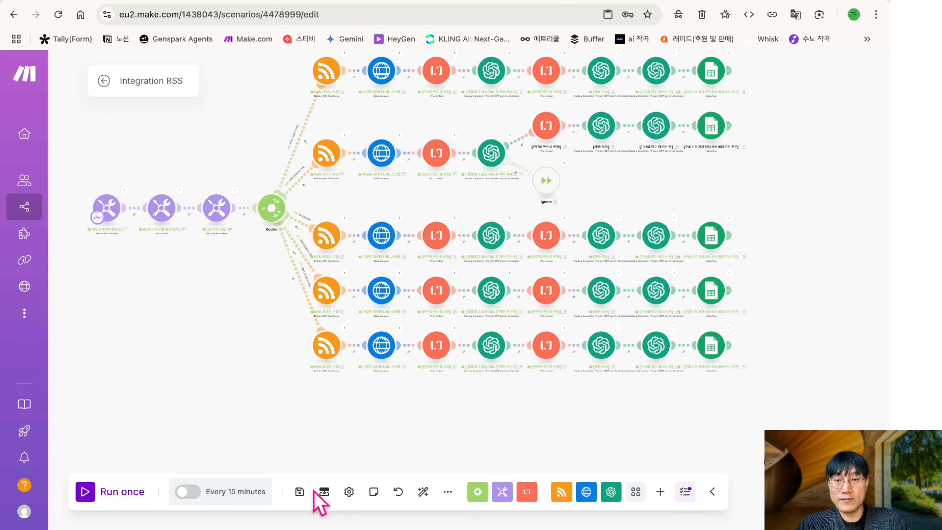
right_click(496, 81)
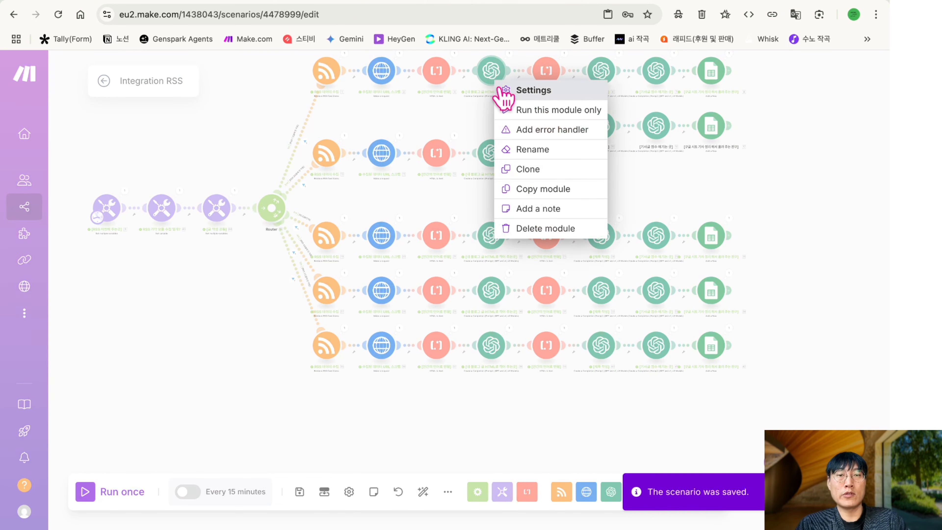
left_click(557, 136)
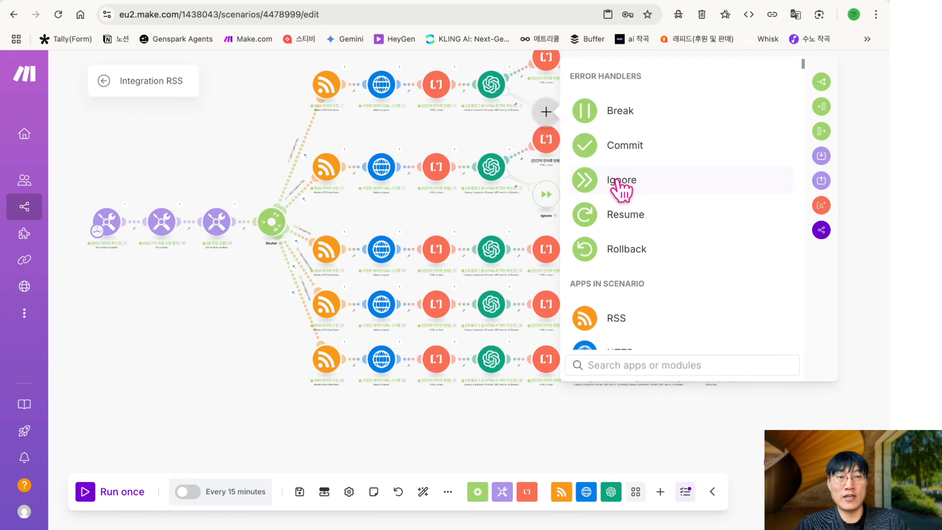
left_click(629, 199)
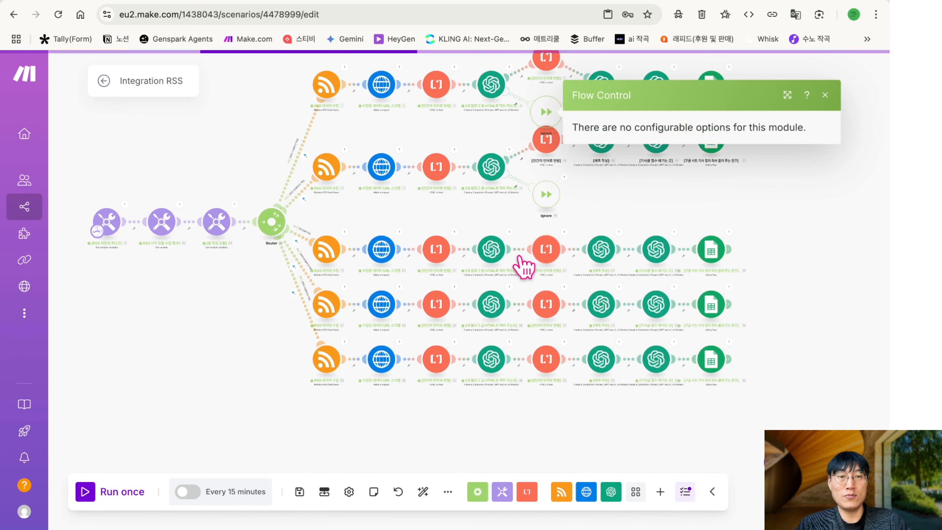
Add an Ignore error handler to the third route's blog-HTML OpenAI module
left_click(499, 257)
left_click(490, 256)
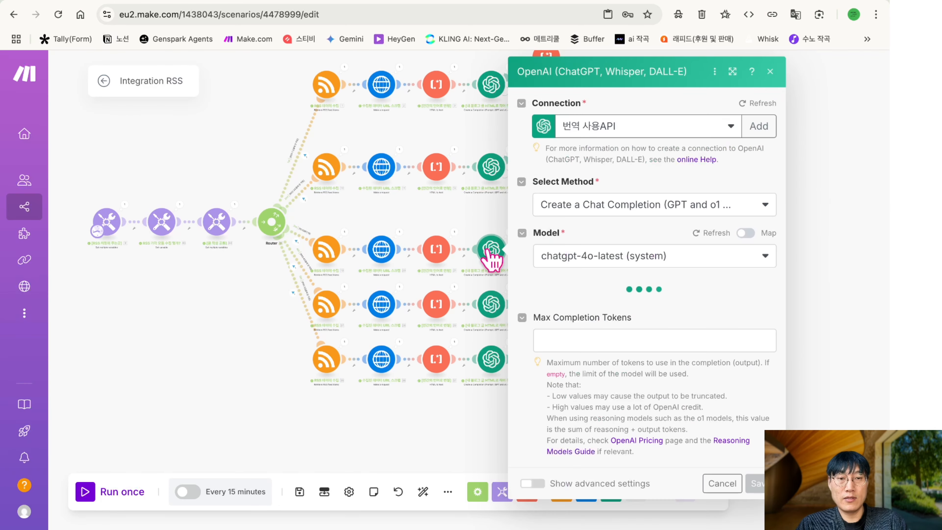
left_click(770, 71)
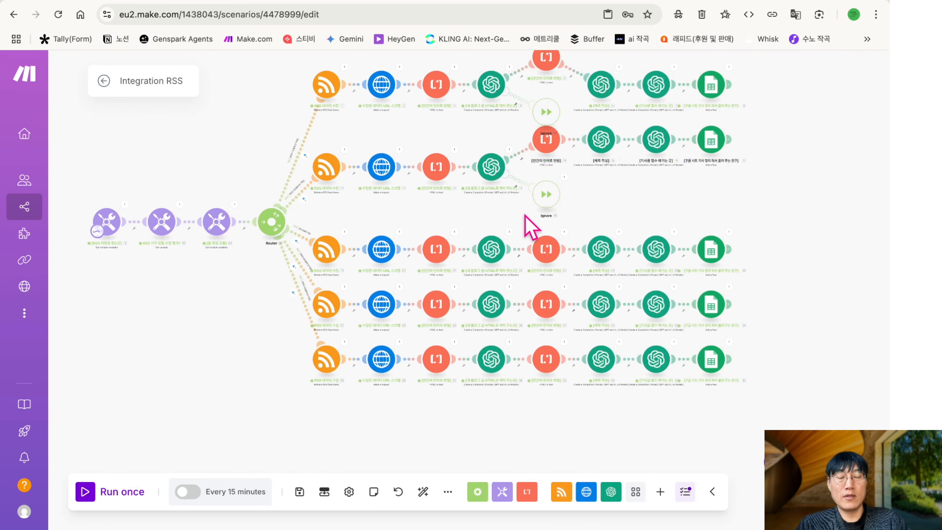
right_click(494, 261)
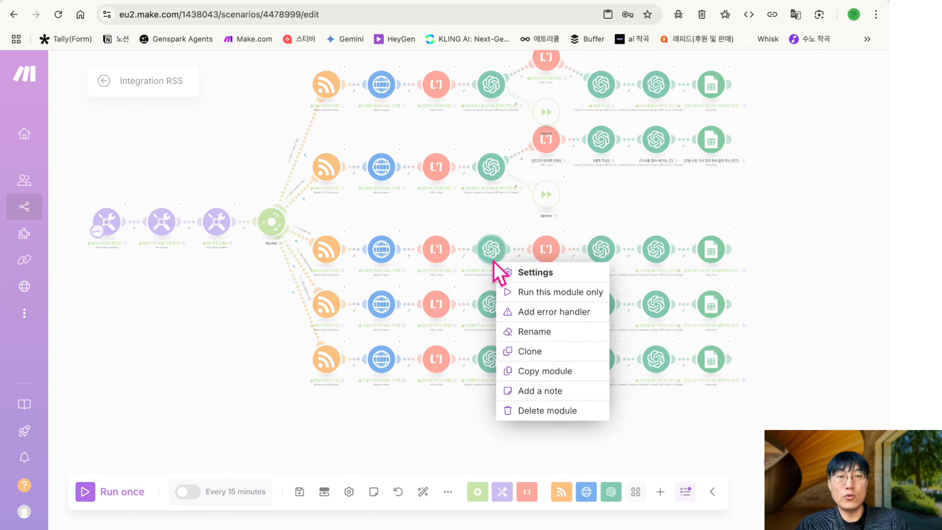
left_click(555, 311)
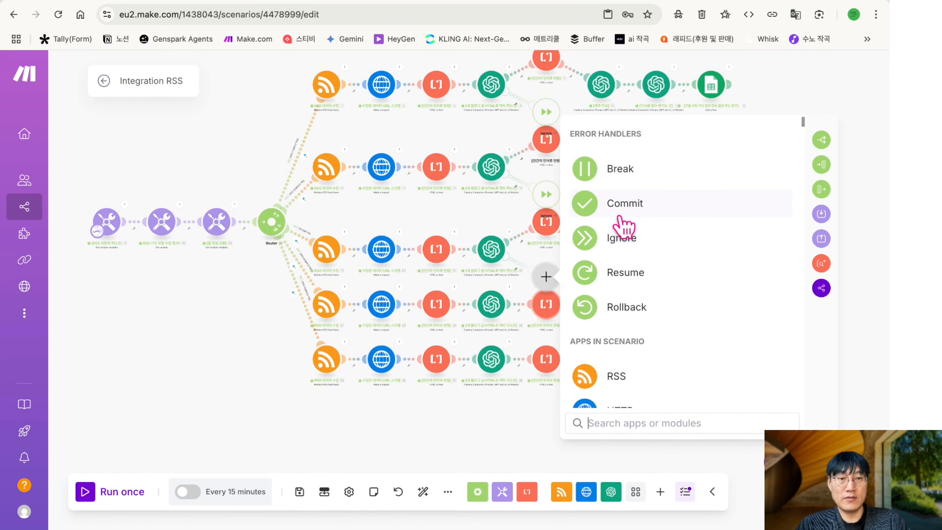
left_click(621, 236)
Add an Ignore error handler to the fourth route's blog-HTML OpenAI module
left_click(501, 302)
right_click(501, 302)
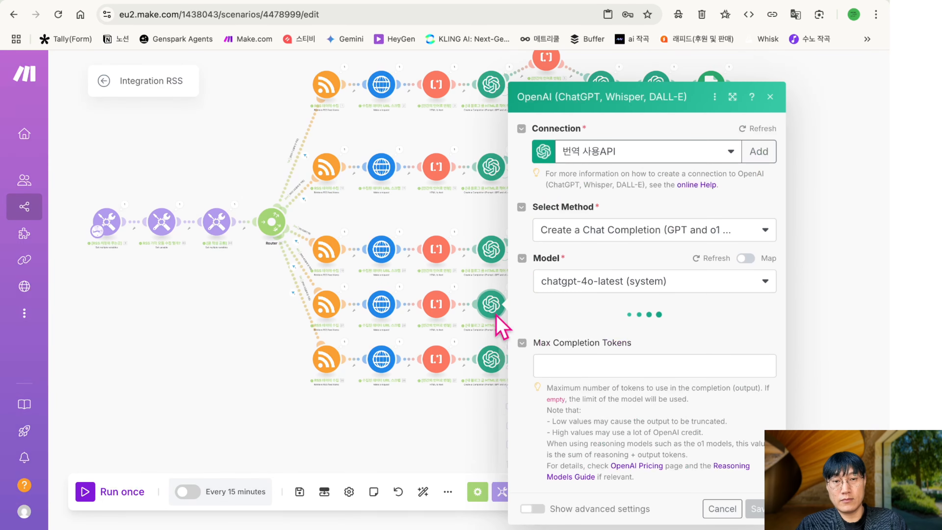
left_click(770, 97)
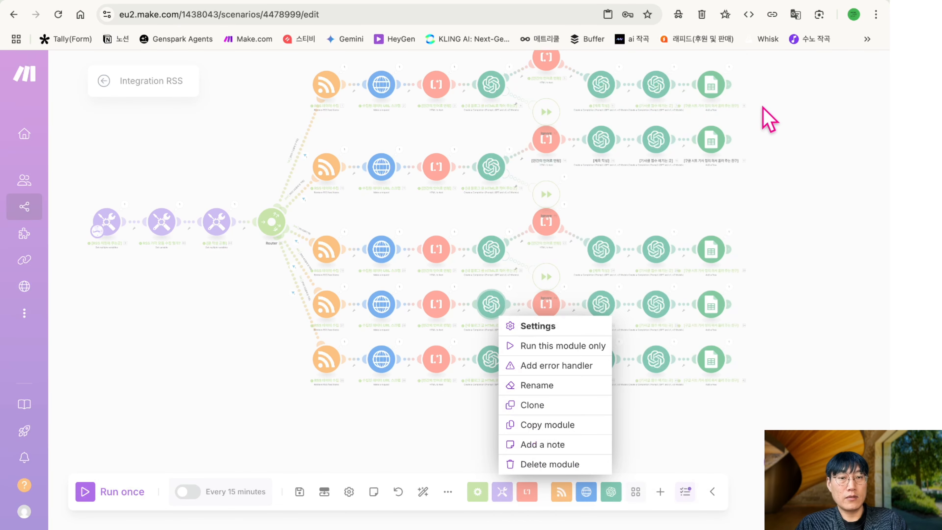
left_click(527, 365)
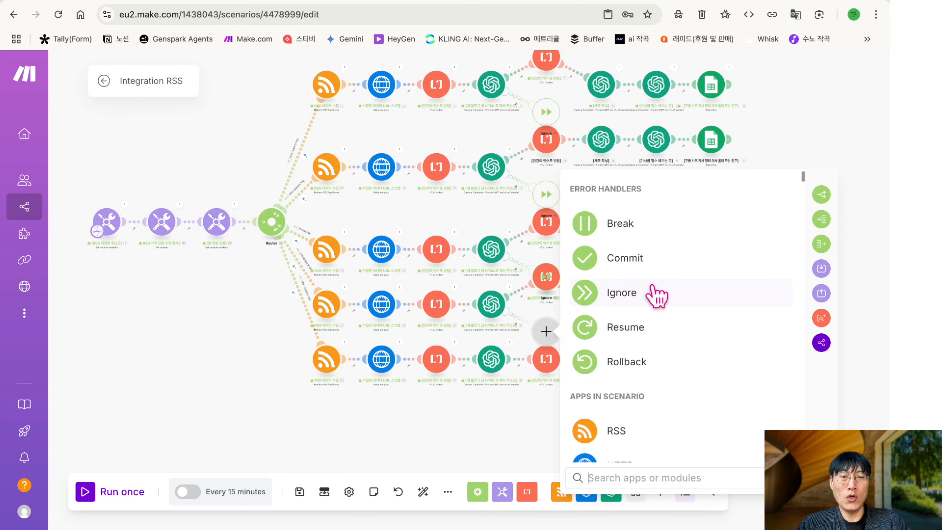
left_click(627, 292)
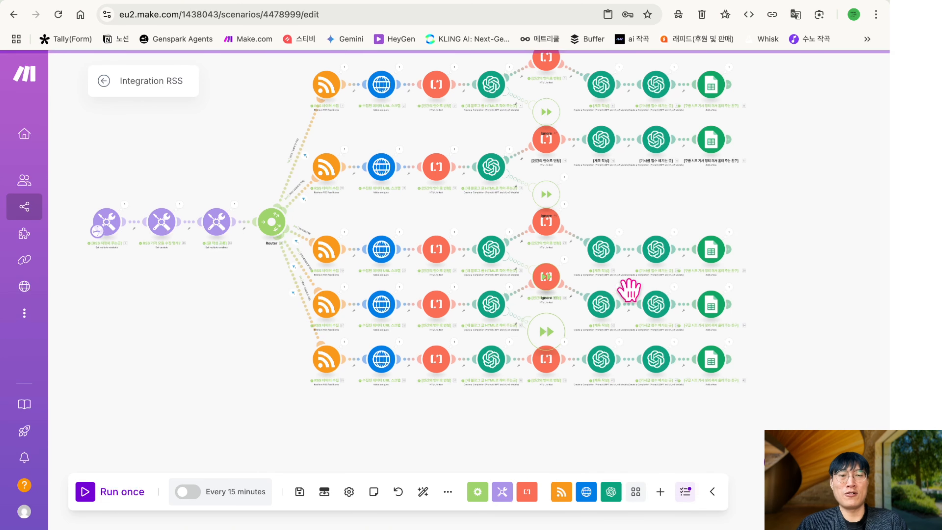
Add an Ignore error handler to the fifth route's blog-HTML OpenAI module
left_click(491, 365)
right_click(492, 366)
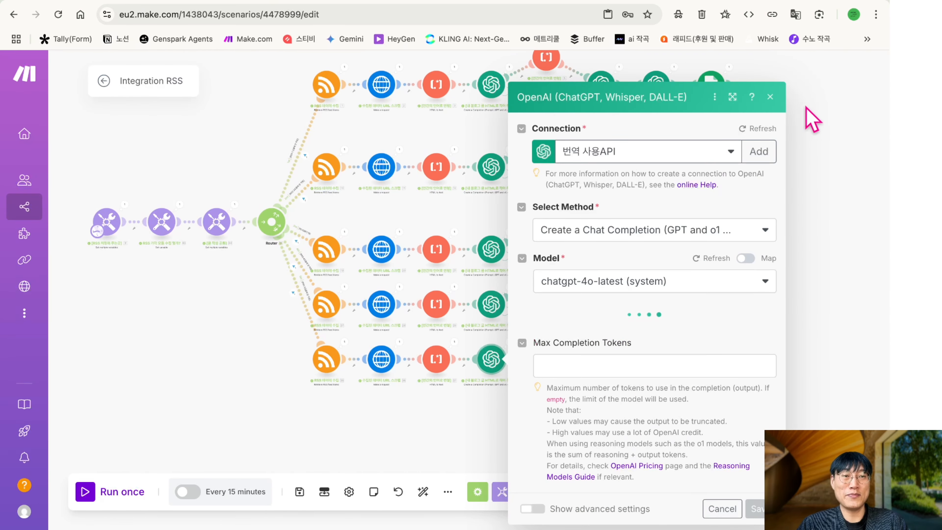
left_click(770, 97)
right_click(500, 356)
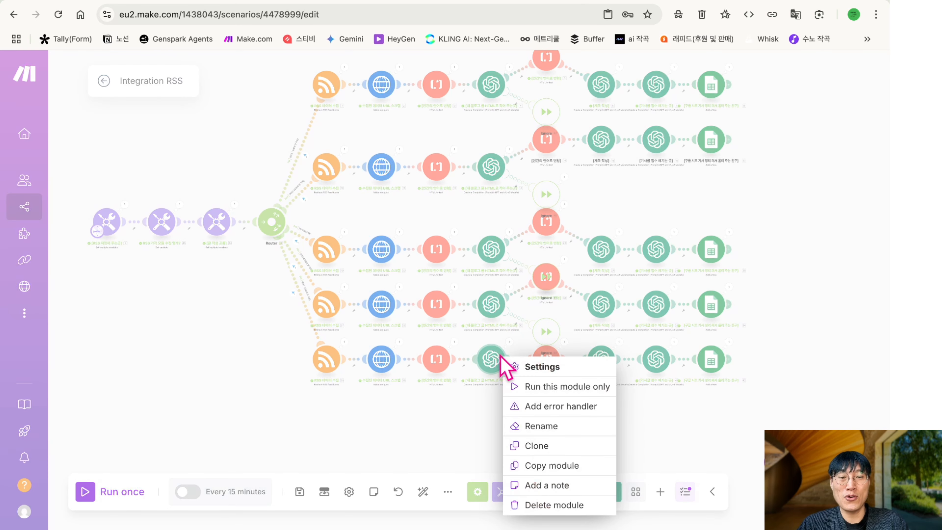
left_click(540, 407)
left_click(624, 320)
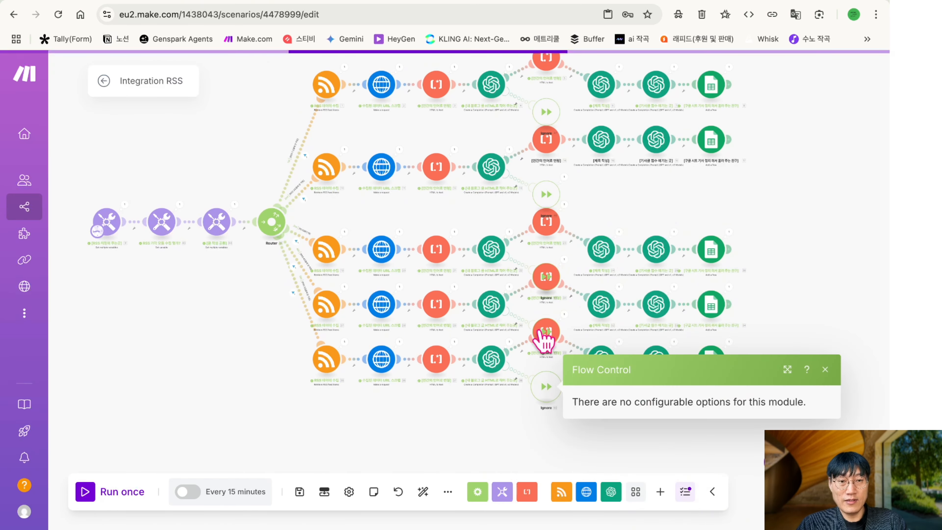
Auto-align all modules of the five routes and save the scenario
left_click(423, 491)
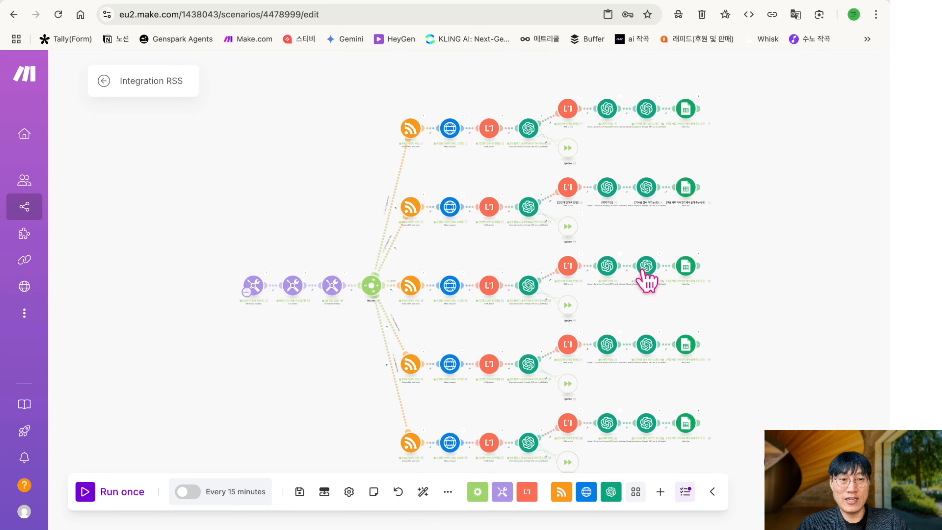
scroll(757, 207, "down", 2)
scroll(757, 196, "up", 3)
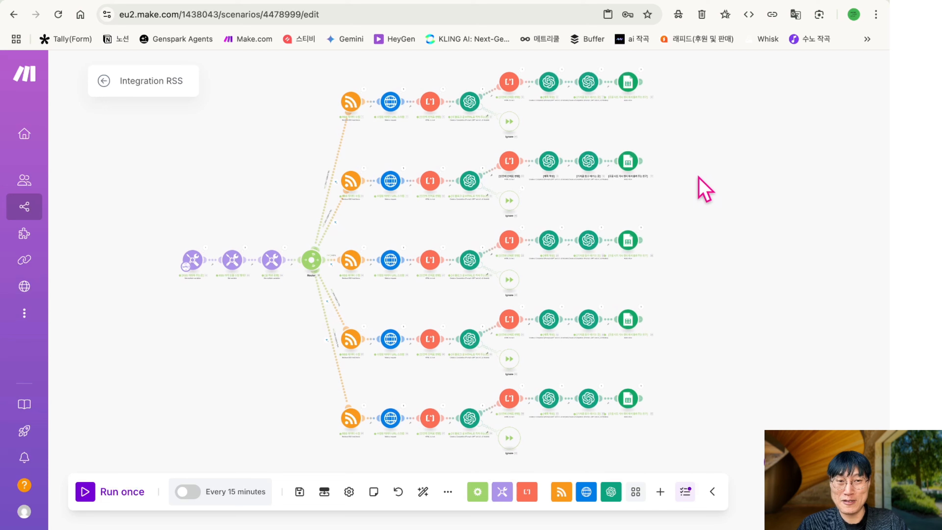
left_click(299, 492)
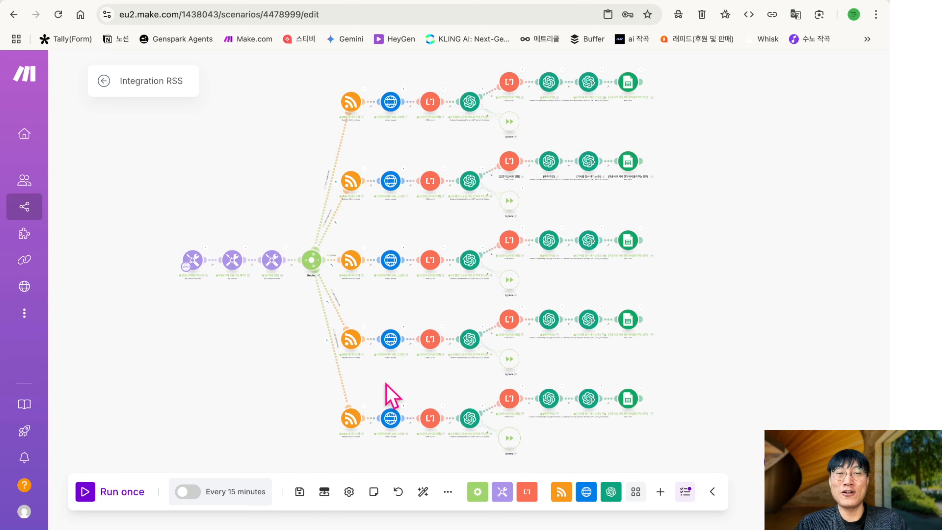
Set the value of the variable for how many RSS items each RSS module fetches to 2 and save the module
left_click(234, 262)
left_click(301, 293)
type("2")
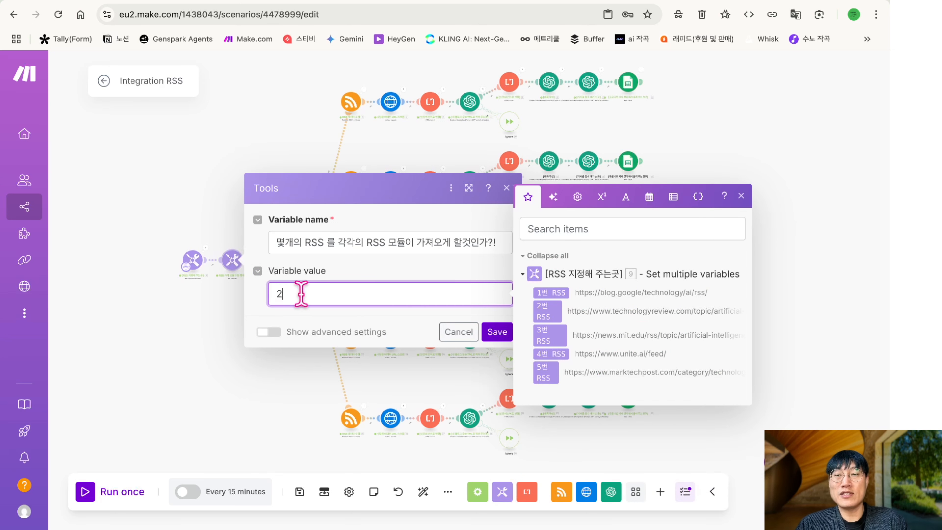
left_click(313, 273)
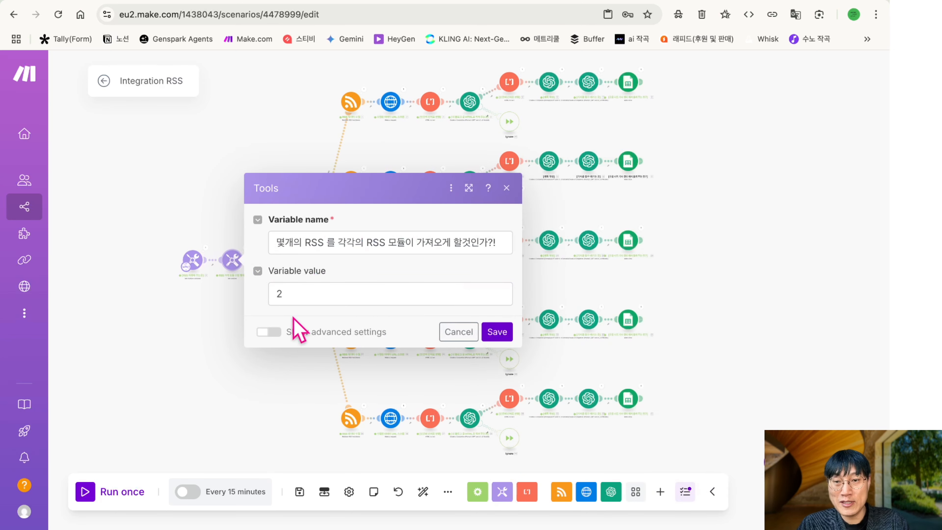
left_click(295, 293)
left_click(406, 321)
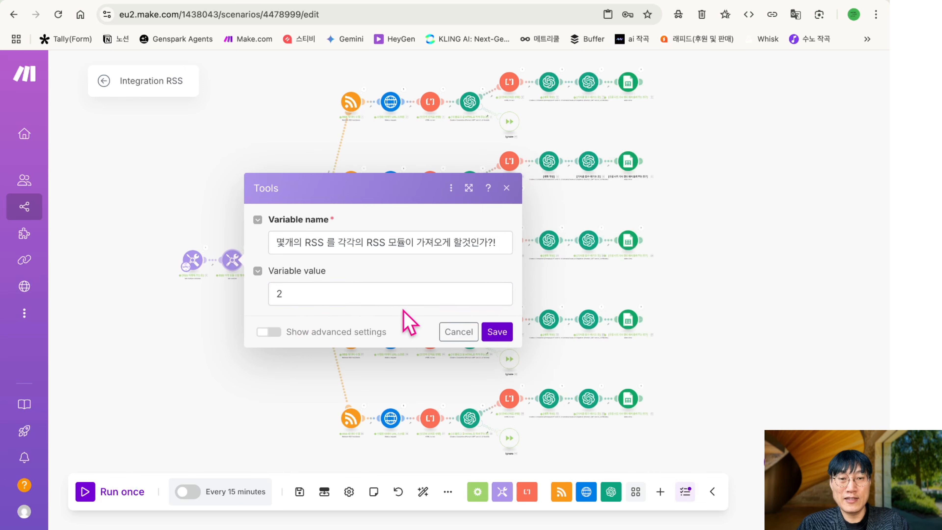
left_click(498, 332)
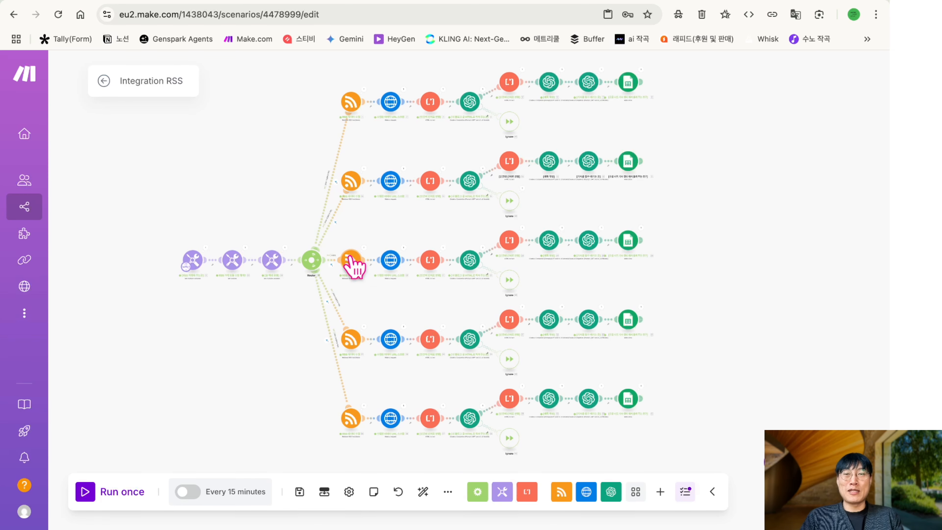
Reopen the RSS item-count variable module before the router and check its variable value
left_click(273, 262)
left_click(232, 262)
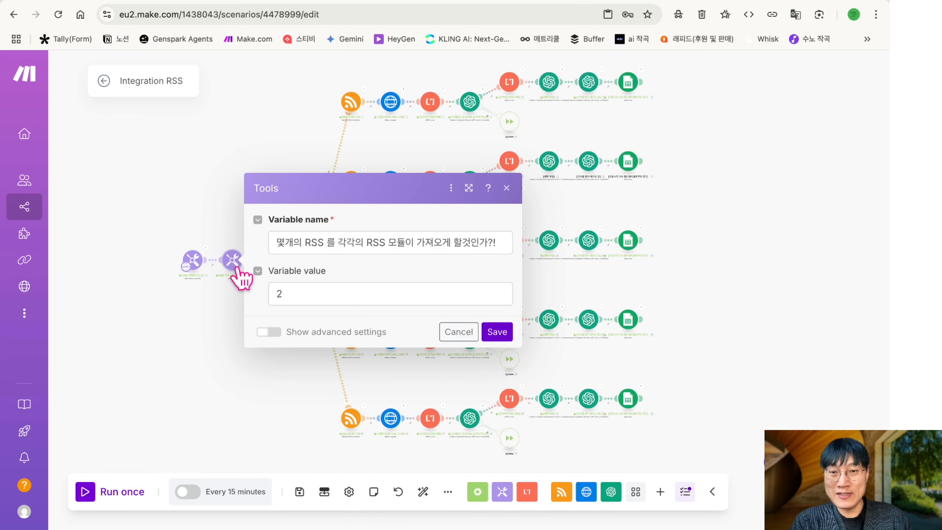
left_click(507, 187)
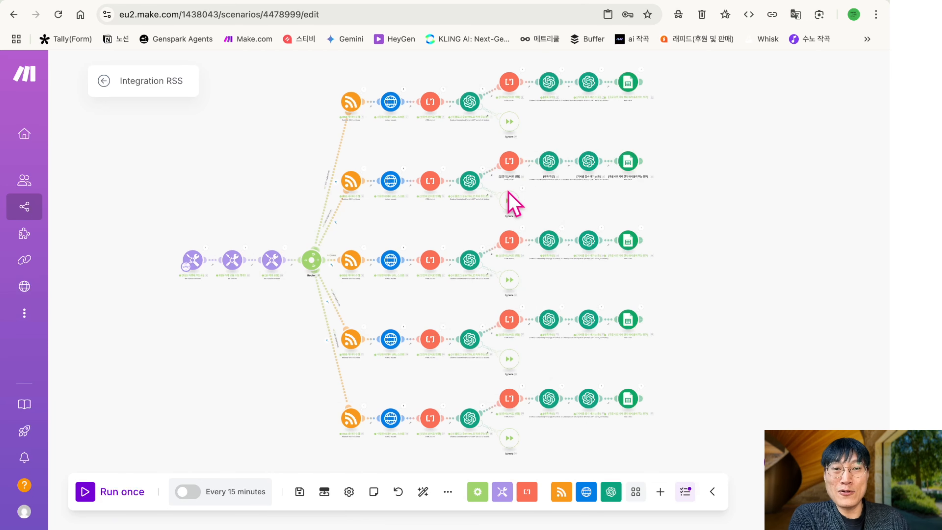
left_click(233, 260)
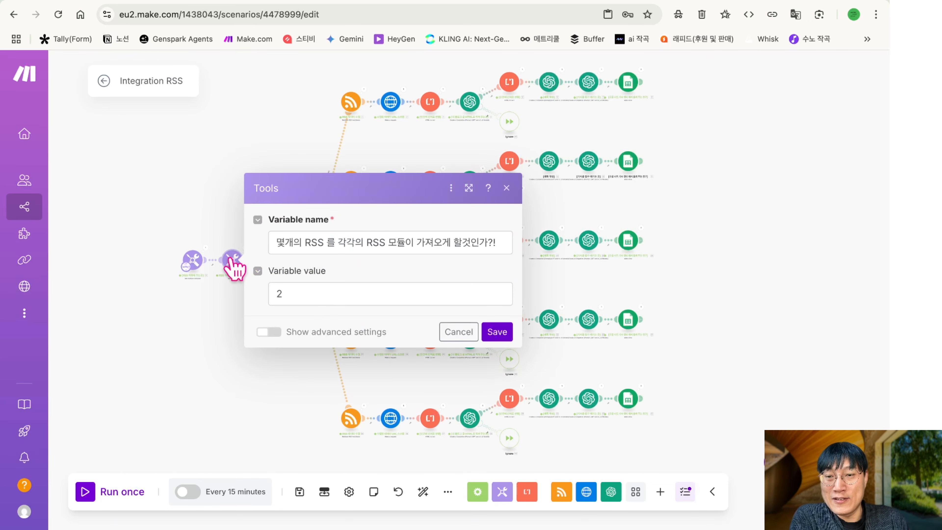
left_click(497, 334)
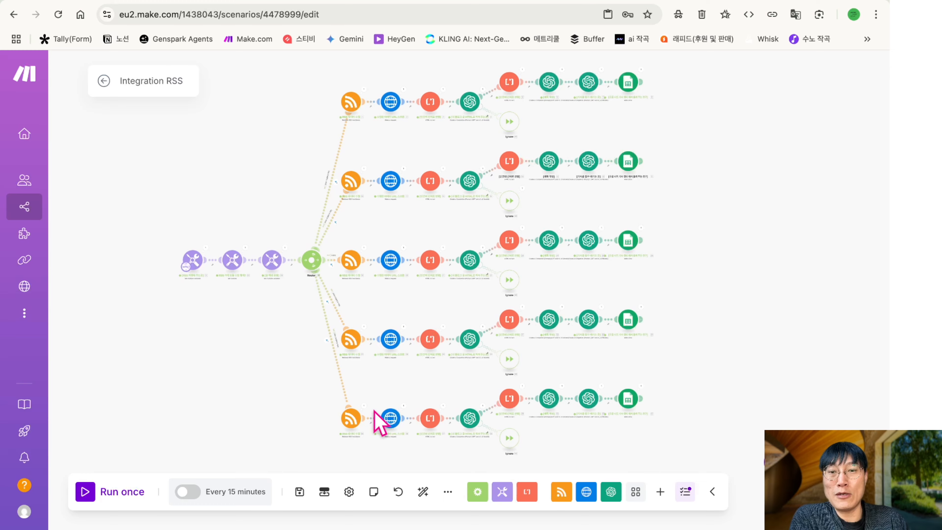
Check the existing rows in the results sheet, then return to the Make scenario and run it once
left_click(362, 10)
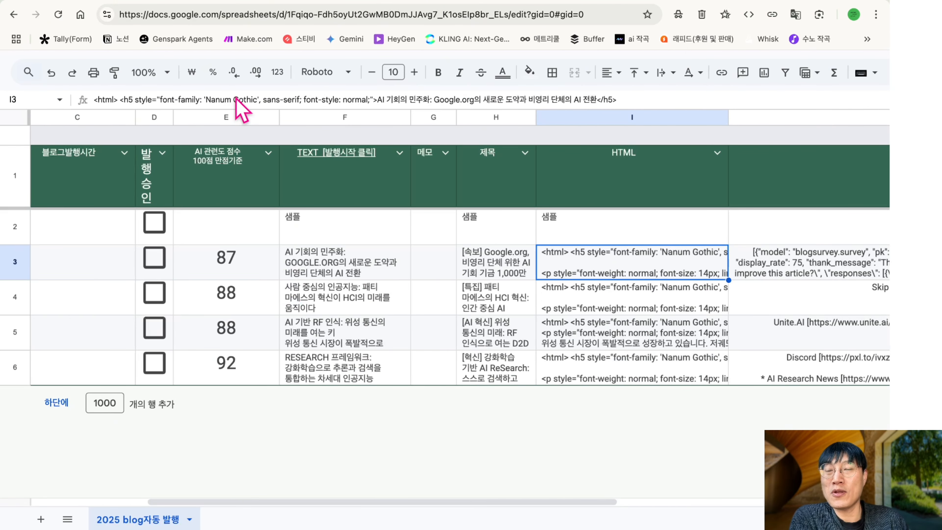
left_click(126, 1)
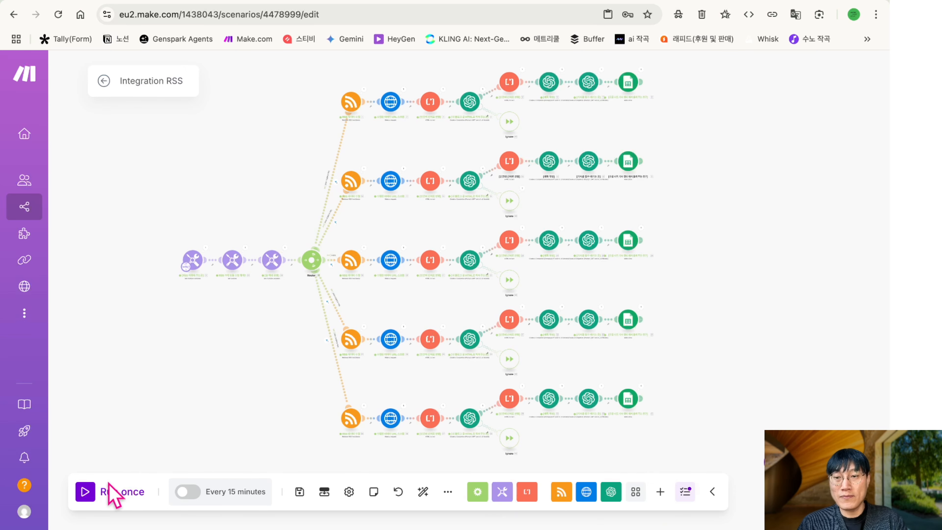
left_click(96, 494)
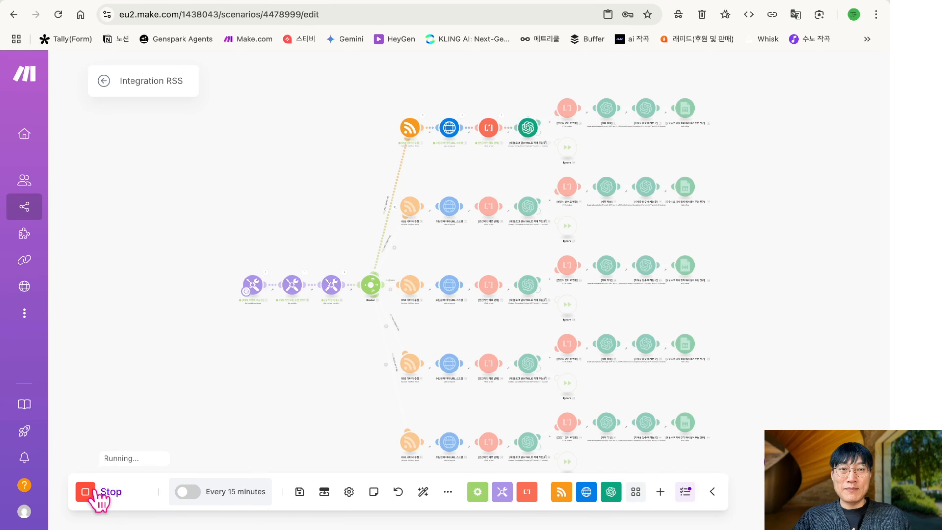
Follow the running scenario's progress through the first, second and third routes
scroll(547, 273, "down", 3)
scroll(546, 276, "up", 5)
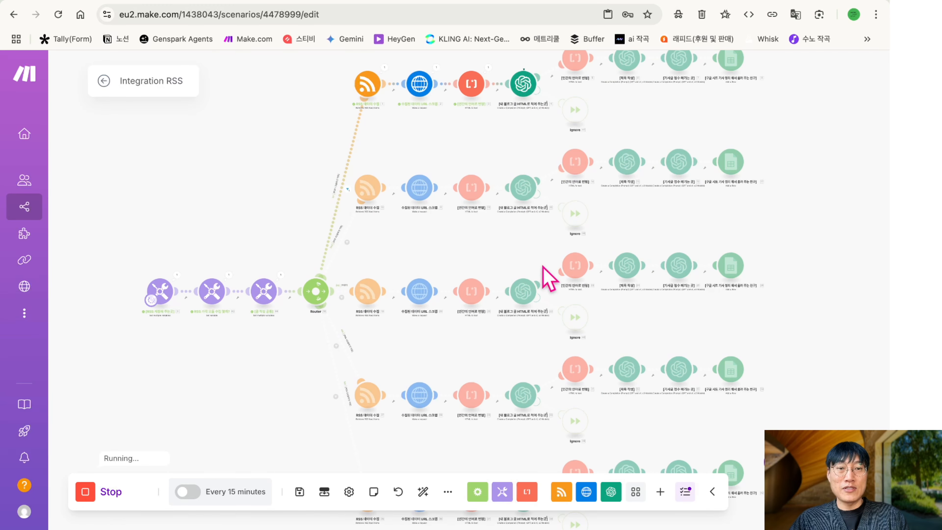
scroll(631, 214, "up", 5)
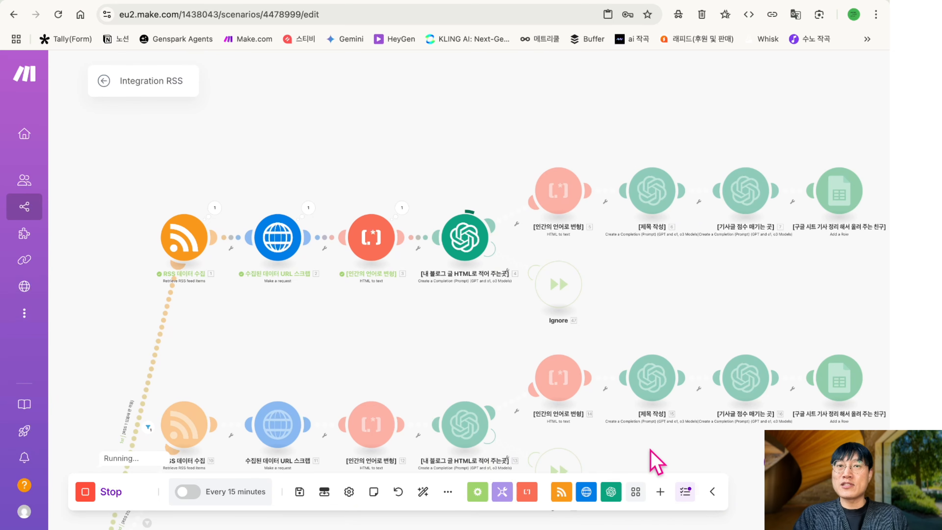
left_click_drag(698, 322, 620, 316)
left_click(386, 5)
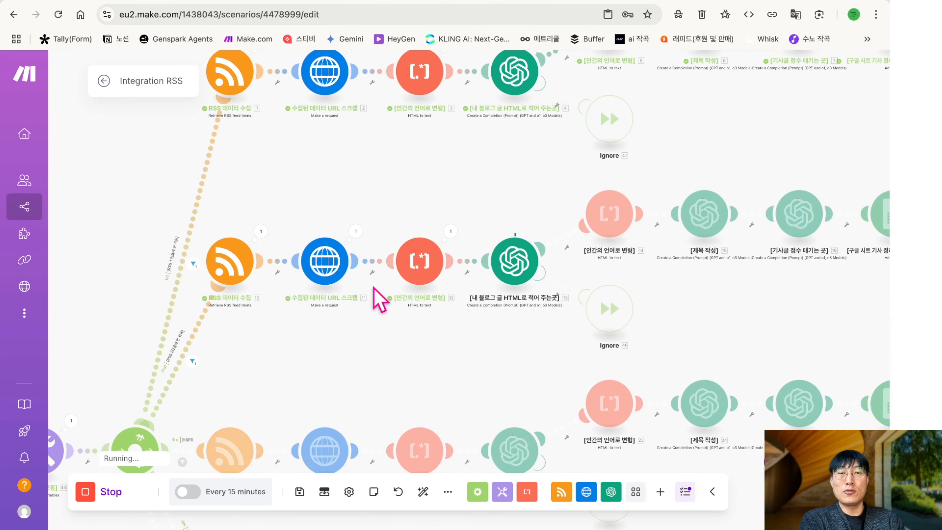
scroll(476, 353, "down", 5)
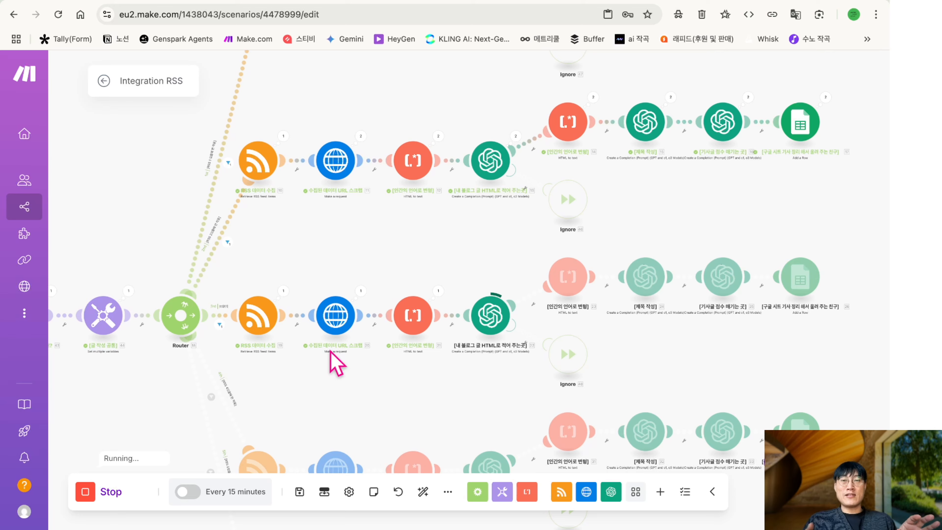
Switch to the results sheet and review the newly added blog-post rows
left_click(367, 1)
scroll(301, 340, "down", 1)
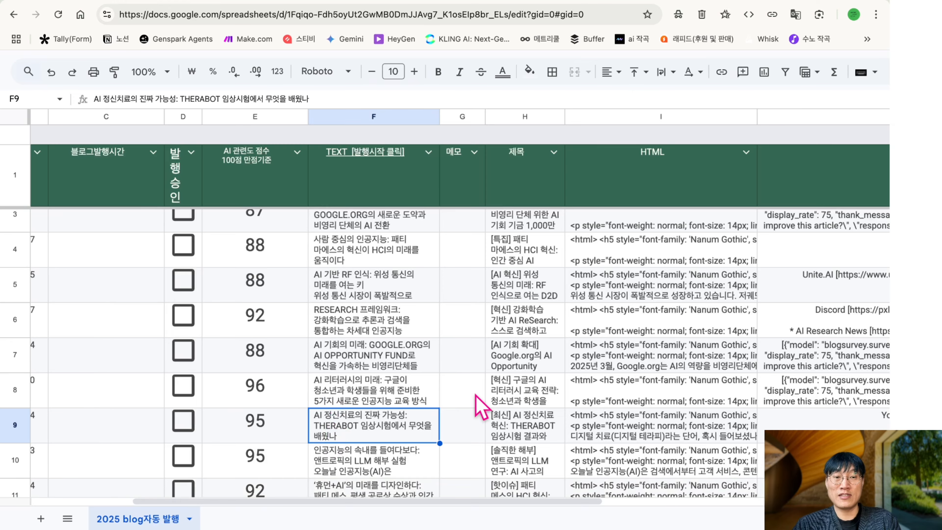
scroll(480, 408, "down", 2)
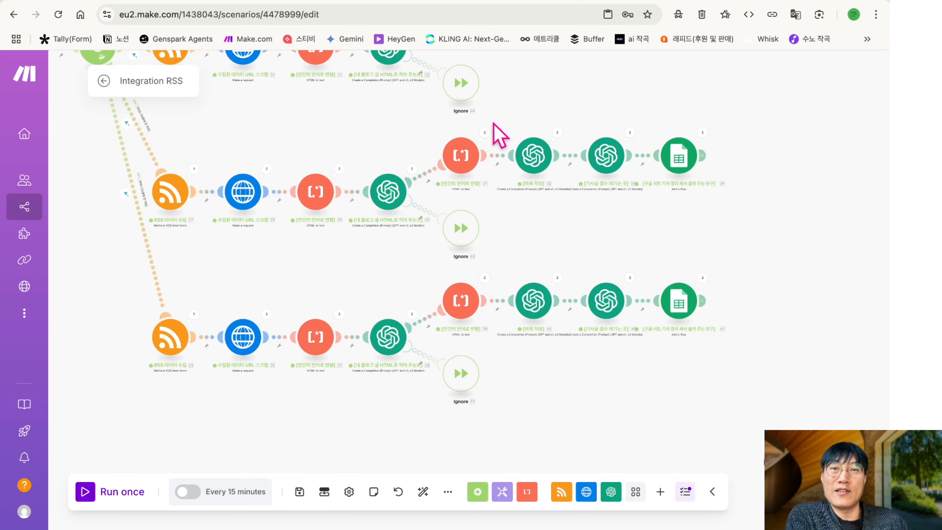
Switch to the results sheet and check the generated blog-post rows from the first entry onward
left_click(362, 1)
scroll(463, 318, "up", 10)
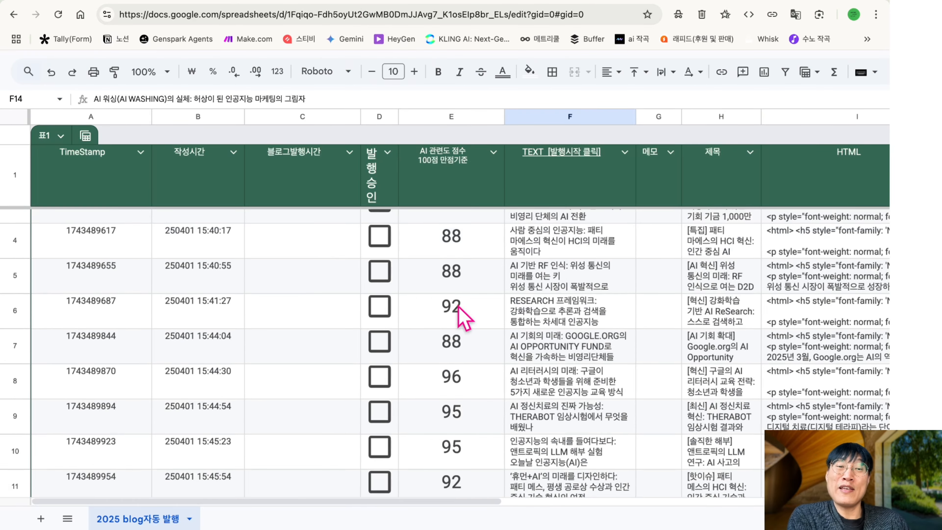
scroll(463, 317, "right", 3)
scroll(464, 318, "left", 3)
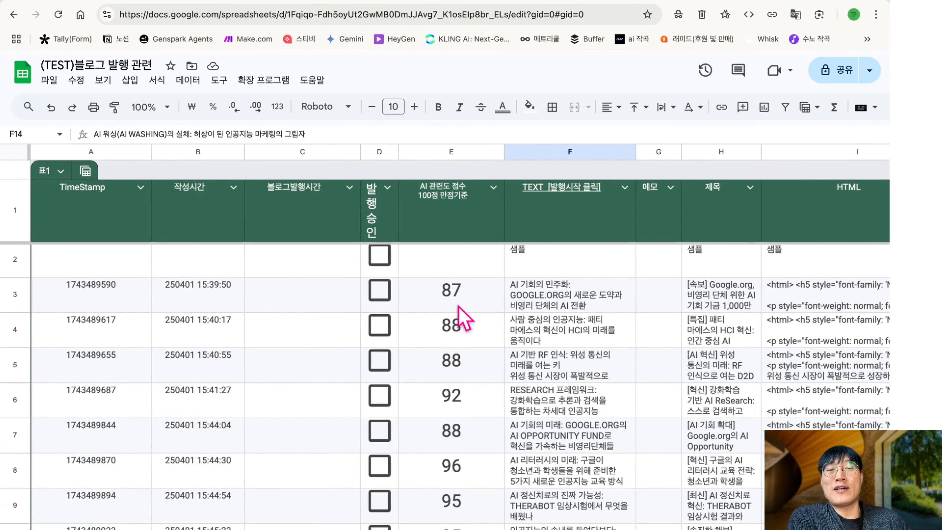
Return to the Make scenario and schedule it by days of the week, selecting every day except Sunday
left_click(105, 2)
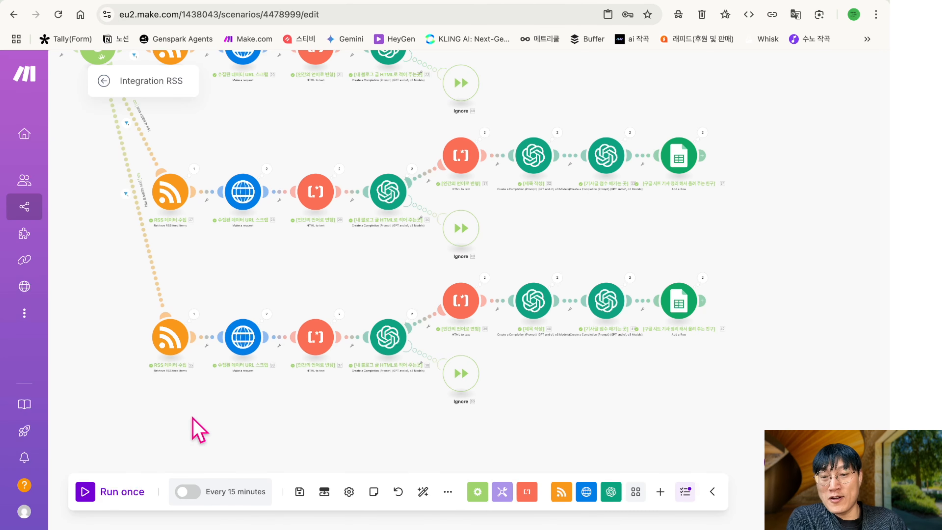
left_click(233, 495)
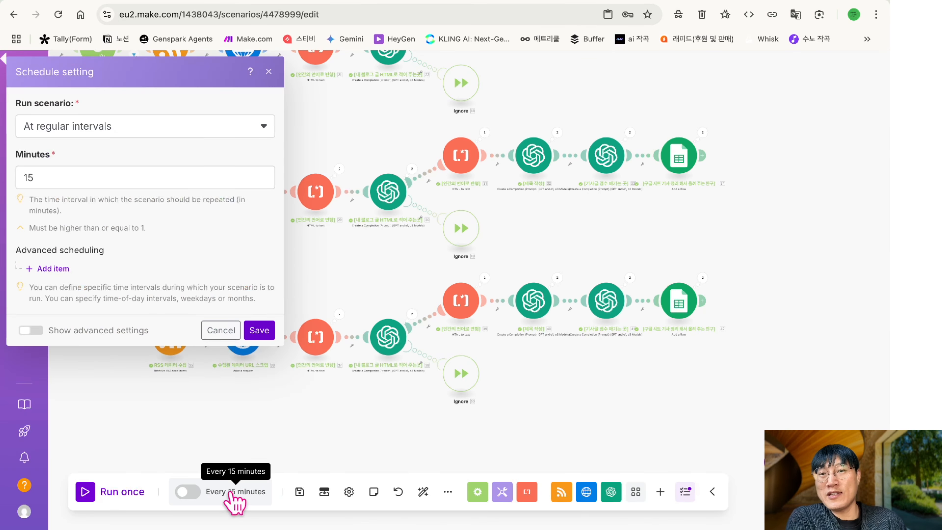
left_click(163, 128)
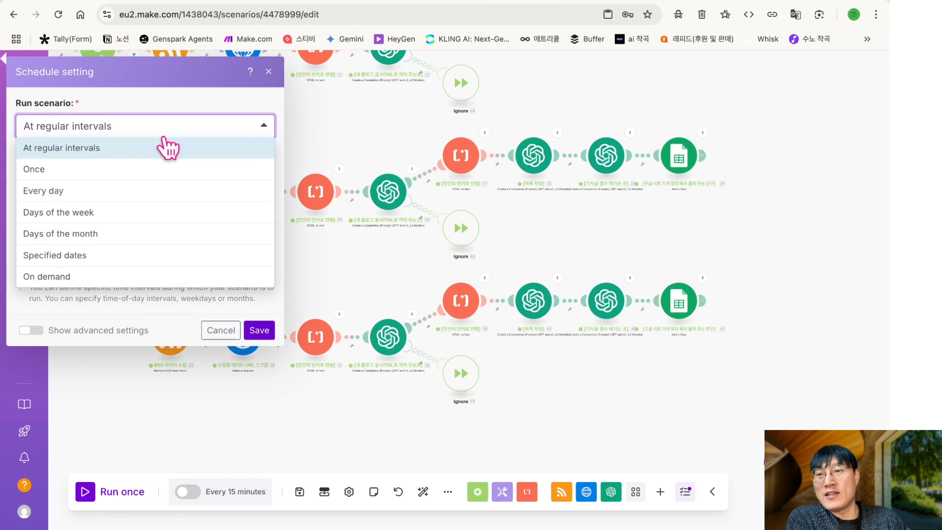
left_click(105, 190)
left_click(133, 132)
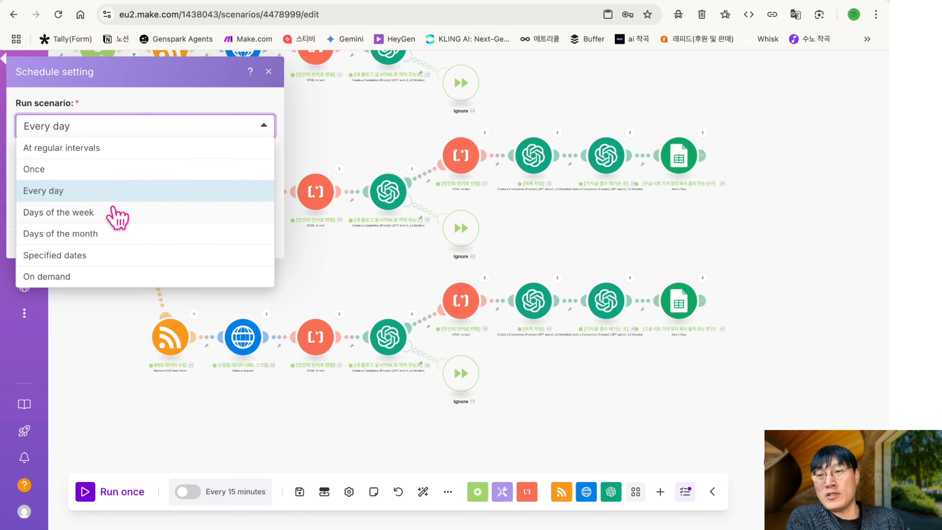
left_click(97, 212)
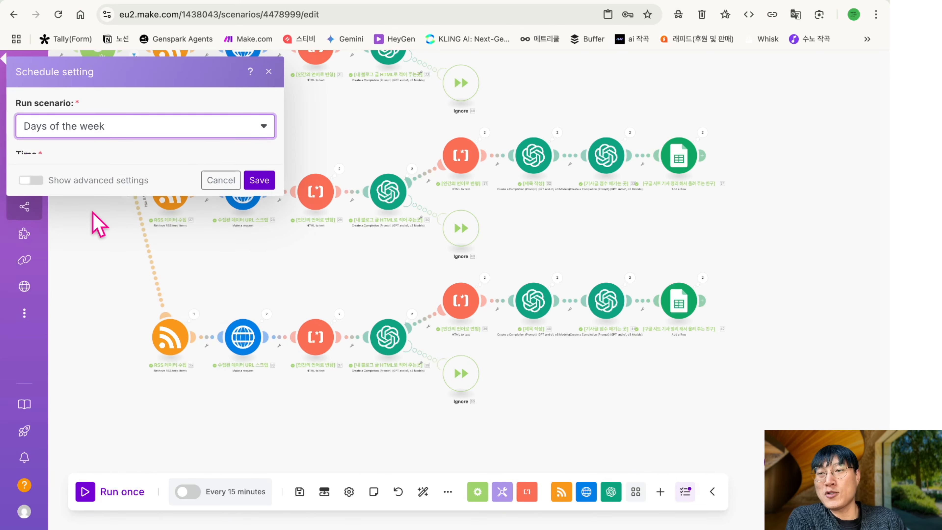
left_click(28, 173)
scroll(37, 275, "down", 2)
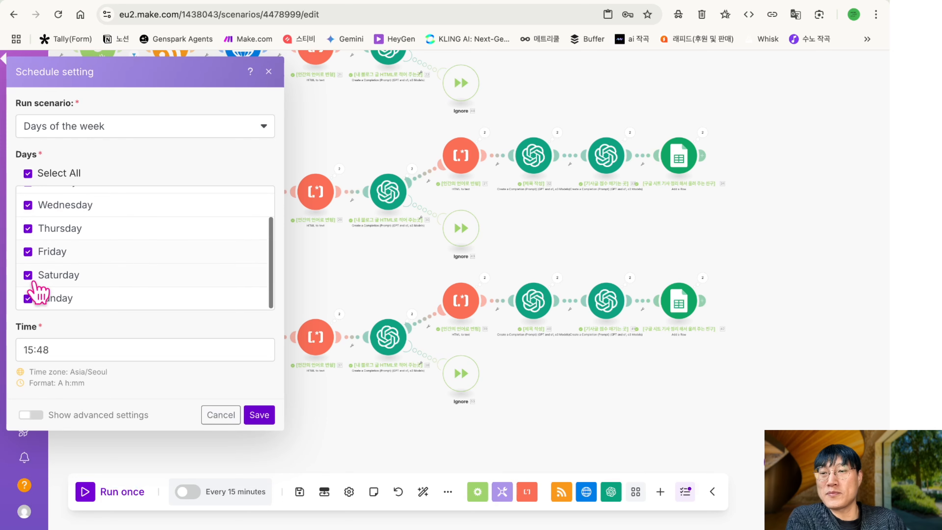
left_click(29, 298)
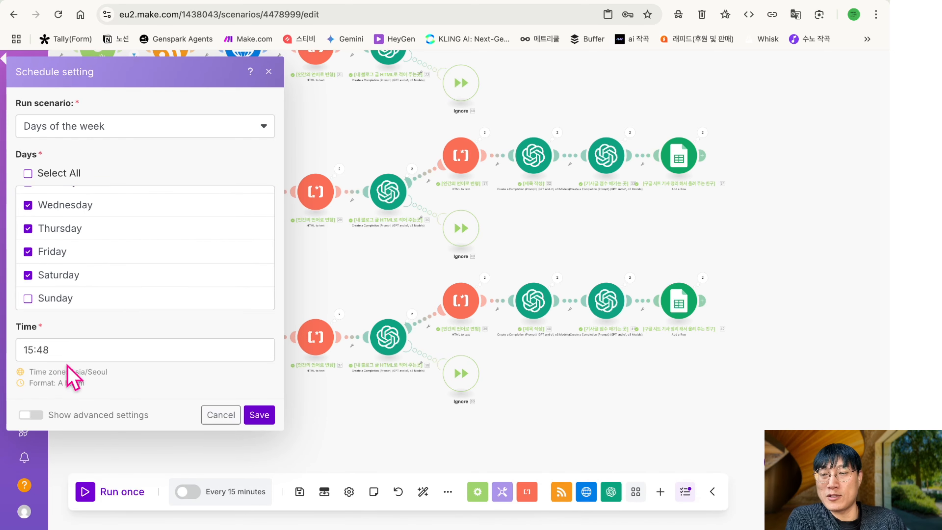
Set the scenario's run time to 08:00, save the schedule and activate the scenario
left_click(78, 356)
type("08")
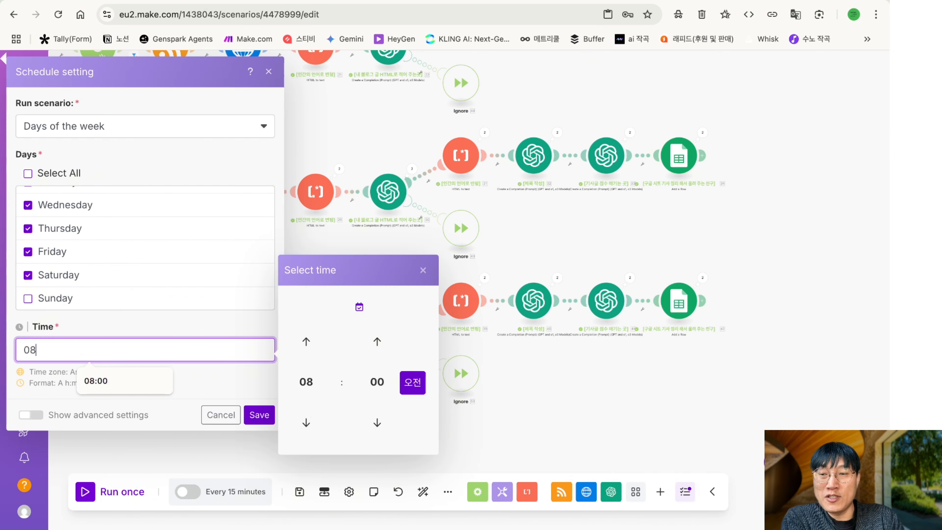
type(":00")
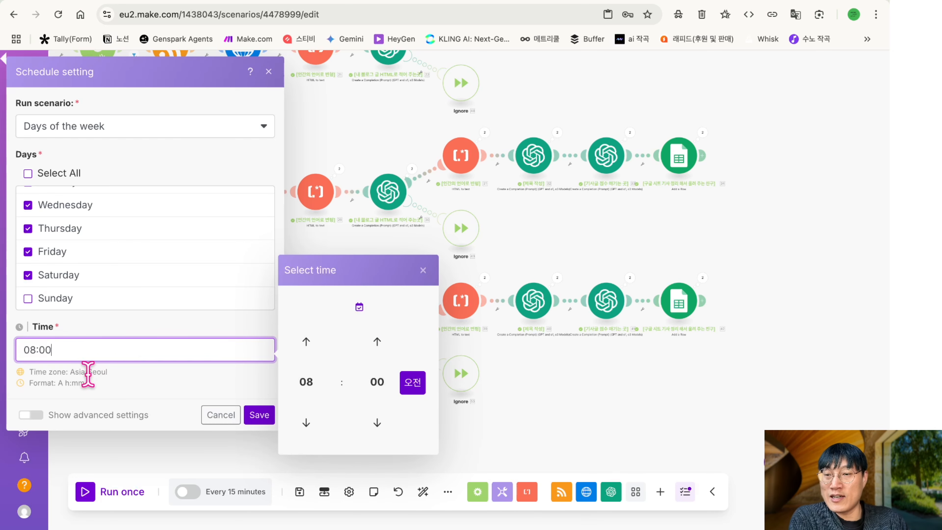
left_click(118, 381)
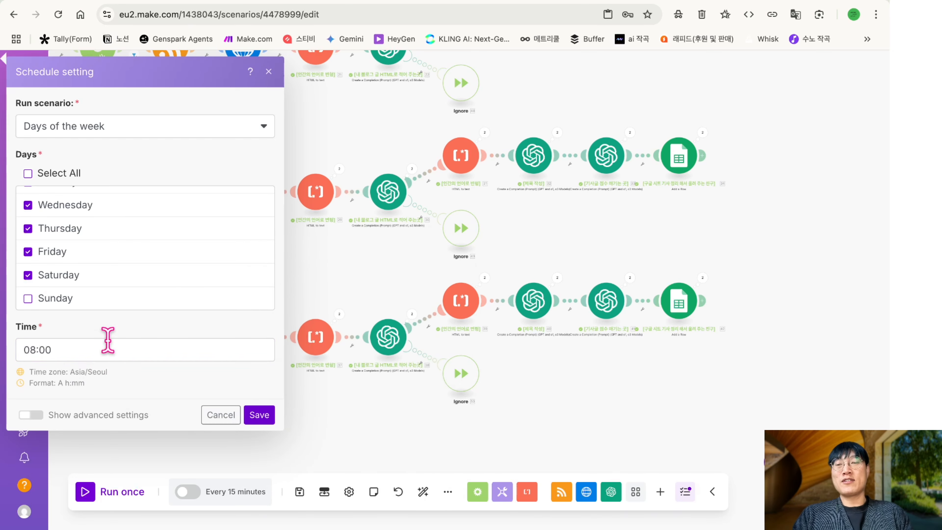
left_click(259, 415)
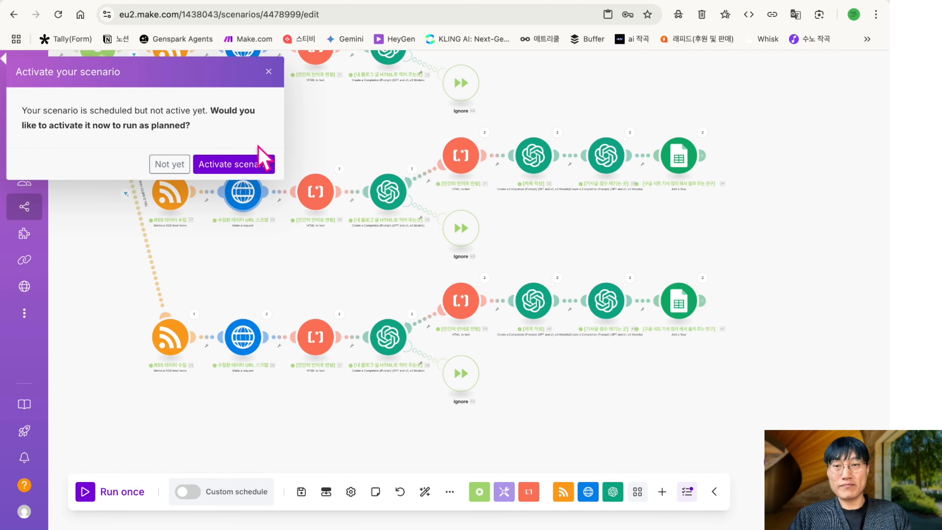
left_click(255, 163)
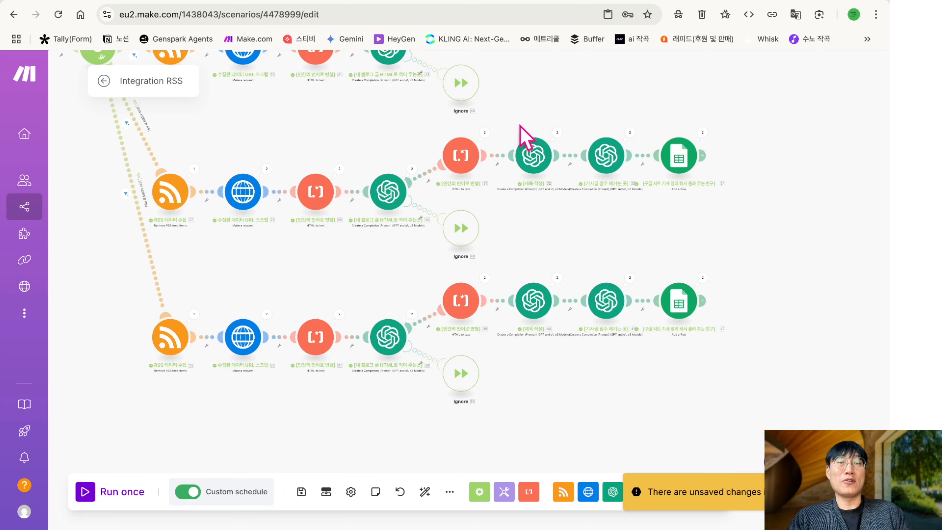
Switch to the results sheet and examine the post rows and their publish-approval (발행승인) checkboxes
left_click(367, 0)
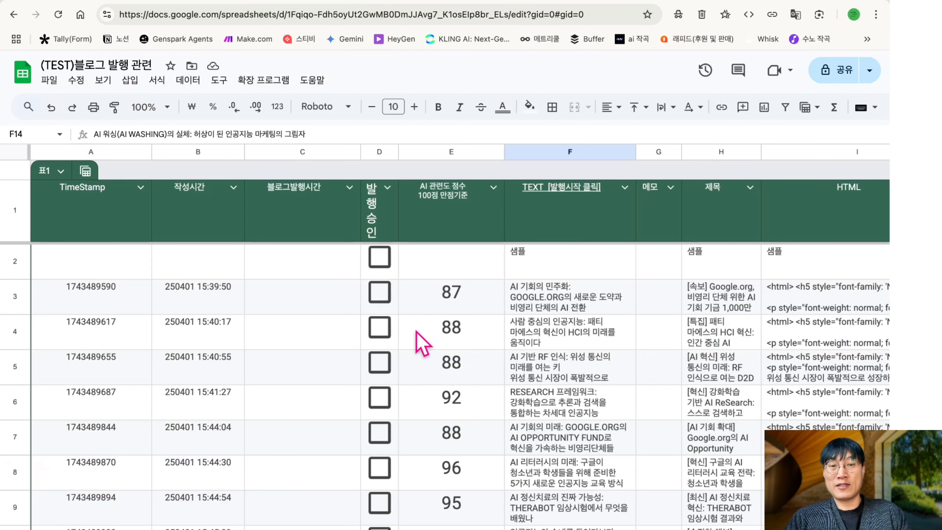
scroll(421, 336, "down", 5)
scroll(417, 332, "up", 5)
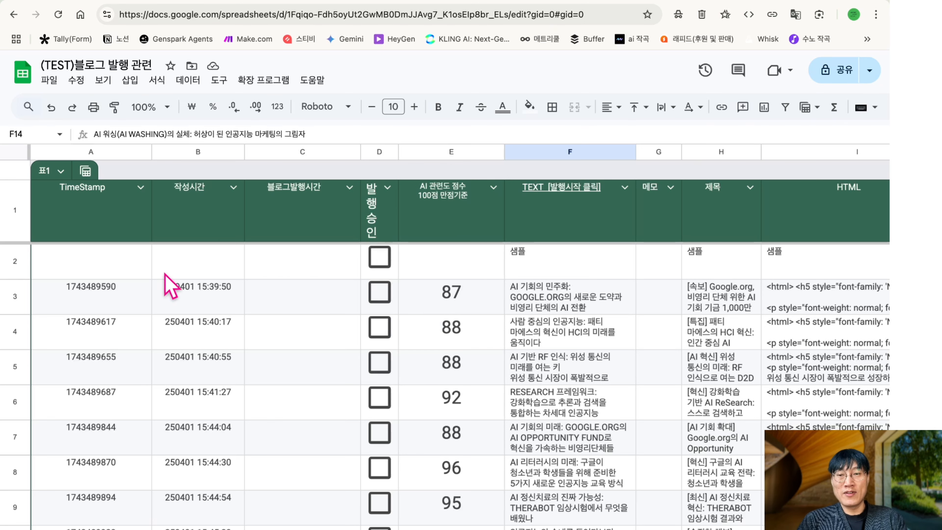
left_click(343, 292)
key("Down")
key("Down")
key("Right")
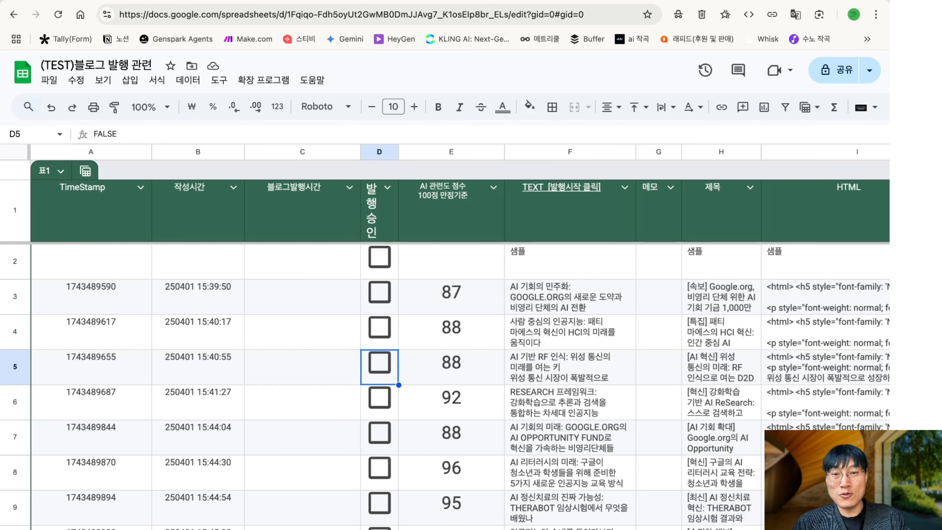
key("Up")
key("Up")
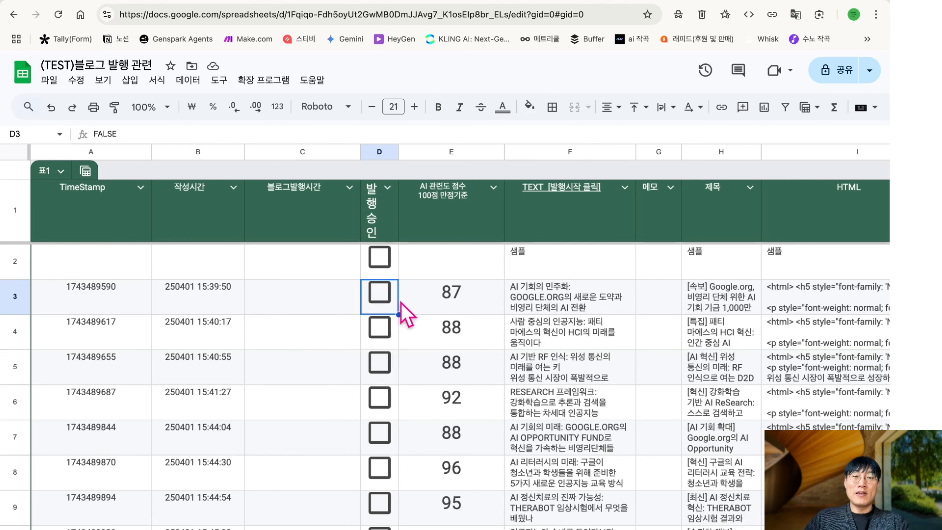
scroll(408, 303, "down", 3)
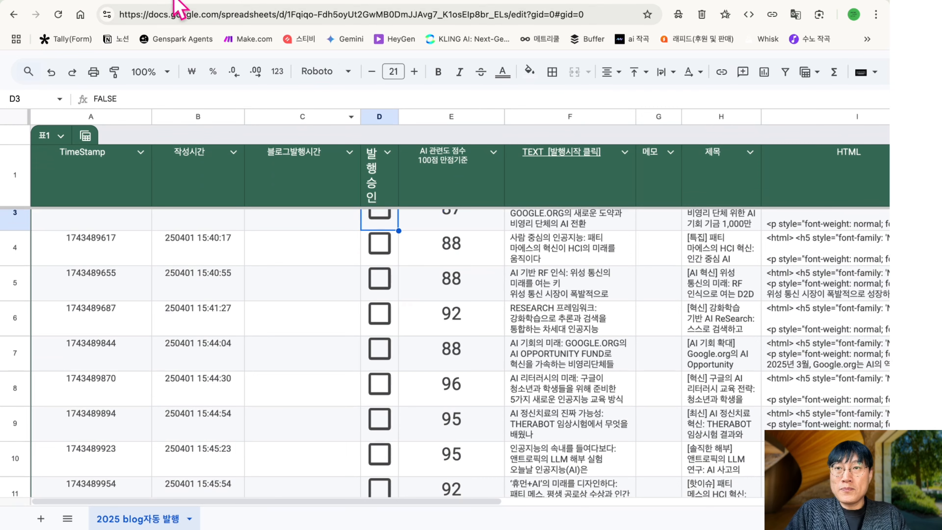
Return to the Make scenario, check the selected days and time in its custom schedule, and save it again
left_click(128, 0)
left_click(238, 499)
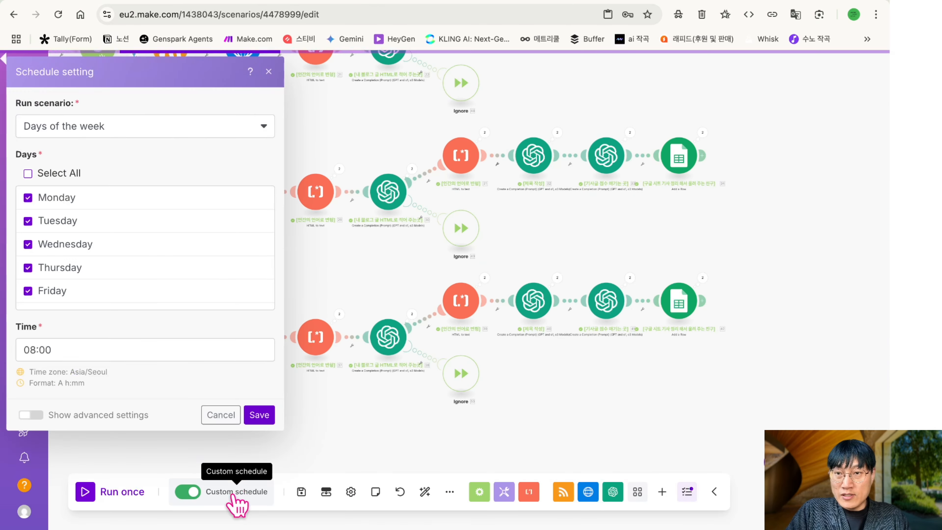
left_click(262, 416)
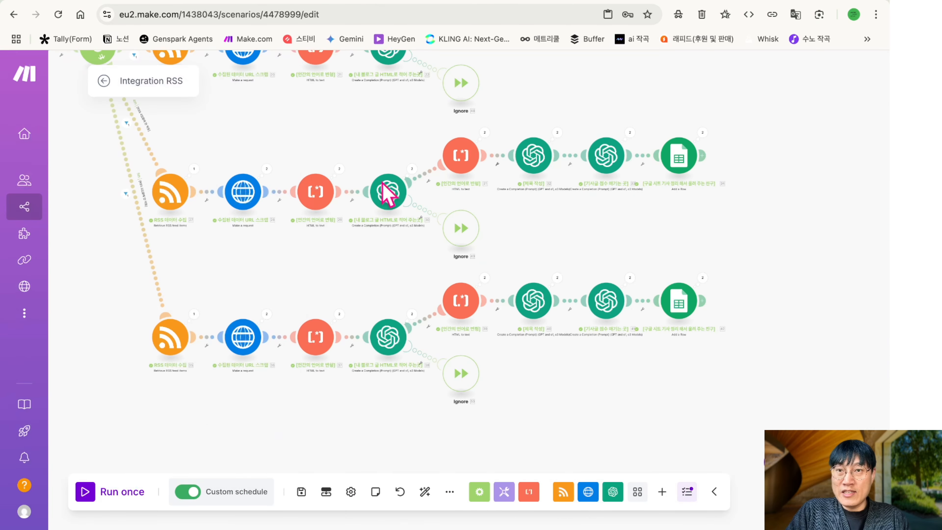
Switch to the results sheet and tick publish approval (발행승인) for the posts in rows 12, 13 and 14
left_click(374, 4)
scroll(514, 336, "down", 5)
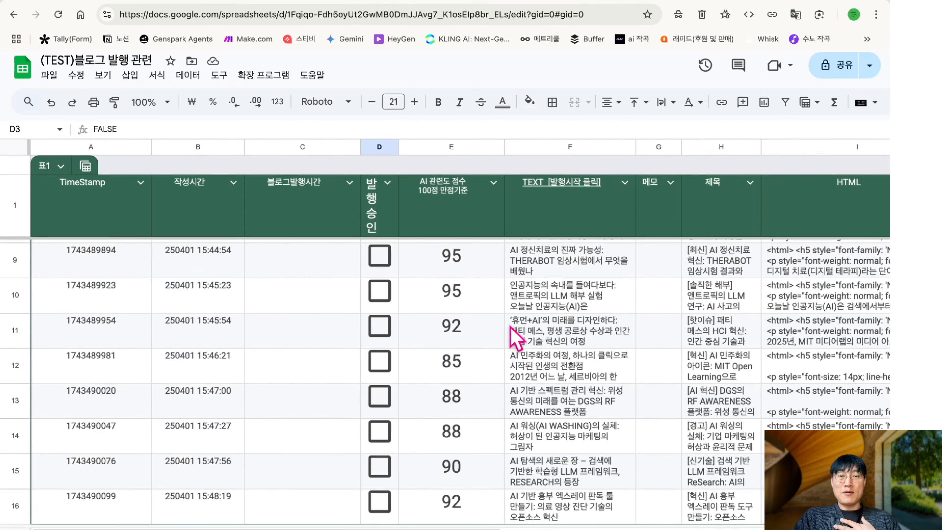
scroll(516, 336, "down", 2)
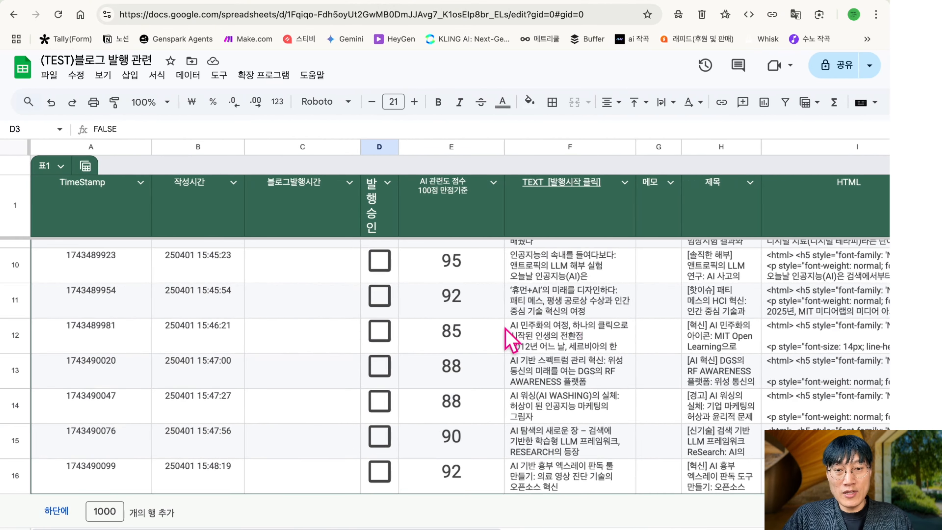
left_click(385, 329)
left_click(380, 366)
left_click(380, 401)
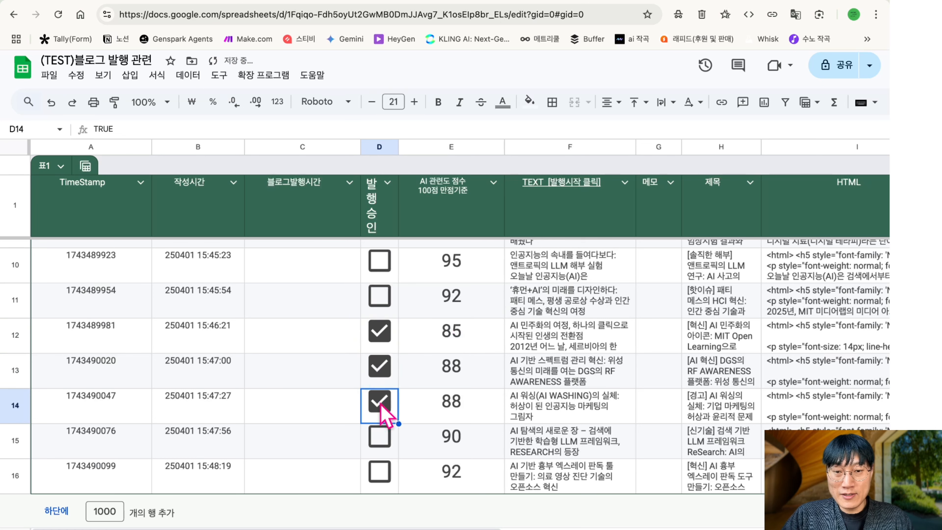
Clear the publish-approval checkboxes of the posts in rows 12, 13 and 14
left_click(381, 374)
left_click(381, 339)
left_click(382, 403)
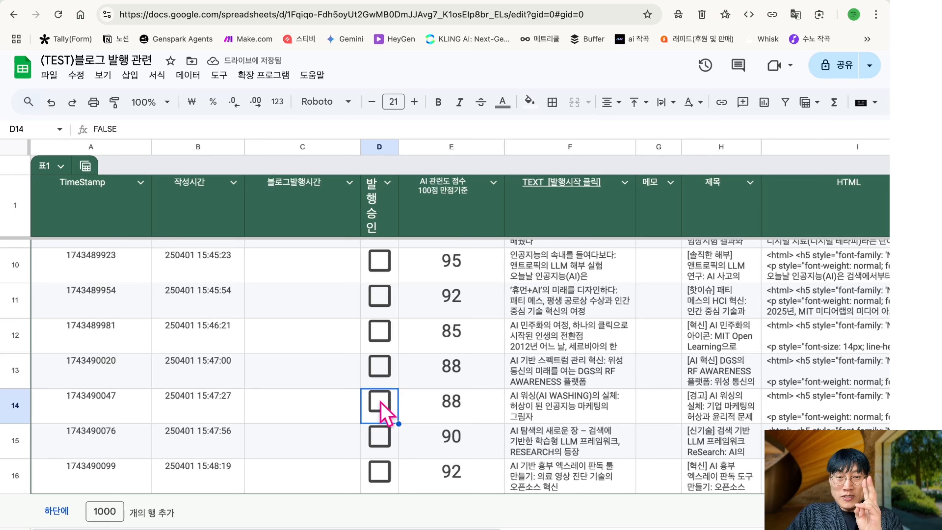
Tick publish approval for the posts in rows 15 and 16, and view the published blog post on Blogspot
left_click(381, 441)
left_click(382, 471)
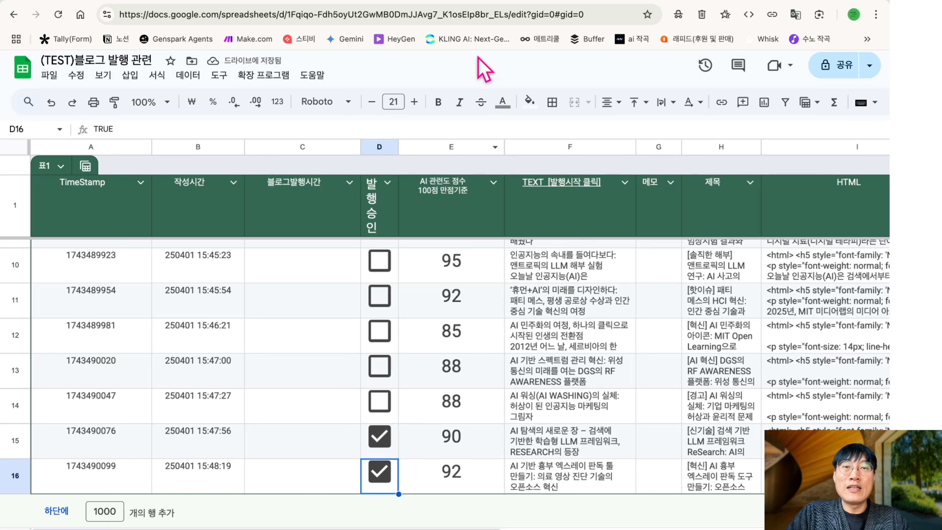
left_click(494, 0)
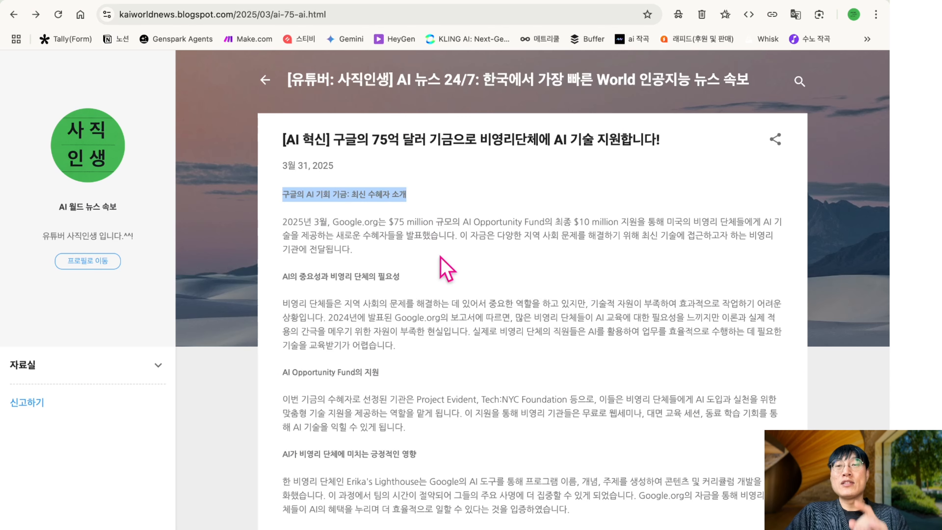
Return to the results sheet and clear the publish-approval checkboxes in rows 15 and 16
left_click(357, 1)
left_click(384, 438)
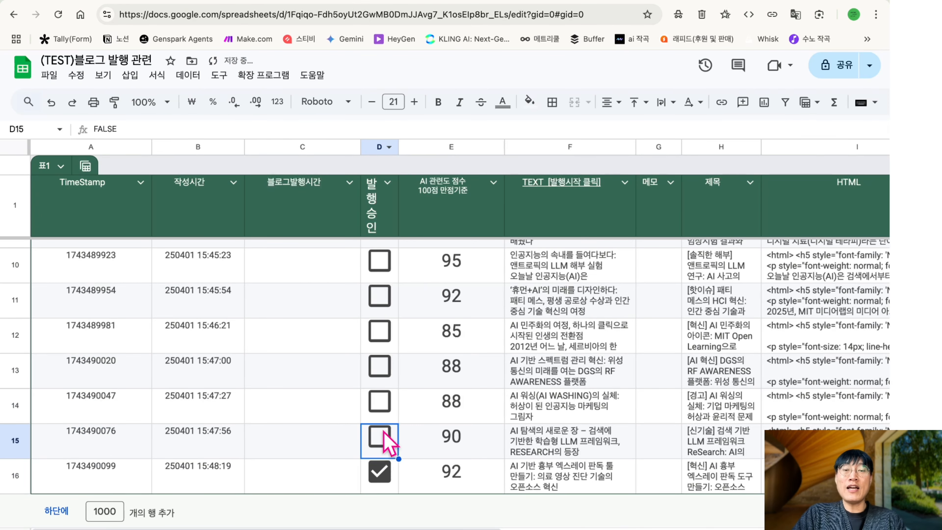
left_click(382, 475)
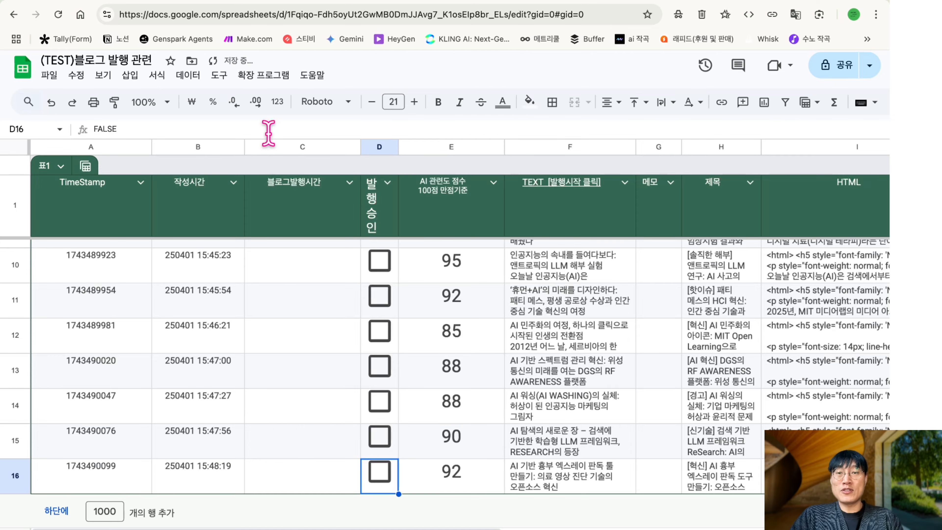
Review the posts' AI relevance scores and the blog publish time (블로그발행시간) column across the result rows
scroll(339, 312, "up", 7)
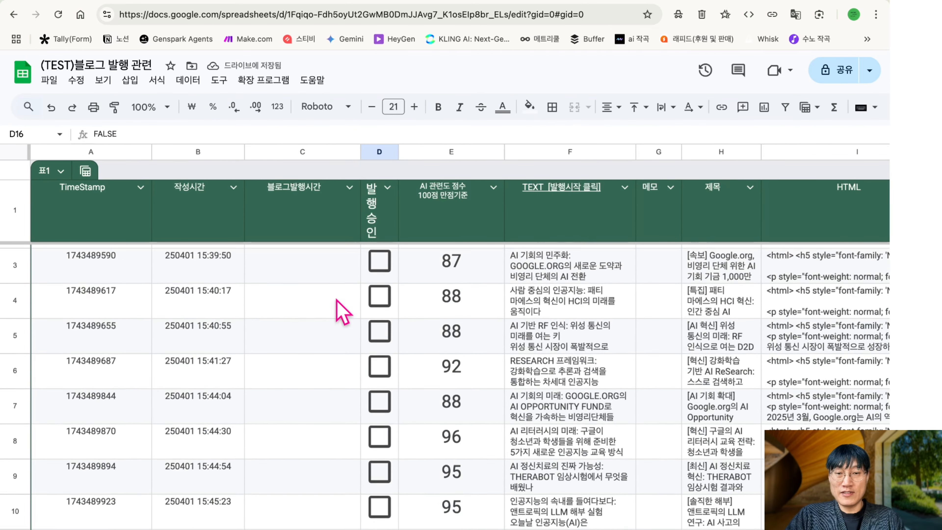
scroll(343, 312, "down", 7)
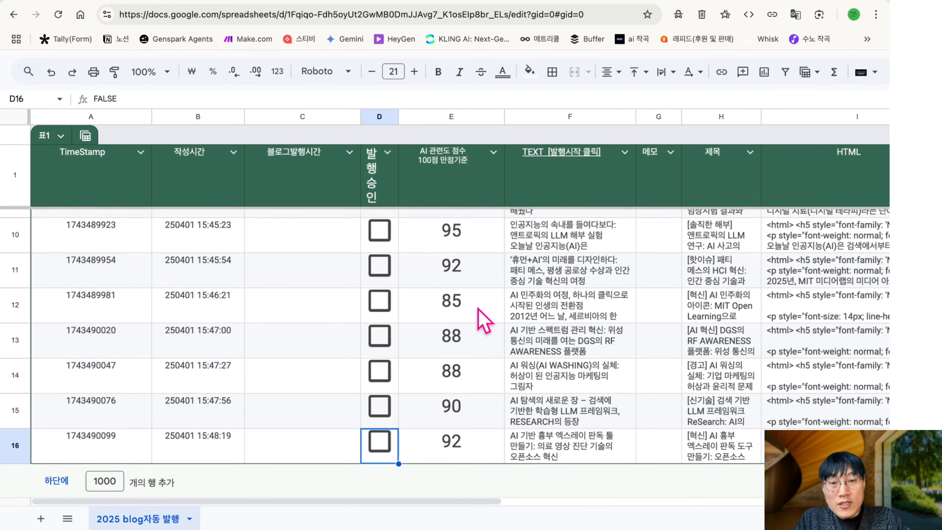
left_click(461, 380)
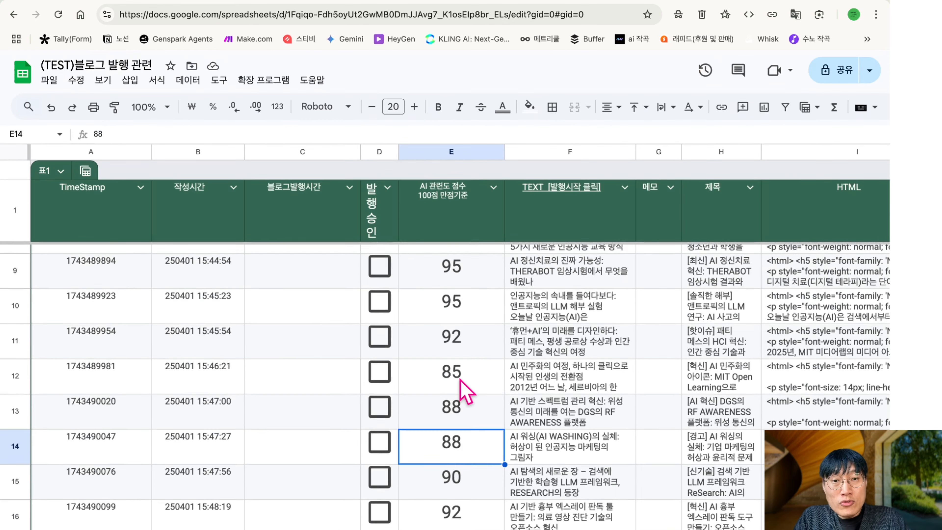
scroll(463, 388, "up", 2)
left_click(464, 343)
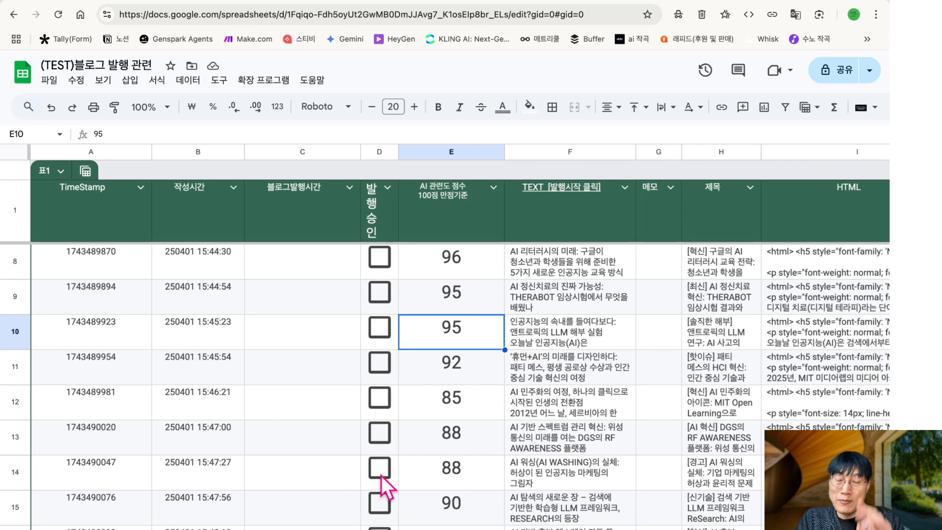
left_click(462, 300)
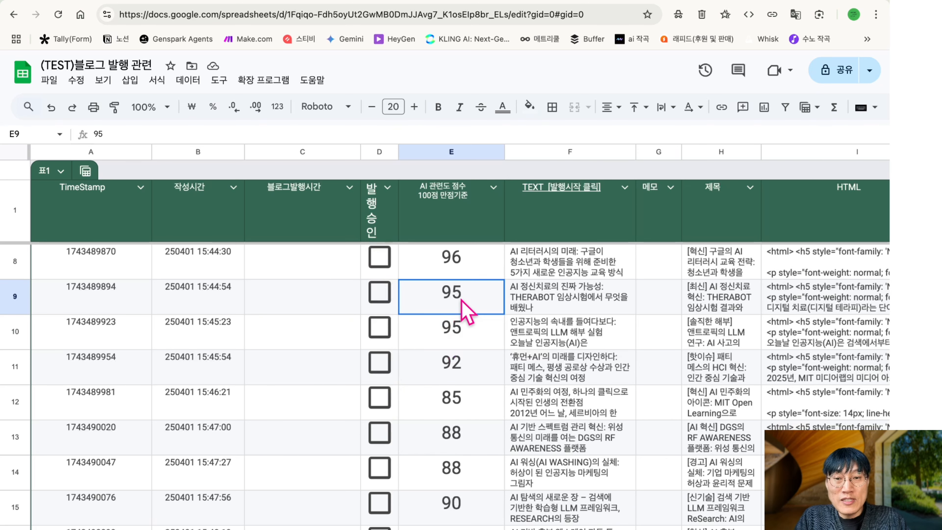
left_click(346, 310)
left_click(343, 338)
scroll(519, 337, "down", 1)
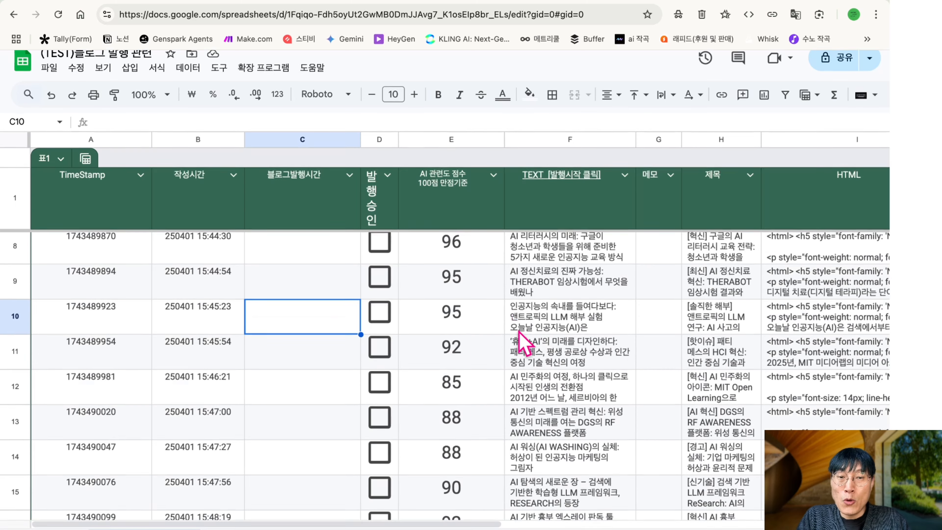
View the published blog post on Blogspot and the Integration RSS scenario's routes in Make
scroll(520, 335, "down", 3)
scroll(521, 336, "up", 10)
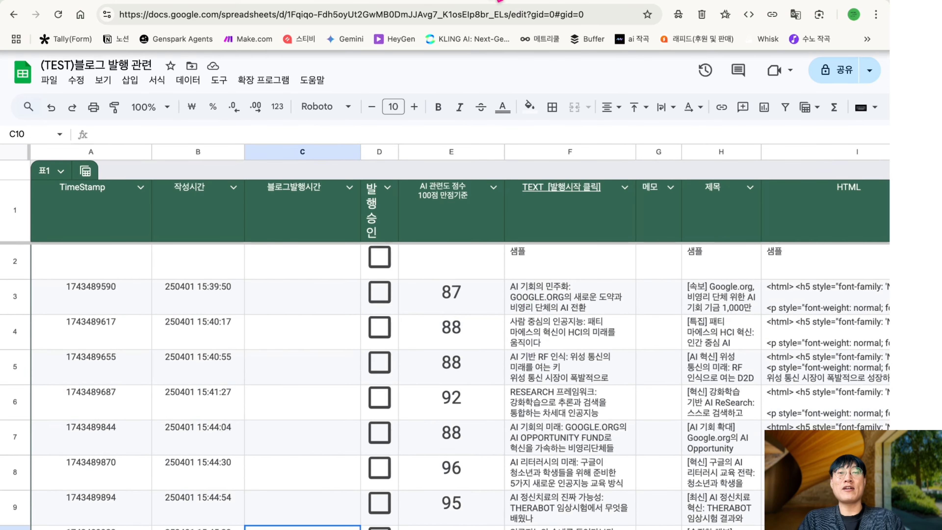
left_click(490, 0)
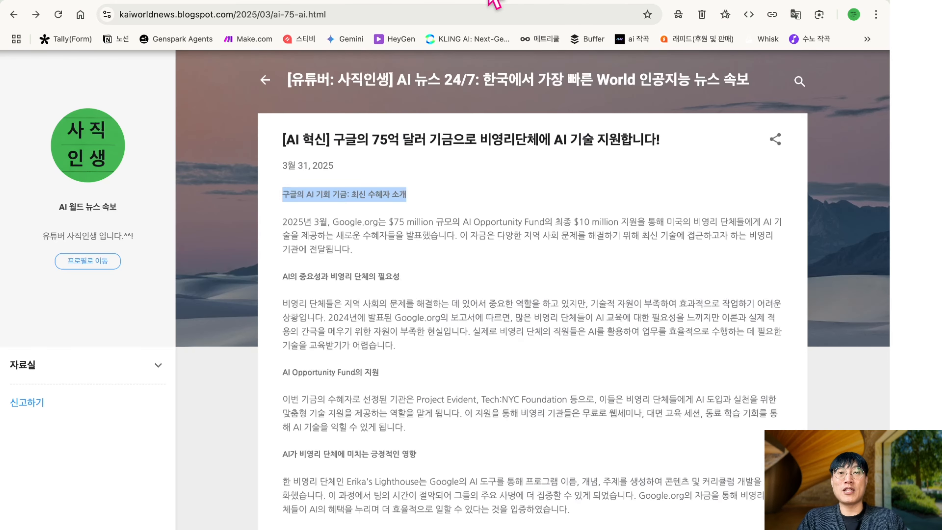
left_click(119, 1)
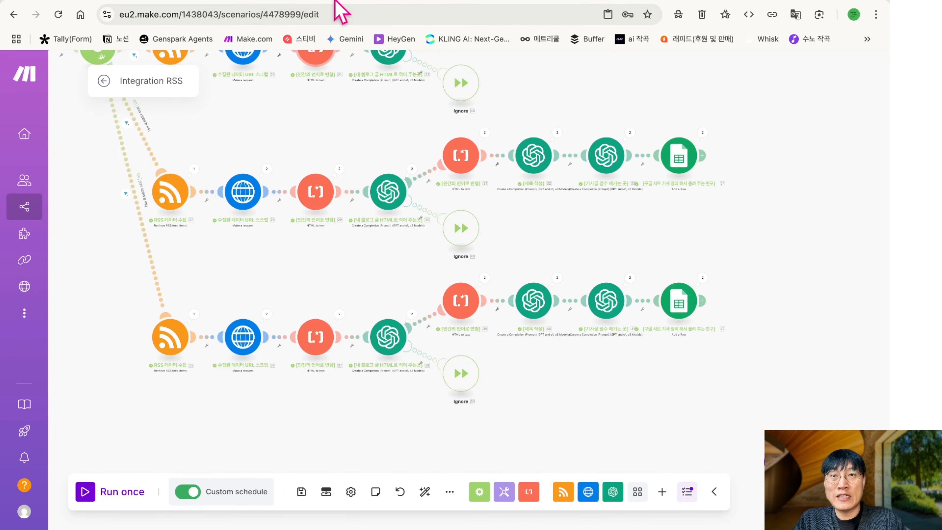
Return to the results sheet and examine the AI relevance scores and blog publish time (블로그발행시간) cells of rows 10 to 17
left_click(349, 0)
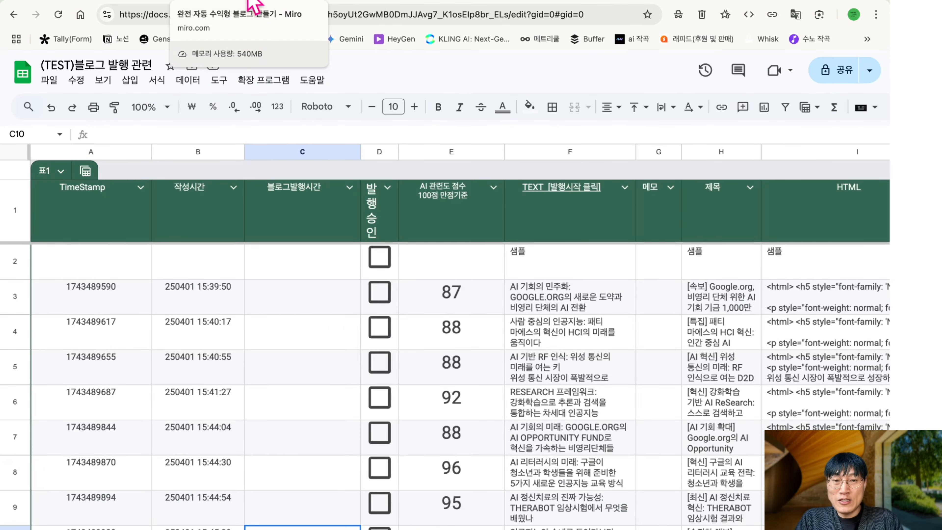
scroll(411, 336, "down", 5)
scroll(410, 331, "down", 3)
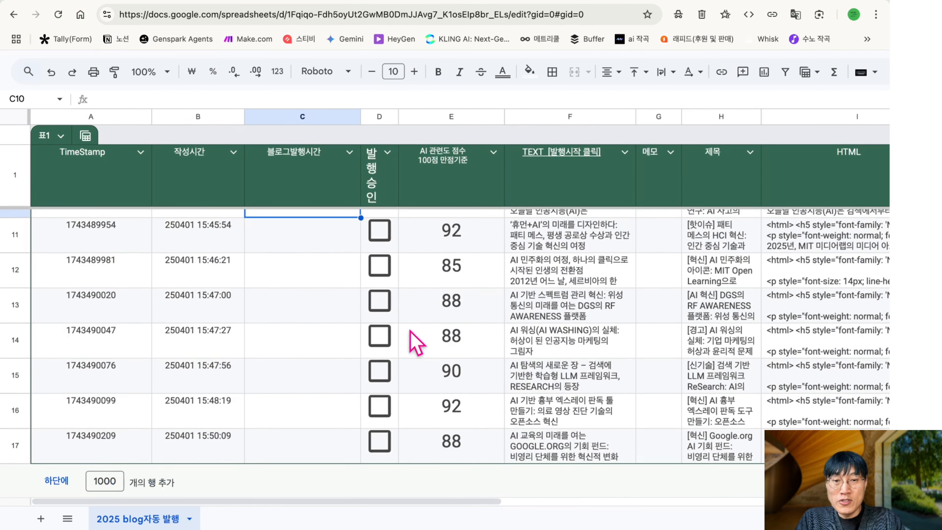
left_click(276, 347)
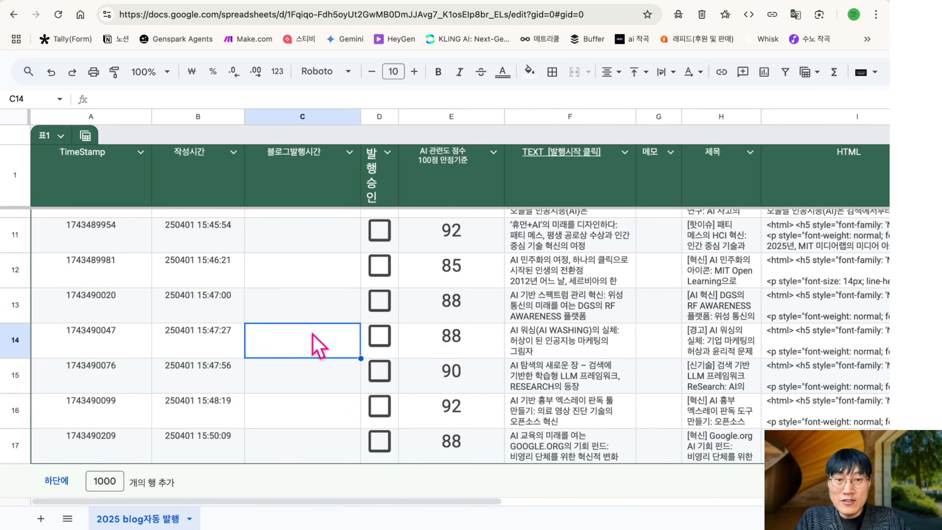
left_click(451, 386)
left_click(458, 315)
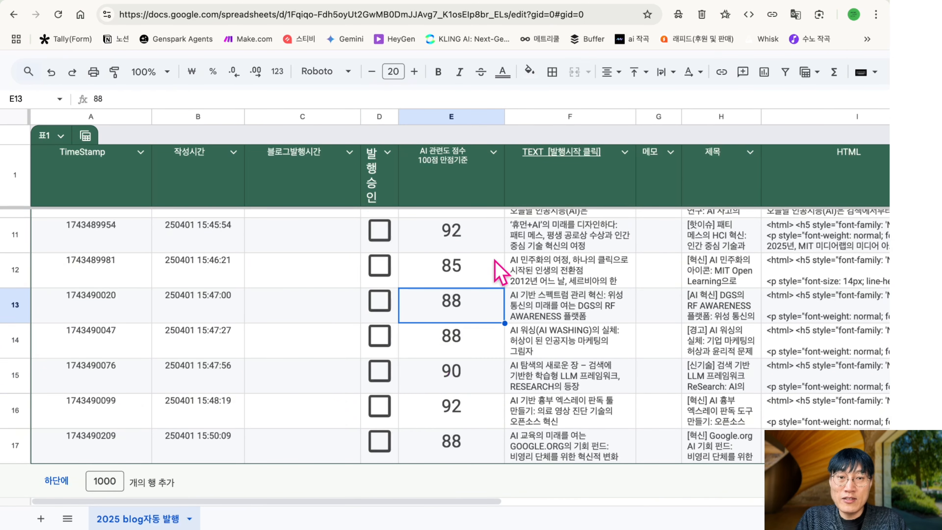
left_click(339, 280)
scroll(335, 270, "up", 2)
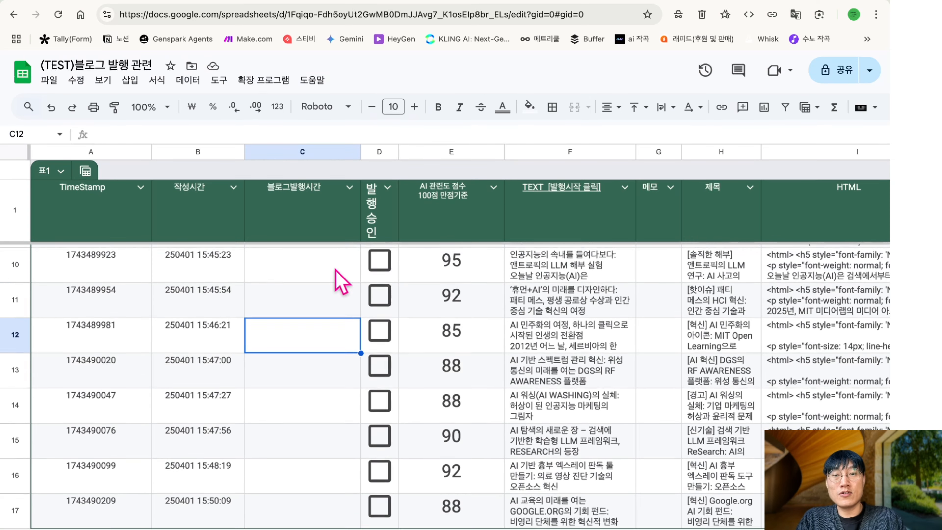
scroll(335, 270, "down", 2)
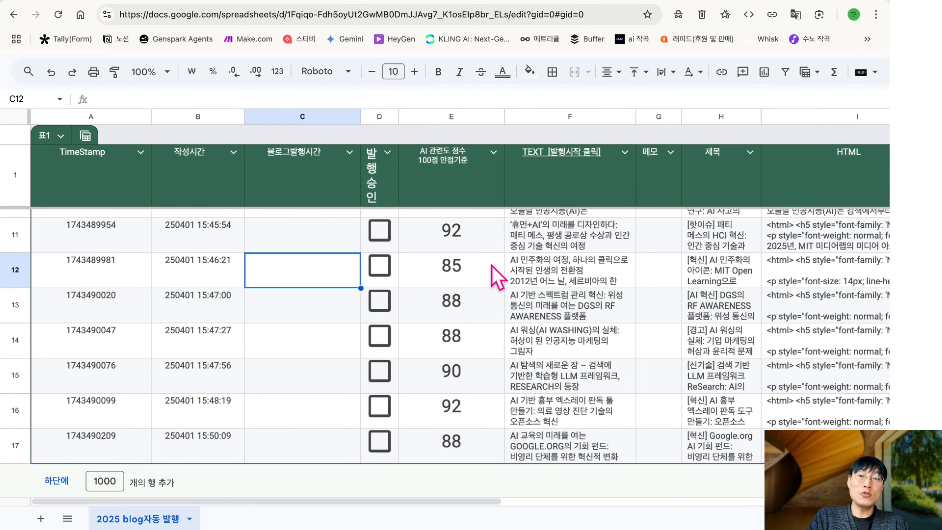